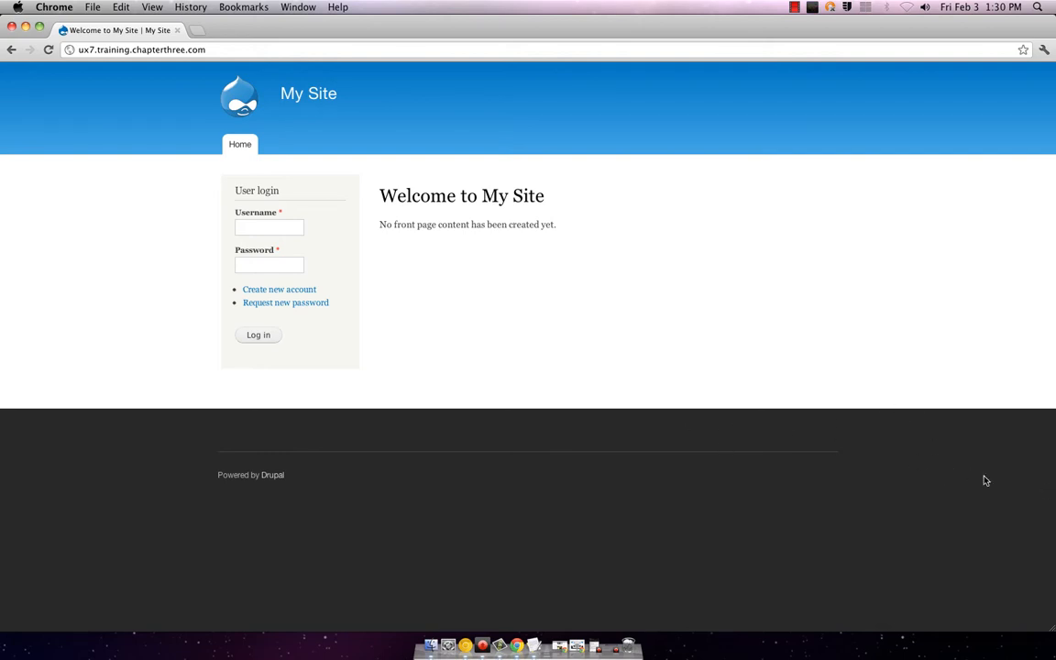
# Step: Log in with the administrator username and password, re-entering the password after the first attempt fails
pyautogui.click(244, 228)
pyautogui.write('admin')
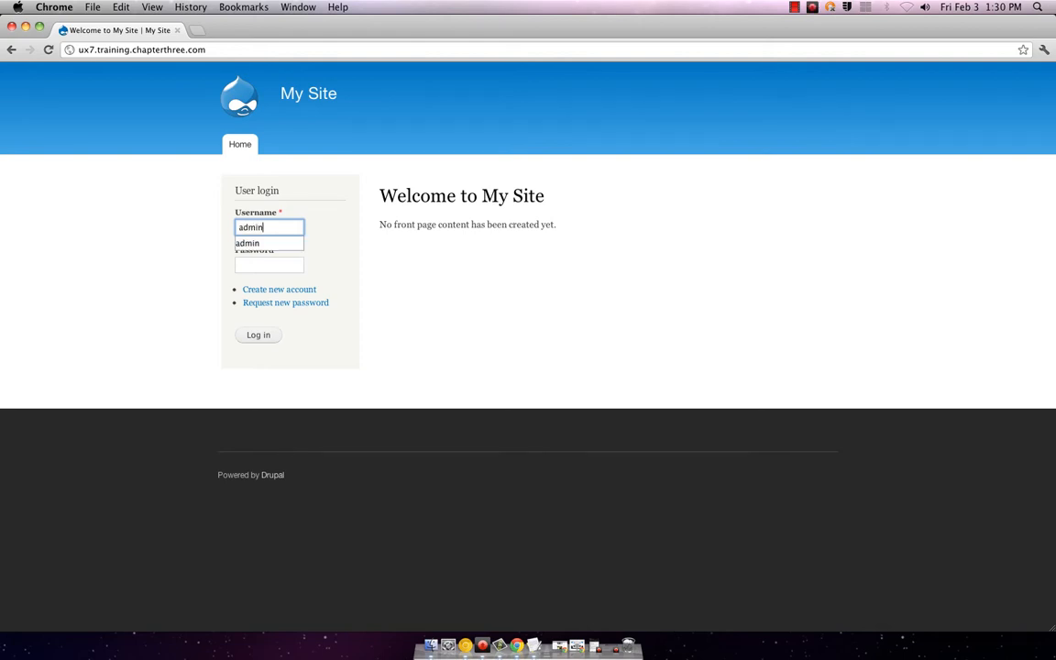
pyautogui.press('Tab')
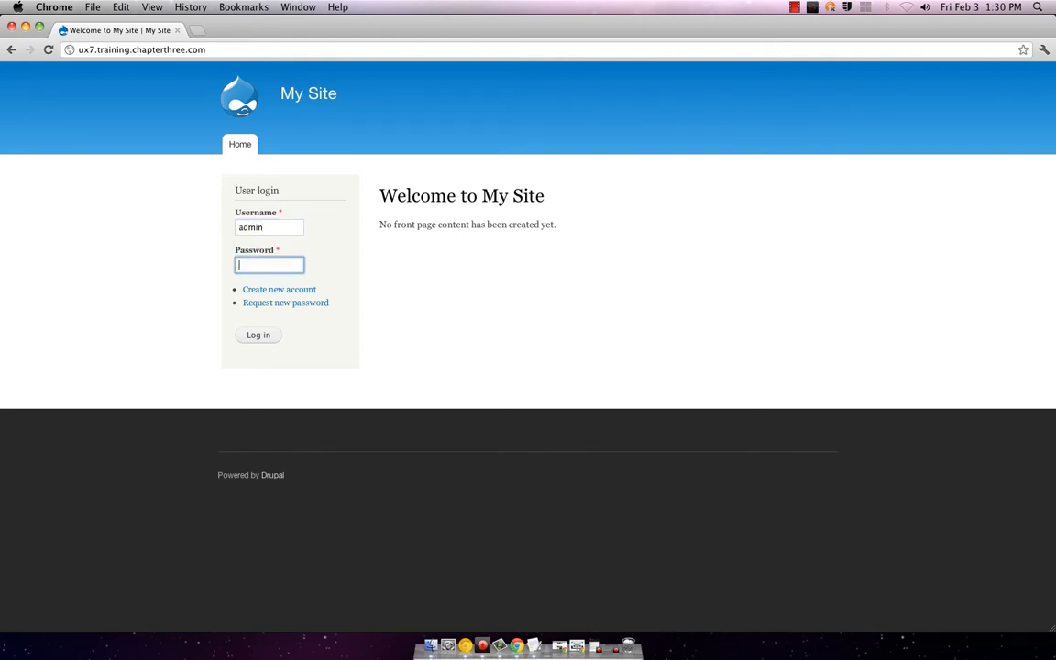
pyautogui.write('drupal7')
pyautogui.press('Return')
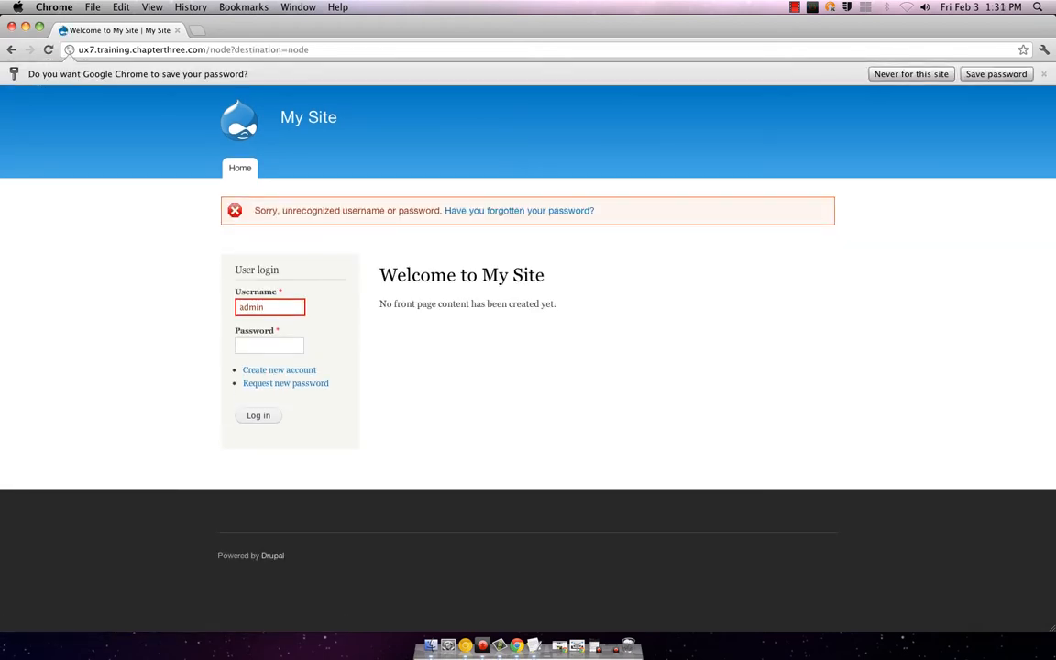
pyautogui.press('Tab')
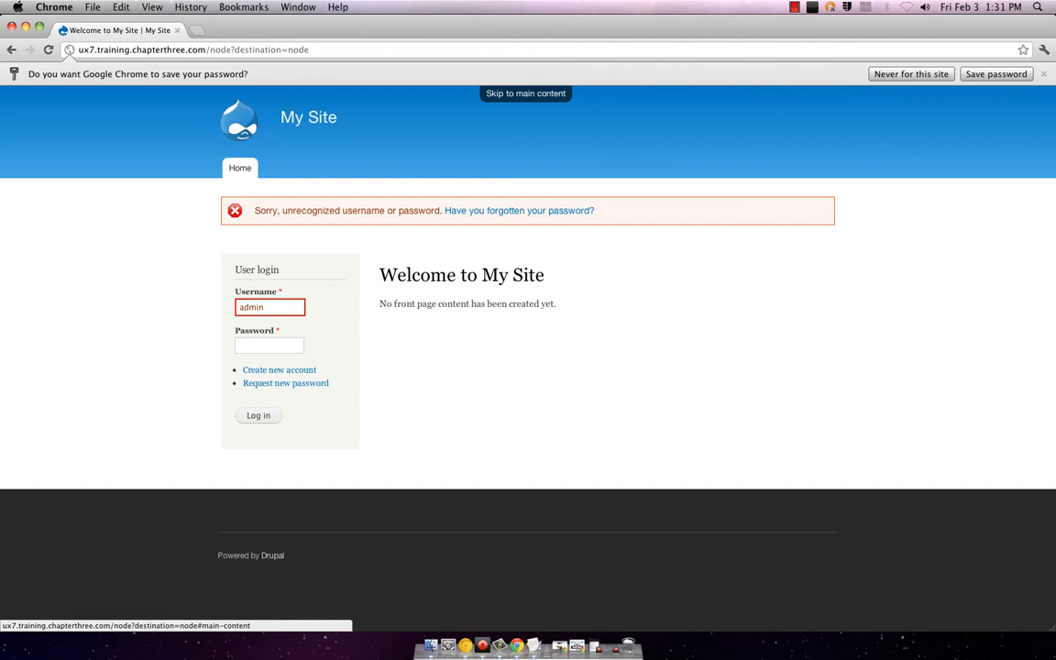
pyautogui.click(268, 348)
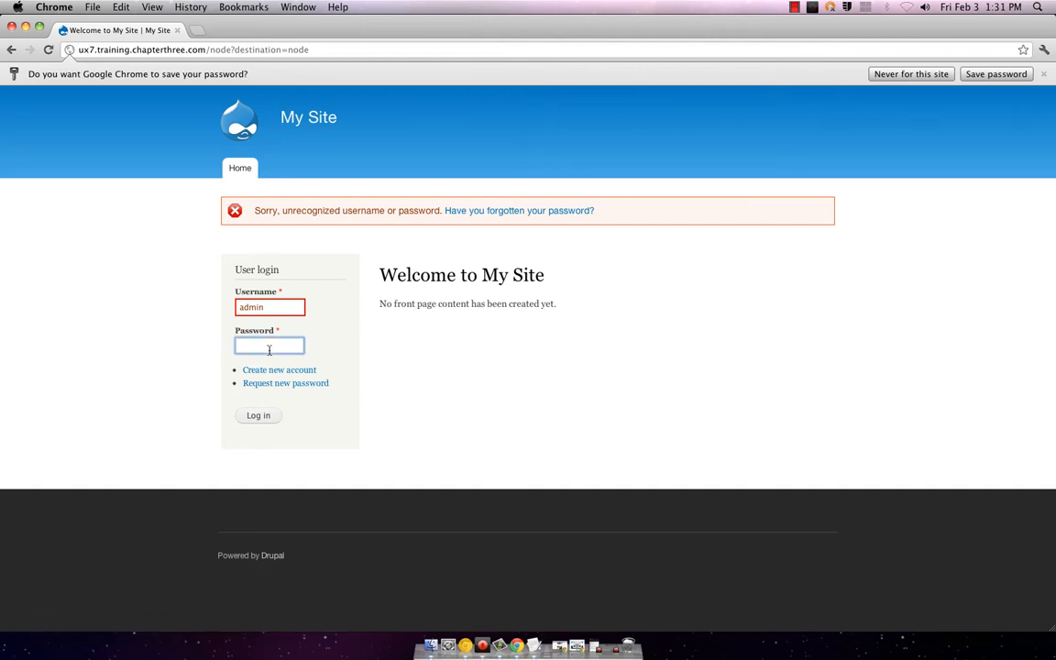
pyautogui.write('admin12')
pyautogui.press('Return')
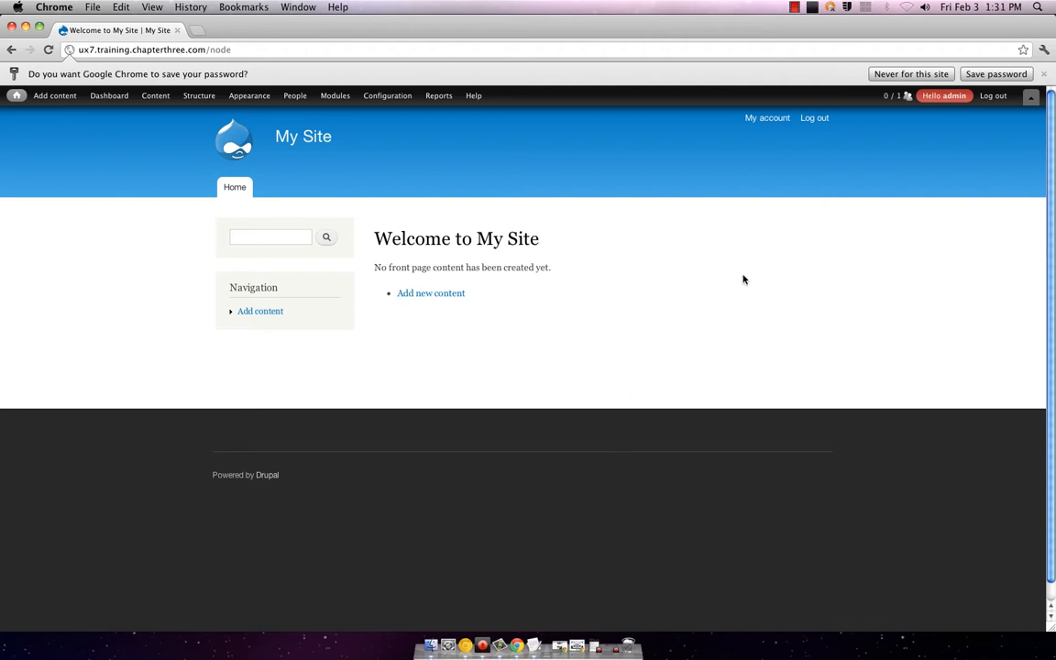
pyautogui.moveTo(67, 97)
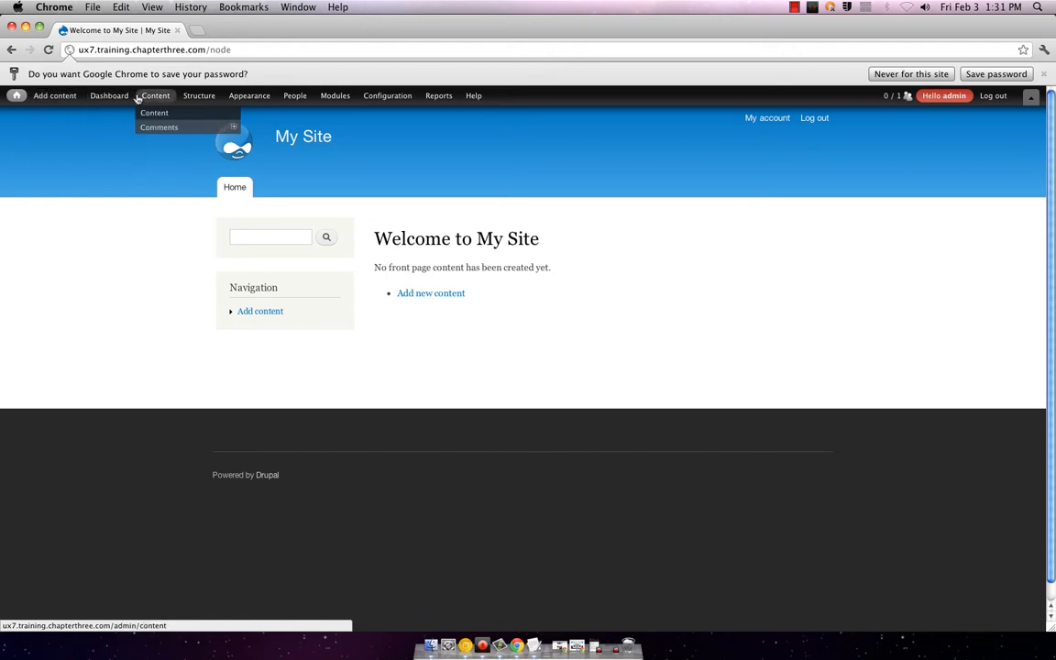
pyautogui.moveTo(101, 90)
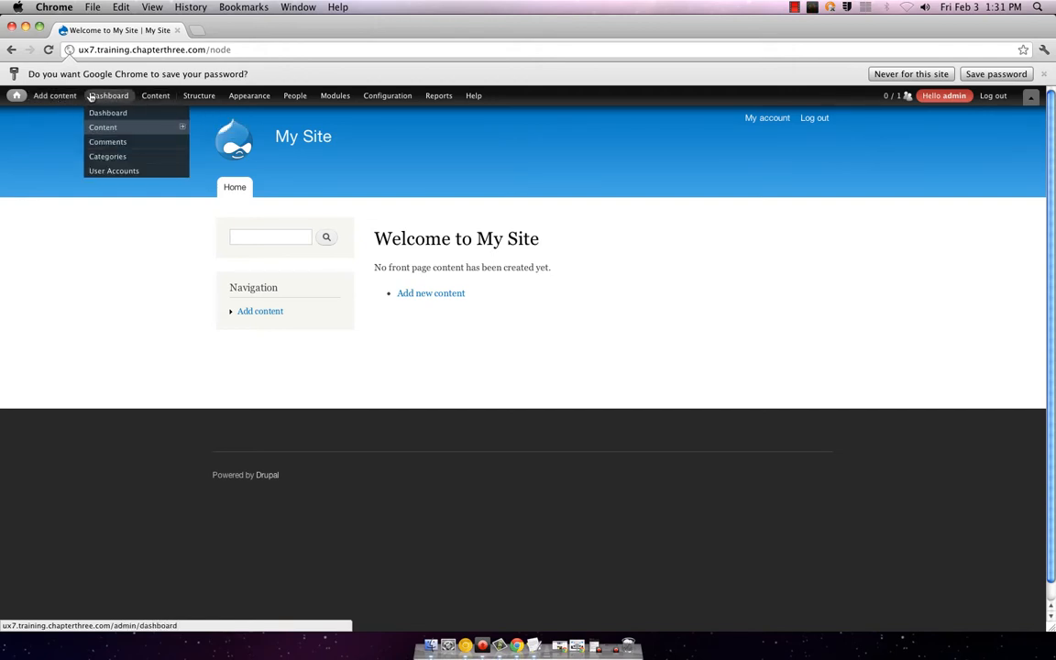
pyautogui.moveTo(89, 125)
pyautogui.moveTo(142, 97)
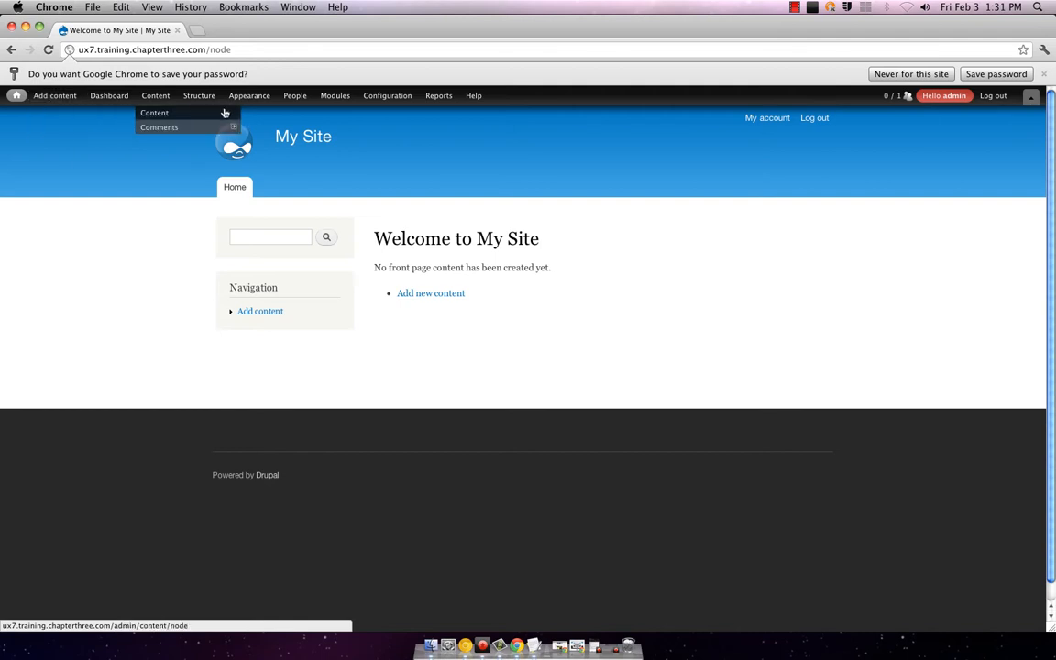
pyautogui.moveTo(208, 95)
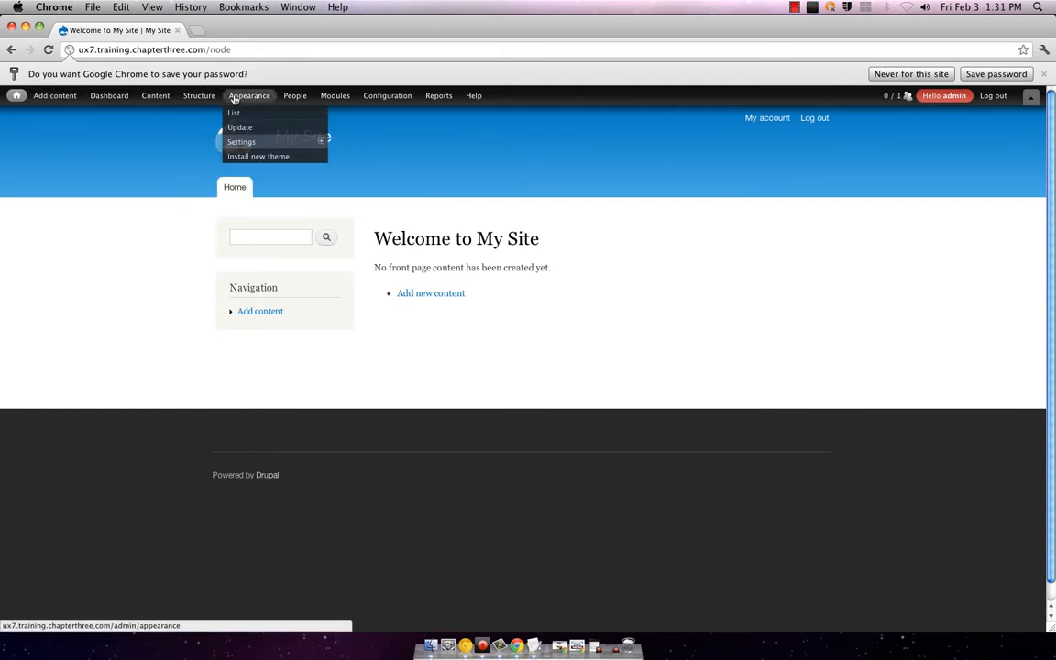
pyautogui.moveTo(286, 98)
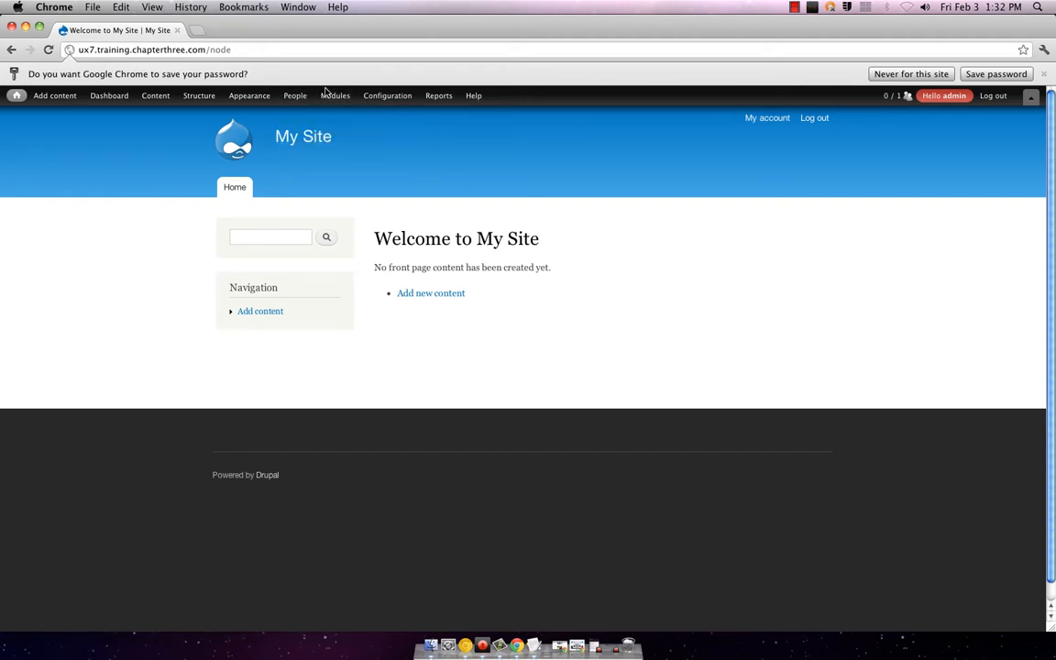
pyautogui.moveTo(375, 95)
pyautogui.moveTo(440, 98)
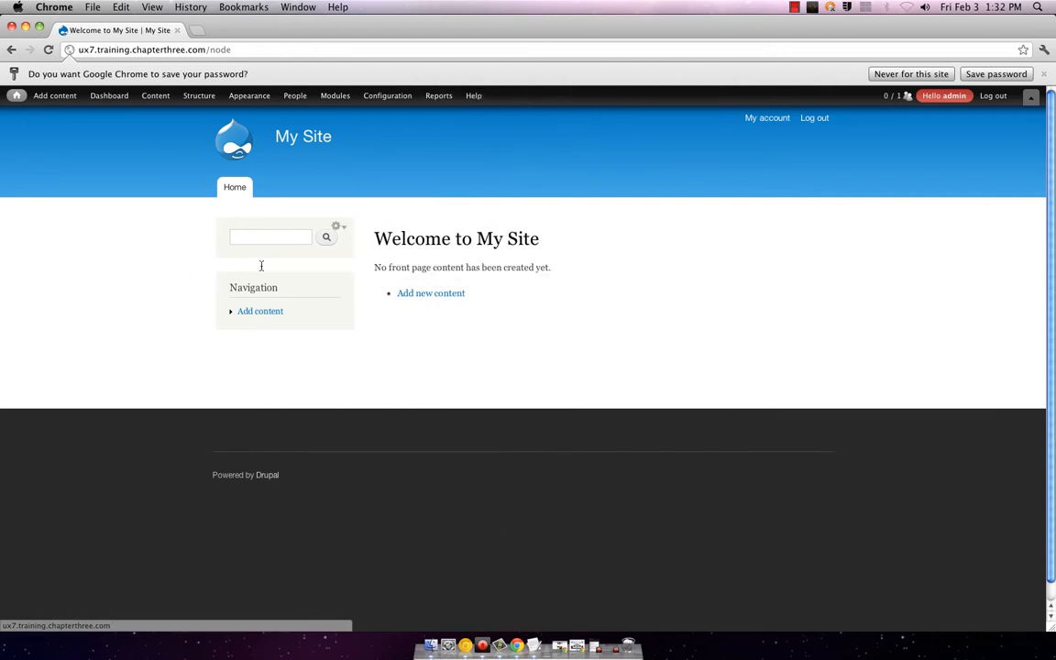
pyautogui.click(273, 237)
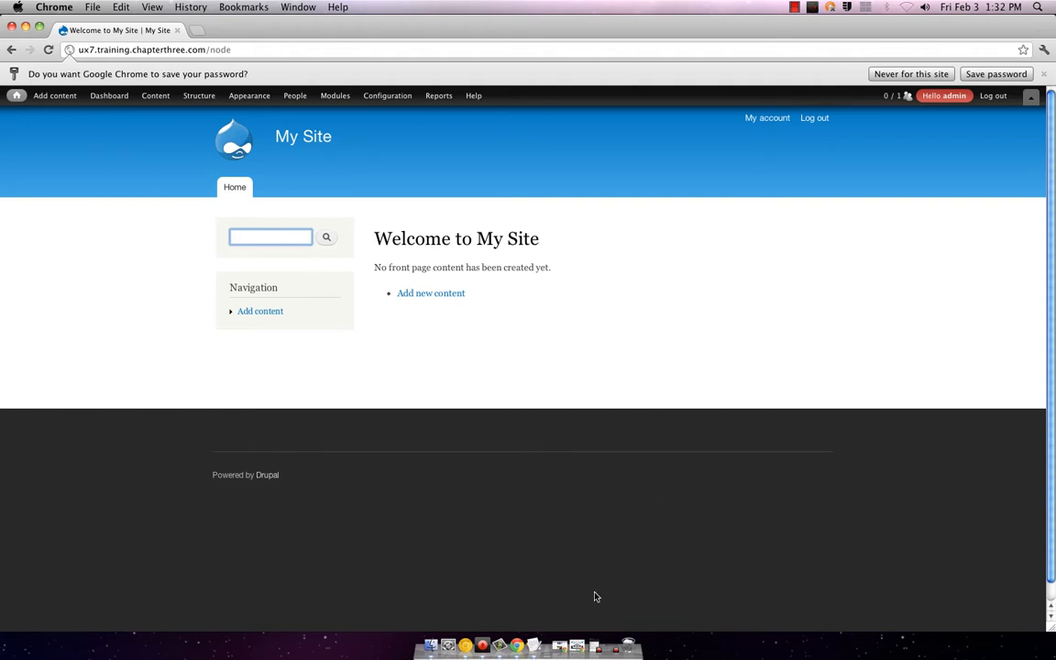
# Step: Close the stray TextEdit document, start a new Article, and move Chrome to show the desktop files
pyautogui.click(534, 646)
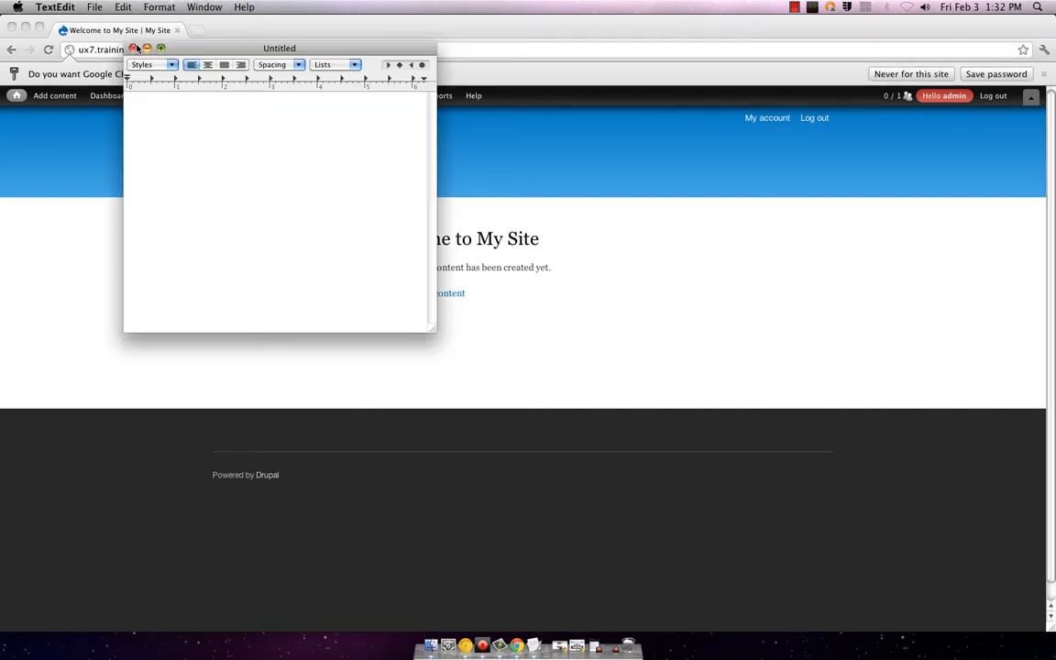
pyautogui.click(133, 48)
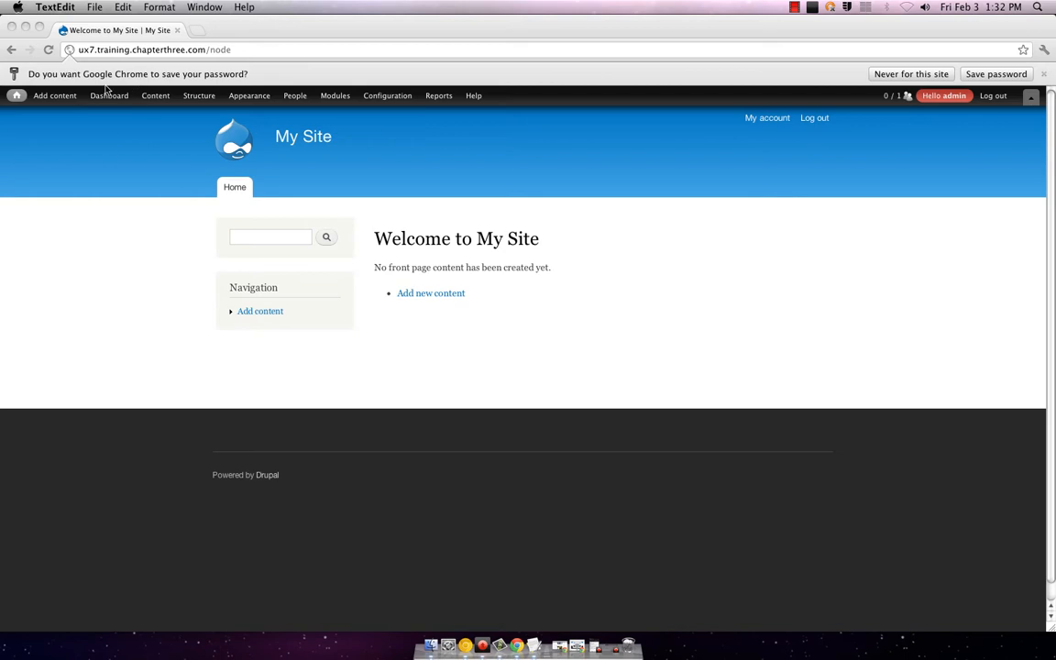
pyautogui.click(54, 95)
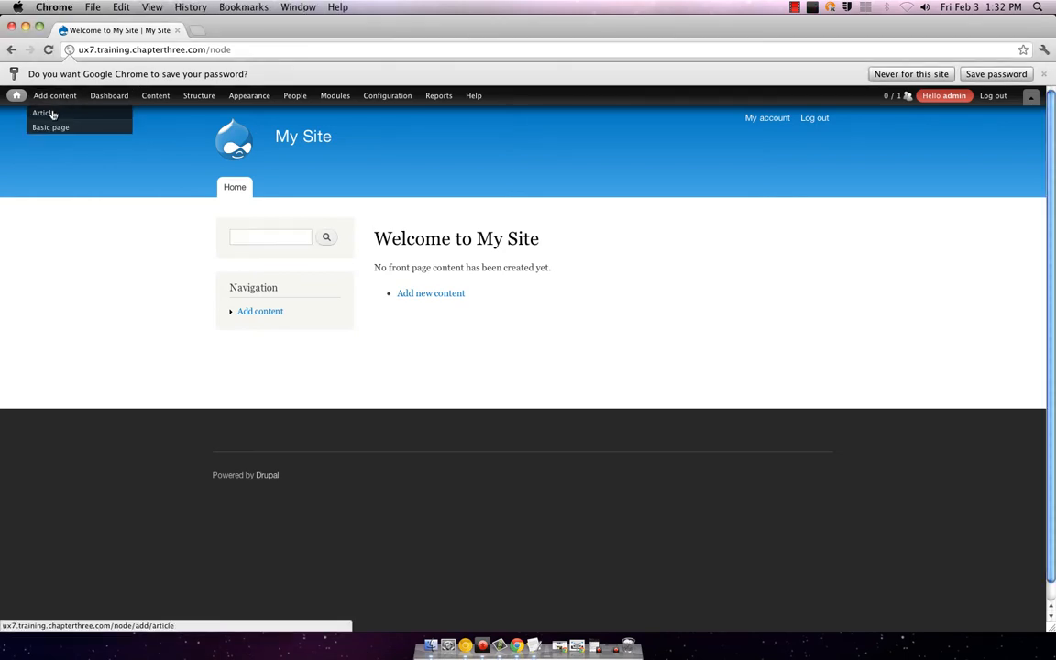
pyautogui.click(52, 114)
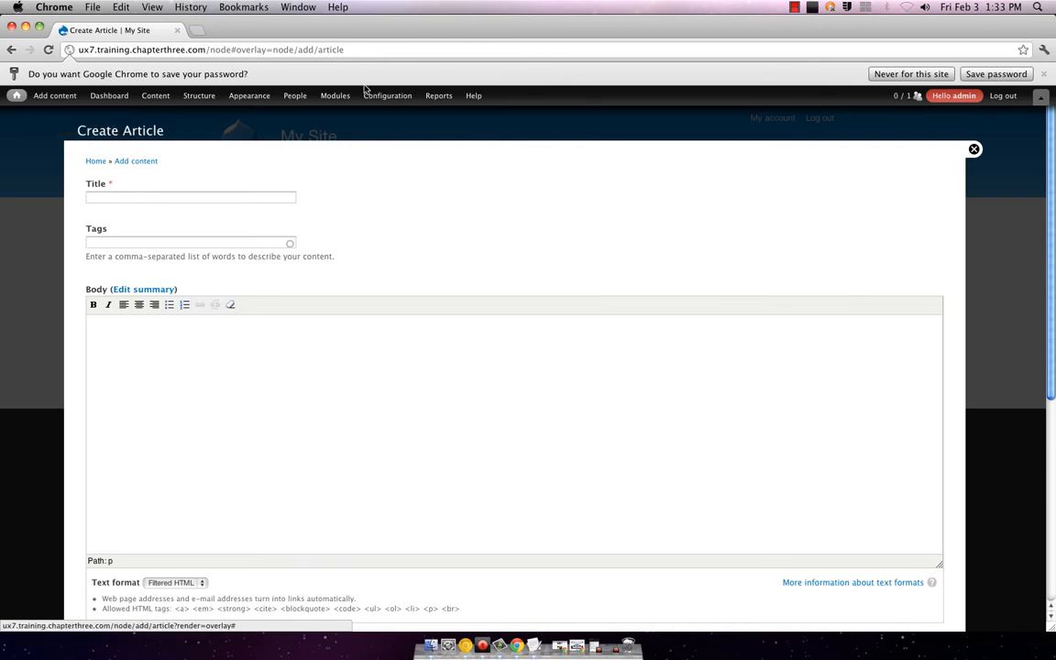
pyautogui.moveTo(618, 21); pyautogui.dragTo(666, 360)
pyautogui.moveTo(514, 243); pyautogui.dragTo(457, 3)
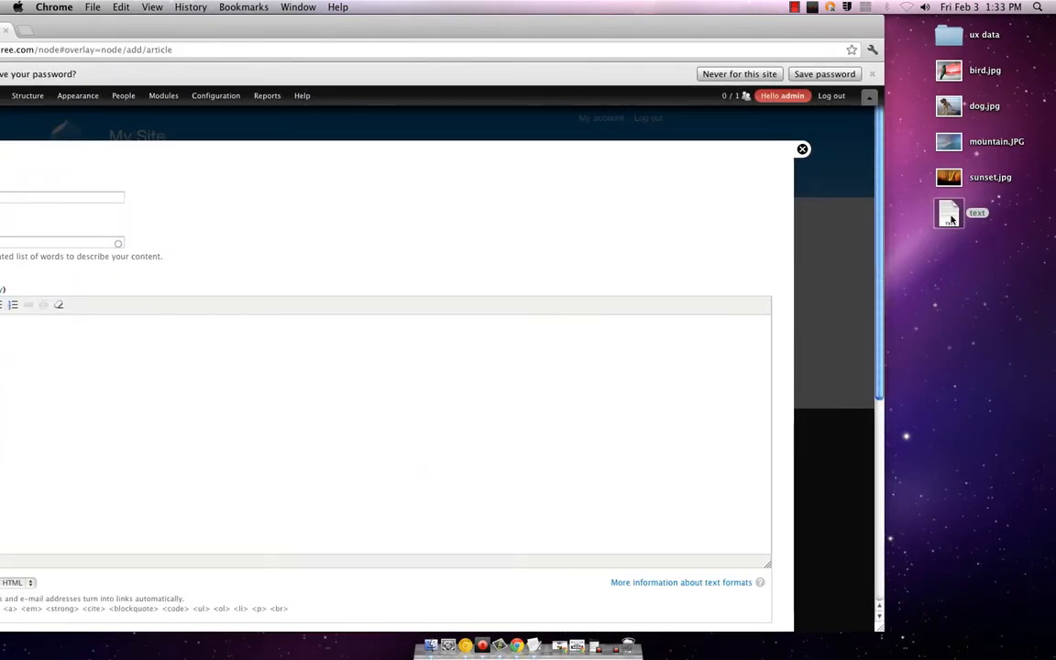
# Step: Open the desktop text file of beach stories in TextEdit and position its window
pyautogui.doubleClick(948, 213)
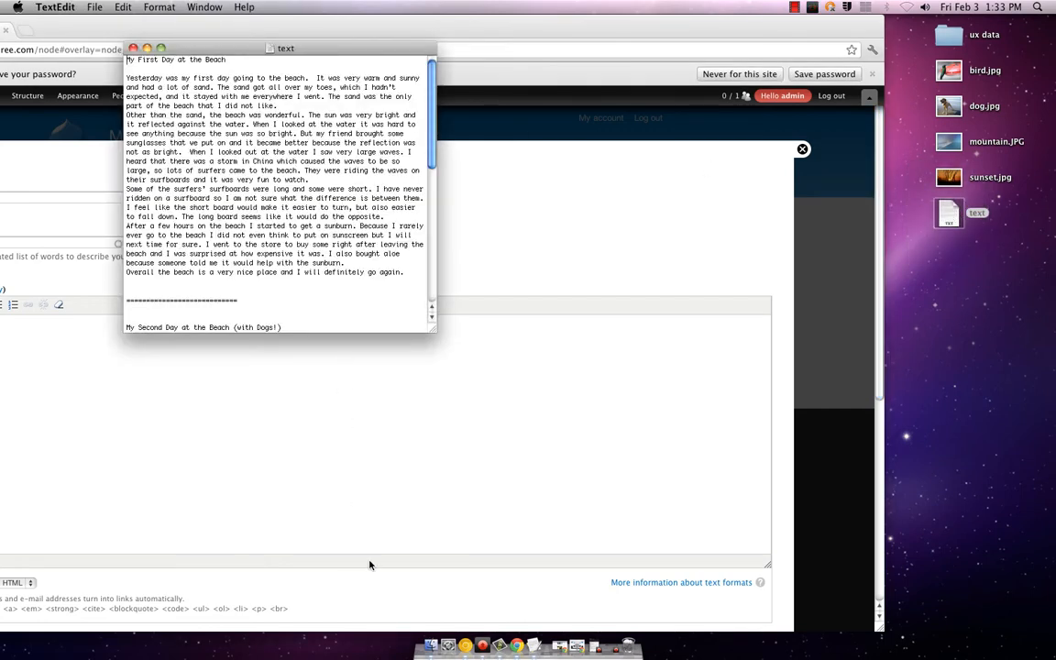
pyautogui.moveTo(362, 55); pyautogui.dragTo(550, 95)
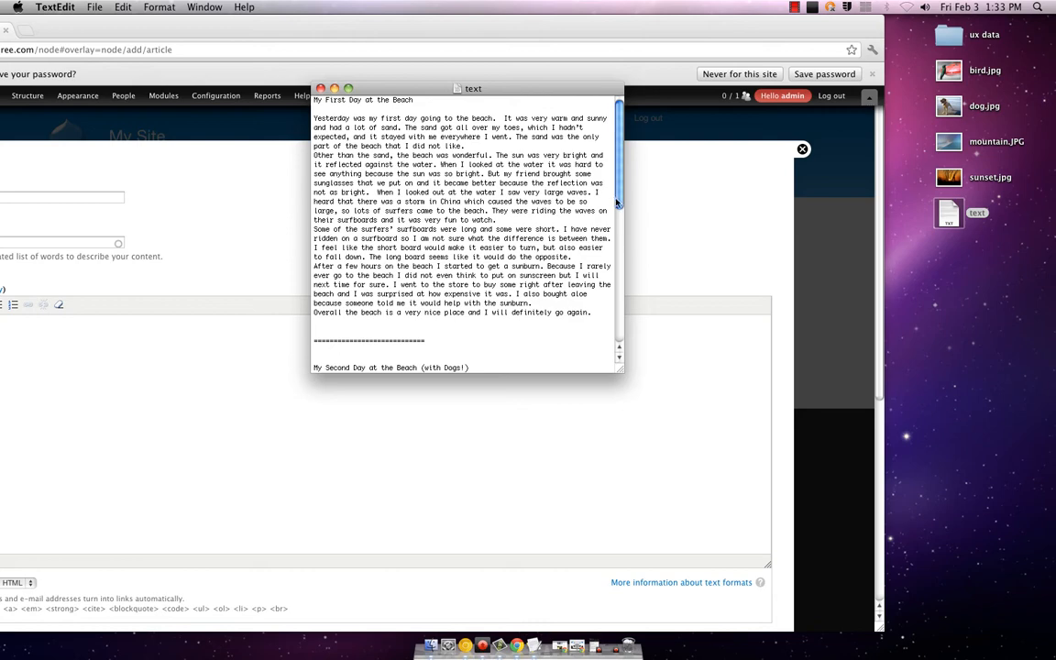
pyautogui.moveTo(617, 202)
pyautogui.mouseDown()
pyautogui.moveTo(617, 341)
pyautogui.moveTo(618, 197)
pyautogui.mouseUp()
# Step: Copy the 'My First Day at the Beach' story and bring the article form back
pyautogui.moveTo(313, 102); pyautogui.dragTo(610, 297)
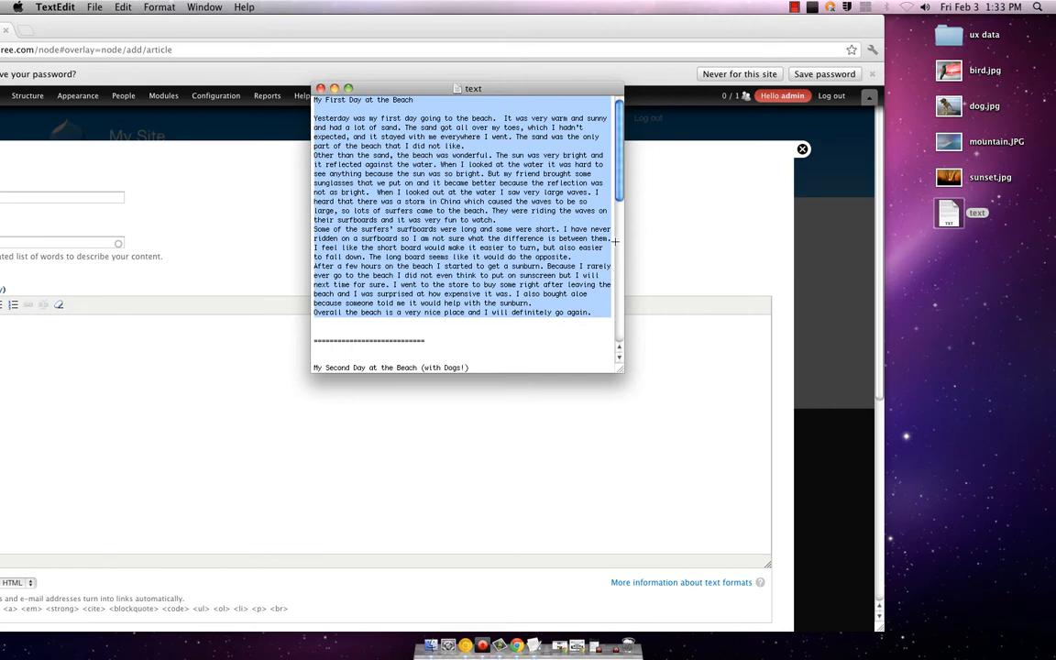
pyautogui.write('cd')
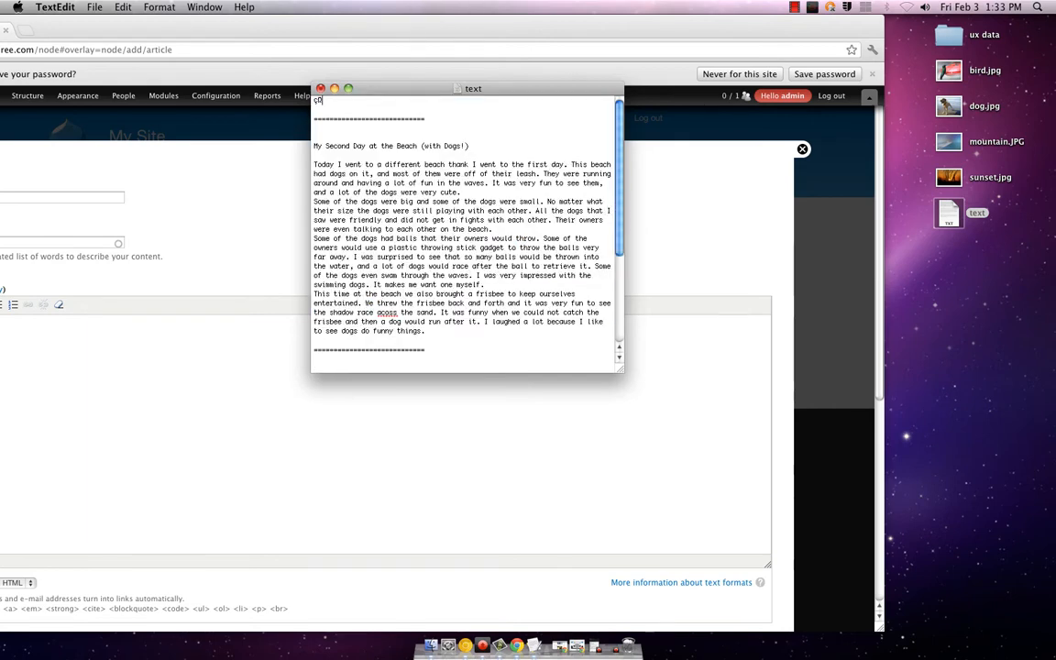
pyautogui.press('super+z')
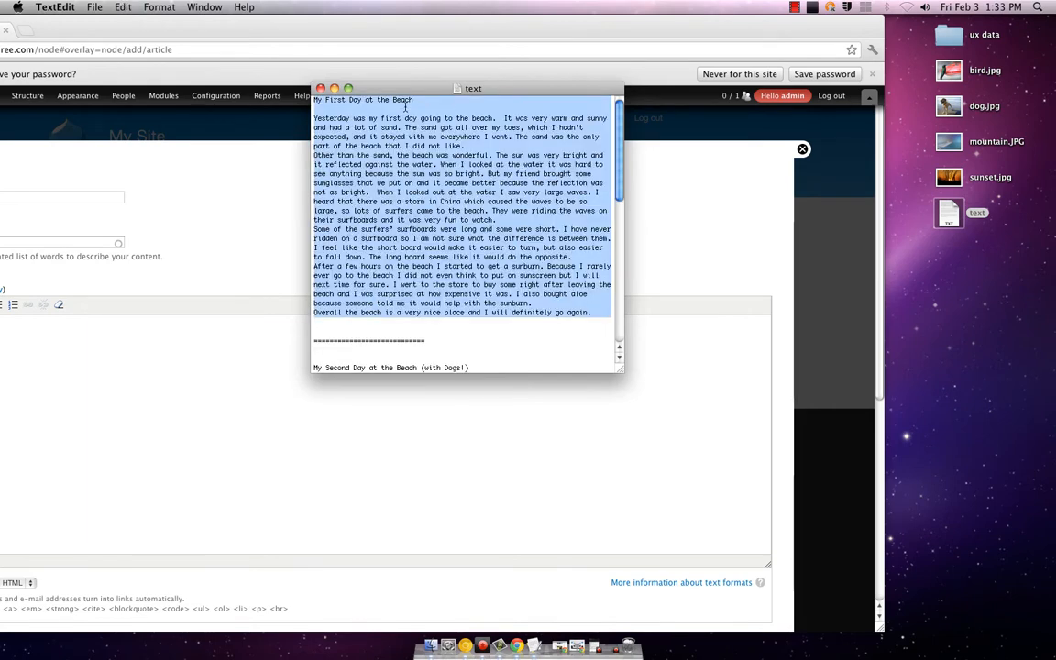
pyautogui.press('super+c')
pyautogui.click(370, 39)
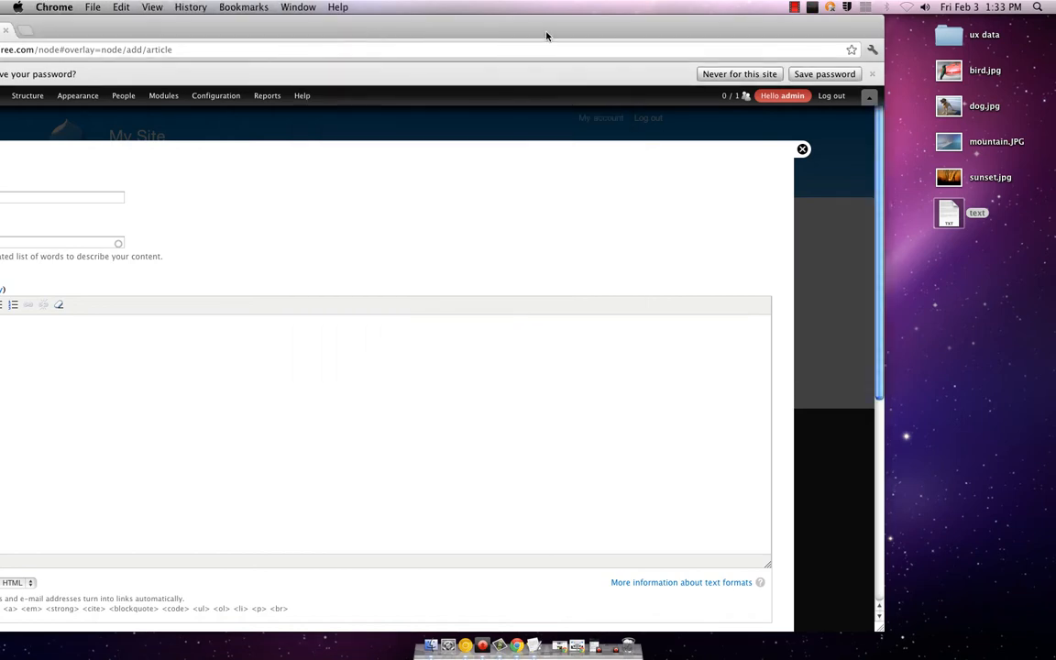
pyautogui.moveTo(549, 33); pyautogui.dragTo(704, 33)
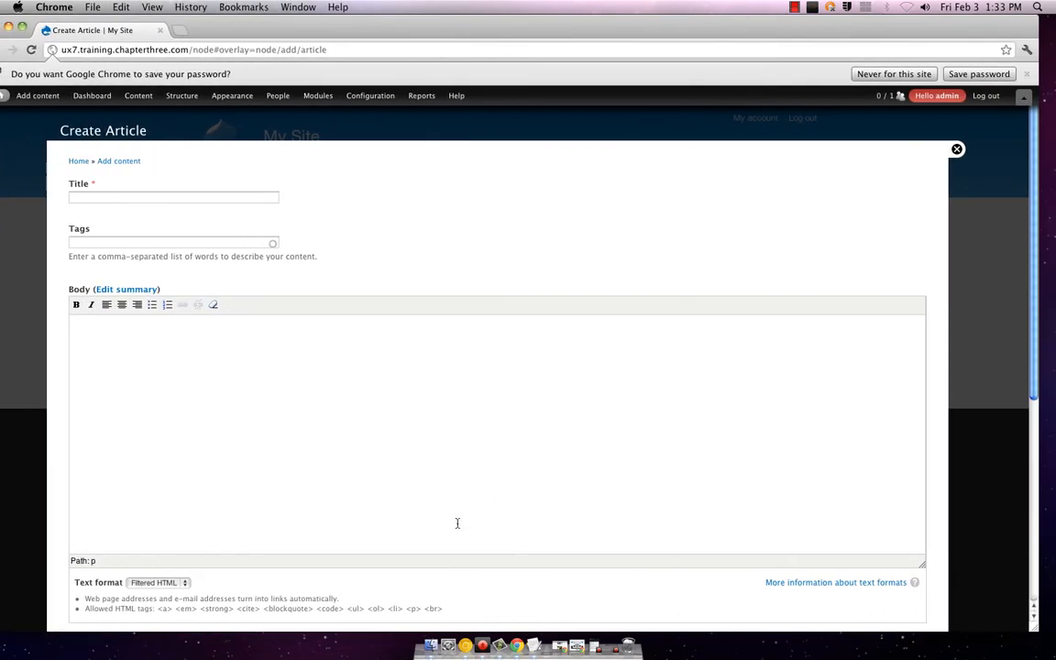
# Step: Paste the beach story into the Body, then remove its heading line and blank lines
pyautogui.click(457, 462)
pyautogui.press('super+v')
pyautogui.scroll(-3, 347, 391)
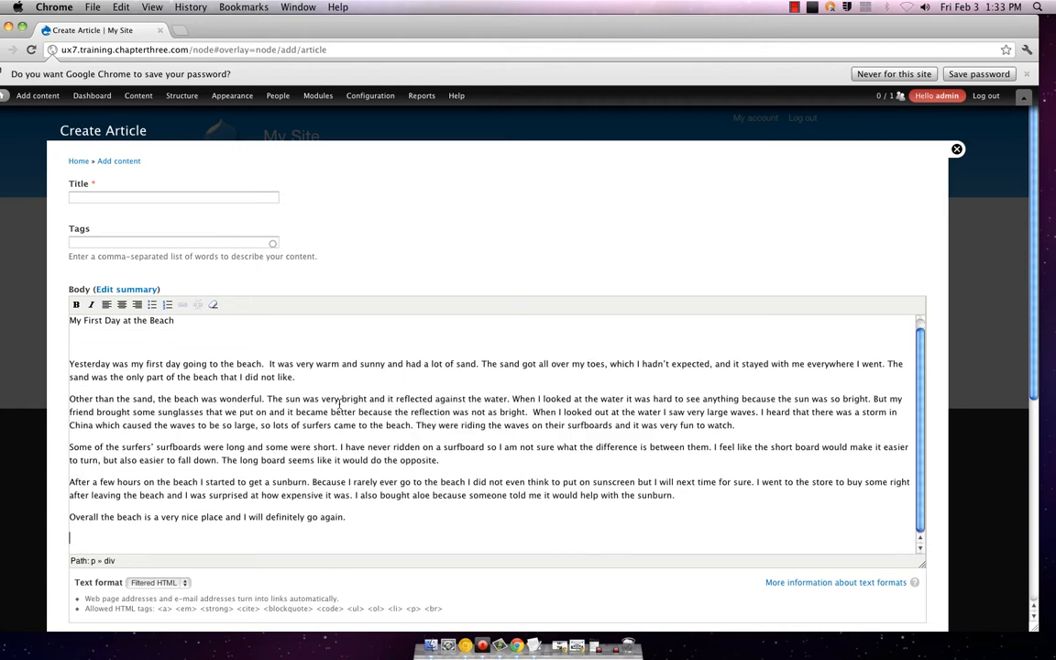
pyautogui.scroll(3, 211, 335)
pyautogui.click(209, 344)
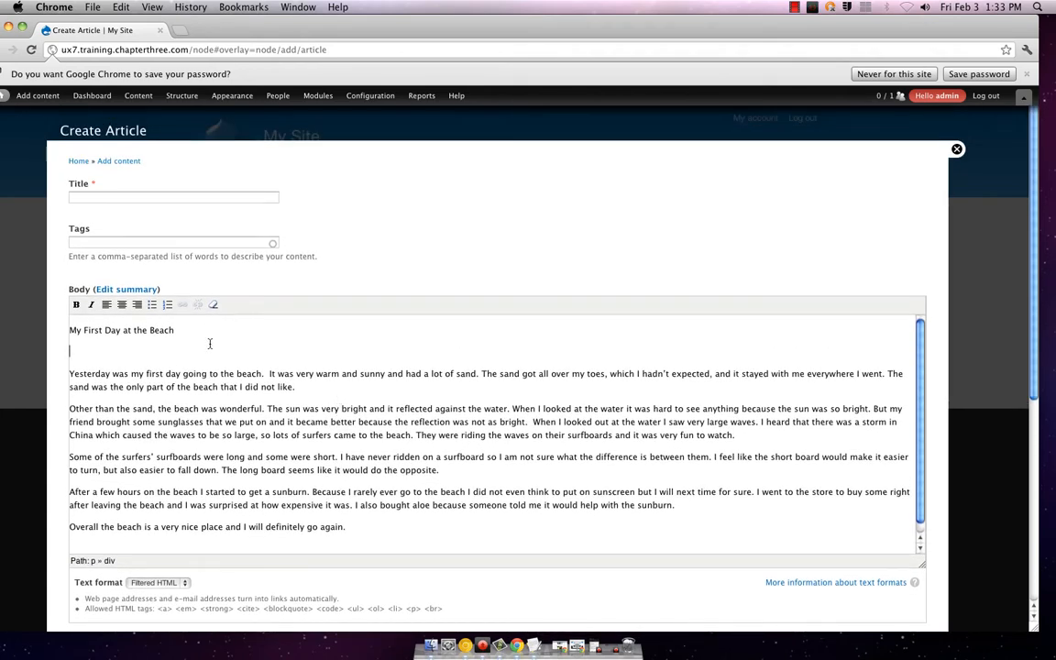
pyautogui.press('BackSpace')
pyautogui.press('shift+super+Left')
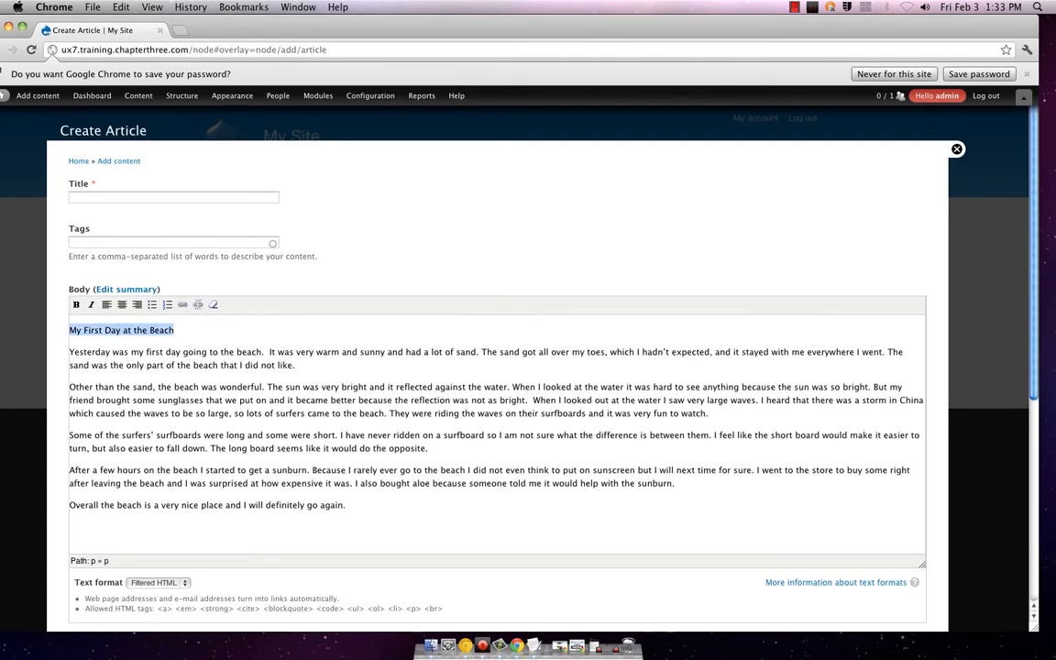
pyautogui.press('BackSpace')
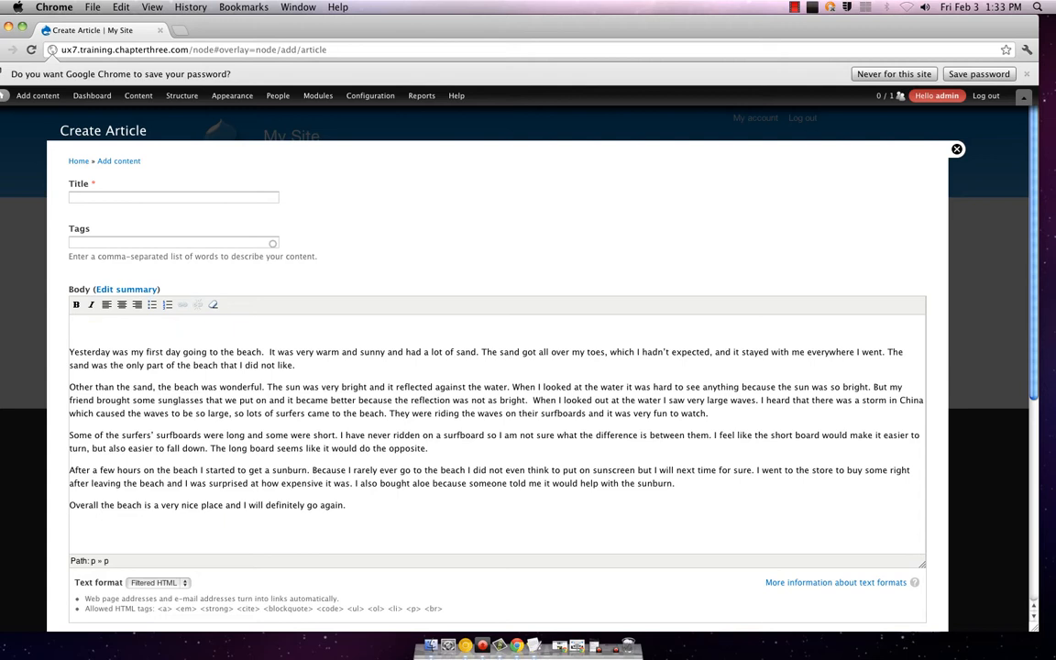
pyautogui.press('Delete')
# Step: Title the article 'My First Day at the Beach (Oh what a wonderful start)'
pyautogui.click(196, 196)
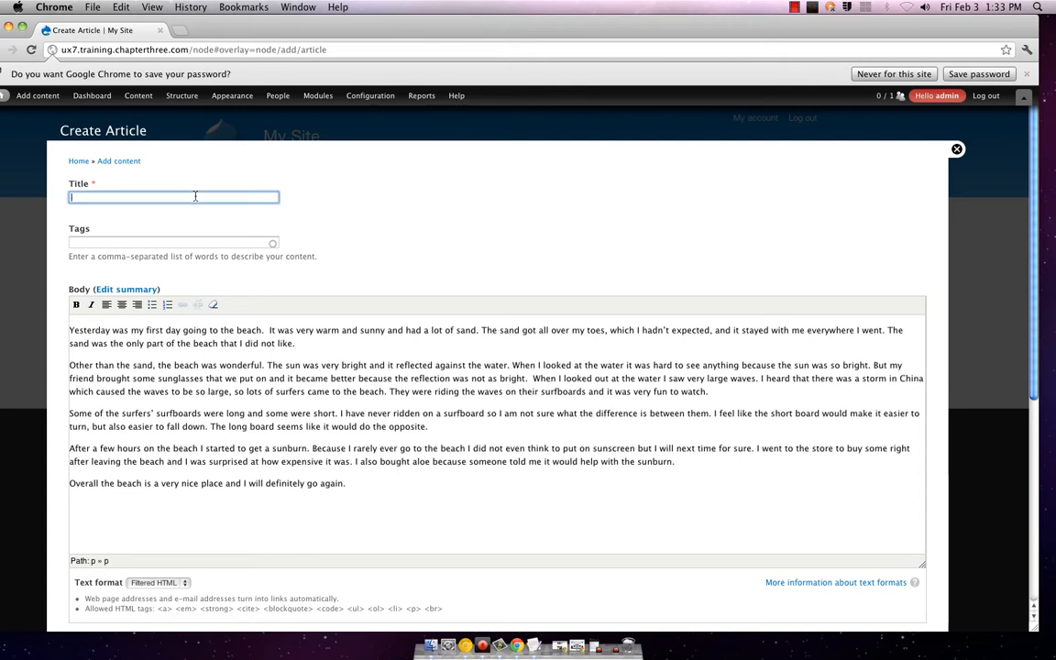
pyautogui.press('super+v')
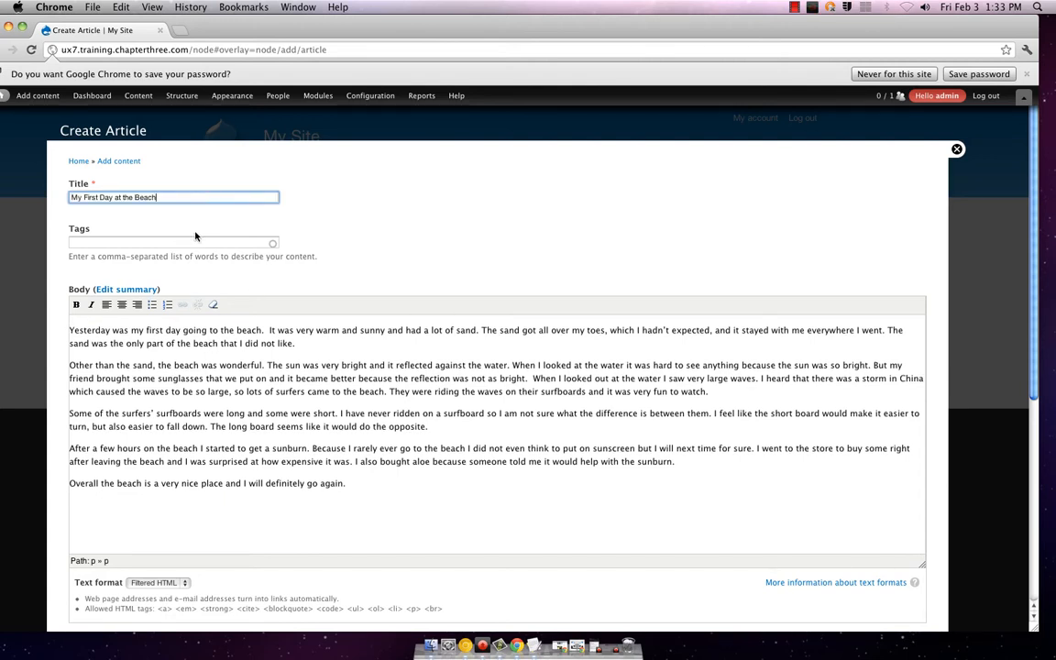
pyautogui.write('(OP')
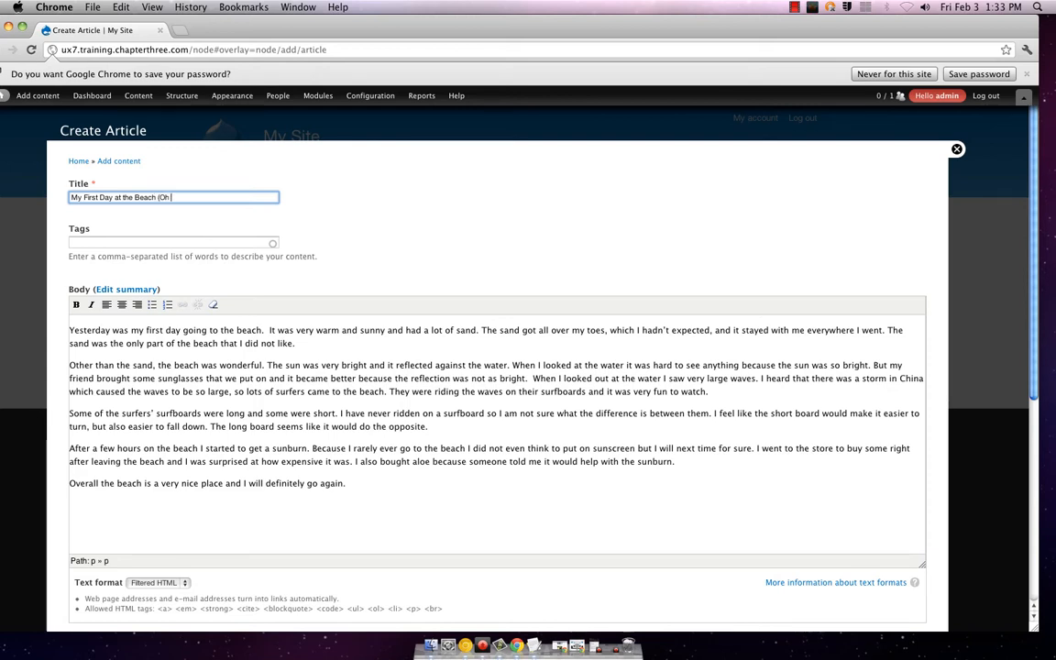
pyautogui.write(' what a w')
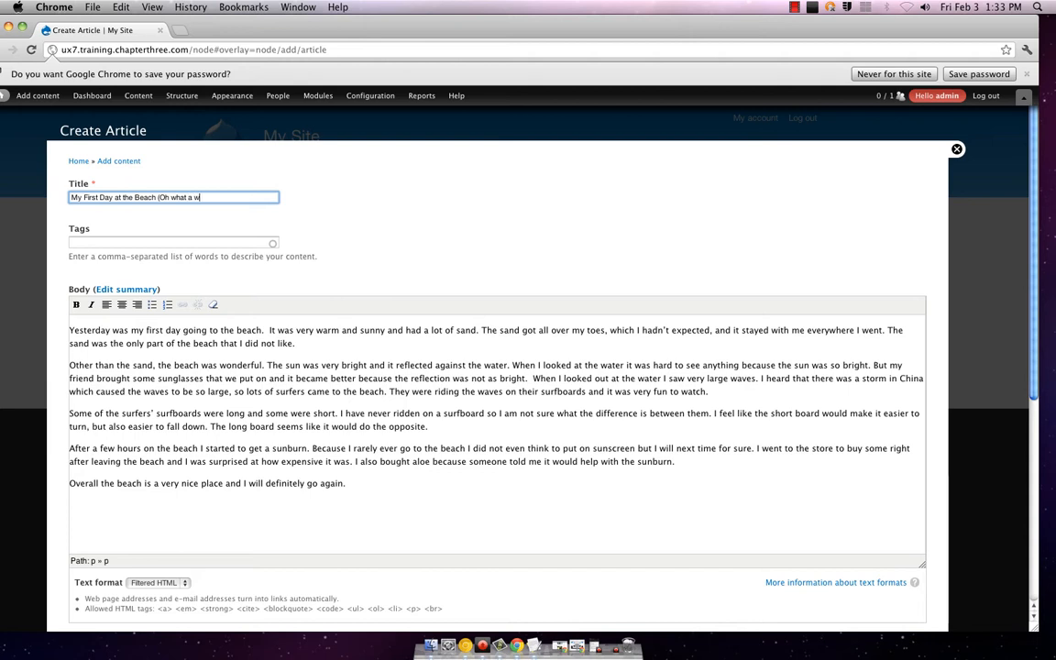
pyautogui.write('onderful start')
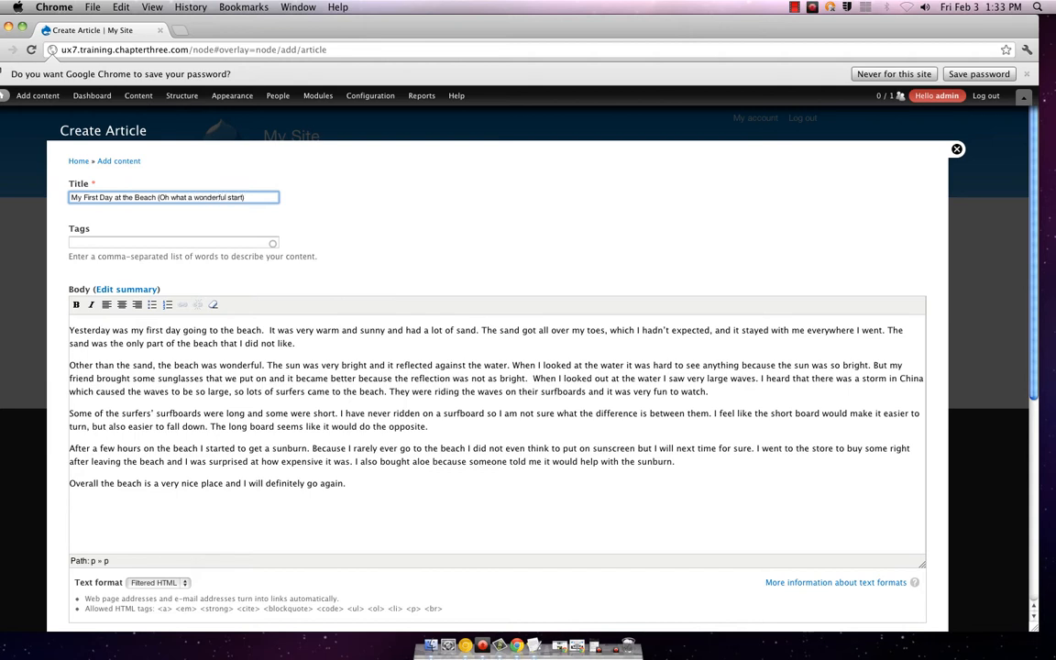
pyautogui.click(177, 244)
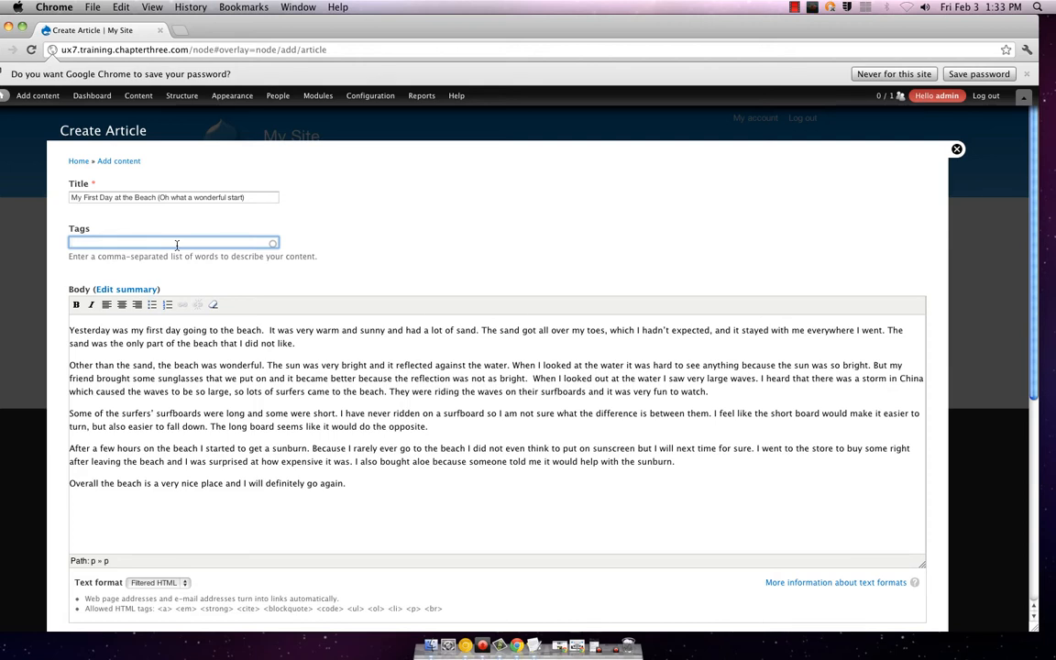
# Step: Enter the tags vacation, beach, sand, sunglasses, surfboard, surf
pyautogui.write('vacation')
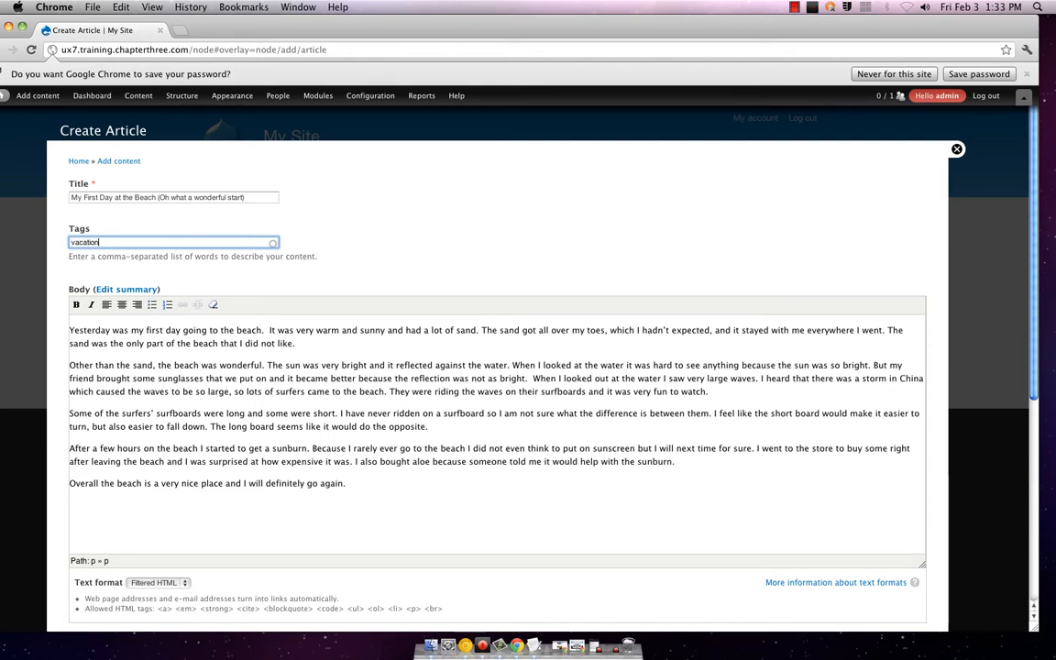
pyautogui.write(', beach,')
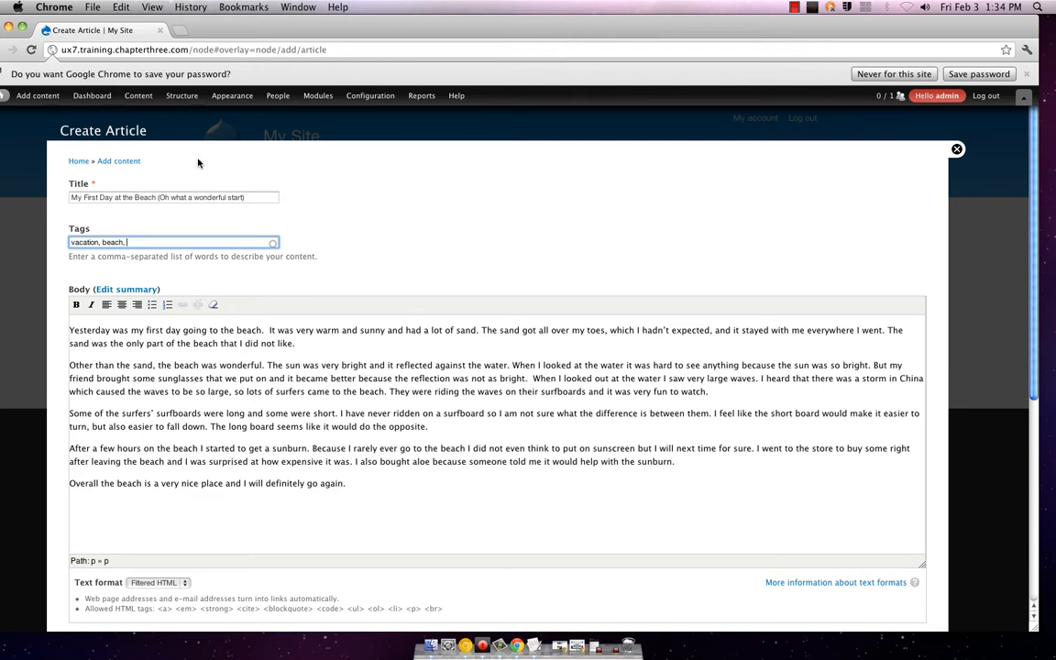
pyautogui.write('sand, sunglasses, surf')
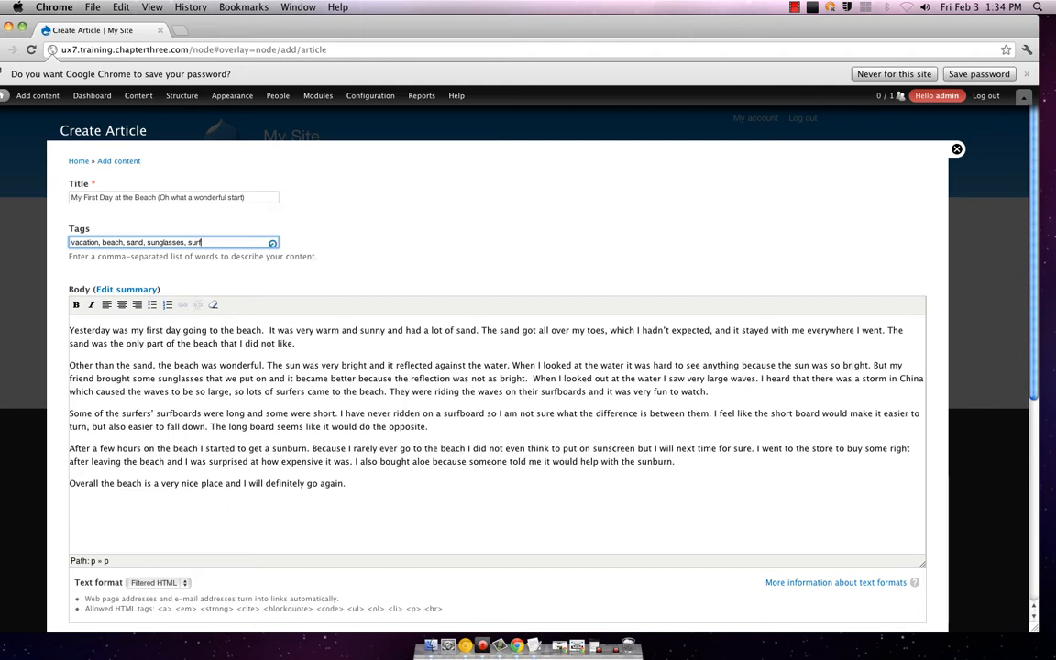
pyautogui.write('board, surf')
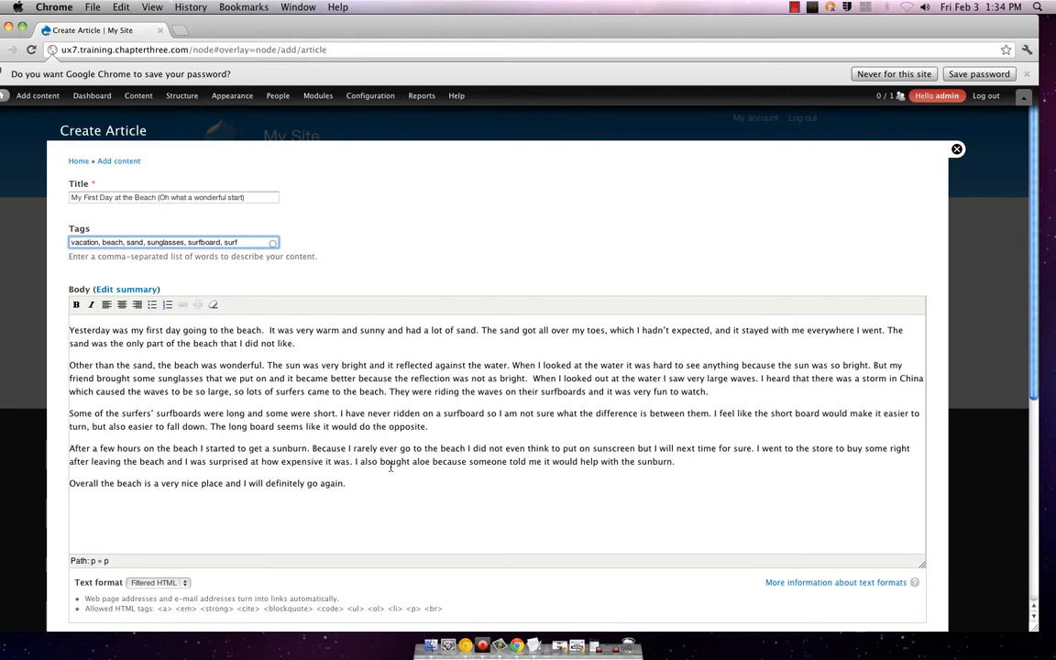
# Step: Clear the formatting from the article's body text
pyautogui.scroll(-5, 389, 458)
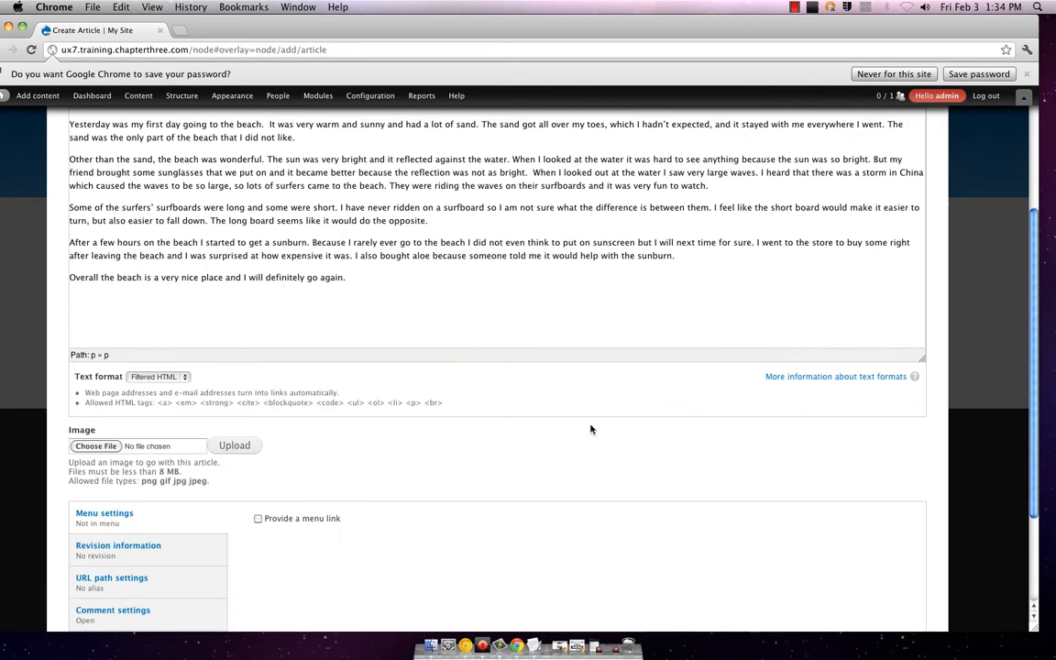
pyautogui.scroll(5, 589, 426)
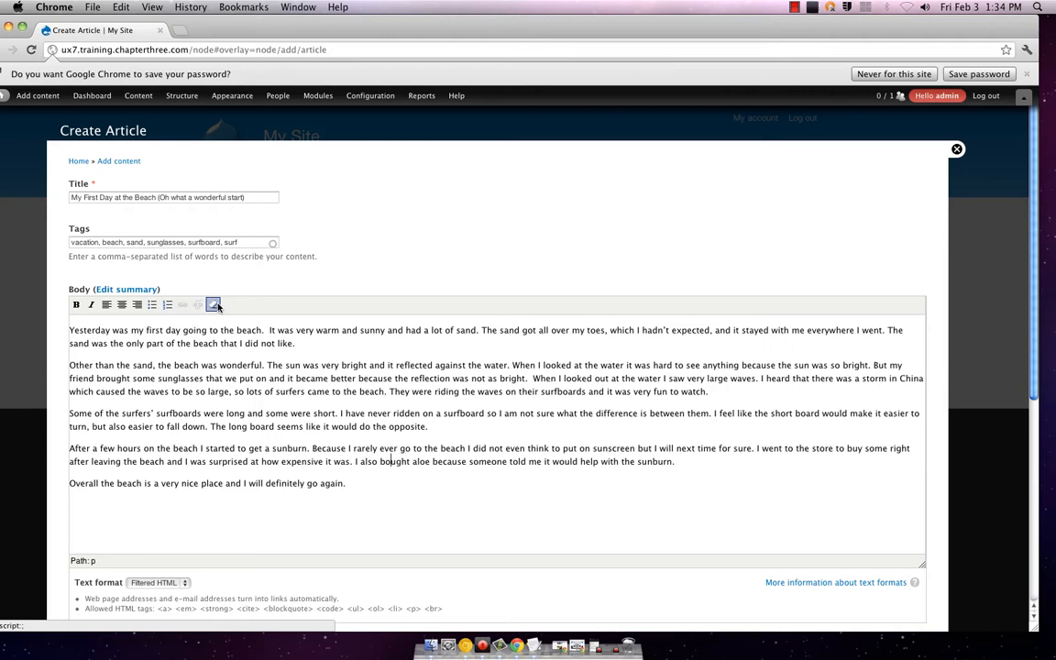
pyautogui.click(213, 304)
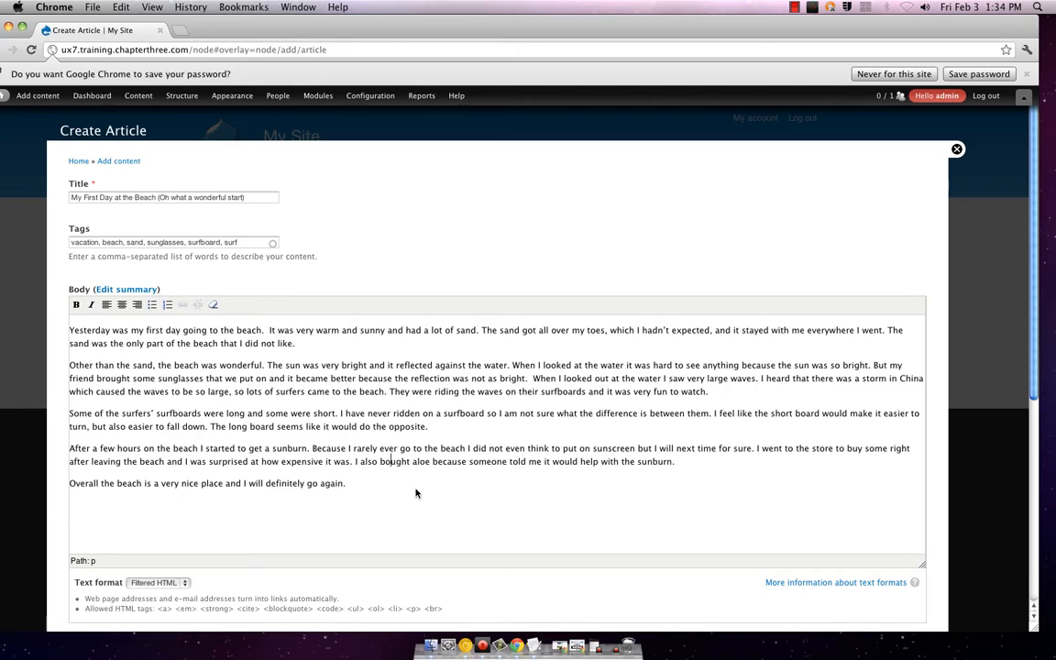
# Step: Scroll down to the Image field and shift Chrome left to reveal the desktop photos
pyautogui.scroll(-5, 376, 449)
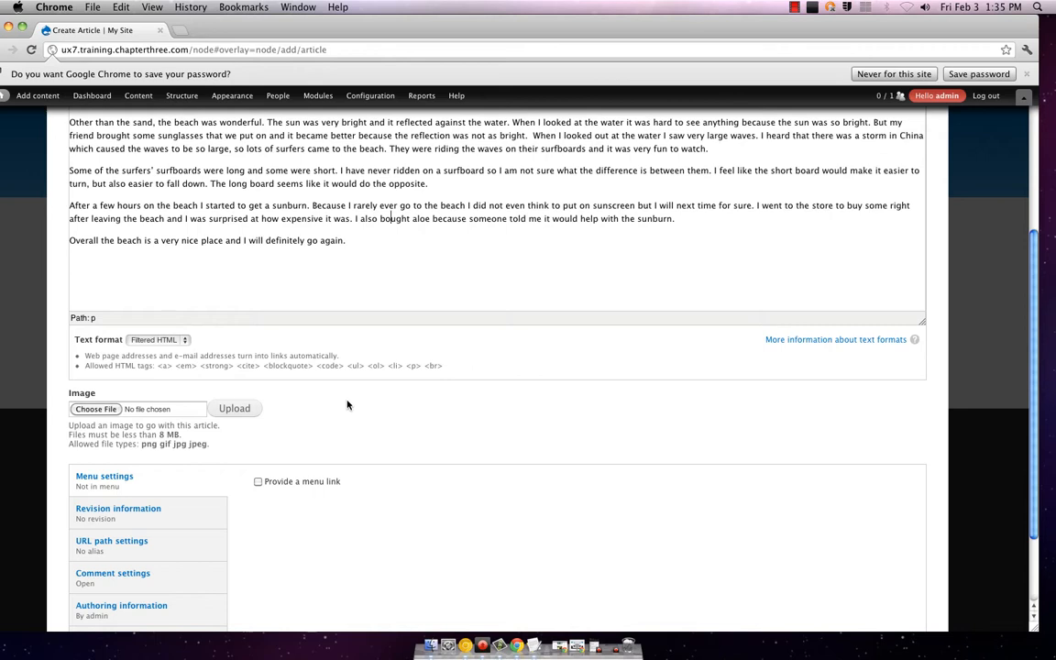
pyautogui.scroll(-1, 349, 407)
pyautogui.scroll(-1, 353, 406)
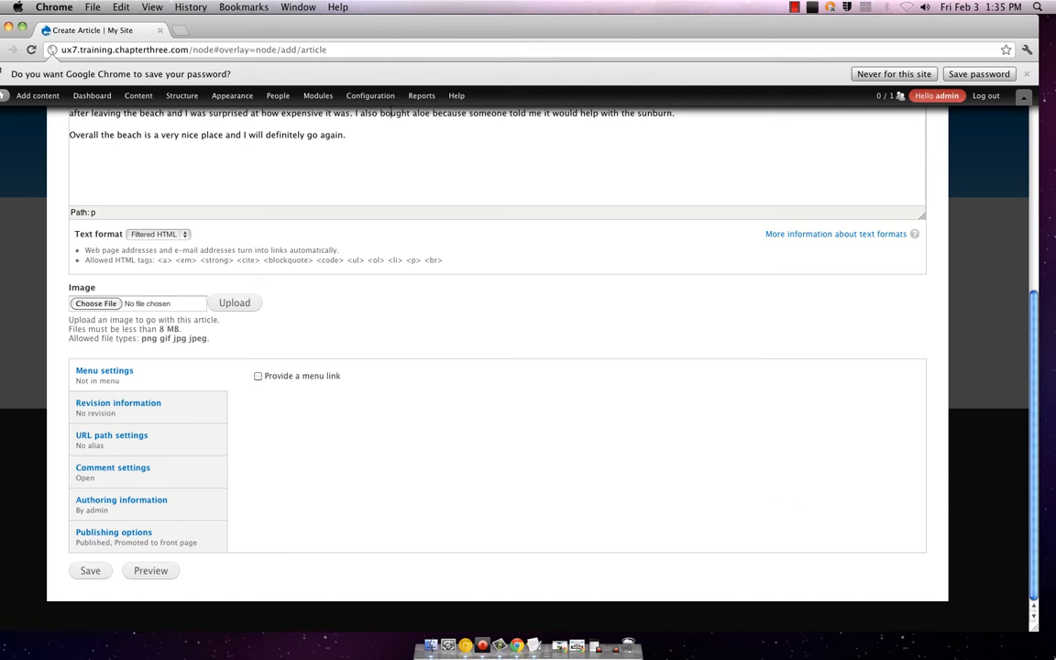
pyautogui.moveTo(908, 22); pyautogui.dragTo(793, 22)
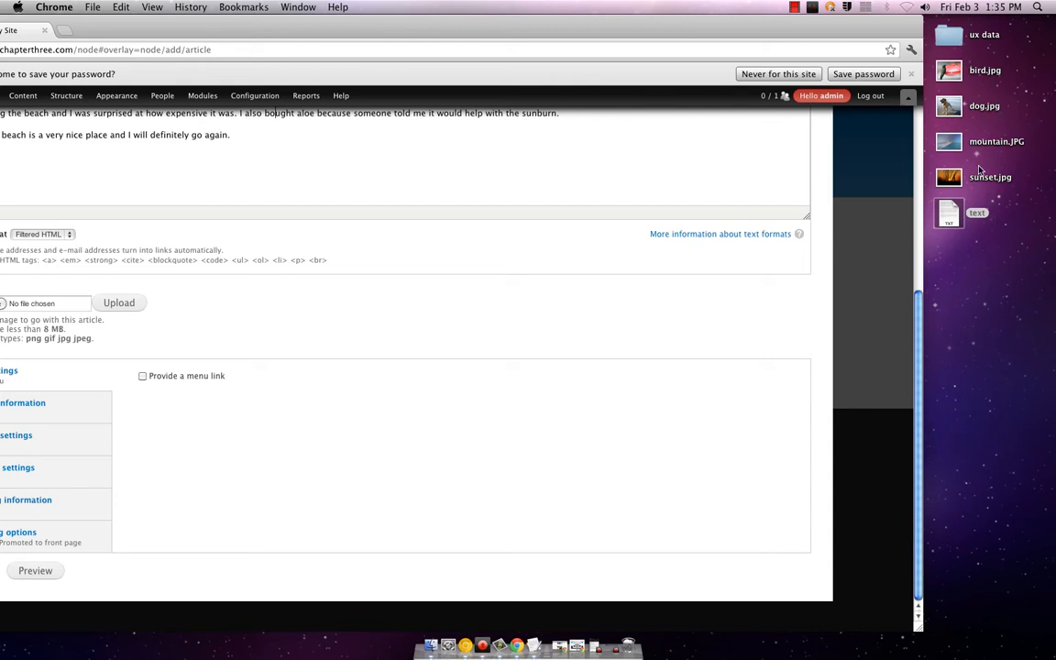
# Step: Open sunset.jpg, mountain.JPG, dog.jpg and bird.jpg in Preview
pyautogui.click(983, 177)
pyautogui.doubleClick(983, 177)
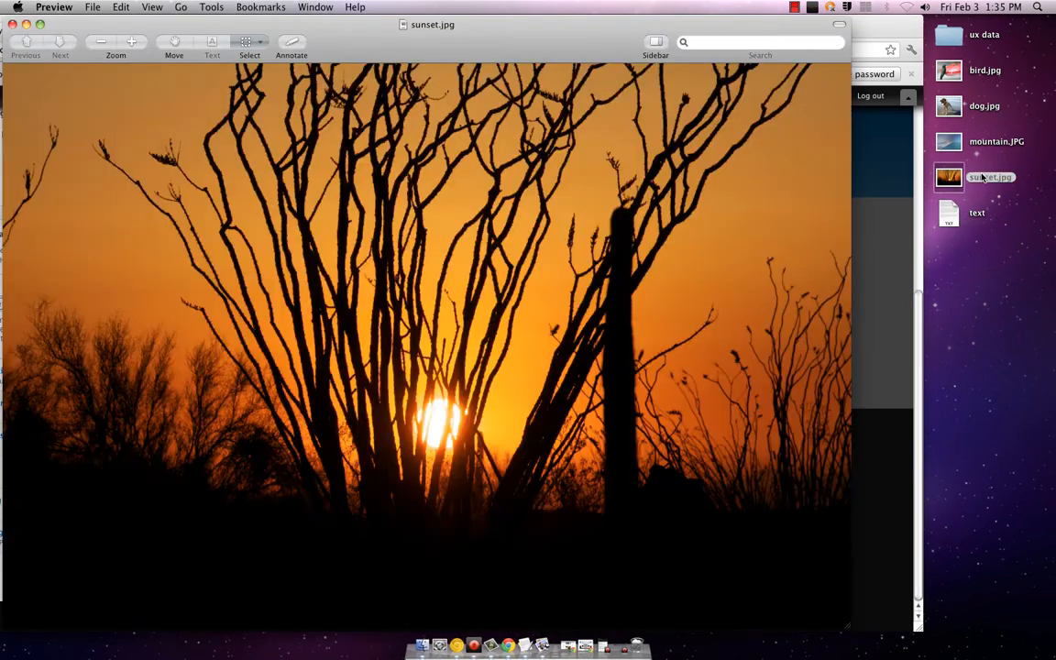
pyautogui.doubleClick(983, 144)
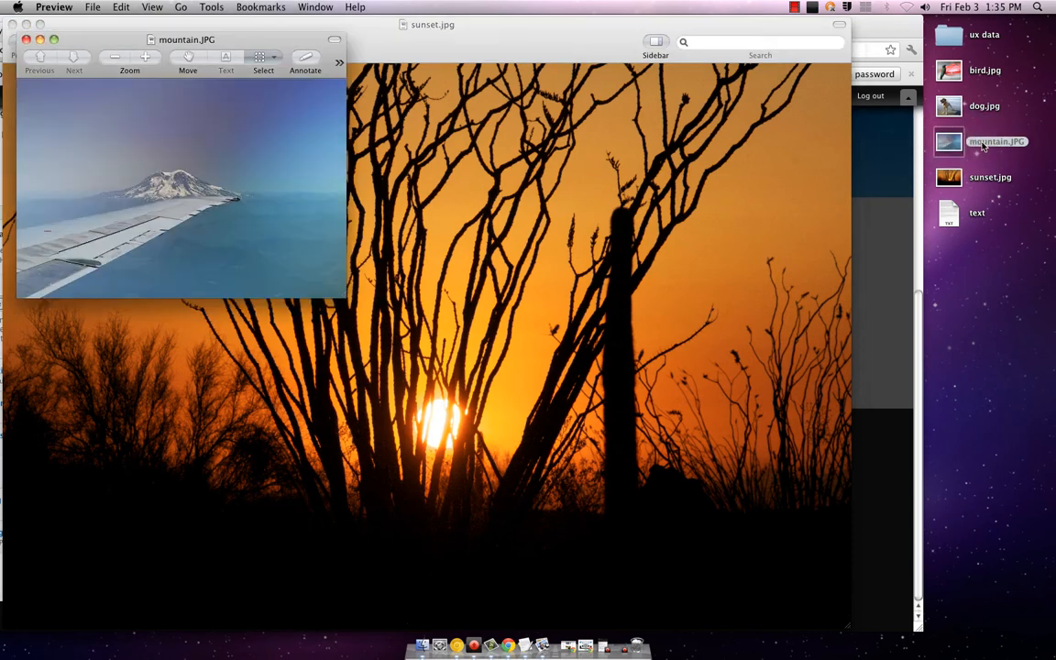
pyautogui.doubleClick(981, 104)
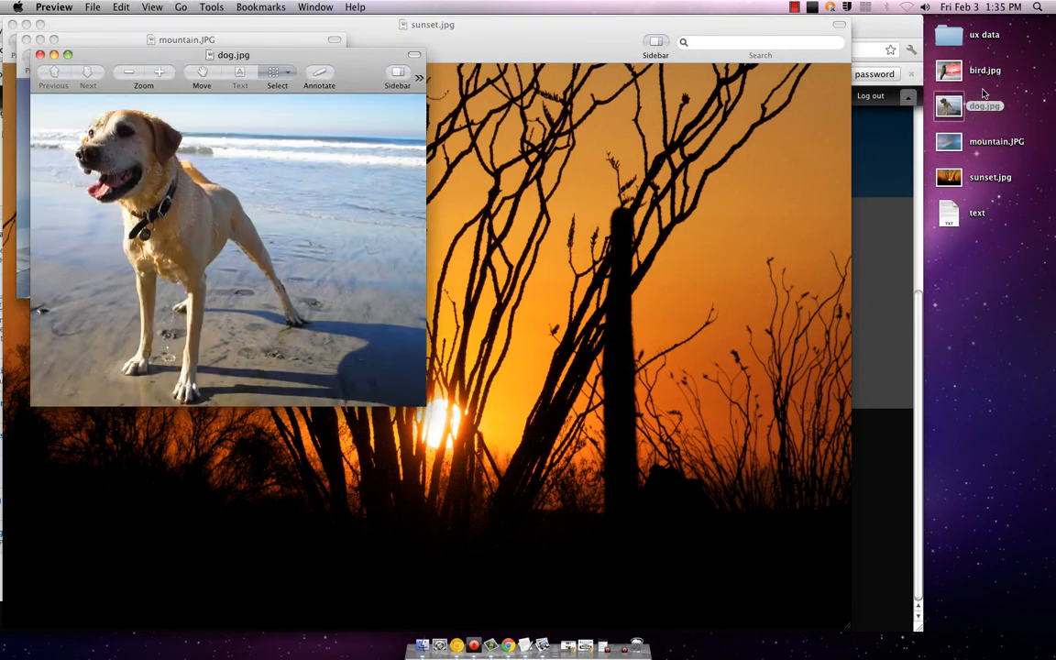
pyautogui.doubleClick(982, 73)
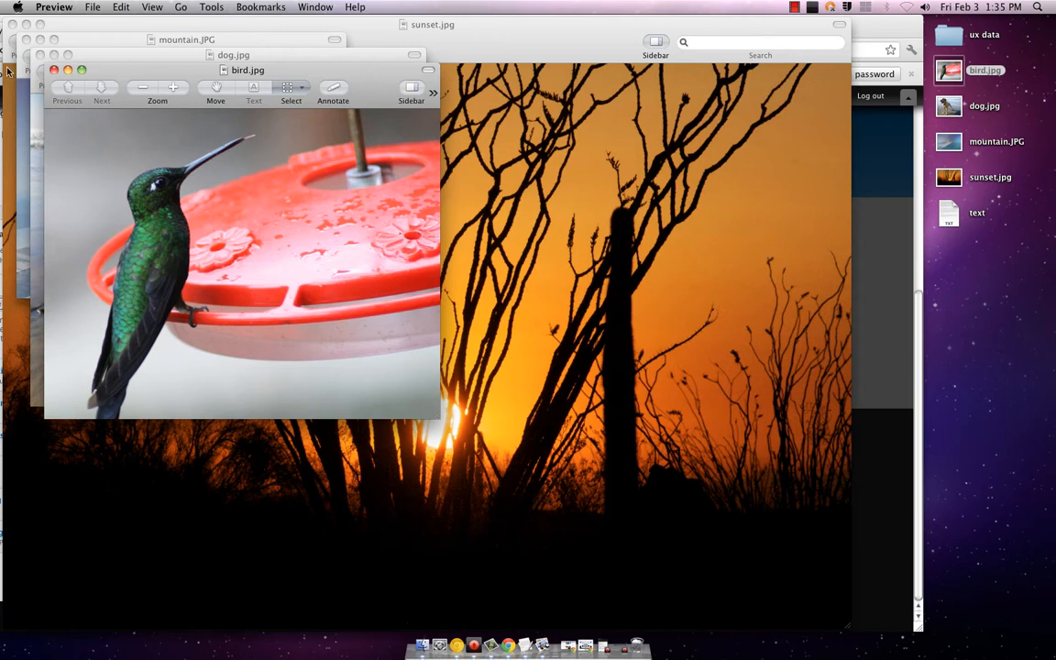
# Step: Close the other photos, place dog.jpg at the lower right, and bring the article form forward
pyautogui.click(53, 71)
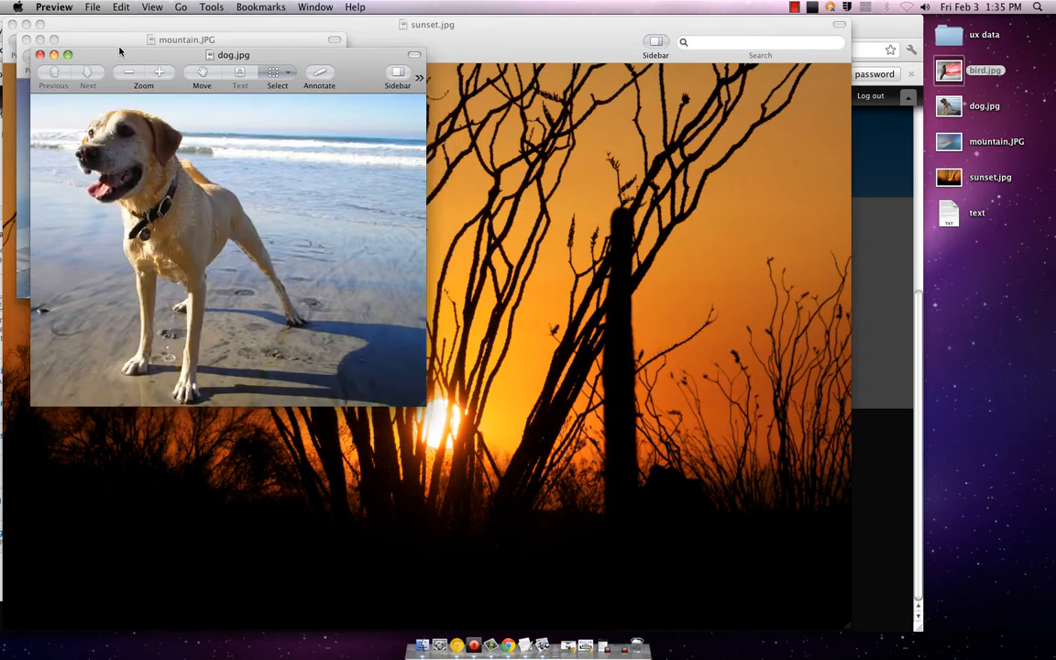
pyautogui.moveTo(108, 53); pyautogui.dragTo(673, 210)
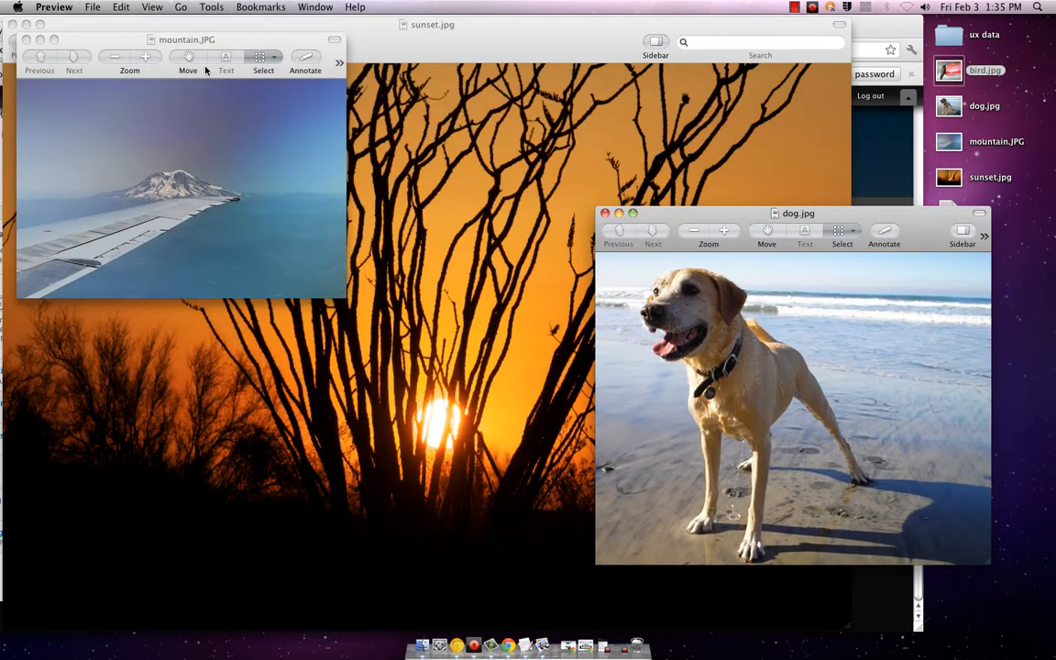
pyautogui.click(24, 39)
pyautogui.click(13, 23)
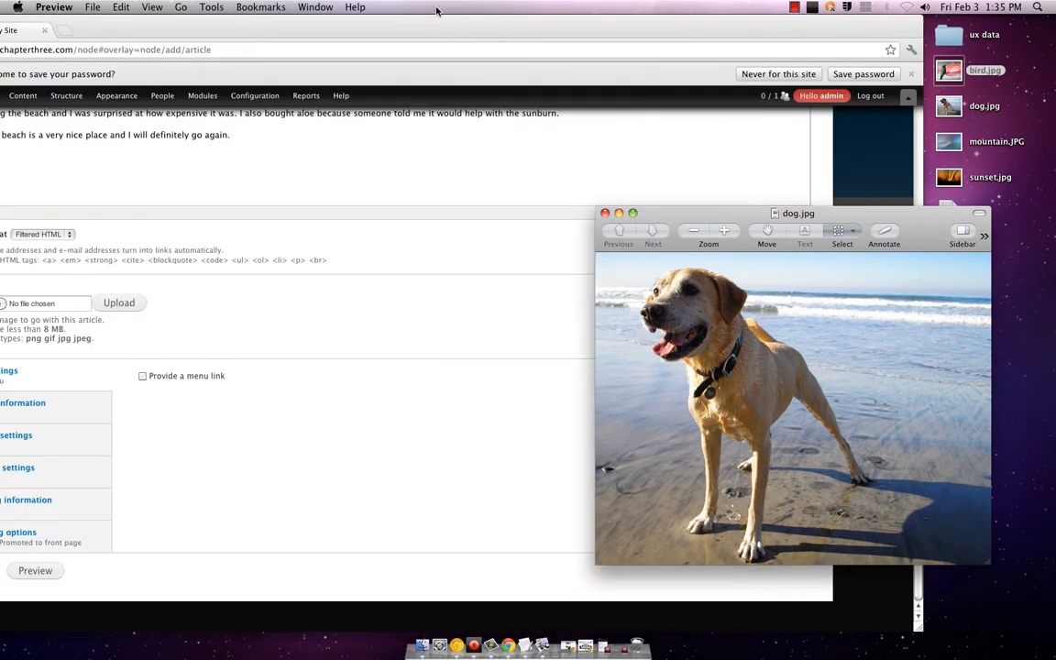
pyautogui.moveTo(439, 30); pyautogui.dragTo(541, 35)
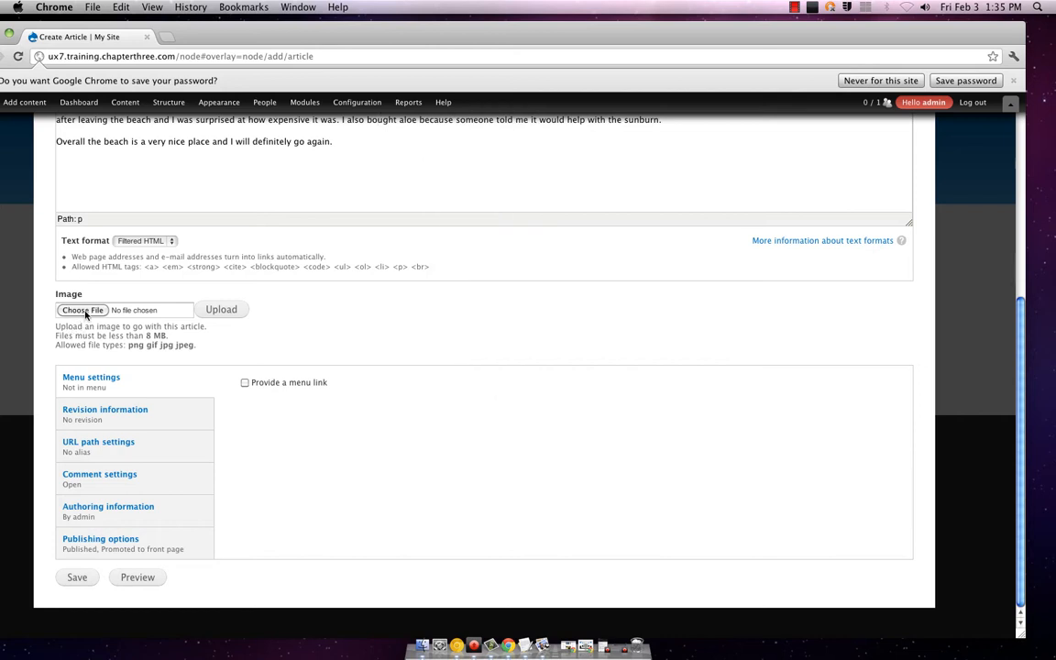
# Step: Upload dog.jpg as the article's image
pyautogui.click(86, 313)
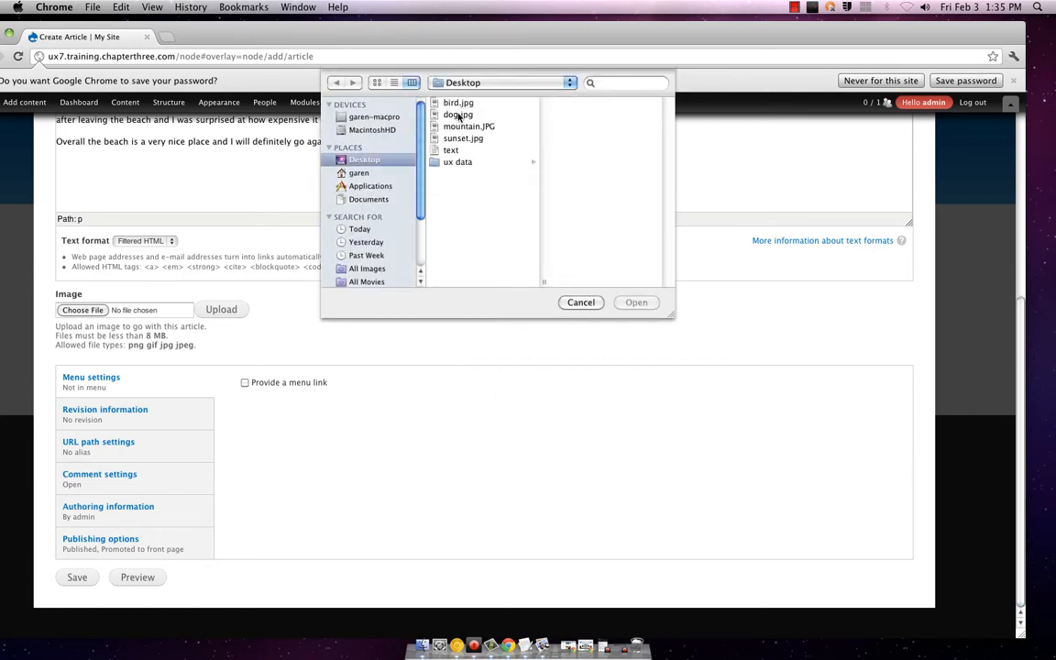
pyautogui.click(458, 115)
pyautogui.click(636, 302)
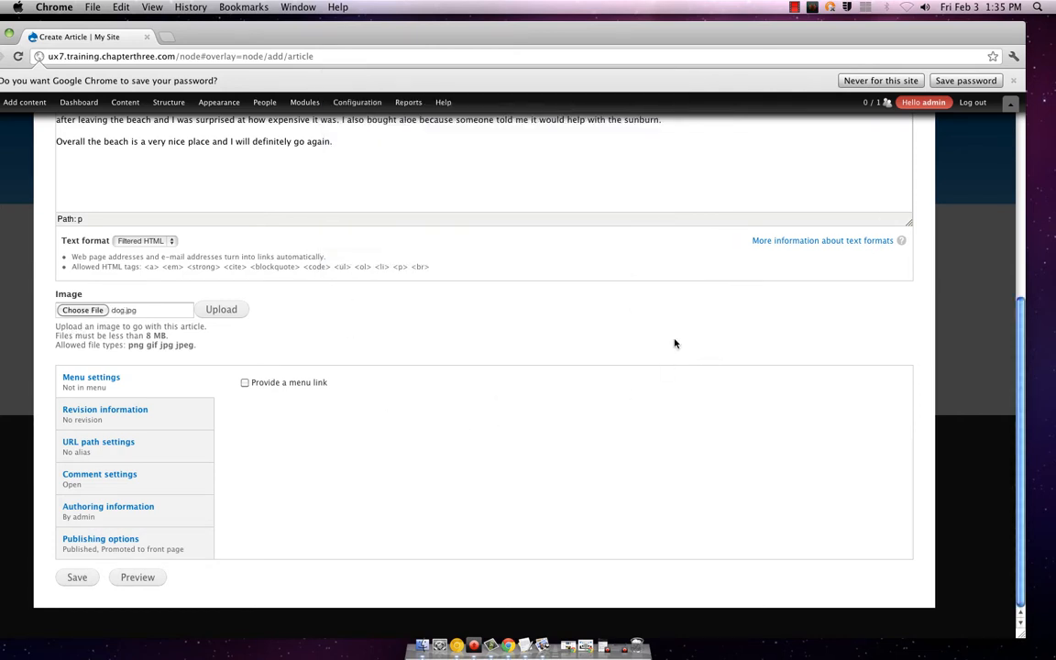
pyautogui.click(224, 310)
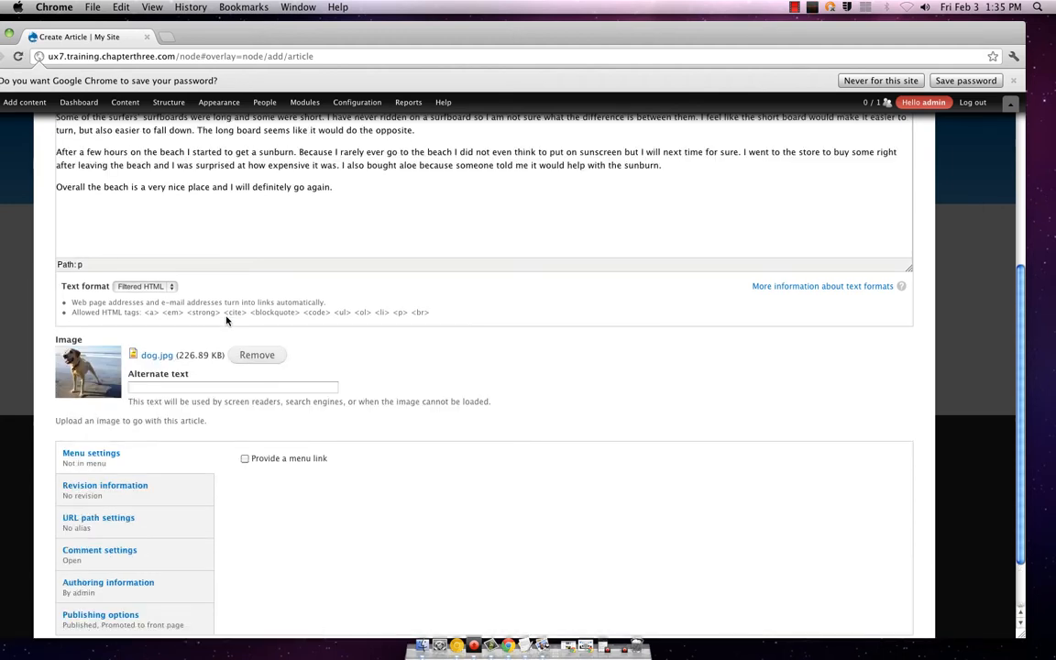
# Step: Write alternate text about the dog's sandy beach day and save the article
pyautogui.click(325, 388)
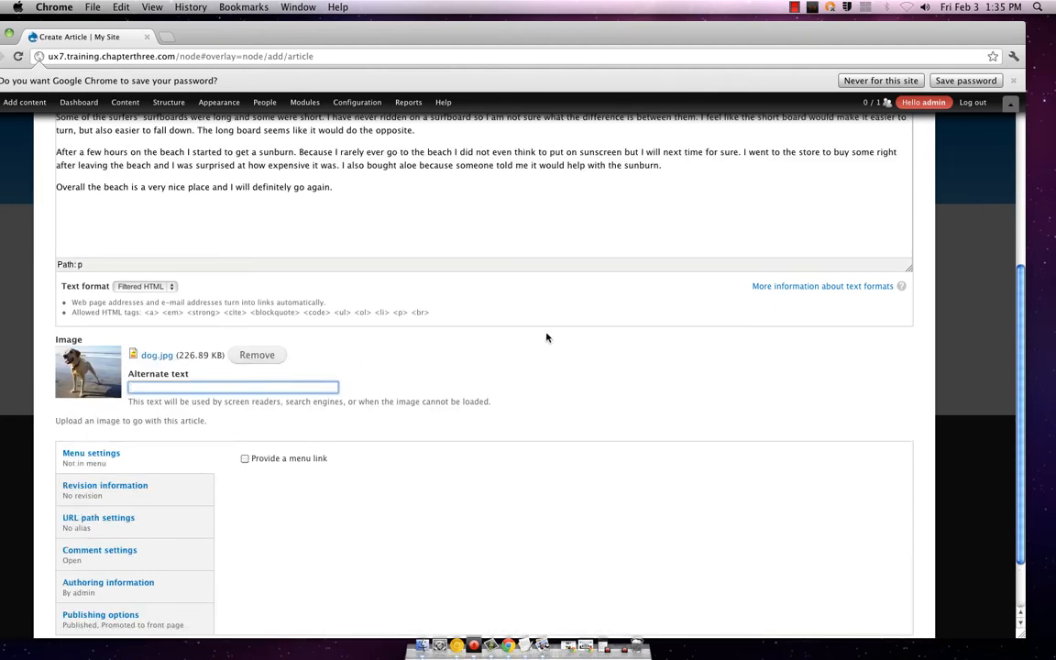
pyautogui.scroll(2, 546, 337)
pyautogui.write('Even')
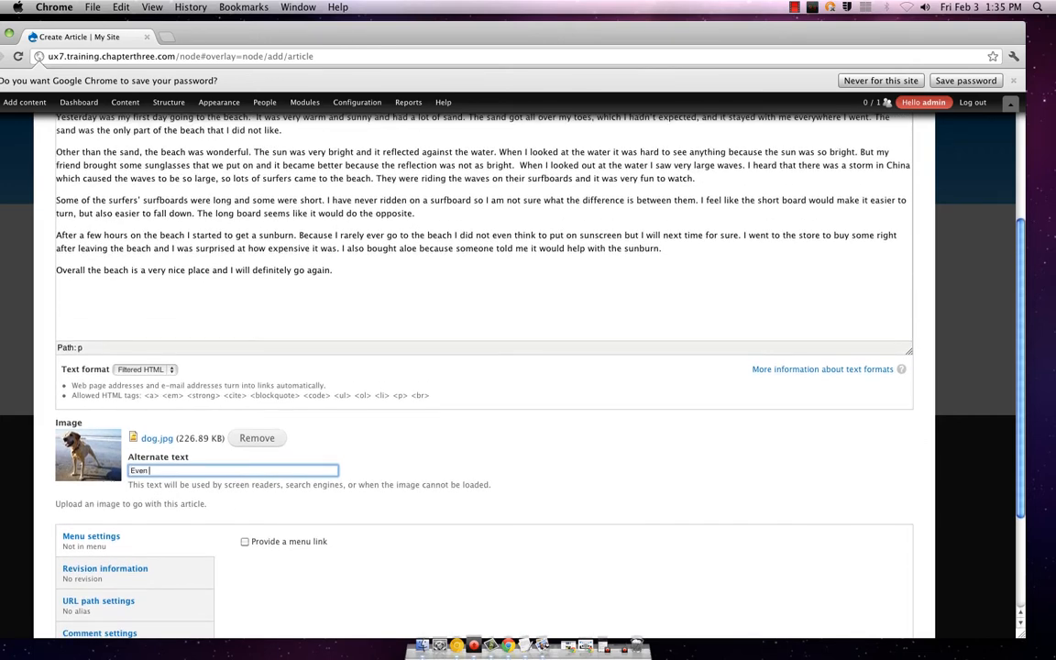
pyautogui.write(' Ben had a great time! (He')
pyautogui.write('got way too sandy too)')
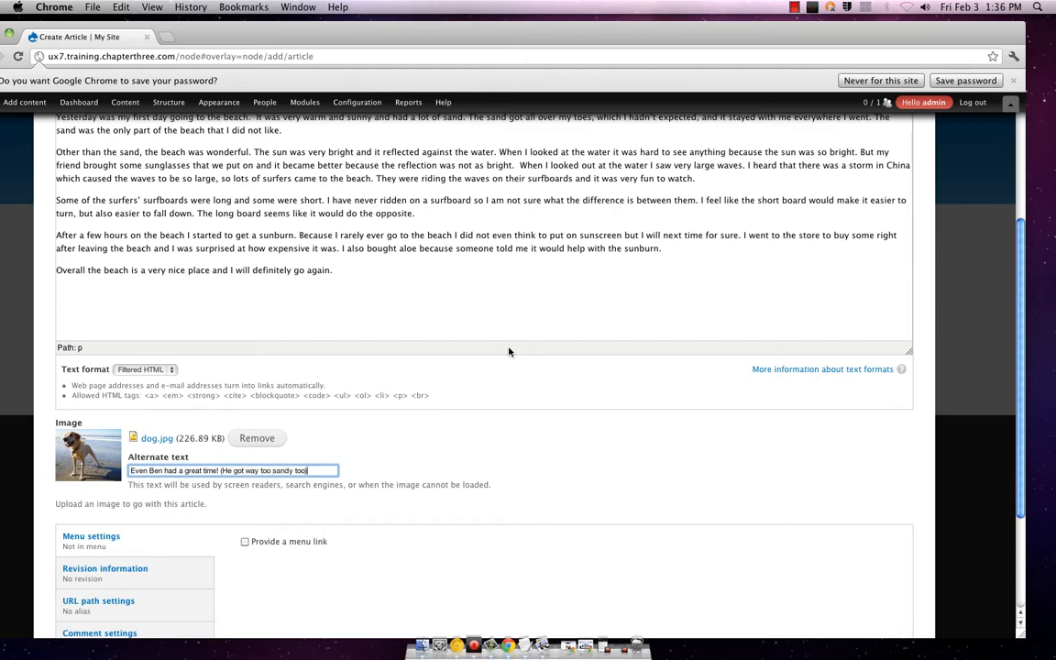
pyautogui.scroll(-5, 450, 393)
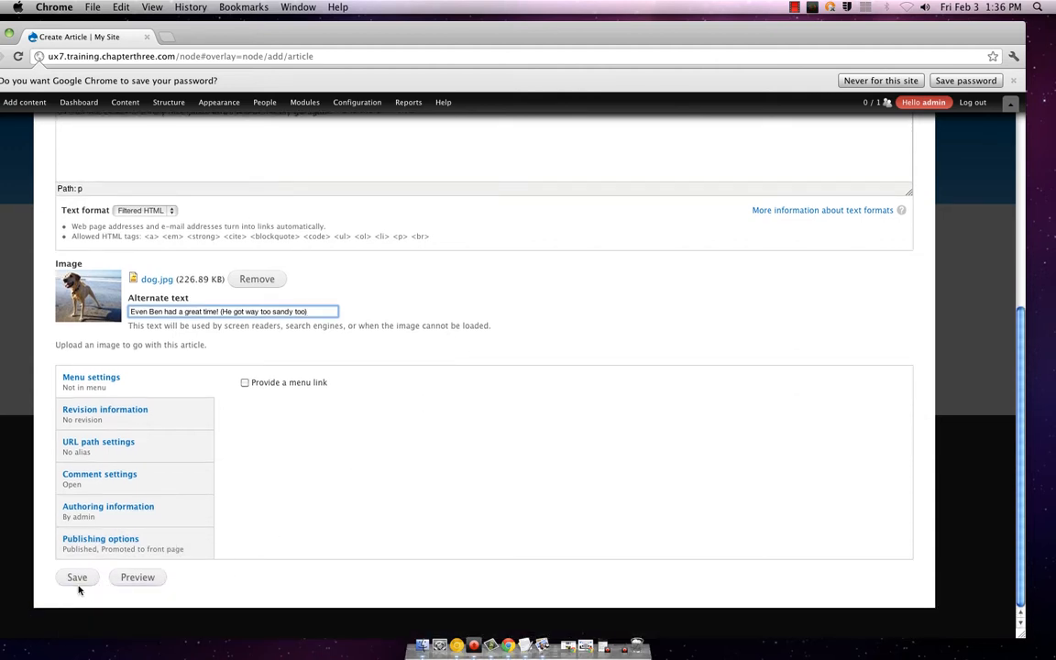
pyautogui.click(77, 578)
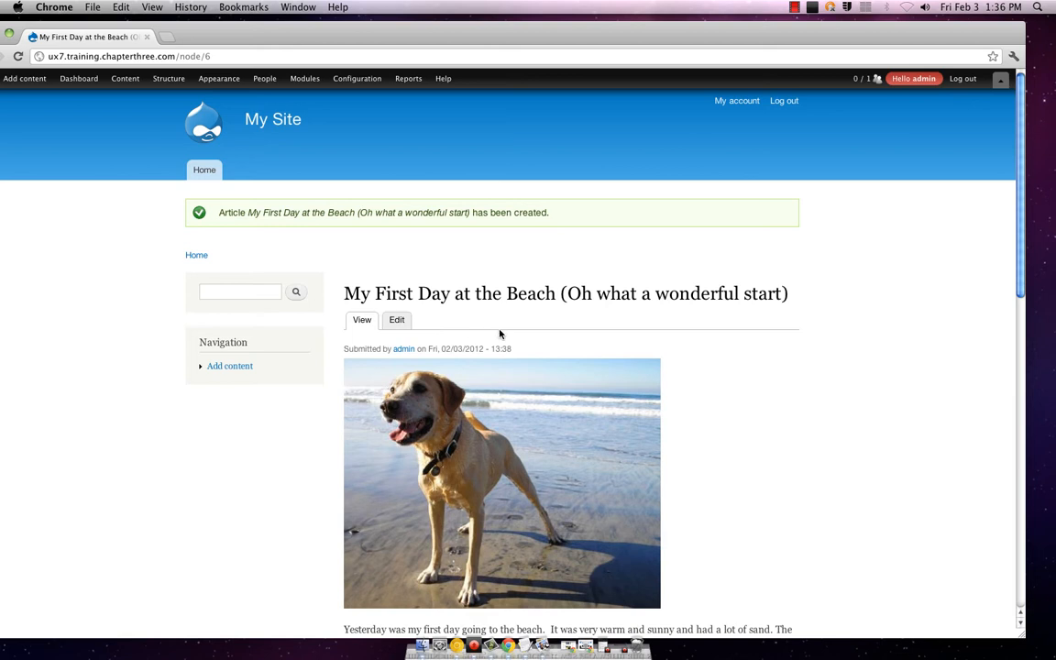
pyautogui.scroll(-1, 504, 332)
pyautogui.scroll(-3, 510, 332)
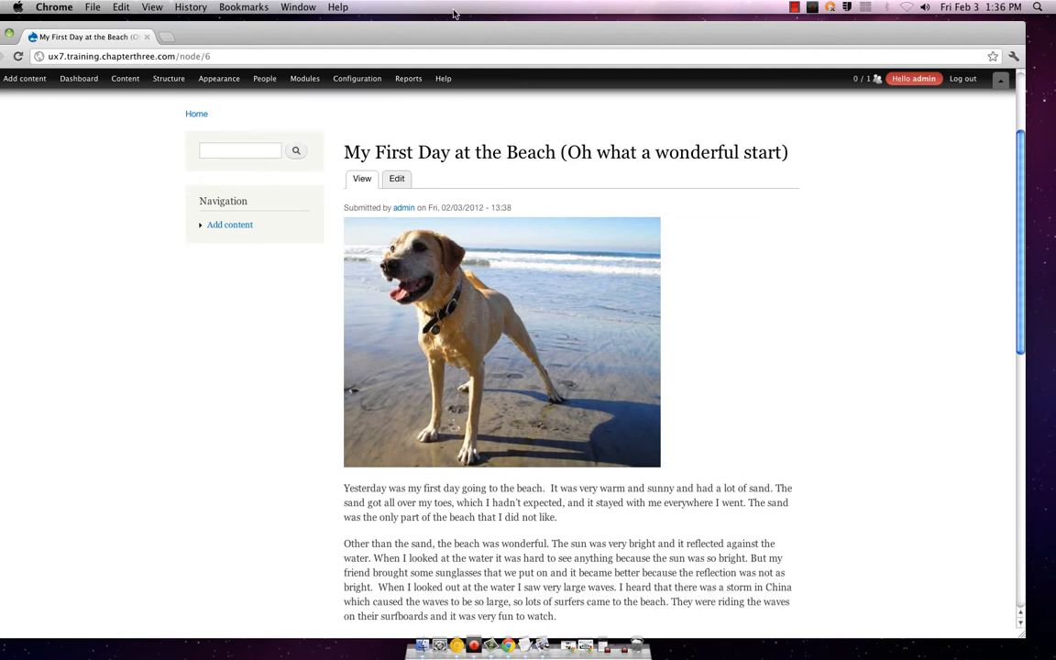
pyautogui.moveTo(436, 30); pyautogui.dragTo(459, 24)
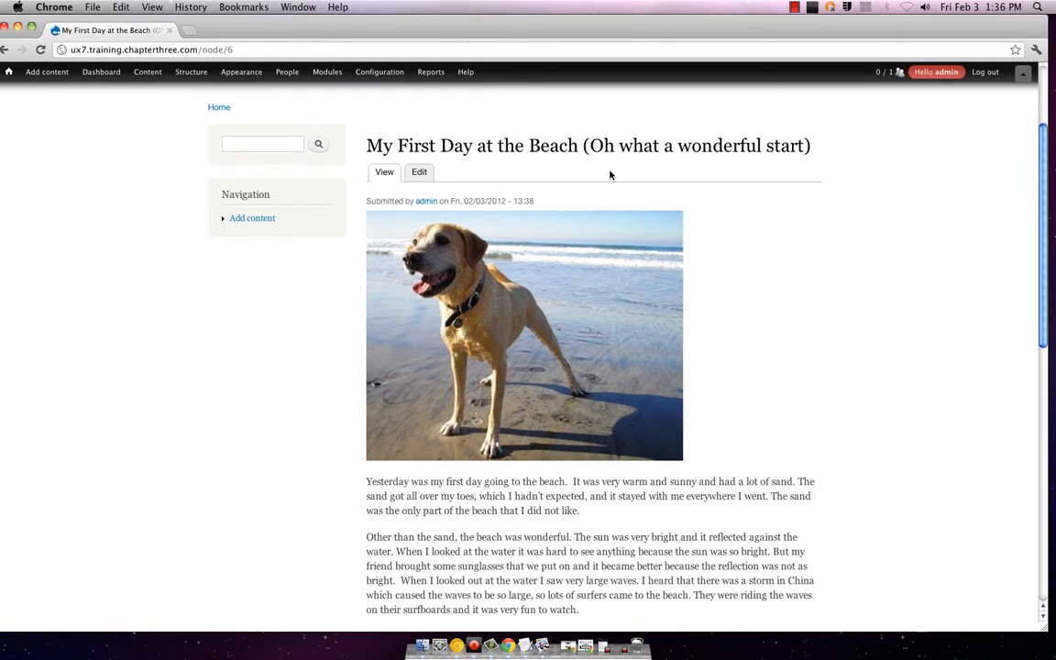
pyautogui.scroll(-10, 654, 249)
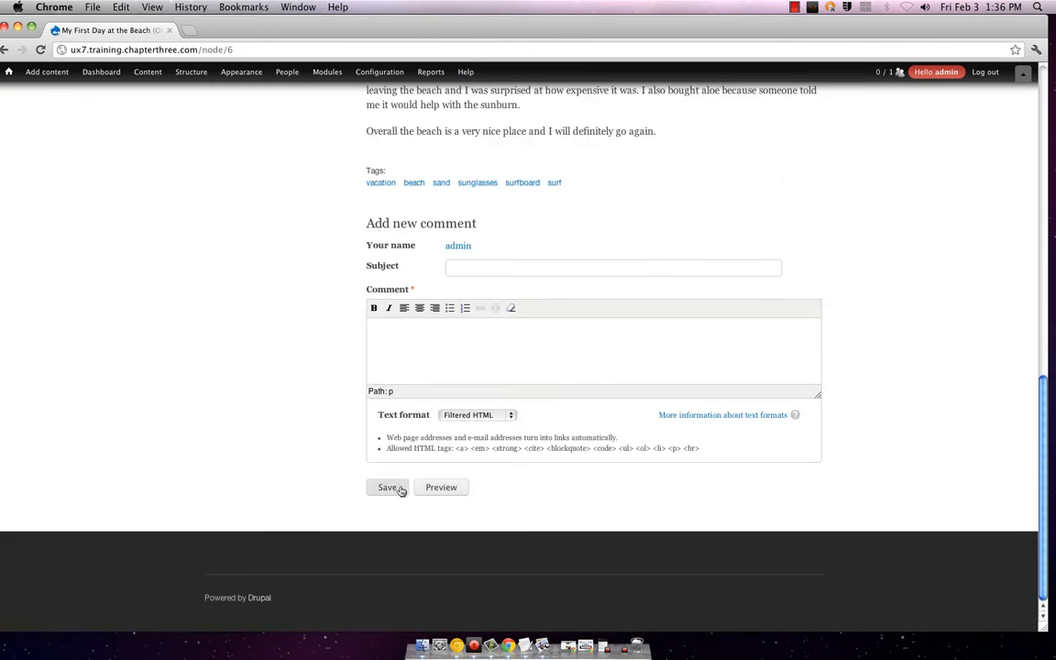
pyautogui.scroll(4, 552, 312)
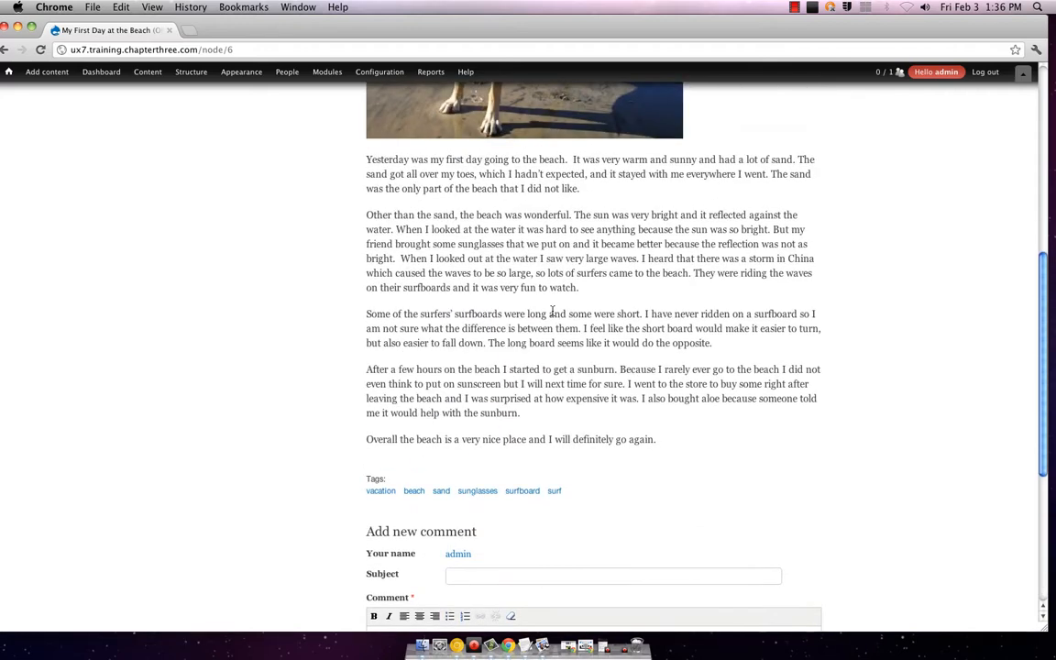
pyautogui.scroll(-3, 553, 310)
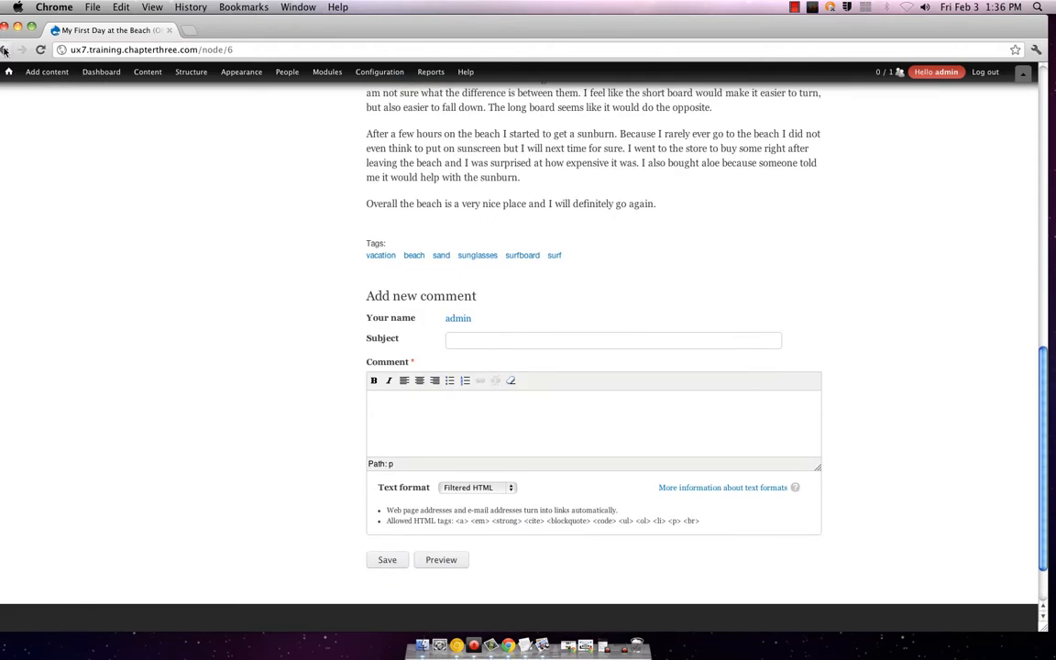
pyautogui.click(5, 49)
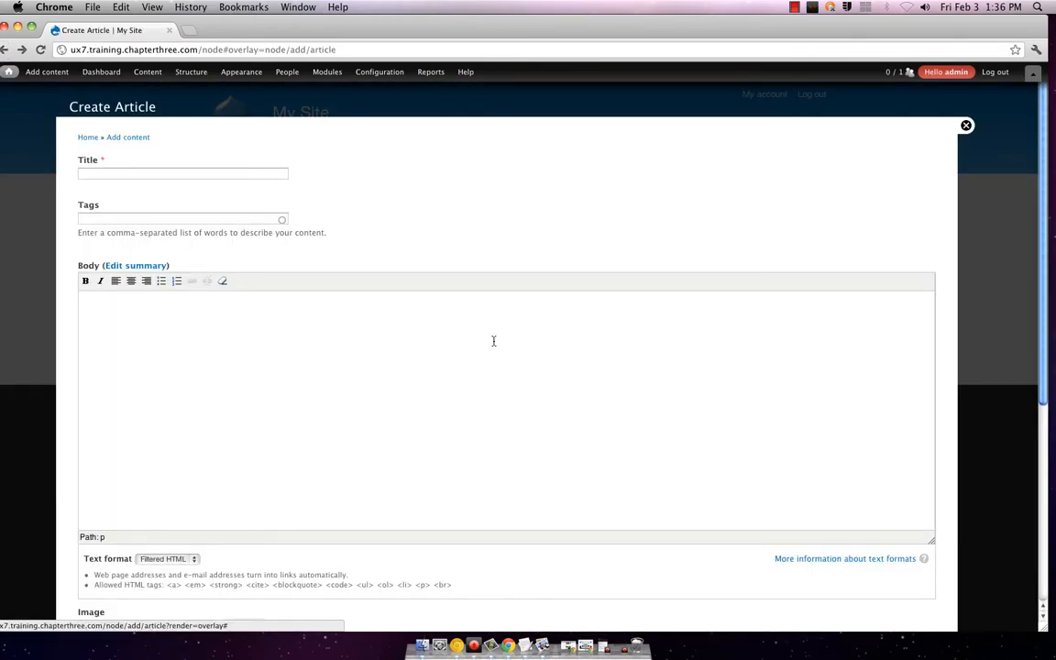
pyautogui.click(20, 50)
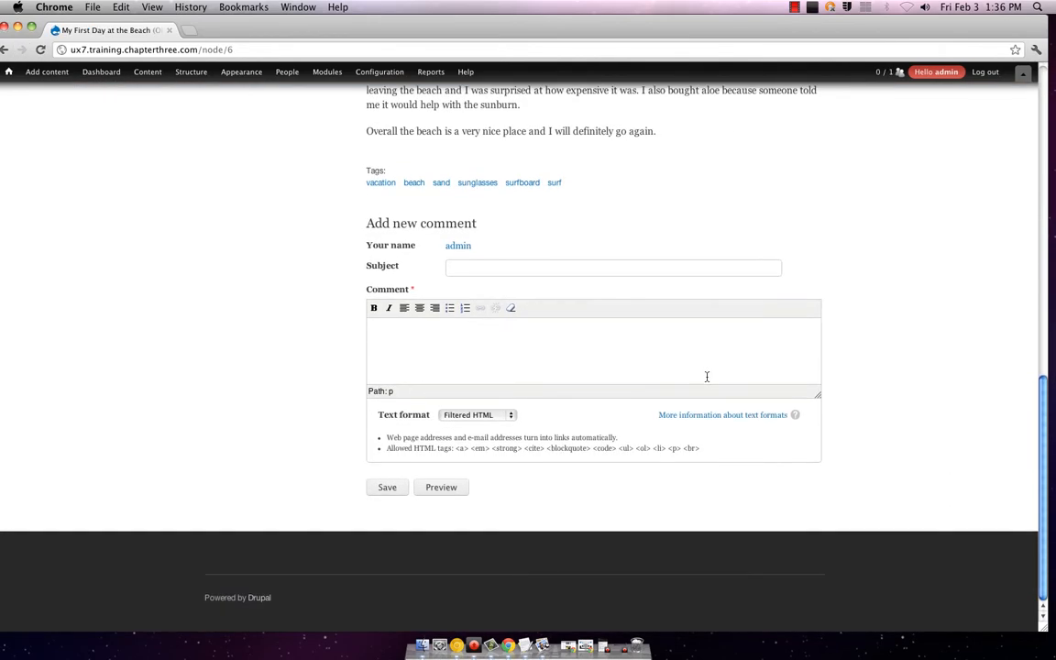
pyautogui.scroll(15, 707, 377)
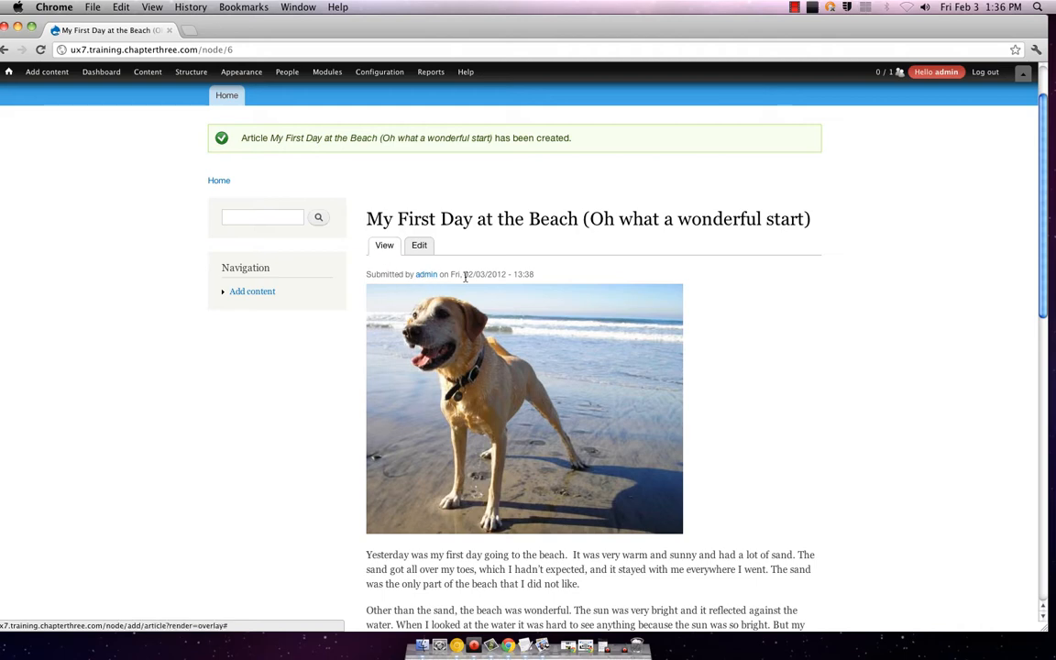
pyautogui.scroll(-3, 759, 300)
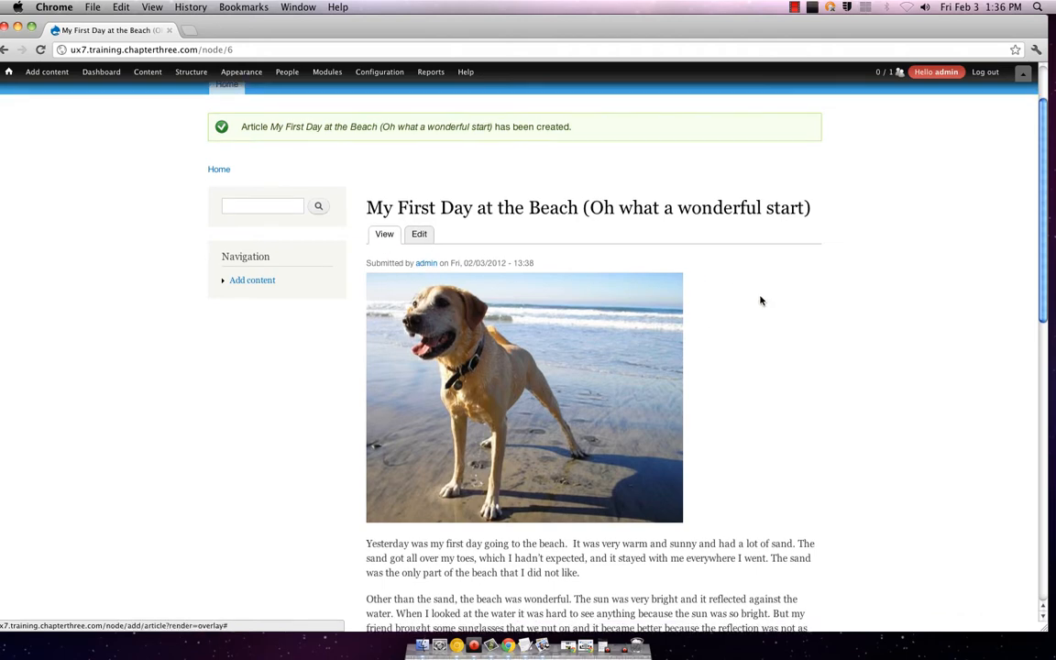
pyautogui.scroll(1, 760, 298)
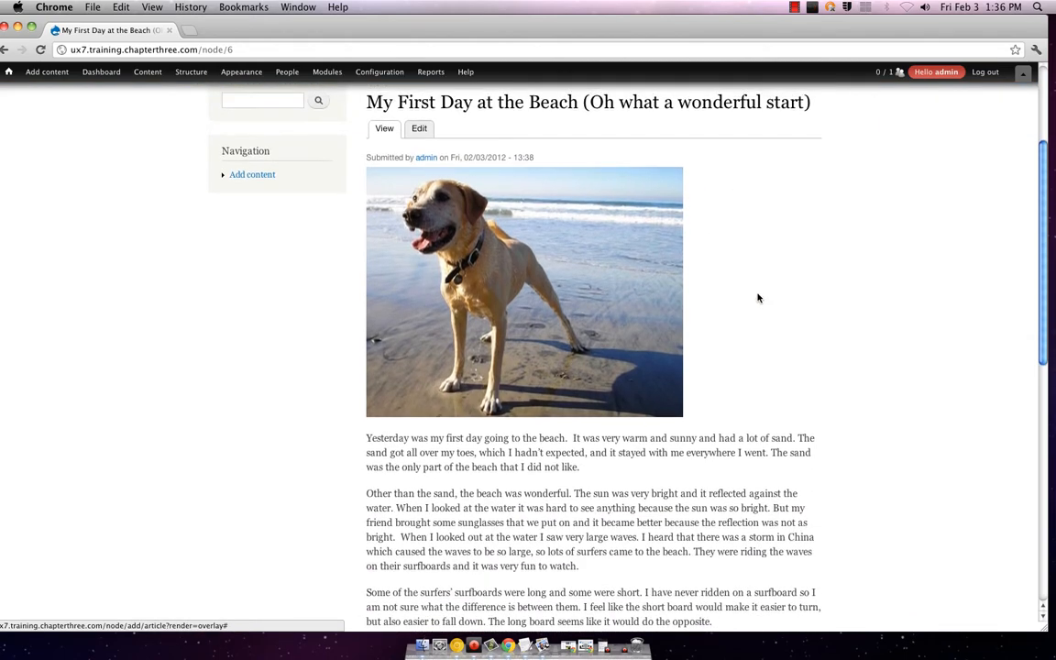
# Step: Open the first beach article for editing and request a Preview
pyautogui.click(417, 135)
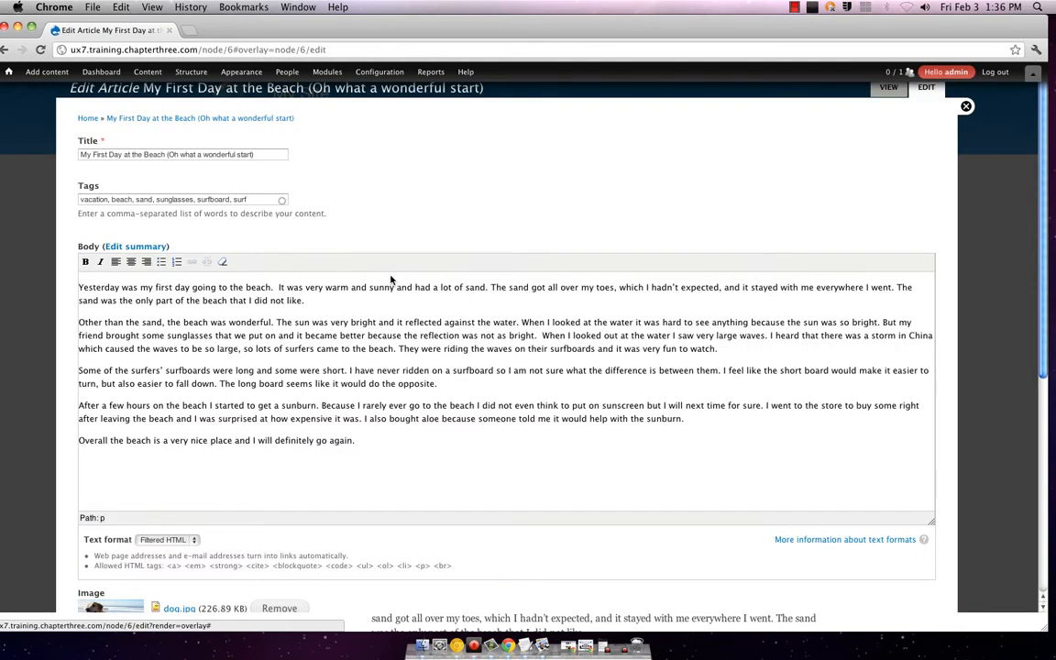
pyautogui.scroll(-5, 389, 276)
pyautogui.scroll(-3, 391, 278)
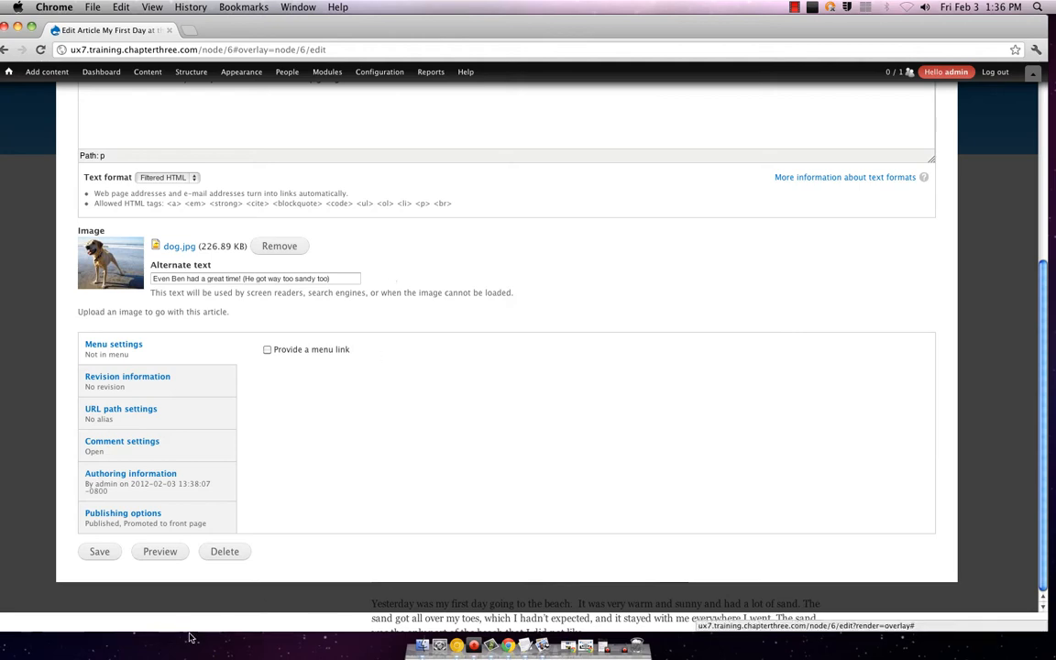
pyautogui.click(161, 552)
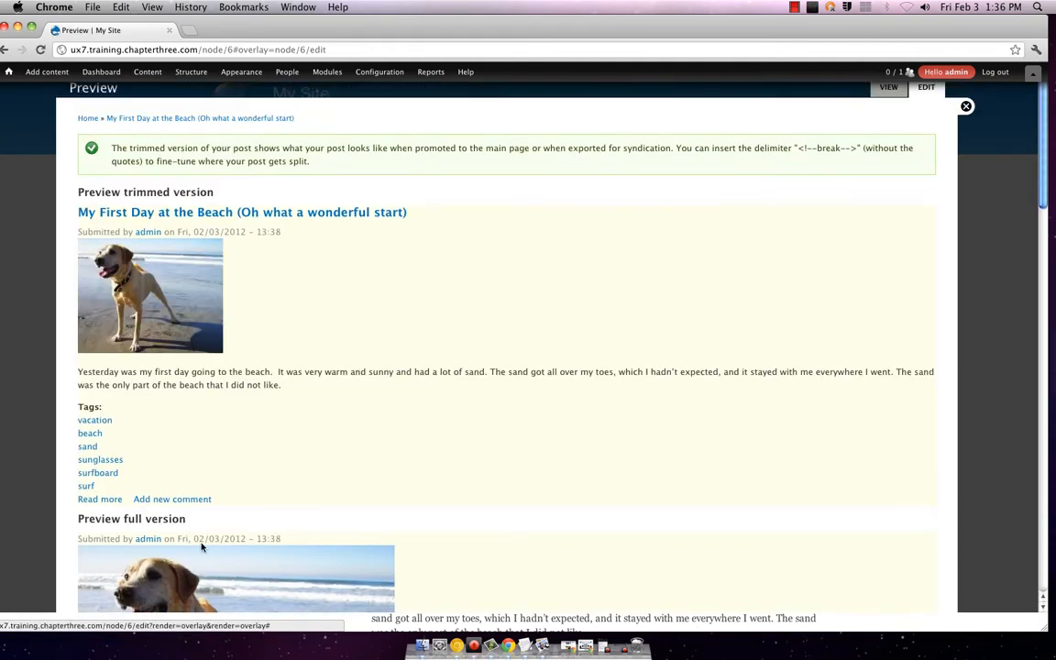
# Step: Scroll through the trimmed and full-version previews of the article
pyautogui.scroll(-3, 562, 321)
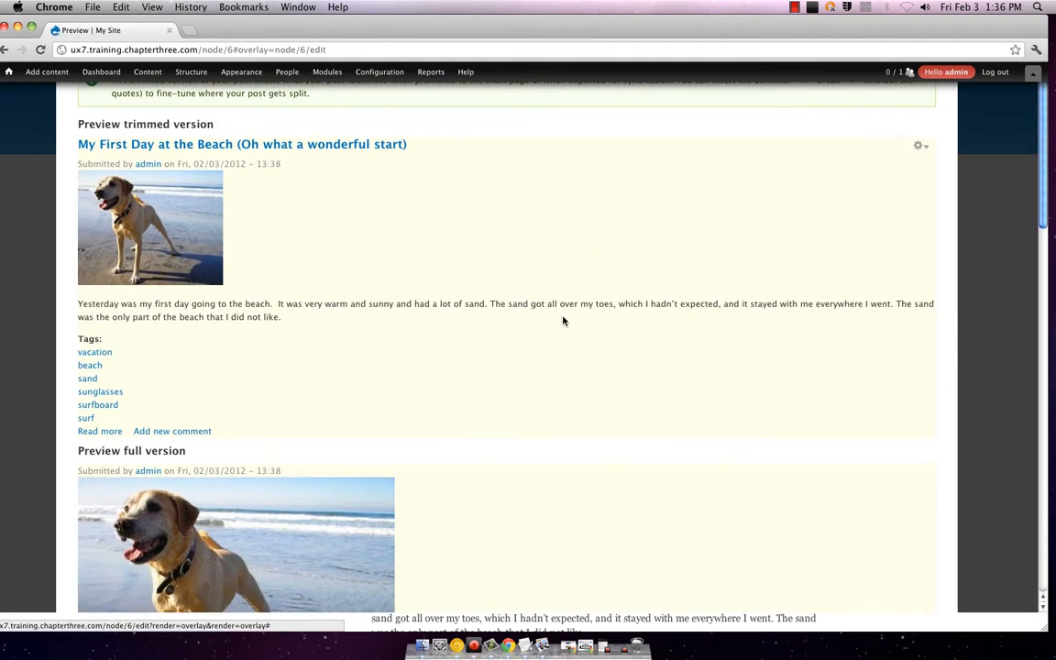
pyautogui.scroll(-5, 563, 321)
pyautogui.scroll(6, 562, 320)
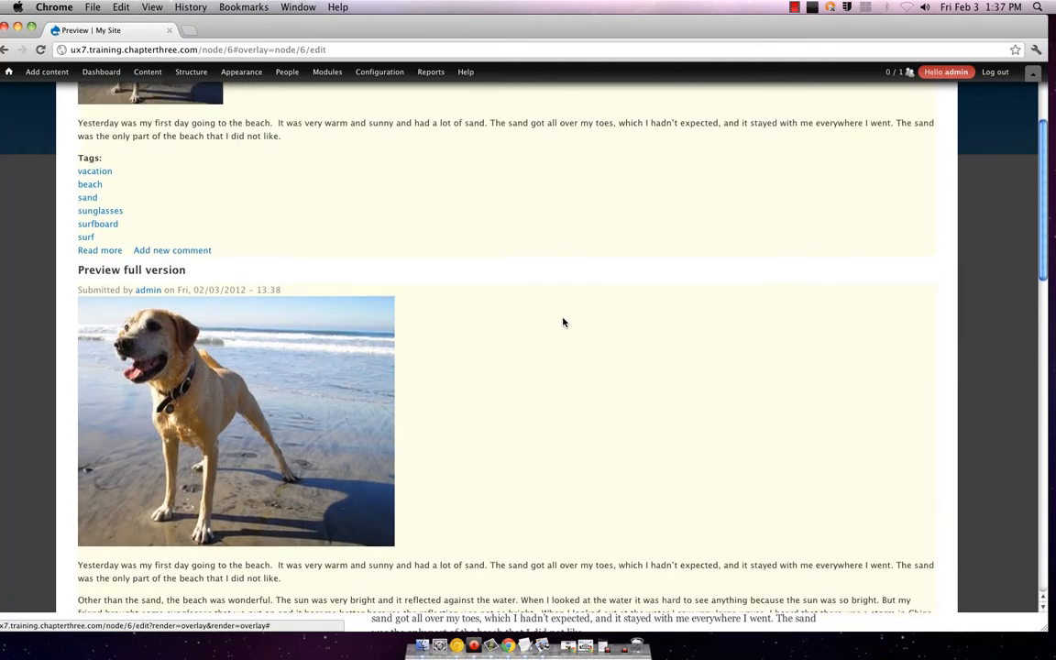
pyautogui.scroll(2, 562, 321)
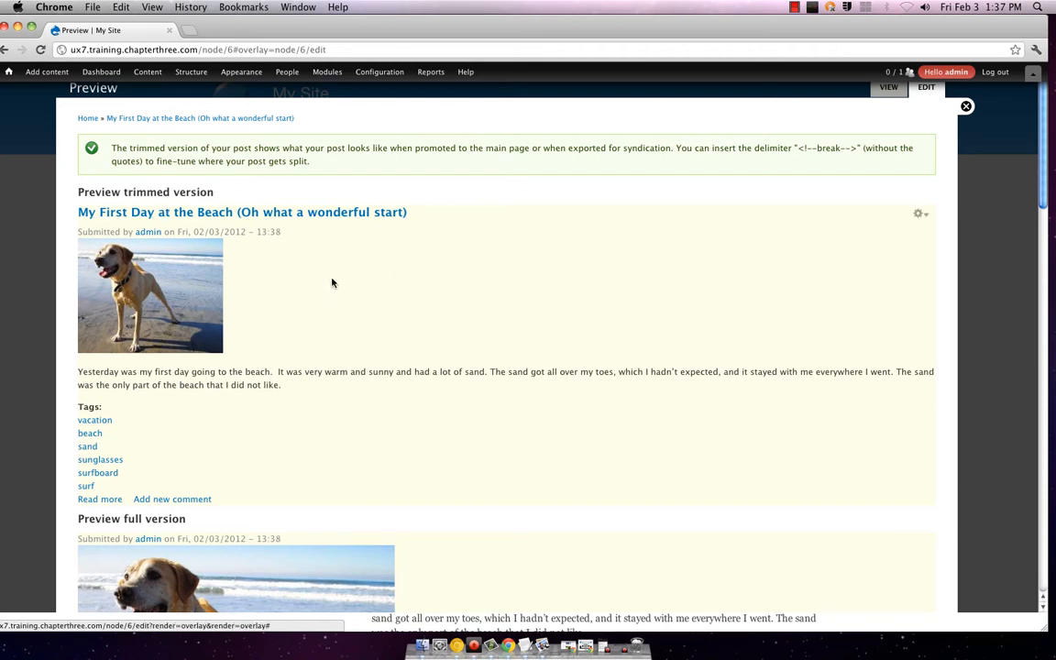
pyautogui.scroll(-10, 322, 264)
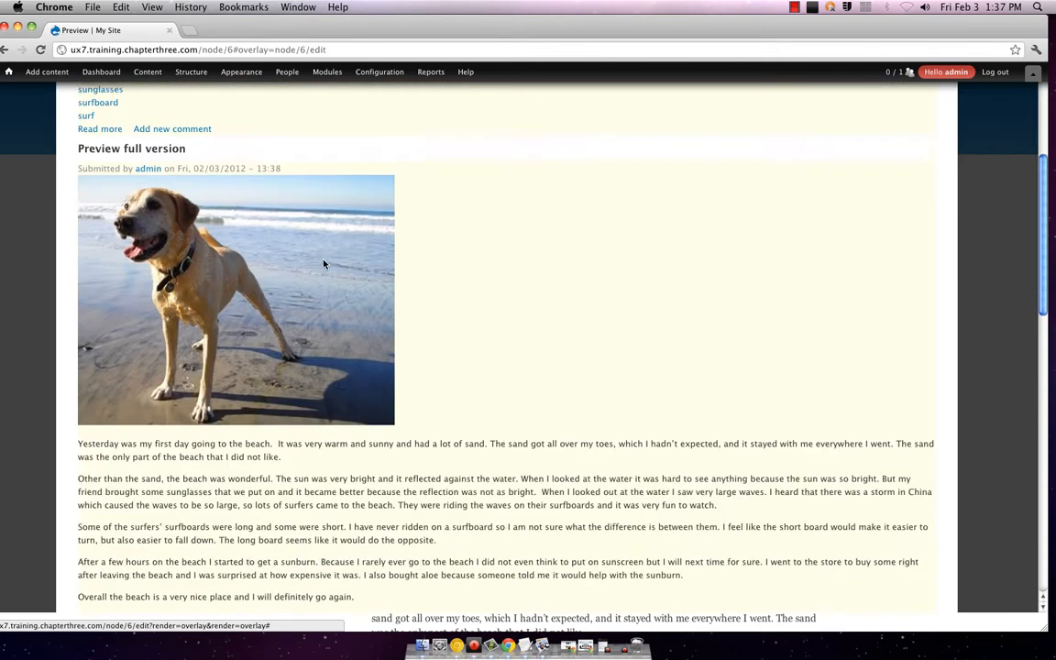
pyautogui.scroll(10, 390, 229)
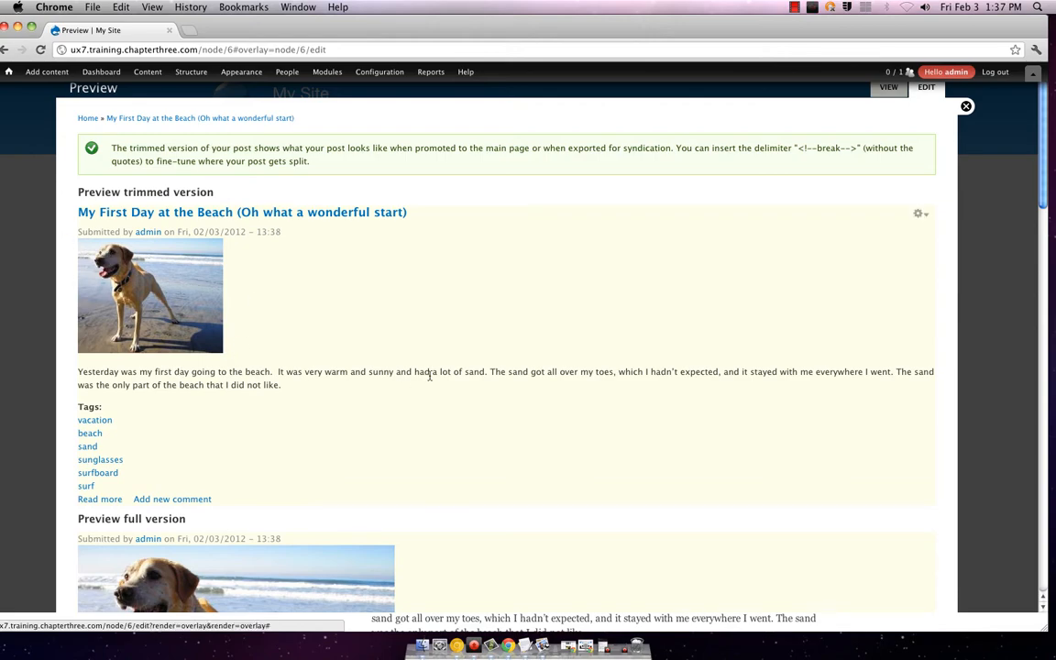
pyautogui.scroll(-12, 431, 375)
pyautogui.scroll(-6, 431, 374)
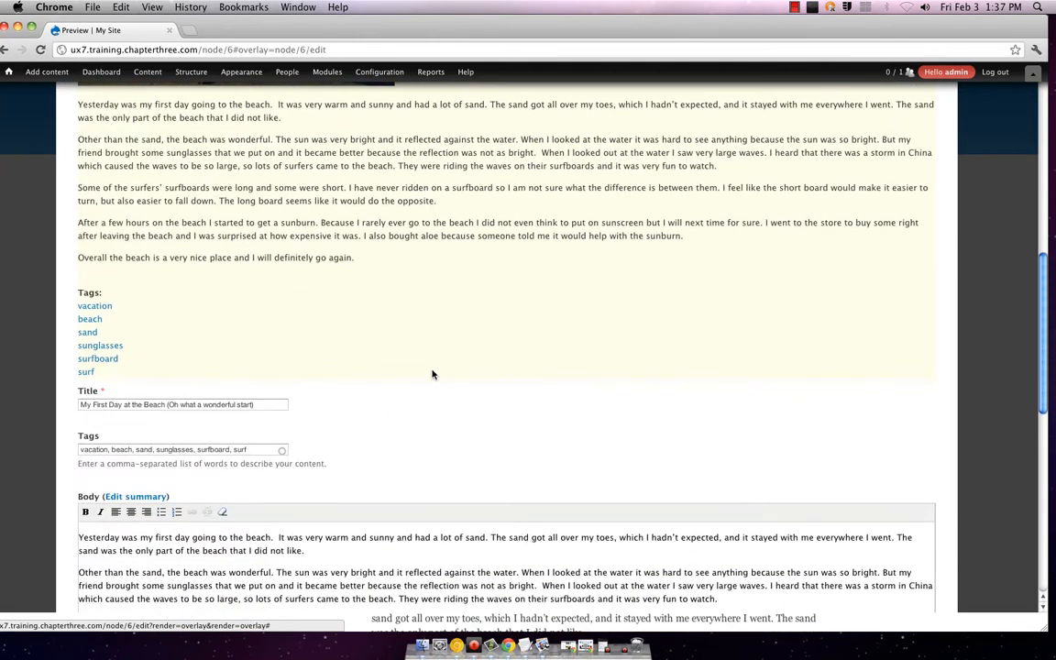
pyautogui.scroll(-15, 432, 374)
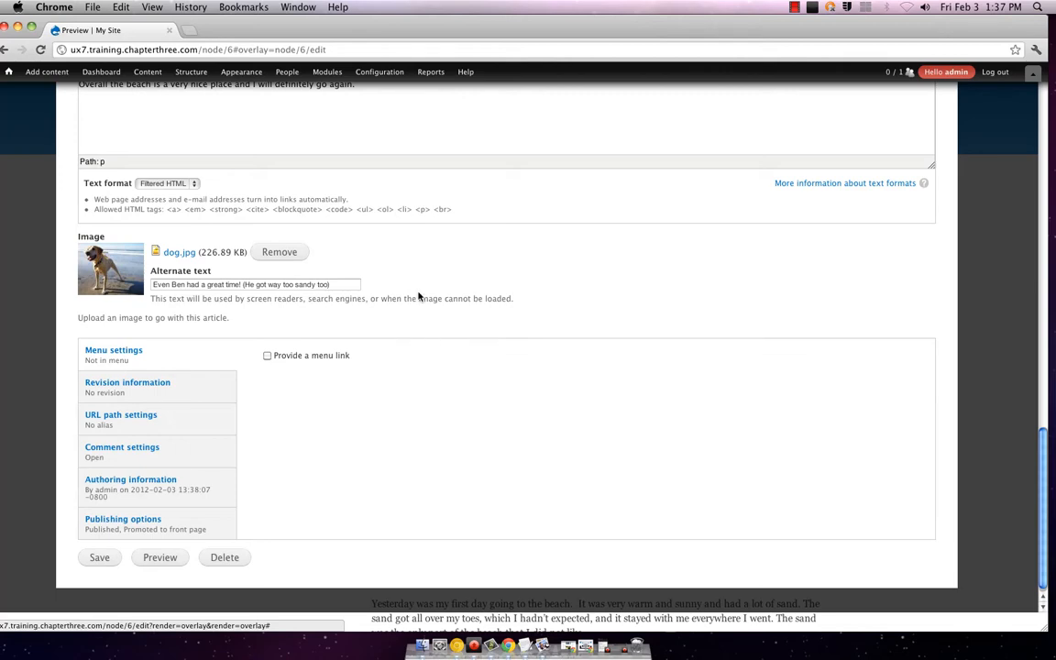
# Step: Save the beach article and scroll through the updated version
pyautogui.click(98, 556)
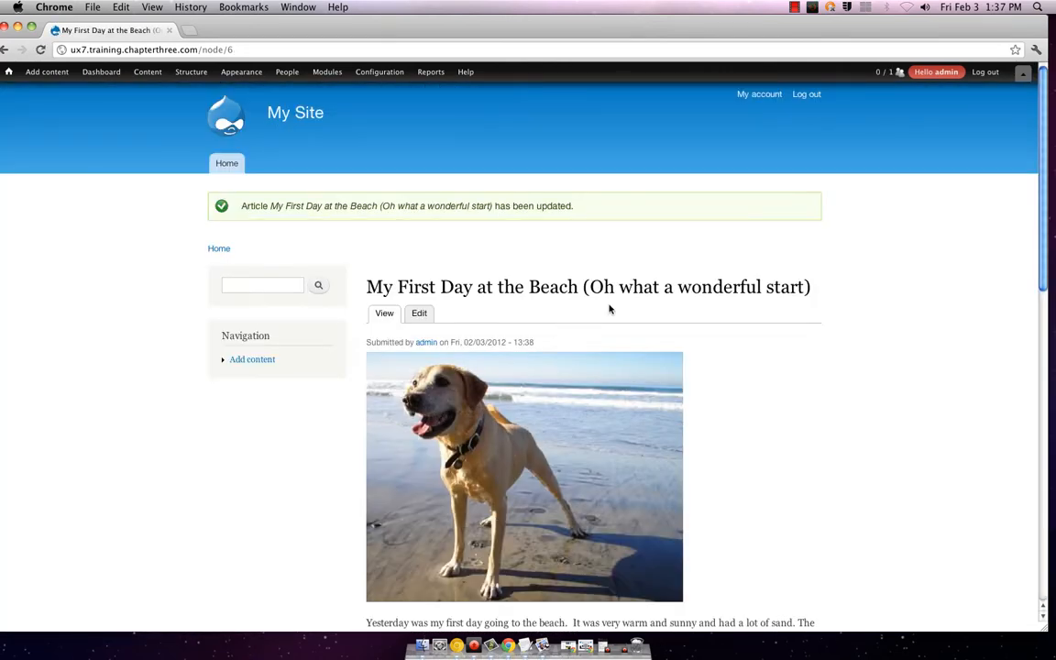
pyautogui.scroll(-6, 614, 310)
pyautogui.scroll(-8, 618, 310)
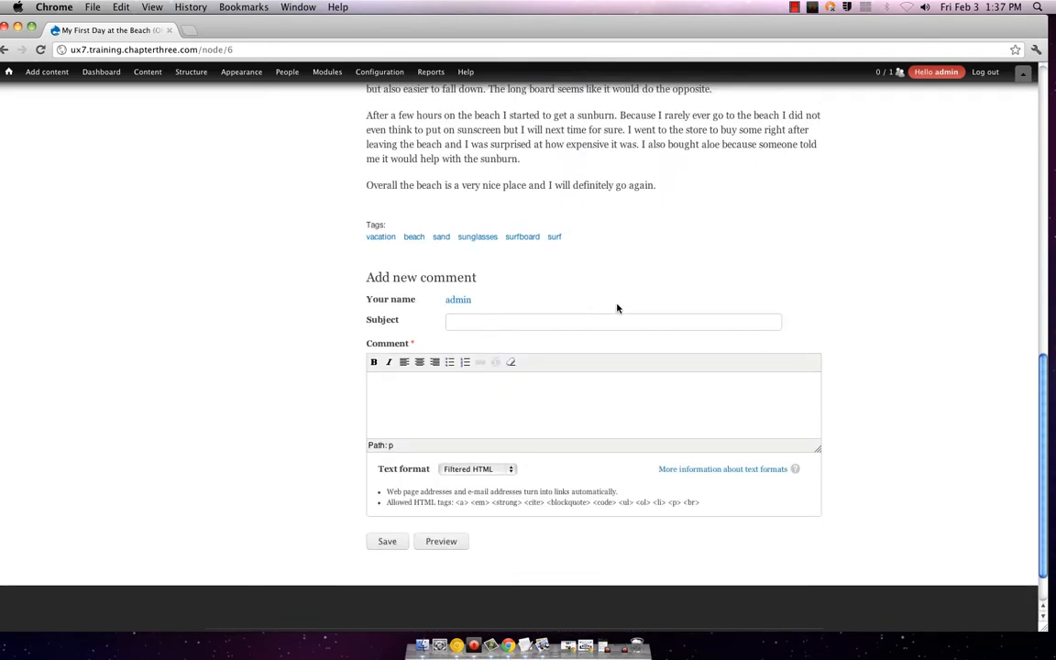
# Step: Start a fresh Article and move Chrome left to reveal the desktop files
pyautogui.scroll(6, 290, 236)
pyautogui.scroll(8, 289, 236)
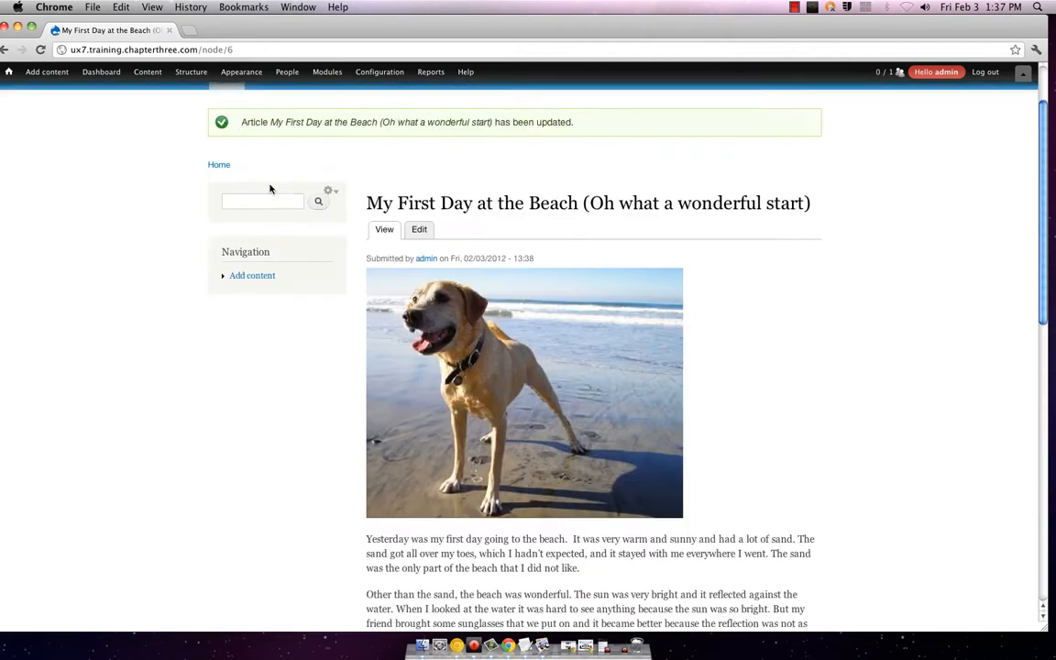
pyautogui.click(41, 88)
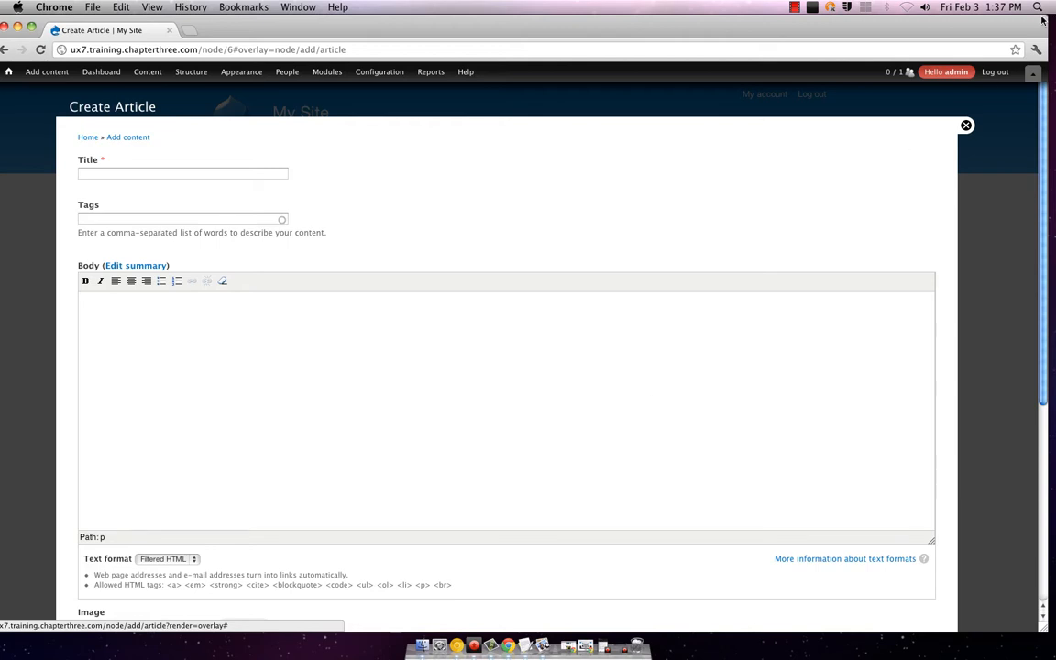
pyautogui.moveTo(1041, 18); pyautogui.dragTo(939, 37)
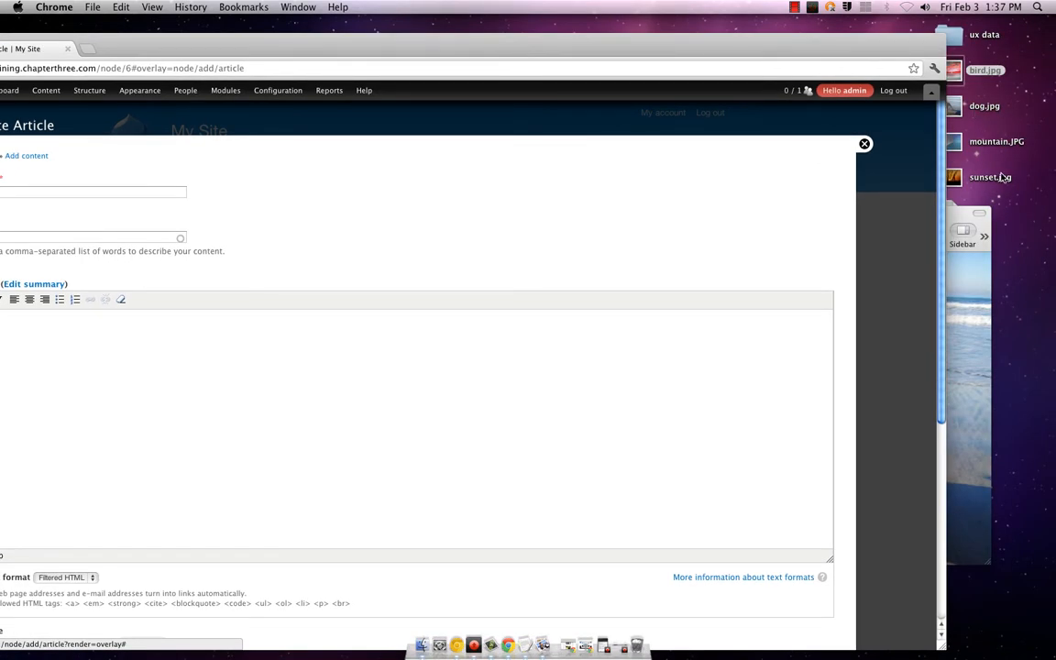
# Step: Select the 'My Second Day at the Beach (with Dogs!)' story in TextEdit, then return to Chrome
pyautogui.click(524, 645)
pyautogui.scroll(-10, 441, 232)
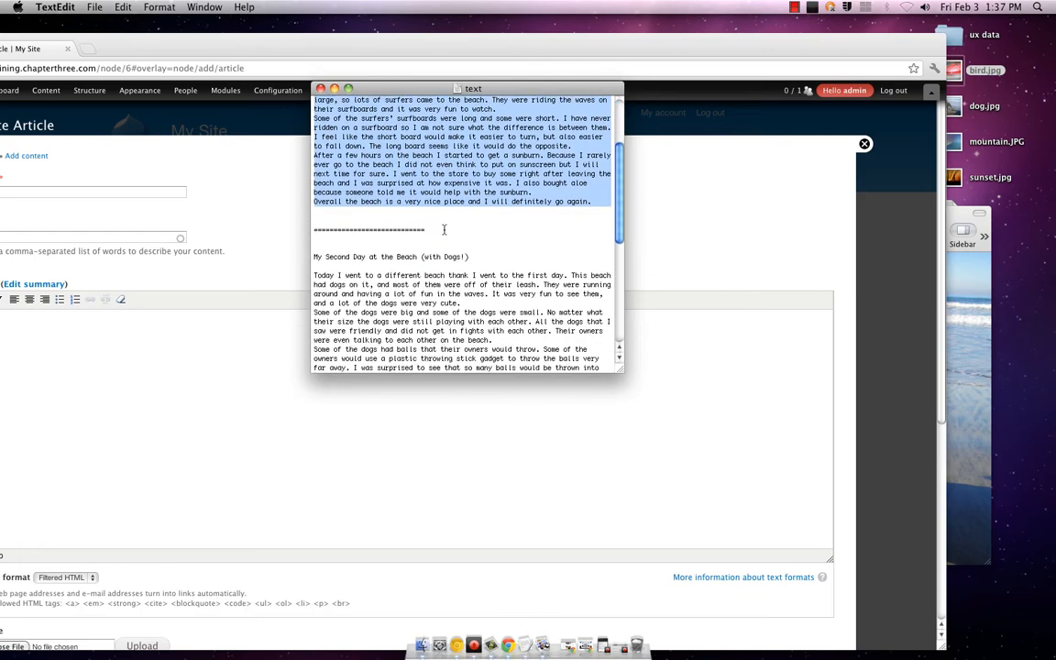
pyautogui.scroll(-1, 440, 232)
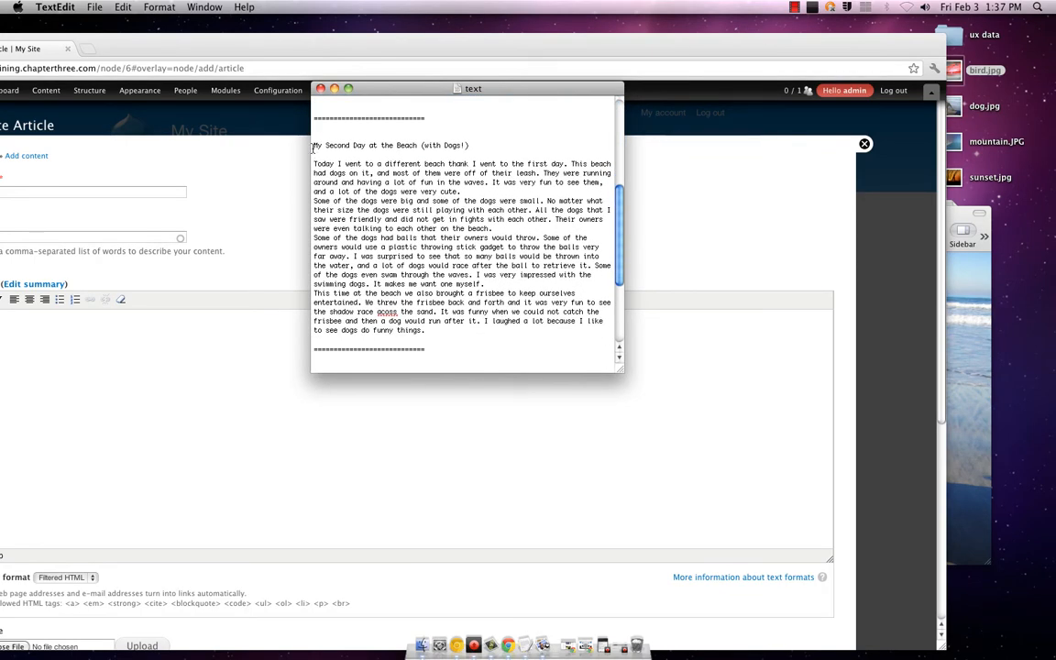
pyautogui.moveTo(312, 146); pyautogui.dragTo(488, 333)
pyautogui.press('super+c')
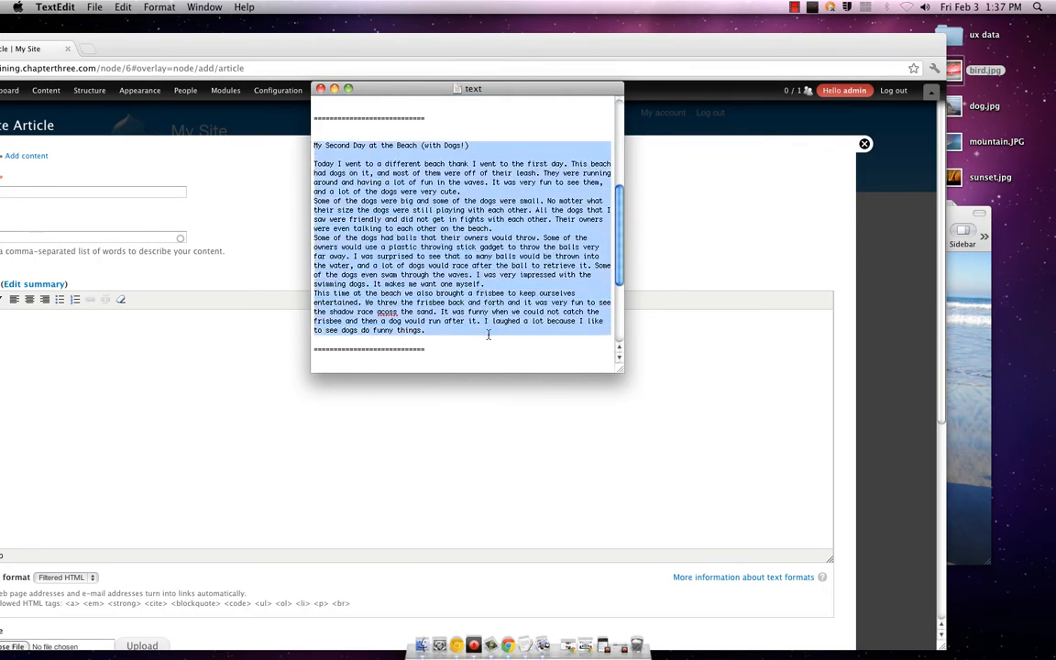
pyautogui.click(182, 396)
# Step: Paste the dog story into the empty article body and select its heading line
pyautogui.moveTo(278, 90)
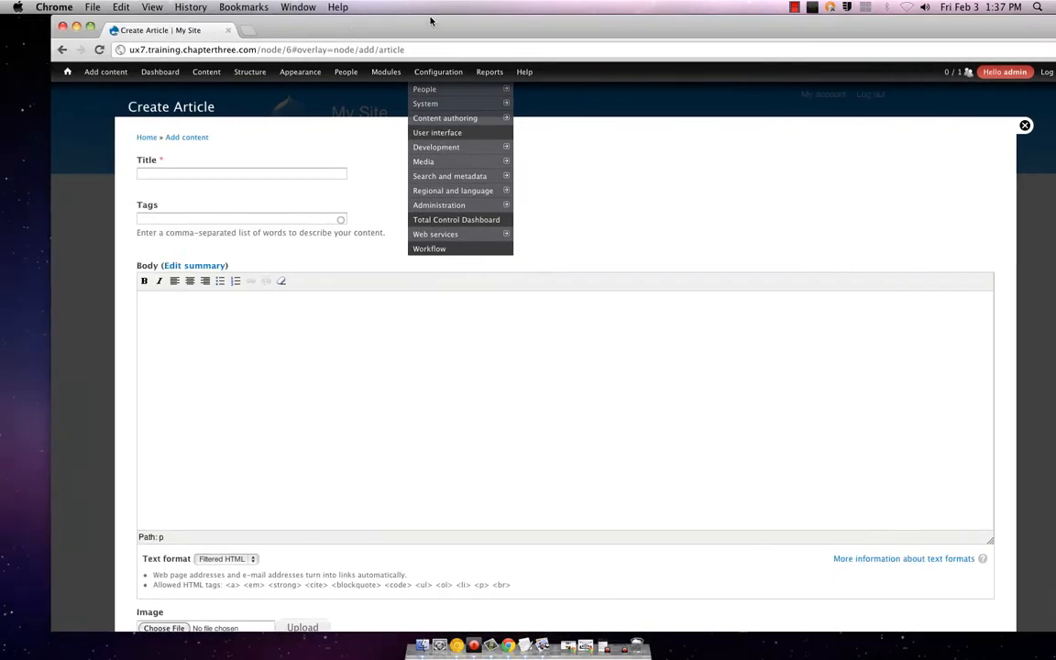
pyautogui.moveTo(431, 21); pyautogui.dragTo(377, 21)
pyautogui.click(314, 366)
pyautogui.press('super+v')
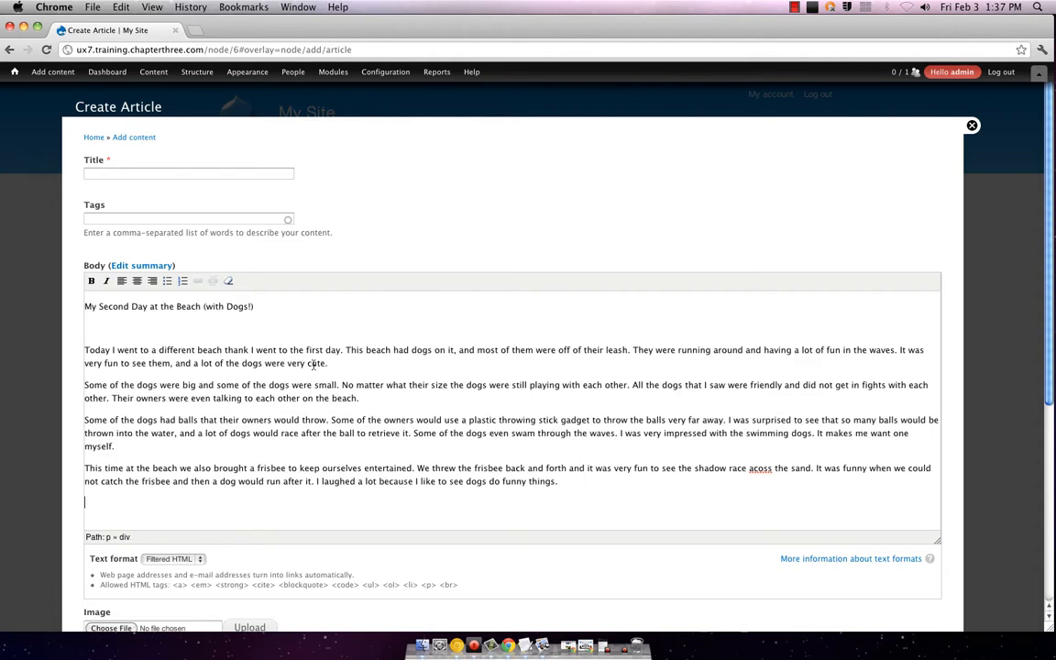
pyautogui.moveTo(207, 341); pyautogui.dragTo(147, 327)
pyautogui.tripleClick(142, 314)
pyautogui.press('super+c')
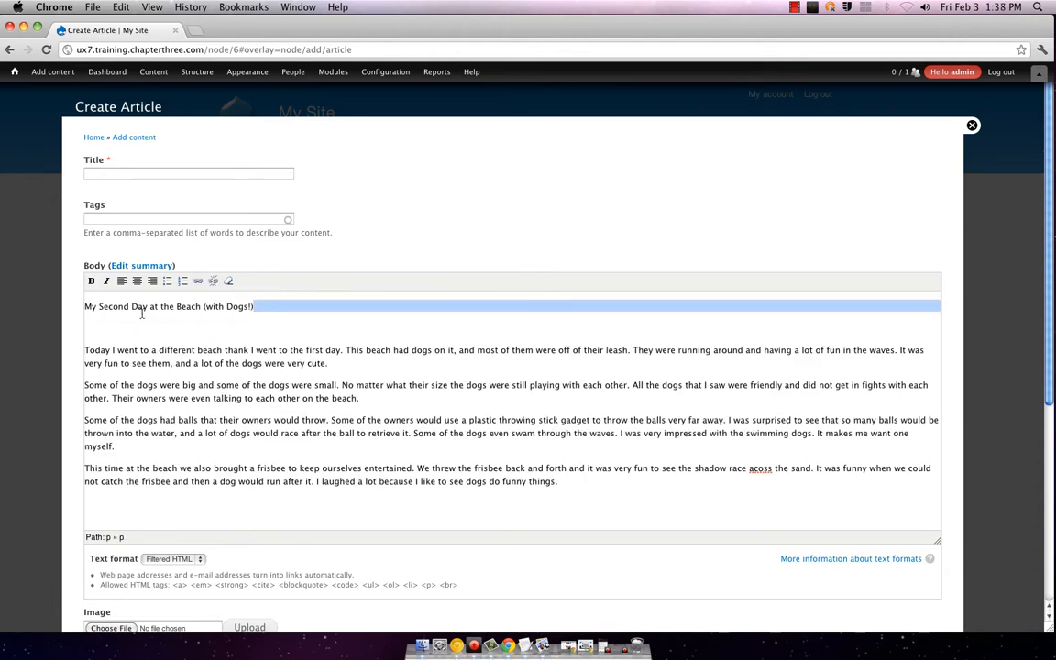
# Step: Title the article 'My Second Day at the Beach (with Dogs!)' and delete the heading from the body
pyautogui.click(152, 172)
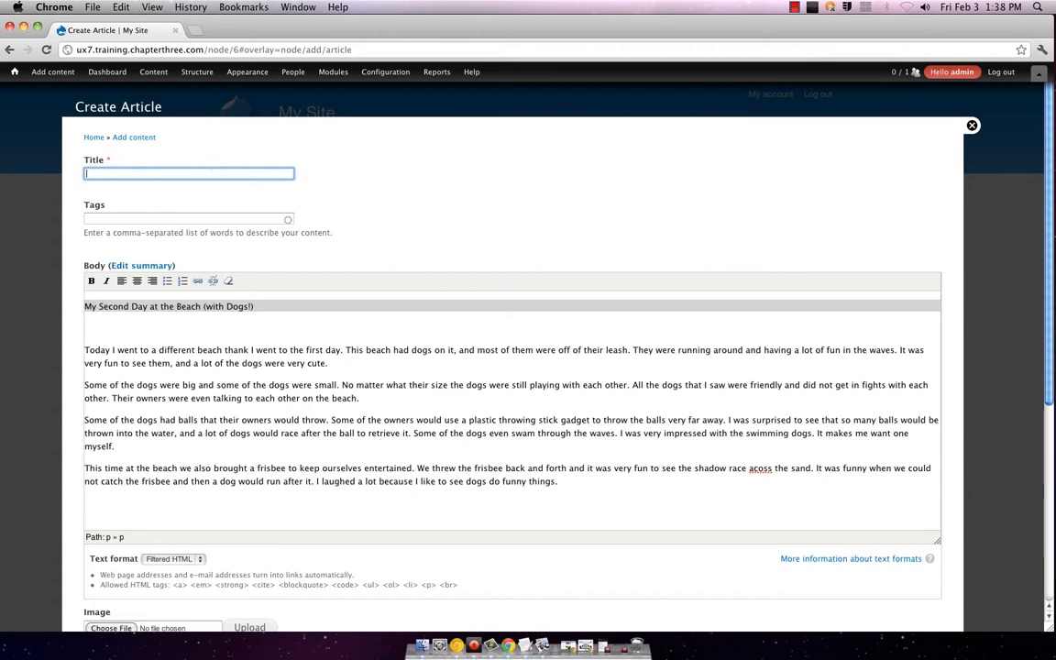
pyautogui.press('super+v')
pyautogui.click(173, 322)
pyautogui.press('BackSpace')
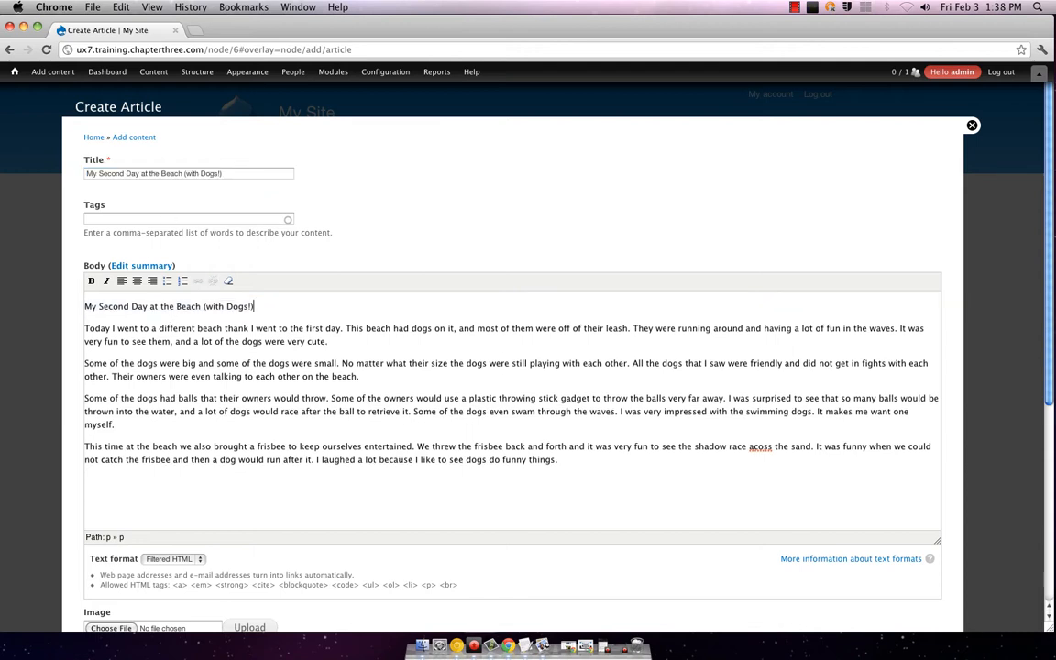
pyautogui.press('shift+super+Left')
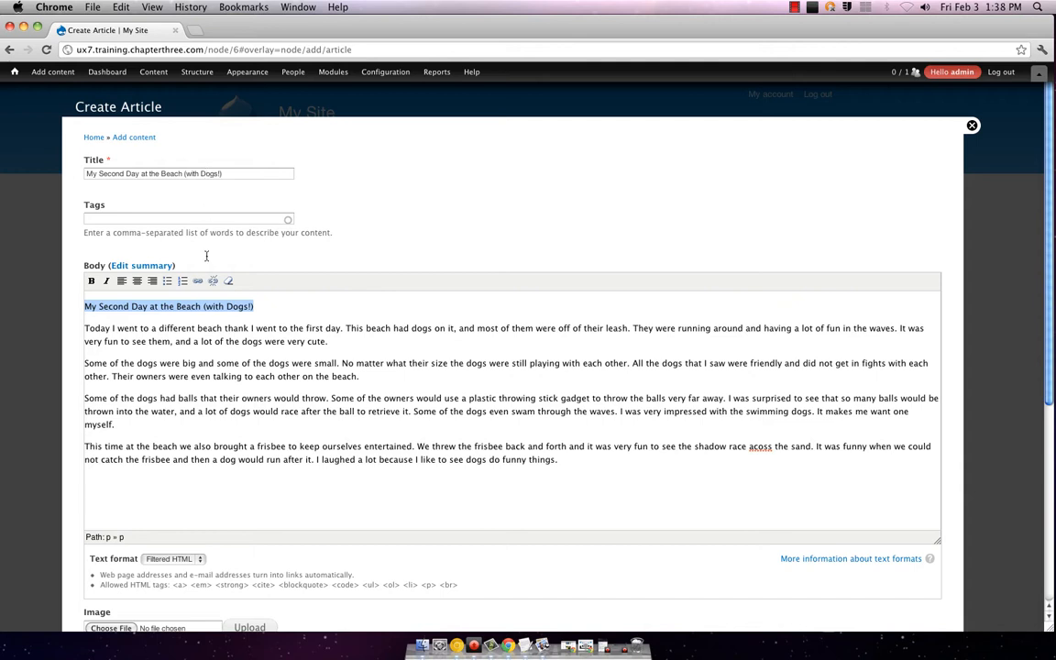
pyautogui.press('BackSpace')
pyautogui.press('Delete')
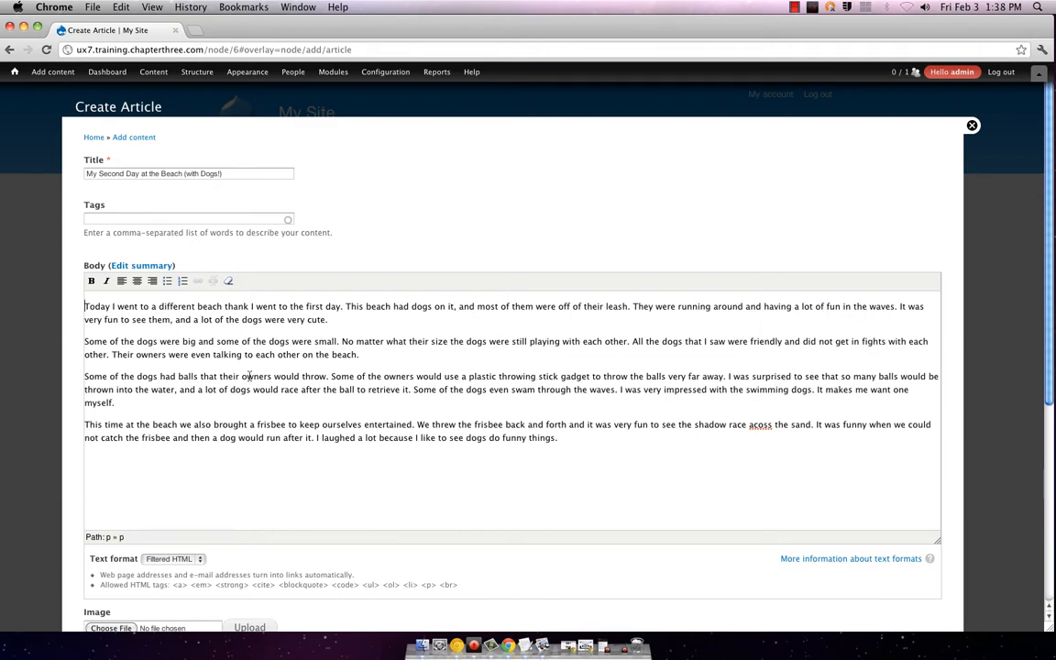
# Step: Bold the word 'different' in the first body paragraph, re-applying it after an undo
pyautogui.tripleClick(191, 383)
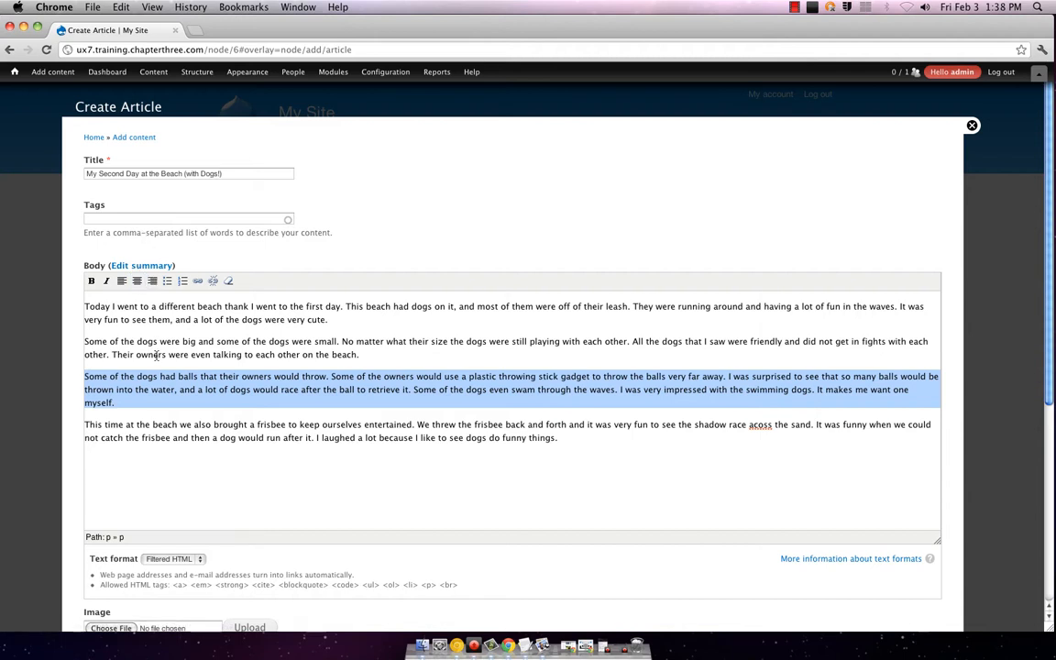
pyautogui.click(121, 327)
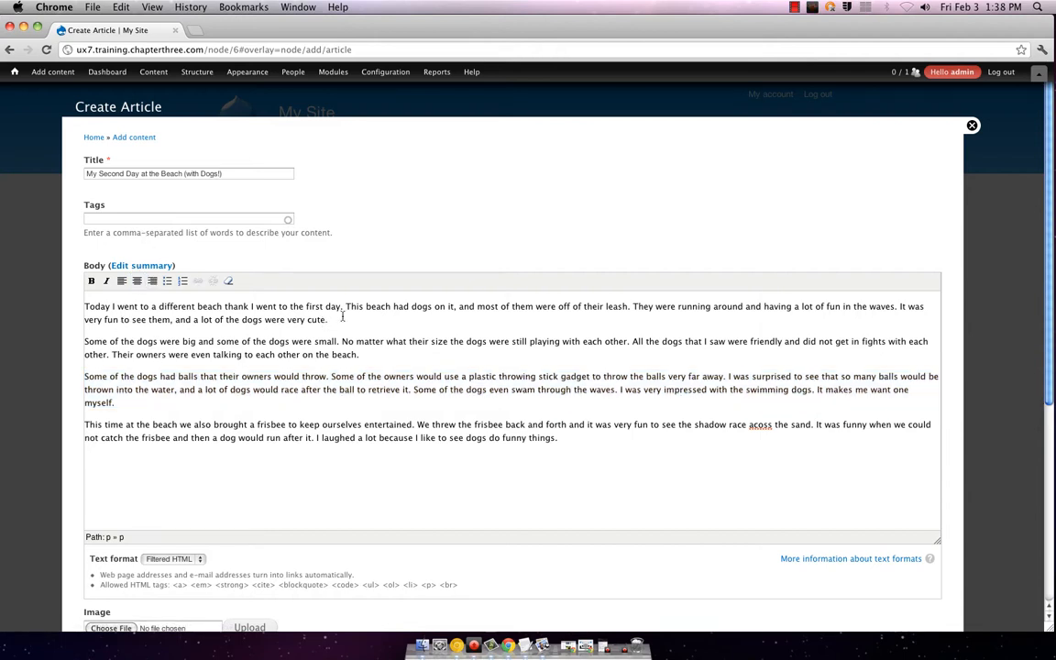
pyautogui.doubleClick(172, 309)
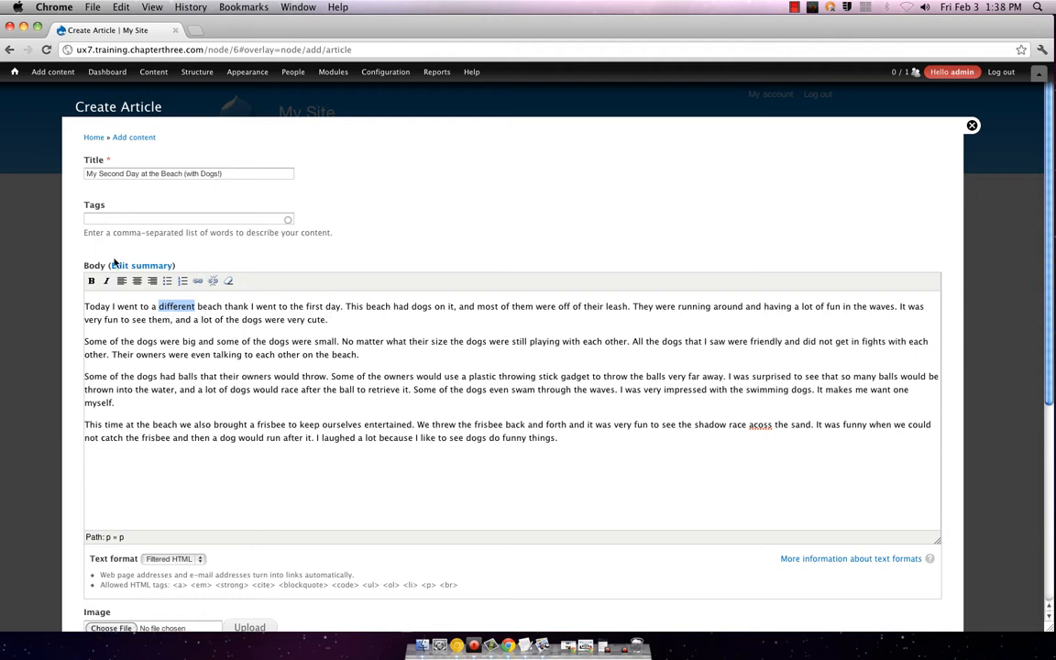
pyautogui.click(91, 281)
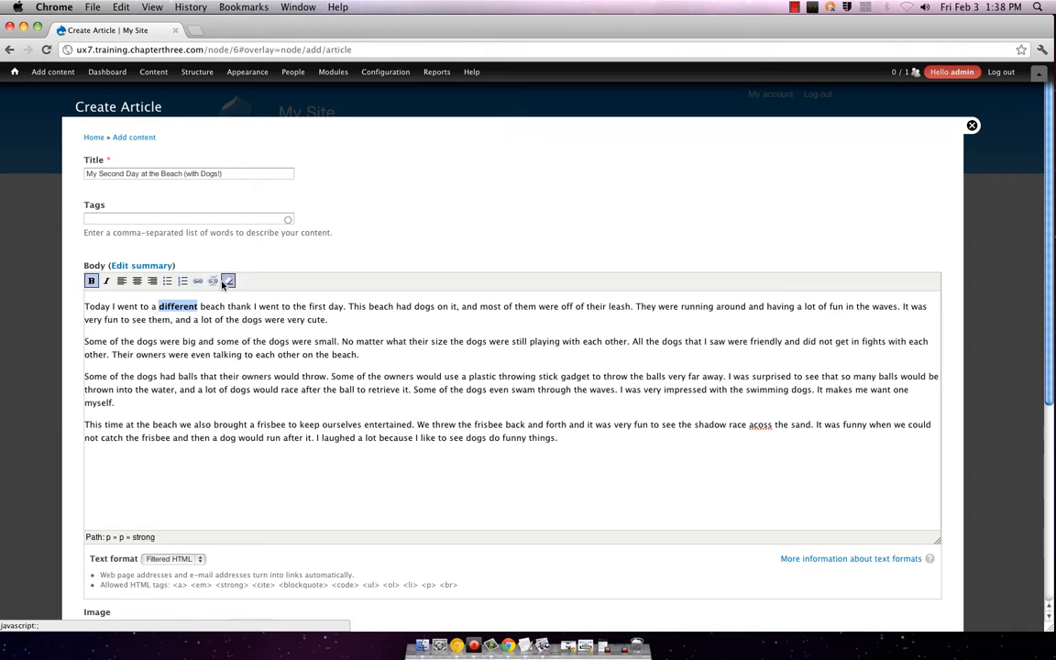
pyautogui.press('super+z')
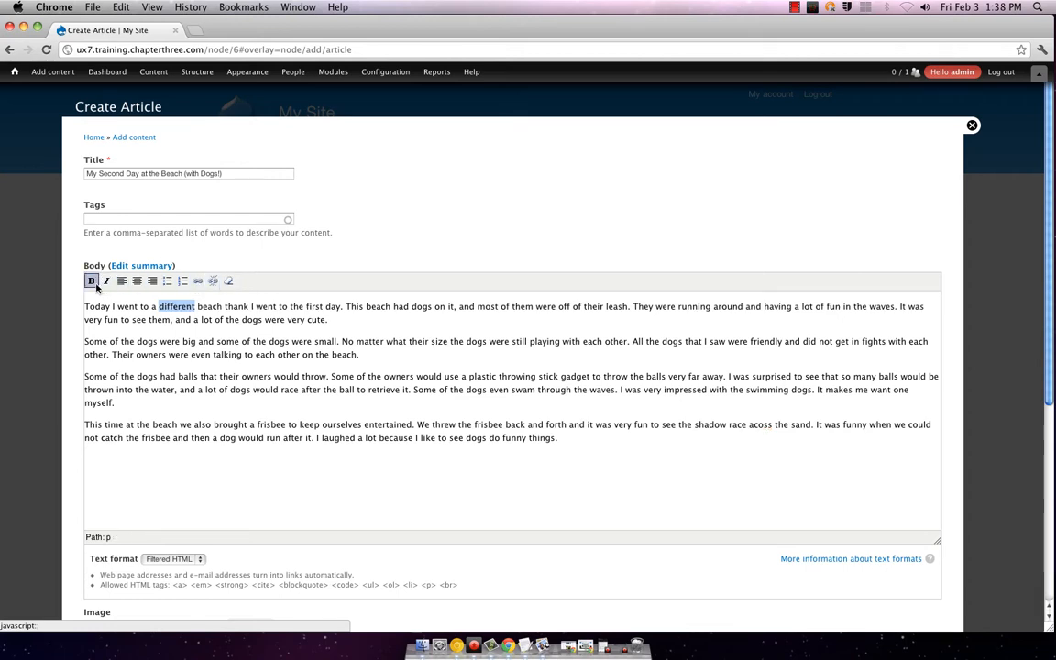
pyautogui.click(91, 280)
pyautogui.scroll(-3, 384, 375)
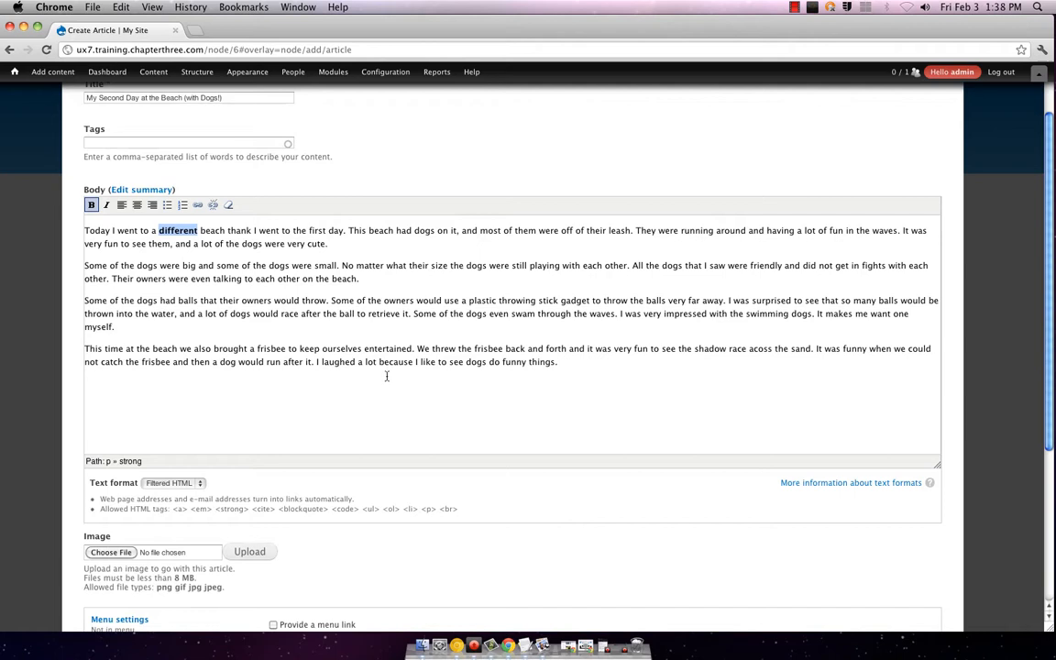
pyautogui.click(304, 332)
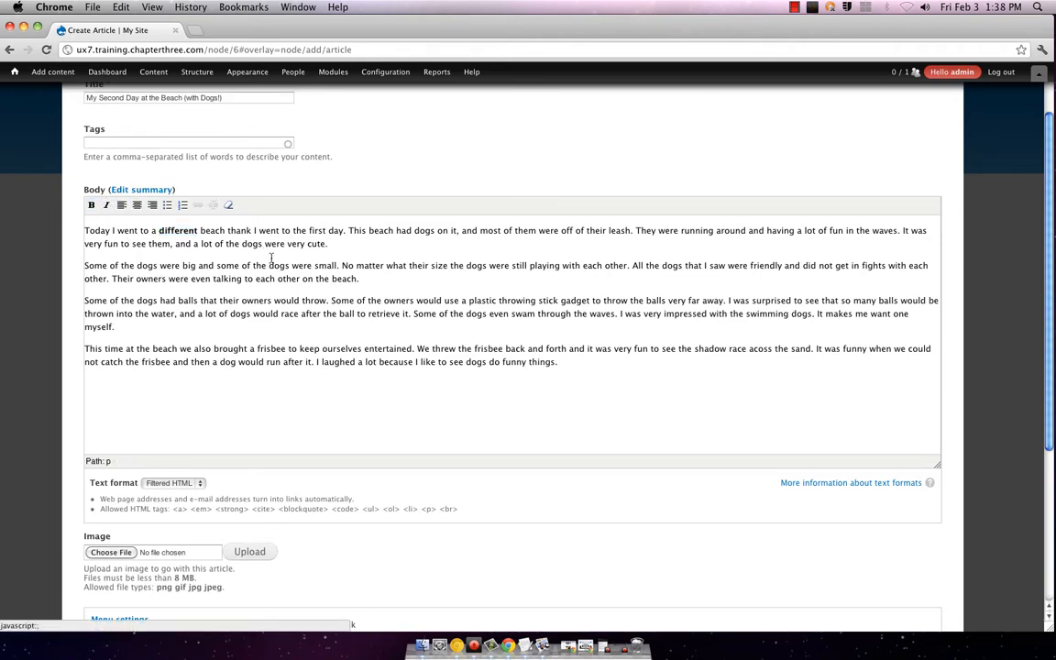
pyautogui.moveTo(606, 389); pyautogui.dragTo(30, 227)
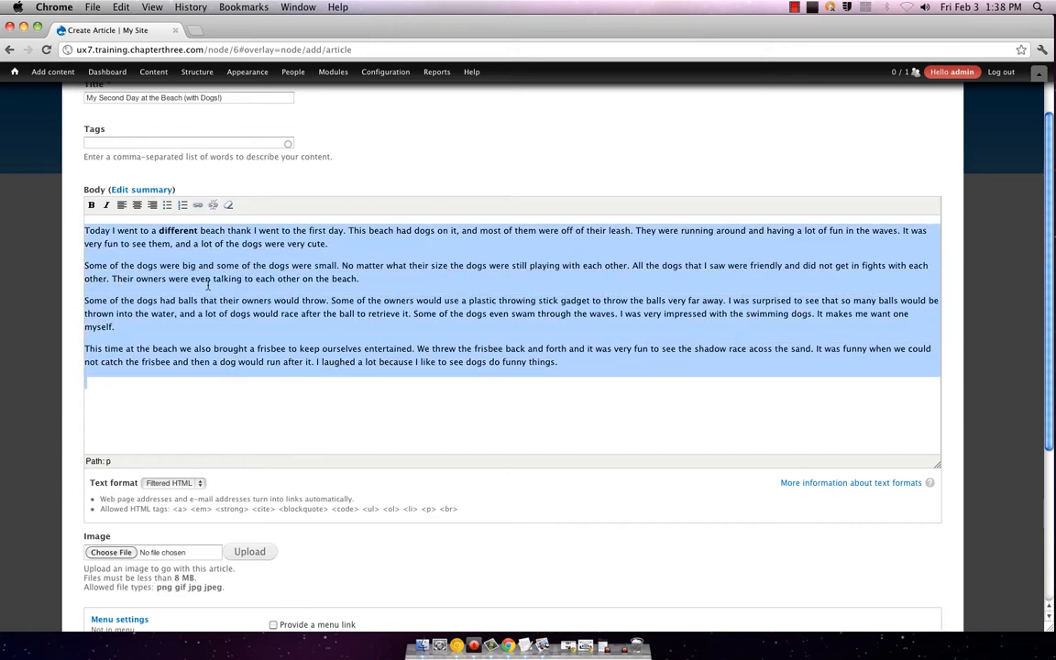
pyautogui.scroll(-2, 277, 395)
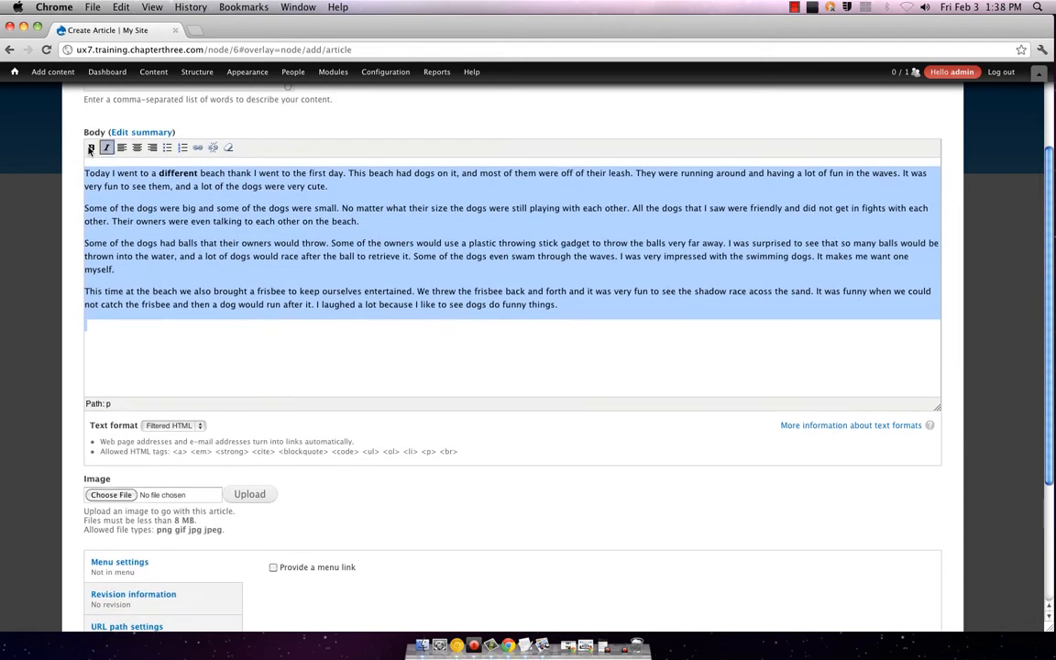
pyautogui.scroll(-5, 353, 266)
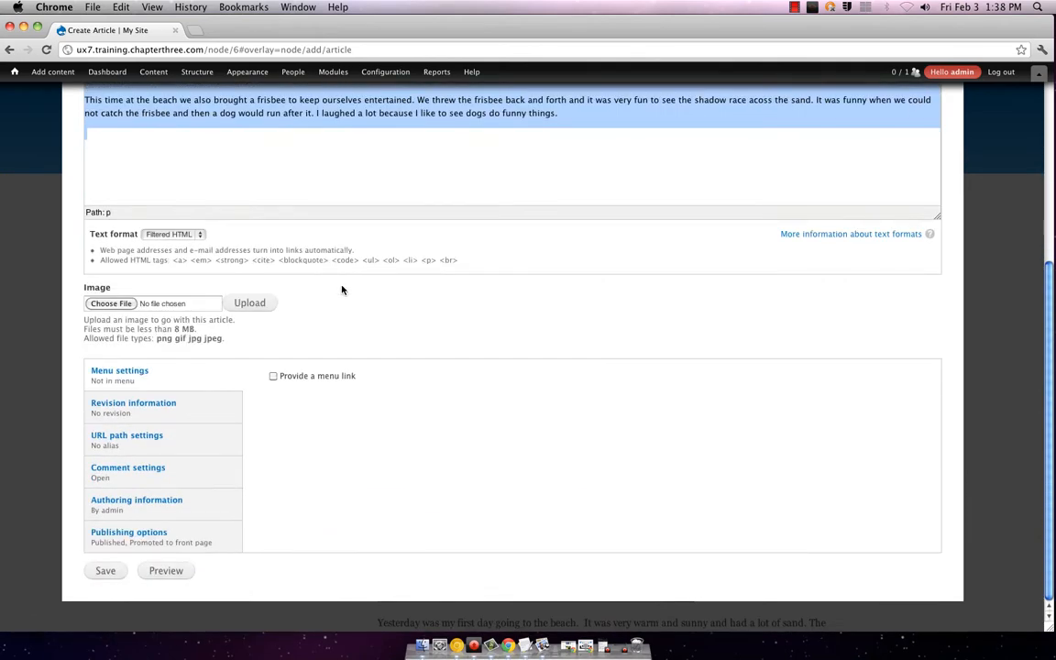
pyautogui.click(147, 481)
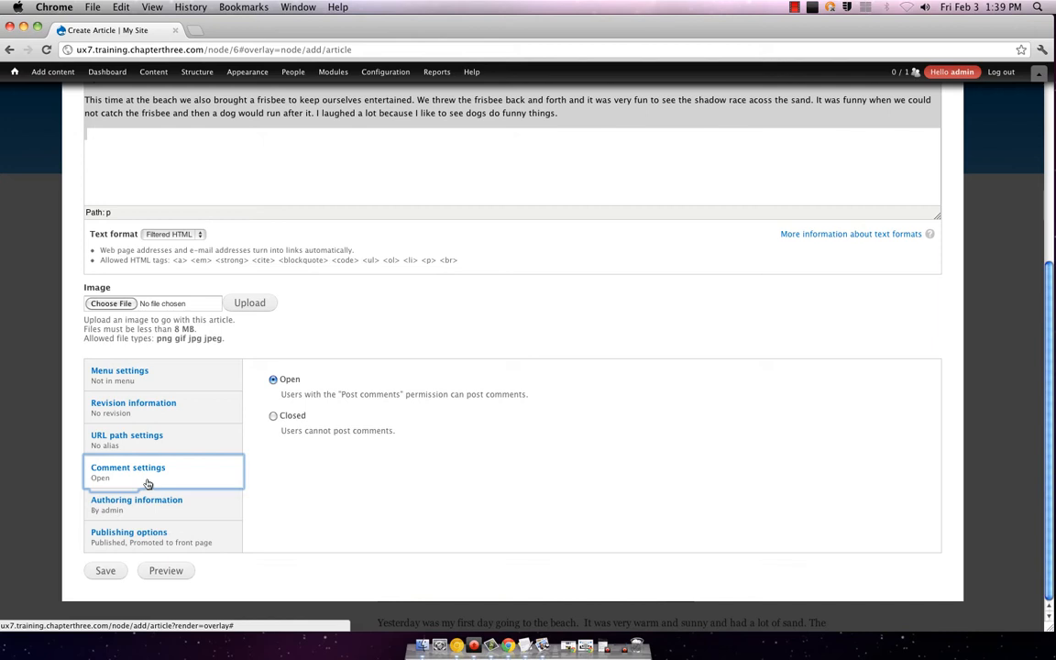
pyautogui.click(145, 374)
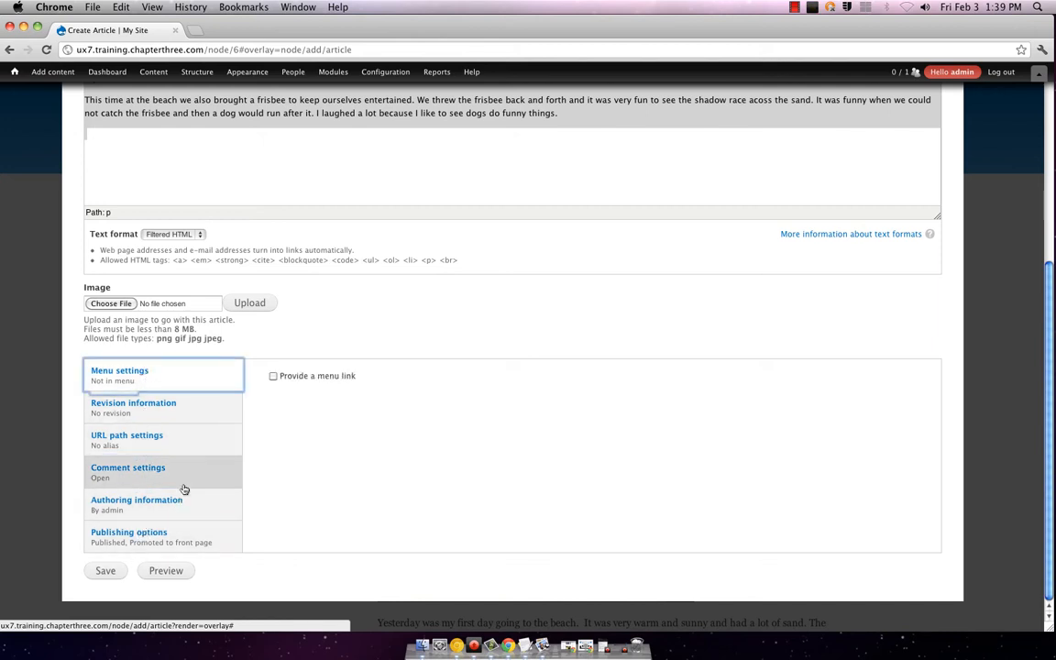
pyautogui.scroll(5, 405, 472)
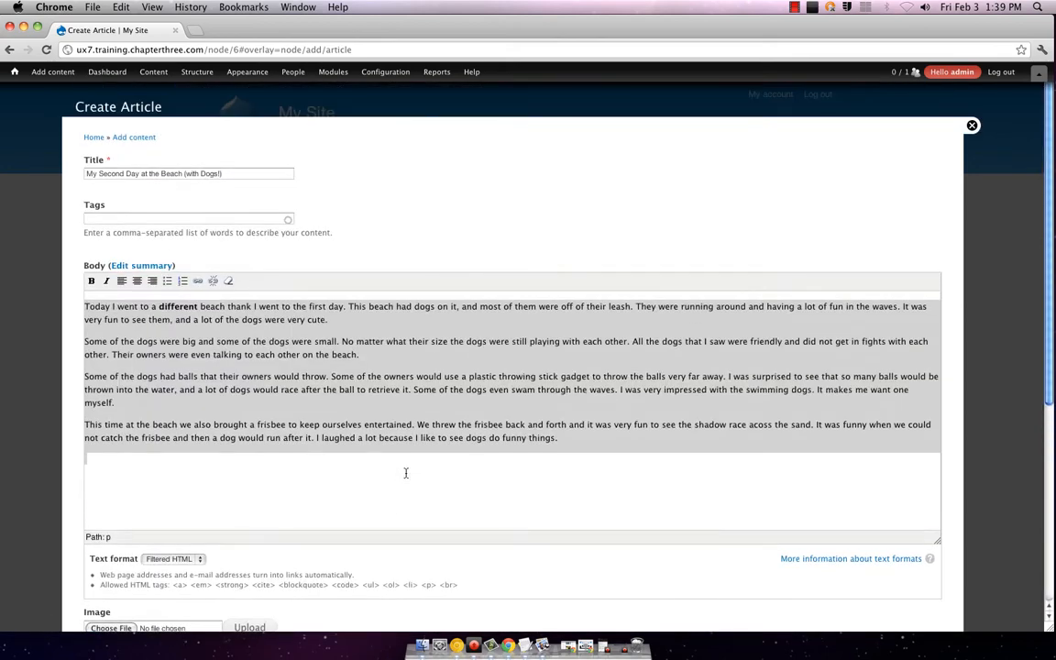
pyautogui.click(212, 333)
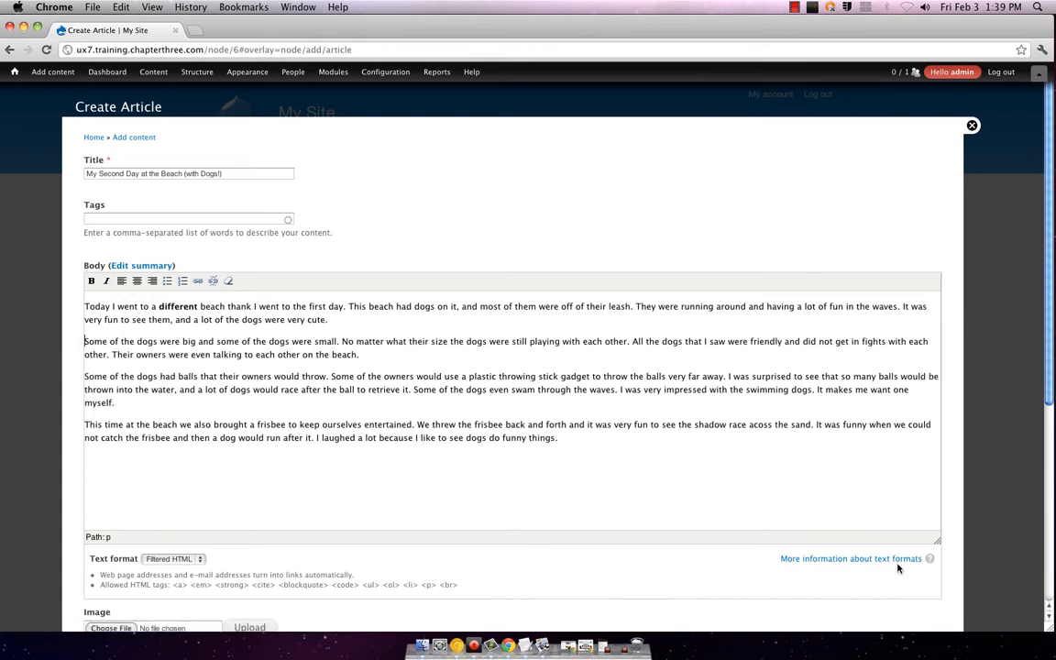
# Step: Read the Filtered HTML compose tips on allowed tags, then go back to the Create Article form
pyautogui.click(895, 561)
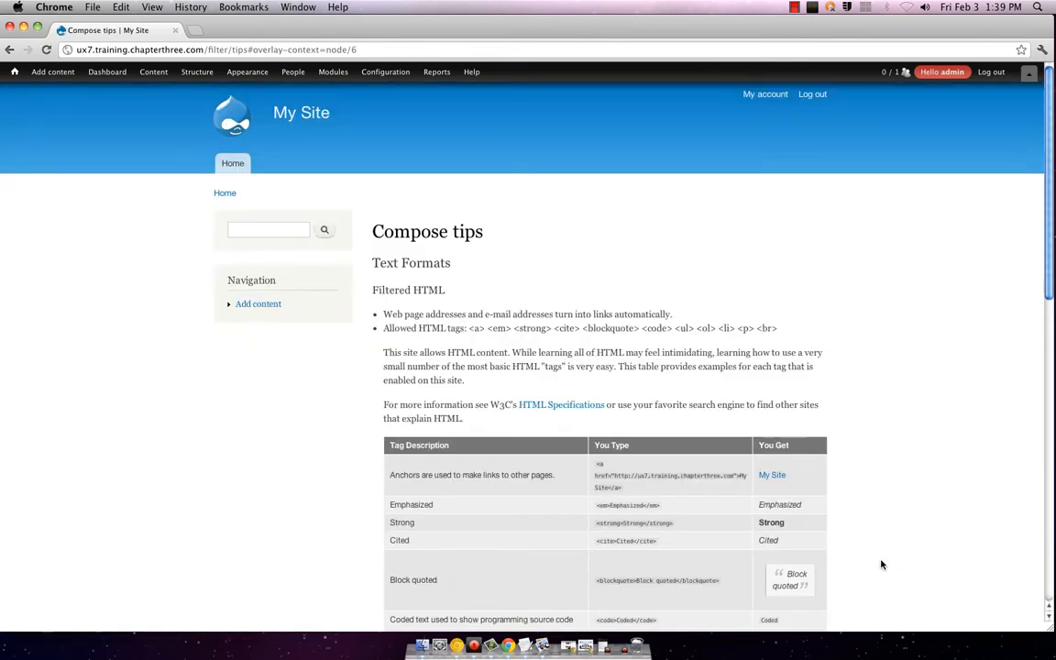
pyautogui.scroll(-5, 834, 355)
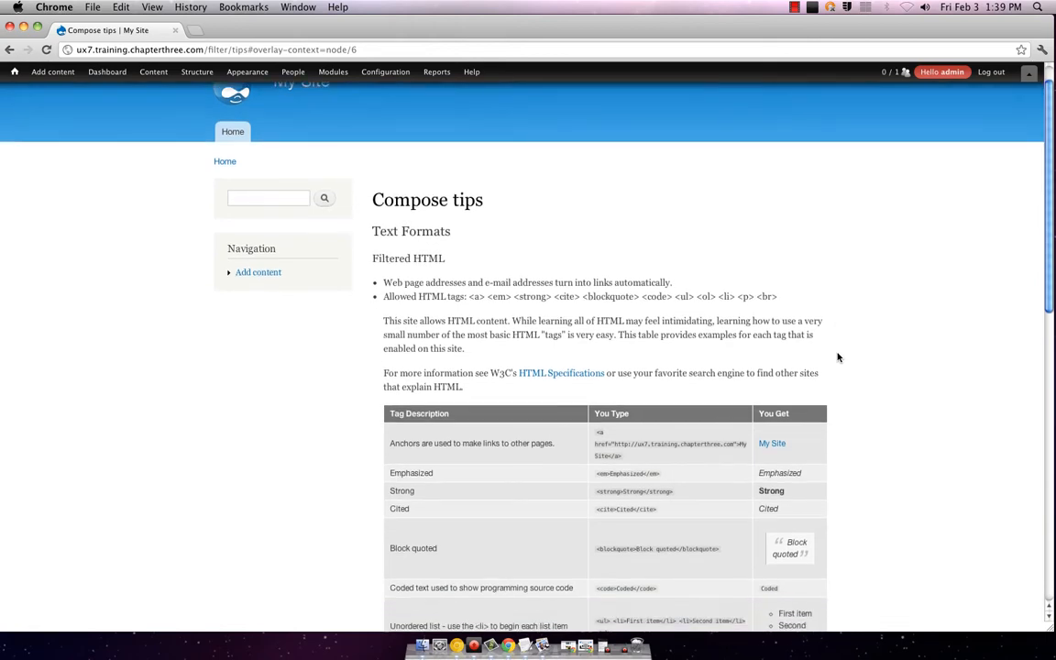
pyautogui.scroll(-2, 838, 357)
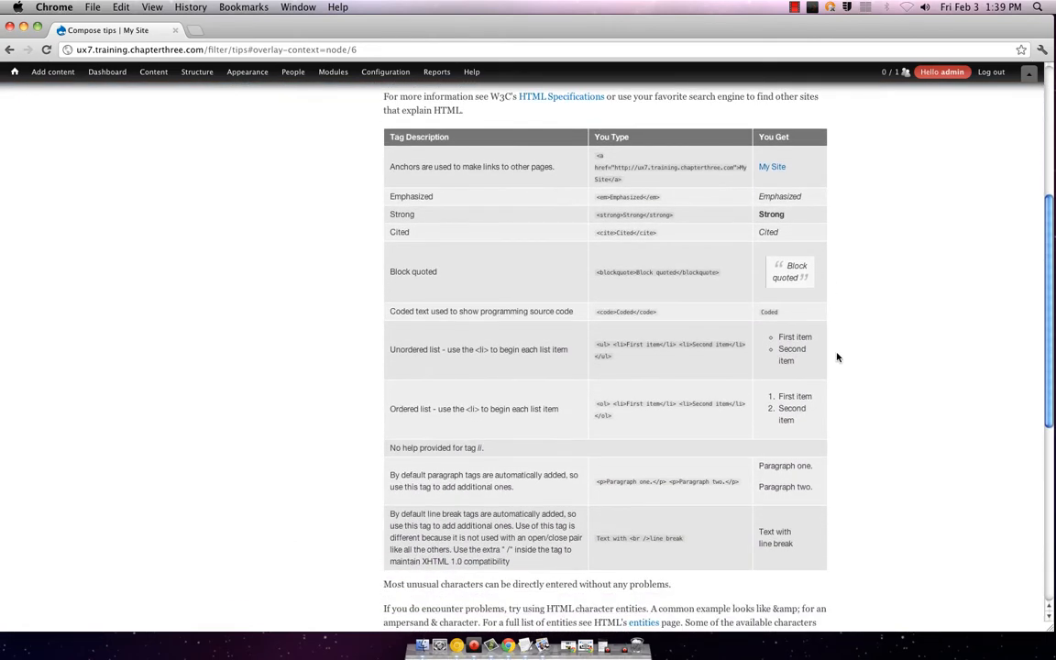
pyautogui.scroll(-2, 836, 357)
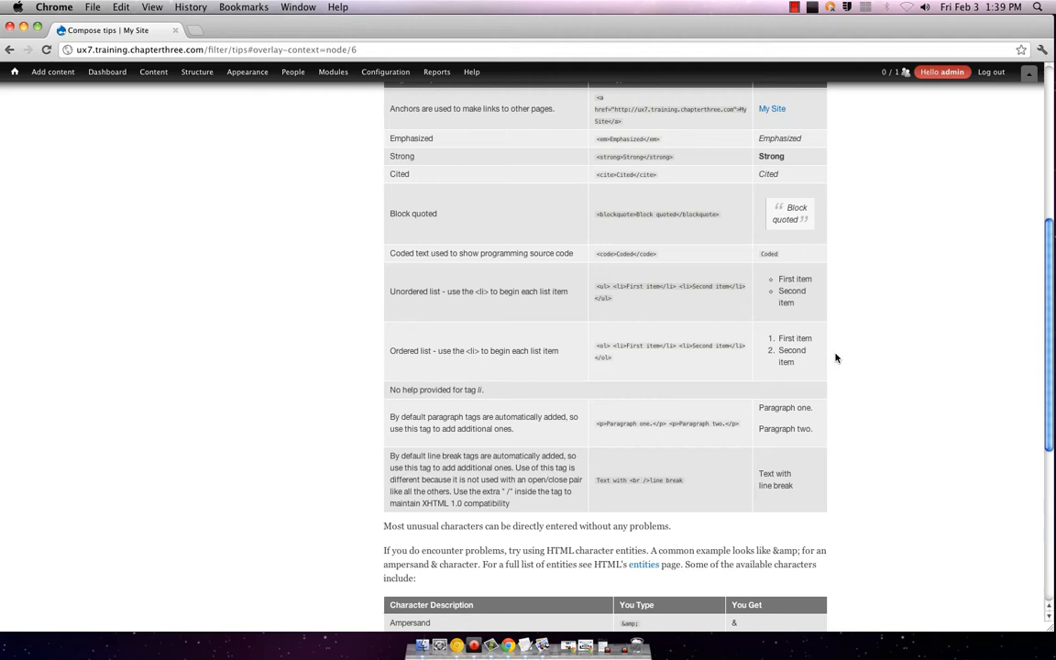
pyautogui.scroll(-4, 835, 357)
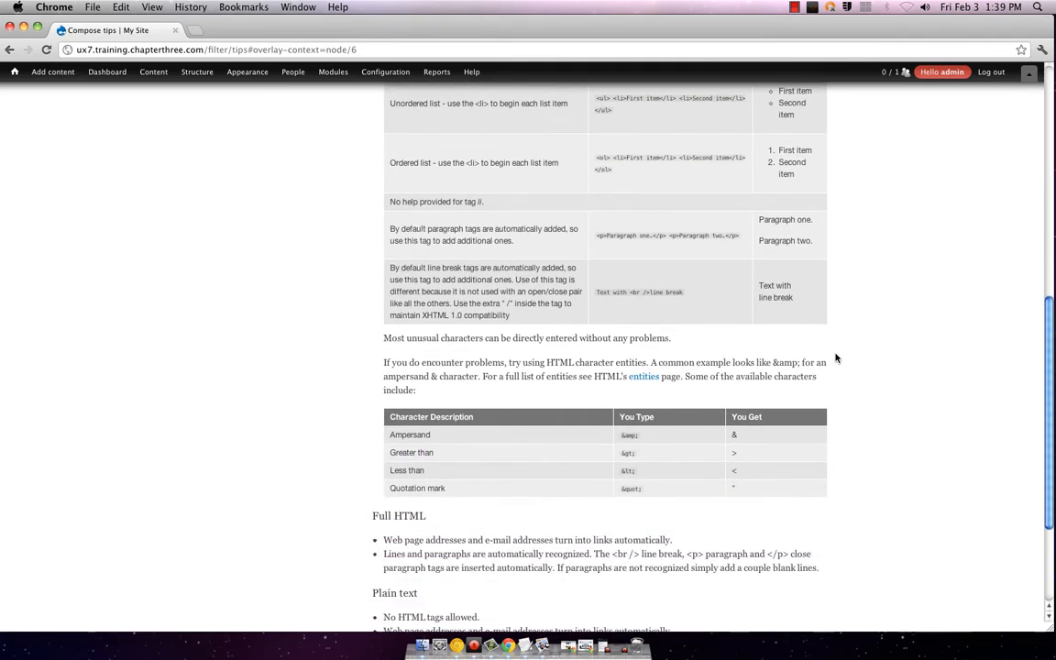
pyautogui.scroll(-3, 835, 357)
pyautogui.scroll(9, 836, 357)
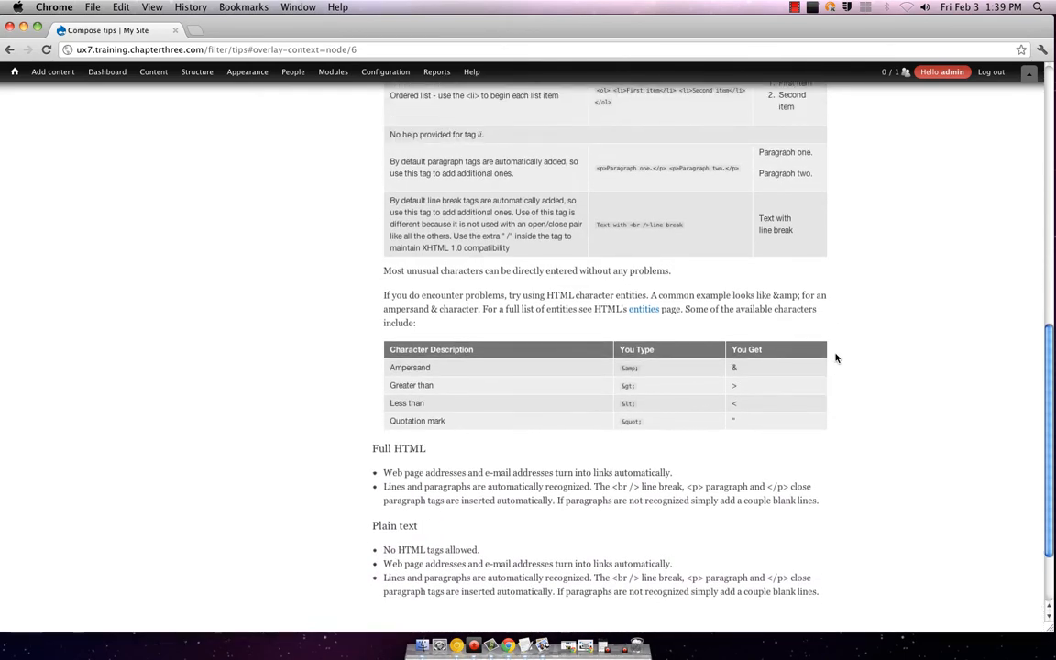
pyautogui.scroll(3, 836, 357)
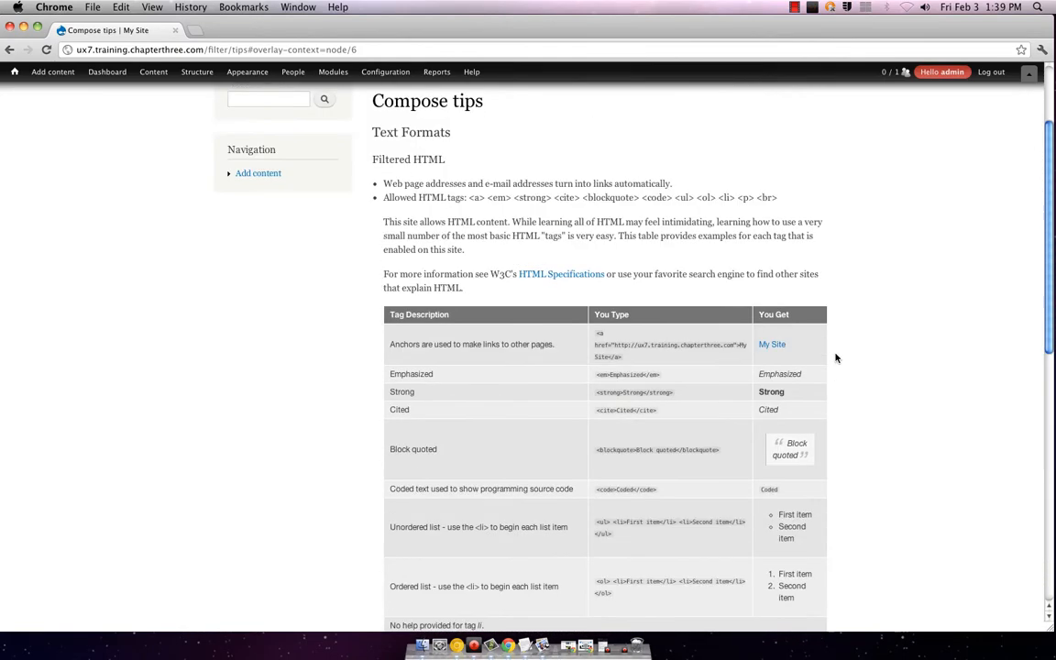
pyautogui.scroll(-2, 834, 360)
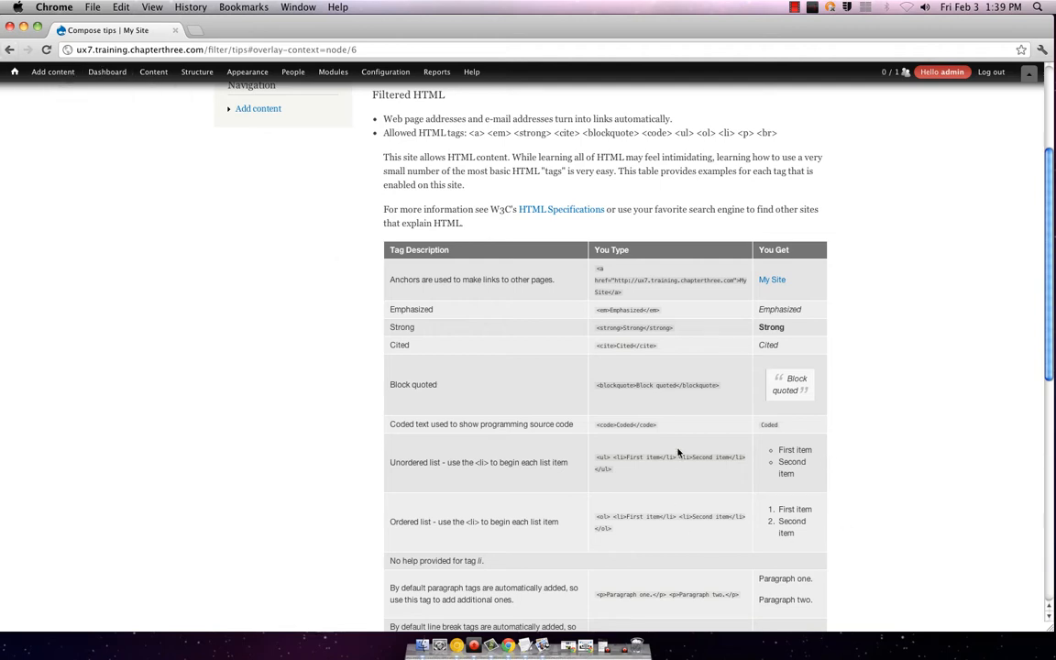
pyautogui.scroll(-3, 846, 278)
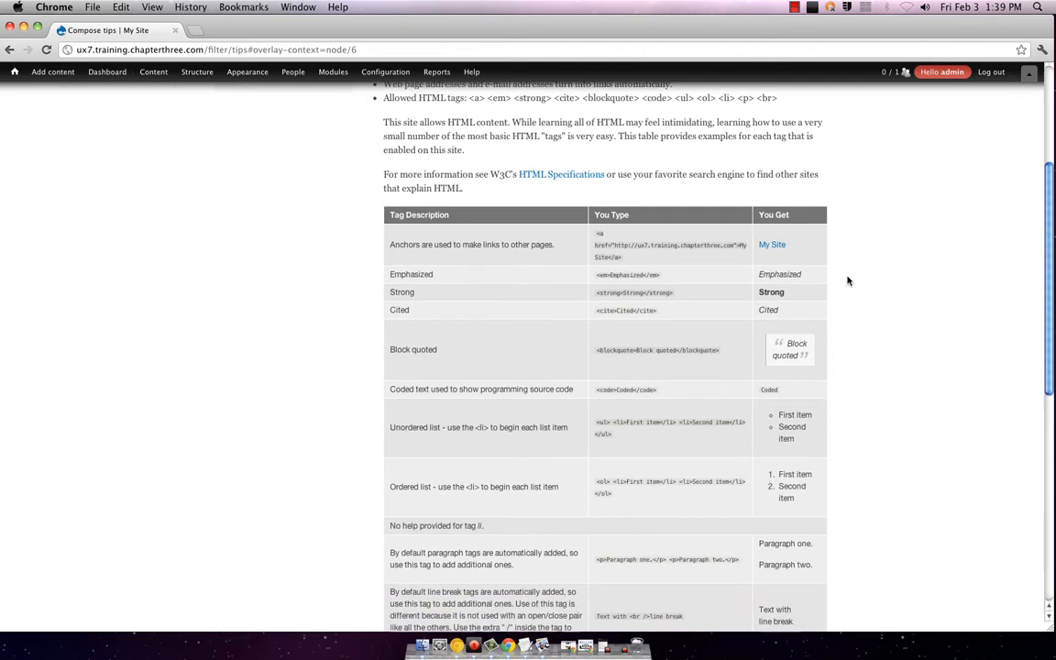
pyautogui.click(8, 49)
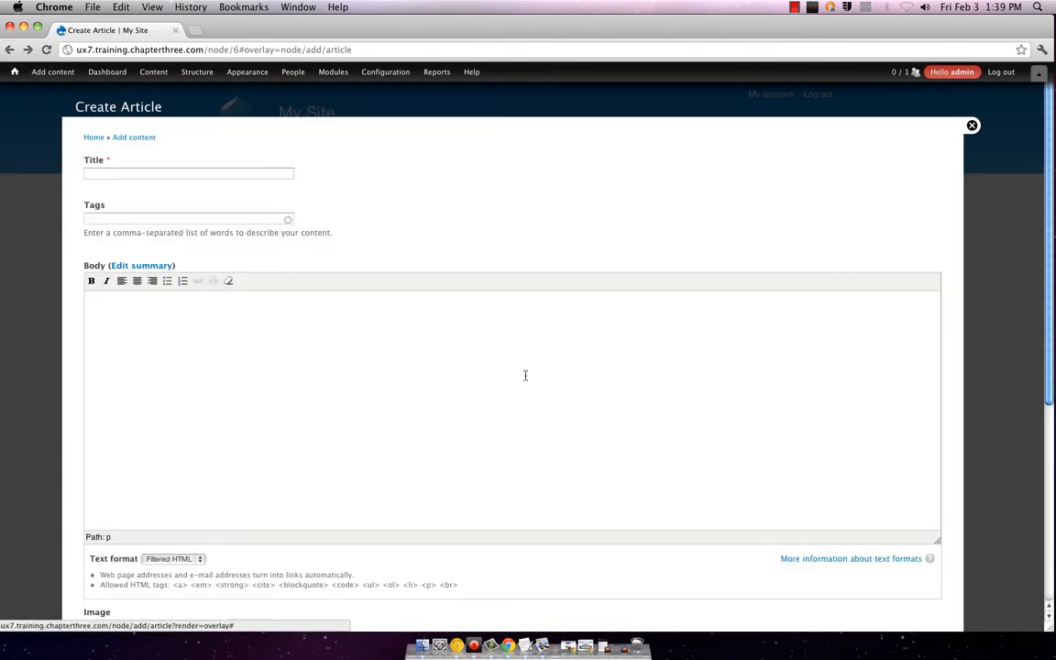
# Step: Go back to the first beach article and start a fresh article
pyautogui.scroll(-5, 420, 346)
pyautogui.scroll(5, 417, 343)
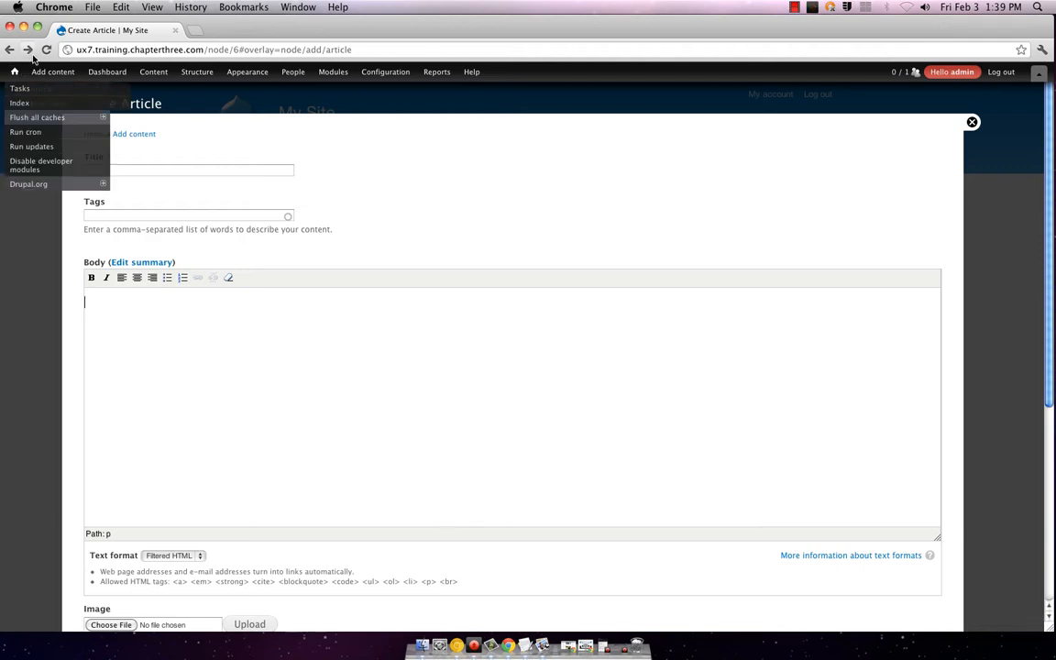
pyautogui.moveTo(43, 71)
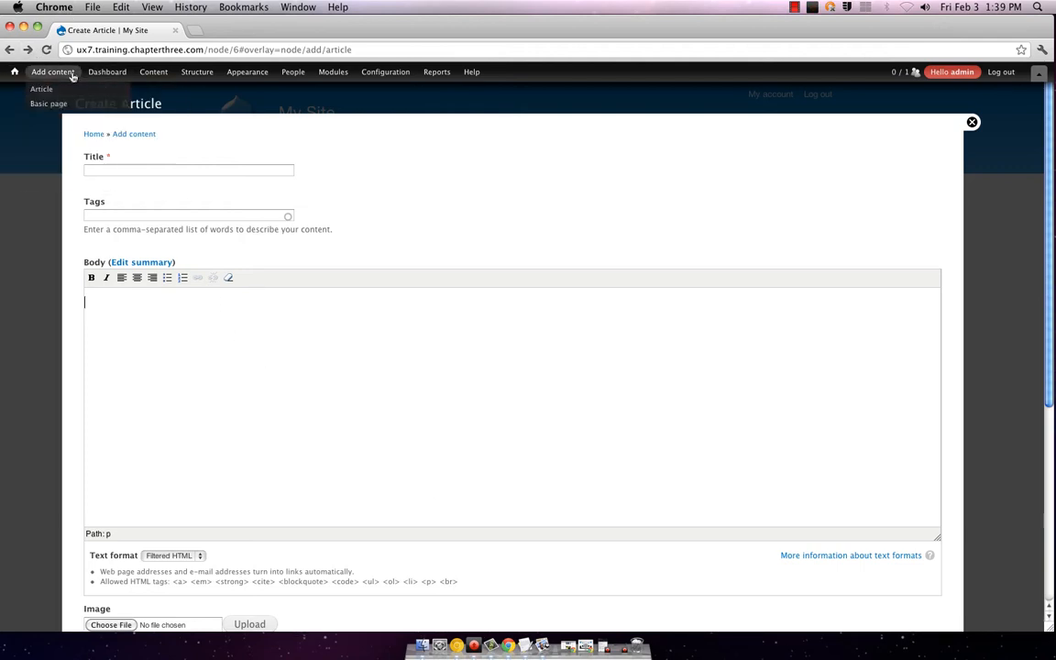
pyautogui.click(9, 52)
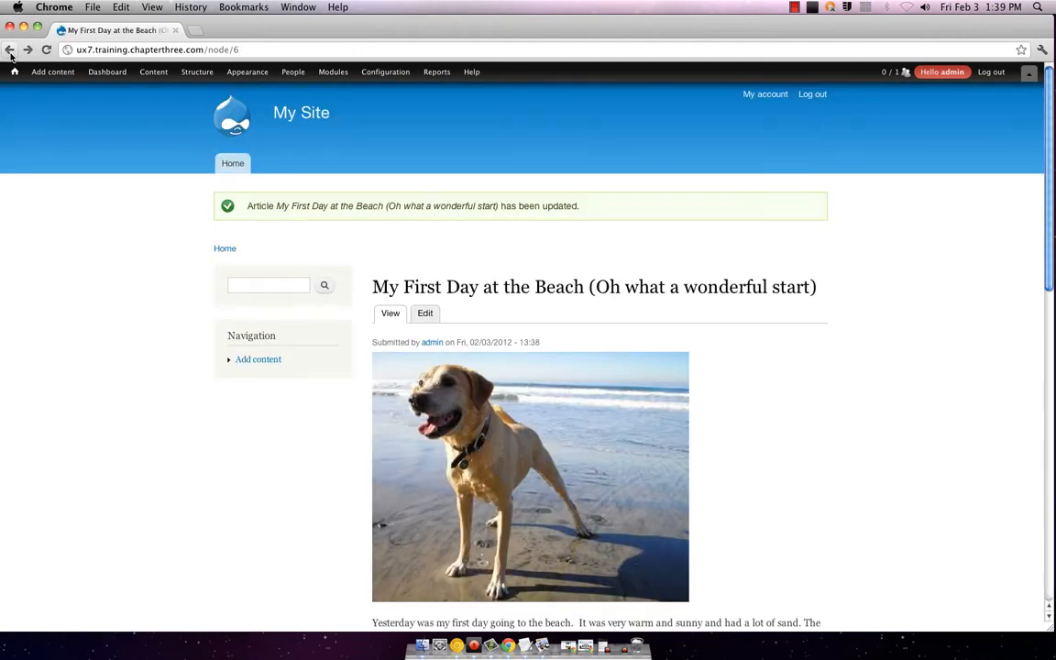
pyautogui.click(41, 89)
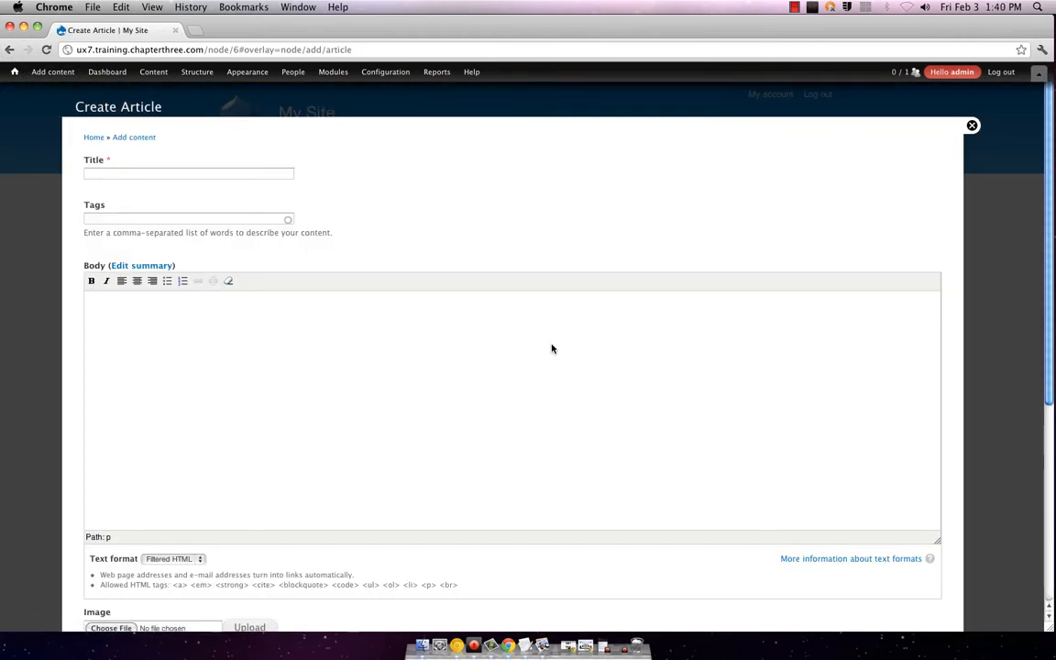
# Step: Enter 'My Second Day at the Beach (with Dogs!)' as the title, leaving the body empty
pyautogui.write('√')
pyautogui.press('BackSpace')
pyautogui.write('My Second Day at the Beach (with Dogs!)')
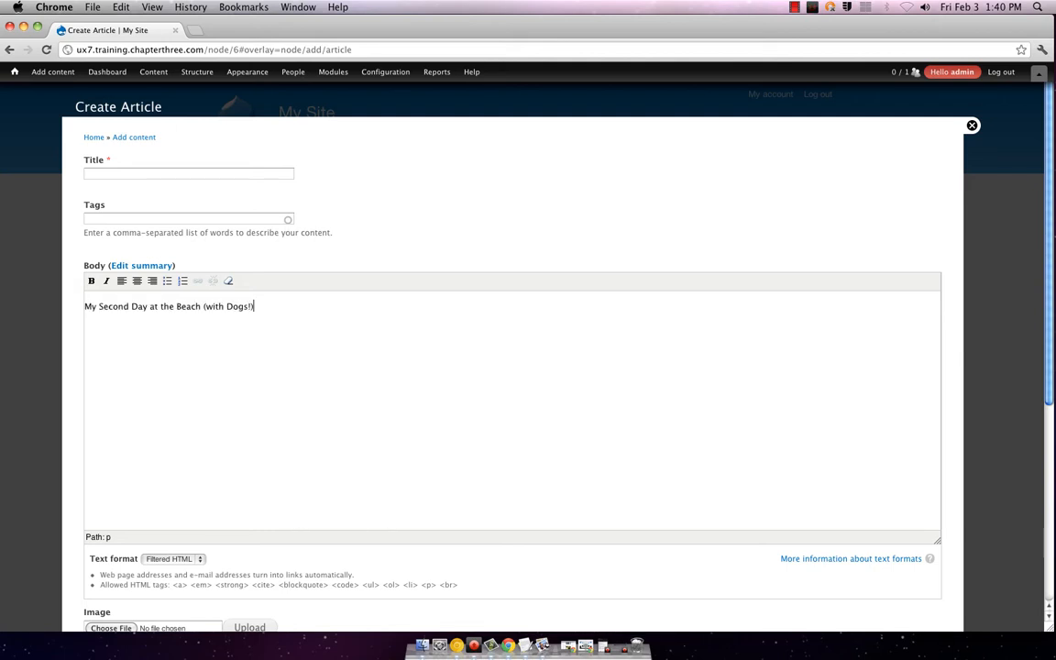
pyautogui.press('super+z')
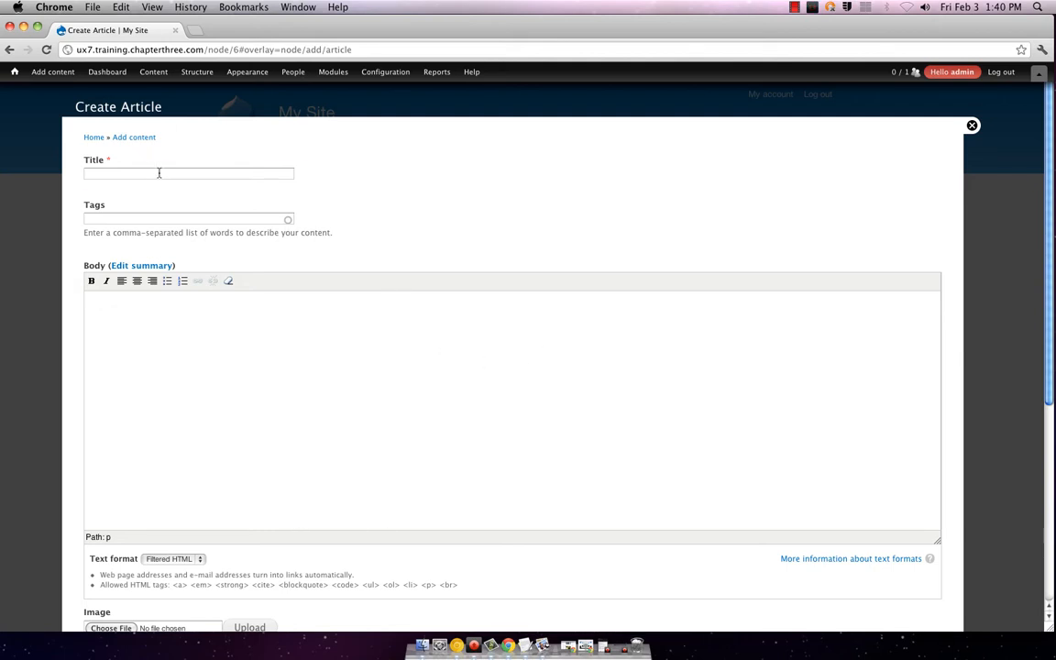
pyautogui.click(158, 172)
pyautogui.write('My Second Day at the Beach (with Dogs!)')
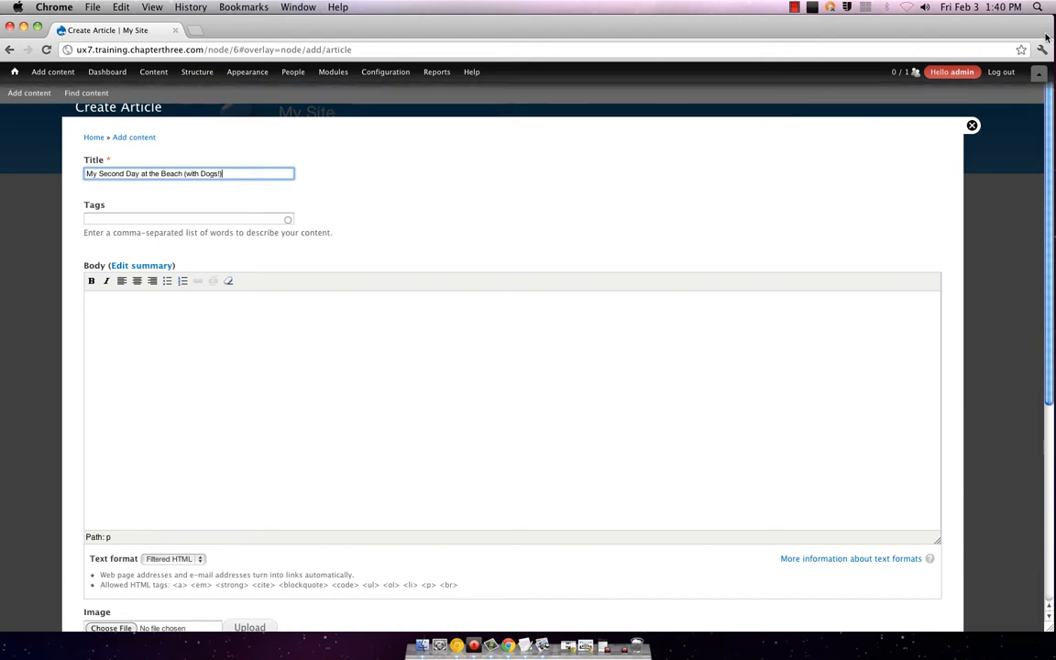
pyautogui.moveTo(1045, 37); pyautogui.dragTo(903, 37)
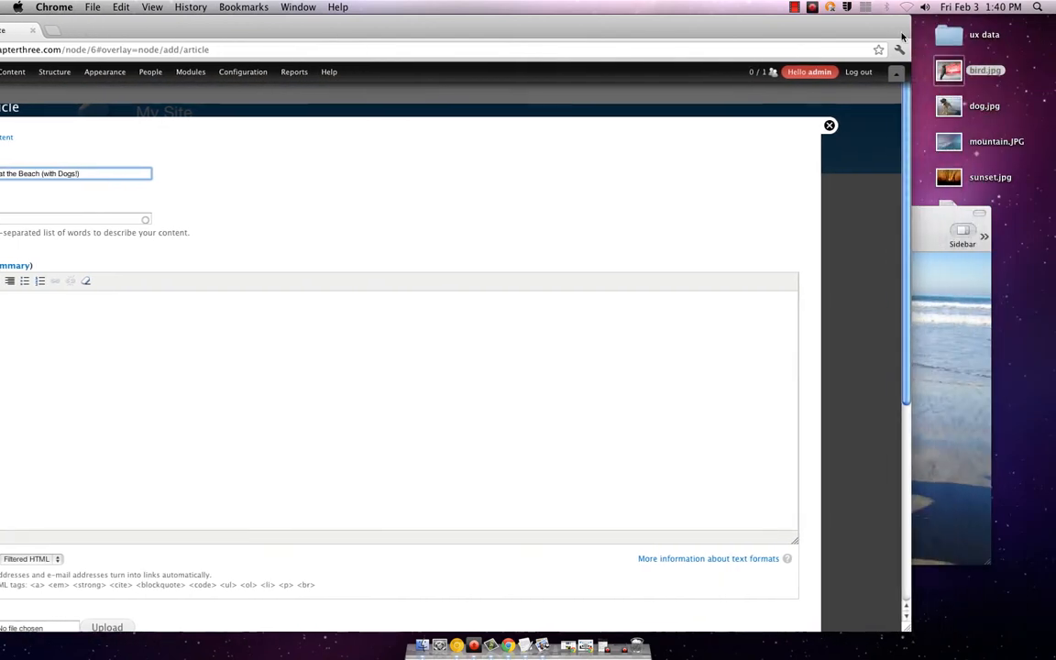
pyautogui.click(542, 644)
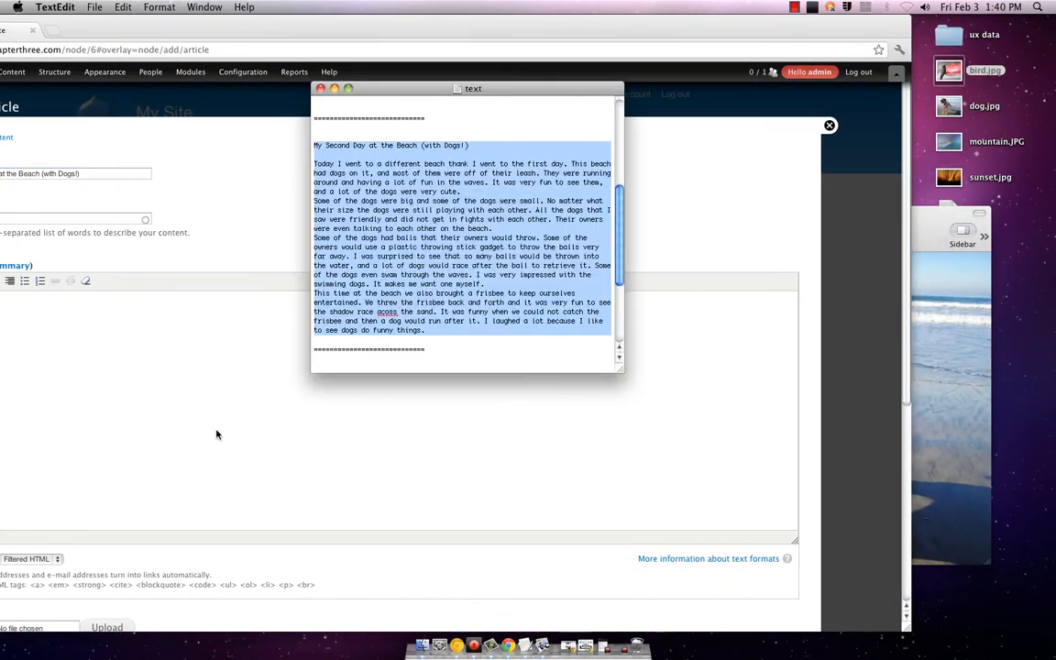
# Step: Paste the dog story into the body and delete its duplicated title line
pyautogui.click(123, 414)
pyautogui.click(170, 353)
pyautogui.write('My Second Day at the Beach (with Dogs!)  Today I went to a different beach thank I went to the first day. This beach had dogs on it, and most of them were off of their leash. They were running around and having a lot of fun in the waves. It was very fun to see them, and a lot of the dogs were very cute. Some of the dogs were big and some of the dogs were small. No matter what their size the dogs were still playing with each other. All the dogs that I saw were friendly and did not get in fights with each other. Their owners were even talking to each other on the beach. Some of the dogs had balls that their owners would throw. Some of the owners would use a plastic throwing stick gadget to throw the balls very far away. I was surprised to see that so many balls would be thrown into the water, and a lot of dogs would race after the ball to retrieve it. Some of the dogs even swam through the waves. I was very impressed with the swimming dogs. It makes me want one myself. This time at the beach we also brought a frisbee to keep ourselves entertained. We threw the frisbee back and forth and it was very fun to see the shadow race acoss the sand. It was funny when we could not catch the frisbee and then a dog would run after it. I laughed a lot because I like to see dogs do funny things.')
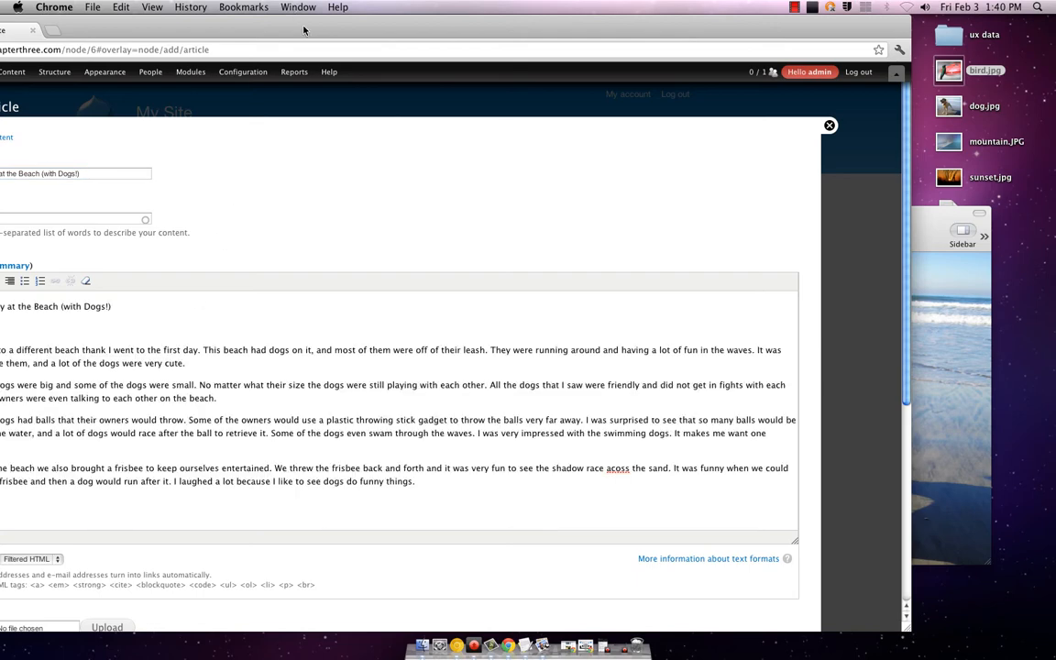
pyautogui.moveTo(303, 30); pyautogui.dragTo(419, 30)
pyautogui.moveTo(82, 312); pyautogui.dragTo(63, 295)
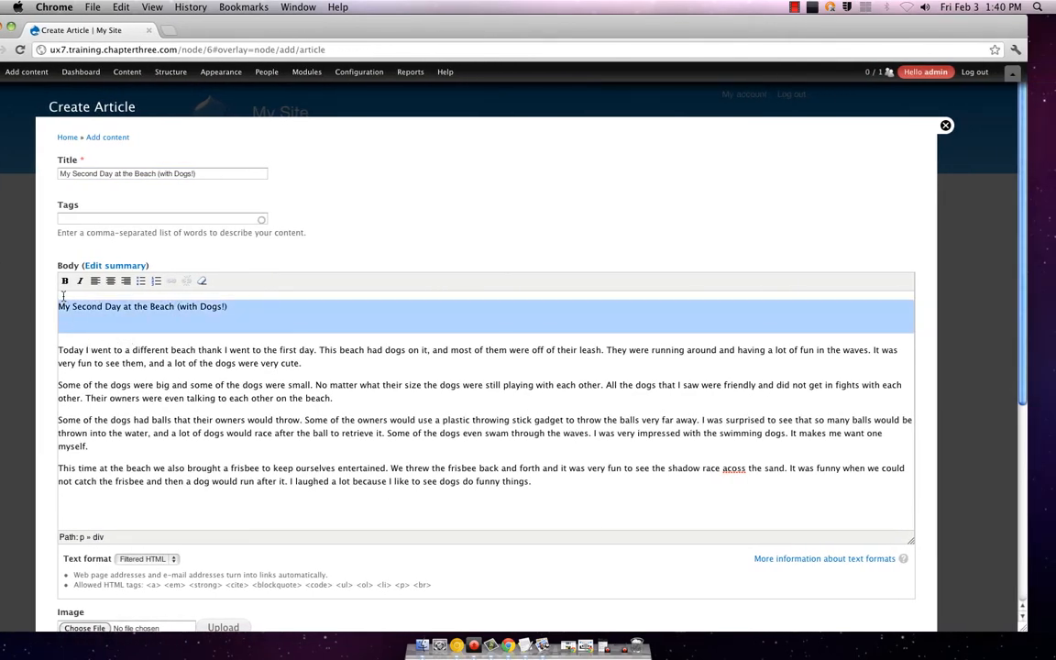
pyautogui.press('BackSpace')
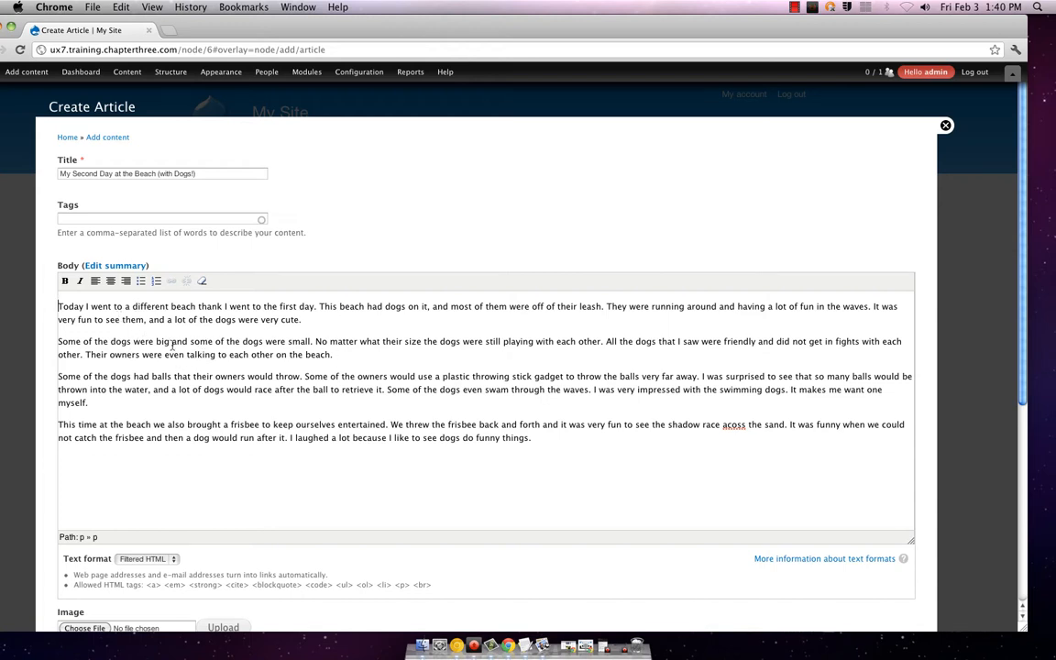
# Step: Correct the misspelling 'acoss' to 'across' in the body
pyautogui.moveTo(172, 341); pyautogui.dragTo(332, 357)
pyautogui.click(331, 358)
pyautogui.click(592, 470)
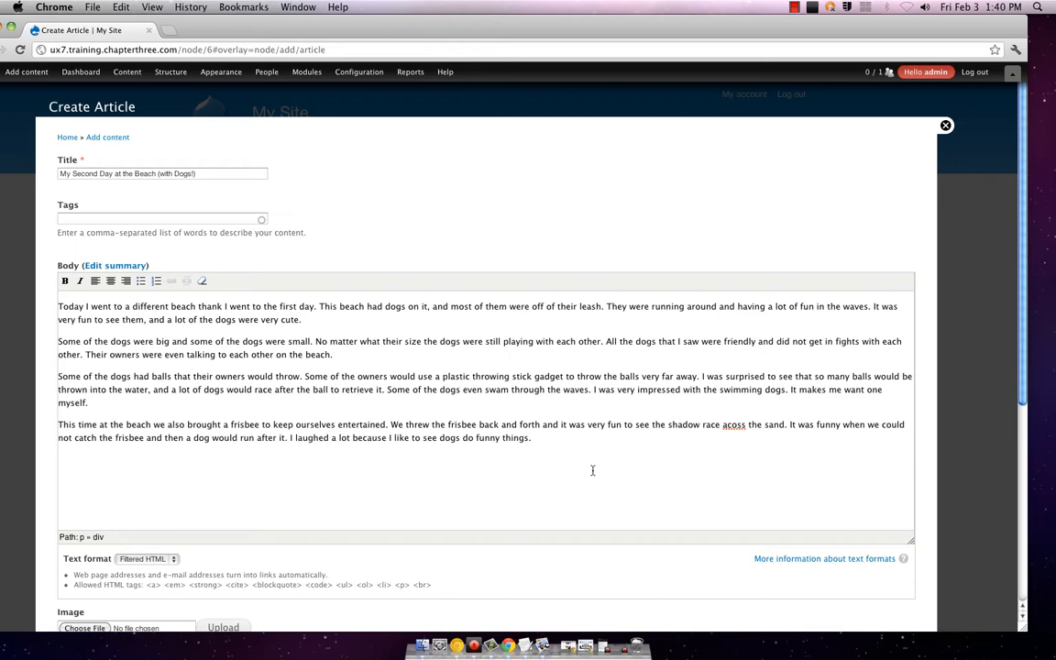
pyautogui.click(734, 425)
pyautogui.write('r')
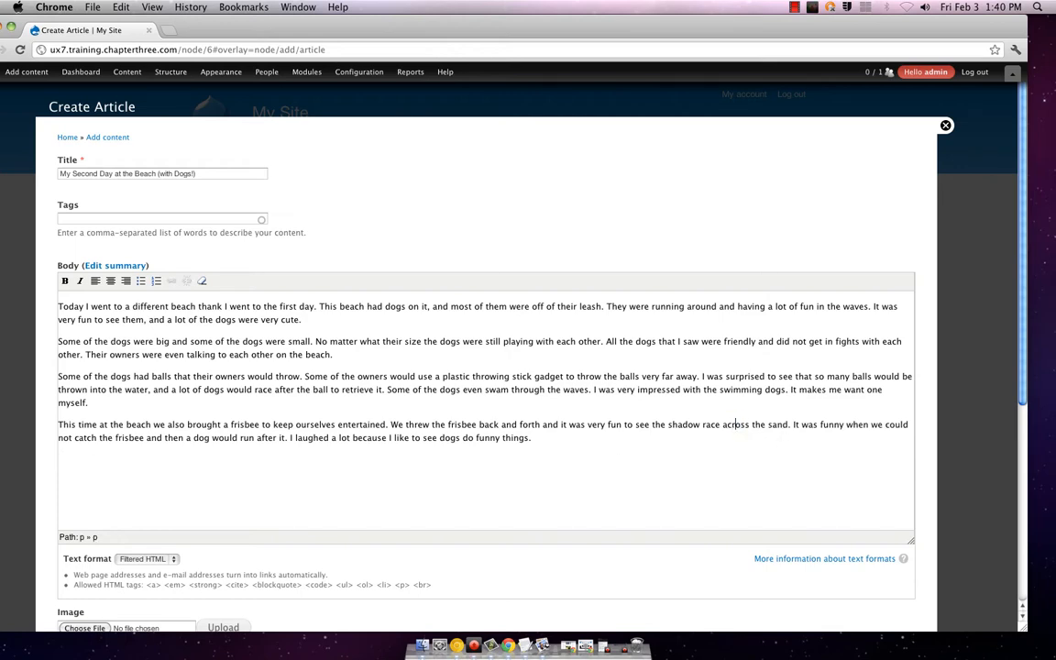
pyautogui.scroll(-5, 306, 309)
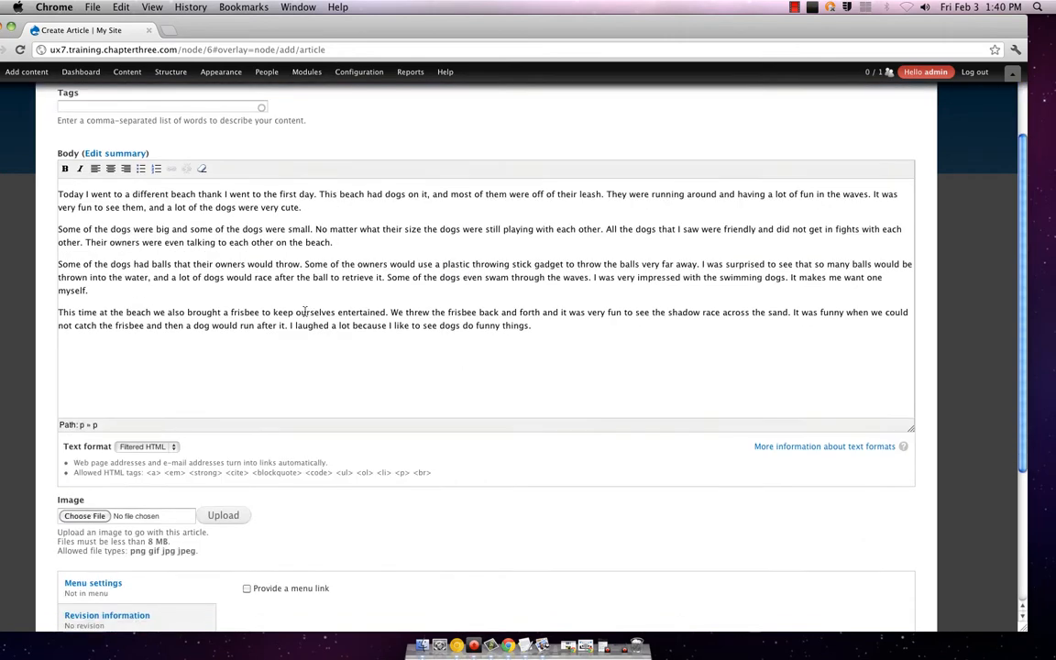
# Step: Upload bird.jpg as the article image with alt text 'Frisbee?' and preview the article
pyautogui.scroll(-1, 210, 350)
pyautogui.click(81, 316)
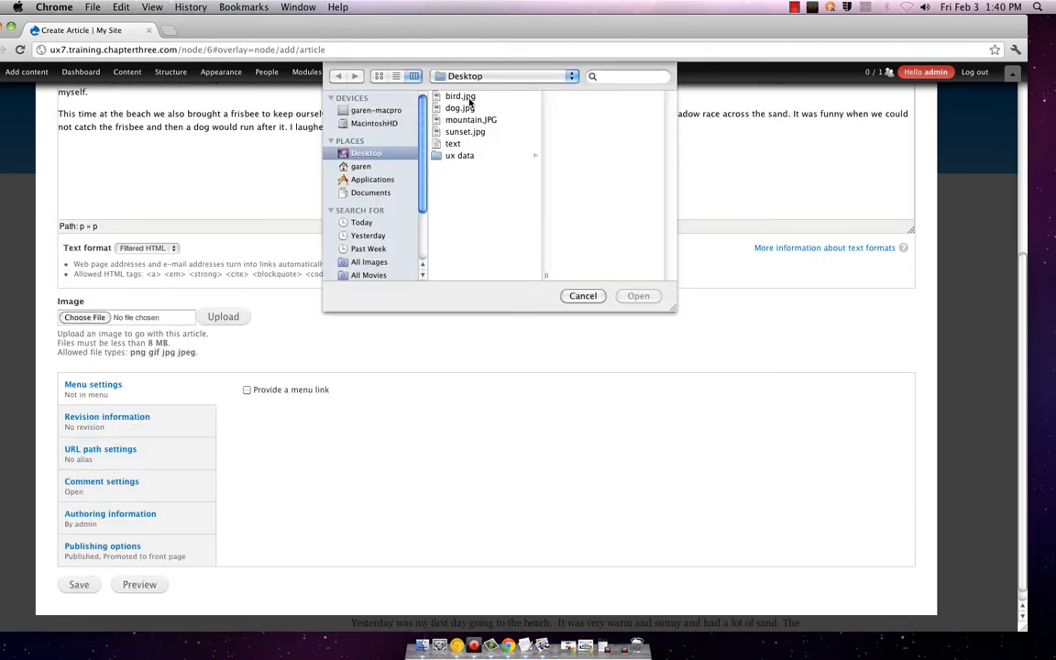
pyautogui.click(465, 97)
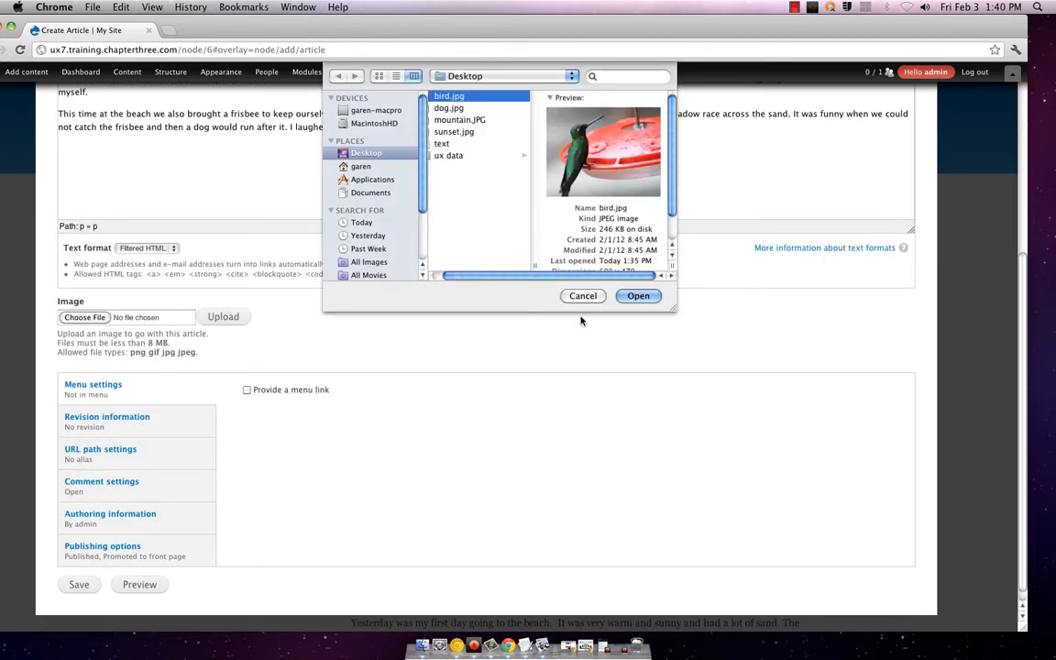
pyautogui.click(638, 295)
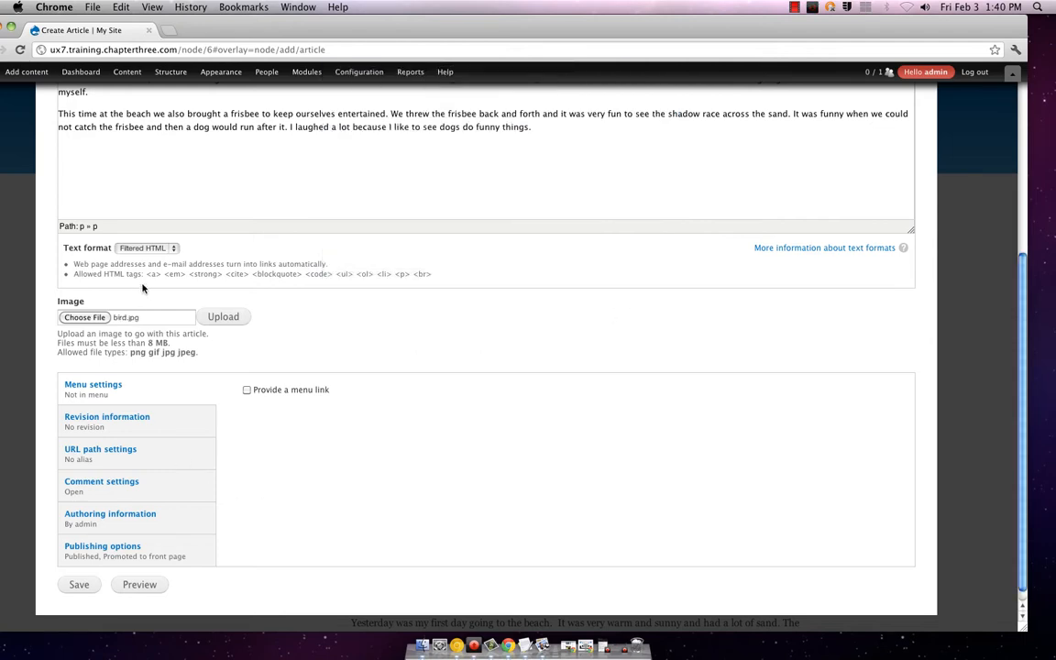
pyautogui.click(222, 316)
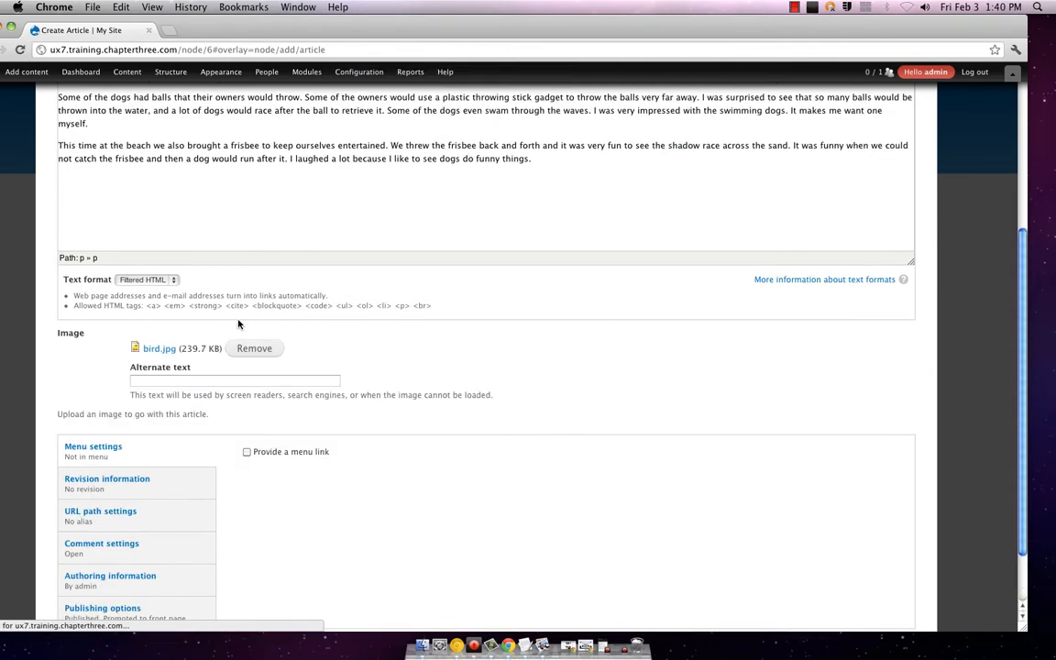
pyautogui.scroll(-2, 385, 359)
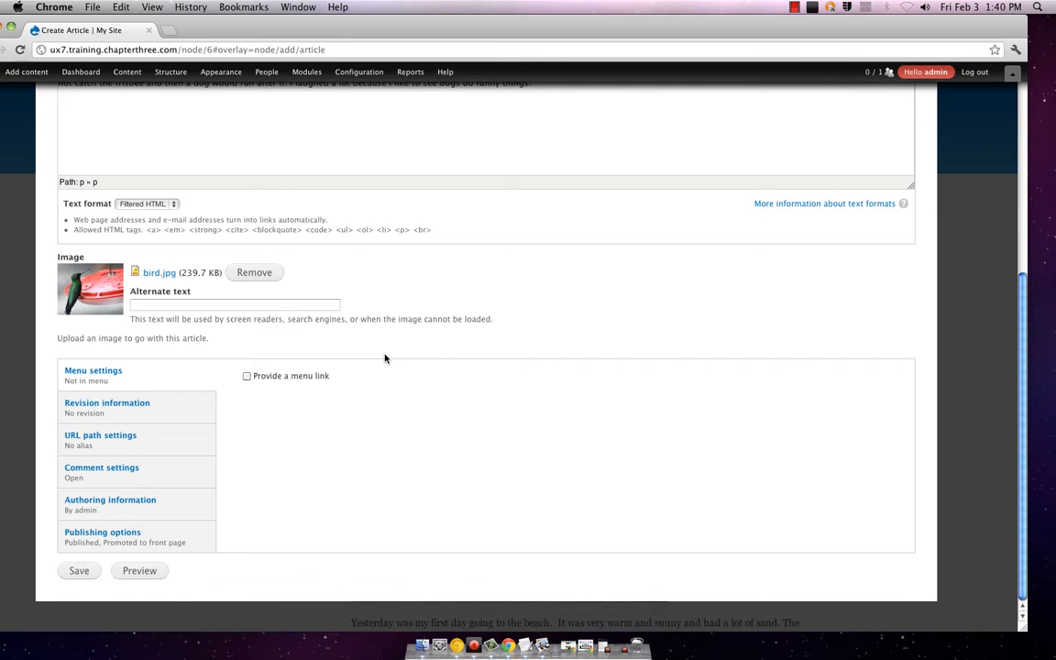
pyautogui.click(142, 306)
pyautogui.write('H')
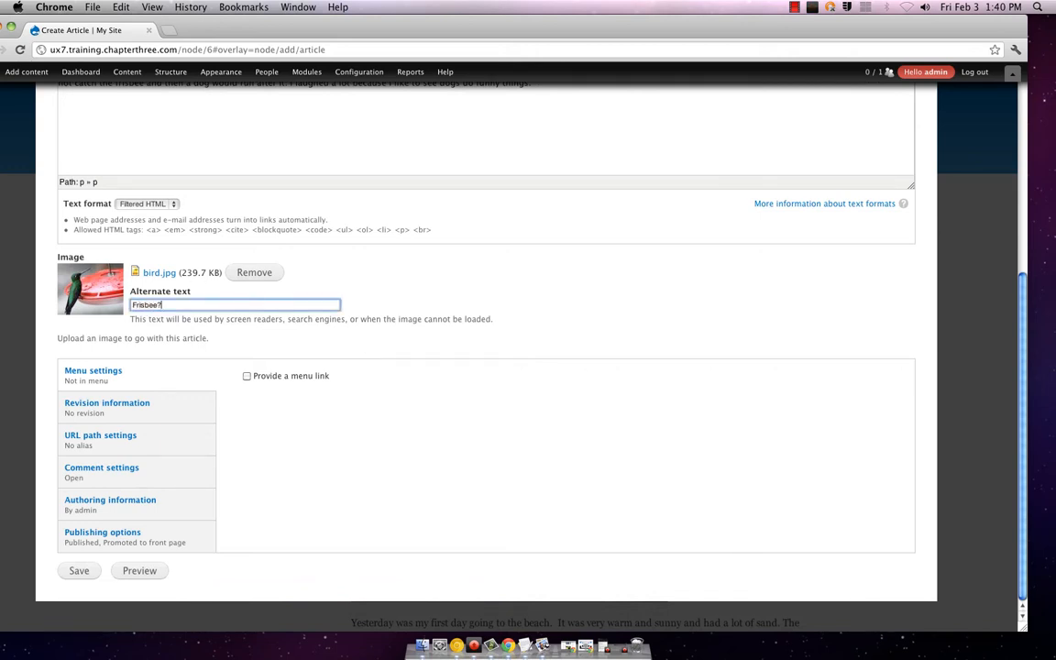
pyautogui.click(142, 571)
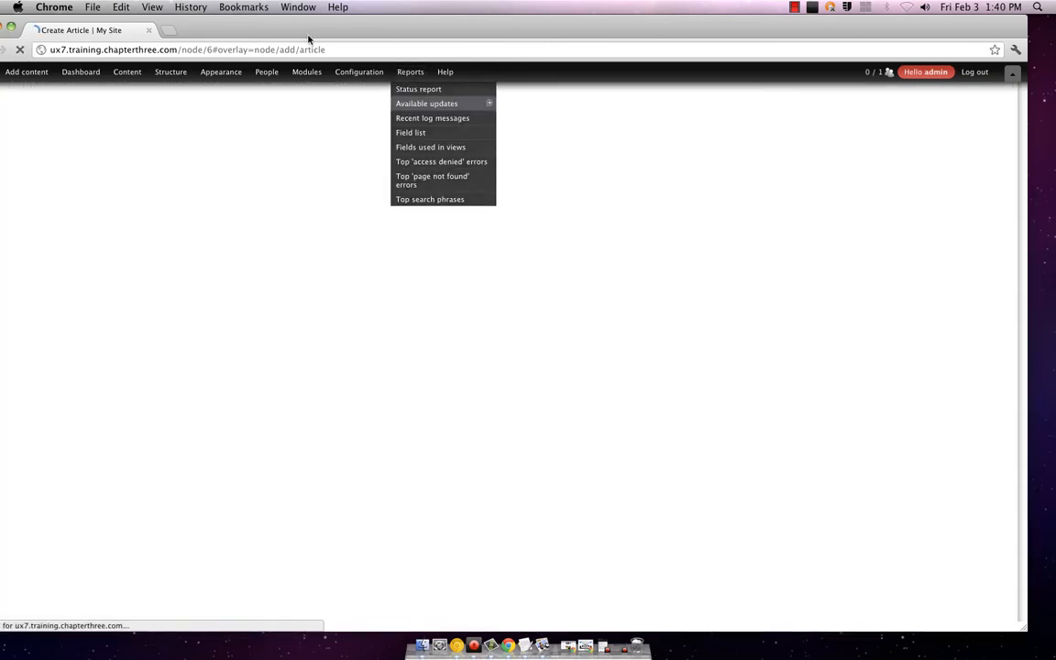
# Step: Check the trimmed and full previews of the dogs article, then save it
pyautogui.scroll(-10, 504, 296)
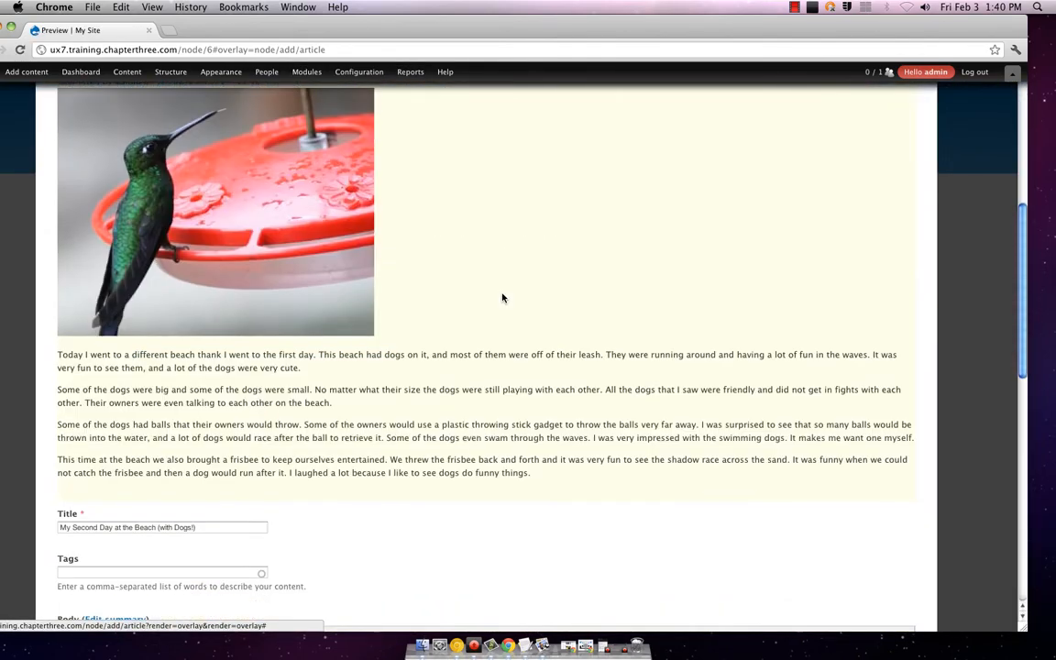
pyautogui.scroll(-5, 502, 297)
pyautogui.scroll(3, 500, 296)
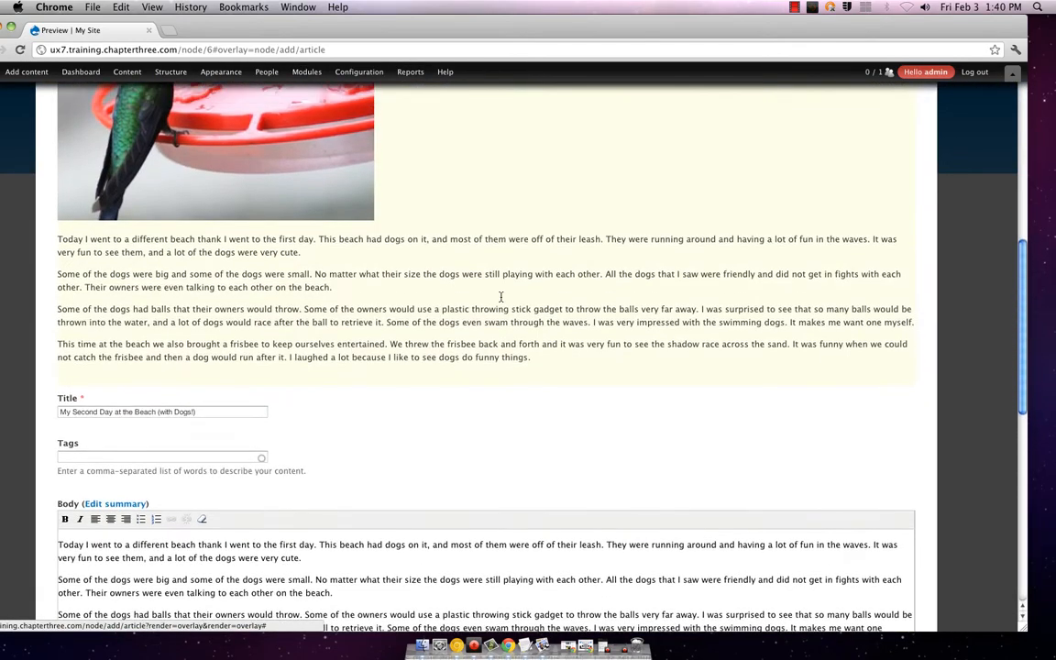
pyautogui.scroll(8, 500, 296)
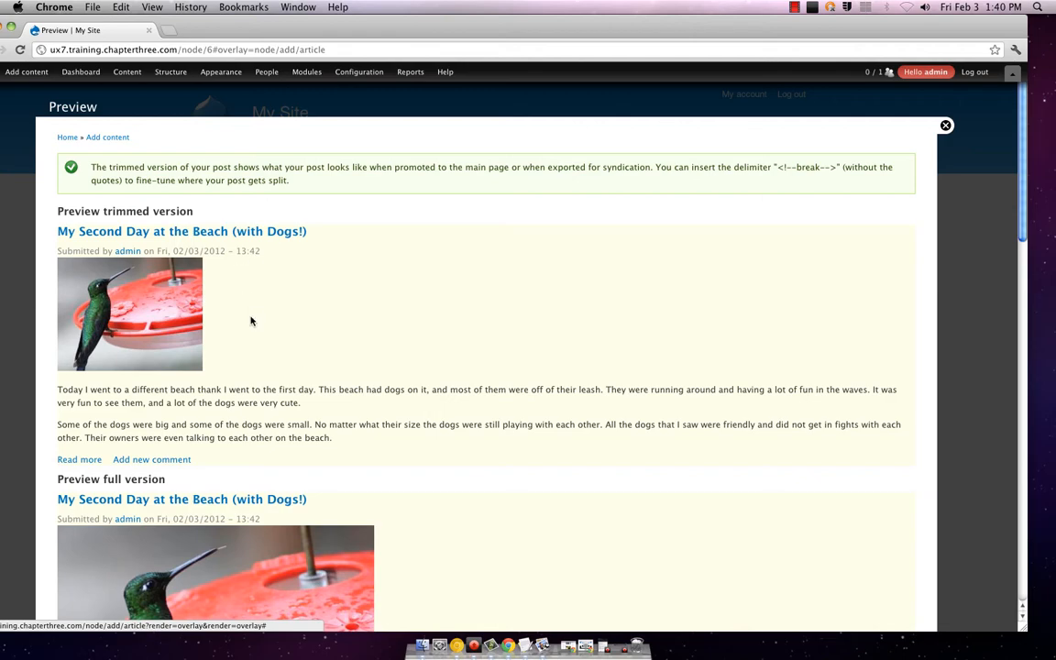
pyautogui.scroll(-4, 374, 360)
pyautogui.scroll(-15, 378, 357)
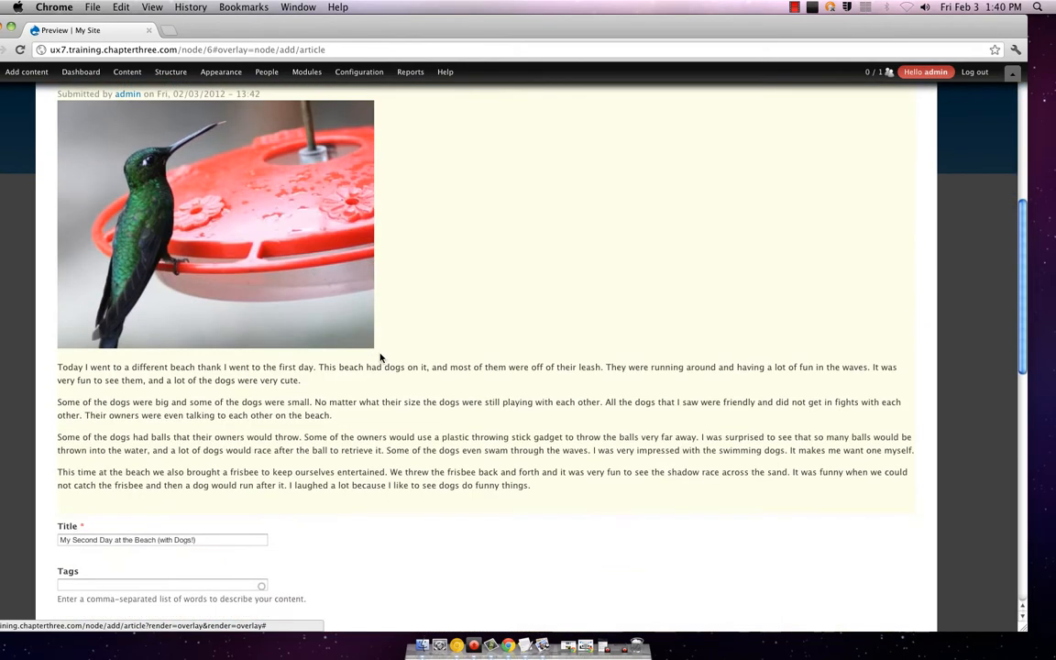
pyautogui.scroll(-5, 382, 356)
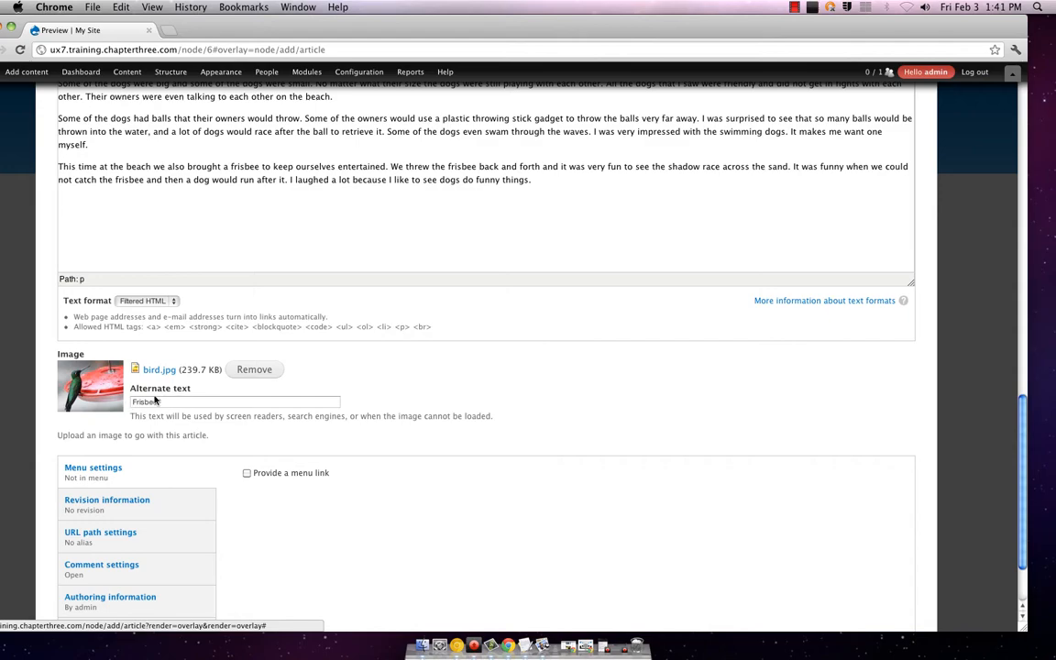
pyautogui.scroll(18, 155, 400)
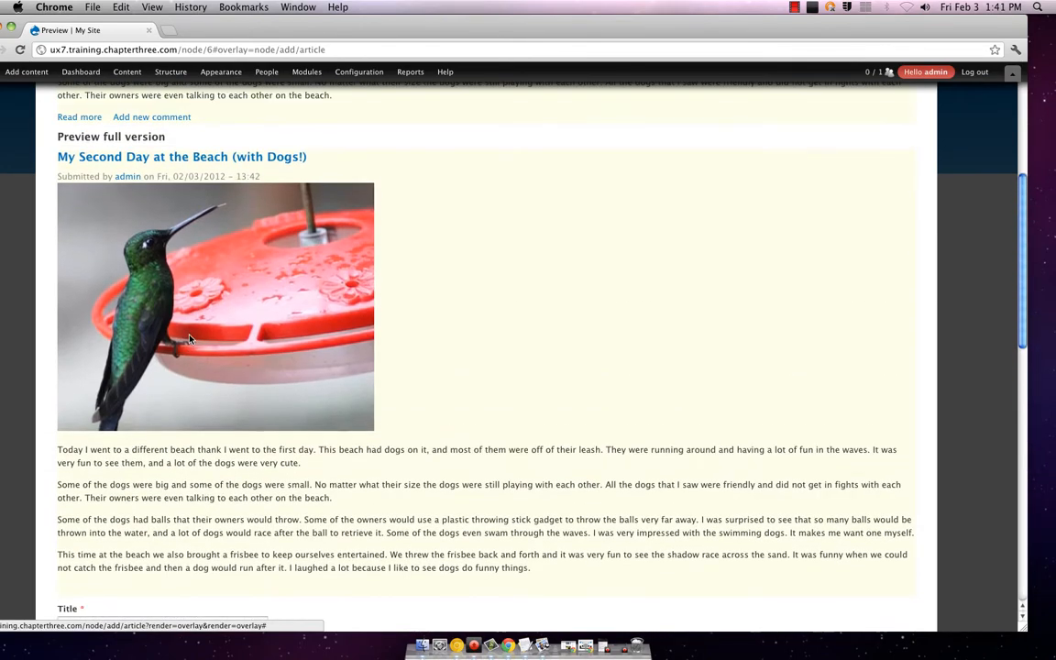
pyautogui.scroll(-18, 241, 312)
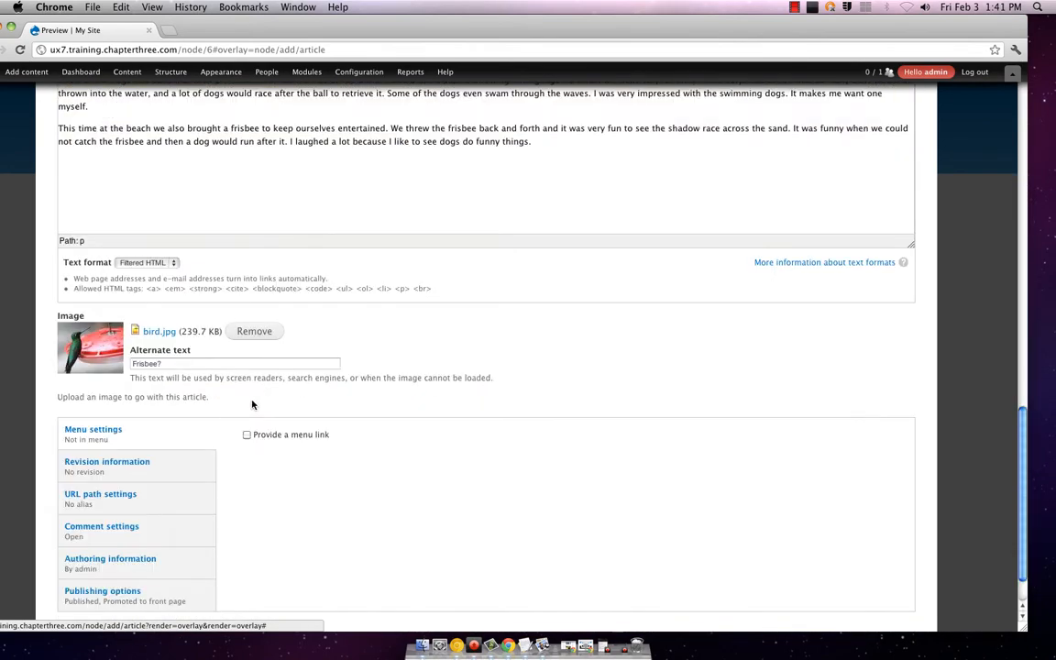
pyautogui.scroll(-3, 252, 385)
pyautogui.click(72, 576)
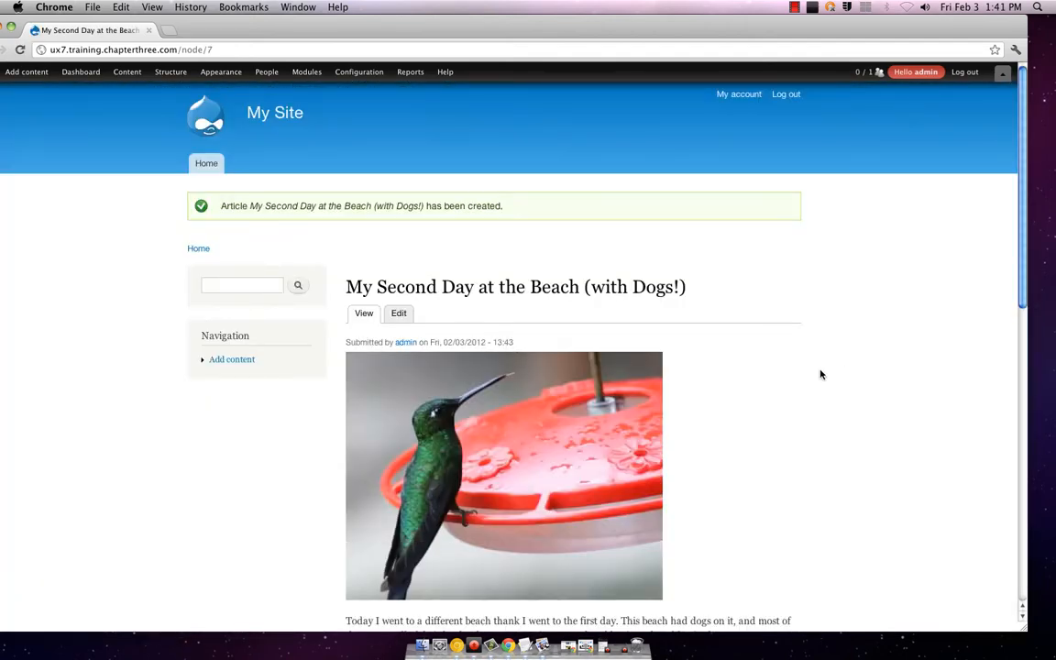
# Step: View the front page, where the dogs article is listed above the first beach article
pyautogui.scroll(-15, 821, 373)
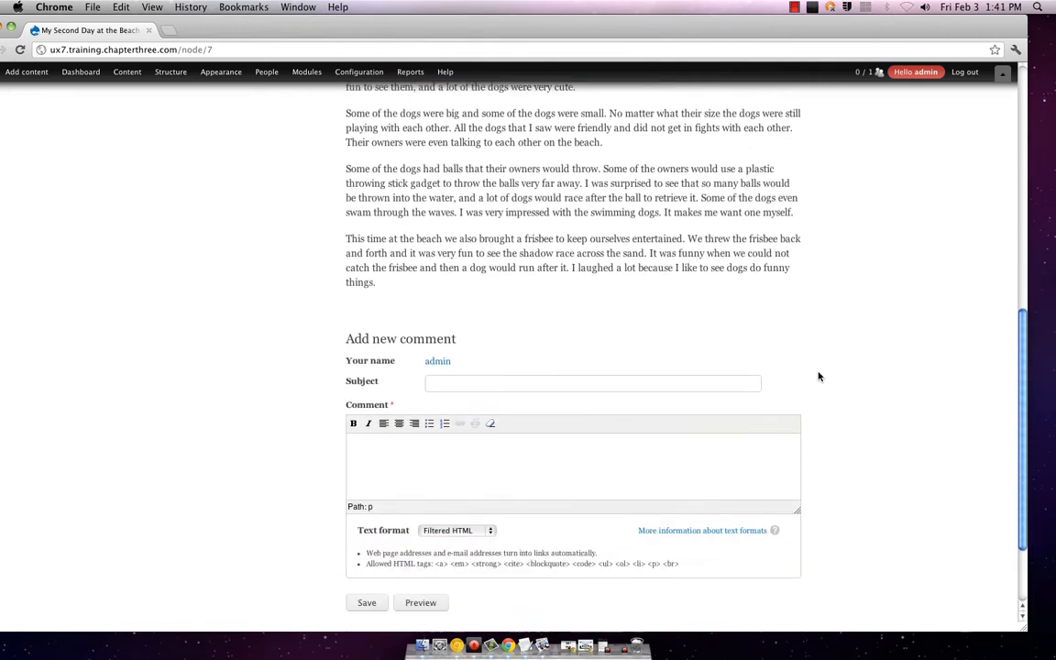
pyautogui.scroll(-3, 818, 376)
pyautogui.scroll(15, 818, 375)
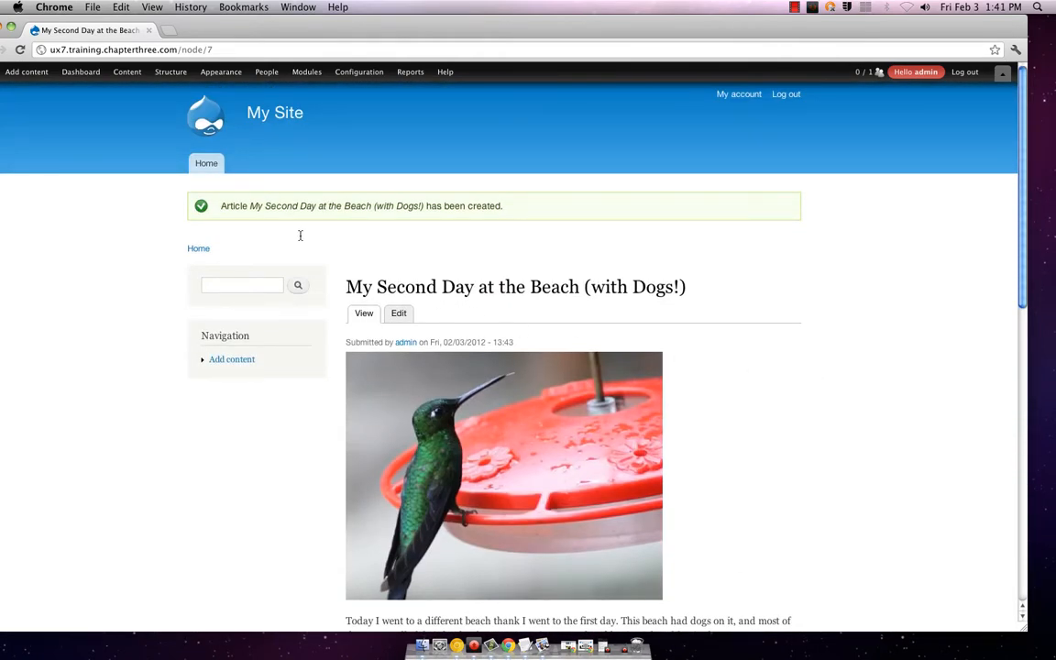
pyautogui.click(194, 162)
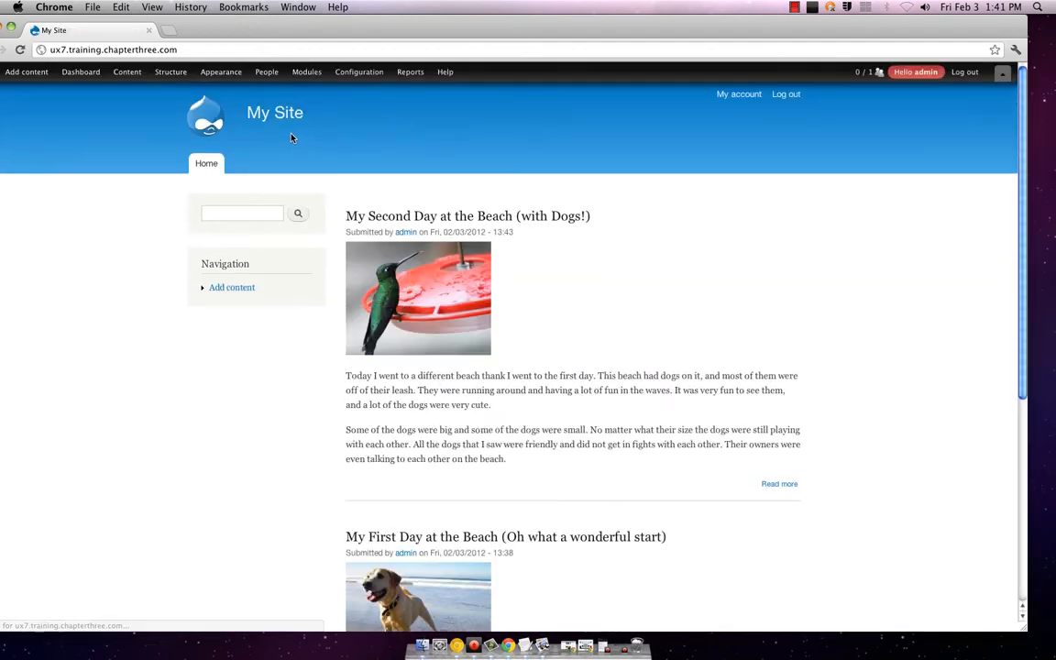
pyautogui.scroll(-6, 780, 429)
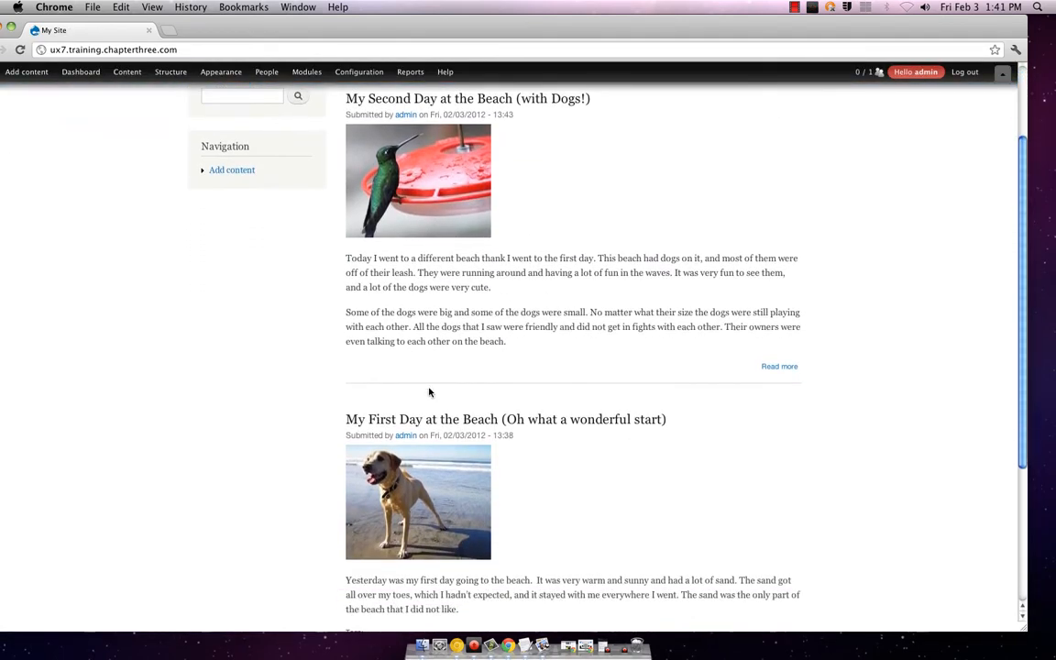
pyautogui.scroll(6, 383, 386)
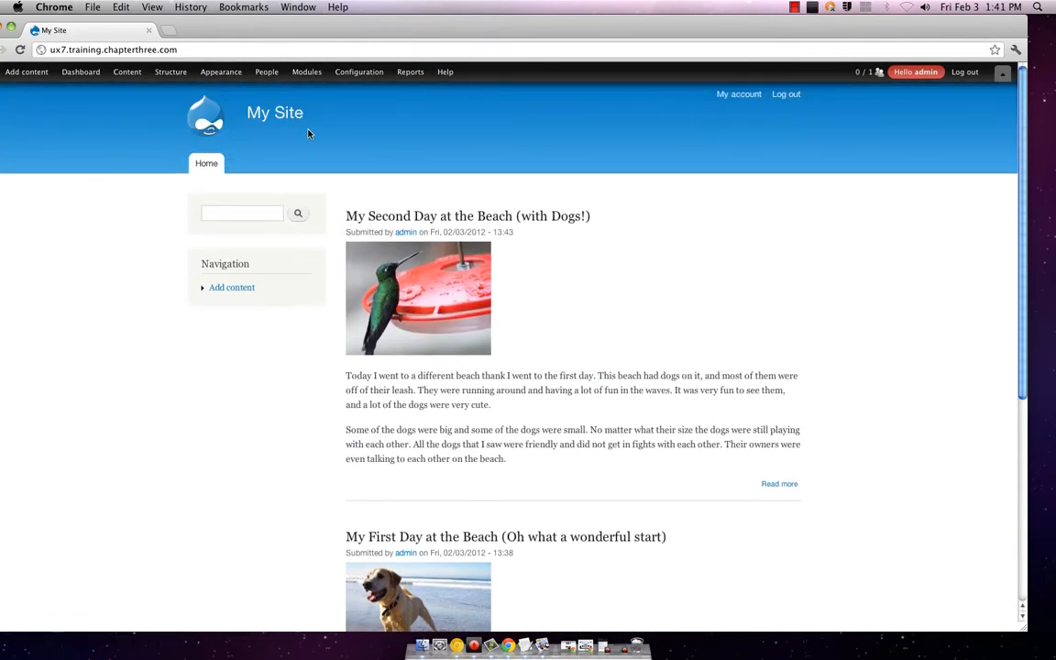
# Step: Start a new article and paste the last-day beach story from TextEdit into its body
pyautogui.click(26, 72)
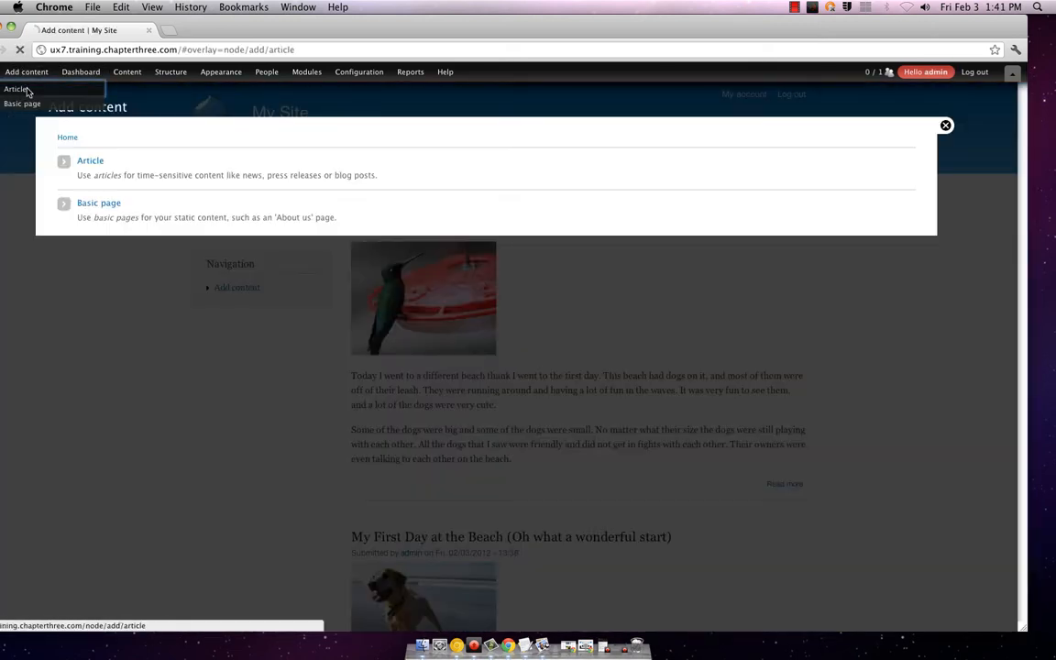
pyautogui.click(26, 88)
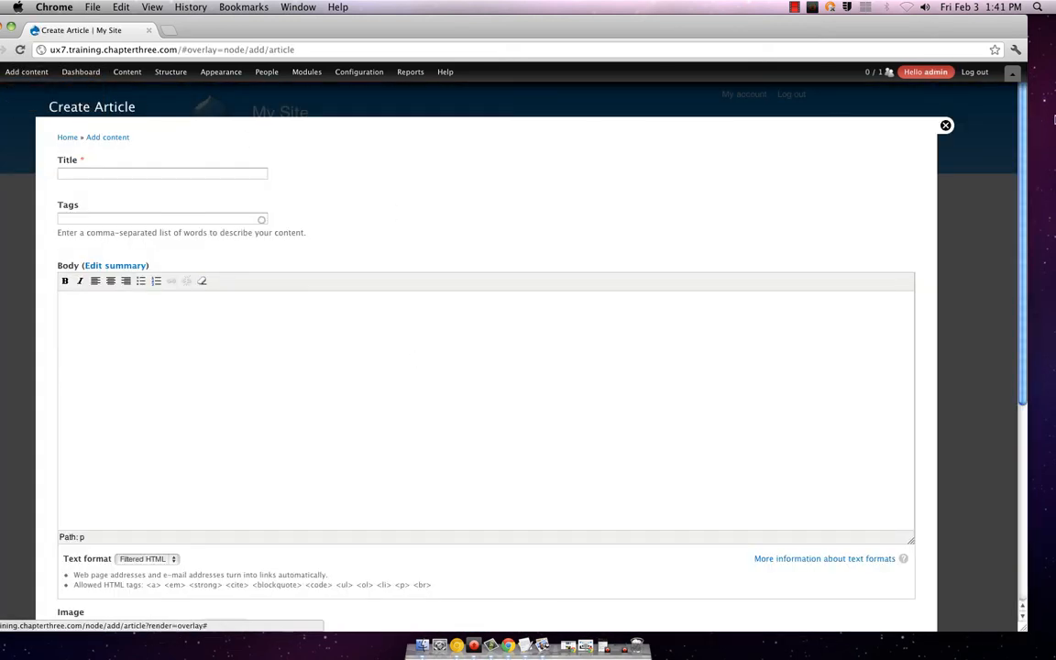
pyautogui.click(525, 645)
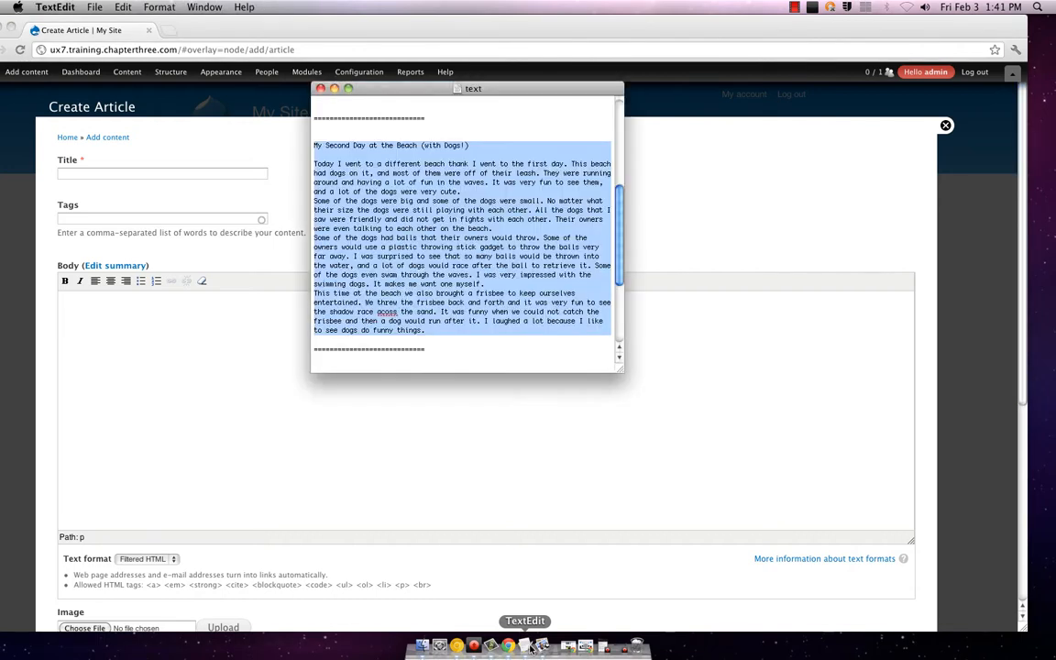
pyautogui.scroll(-5, 422, 241)
pyautogui.scroll(-3, 422, 241)
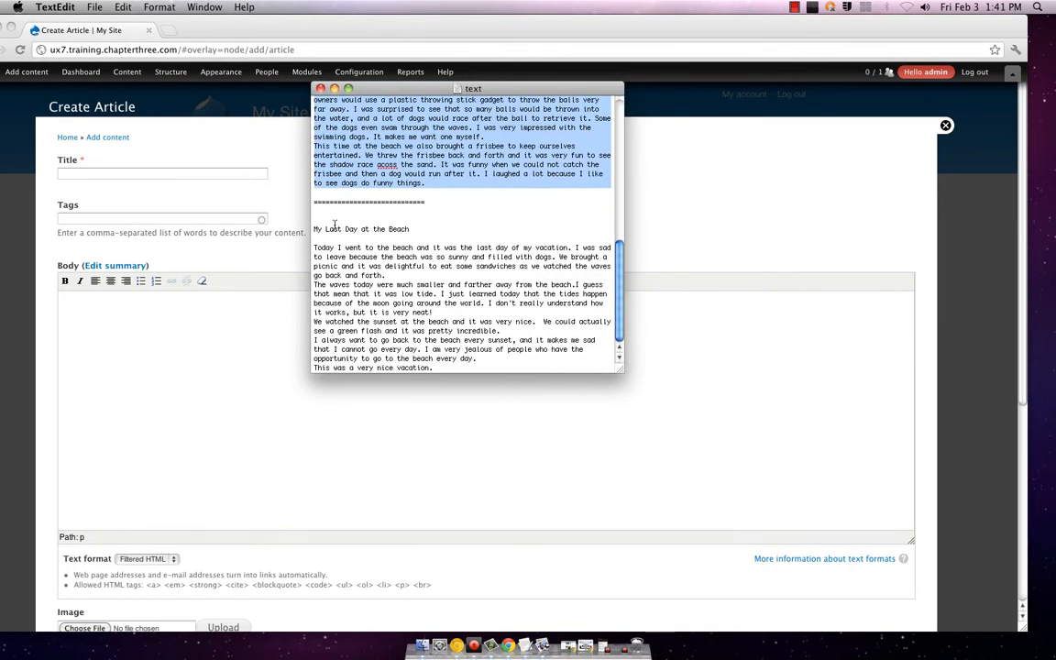
pyautogui.moveTo(313, 245); pyautogui.dragTo(587, 379)
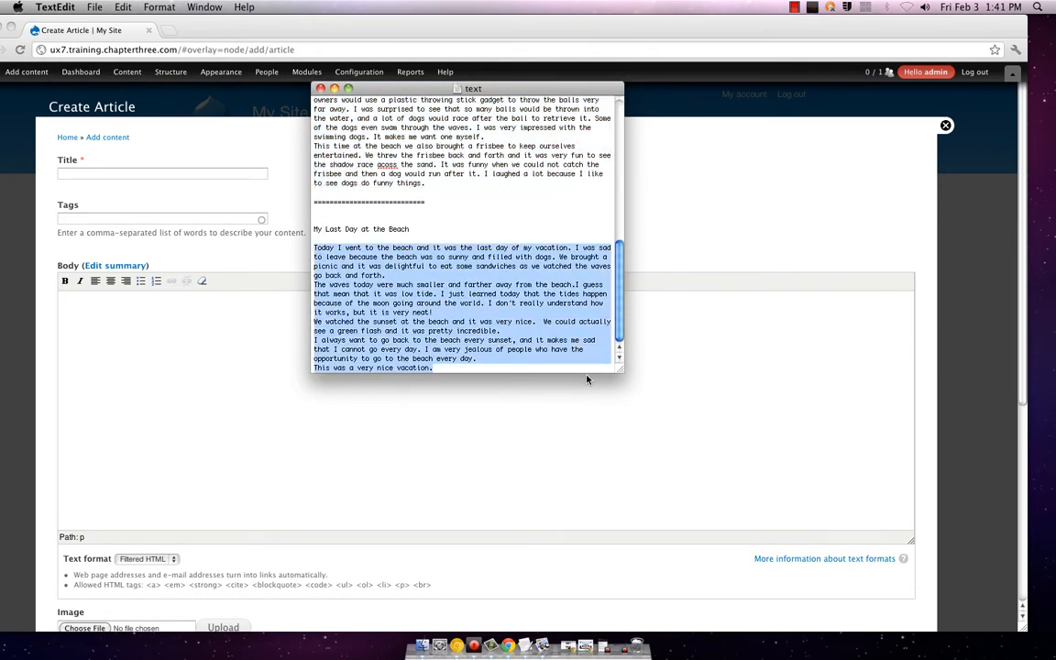
pyautogui.press('cmd+c')
pyautogui.click(416, 484)
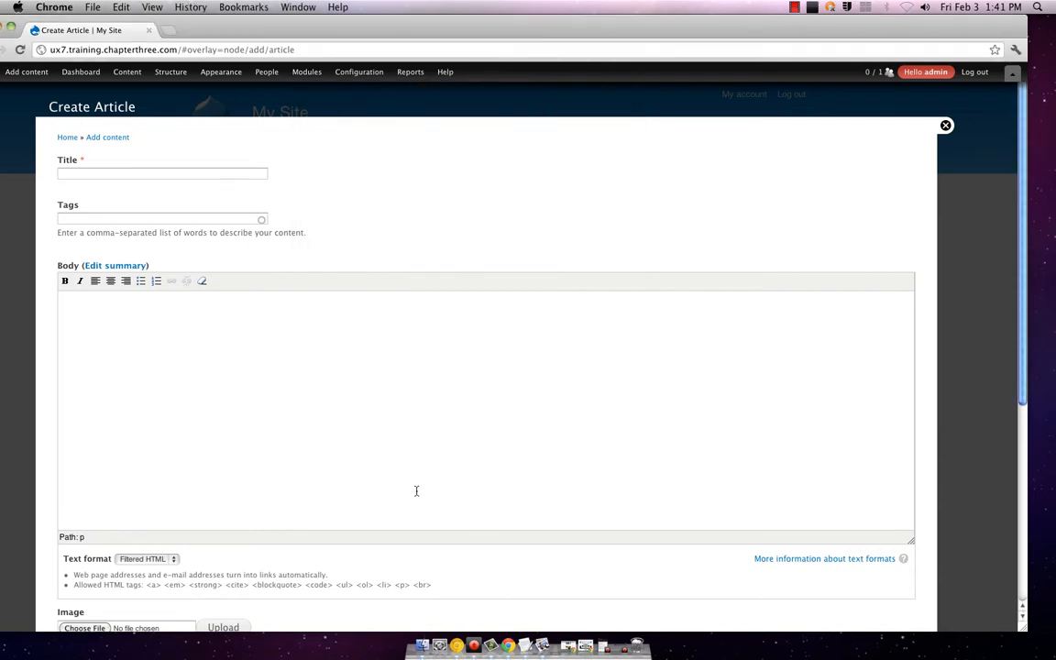
pyautogui.press('cmd+v')
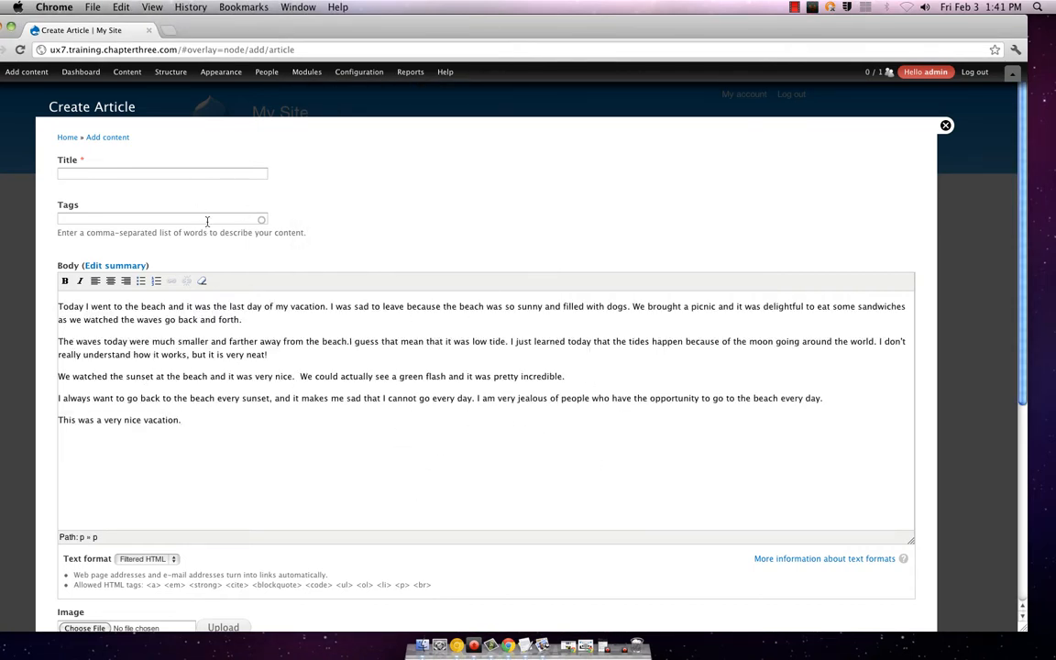
# Step: Title the article 'Last Day at the Beach' and add the tag 'vacation'
pyautogui.click(213, 175)
pyautogui.write('Las')
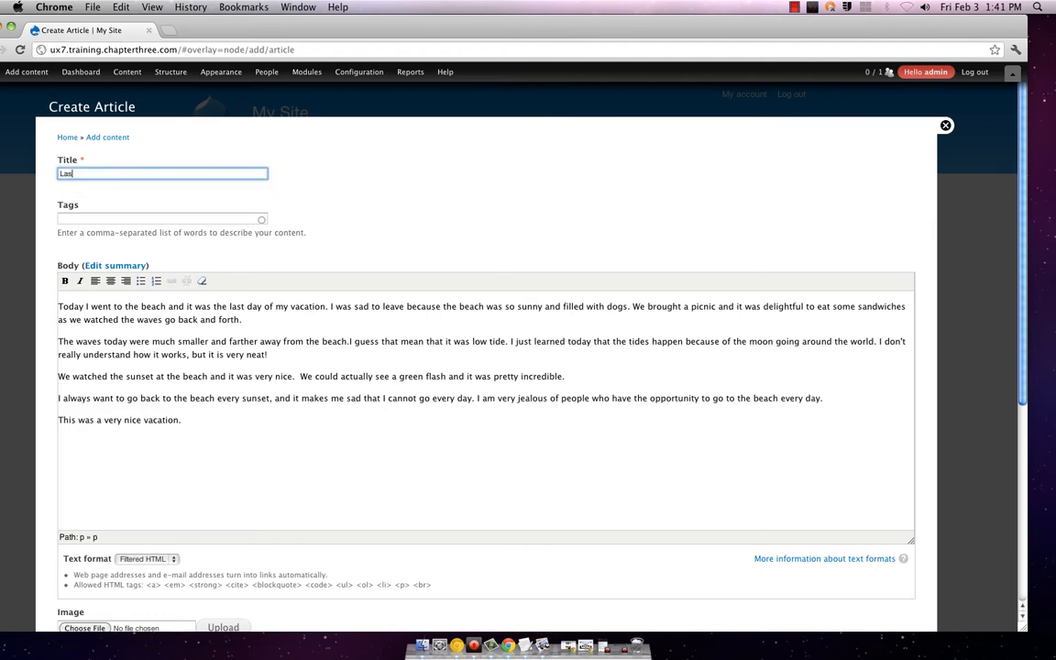
pyautogui.write('t Day at the Beach')
pyautogui.click(102, 220)
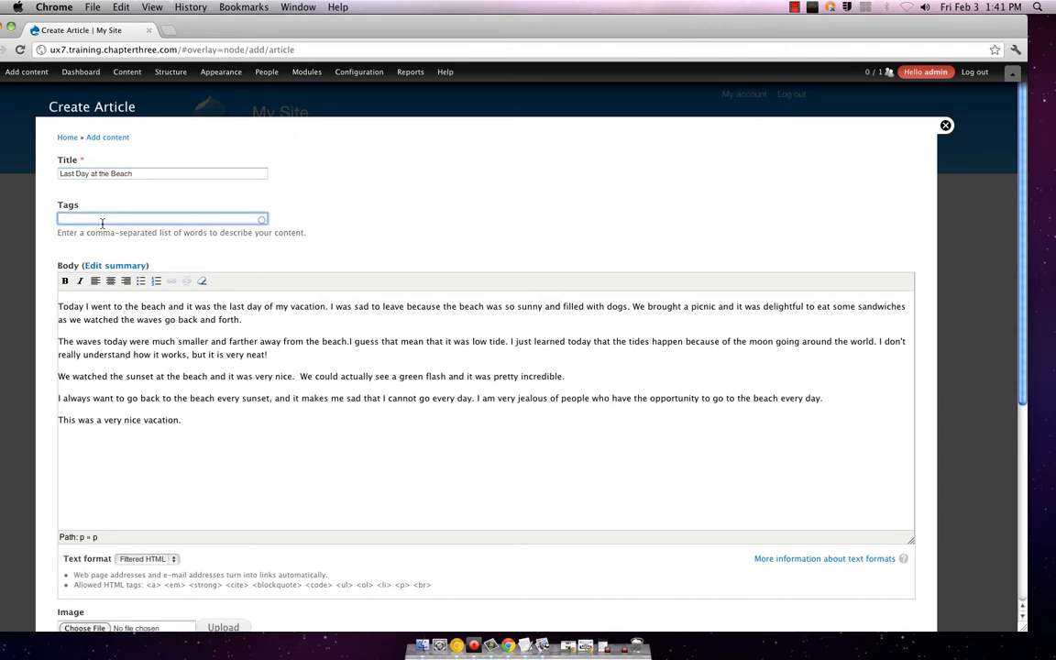
pyautogui.write('vacation')
pyautogui.scroll(-5, 309, 342)
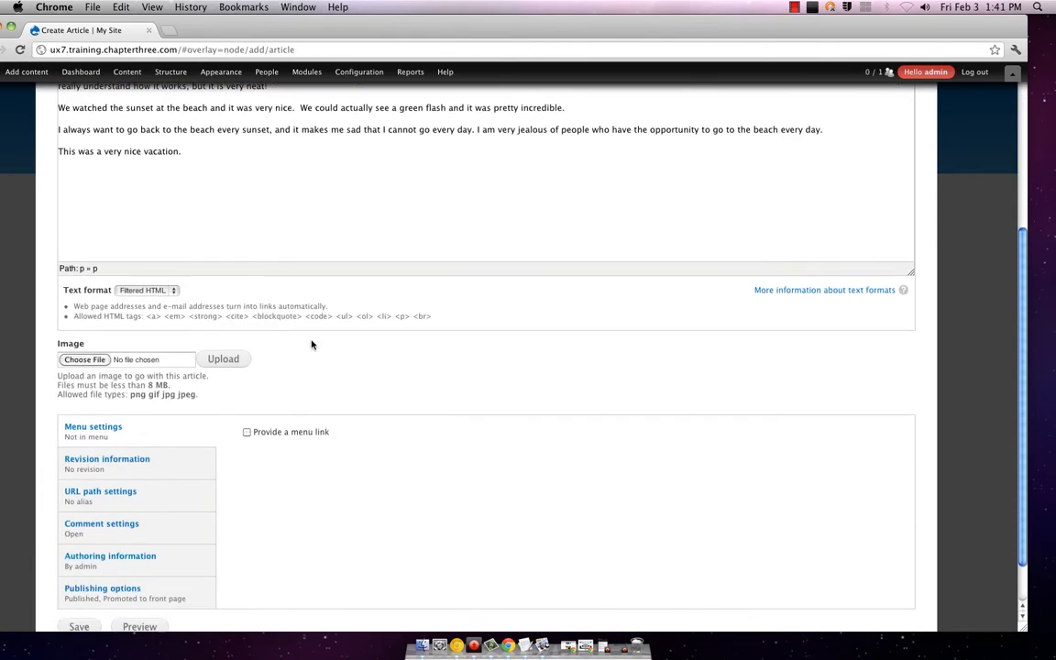
# Step: Fill the article's Tags field with 'vacation, dogs, beach, sun, sand'
pyautogui.scroll(5, 311, 344)
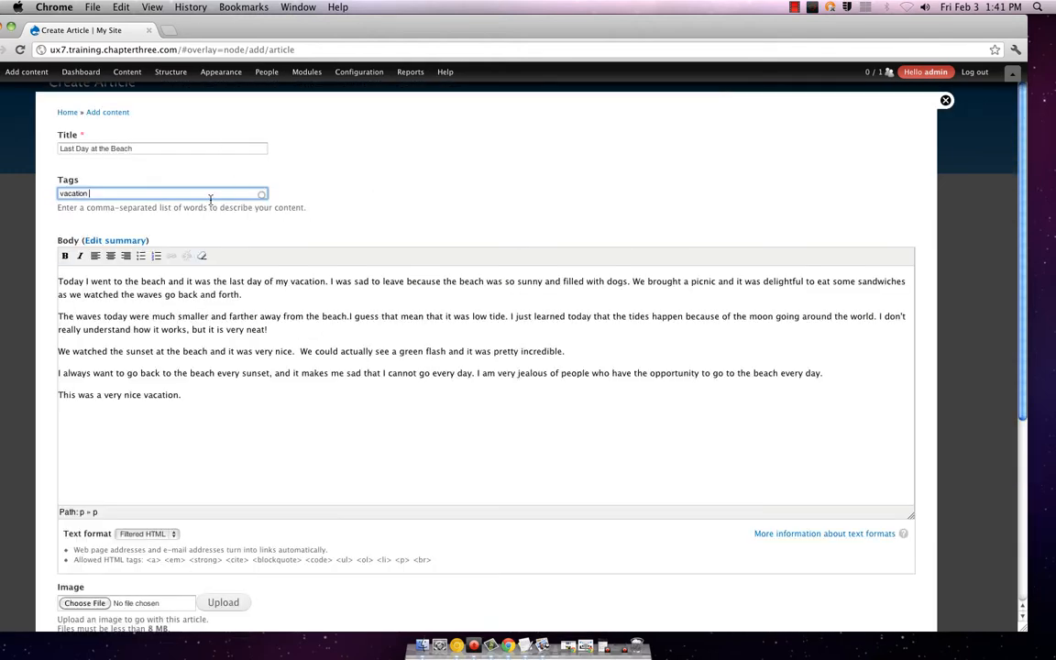
pyautogui.write(',')
pyautogui.write('dogs,')
pyautogui.write(', sun, sand')
pyautogui.scroll(-5, 126, 381)
# Step: Pick sunset.jpg from the file chooser and upload it as the article image
pyautogui.click(106, 404)
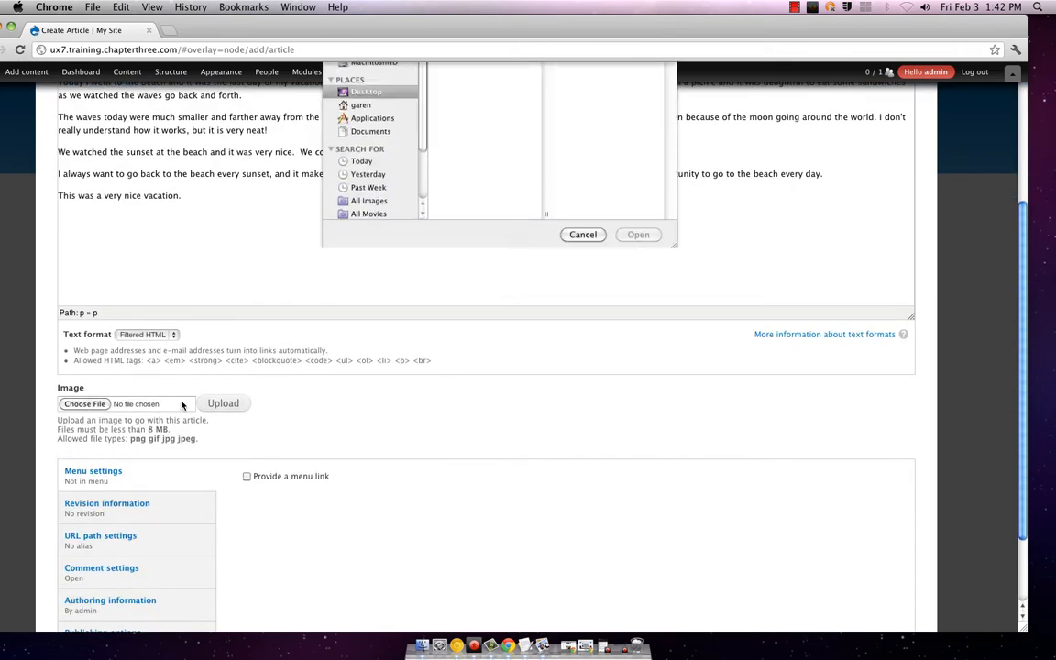
pyautogui.click(473, 120)
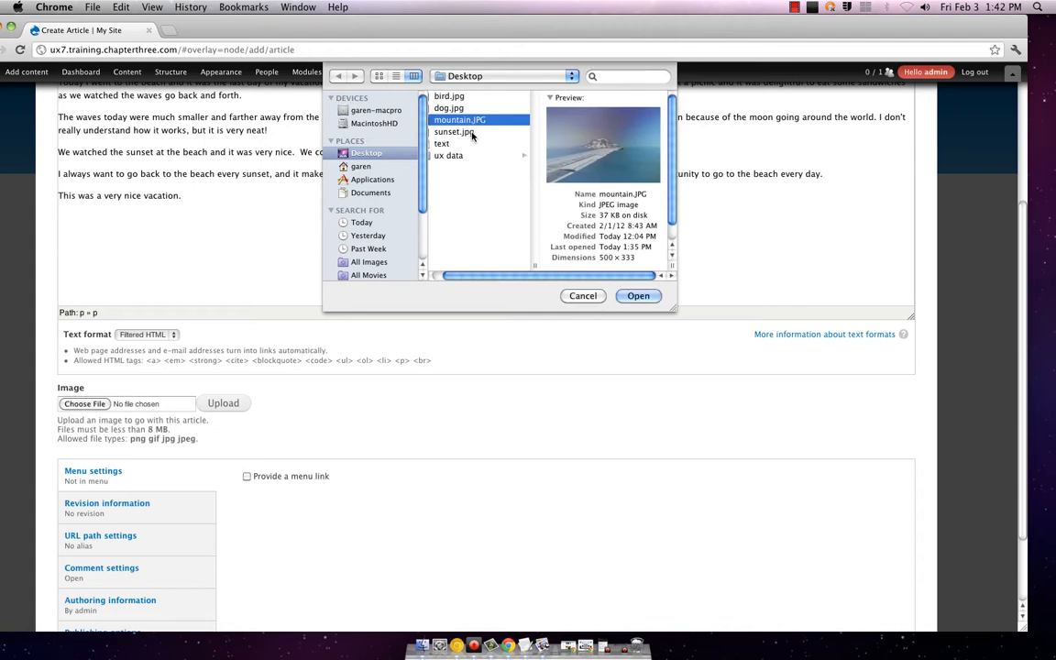
pyautogui.click(469, 132)
pyautogui.click(654, 303)
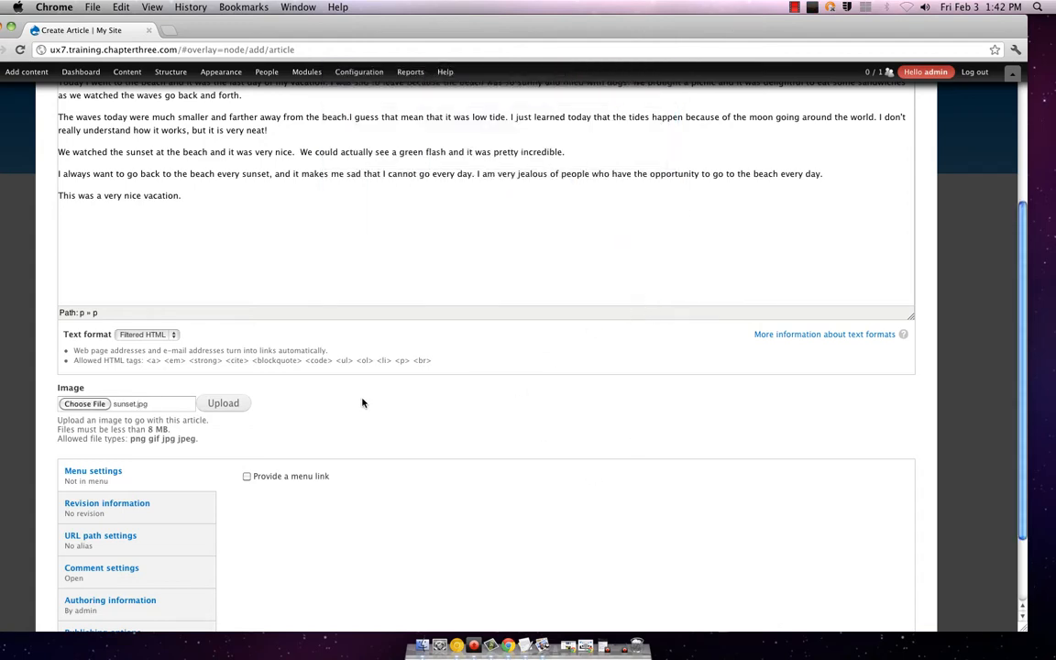
pyautogui.scroll(-3, 326, 356)
pyautogui.click(222, 303)
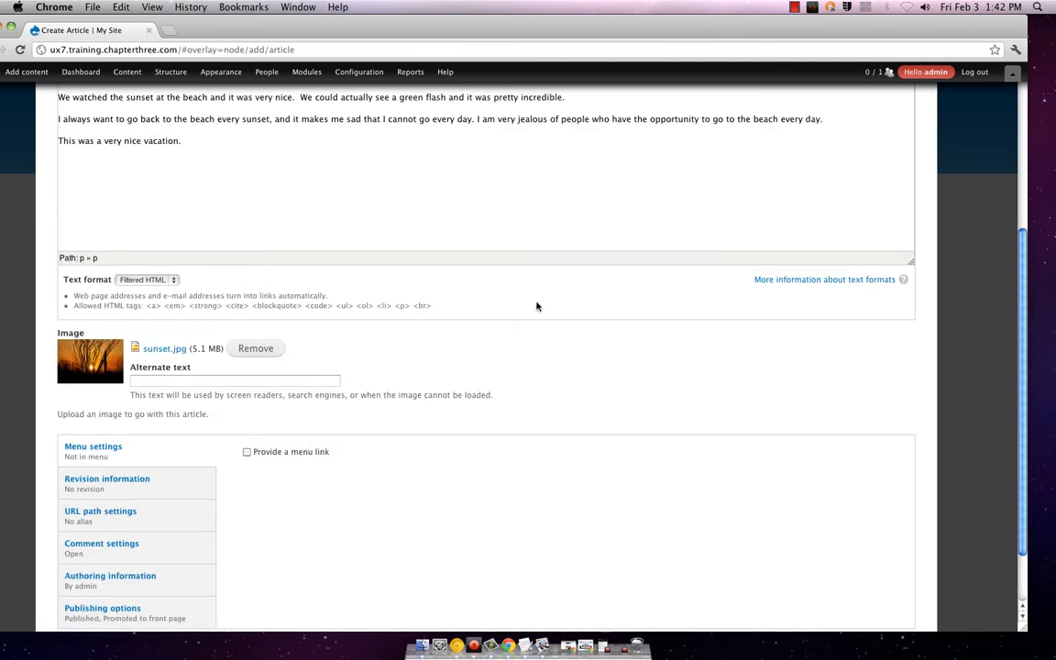
# Step: Look over the alternate text note, then save the Last Day at the Beach article
pyautogui.scroll(1, 485, 348)
pyautogui.moveTo(190, 428); pyautogui.dragTo(438, 443)
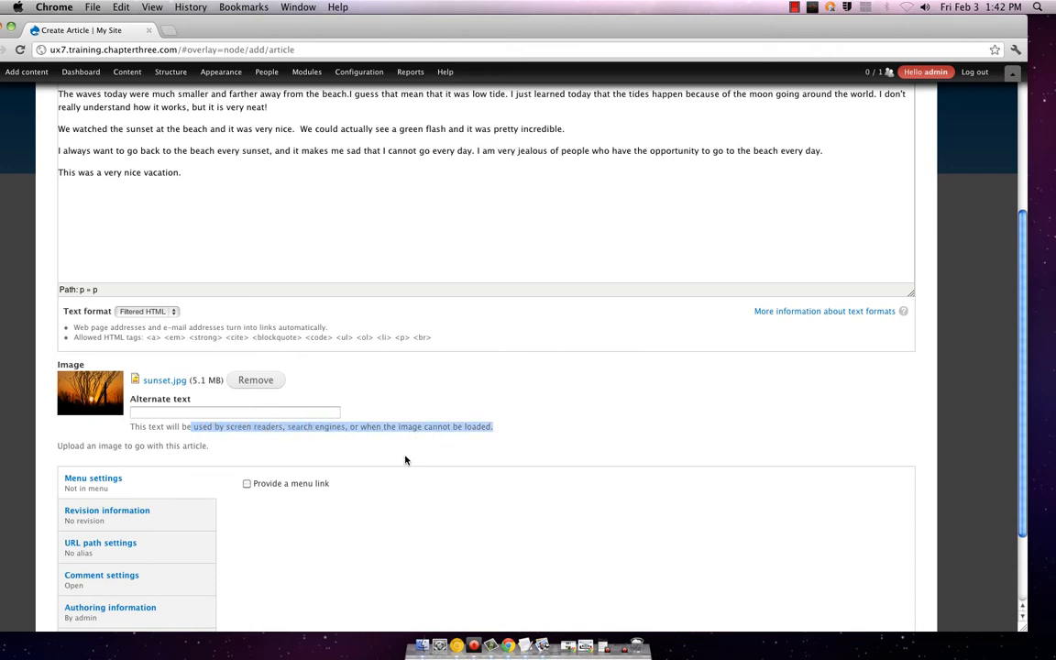
pyautogui.scroll(-3, 406, 460)
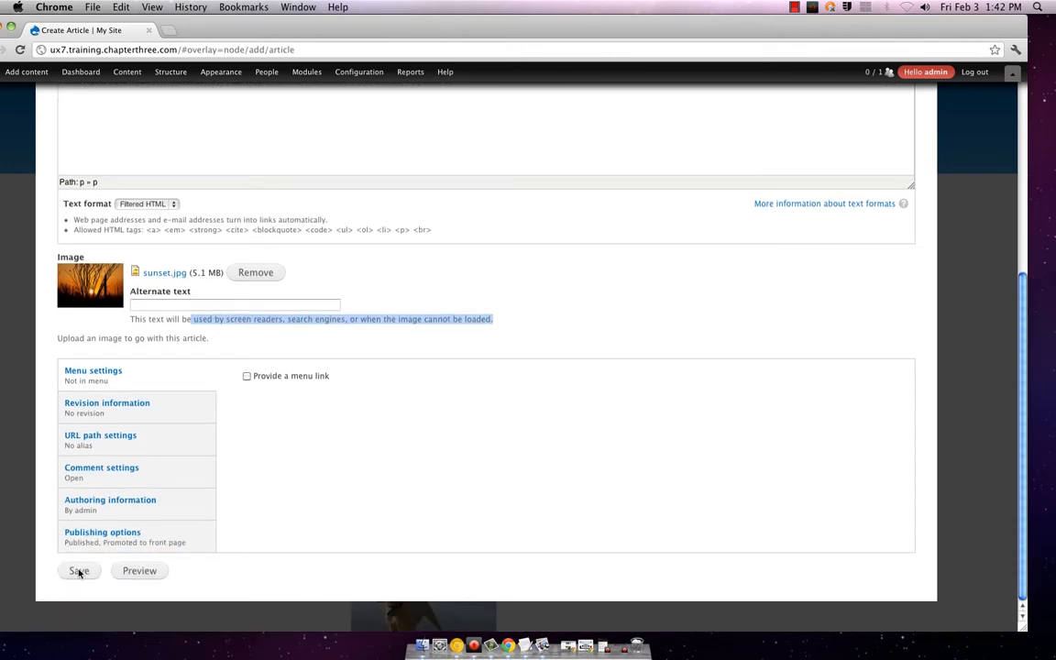
pyautogui.tripleClick(172, 318)
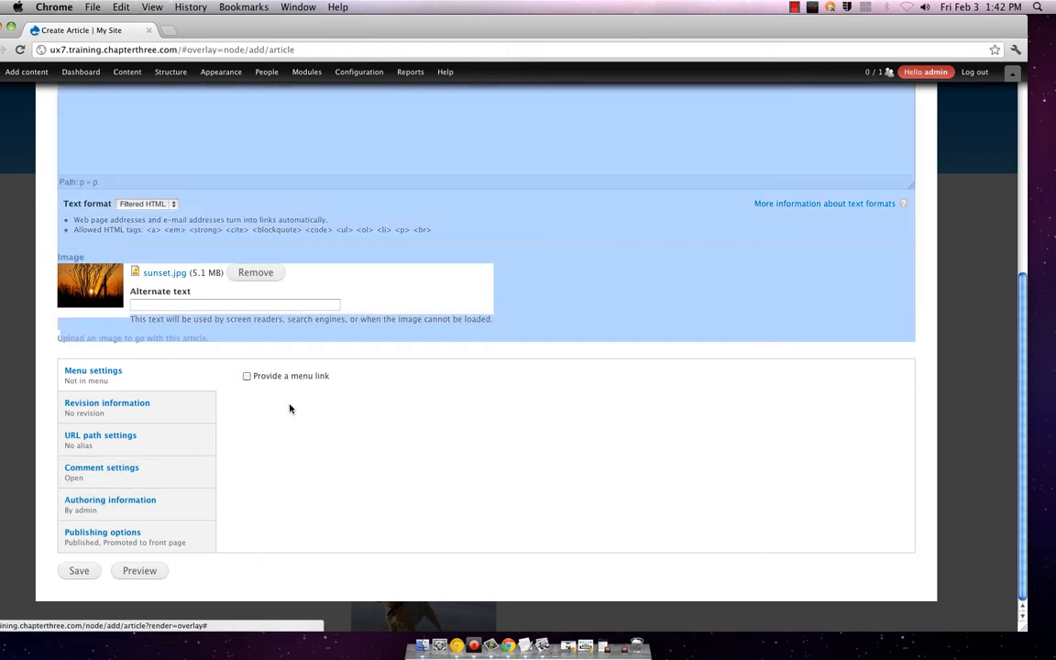
pyautogui.click(449, 339)
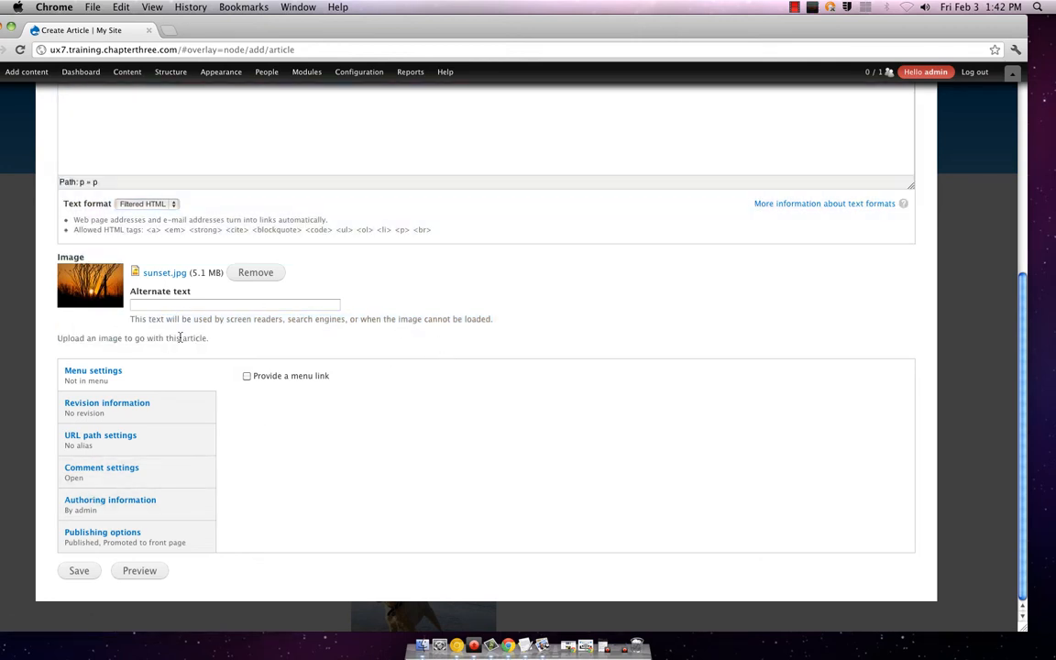
pyautogui.click(78, 571)
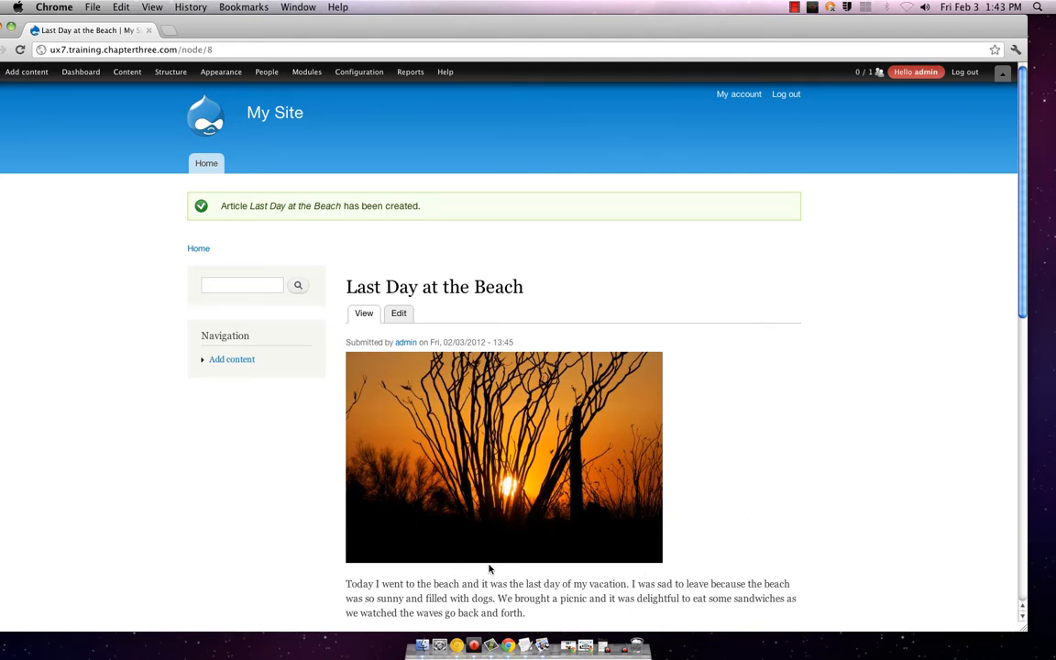
# Step: Scroll the saved Last Day at the Beach page to check its sunset photo, story and five tags
pyautogui.scroll(-5, 596, 391)
pyautogui.scroll(-10, 596, 391)
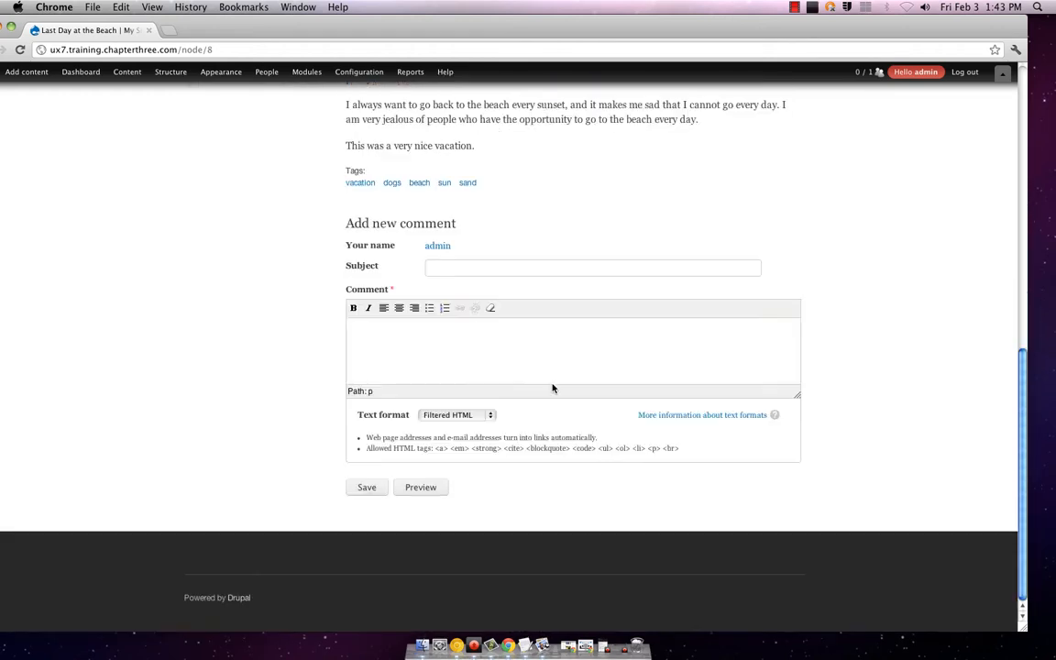
pyautogui.scroll(15, 554, 388)
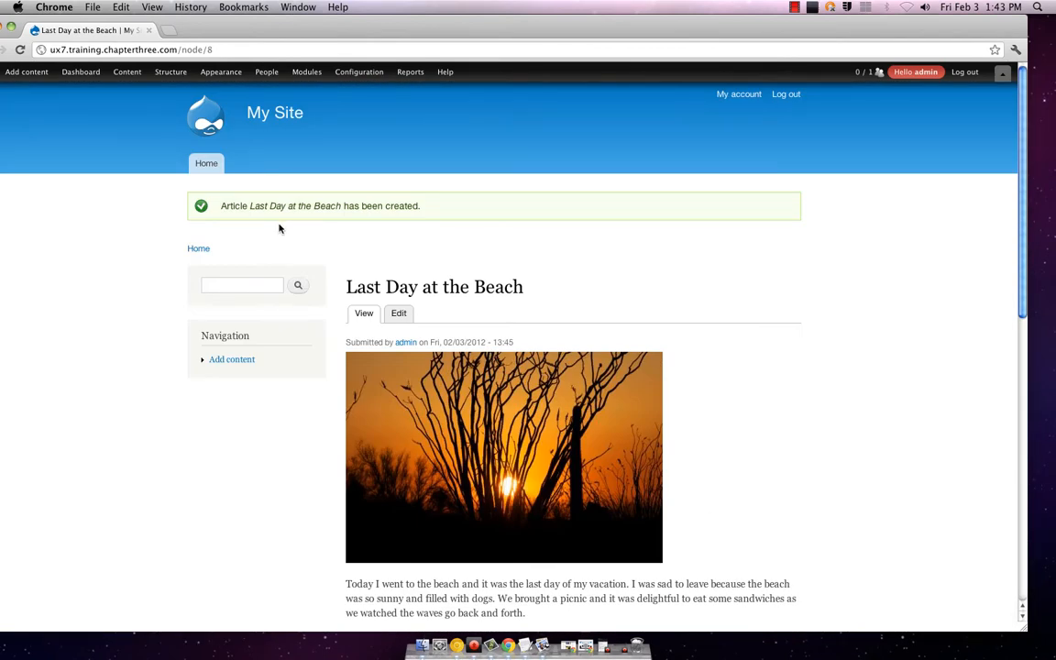
# Step: Go to the front page and toggle the edit/delete shortcuts on the top post
pyautogui.click(203, 165)
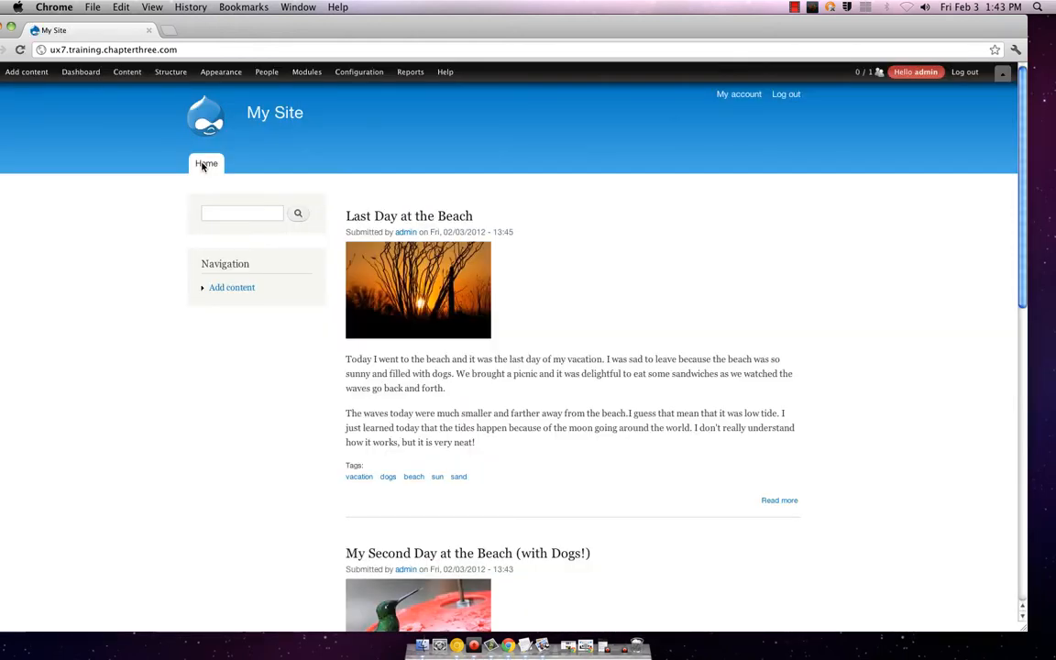
pyautogui.scroll(-2, 626, 203)
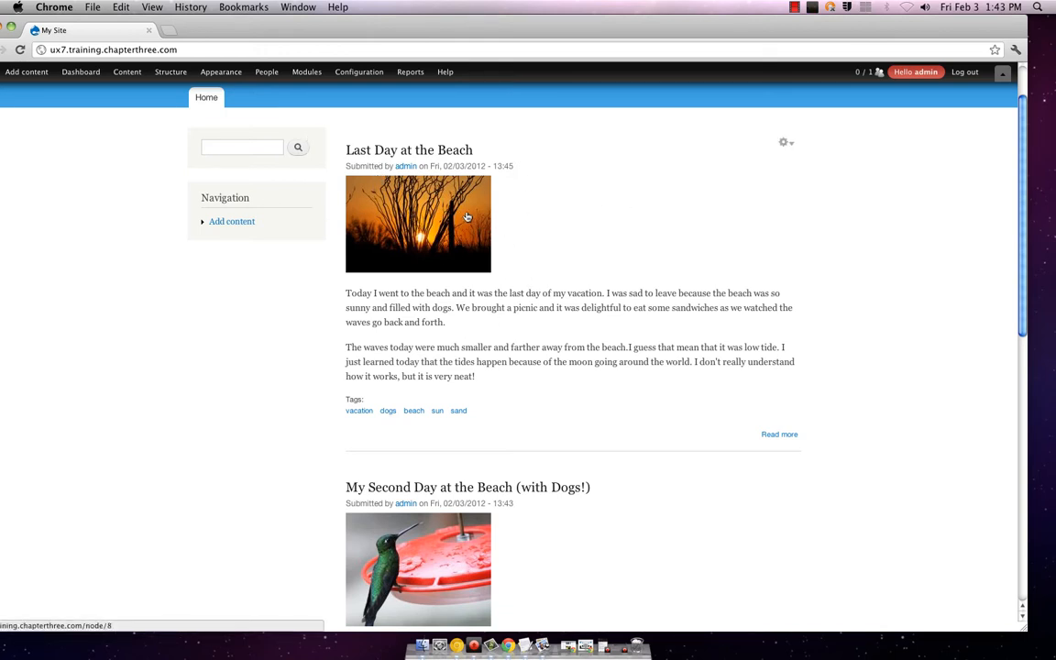
pyautogui.click(790, 145)
pyautogui.click(792, 145)
# Step: Browse the three beach articles and show the edit/delete shortcuts for Last Day at the Beach
pyautogui.scroll(2, 895, 172)
pyautogui.scroll(-5, 886, 178)
pyautogui.scroll(-4, 886, 183)
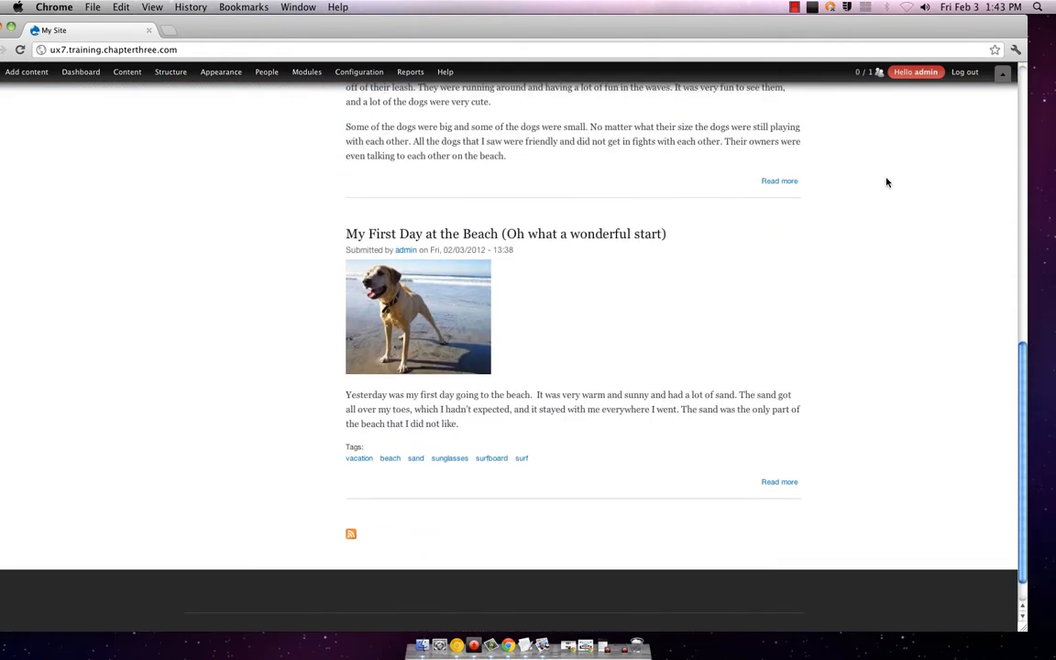
pyautogui.scroll(3, 799, 298)
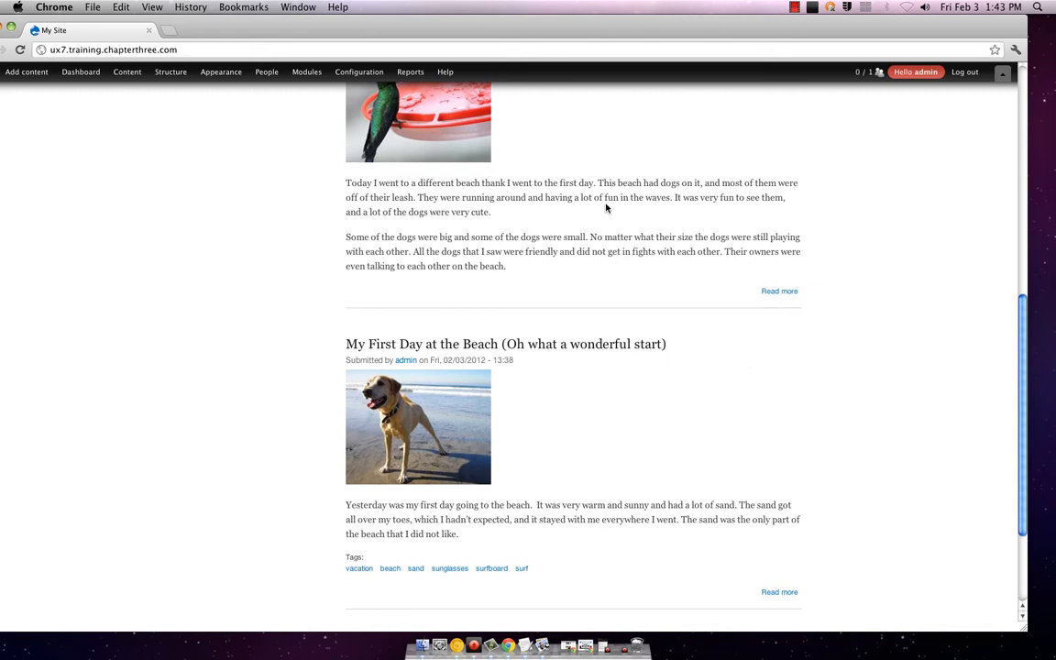
pyautogui.scroll(3, 608, 285)
pyautogui.scroll(10, 607, 285)
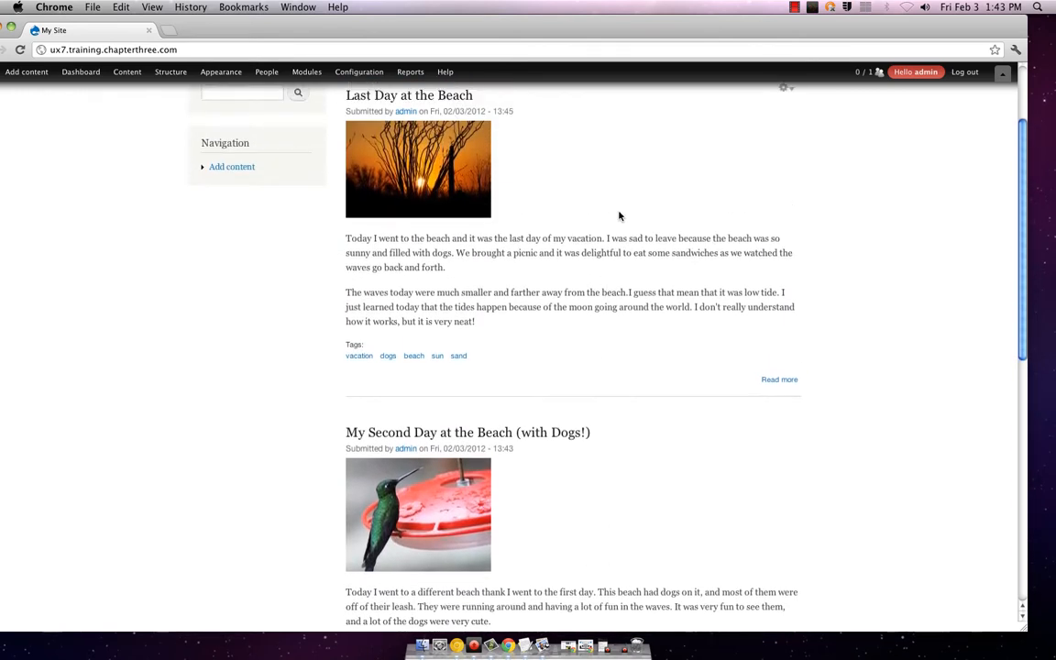
pyautogui.click(785, 209)
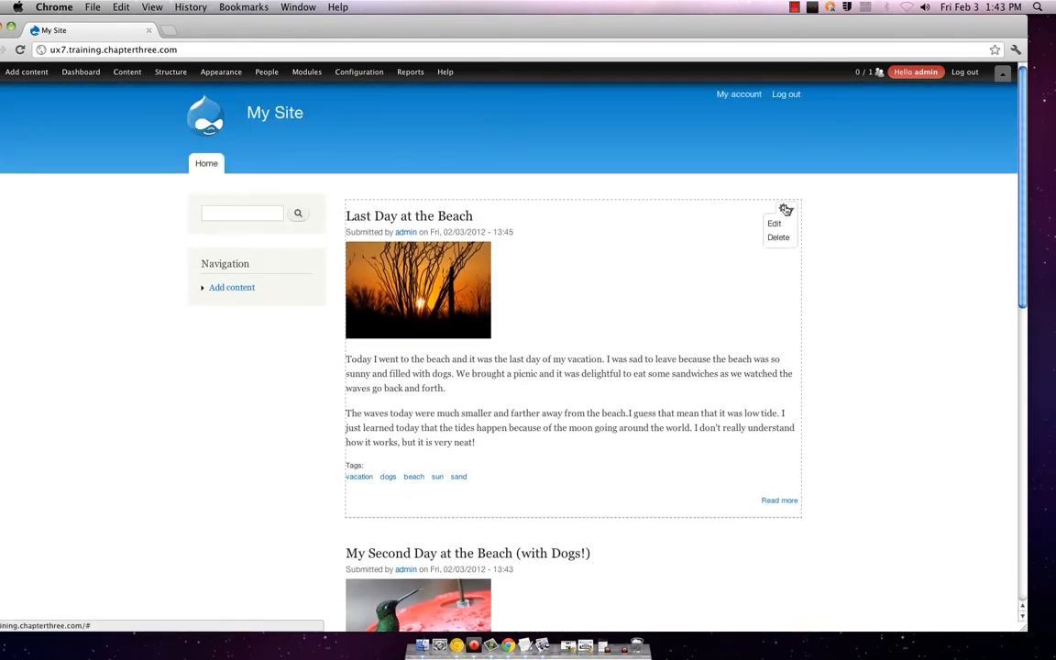
pyautogui.scroll(-4, 666, 353)
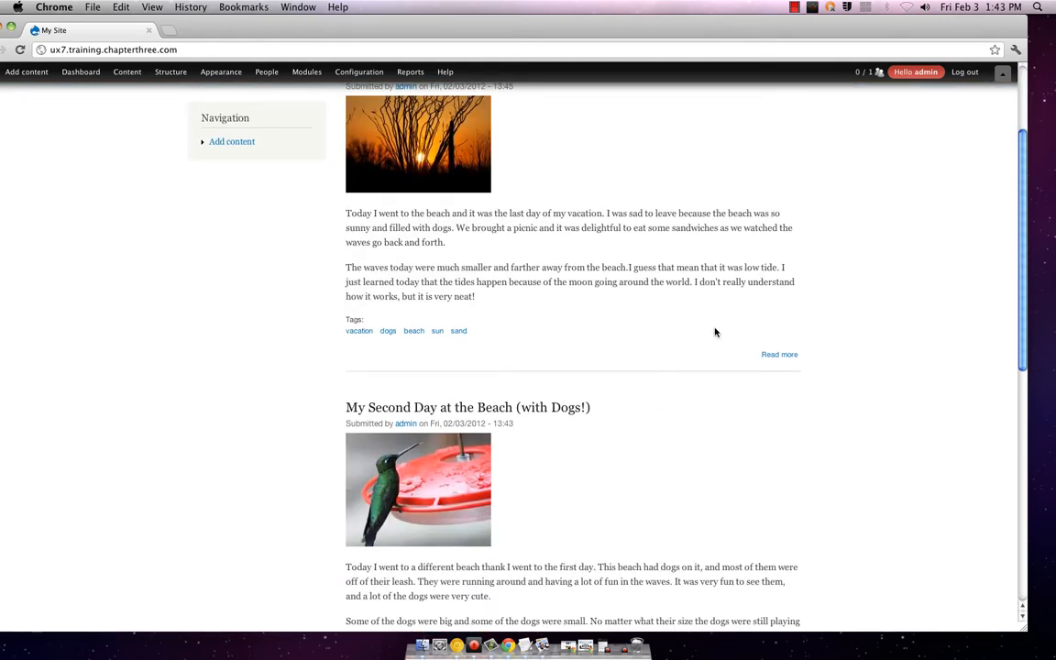
pyautogui.scroll(-10, 715, 332)
pyautogui.scroll(6, 713, 330)
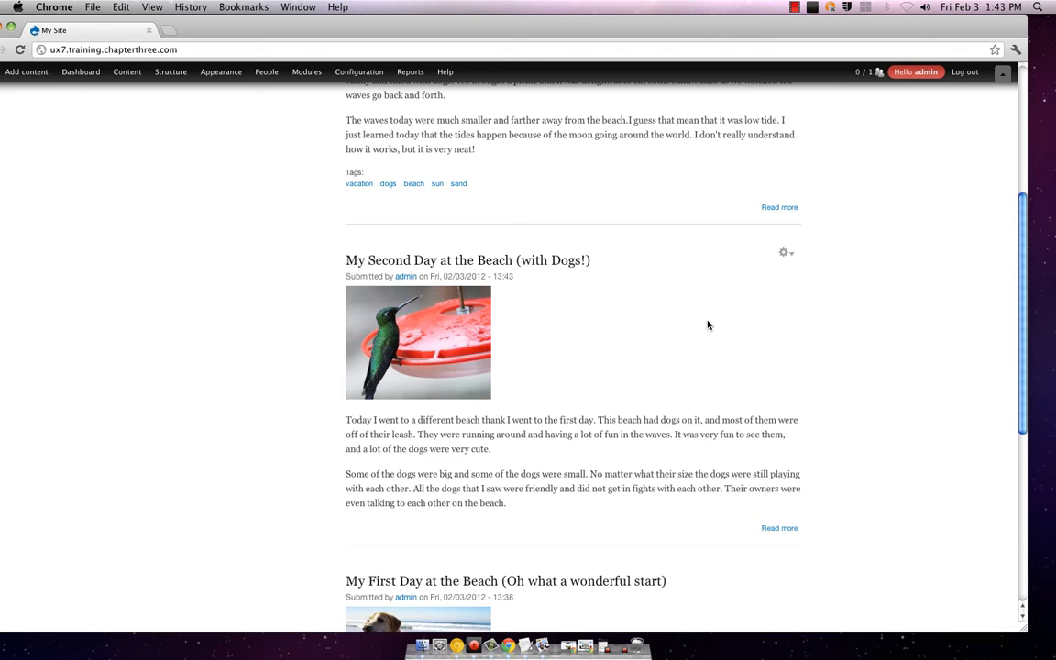
pyautogui.scroll(7, 713, 322)
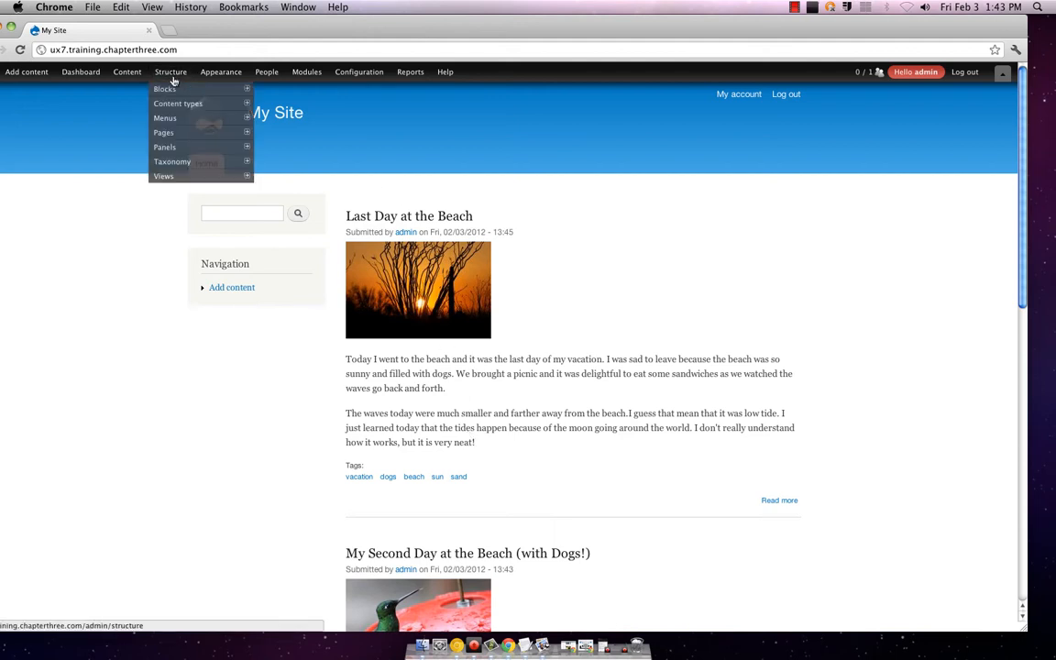
pyautogui.moveTo(177, 77)
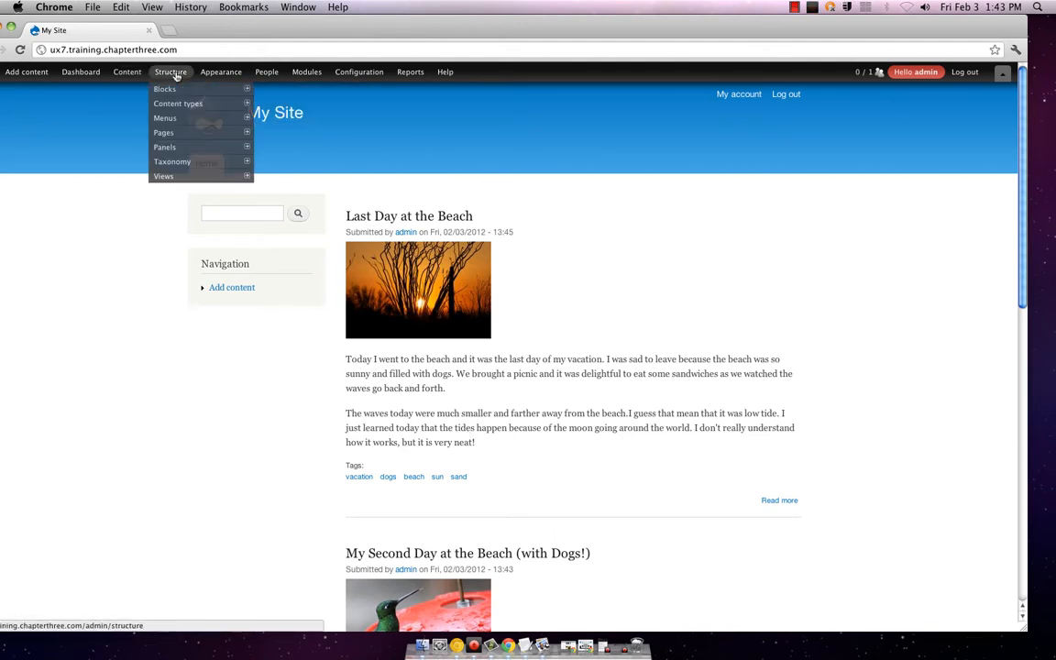
pyautogui.moveTo(128, 74)
pyautogui.moveTo(287, 33); pyautogui.dragTo(312, 28)
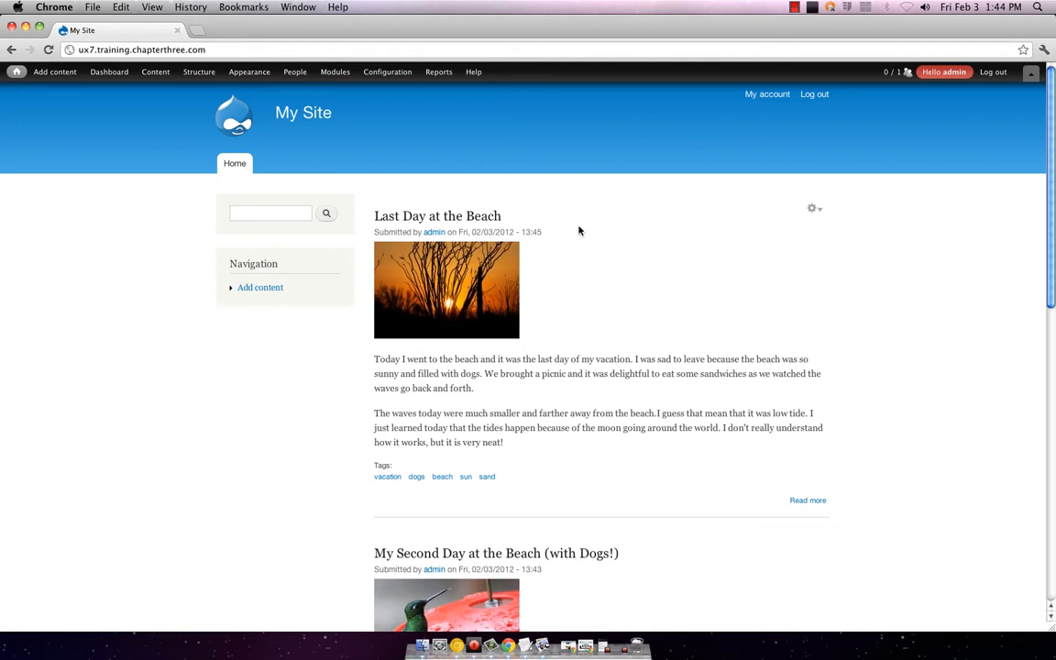
pyautogui.moveTo(55, 76)
pyautogui.moveTo(15, 73)
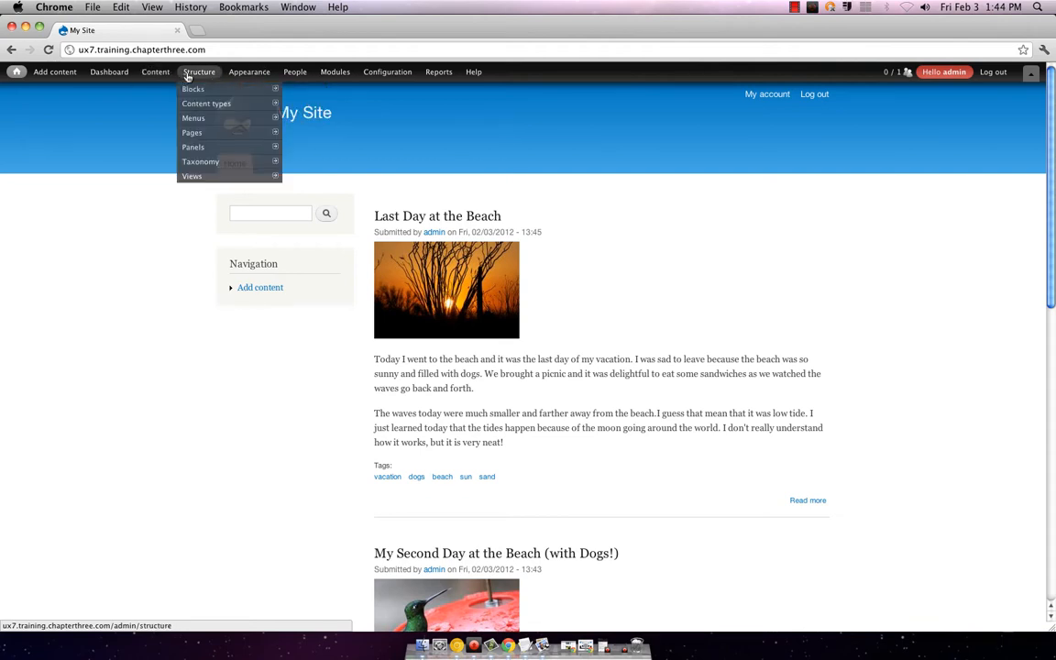
pyautogui.moveTo(226, 75)
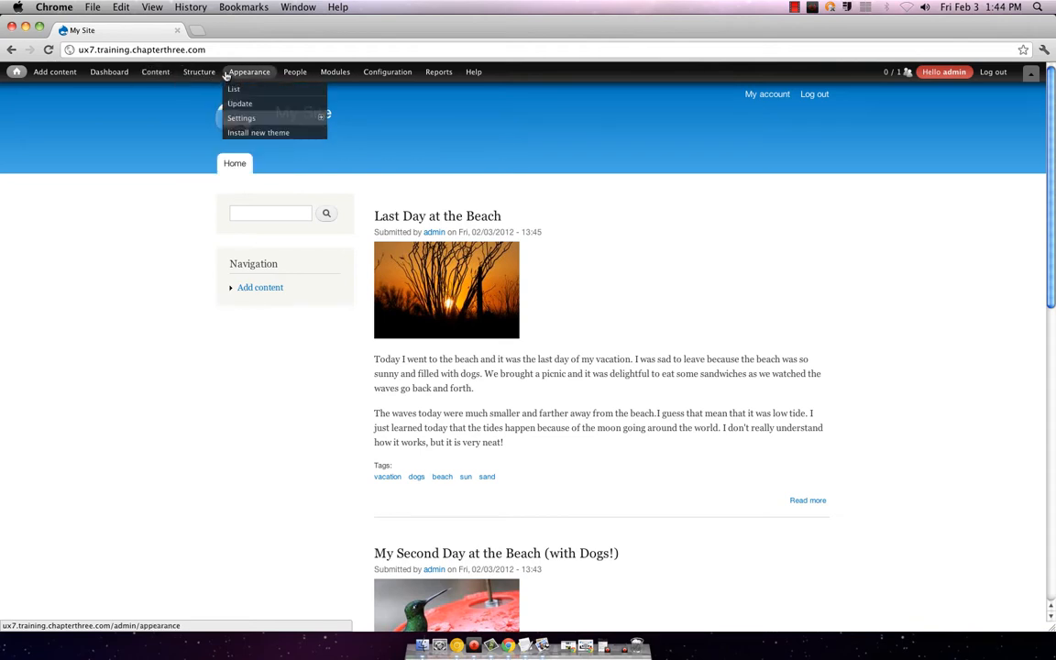
pyautogui.moveTo(253, 125)
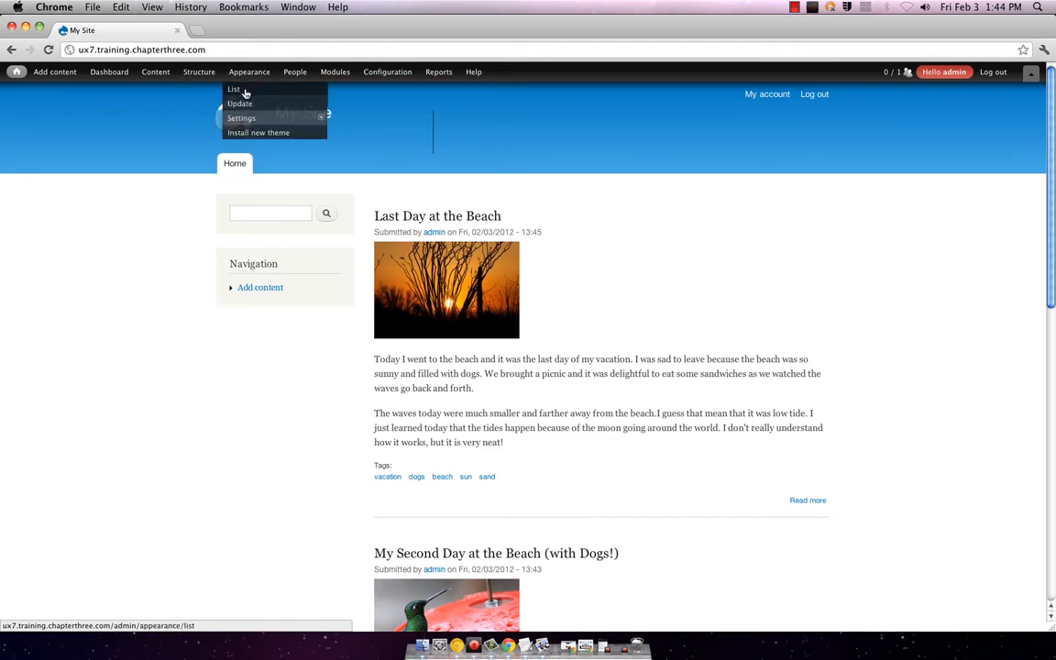
# Step: Open Appearance > List and review the themes: Bartik default, Seven enabled, Garland and Stark disabled
pyautogui.click(235, 89)
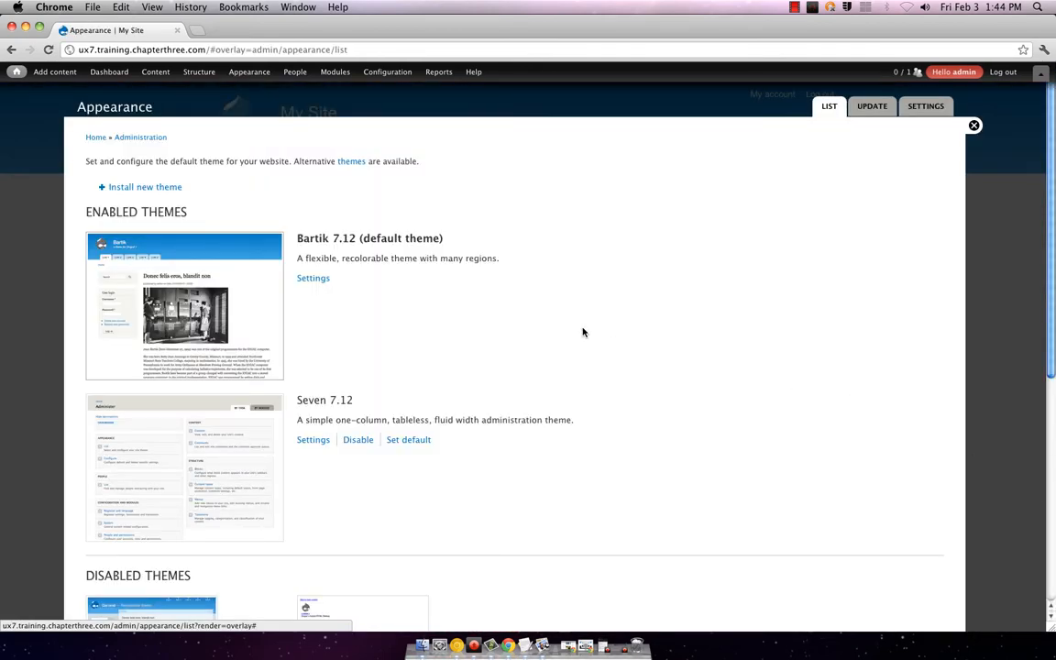
pyautogui.scroll(-8, 583, 332)
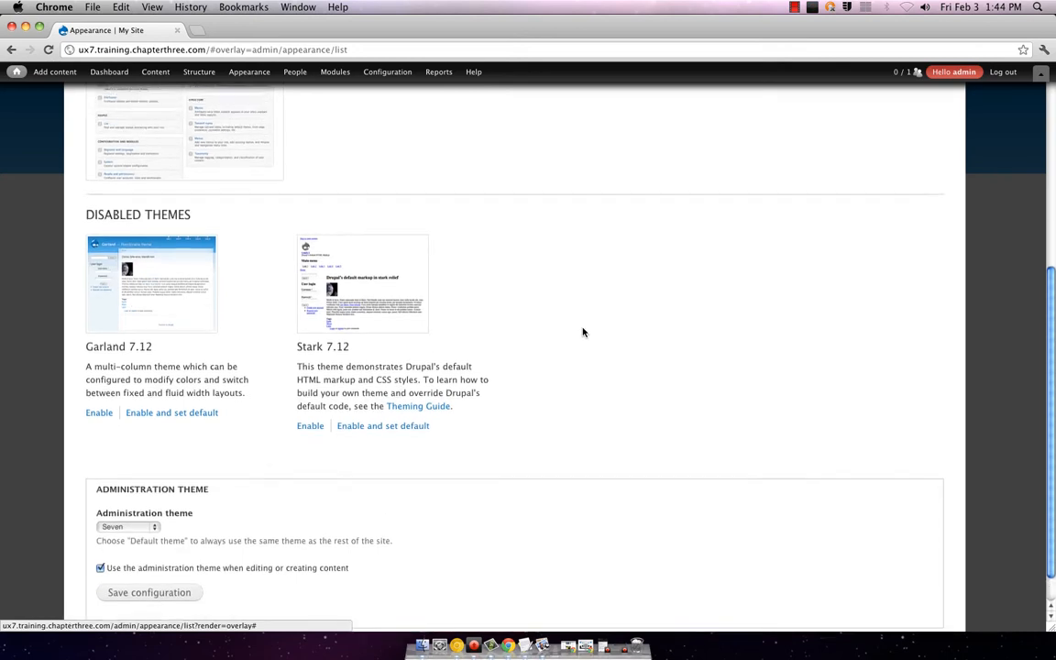
pyautogui.scroll(5, 583, 331)
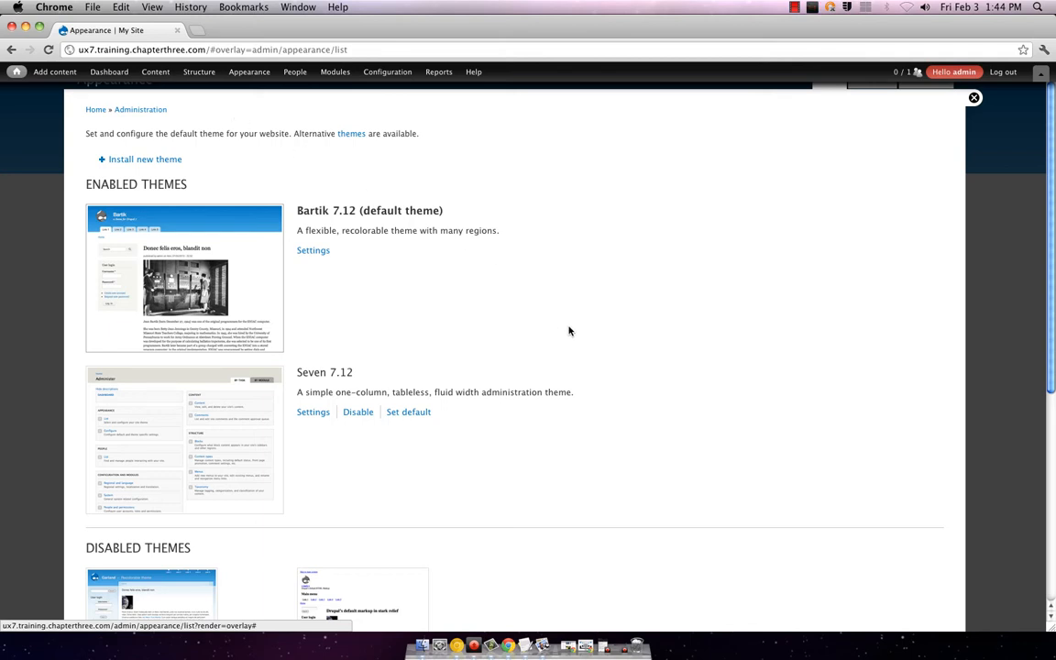
pyautogui.scroll(-5, 568, 331)
pyautogui.moveTo(252, 81)
pyautogui.scroll(3, 252, 86)
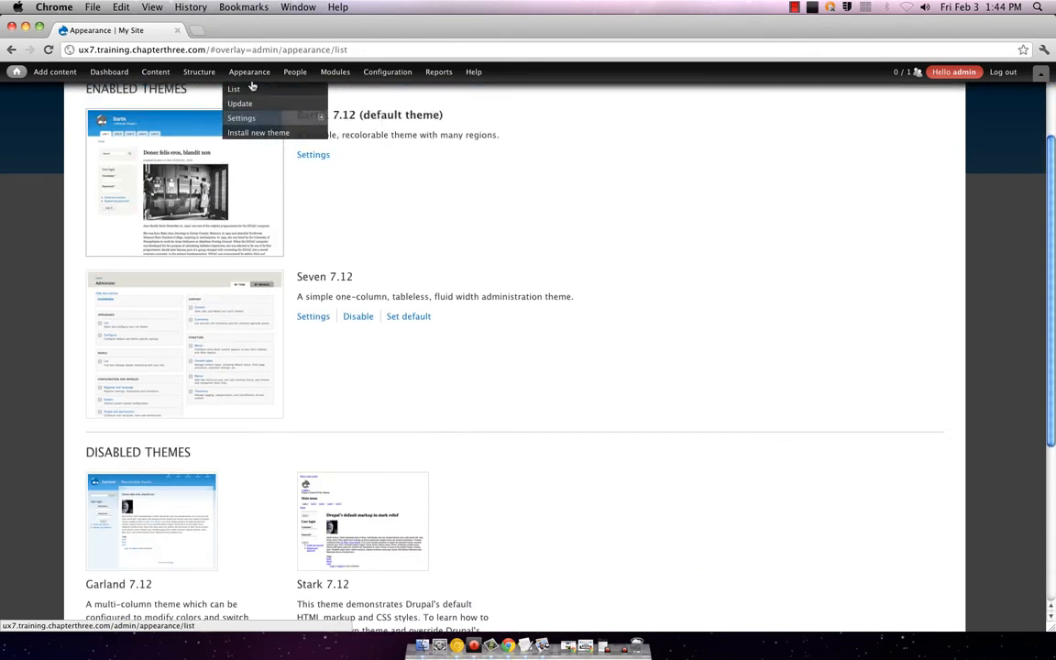
pyautogui.scroll(3, 360, 254)
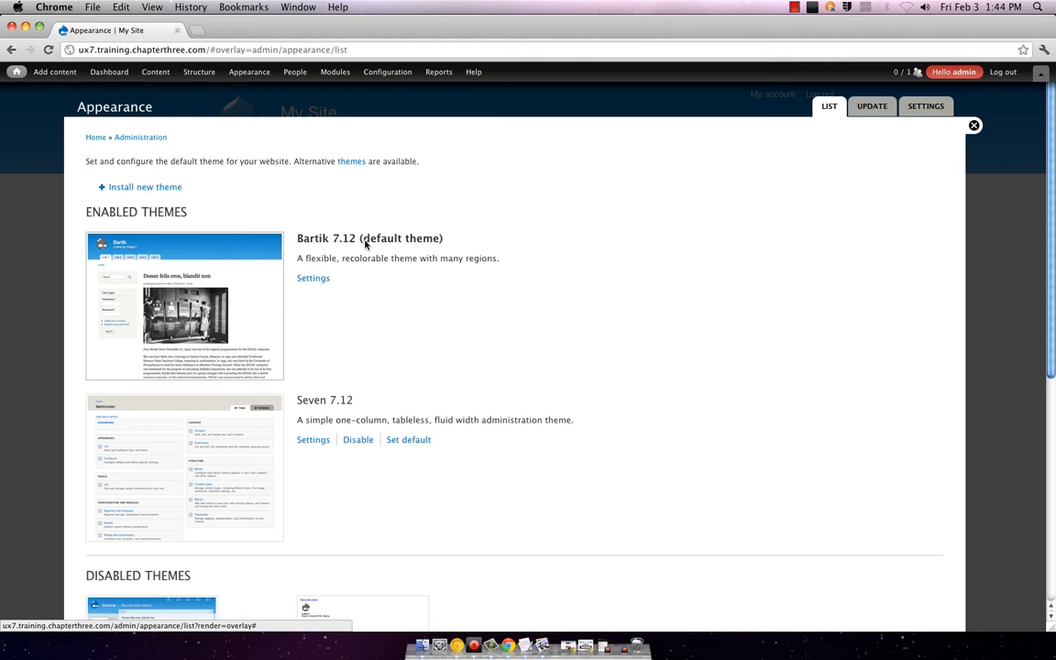
pyautogui.scroll(-1, 453, 265)
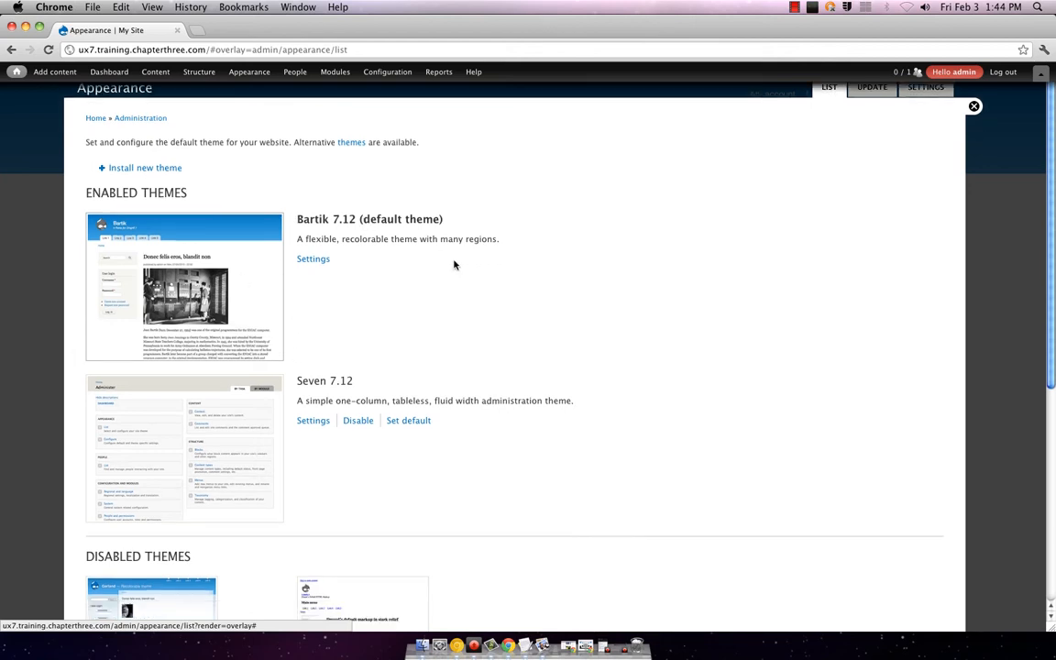
pyautogui.scroll(-3, 453, 264)
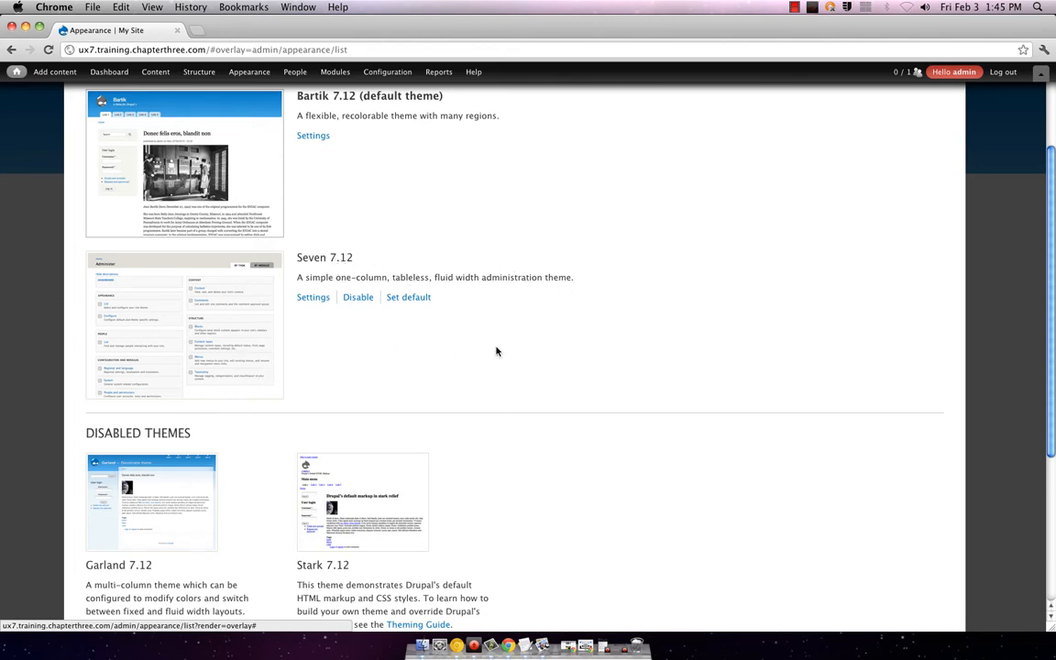
pyautogui.scroll(-3, 495, 351)
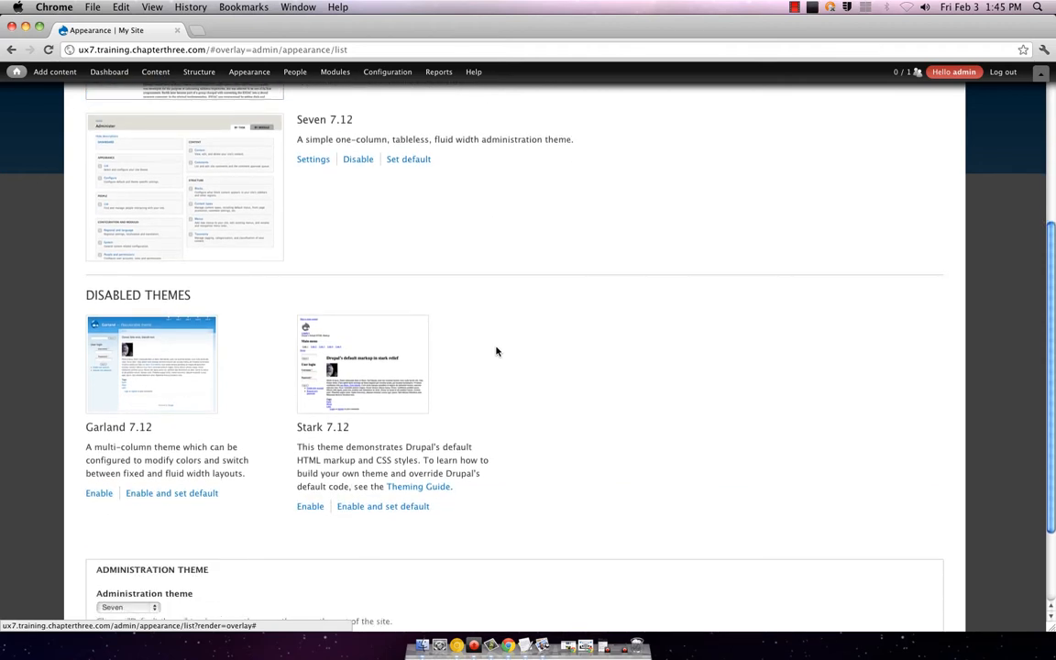
pyautogui.scroll(-3, 496, 351)
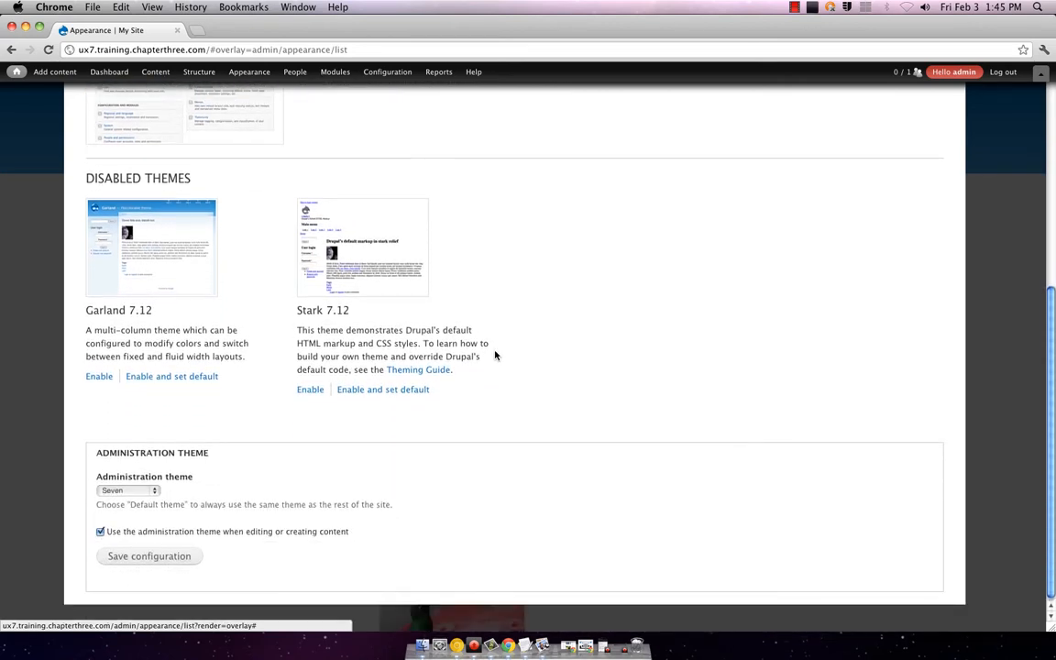
pyautogui.scroll(9, 495, 355)
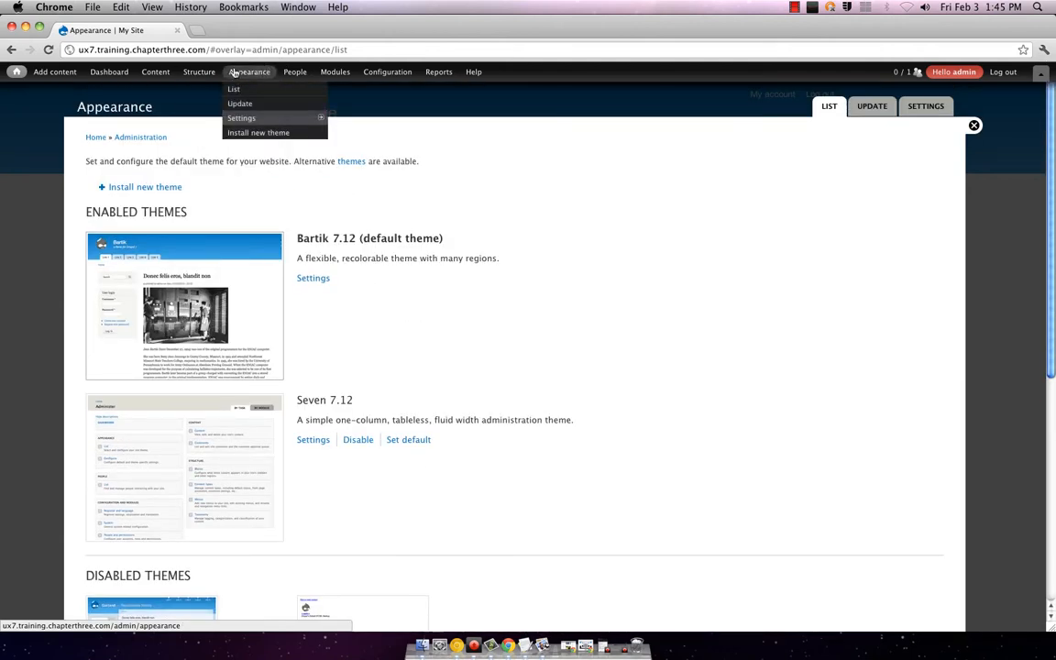
pyautogui.moveTo(198, 72)
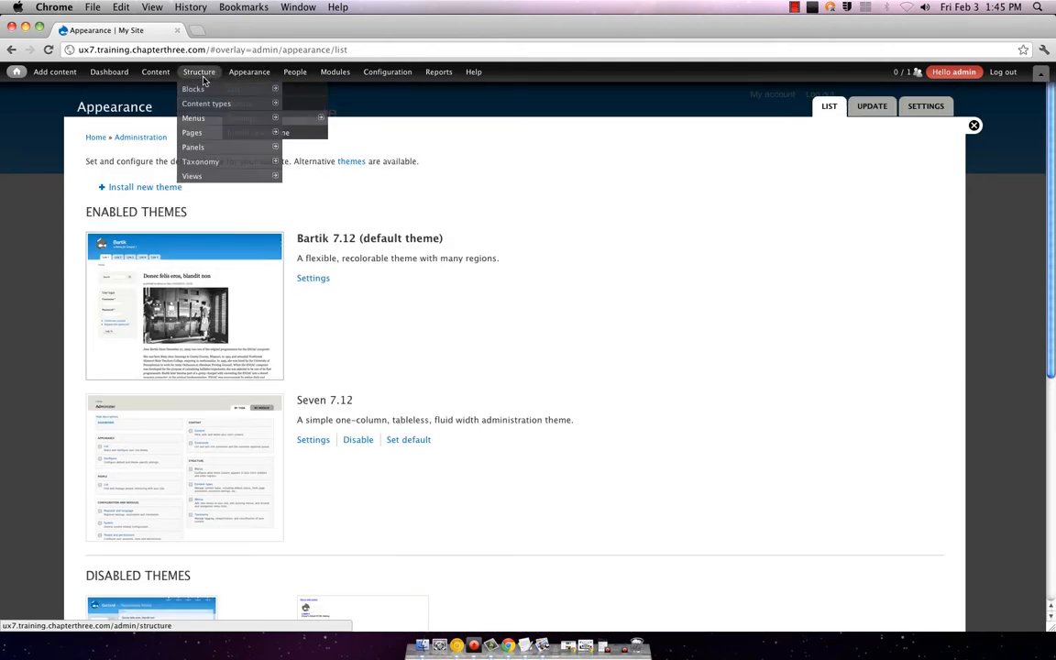
pyautogui.moveTo(201, 103)
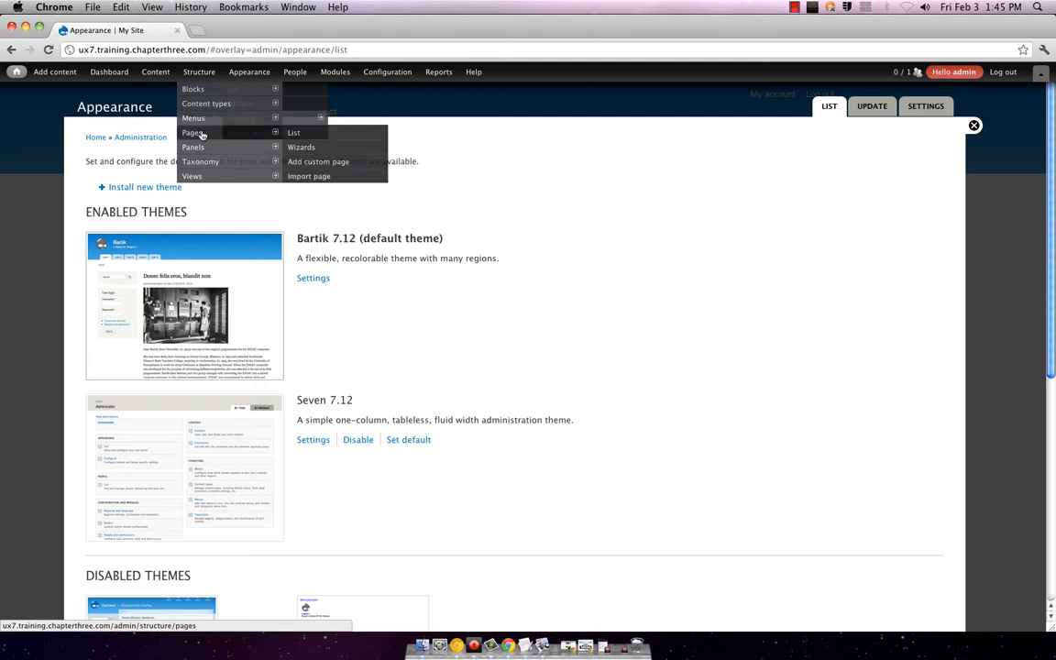
# Step: Review the Structure > Pages list, then go to the Structure overview page
pyautogui.click(304, 134)
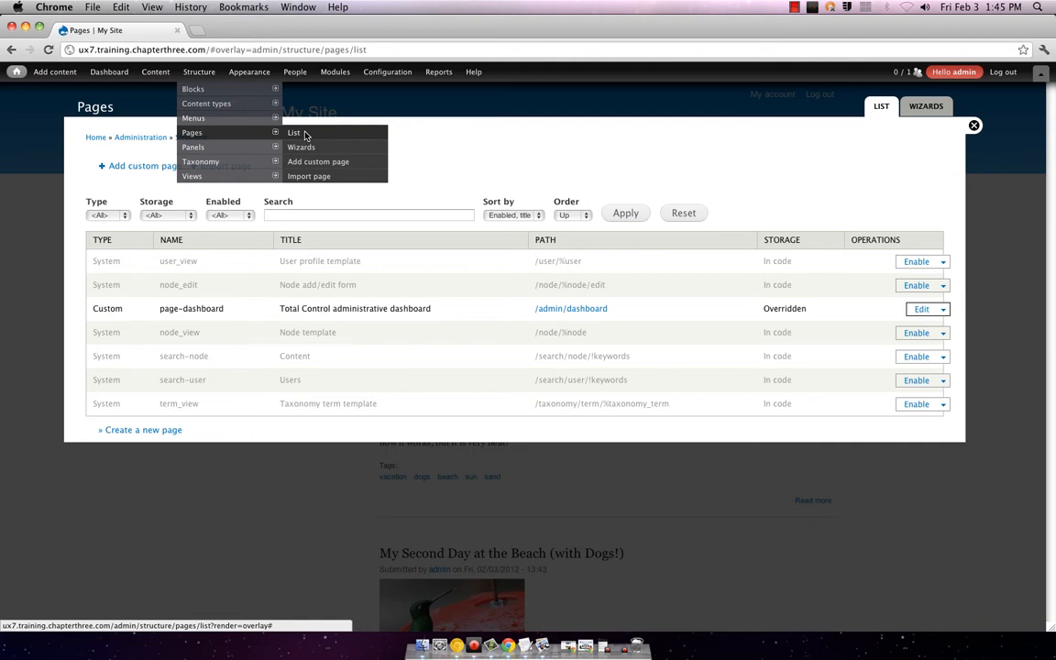
pyautogui.moveTo(427, 84)
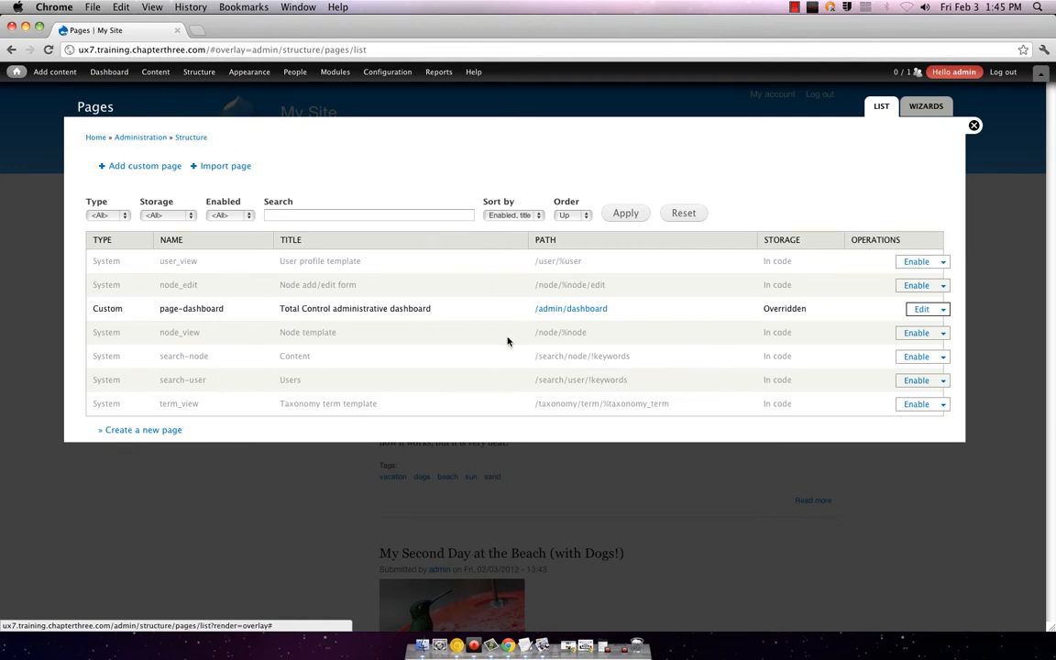
pyautogui.moveTo(505, 344)
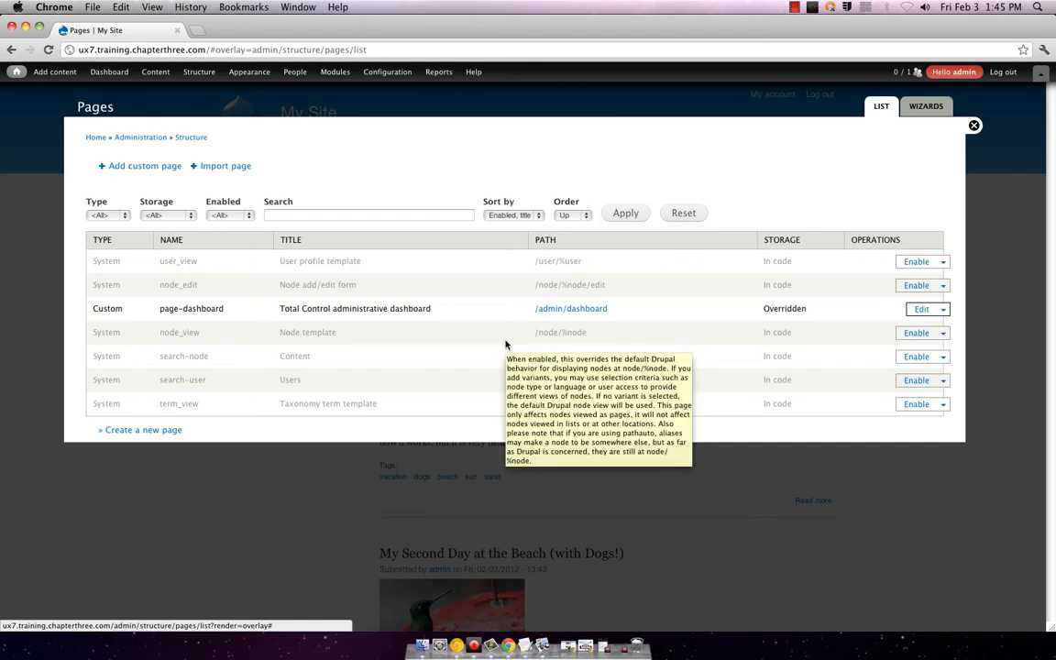
pyautogui.click(199, 73)
pyautogui.moveTo(200, 138)
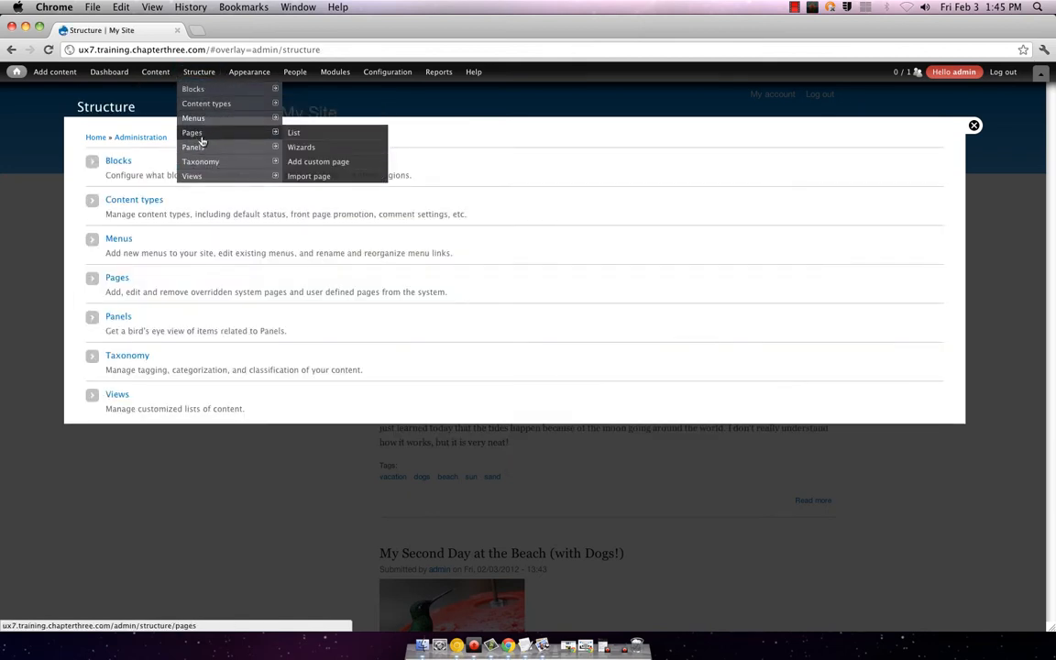
# Step: View the Pages wizards, return to Structure, and go to Structure > Views > Settings
pyautogui.click(316, 148)
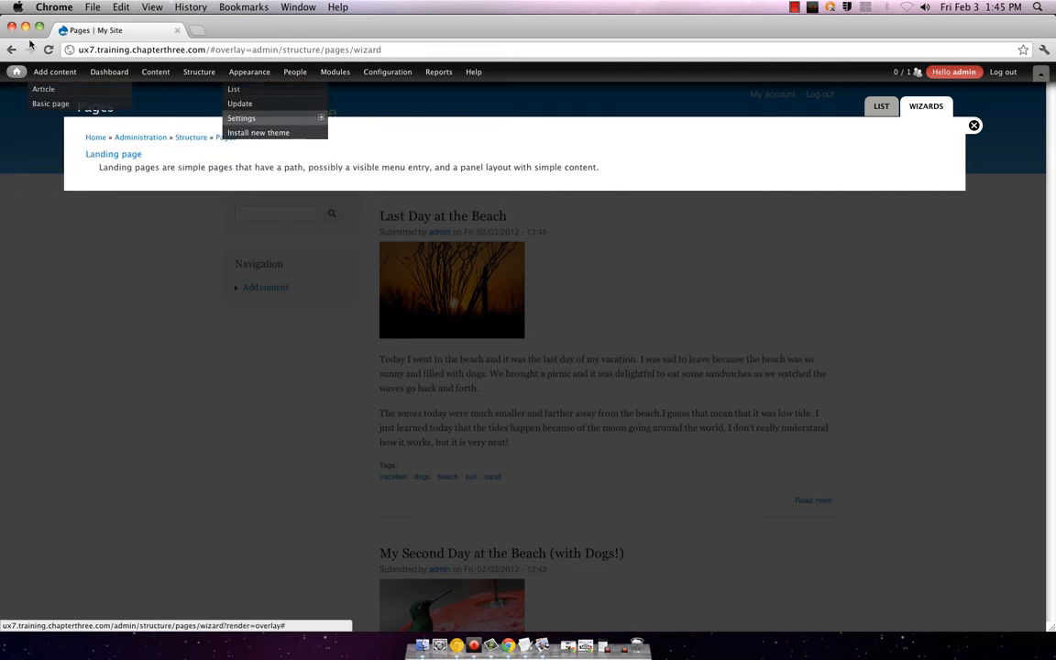
pyautogui.click(10, 50)
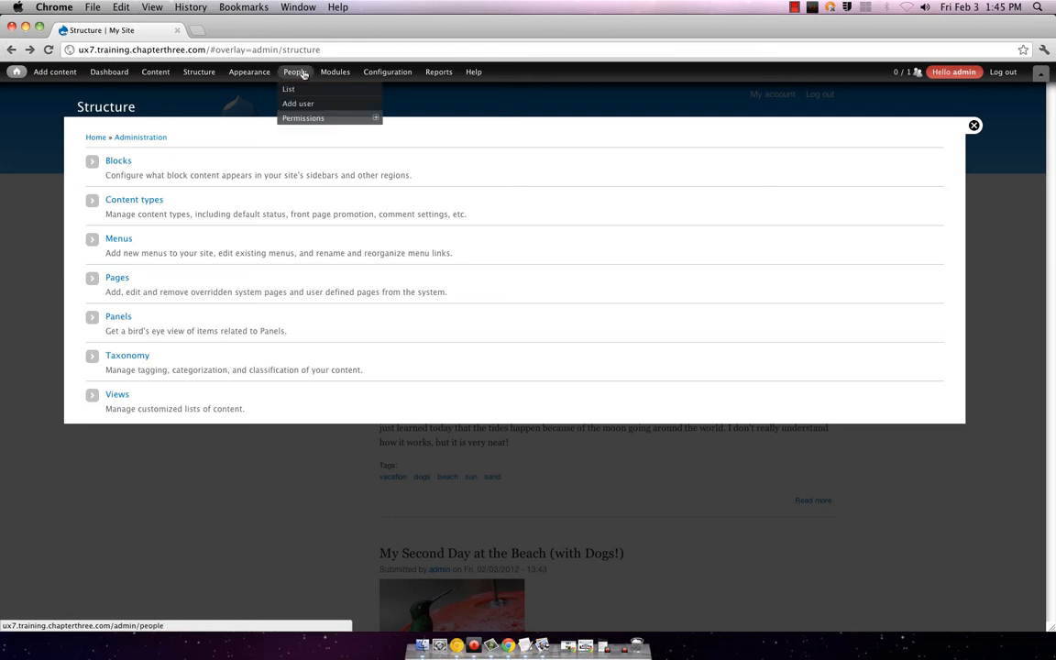
pyautogui.moveTo(189, 76)
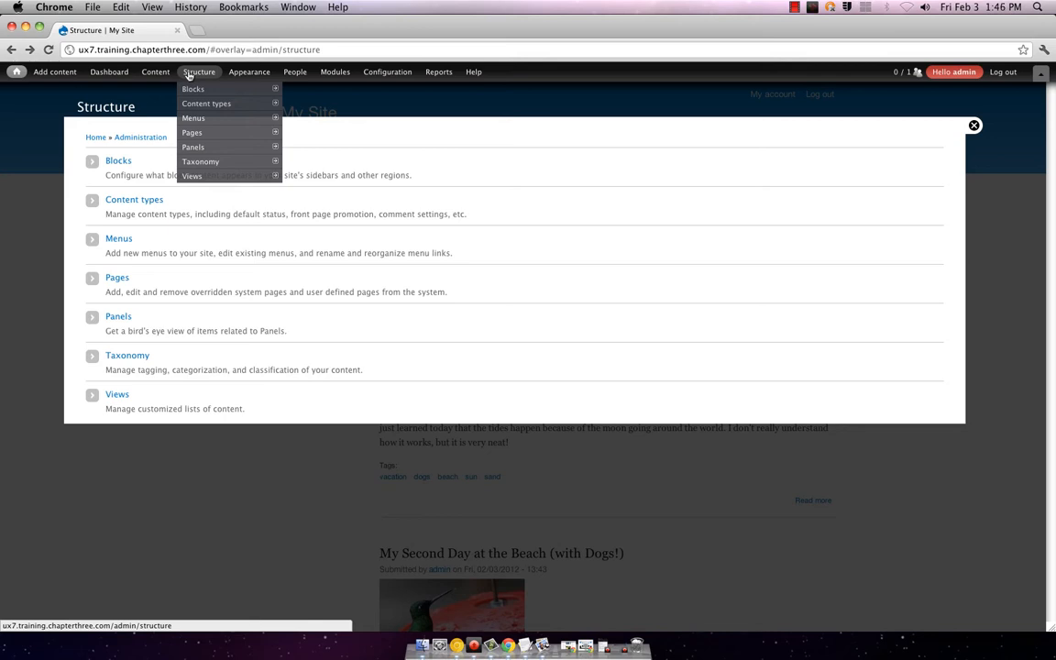
pyautogui.moveTo(212, 186)
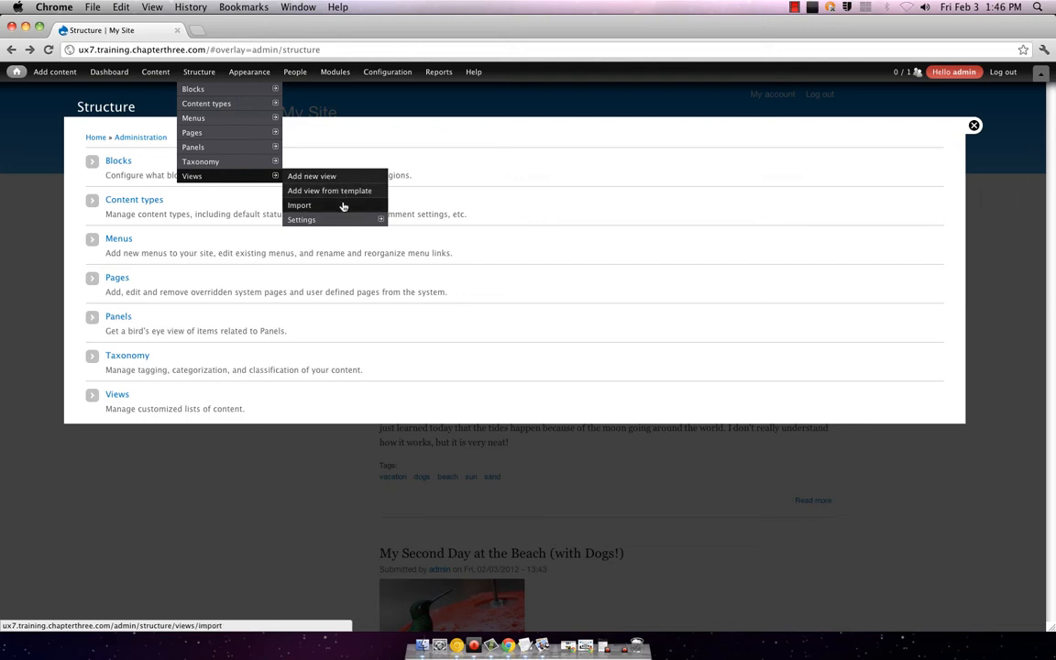
pyautogui.moveTo(329, 220)
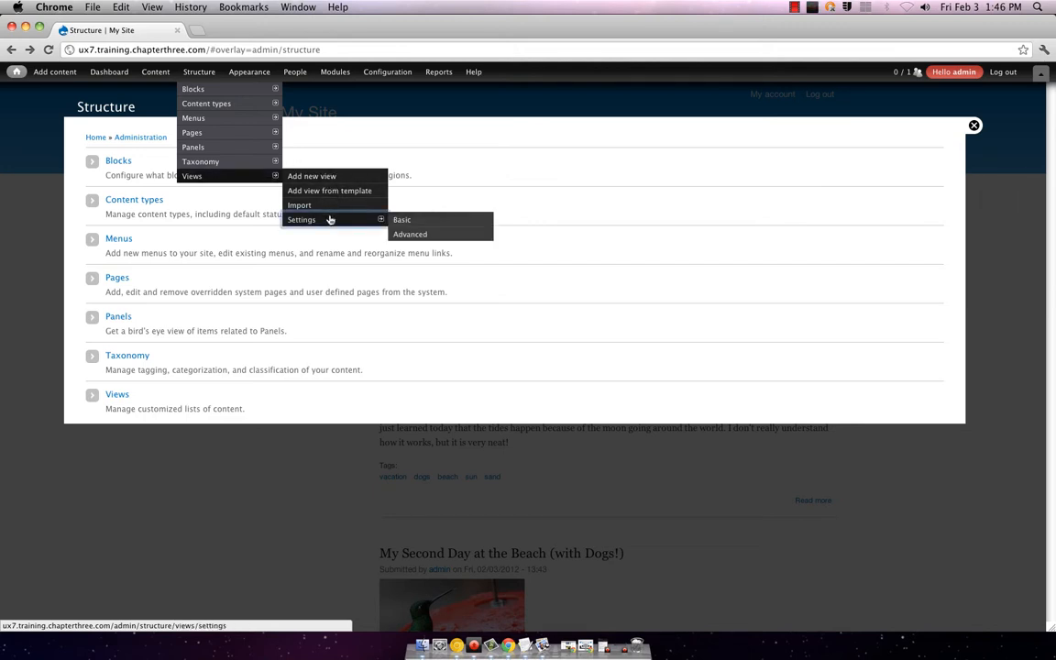
pyautogui.click(329, 220)
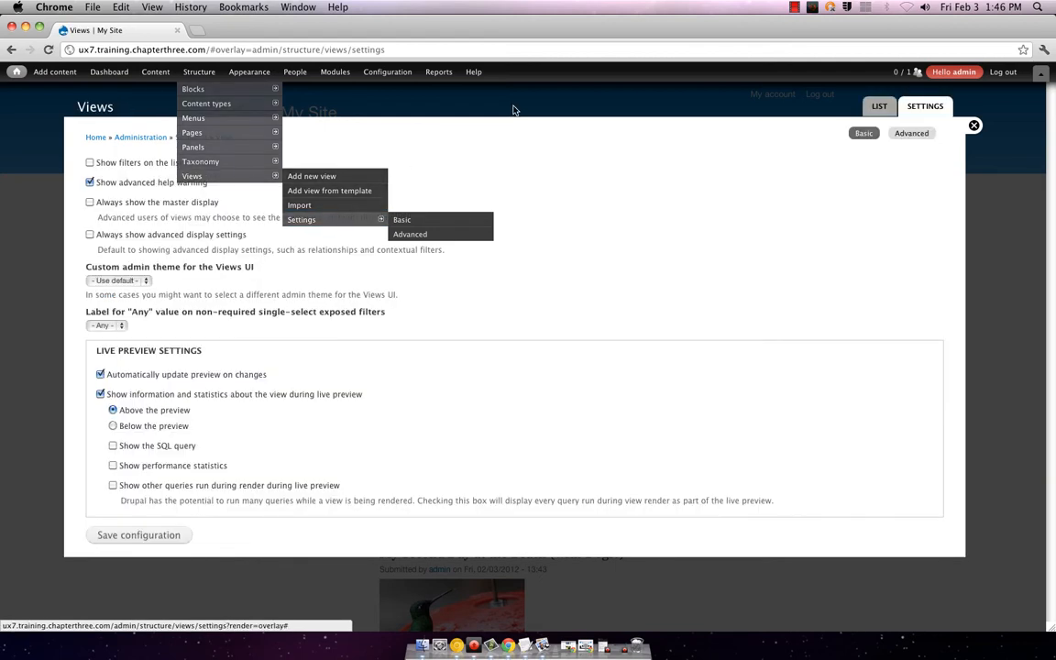
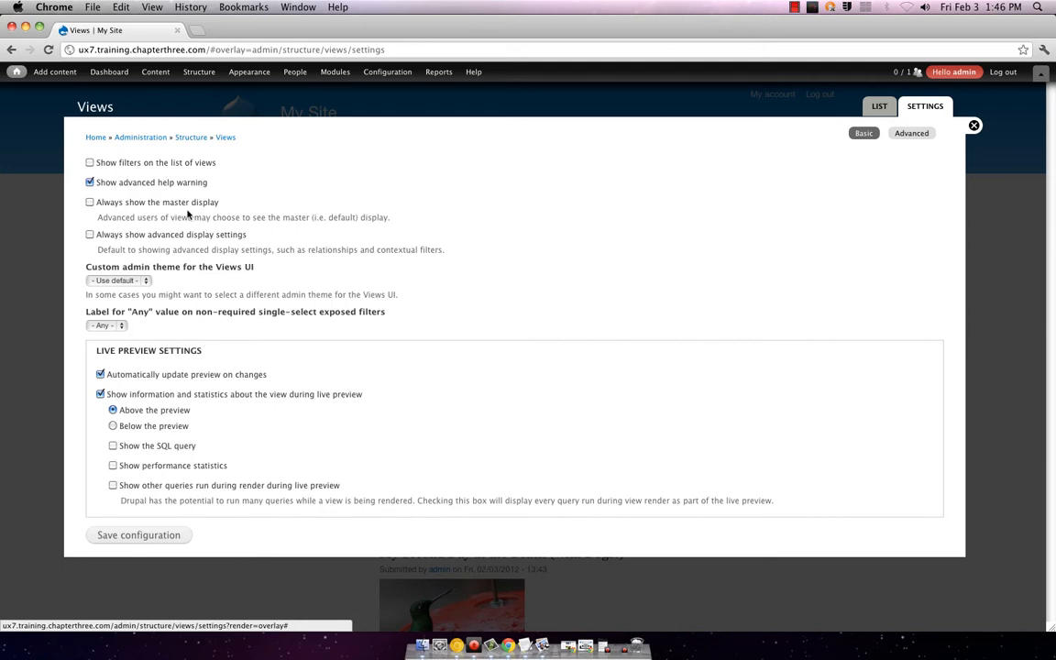
# Step: Switch from Views settings to the views list and start an Add new view form
pyautogui.click(880, 109)
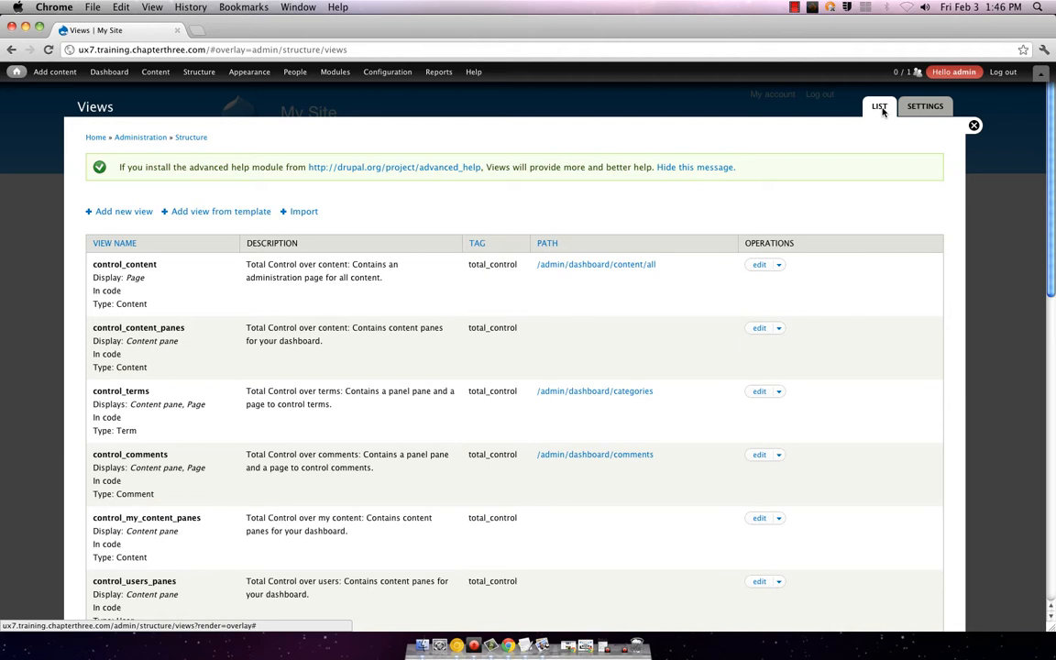
pyautogui.click(118, 213)
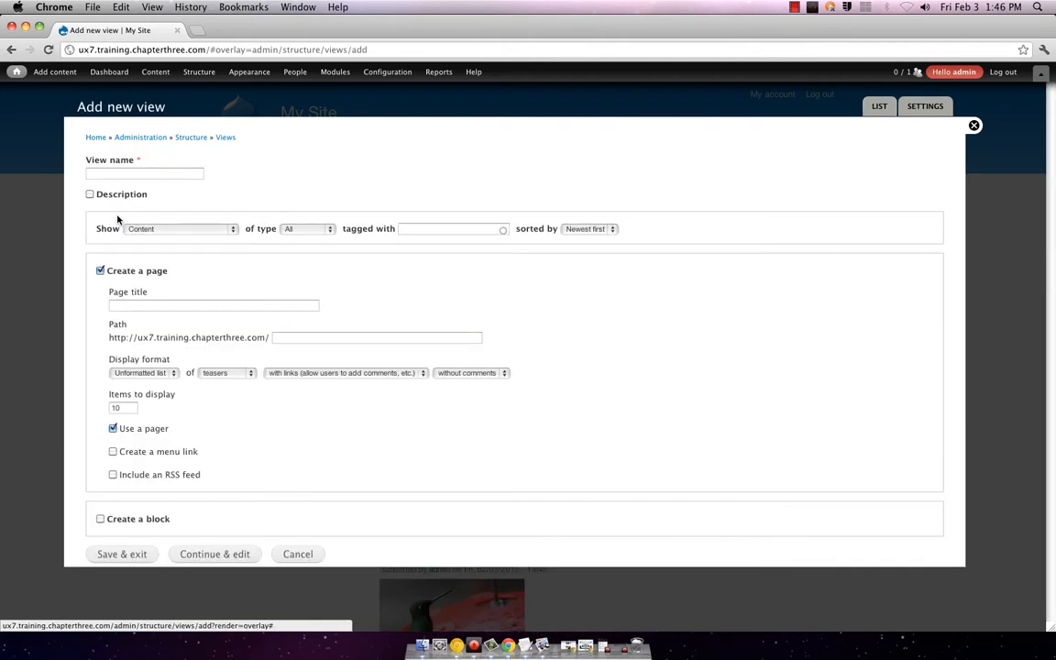
# Step: Name the new view 'Time Warp' and keep All content types
pyautogui.click(185, 174)
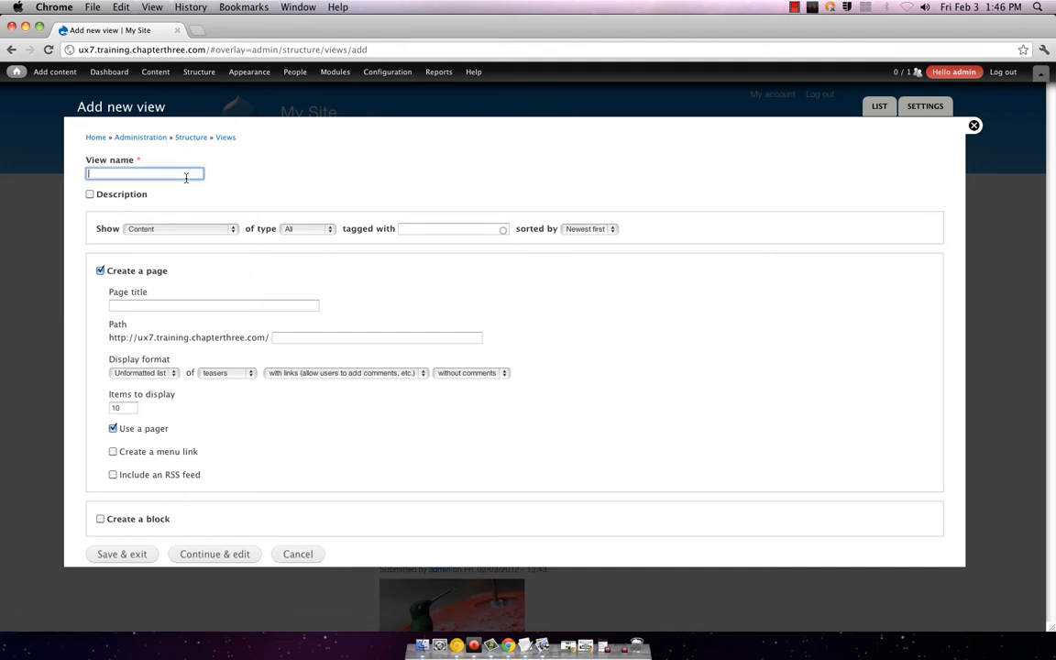
pyautogui.write('T')
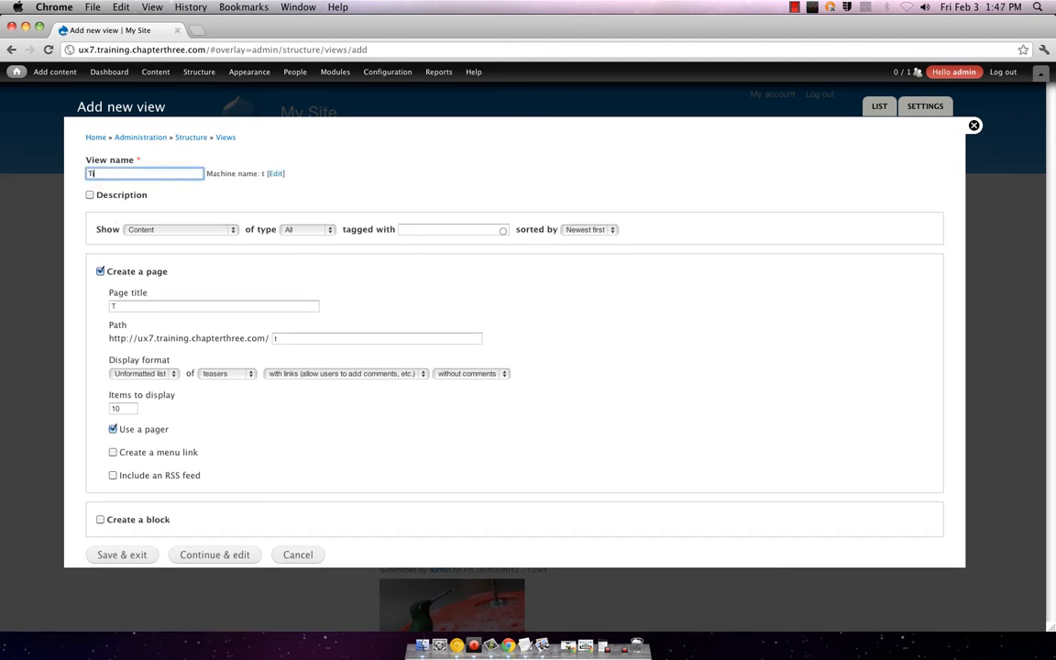
pyautogui.write('ime Warp')
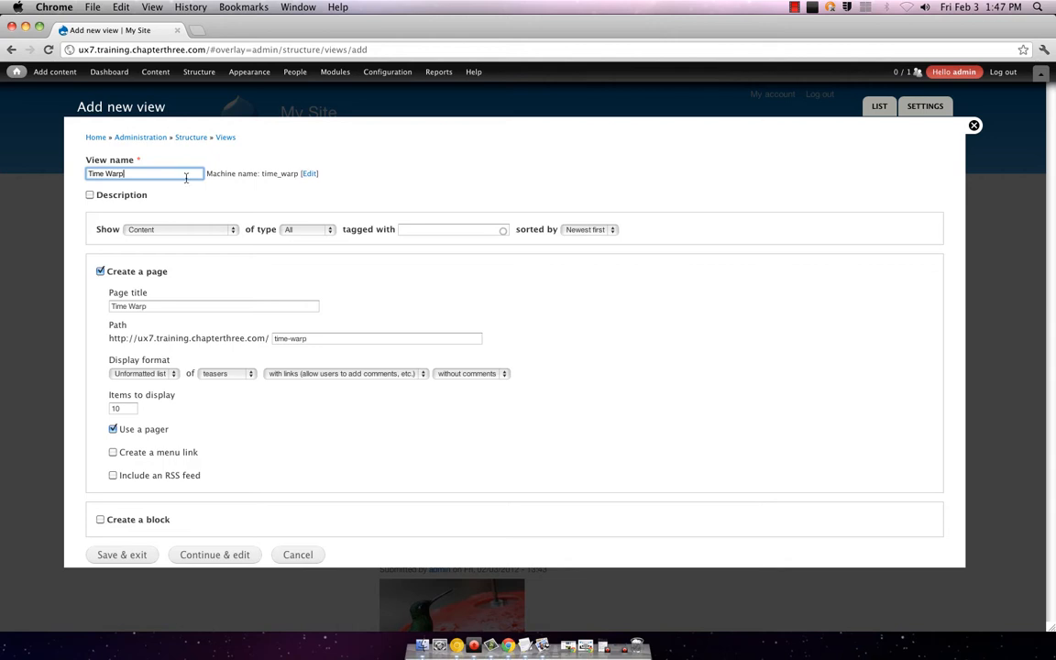
pyautogui.click(290, 230)
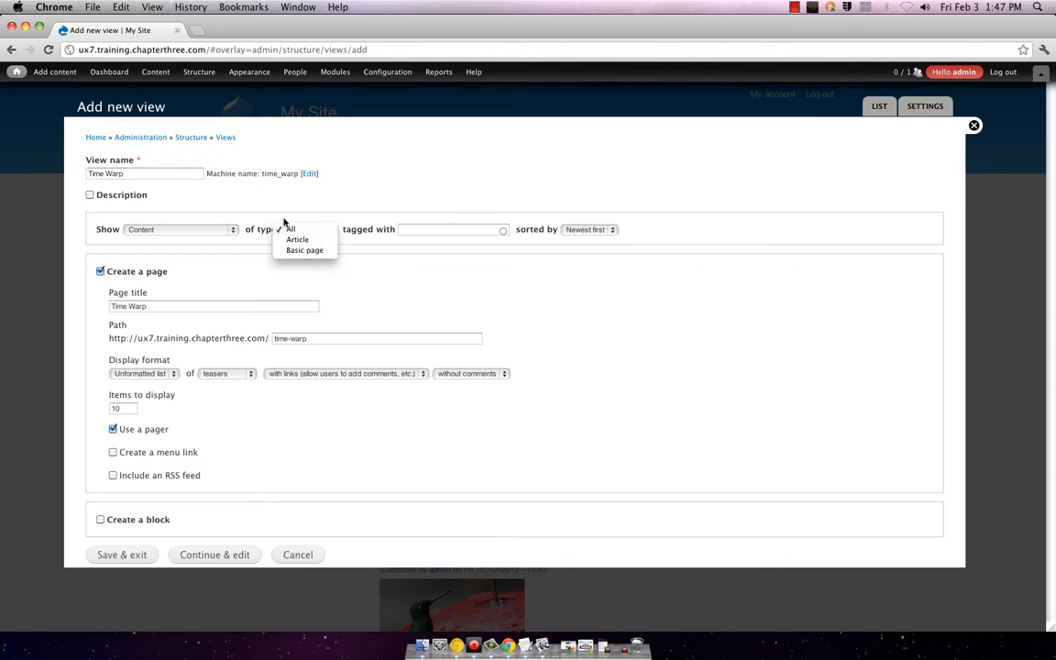
pyautogui.click(436, 217)
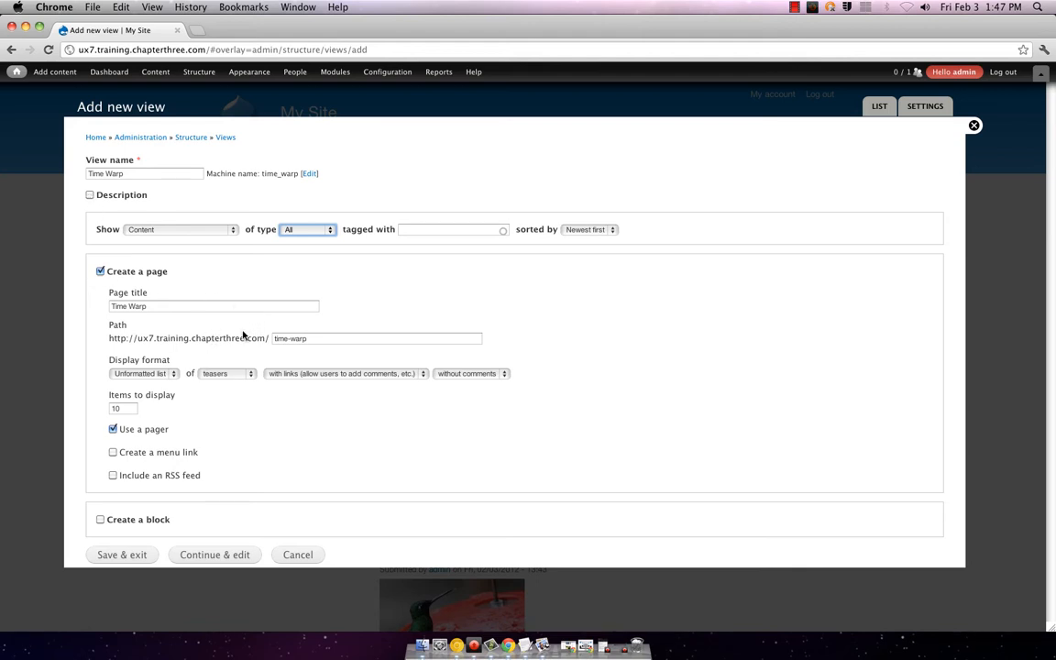
# Step: Display the page as an Unformatted list of teasers without comments
pyautogui.click(174, 373)
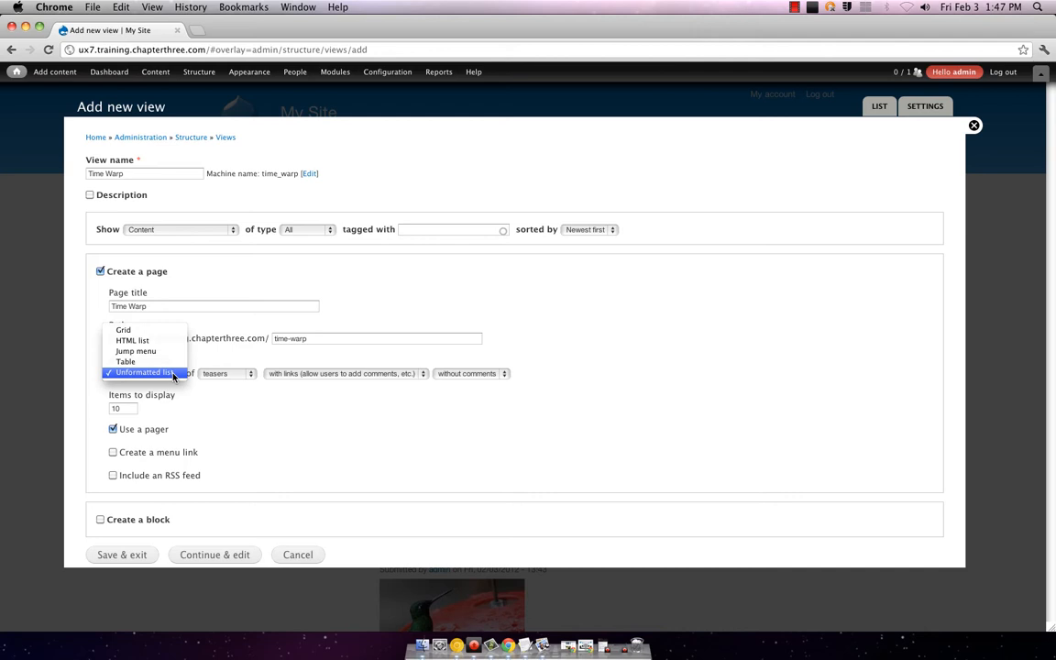
pyautogui.click(173, 375)
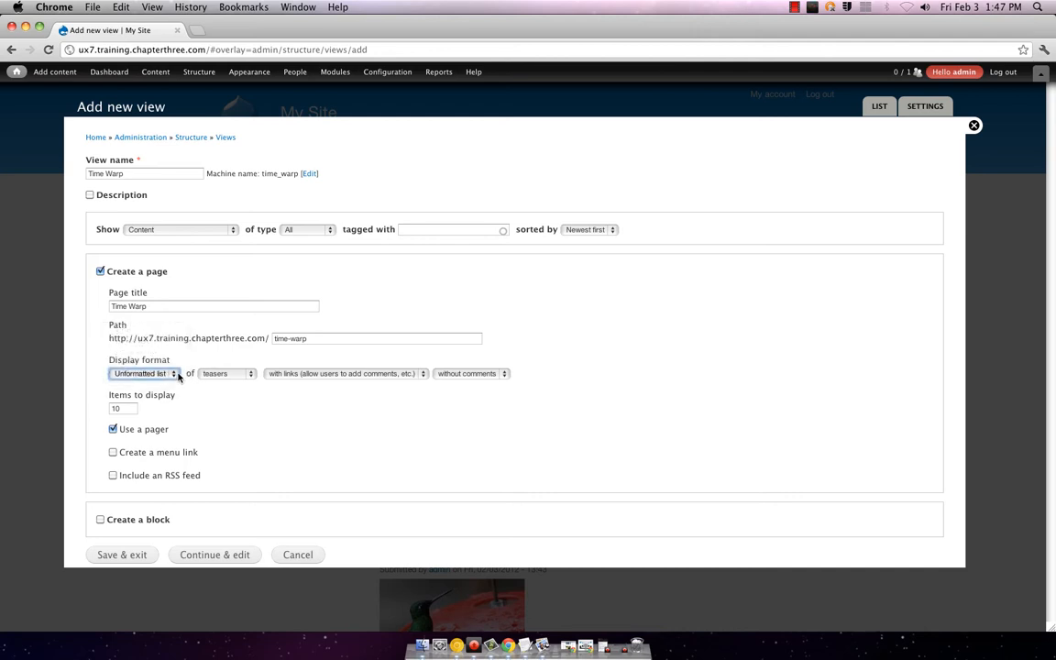
pyautogui.click(173, 373)
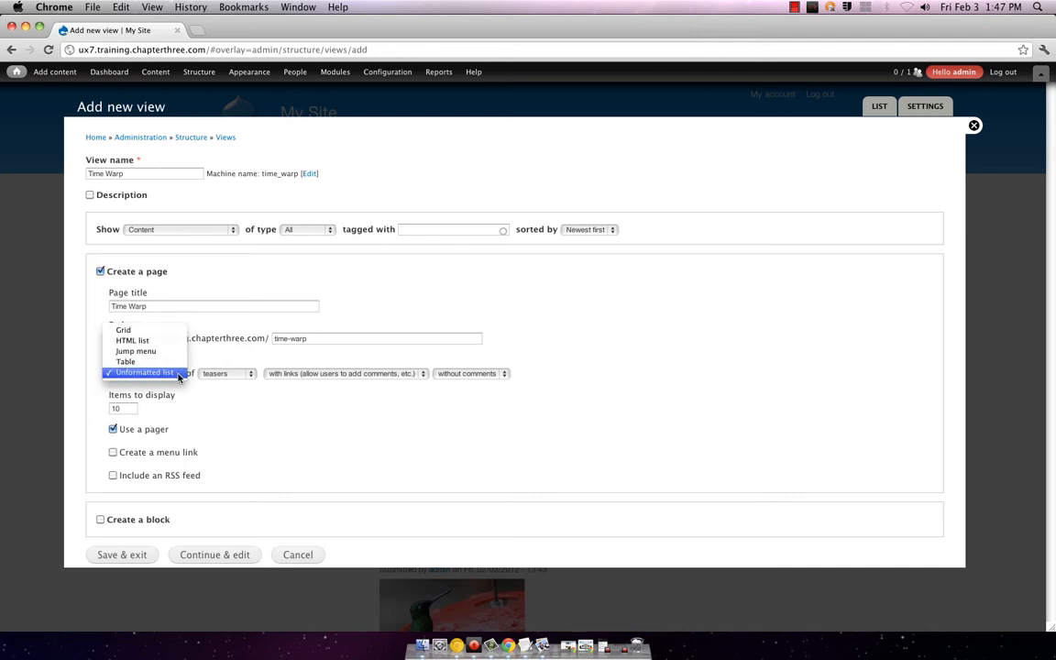
pyautogui.click(179, 373)
pyautogui.click(240, 375)
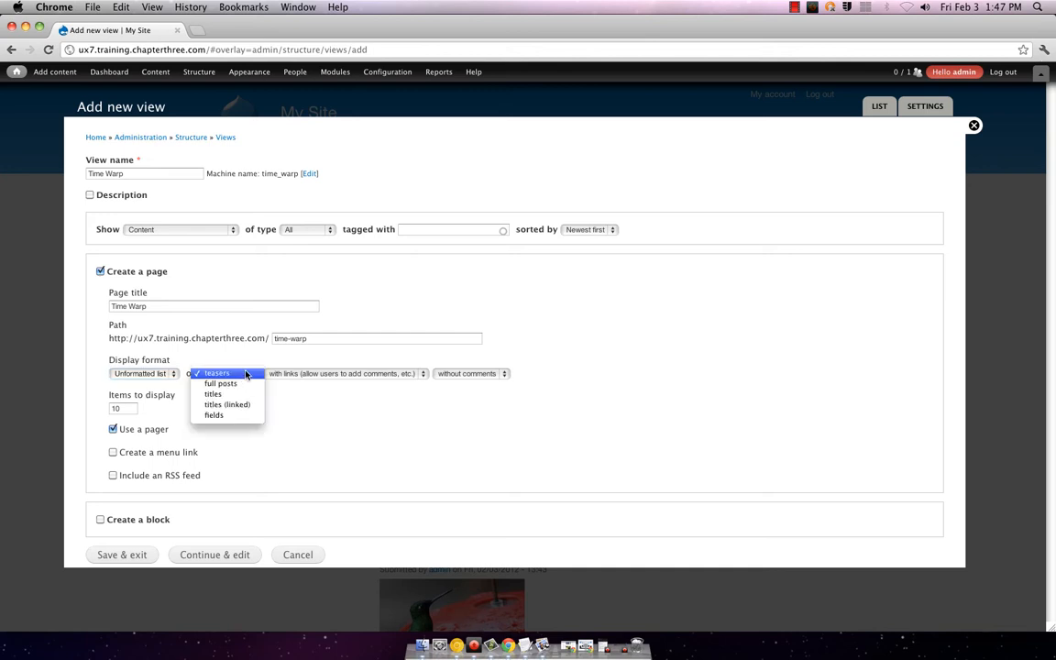
pyautogui.click(252, 369)
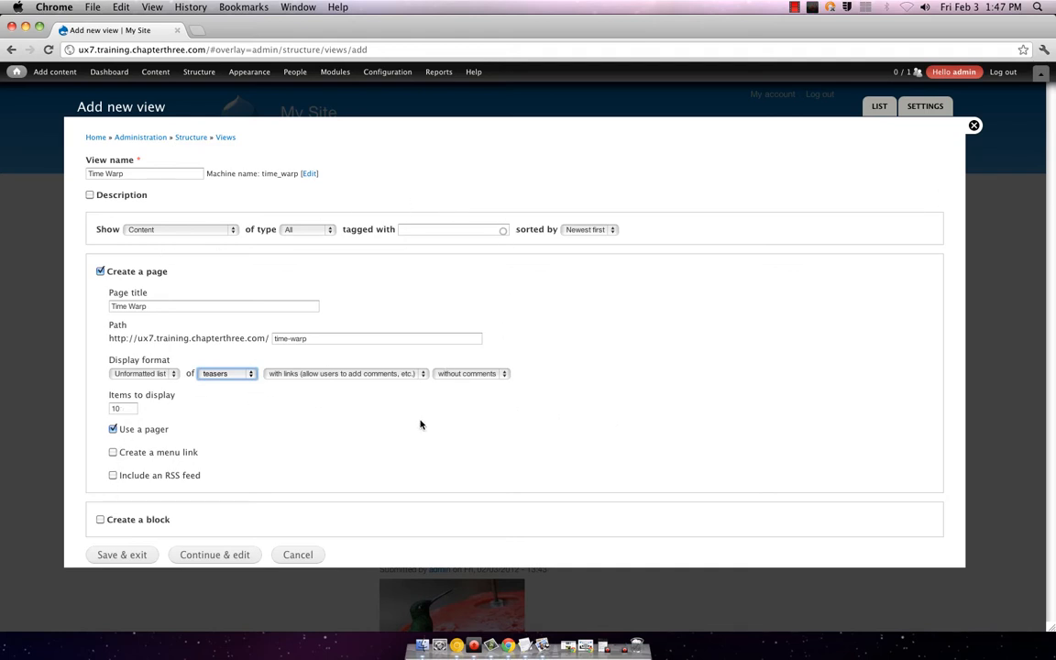
pyautogui.click(414, 374)
pyautogui.click(425, 374)
pyautogui.click(471, 373)
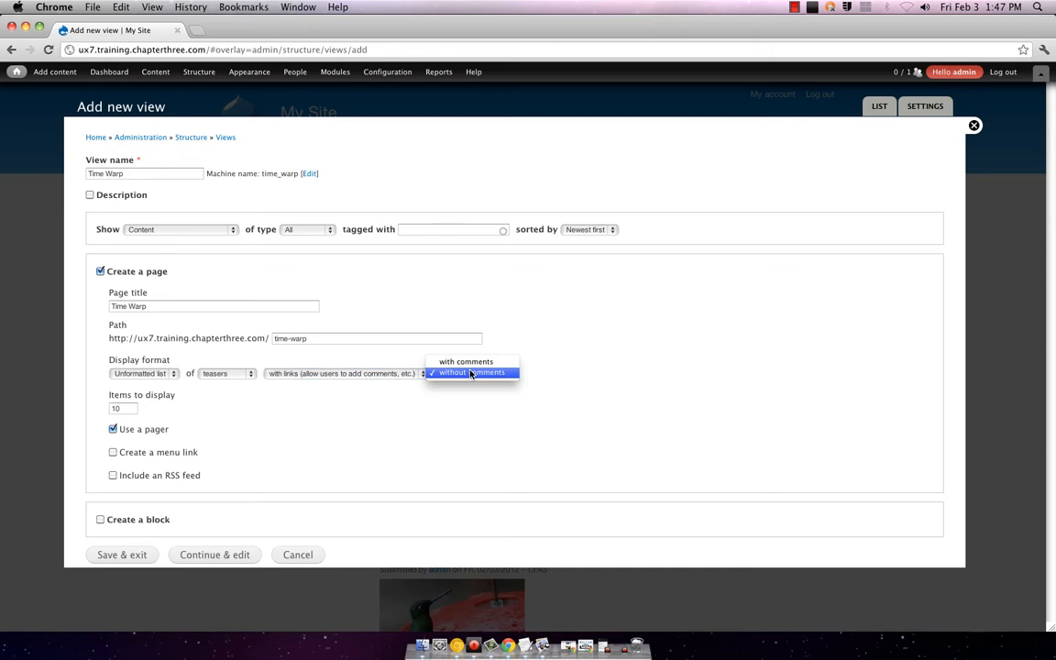
pyautogui.click(471, 374)
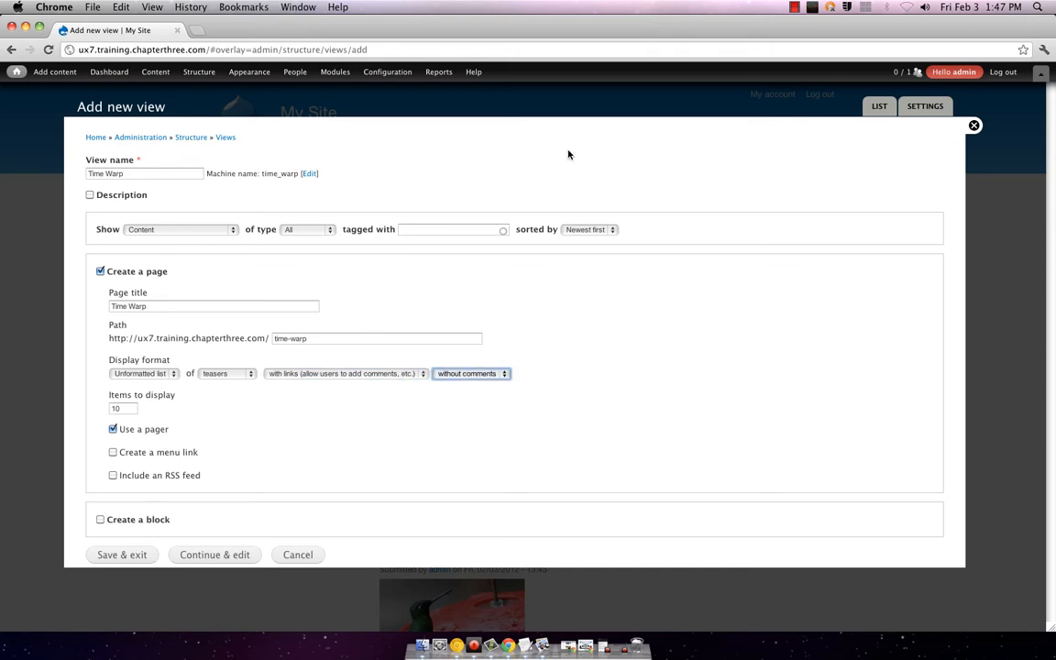
# Step: Sort the posts Oldest first and Save & exit the view
pyautogui.click(587, 229)
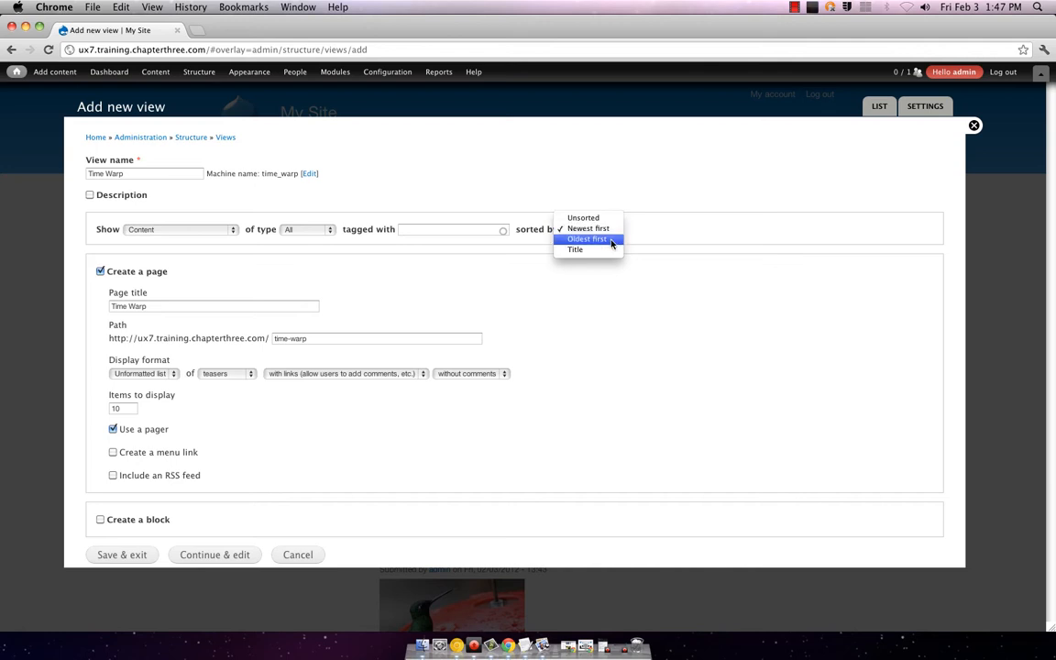
pyautogui.click(611, 244)
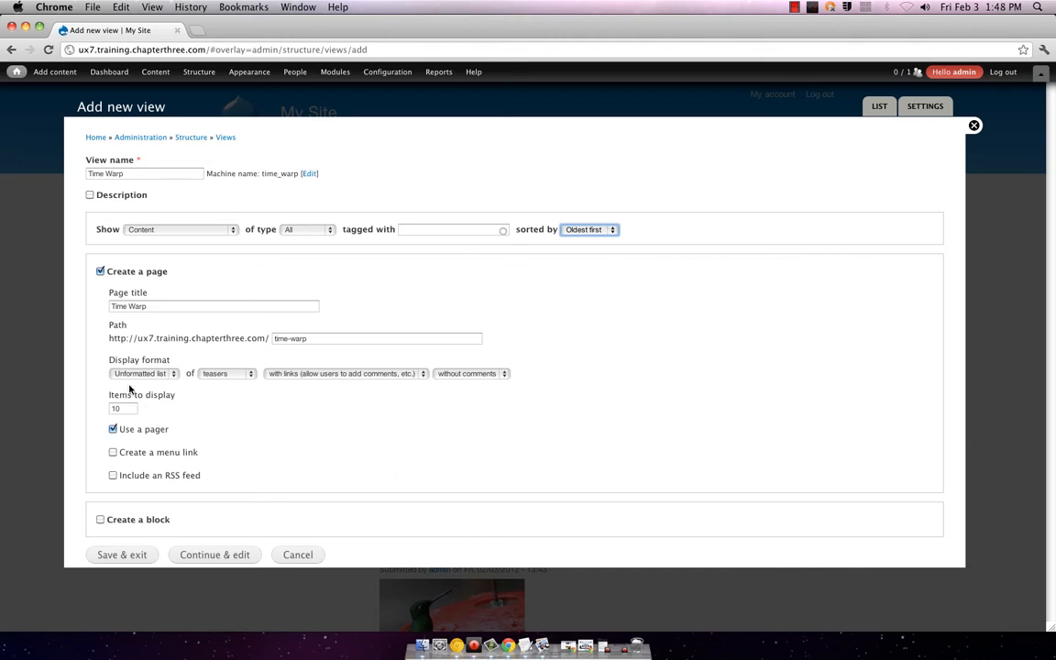
pyautogui.click(134, 561)
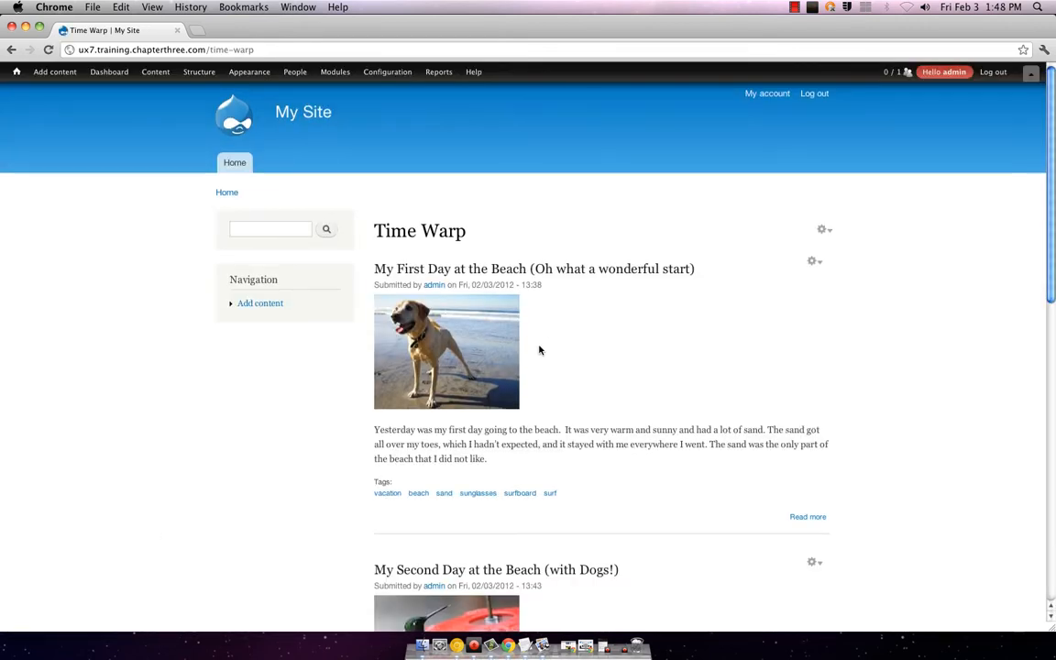
# Step: Scroll through the Time Warp beach posts, starting with 'My First Day at the Beach', and back up
pyautogui.scroll(-2, 545, 343)
pyautogui.scroll(-10, 557, 332)
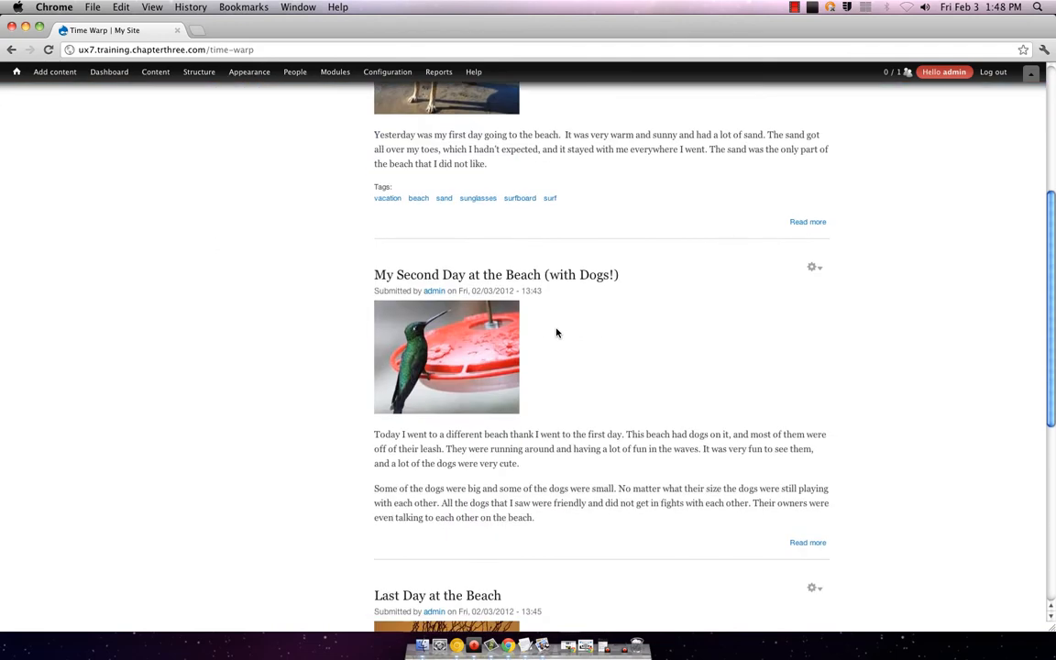
pyautogui.scroll(12, 556, 330)
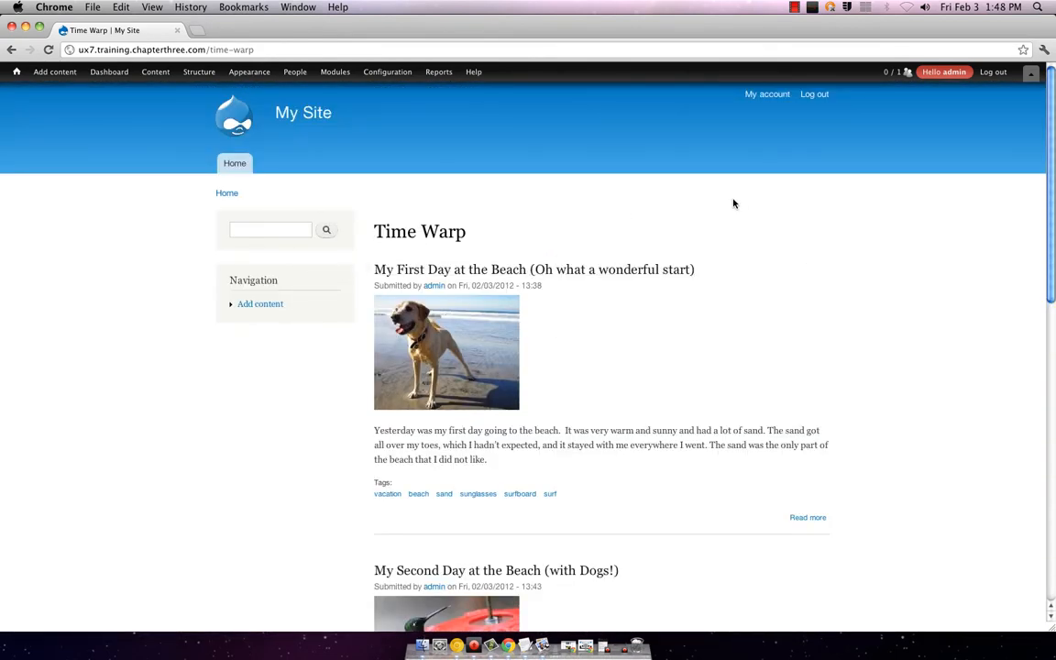
pyautogui.moveTo(827, 234)
pyautogui.moveTo(134, 75)
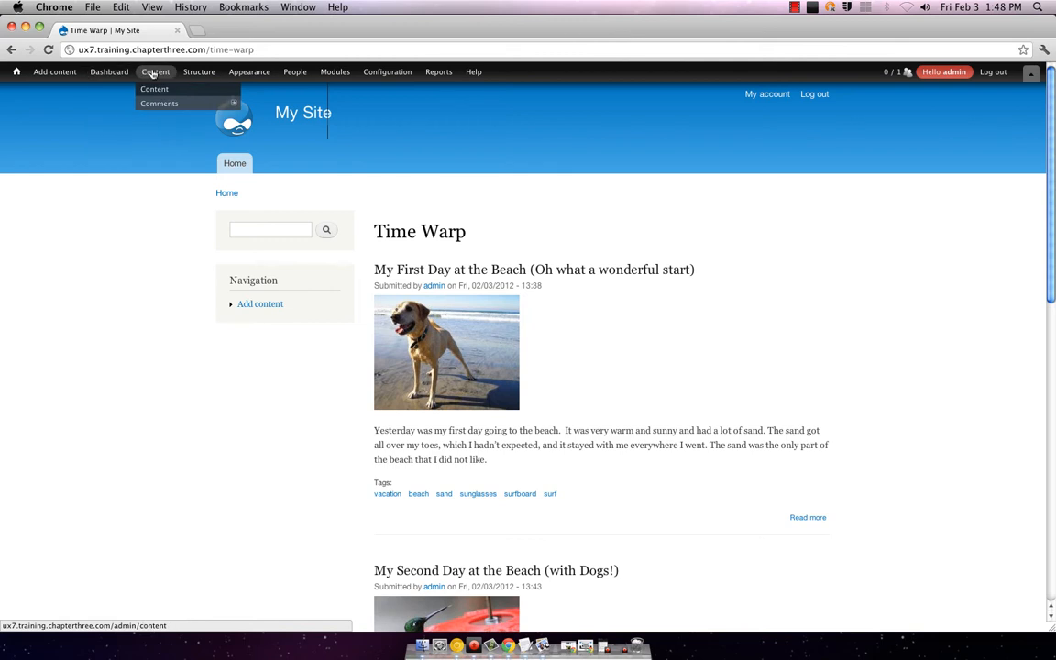
pyautogui.click(152, 90)
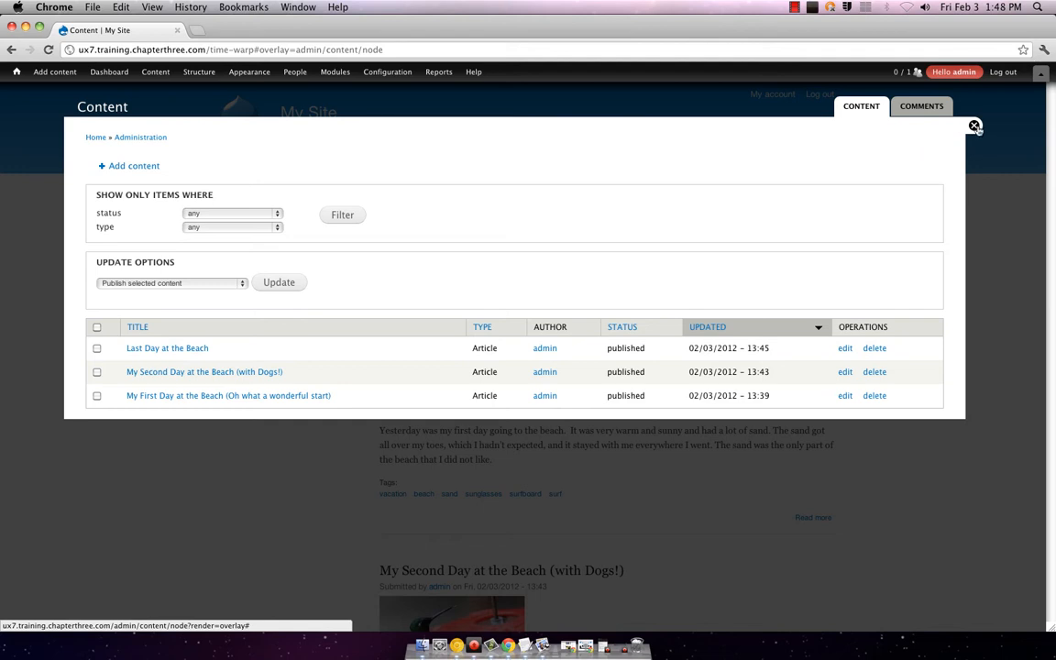
pyautogui.click(973, 125)
pyautogui.moveTo(15, 73)
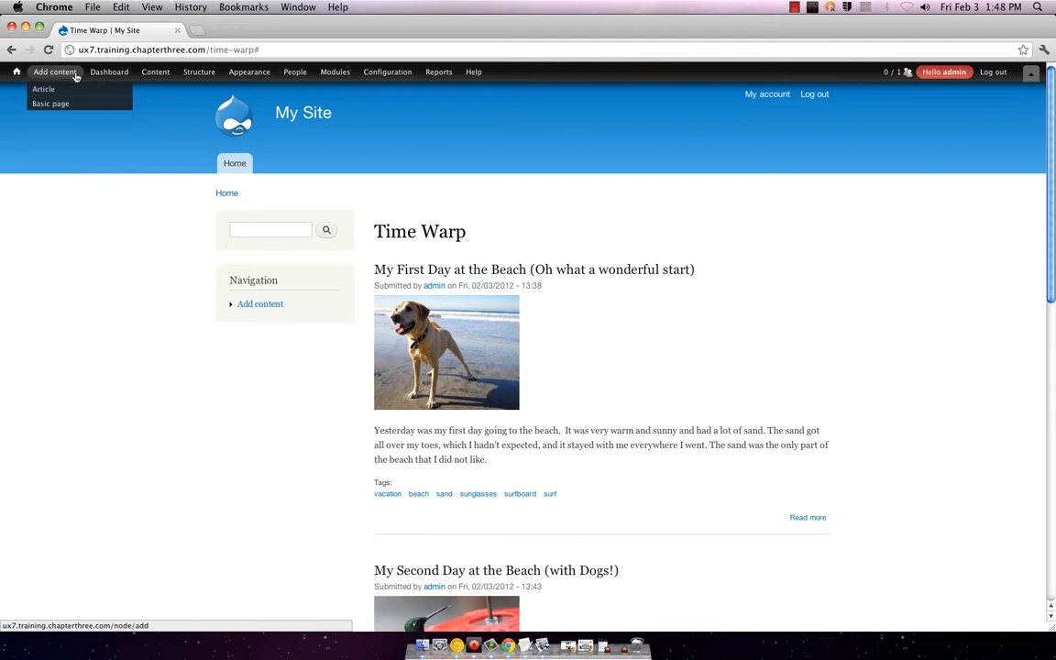
pyautogui.moveTo(109, 79)
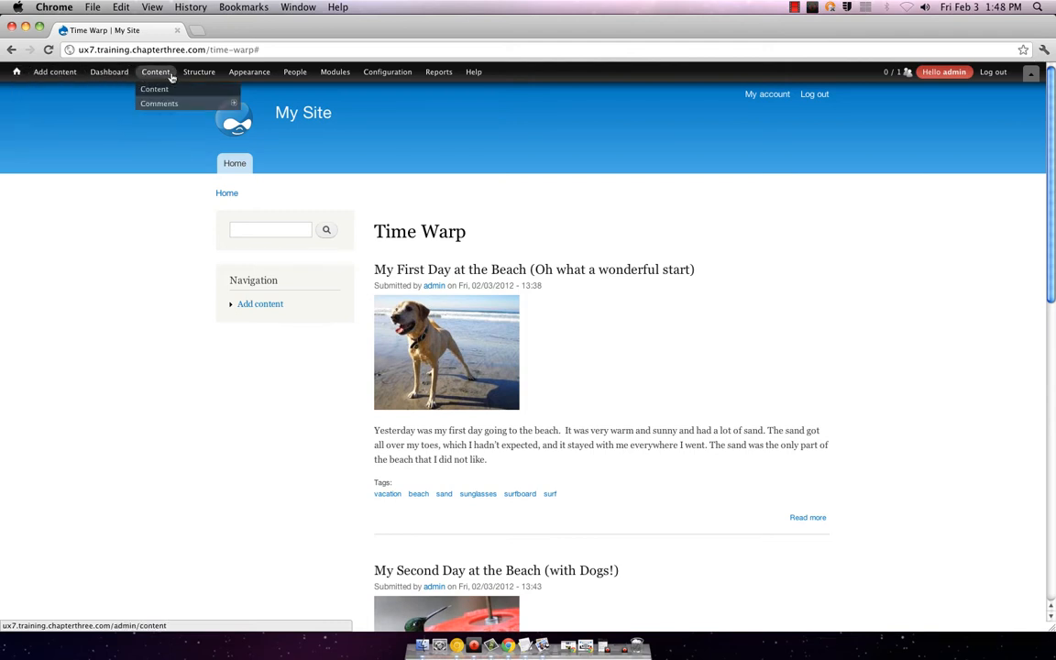
pyautogui.moveTo(209, 77)
pyautogui.moveTo(241, 77)
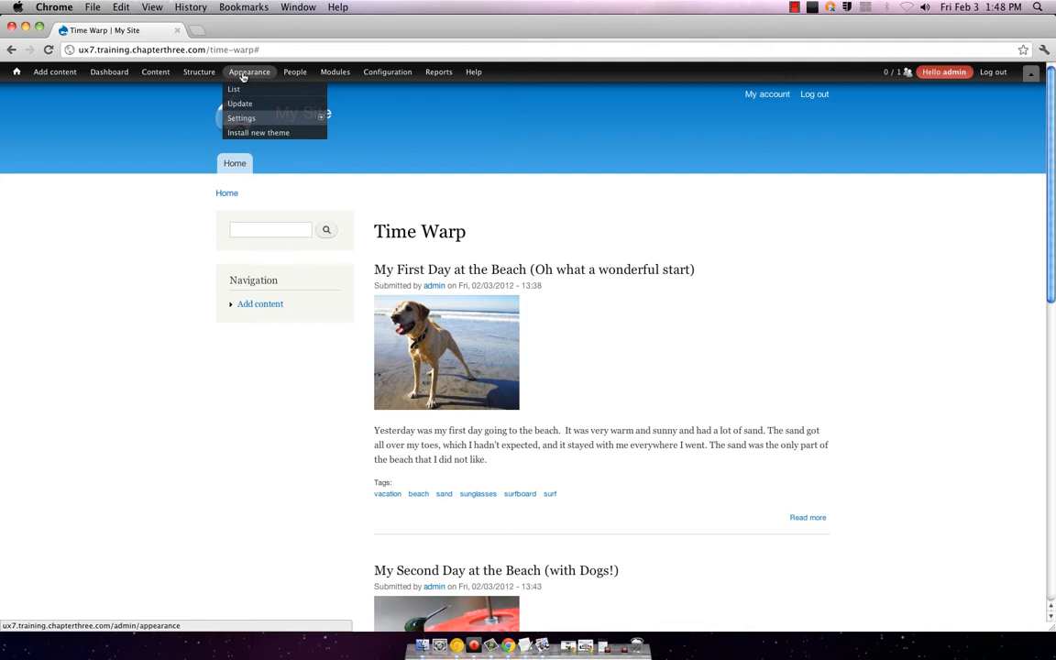
pyautogui.moveTo(369, 73)
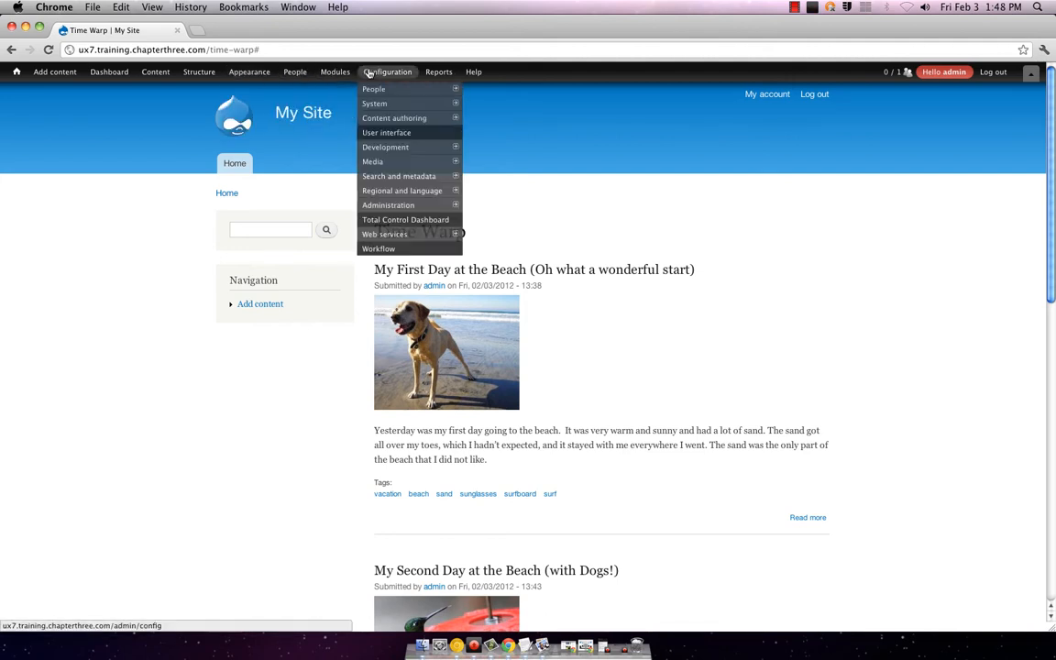
pyautogui.click(437, 71)
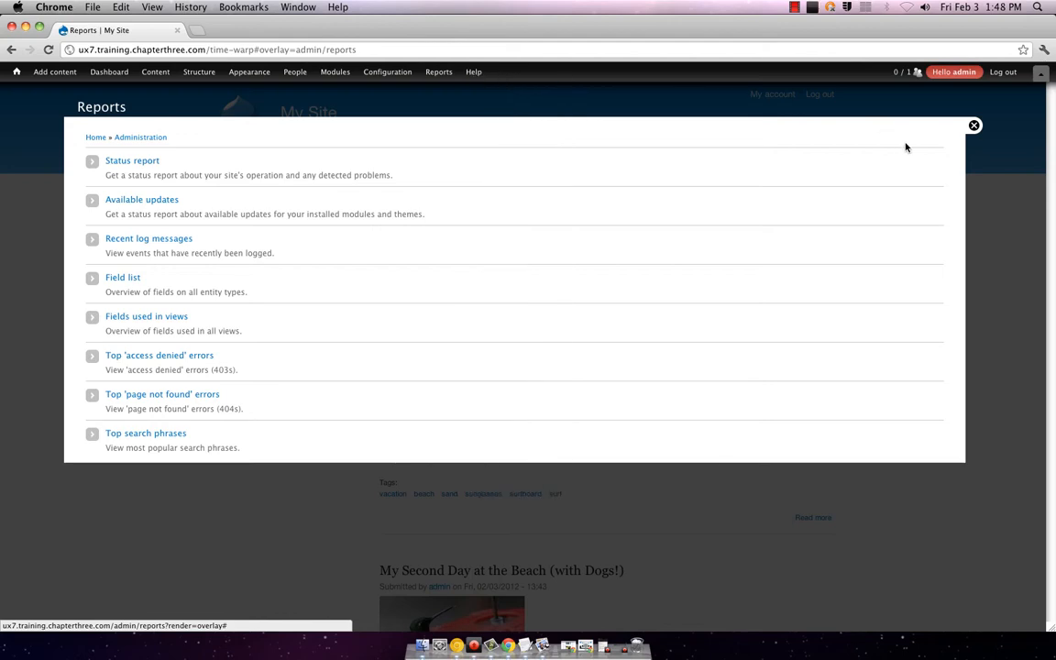
pyautogui.click(973, 126)
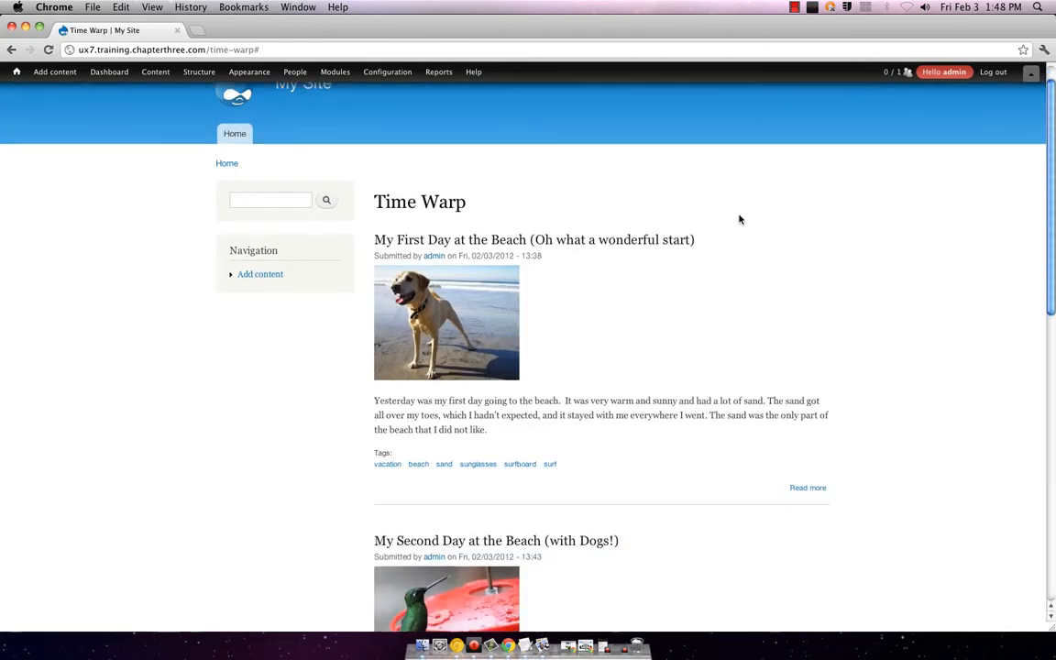
pyautogui.scroll(-5, 733, 228)
pyautogui.scroll(6, 570, 200)
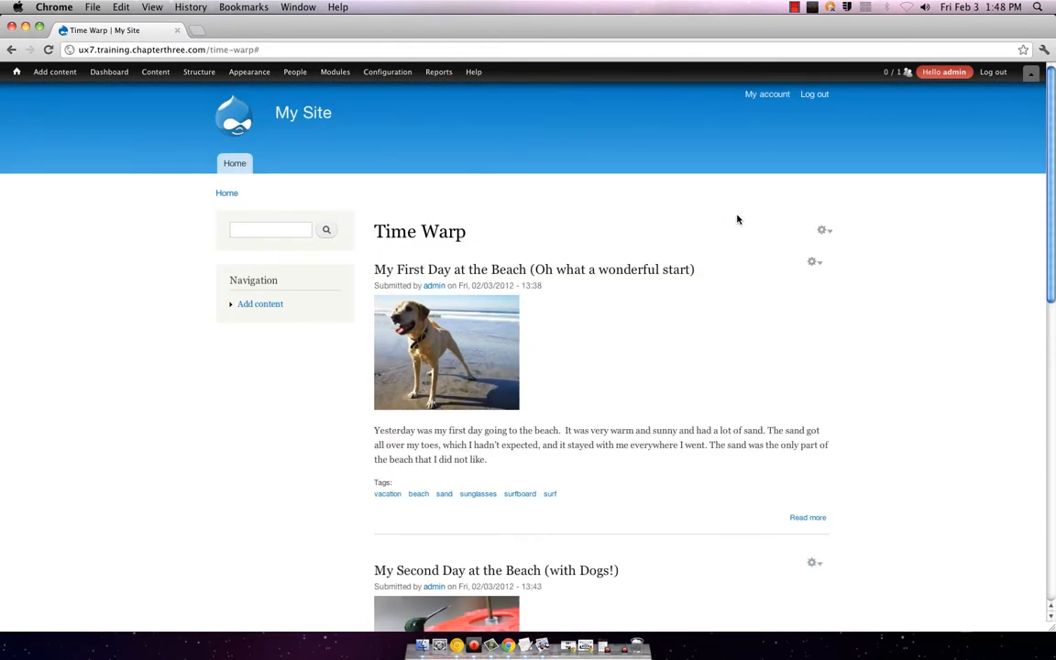
pyautogui.moveTo(236, 311)
pyautogui.tripleClick(254, 282)
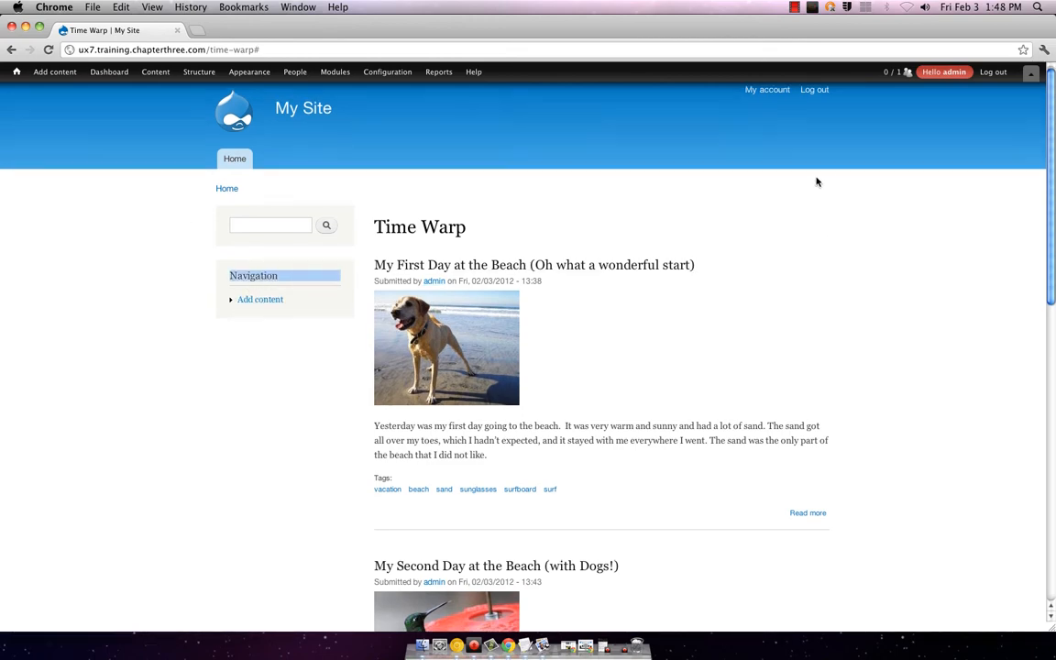
pyautogui.scroll(-10, 778, 192)
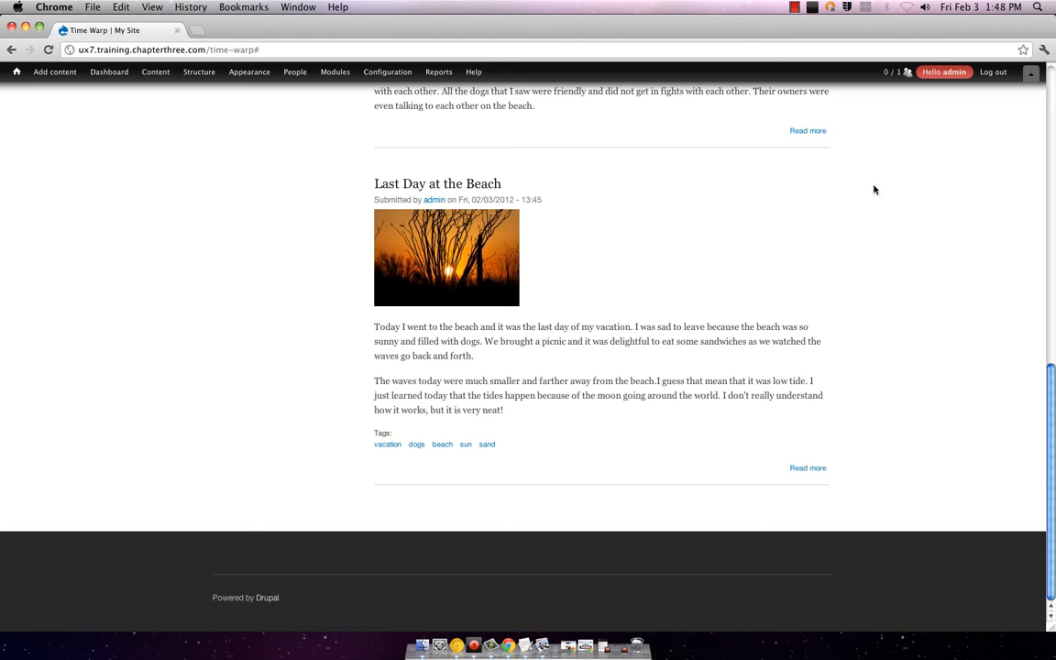
pyautogui.scroll(5, 792, 336)
pyautogui.scroll(3, 791, 336)
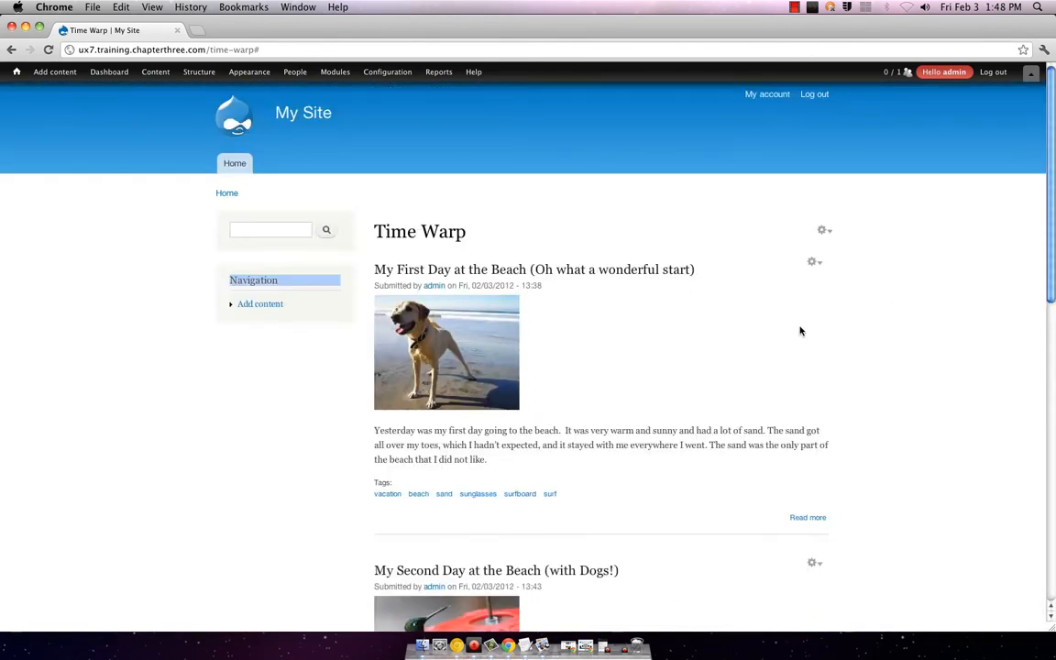
pyautogui.moveTo(250, 72)
pyautogui.moveTo(275, 117)
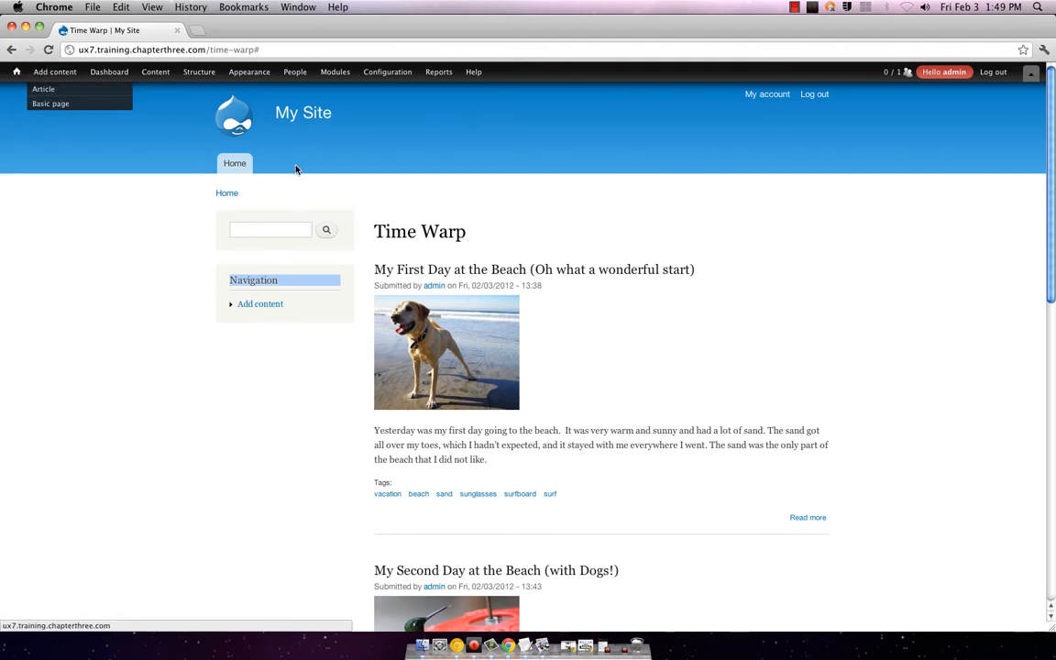
pyautogui.click(241, 171)
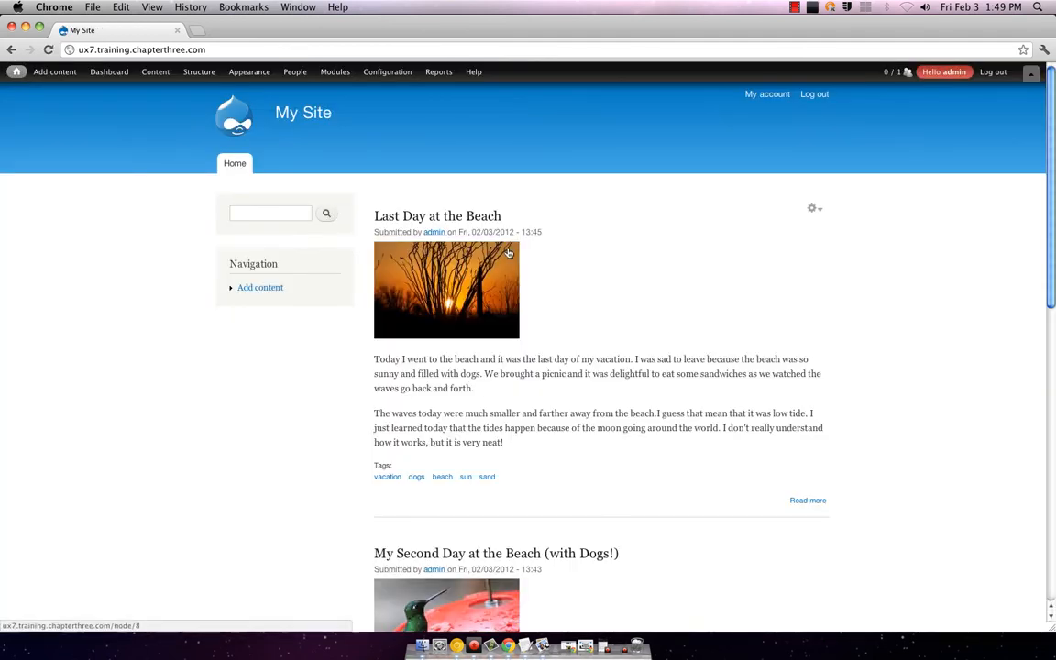
pyautogui.scroll(-10, 509, 253)
pyautogui.scroll(10, 510, 253)
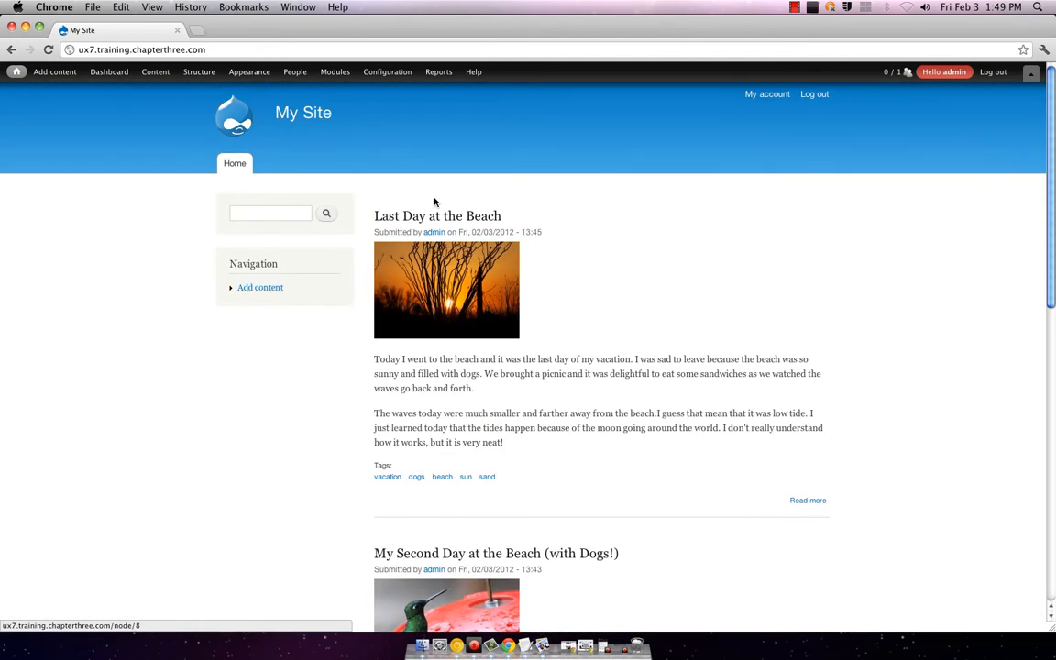
pyautogui.click(7, 51)
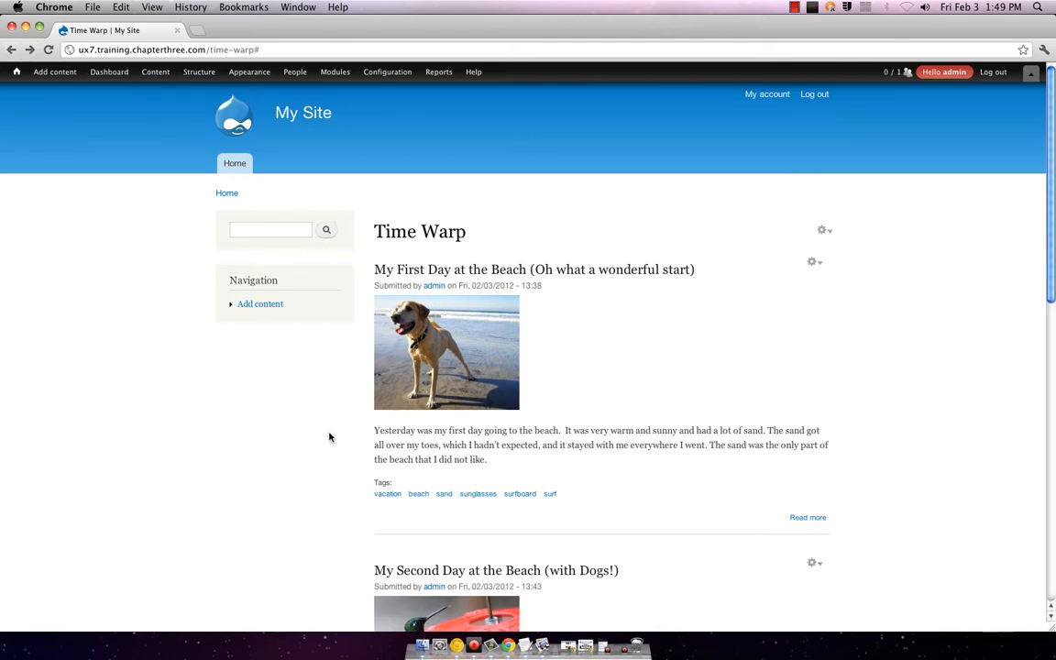
pyautogui.moveTo(287, 289)
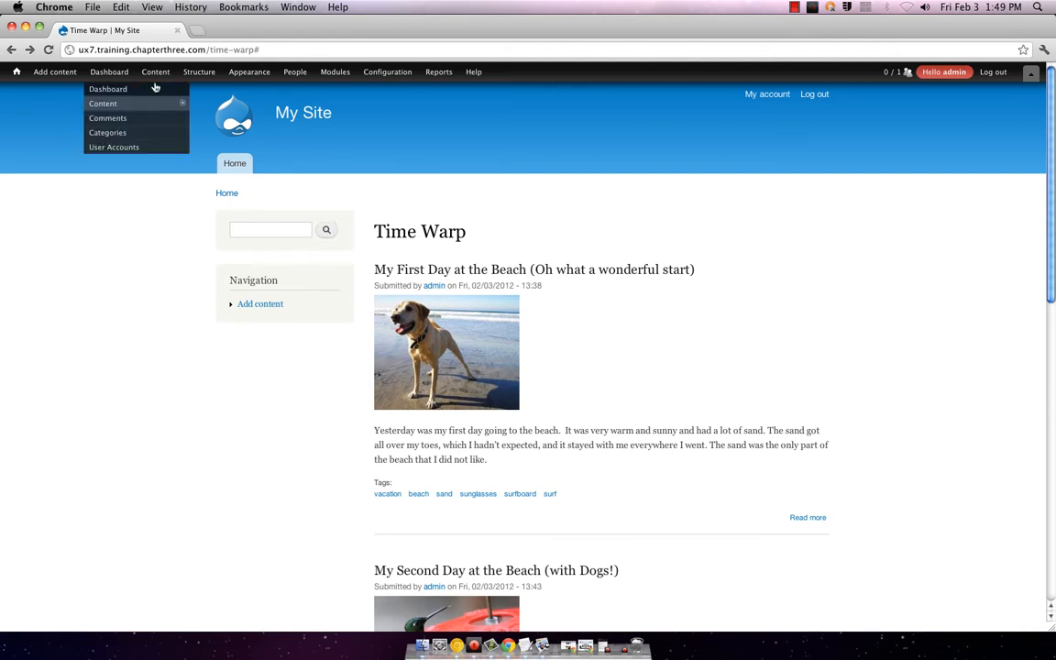
pyautogui.moveTo(161, 76)
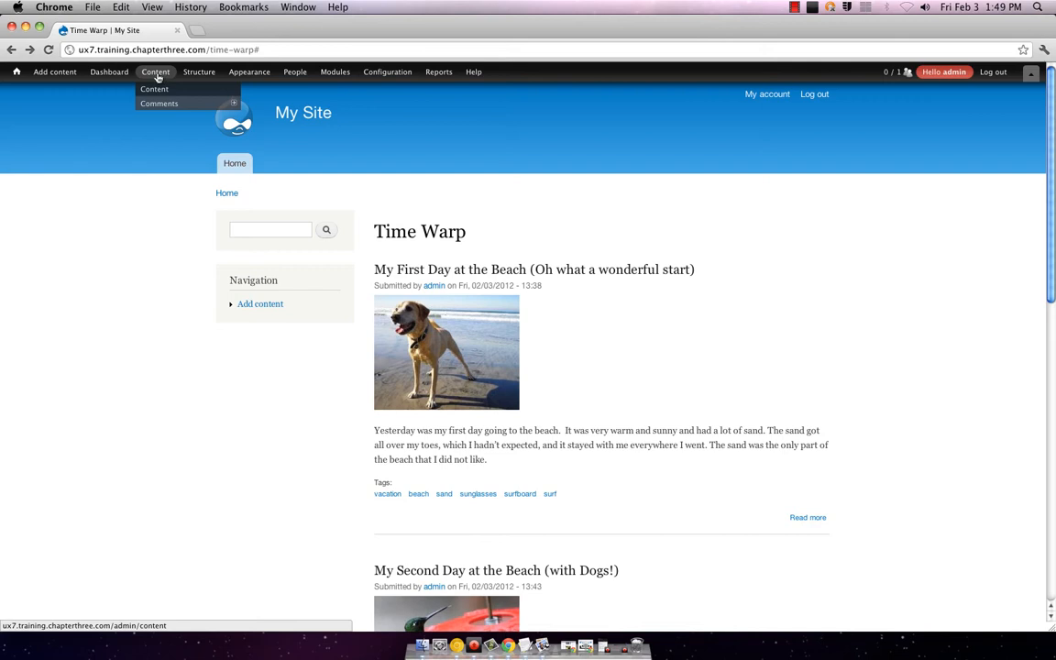
pyautogui.moveTo(46, 71)
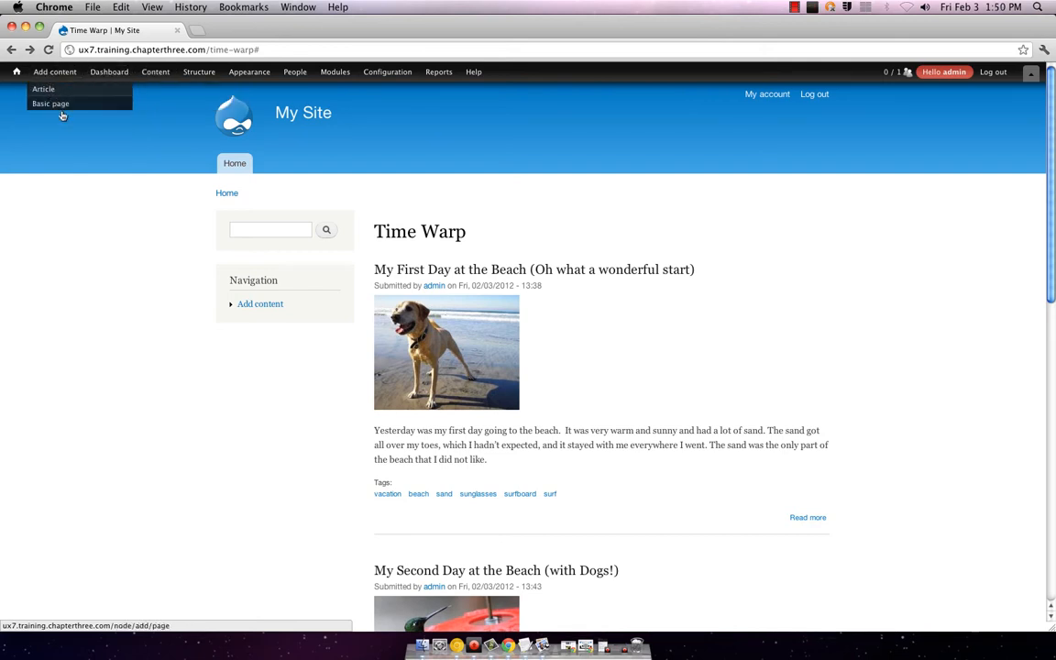
pyautogui.moveTo(151, 103)
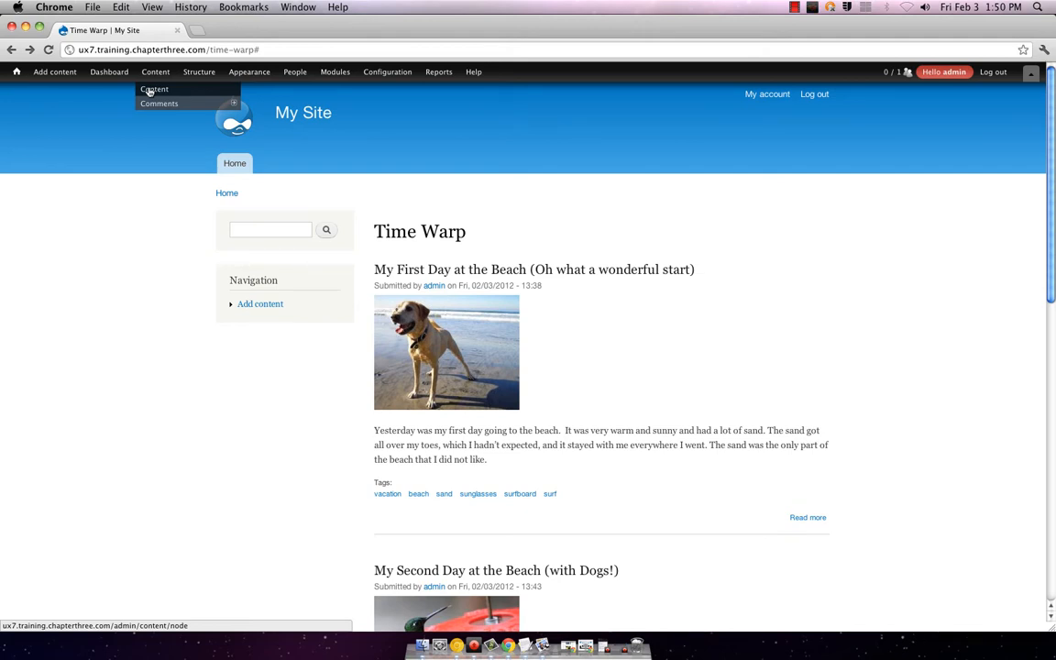
pyautogui.click(150, 91)
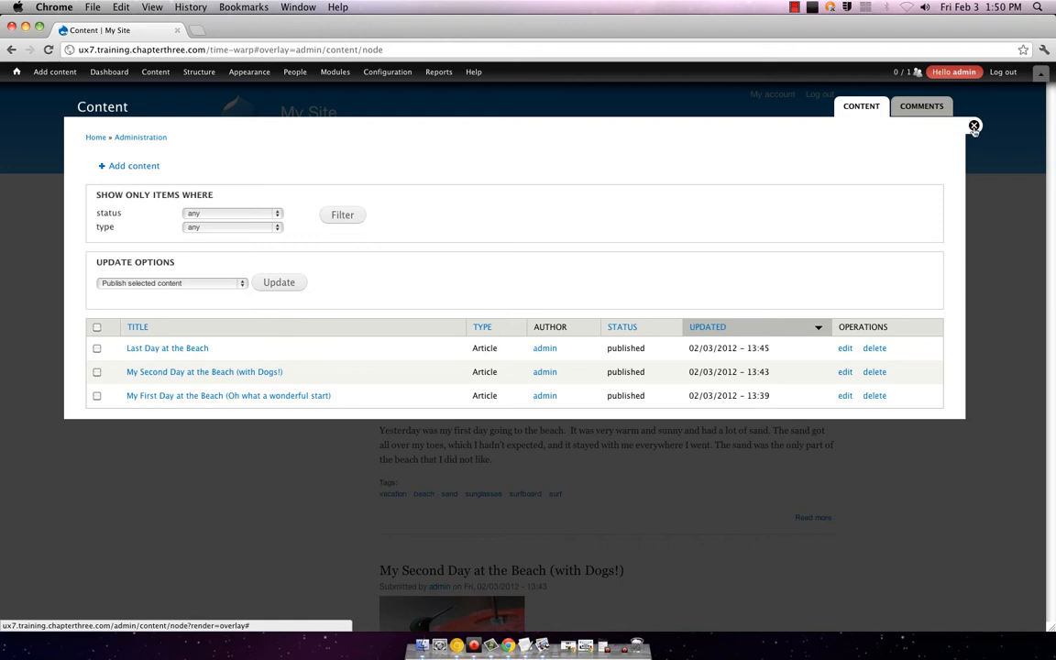
pyautogui.click(817, 92)
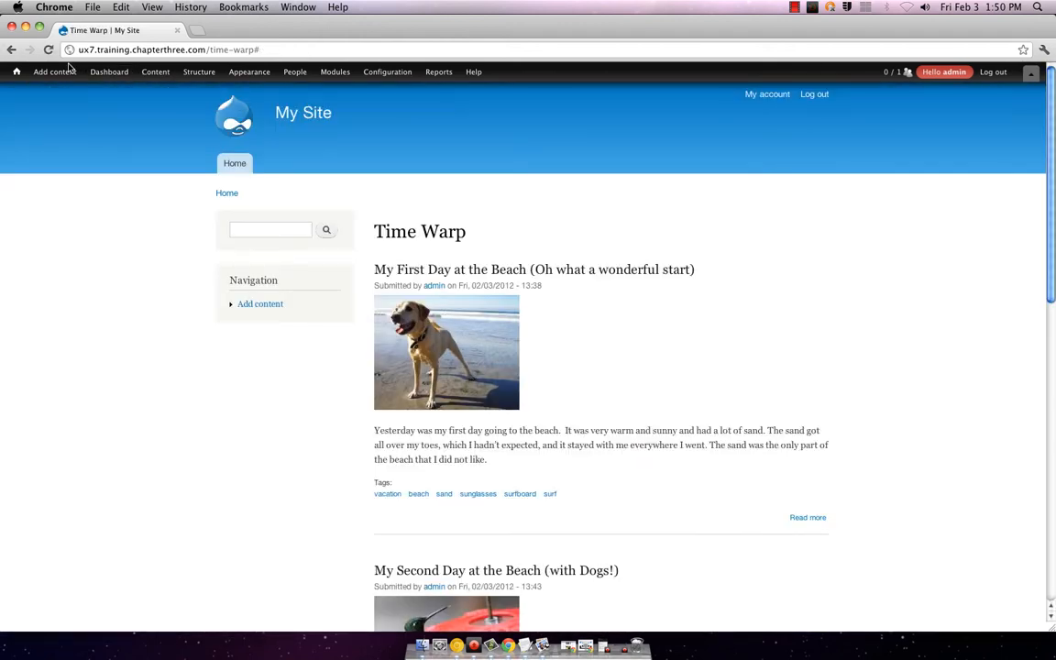
pyautogui.moveTo(116, 82)
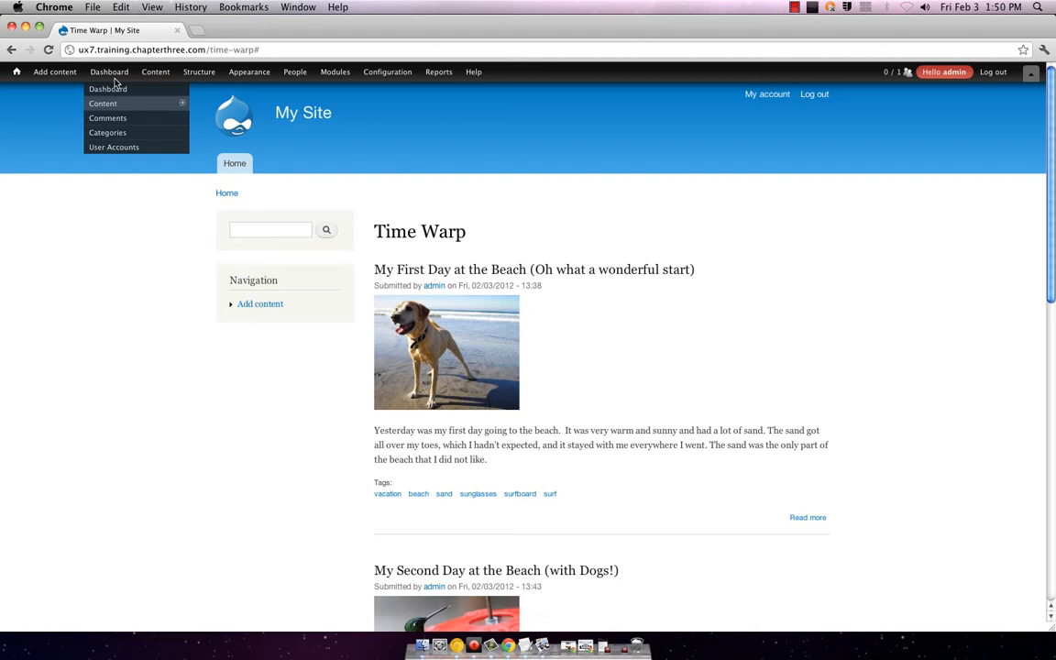
pyautogui.moveTo(199, 74)
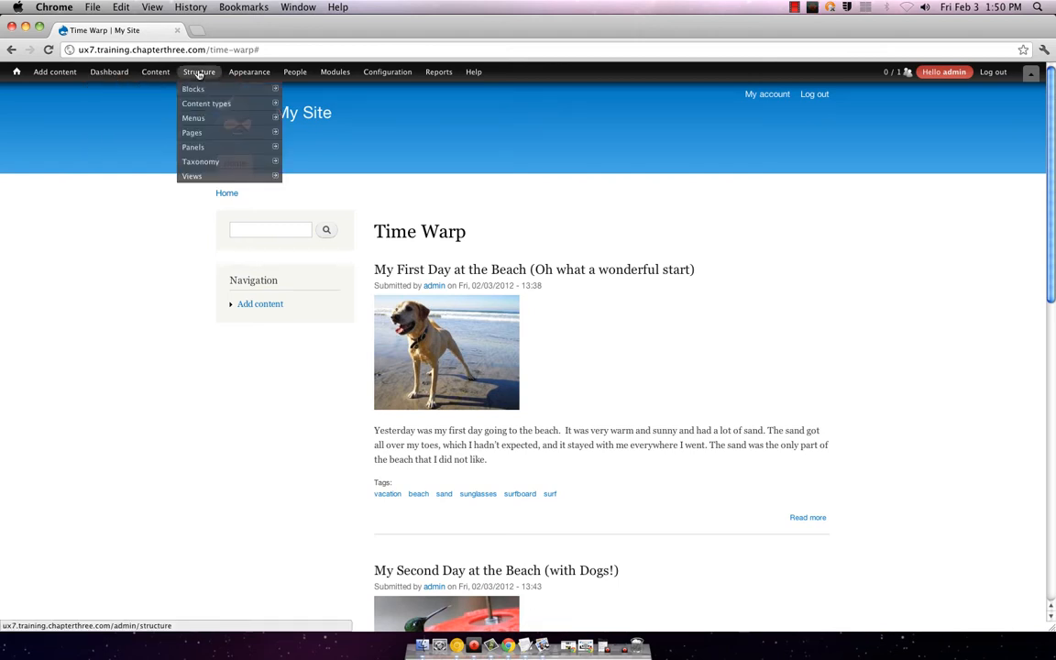
pyautogui.moveTo(207, 103)
pyautogui.moveTo(367, 117)
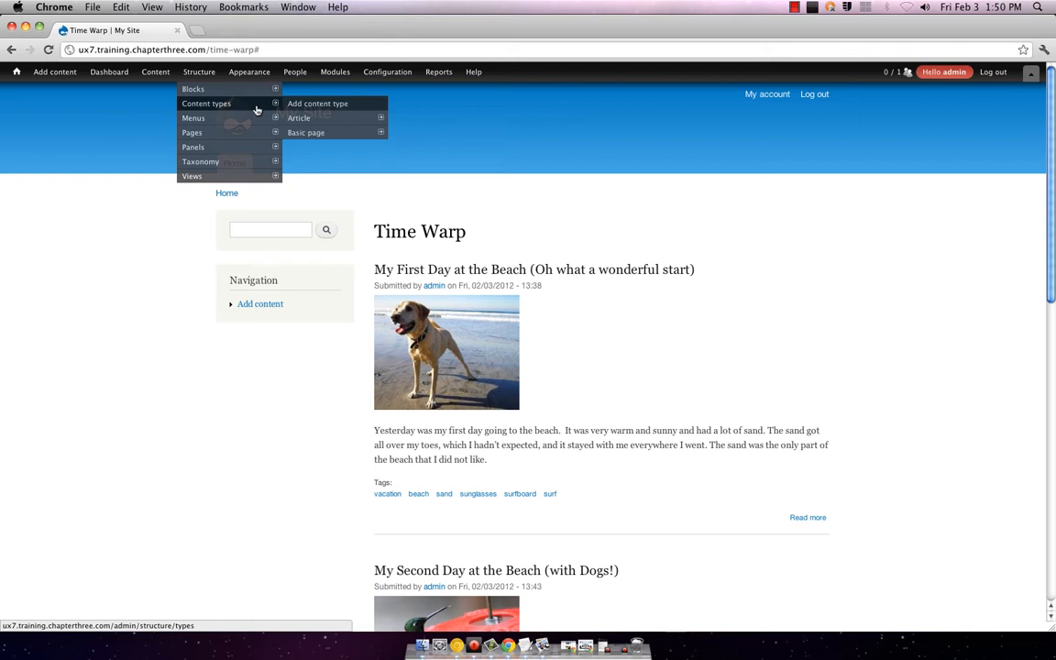
pyautogui.moveTo(293, 77)
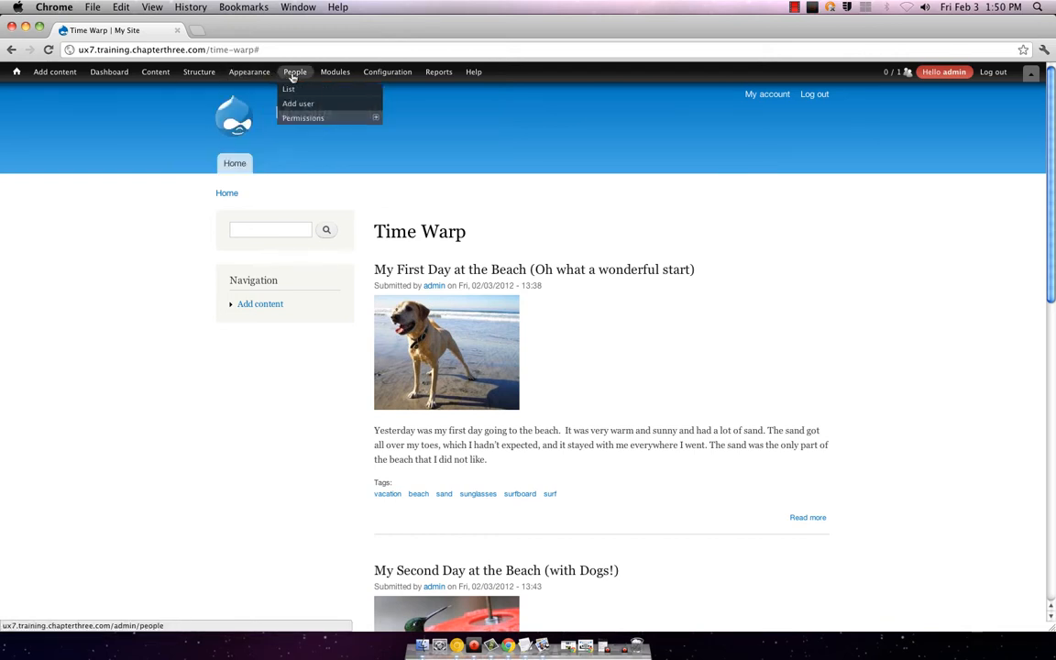
pyautogui.moveTo(383, 72)
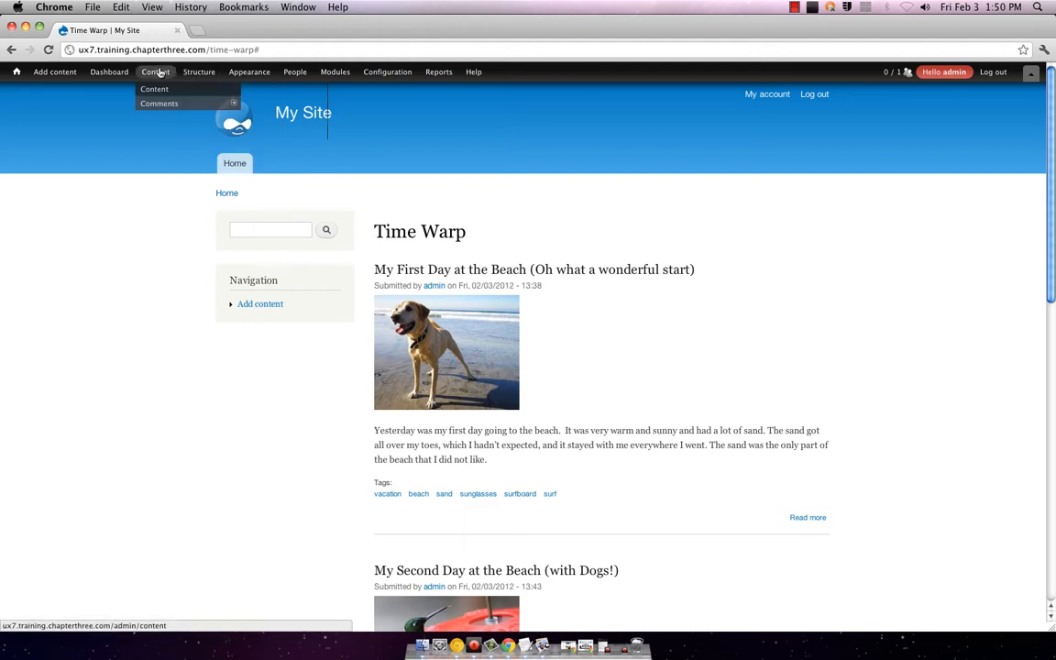
pyautogui.moveTo(330, 73)
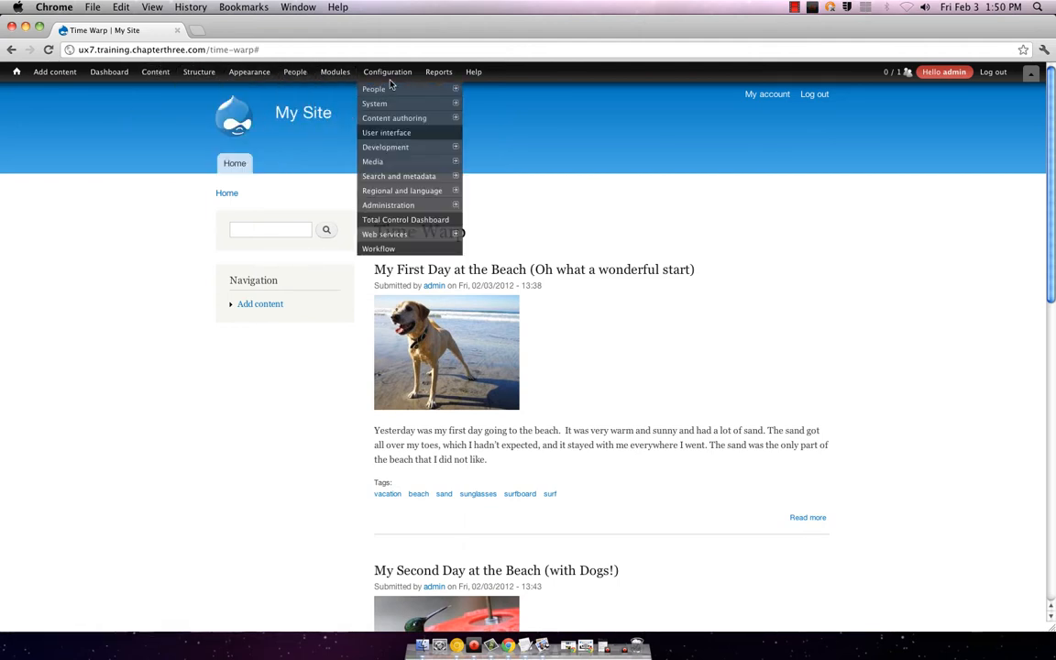
pyautogui.moveTo(437, 76)
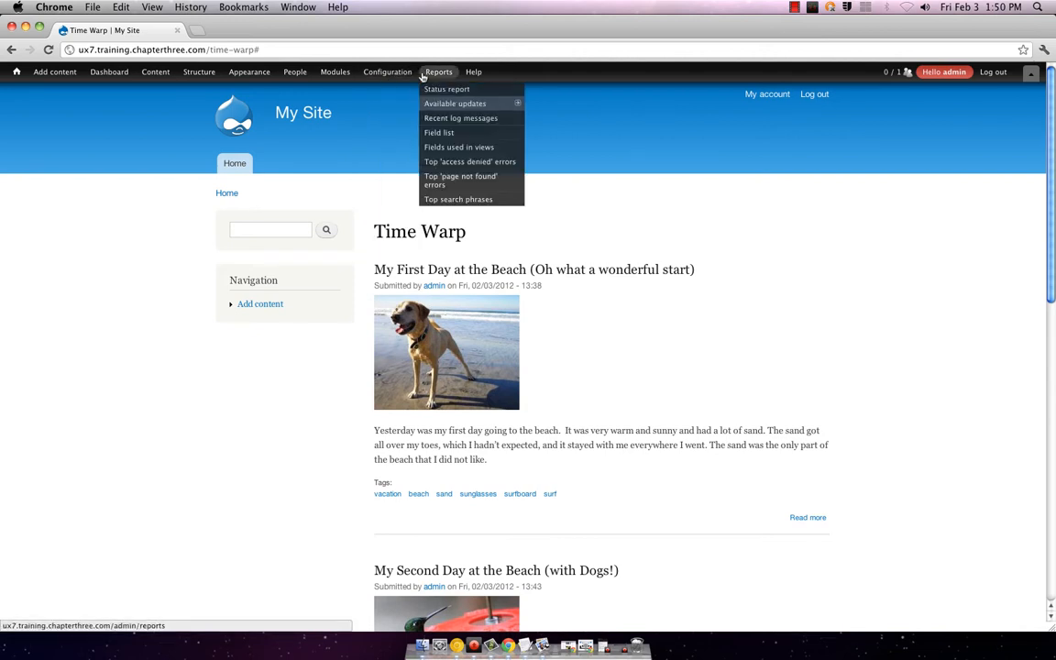
pyautogui.moveTo(486, 81)
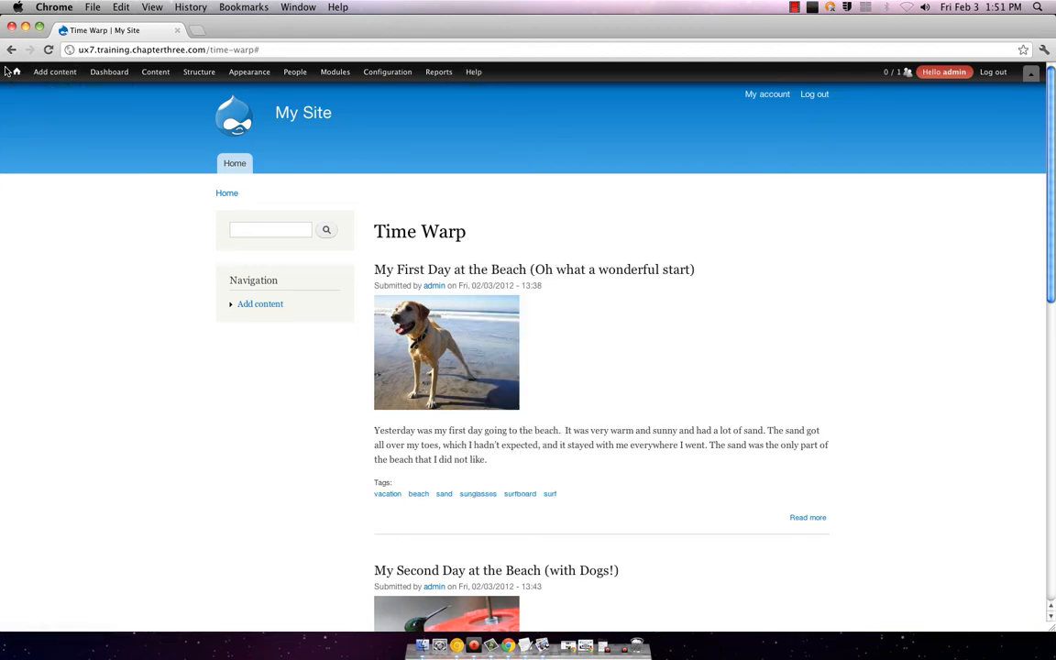
pyautogui.moveTo(10, 71)
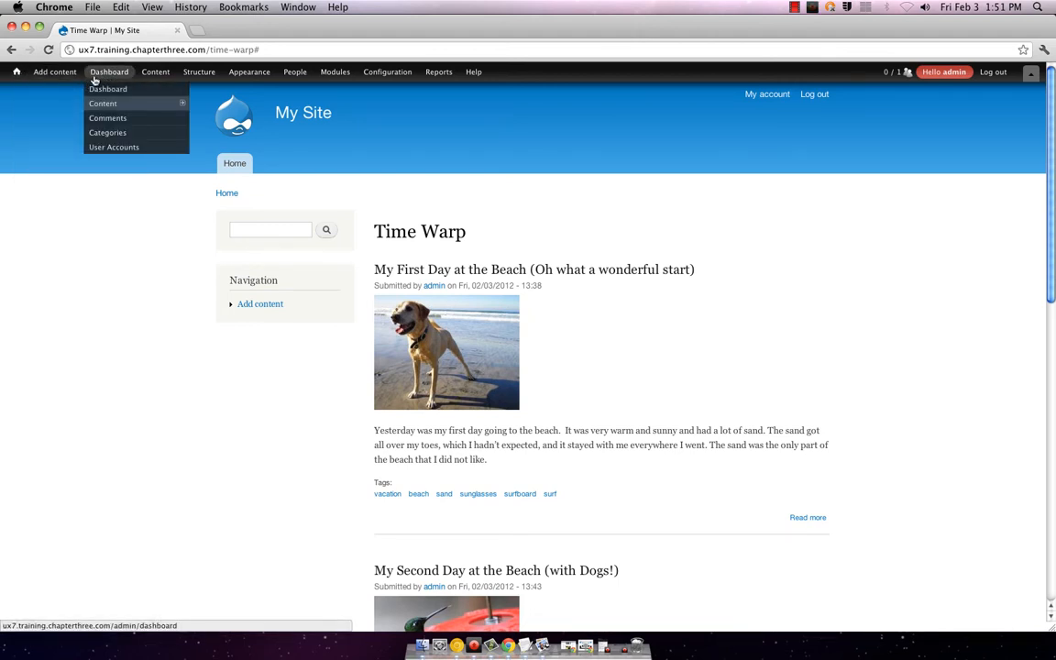
pyautogui.moveTo(167, 73)
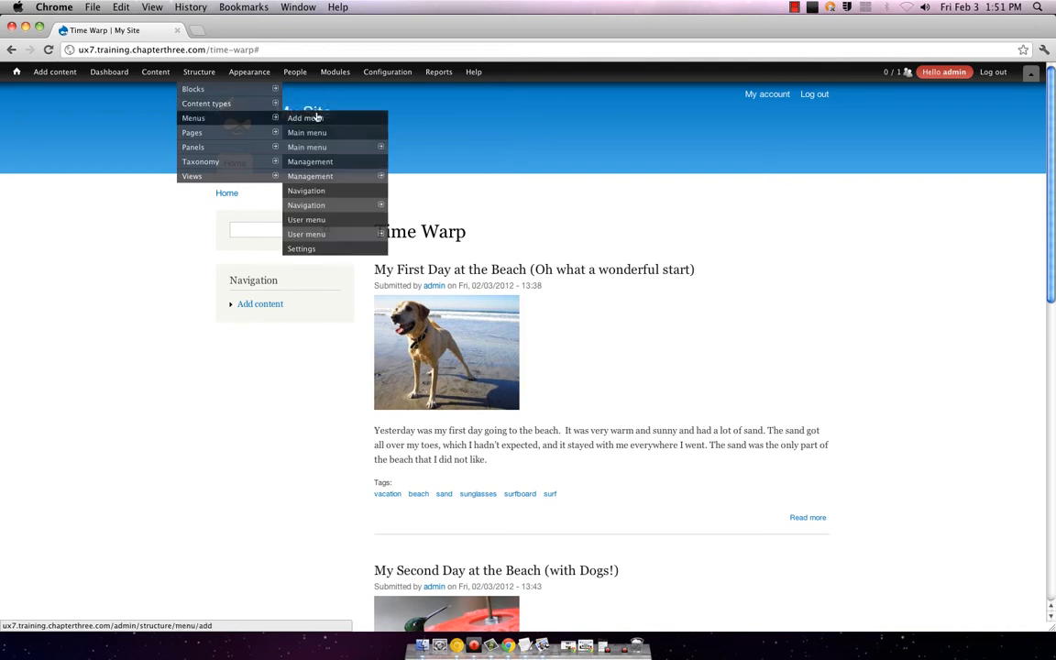
# Step: Start a new content type named 'Pictures'
pyautogui.click(292, 104)
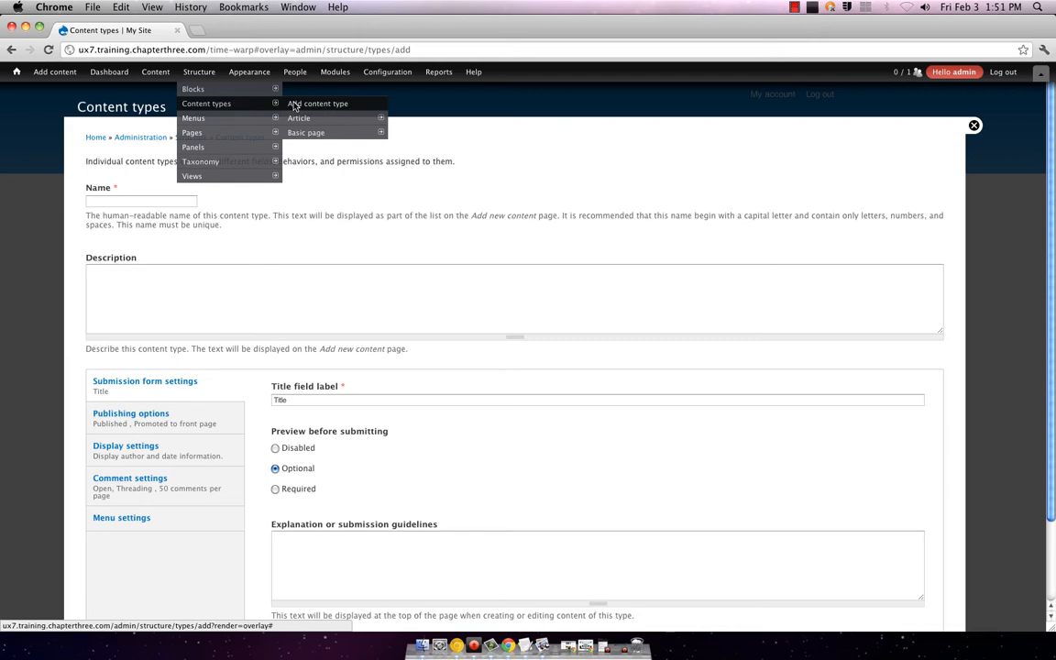
pyautogui.click(432, 256)
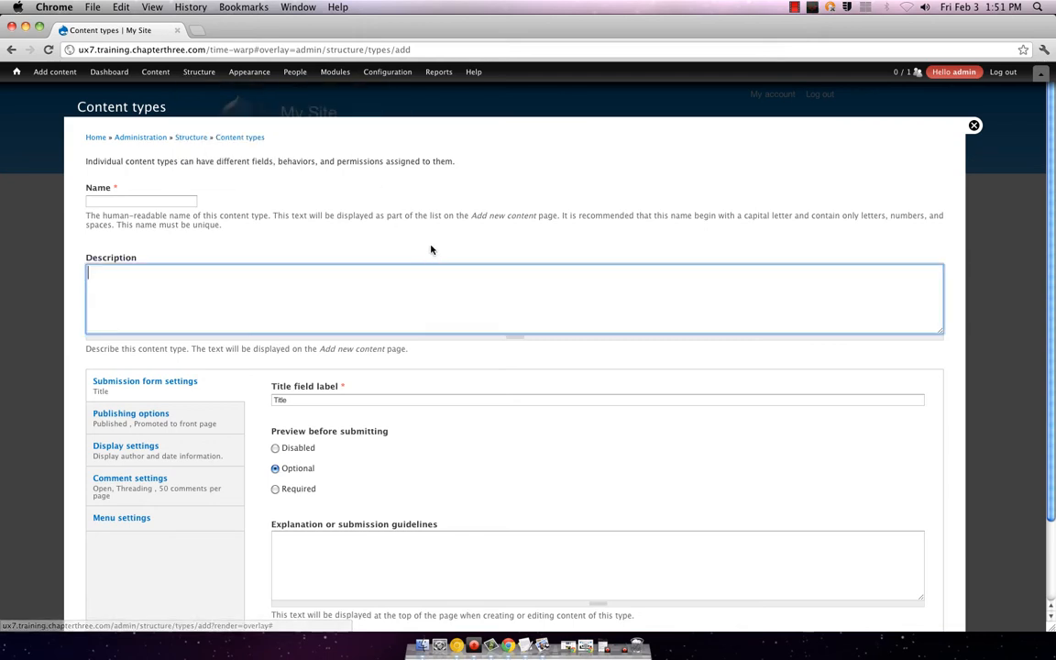
pyautogui.scroll(-3, 430, 249)
pyautogui.scroll(3, 390, 348)
pyautogui.click(160, 202)
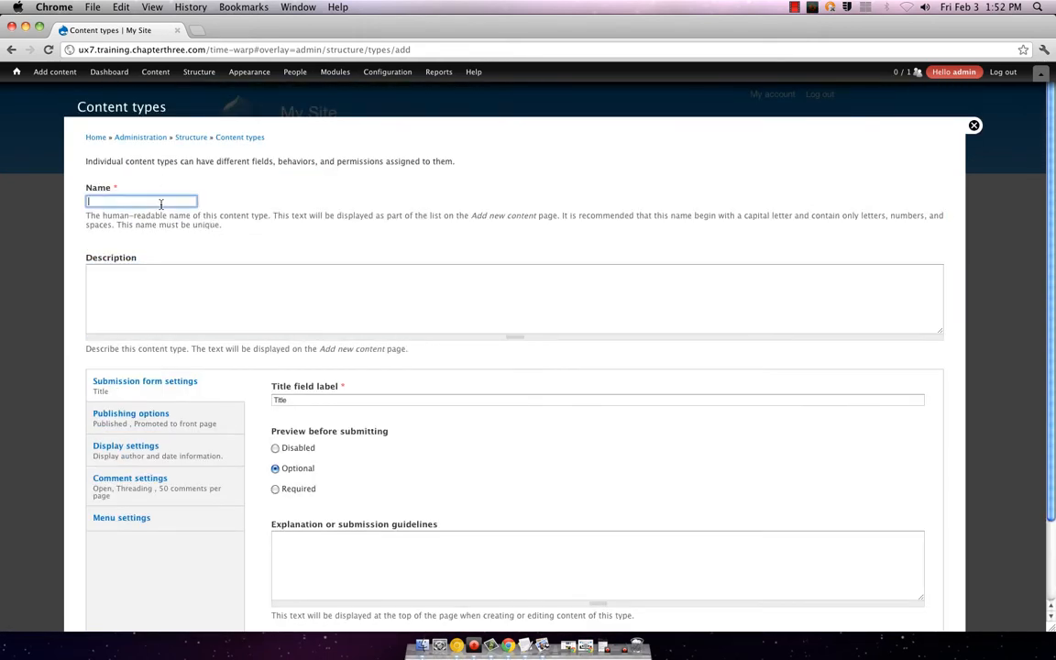
pyautogui.write('Pictures')
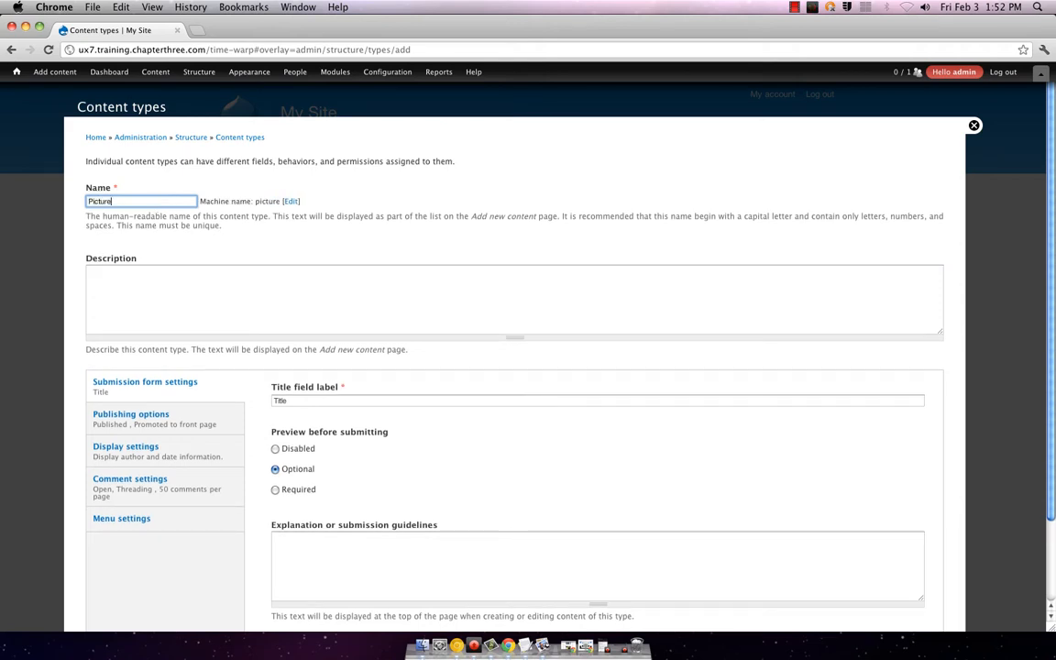
pyautogui.click(146, 292)
# Step: Replace the 'Title' field label in Submission form settings with 'Pictures'
pyautogui.scroll(-1, 326, 253)
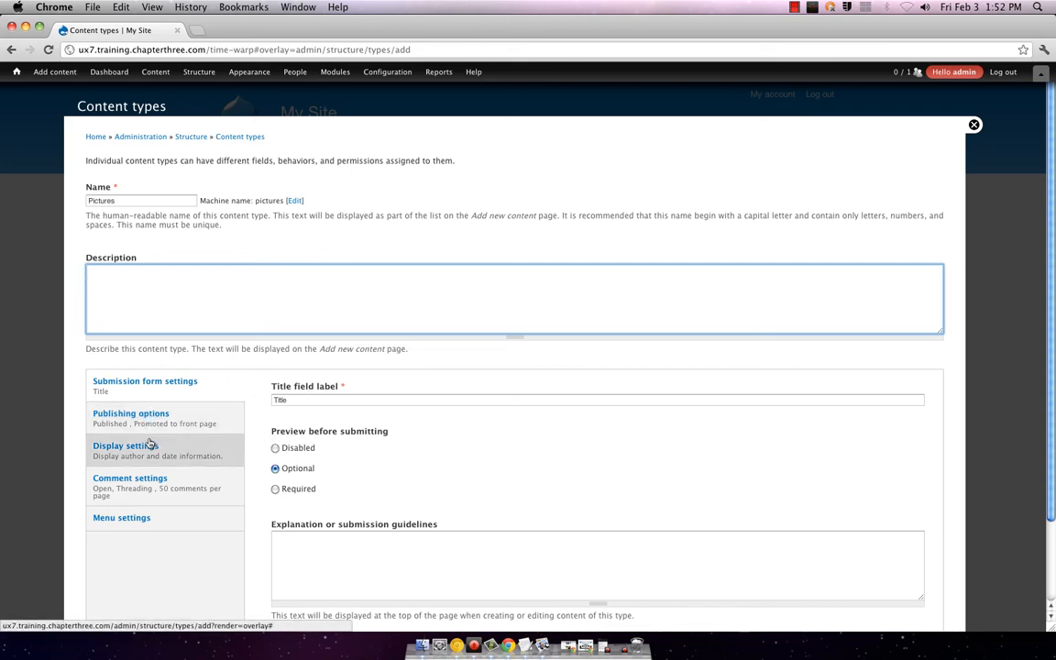
pyautogui.scroll(-3, 487, 318)
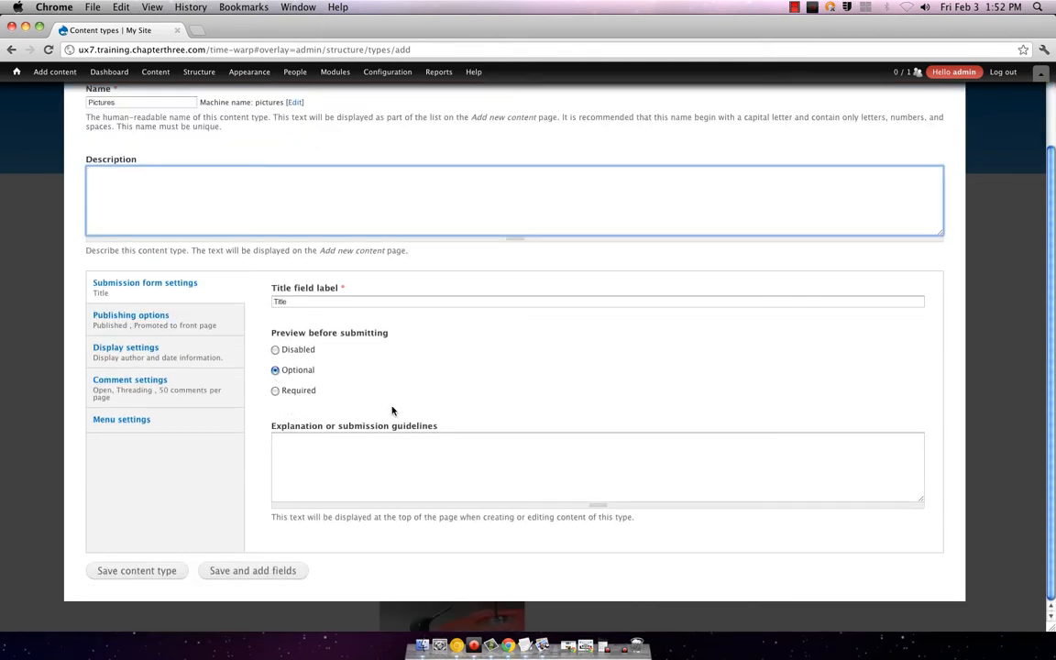
pyautogui.click(321, 301)
pyautogui.doubleClick(321, 302)
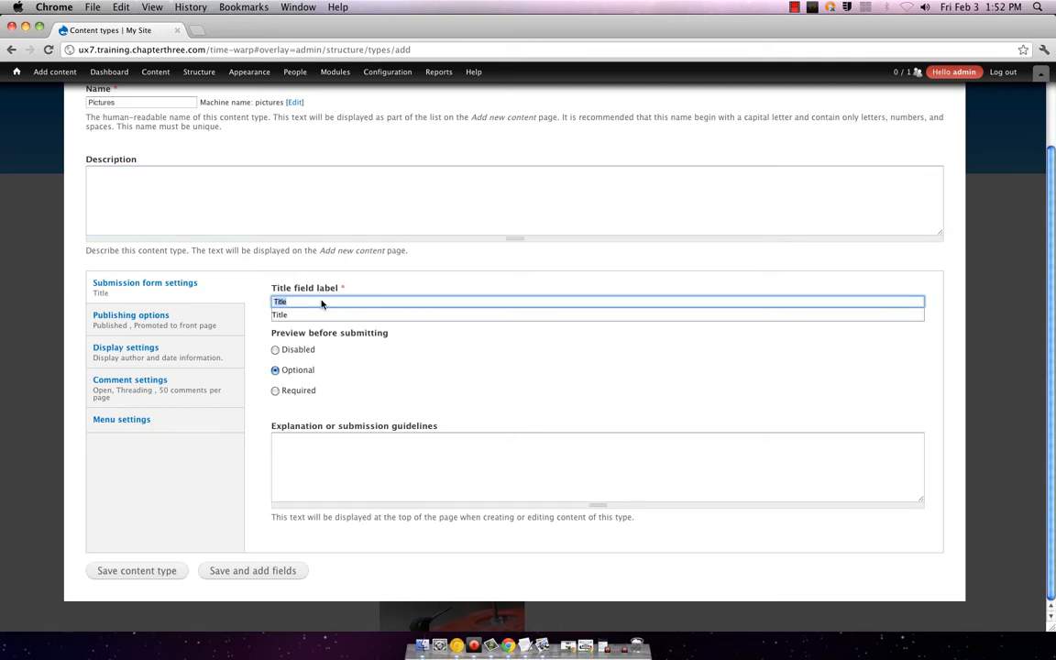
pyautogui.press('Down')
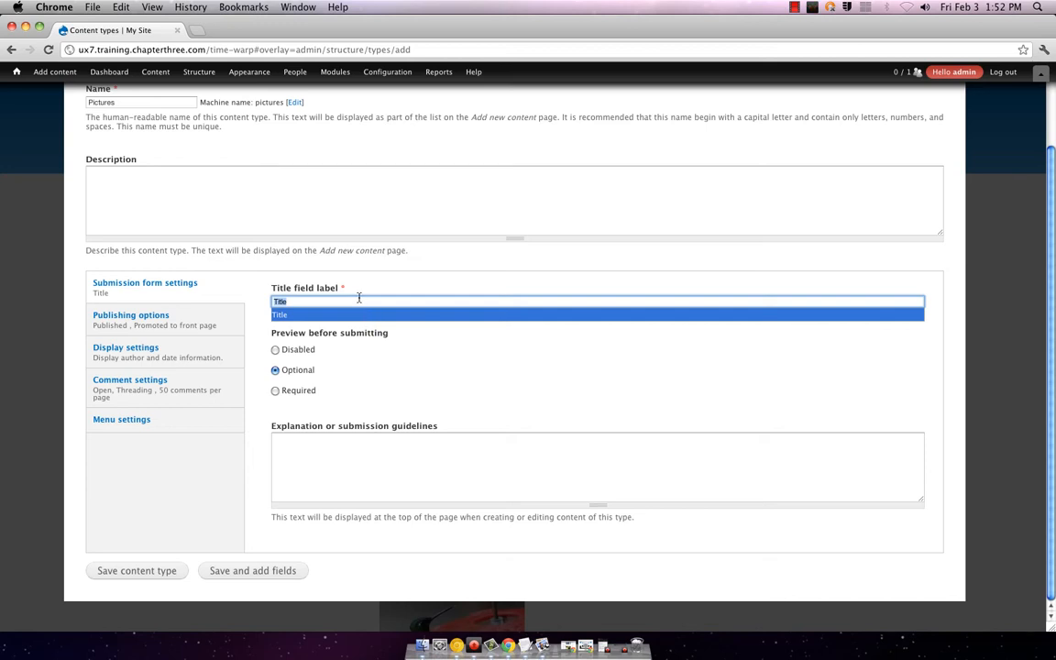
pyautogui.write('Pictures')
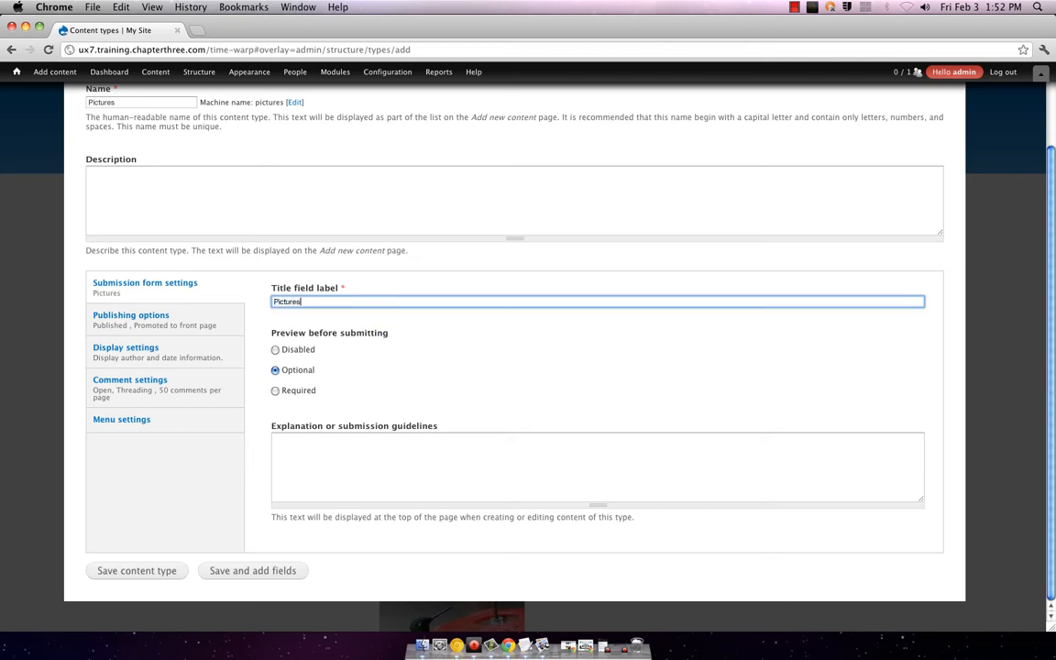
# Step: Review the publishing, display, menu and comment settings, then save the Pictures content type
pyautogui.click(142, 320)
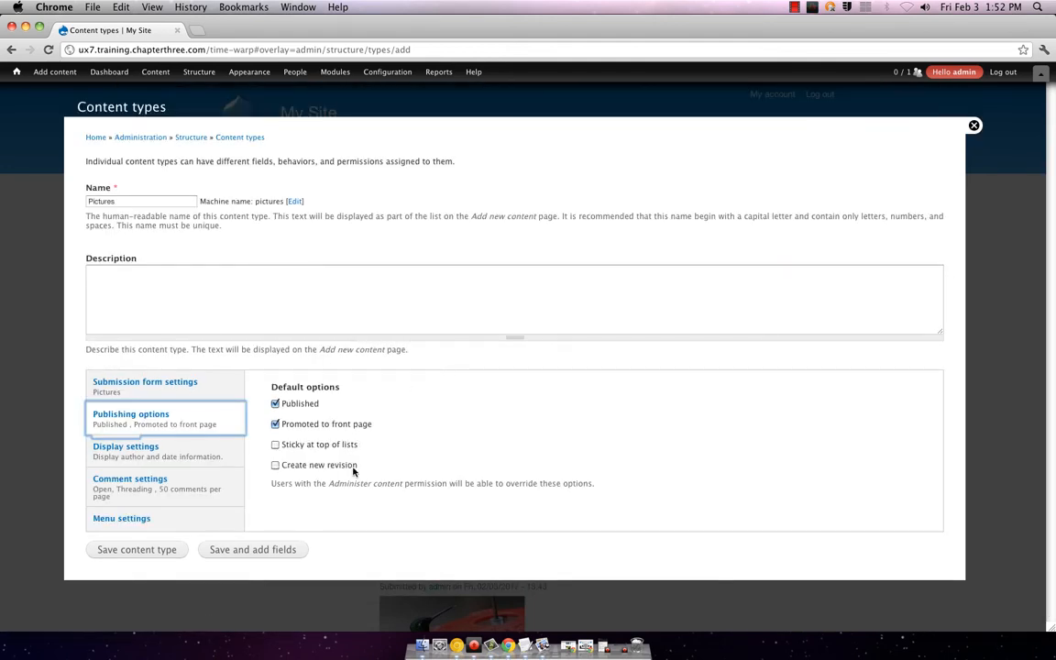
pyautogui.click(172, 452)
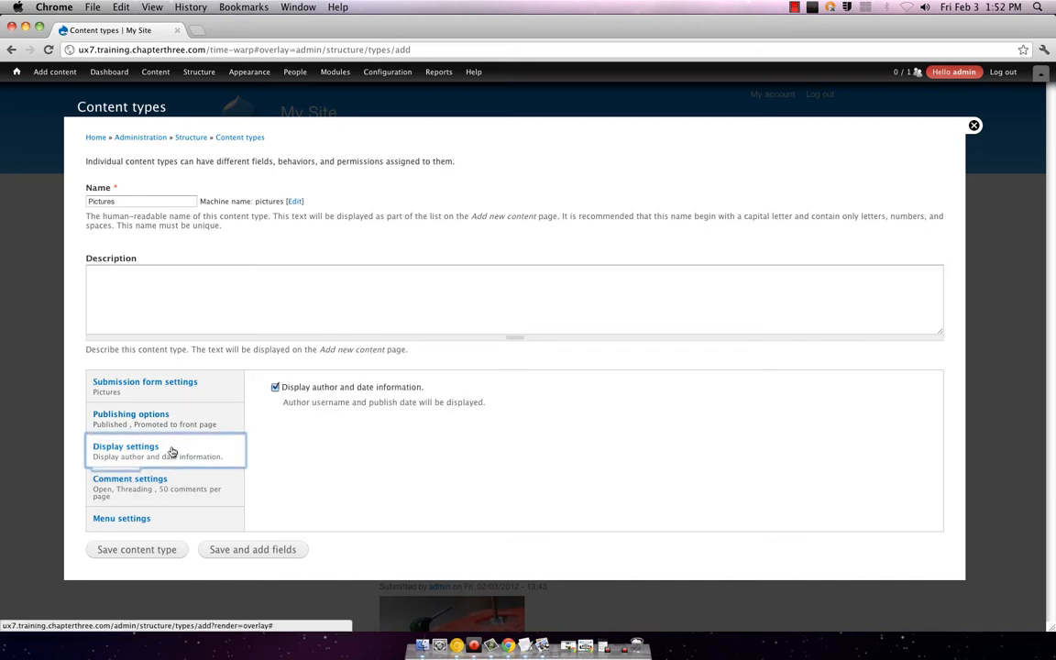
pyautogui.click(190, 513)
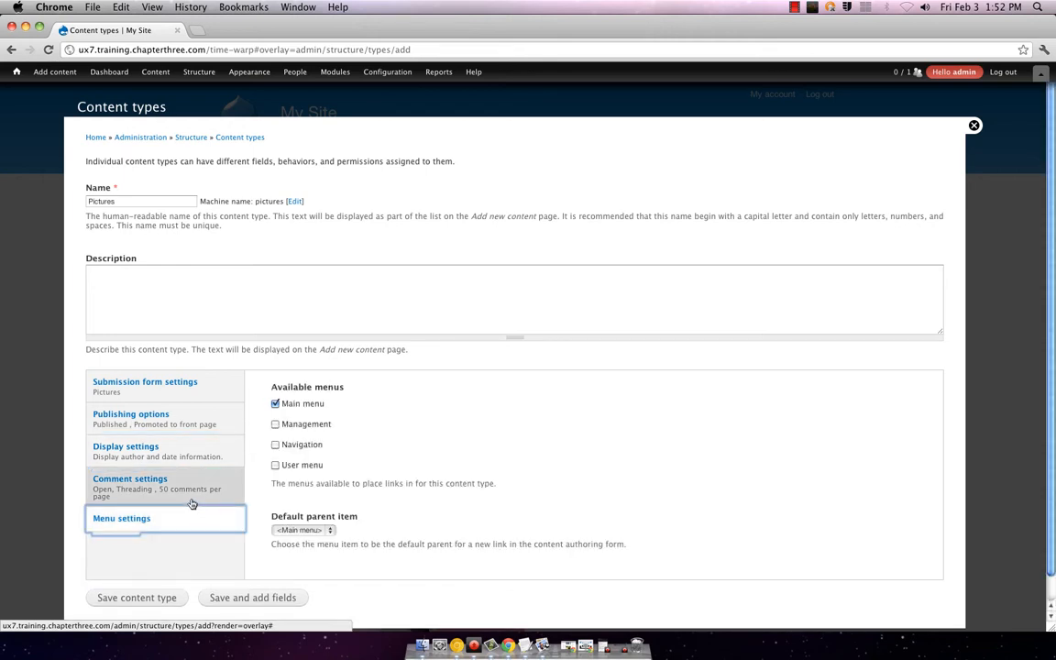
pyautogui.click(192, 498)
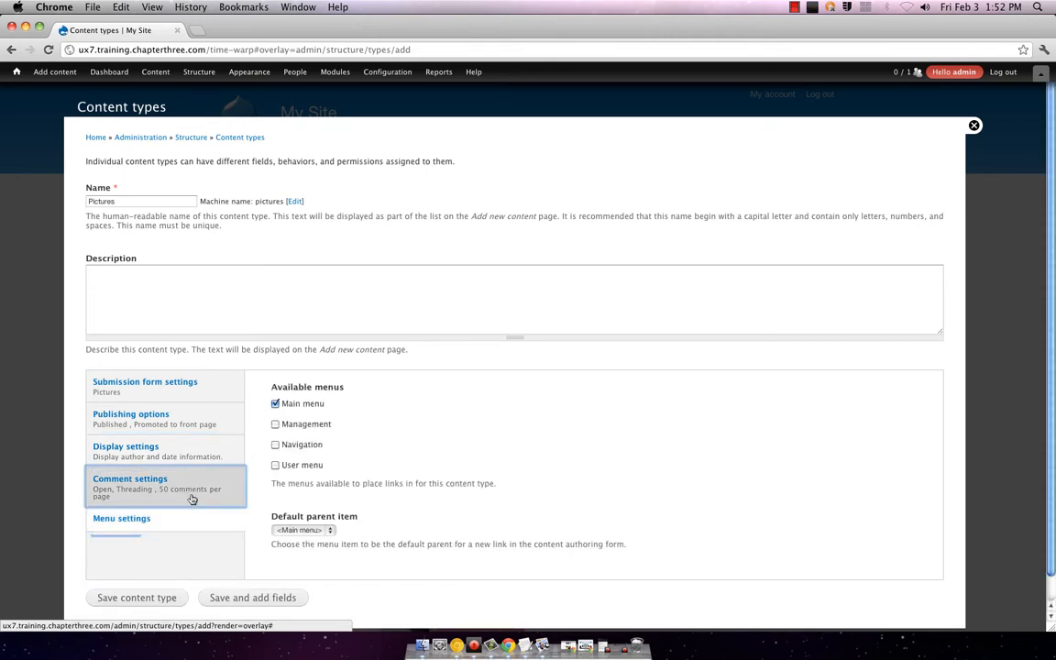
pyautogui.scroll(-2, 514, 357)
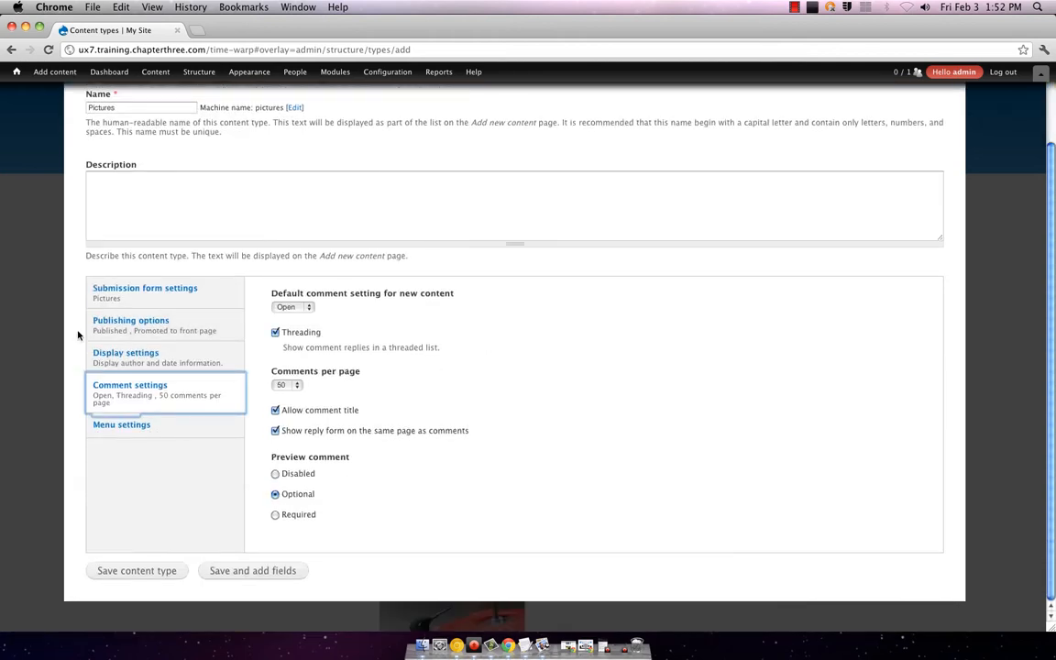
pyautogui.click(115, 325)
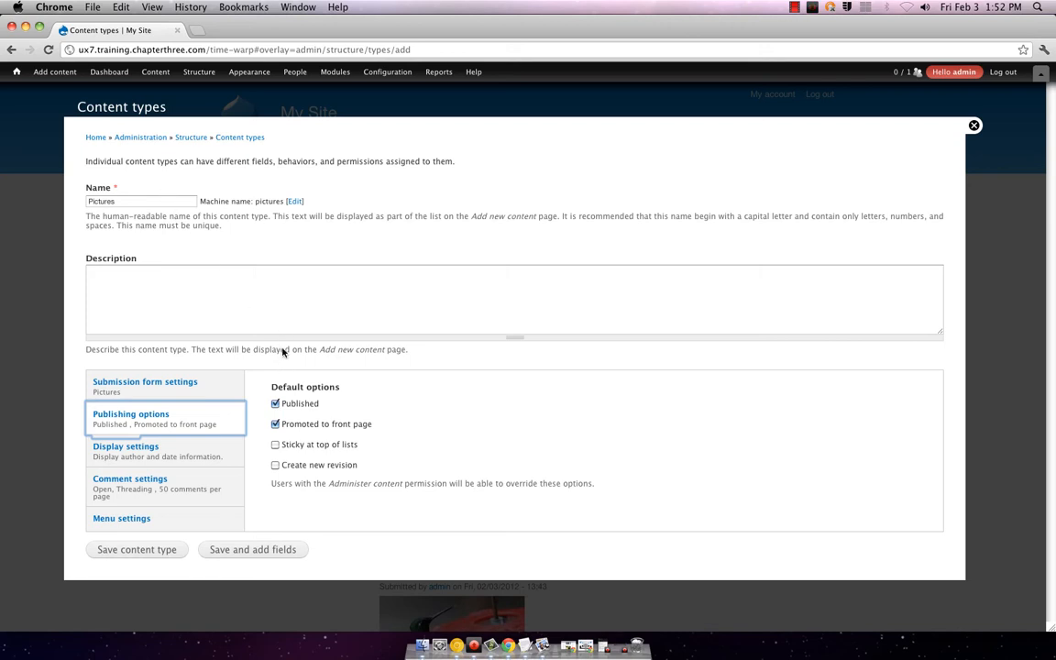
pyautogui.click(213, 386)
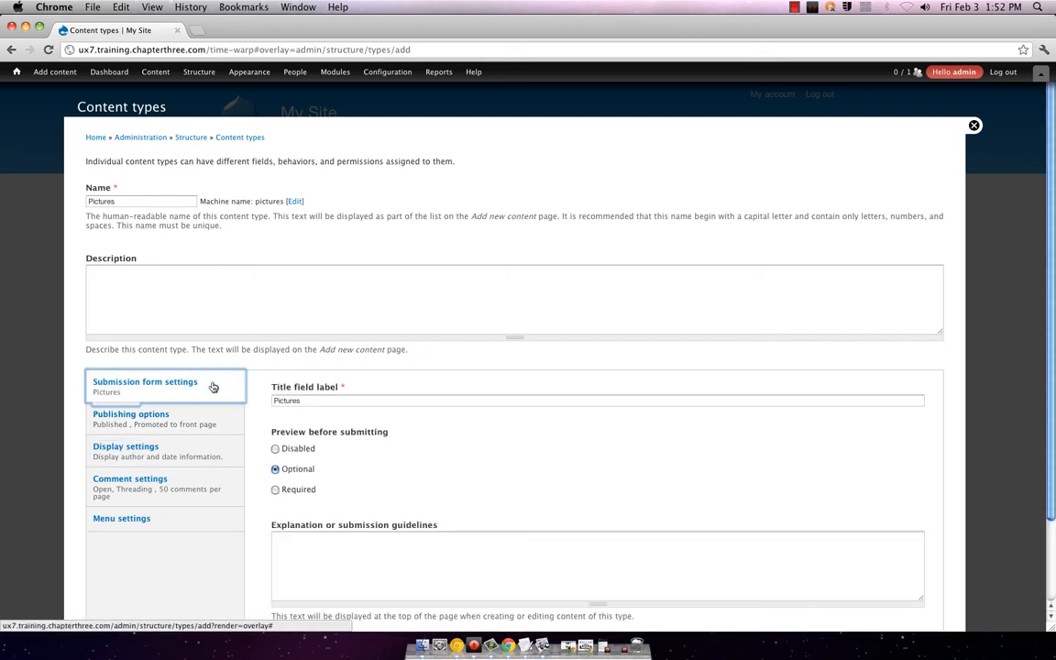
pyautogui.scroll(-3, 213, 387)
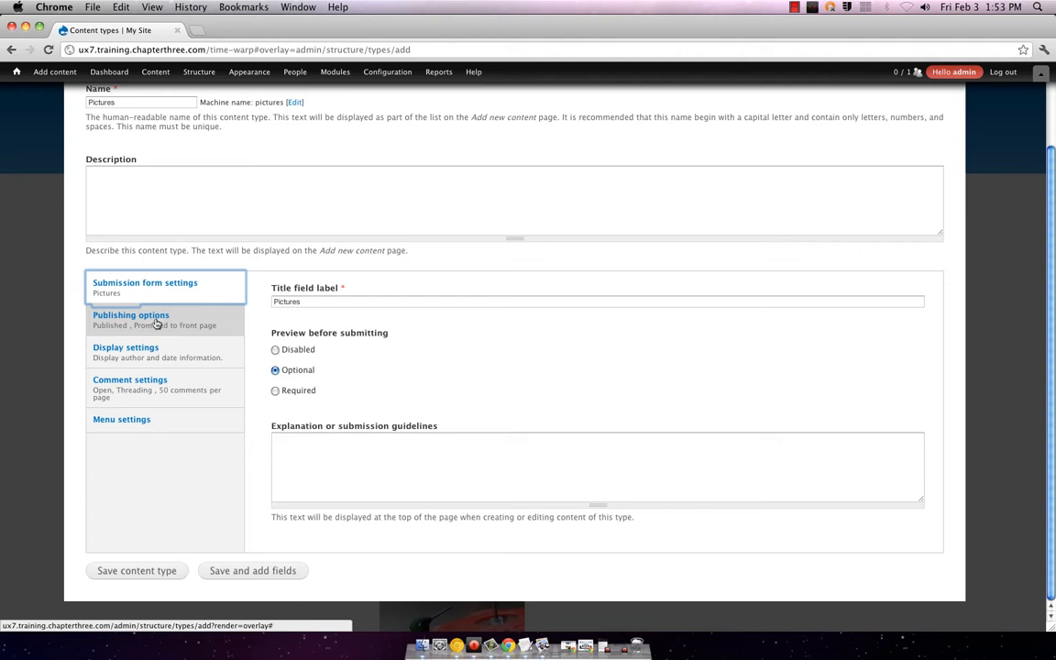
pyautogui.click(150, 569)
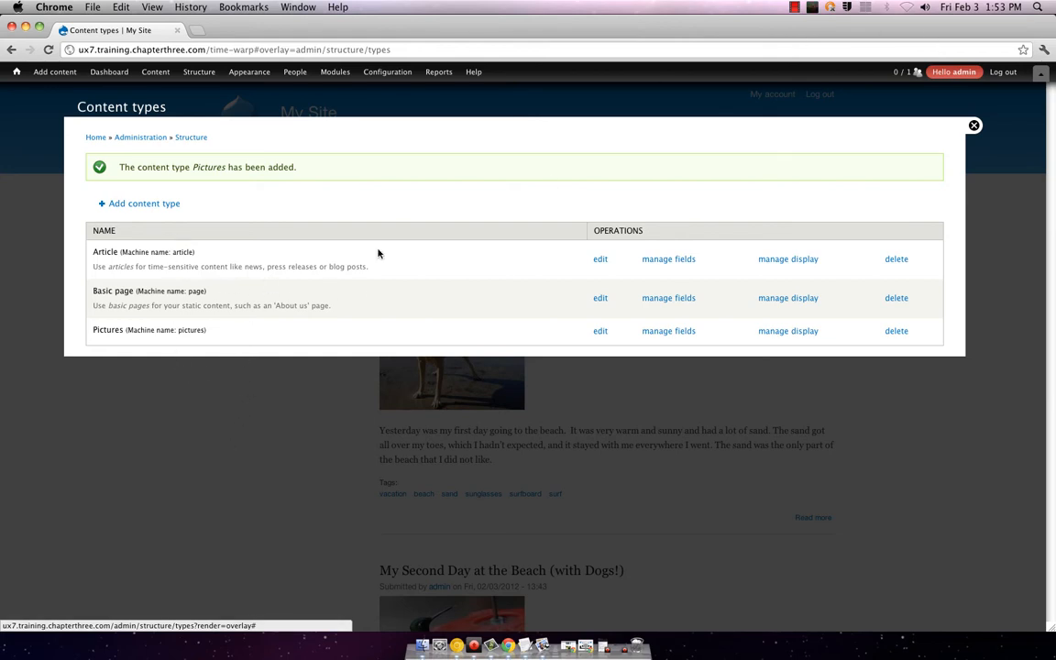
# Step: Close the content types overlay and start a new Pictures item from Add content
pyautogui.click(971, 126)
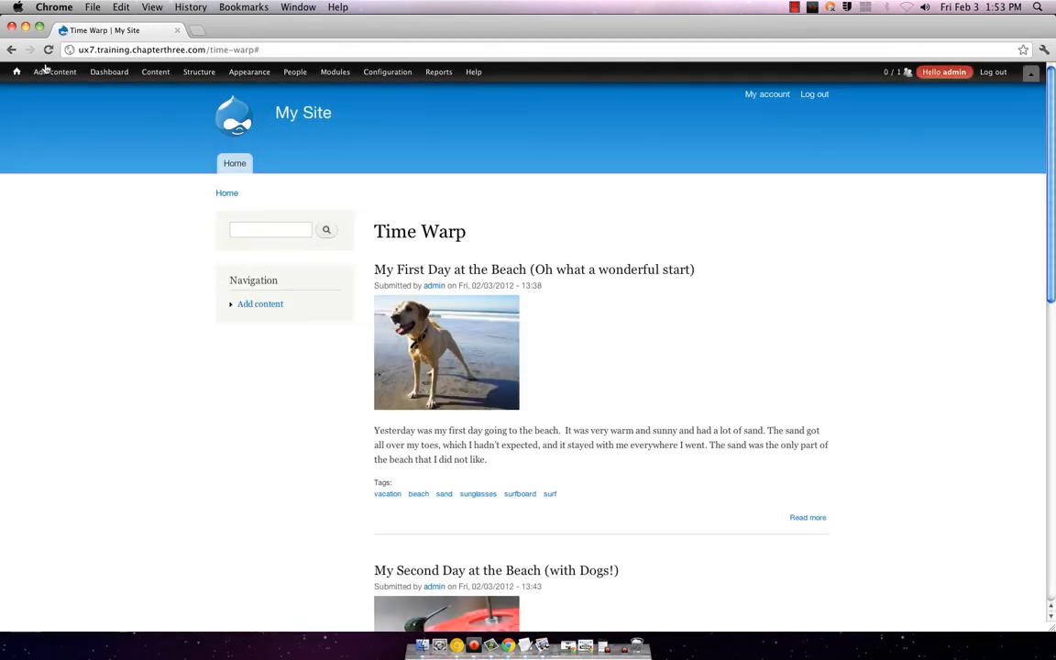
pyautogui.moveTo(46, 73)
pyautogui.click(51, 119)
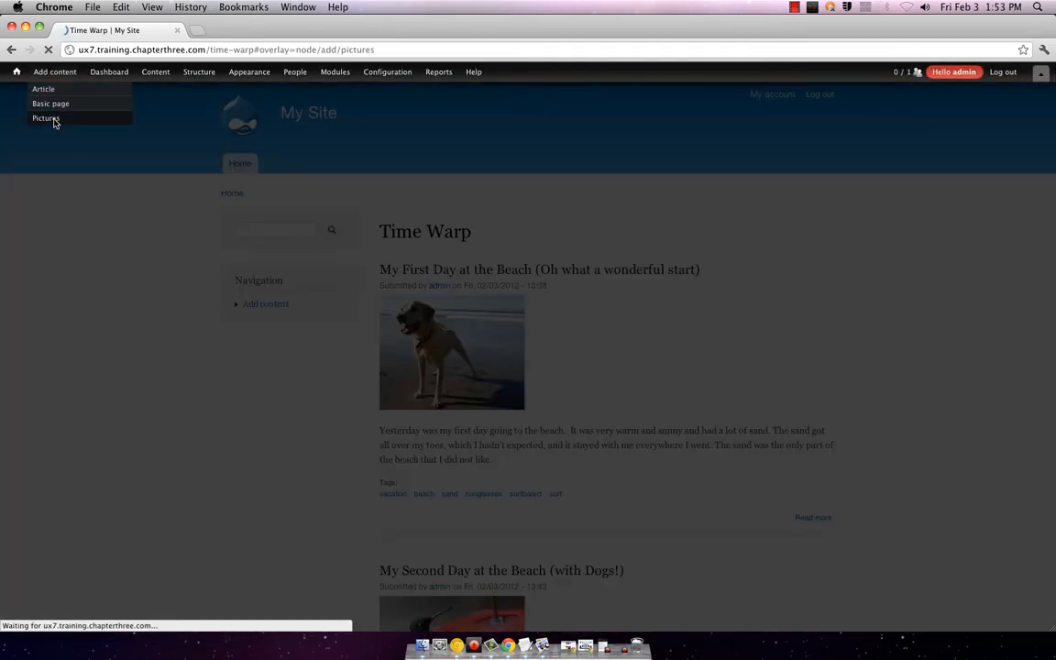
pyautogui.moveTo(380, 74)
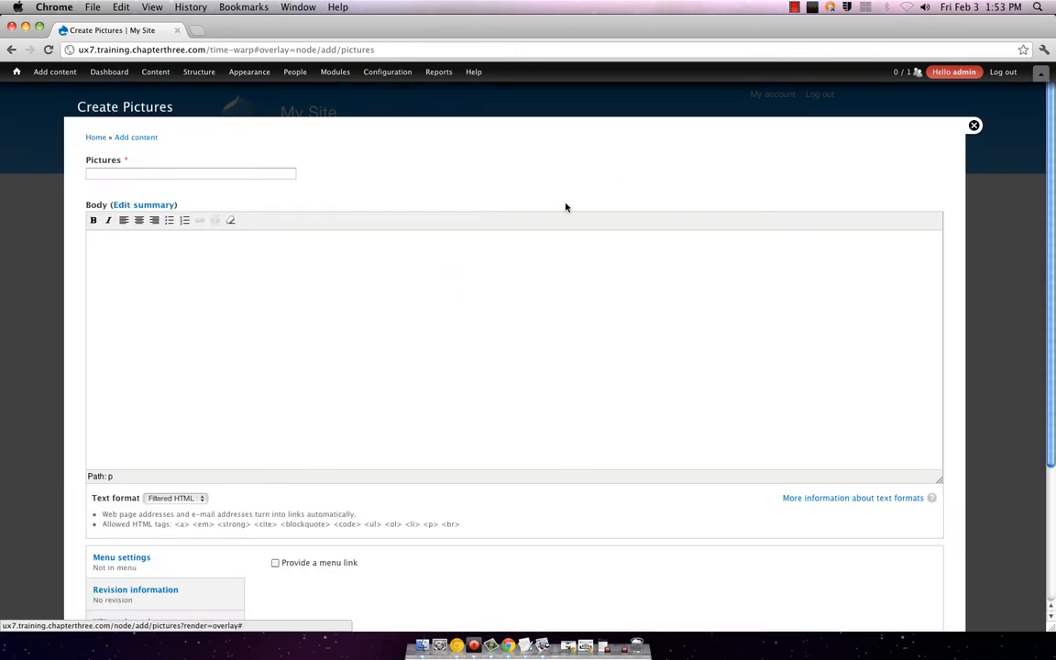
pyautogui.scroll(-5, 544, 349)
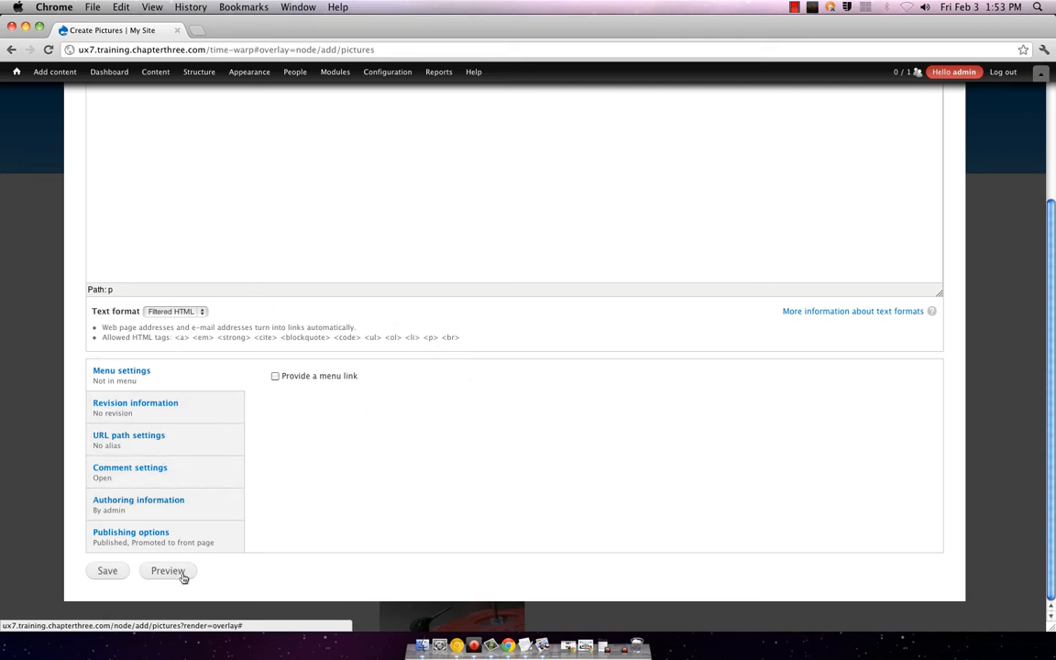
# Step: Look through the revision, URL path, comment, publishing and authoring settings, then close the form
pyautogui.click(143, 406)
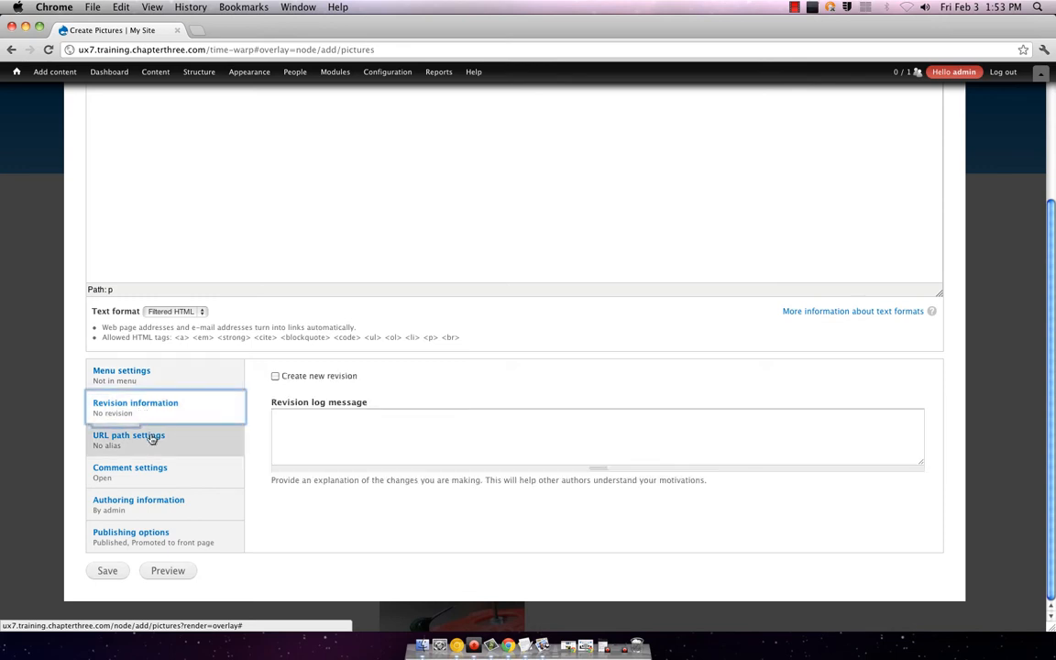
pyautogui.click(139, 437)
pyautogui.click(157, 472)
pyautogui.click(159, 534)
pyautogui.click(147, 503)
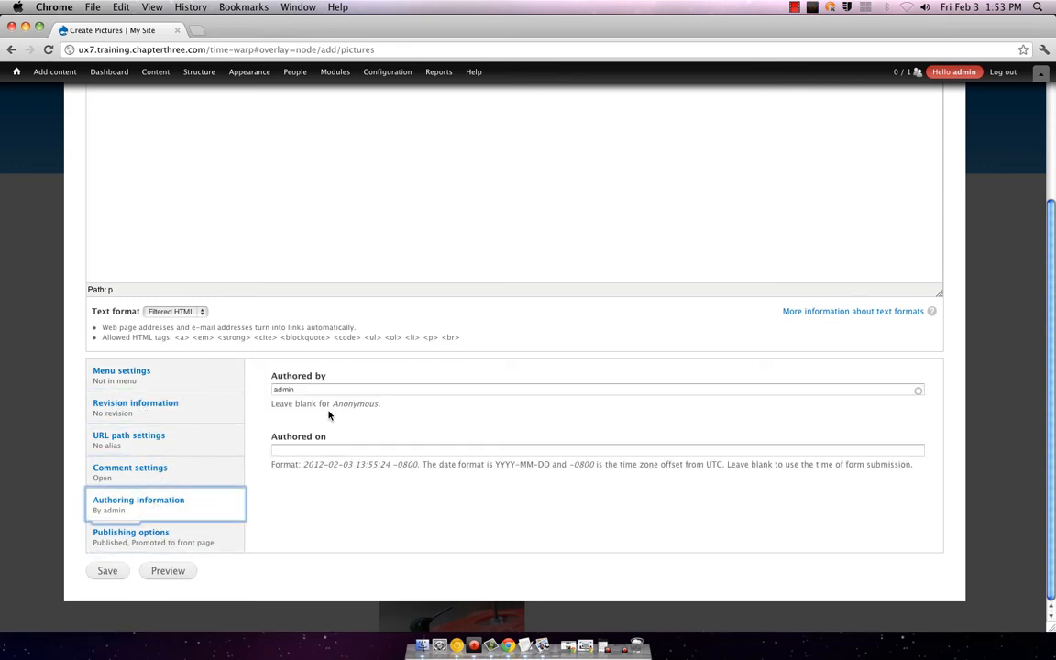
pyautogui.scroll(5, 575, 270)
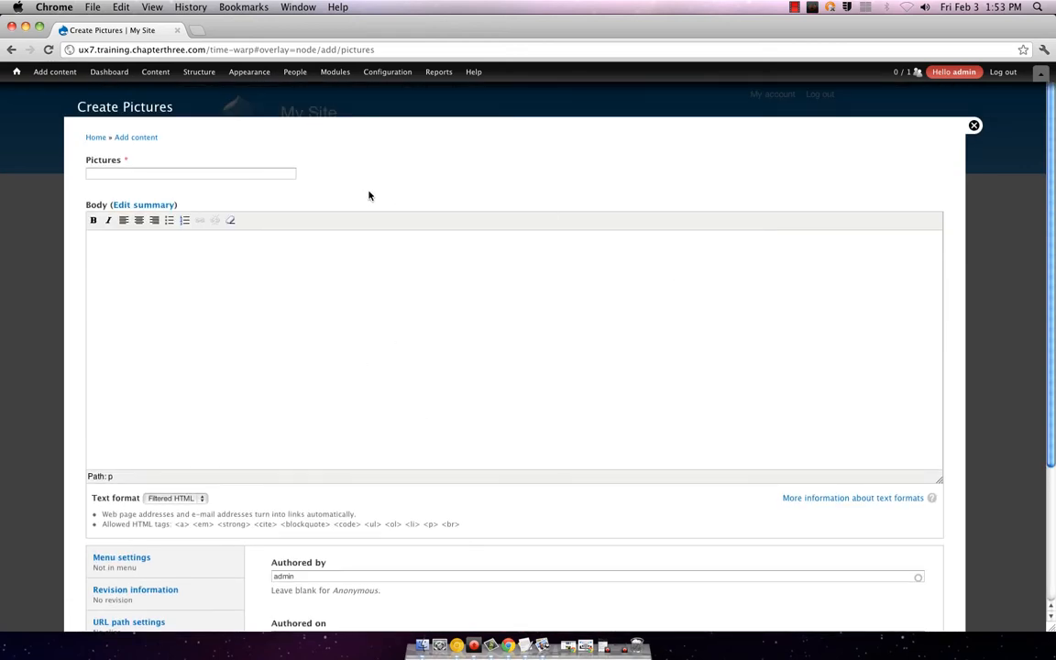
pyautogui.click(974, 126)
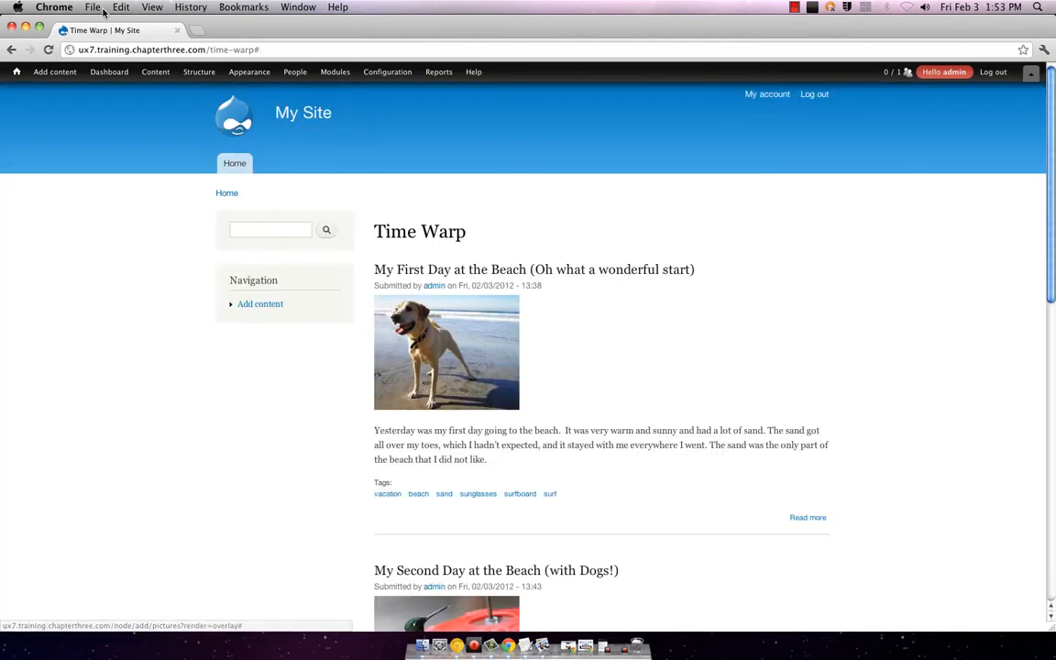
# Step: Navigate from Structure to the Pictures content type's edit and display management pages
pyautogui.click(206, 79)
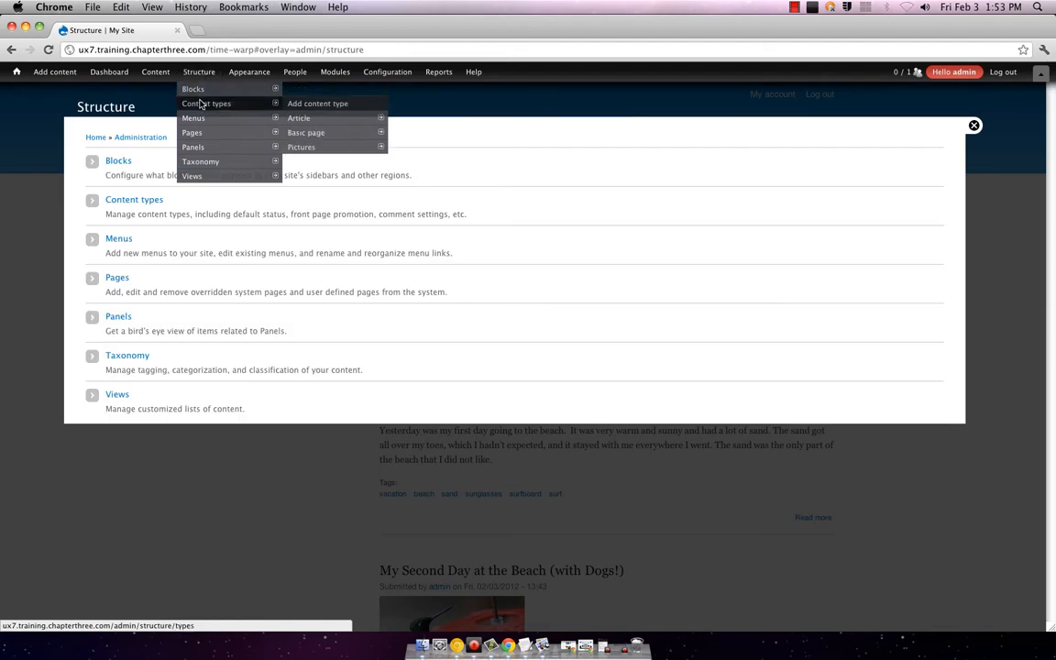
pyautogui.moveTo(344, 150)
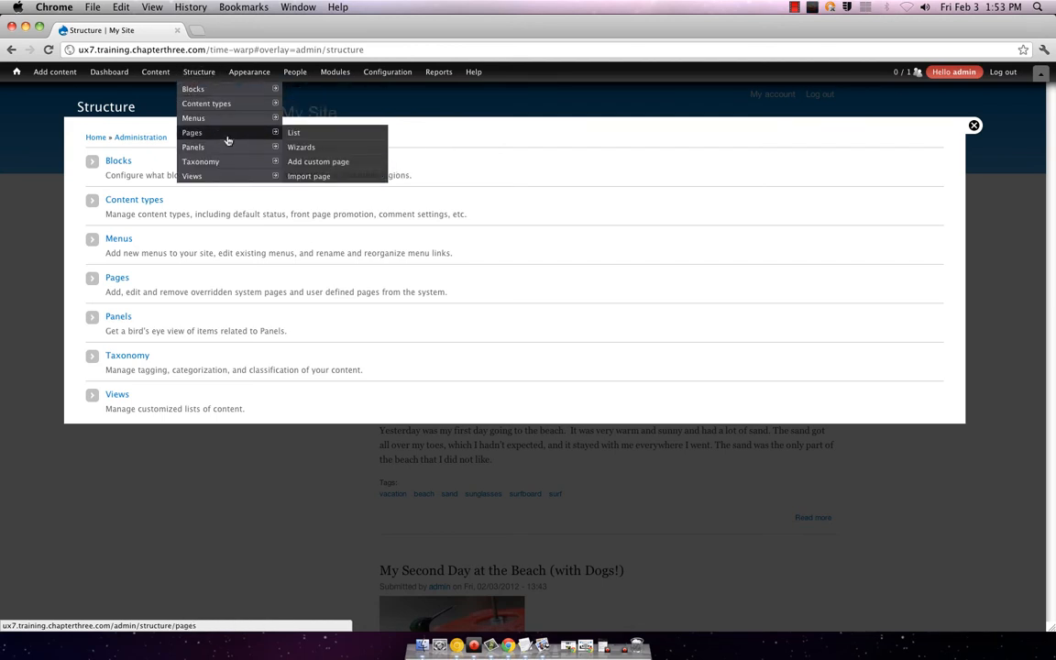
pyautogui.moveTo(239, 151)
pyautogui.moveTo(229, 103)
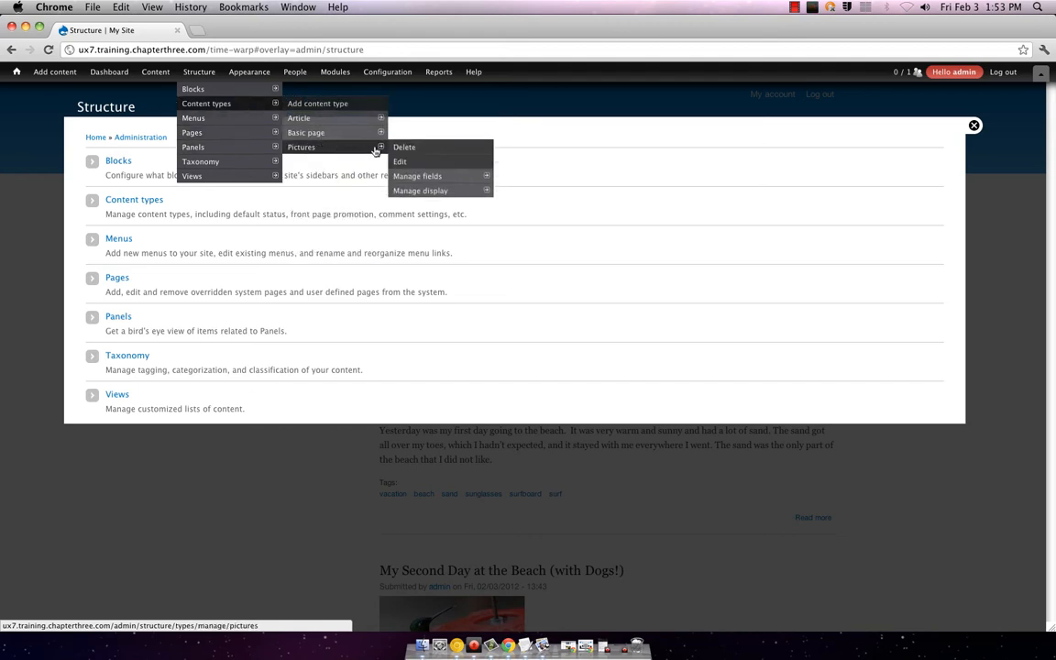
pyautogui.click(412, 163)
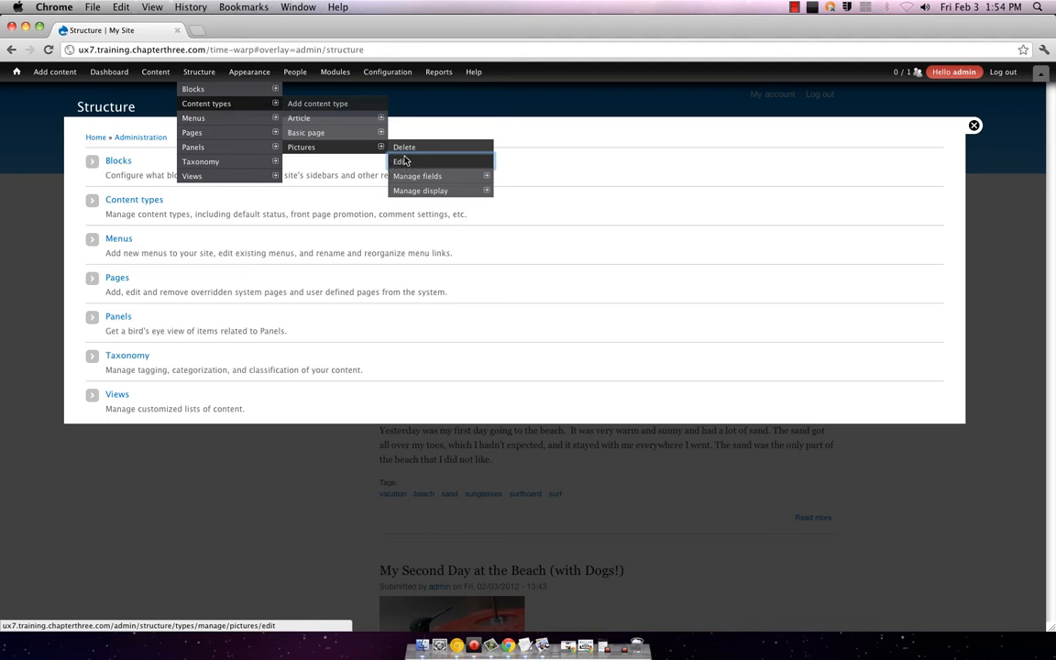
pyautogui.click(417, 162)
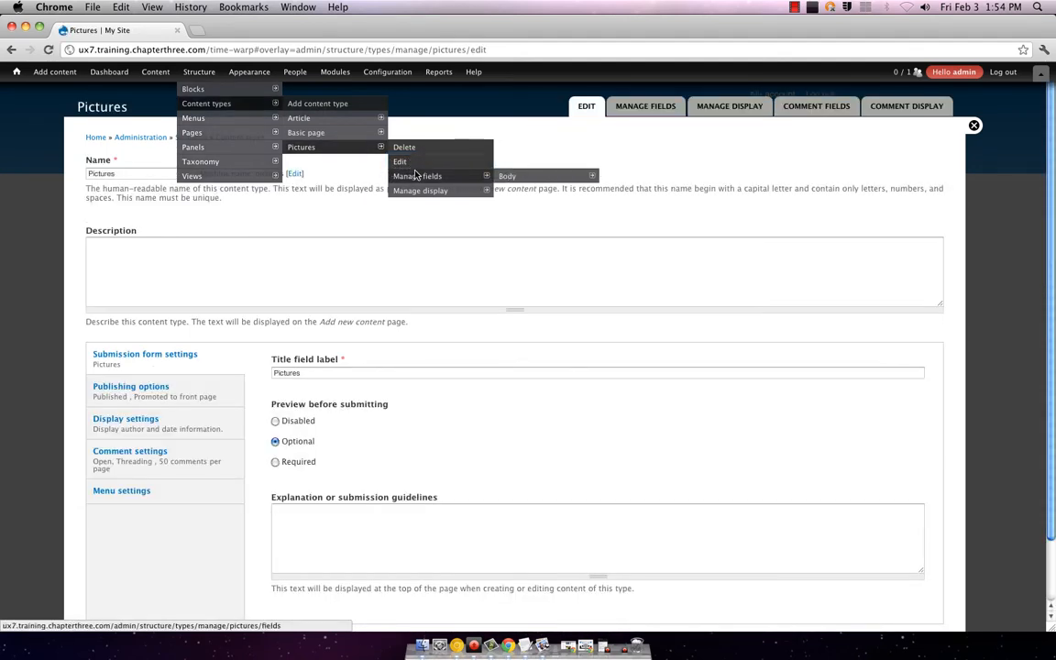
pyautogui.moveTo(433, 193)
pyautogui.click(440, 195)
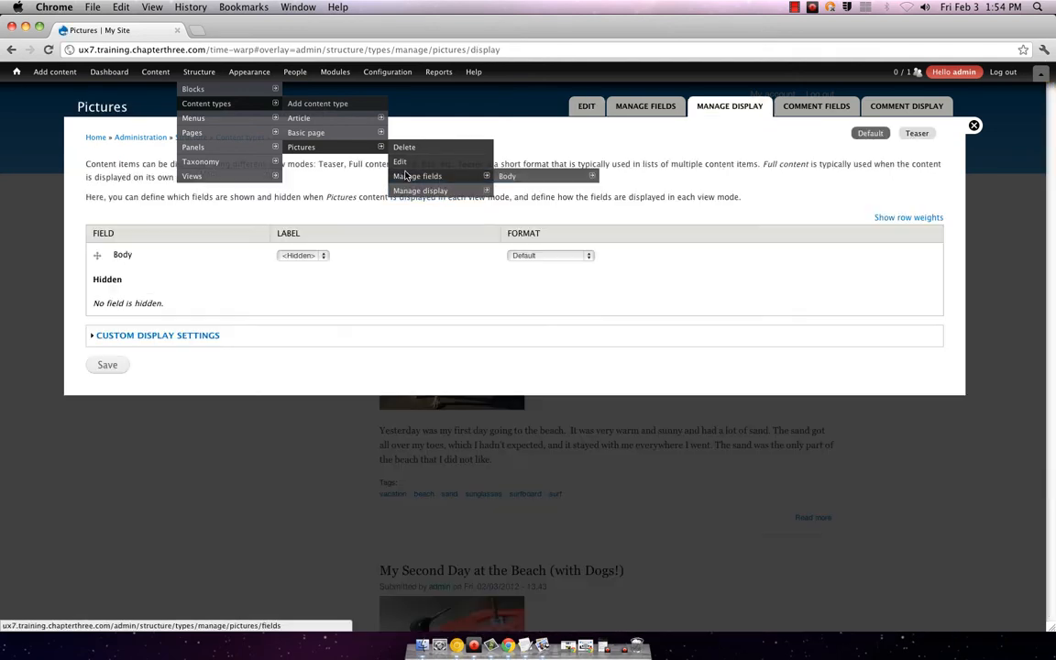
# Step: Save the Body field's settings, then return through Edit to the Manage fields list
pyautogui.moveTo(495, 177)
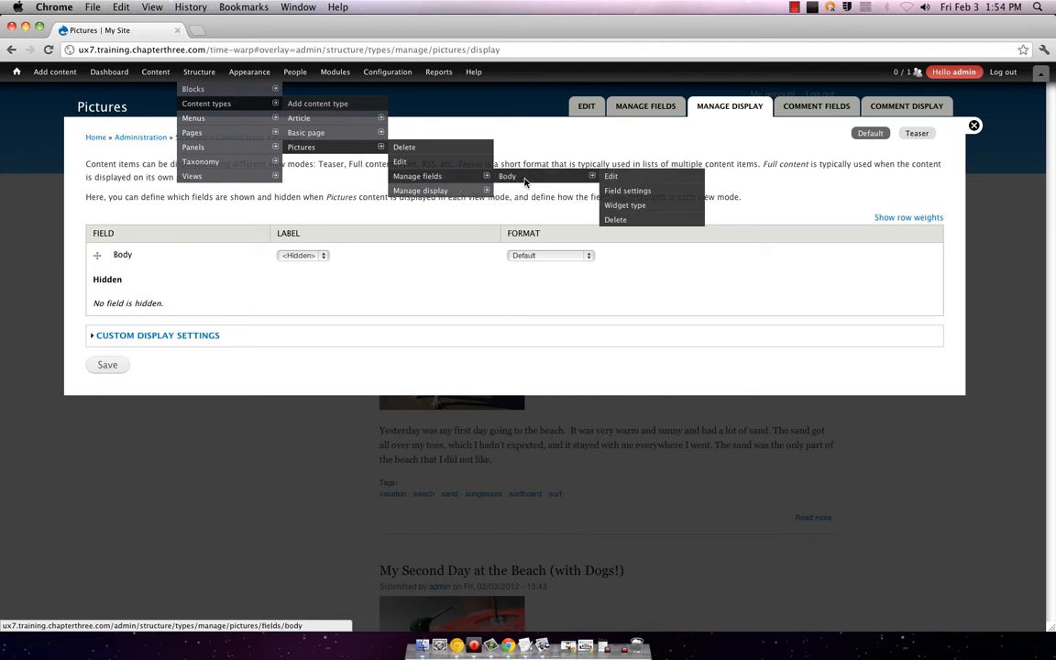
pyautogui.click(527, 182)
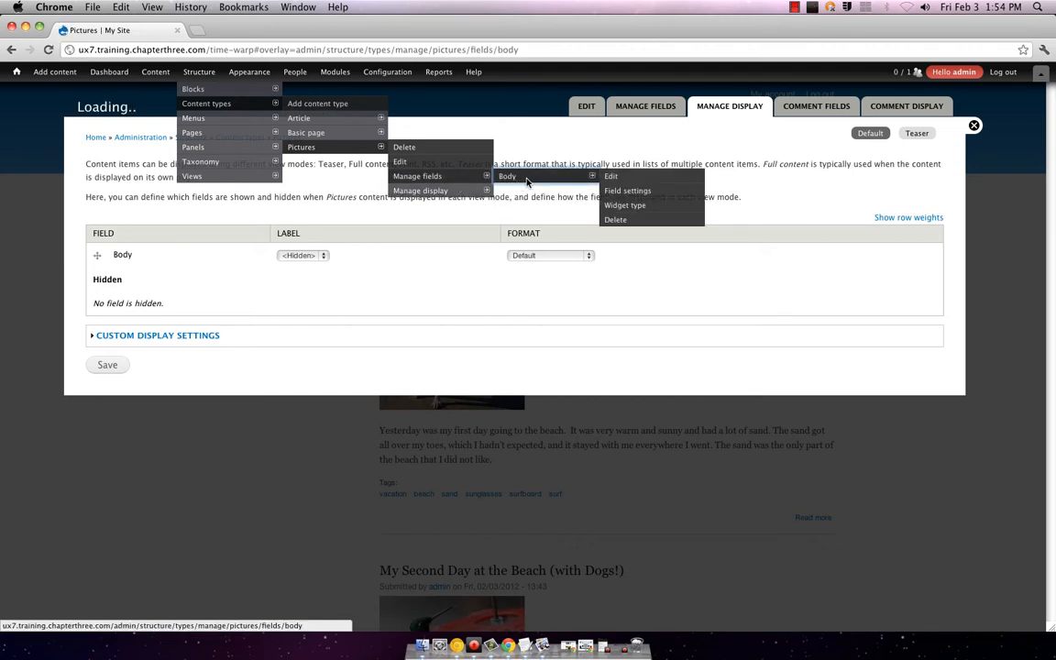
pyautogui.scroll(-3, 504, 297)
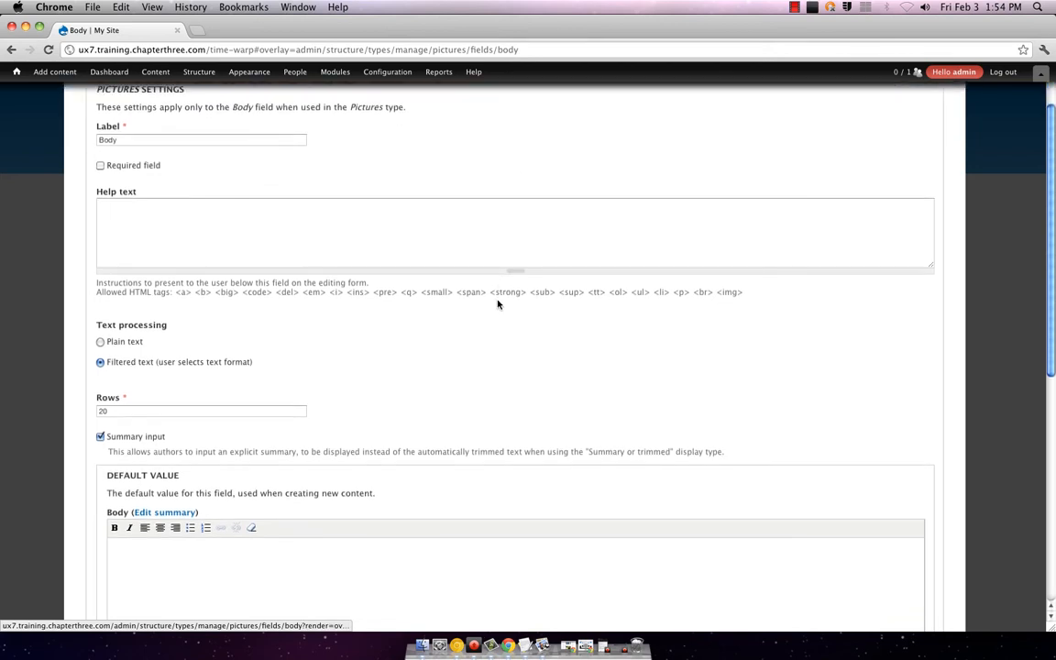
pyautogui.scroll(3, 325, 231)
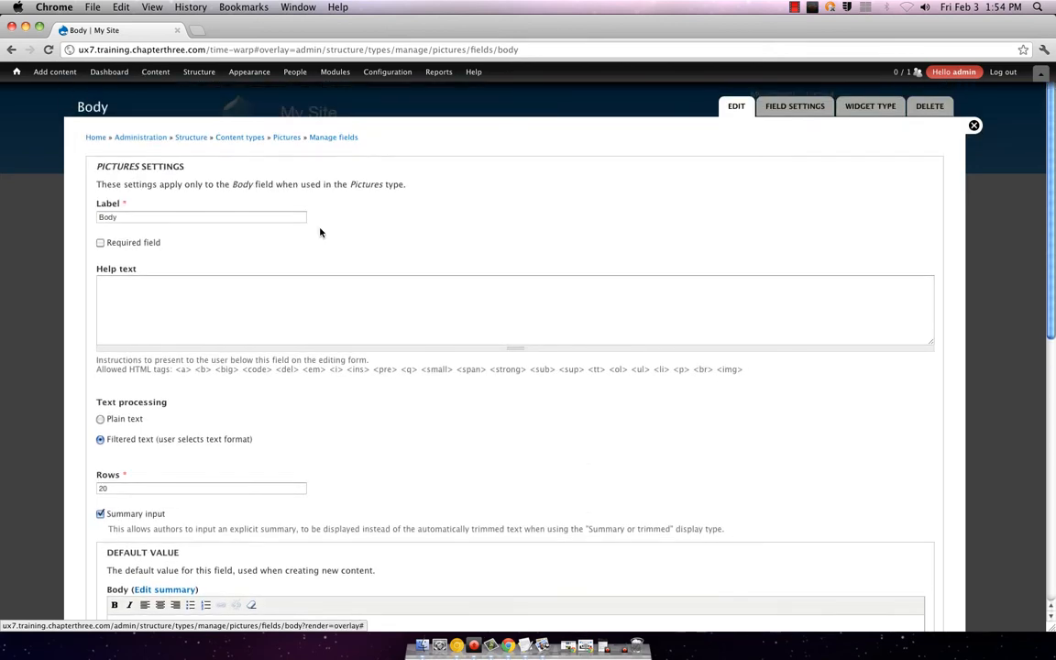
pyautogui.scroll(-7, 321, 231)
pyautogui.scroll(-6, 320, 231)
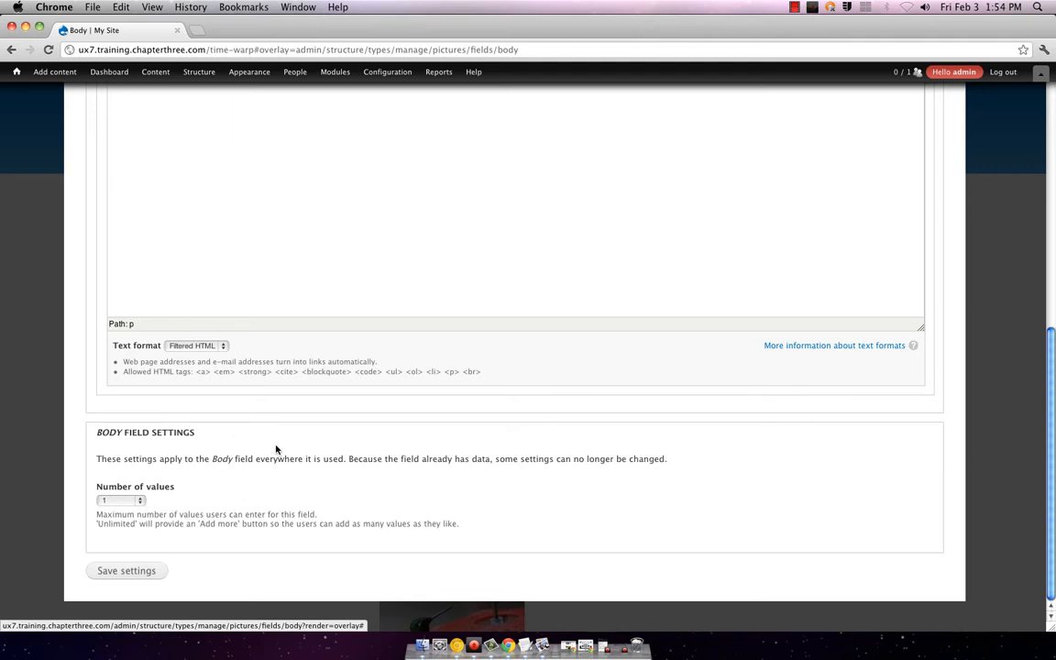
pyautogui.click(137, 569)
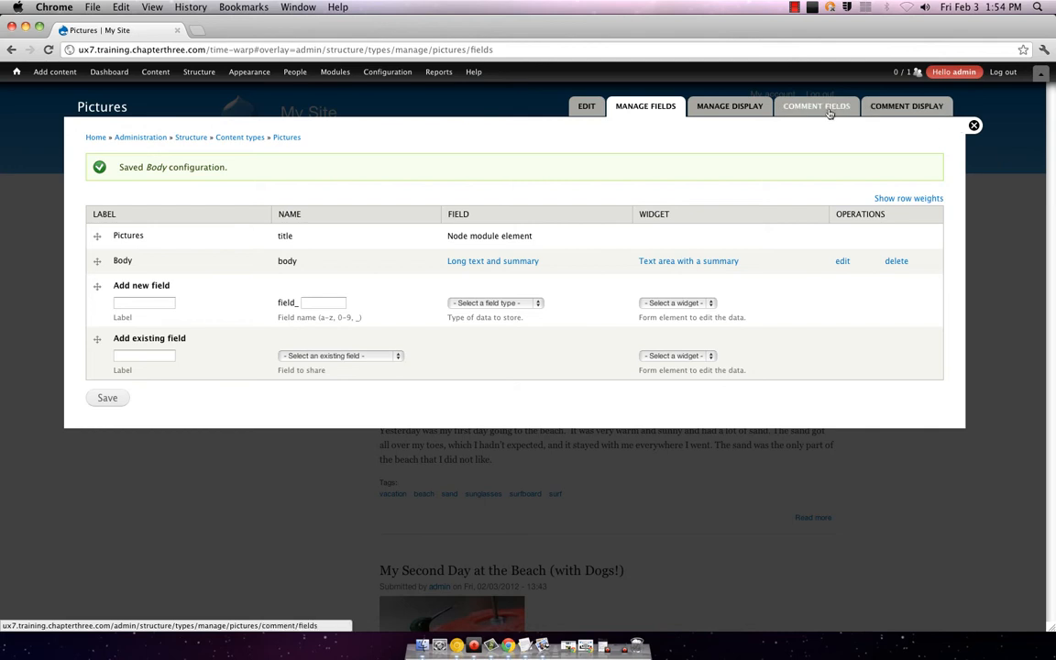
pyautogui.click(583, 109)
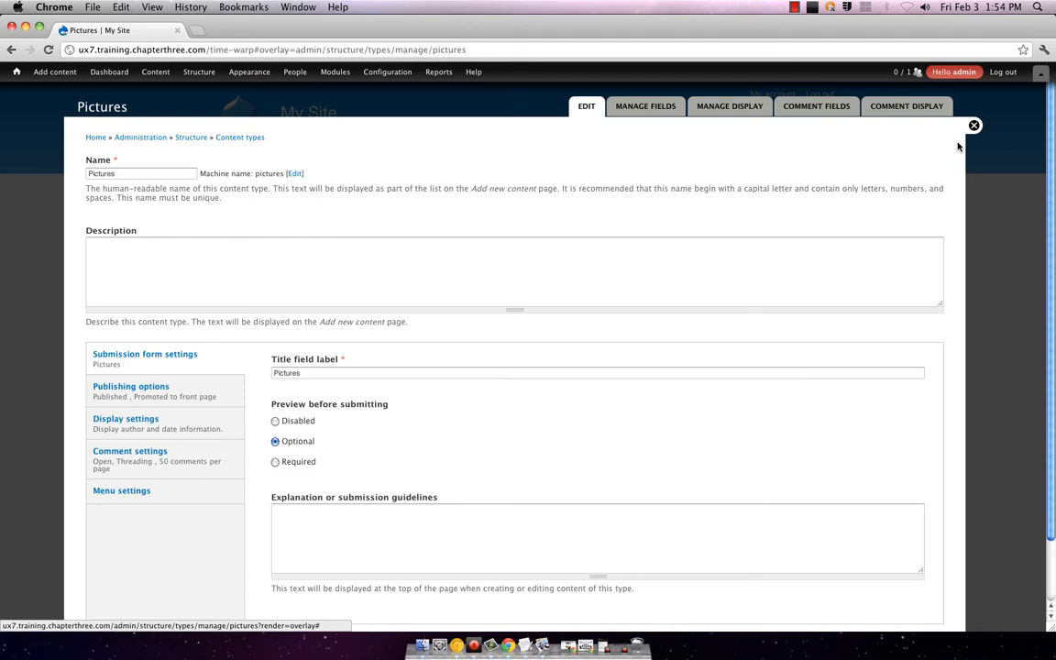
pyautogui.moveTo(258, 77)
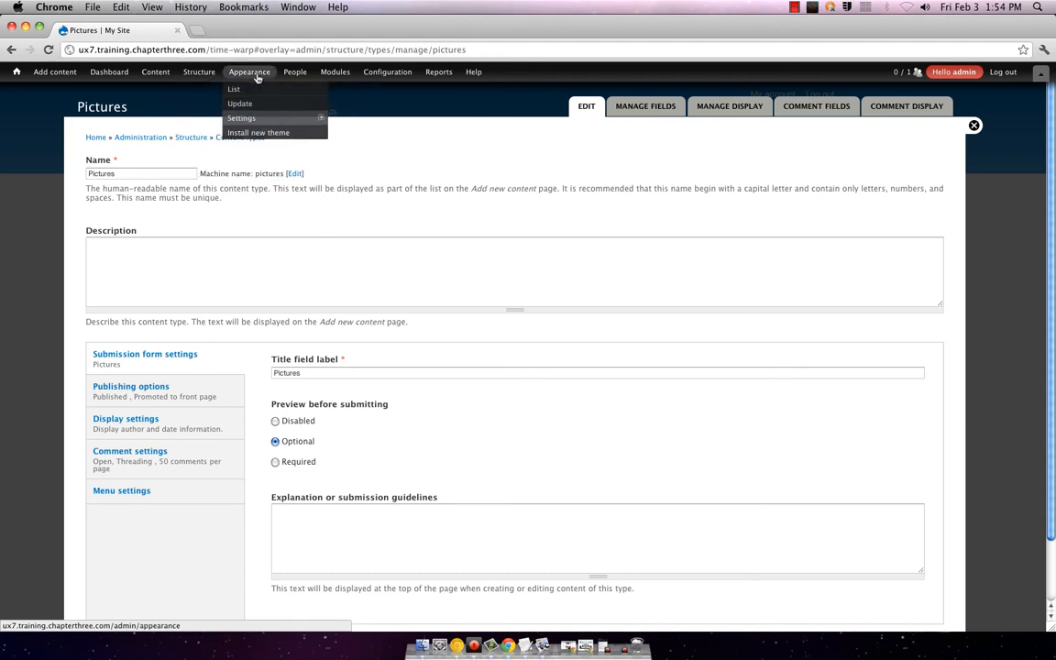
pyautogui.click(639, 111)
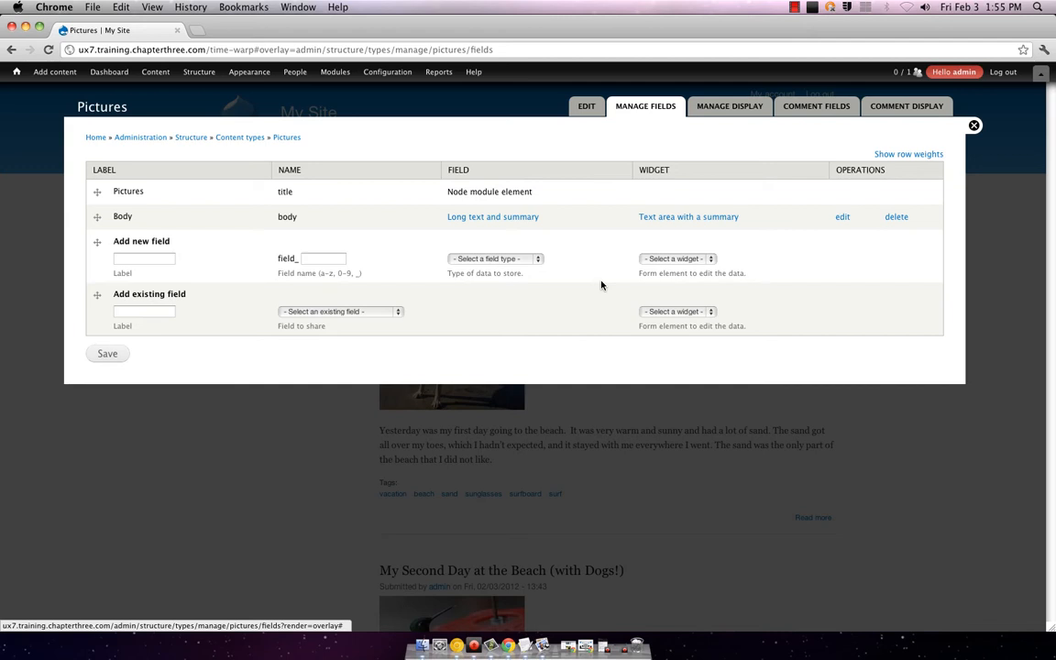
# Step: Inspect the field type list and highlight the Node module element
pyautogui.click(531, 260)
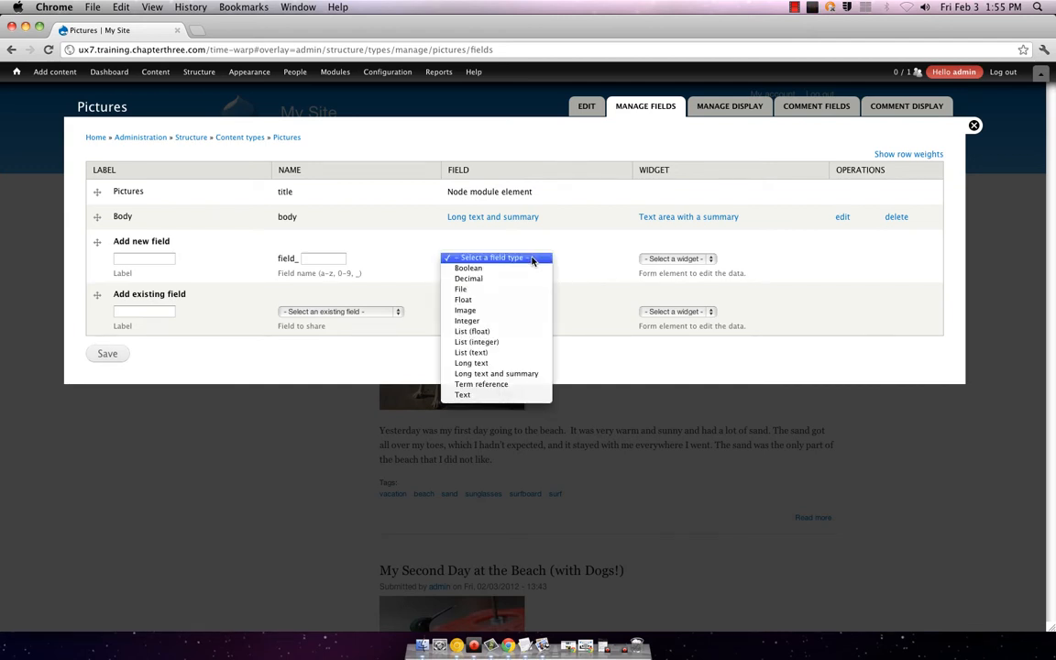
pyautogui.click(532, 261)
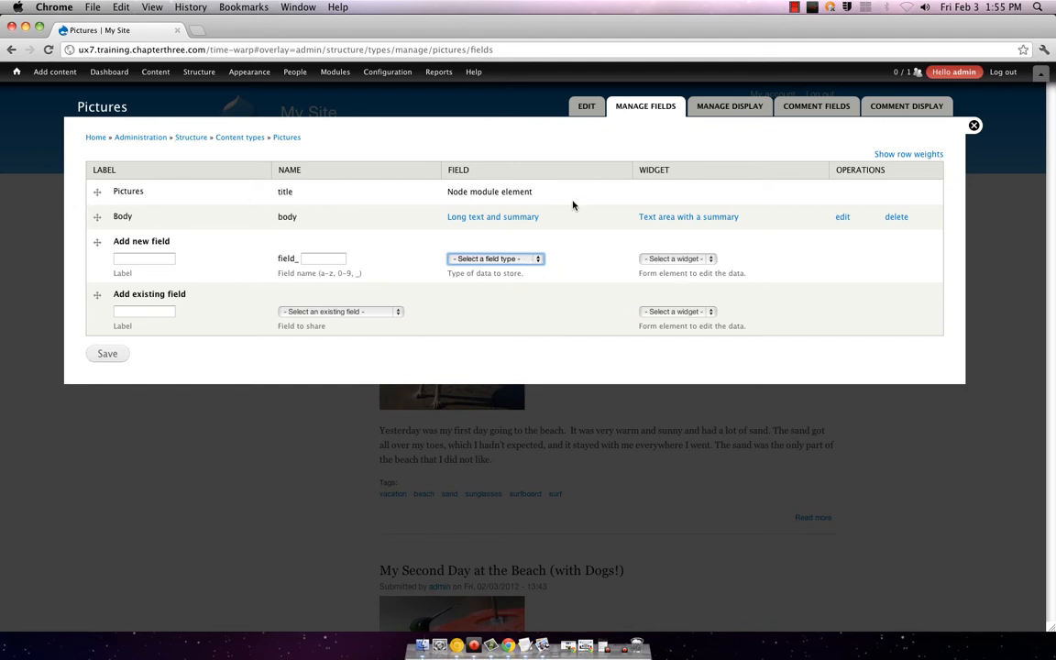
pyautogui.click(507, 191)
pyautogui.tripleClick(481, 190)
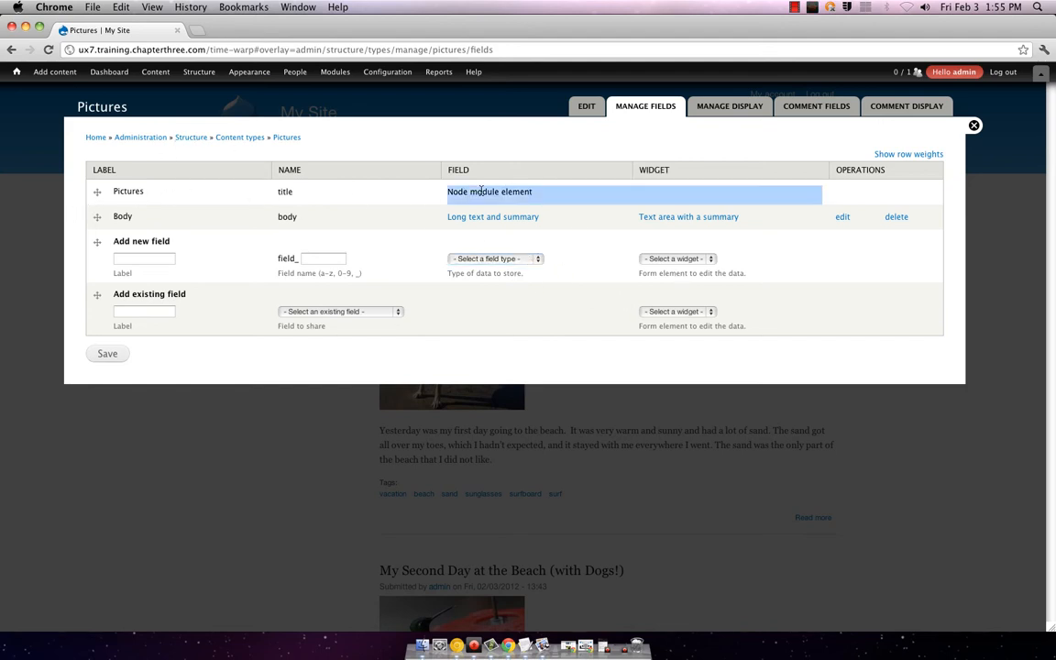
pyautogui.click(334, 185)
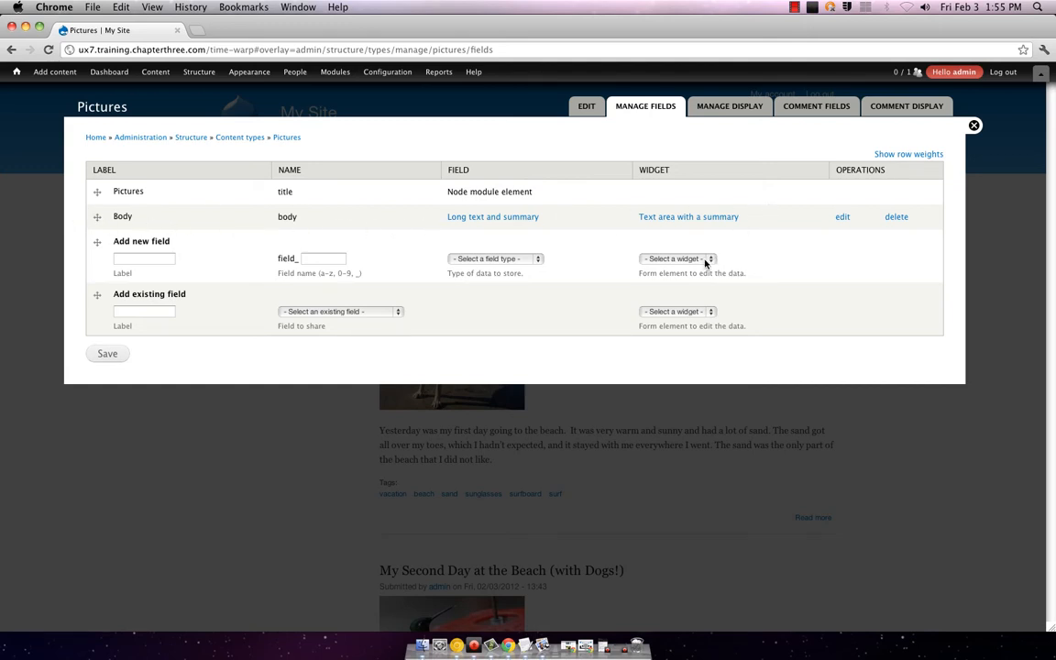
# Step: Add an Image field with Image widget, label 'Pictures' and field name 'pics'
pyautogui.click(520, 259)
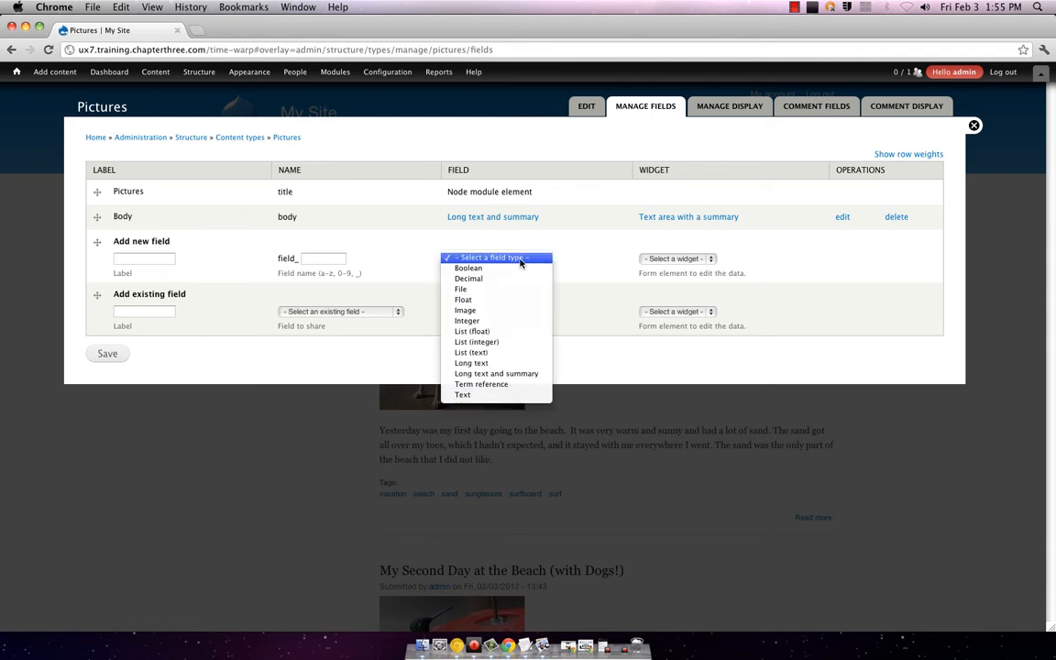
pyautogui.click(493, 316)
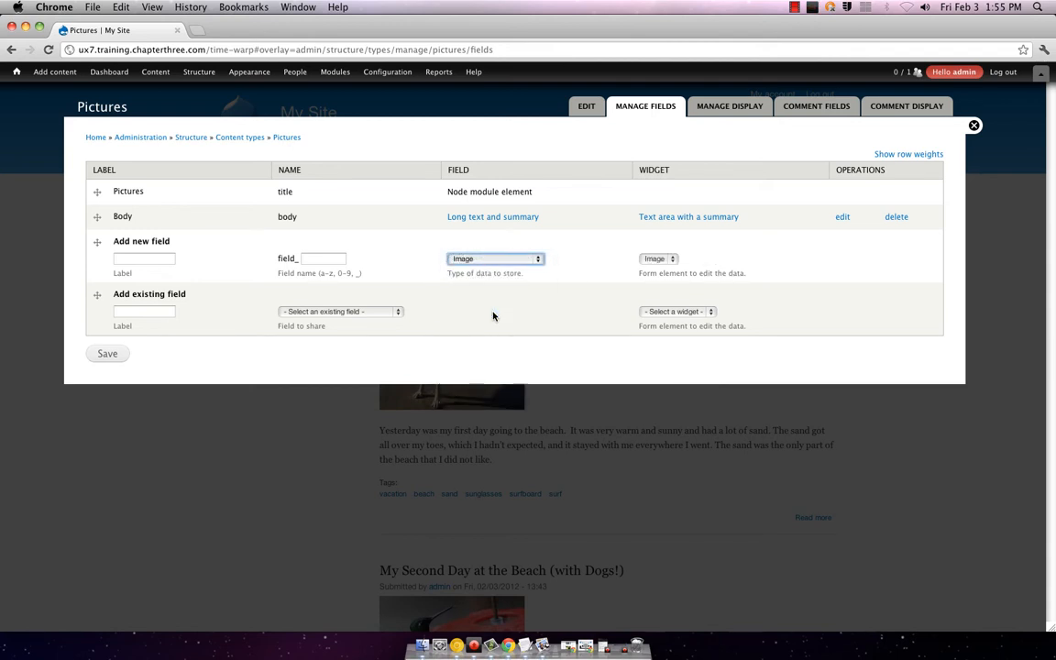
pyautogui.click(672, 260)
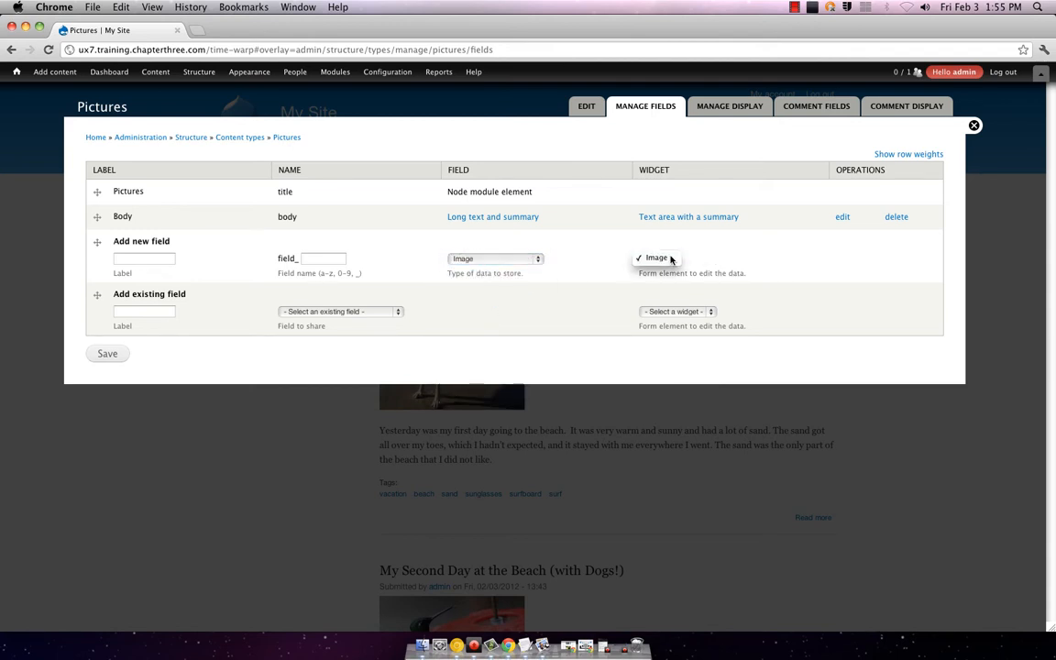
pyautogui.click(672, 260)
pyautogui.click(155, 262)
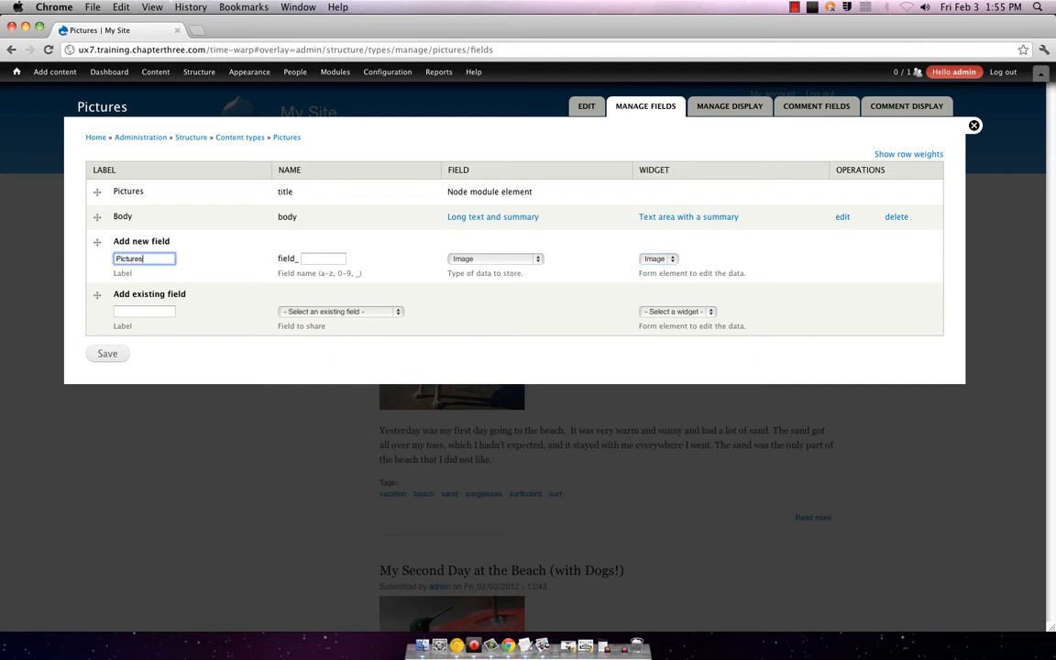
pyautogui.click(111, 352)
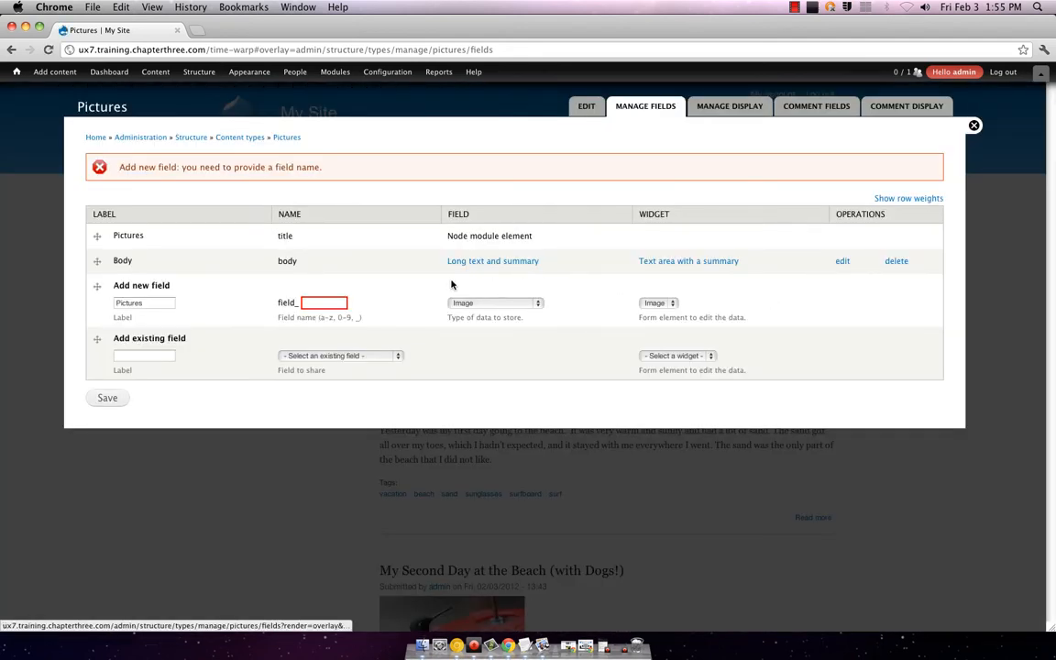
pyautogui.click(337, 302)
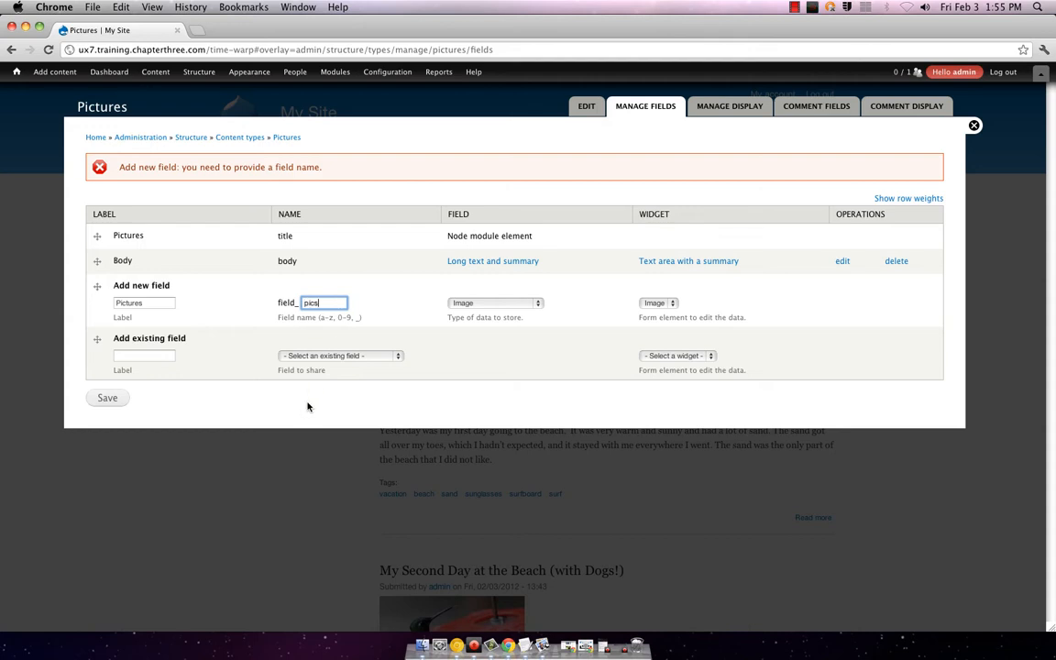
pyautogui.click(130, 397)
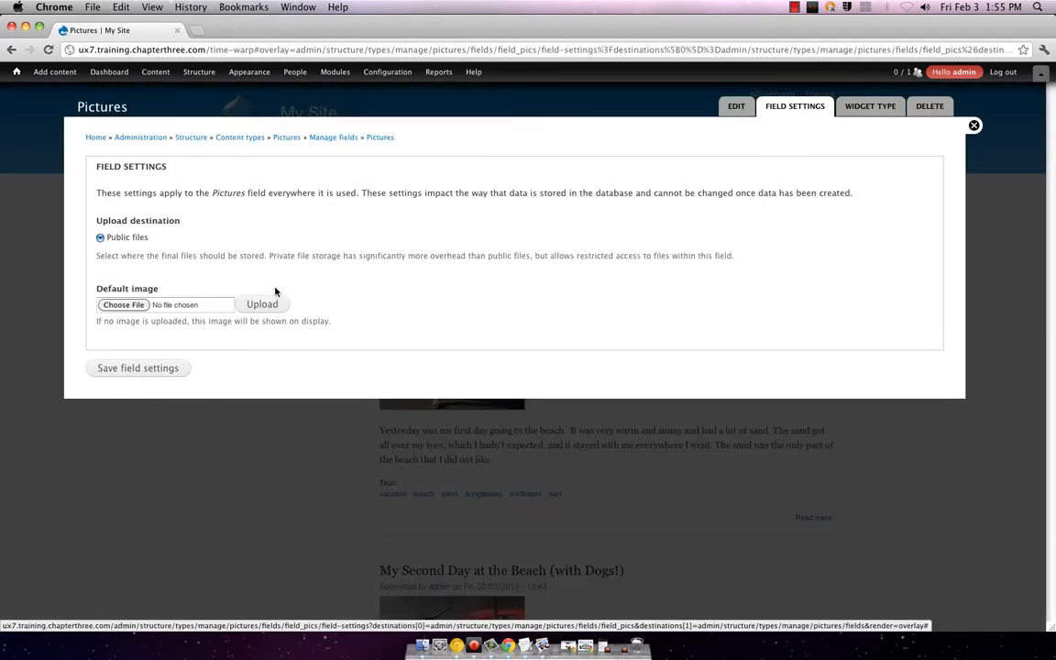
# Step: Upload mountain.JPG as the field's default image and save the field settings
pyautogui.click(118, 305)
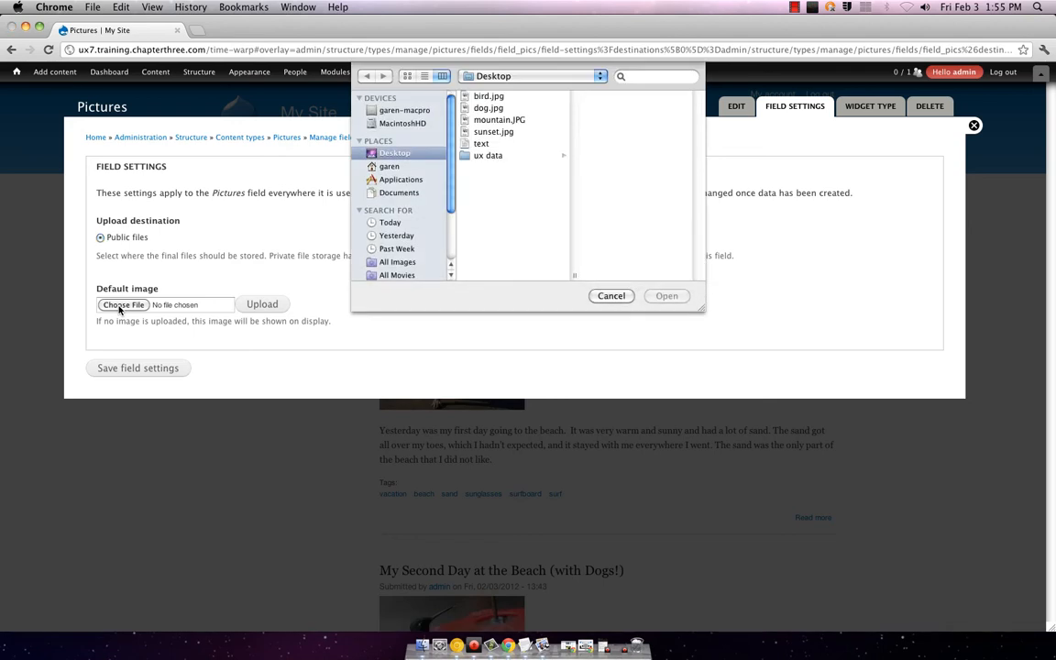
pyautogui.click(499, 97)
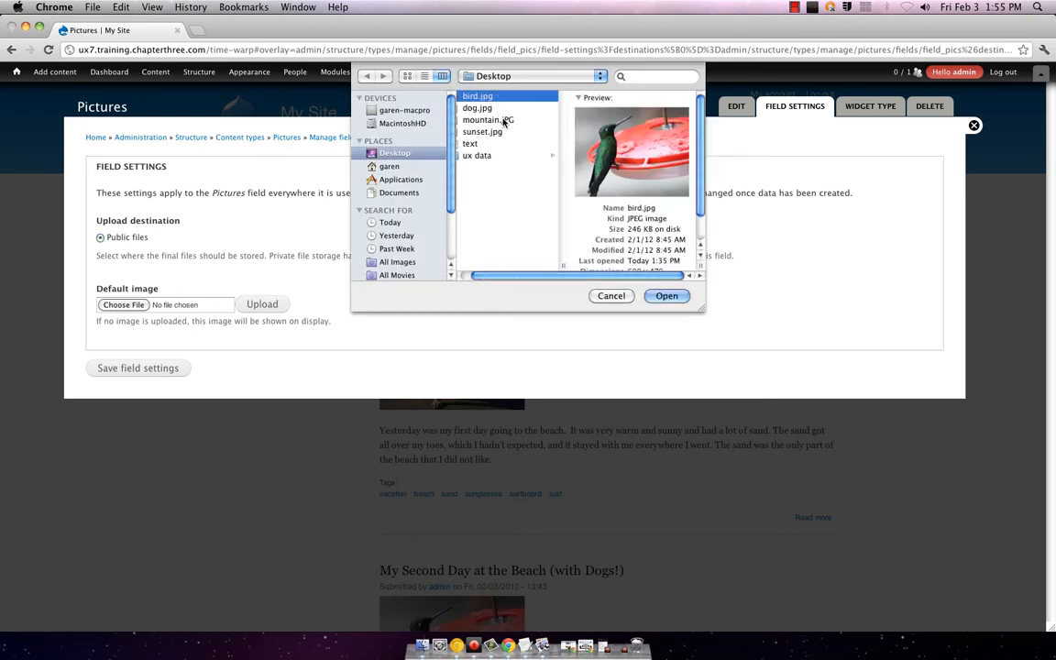
pyautogui.click(502, 120)
pyautogui.press('Return')
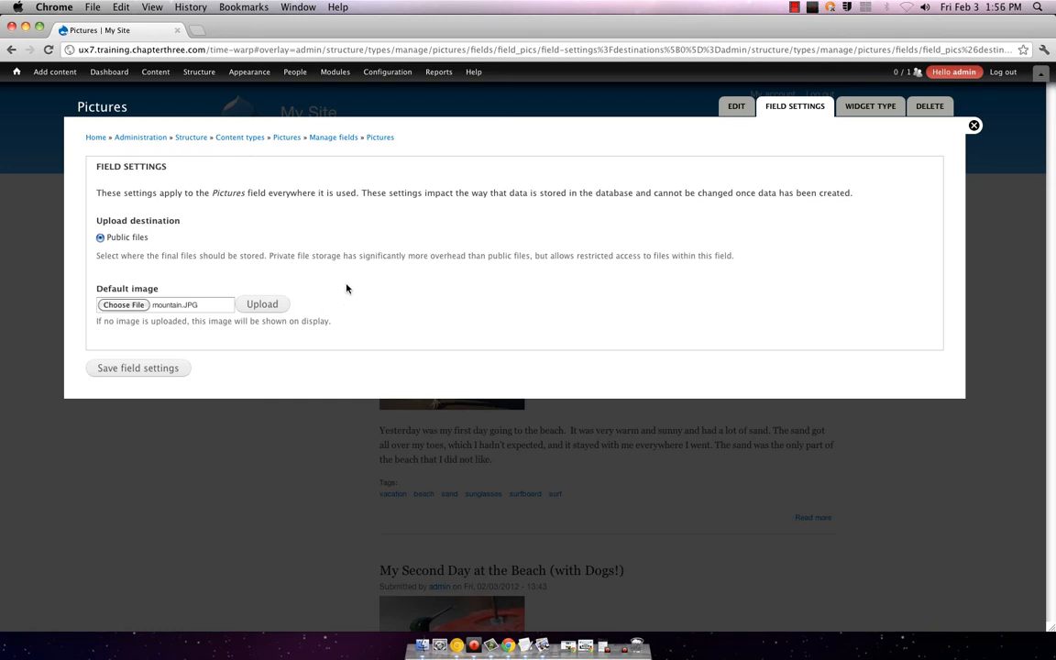
pyautogui.click(260, 304)
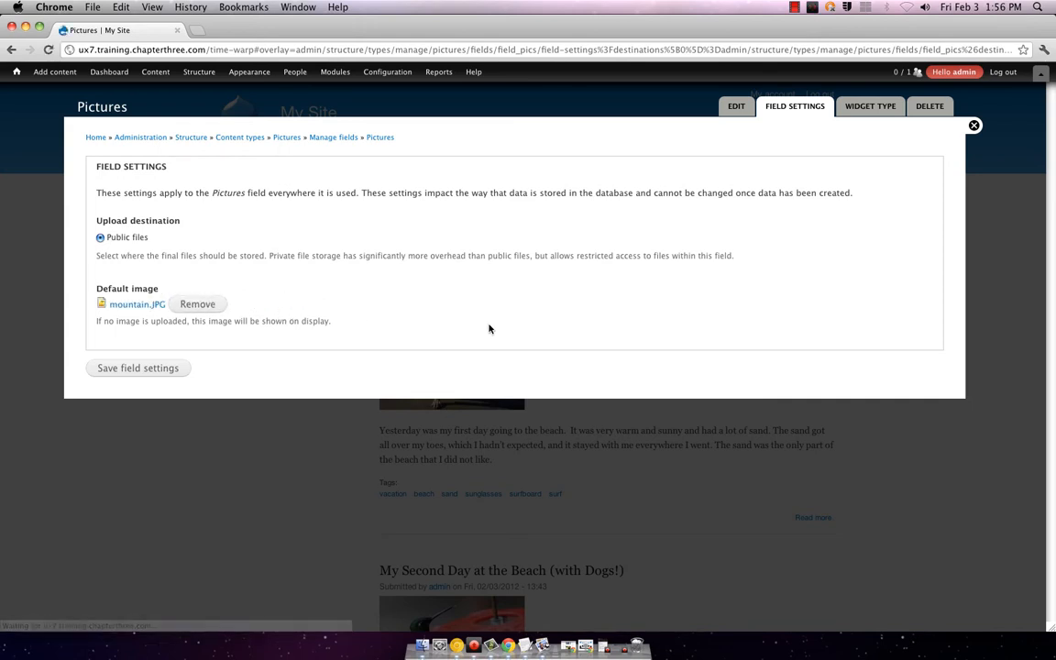
pyautogui.click(172, 366)
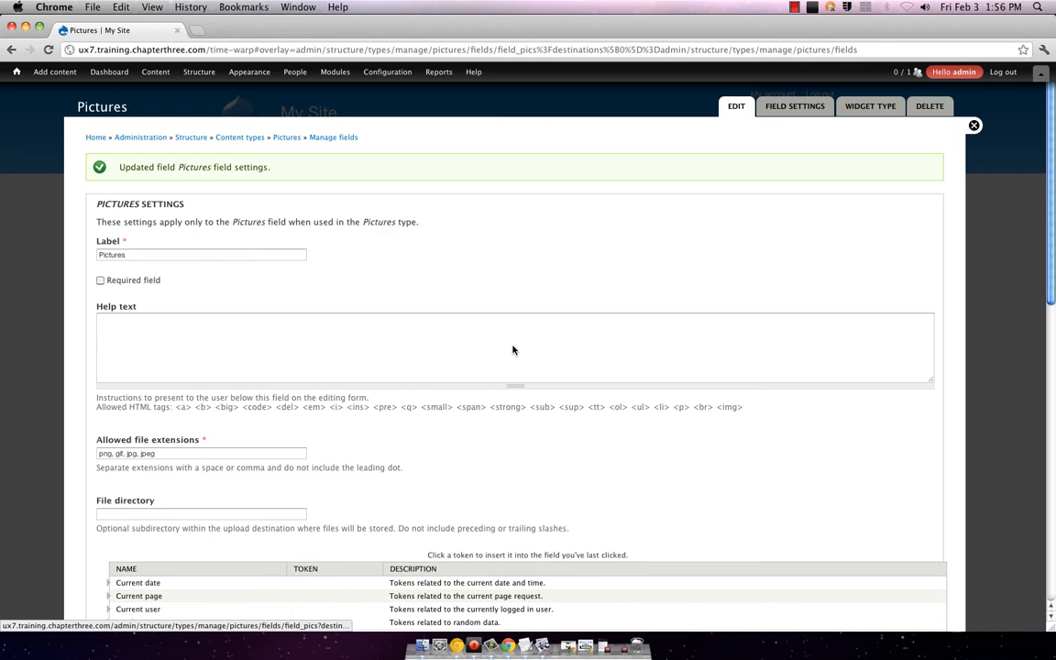
# Step: Save the full field_pics settings at the page bottom, then save the Manage fields list
pyautogui.scroll(-5, 513, 349)
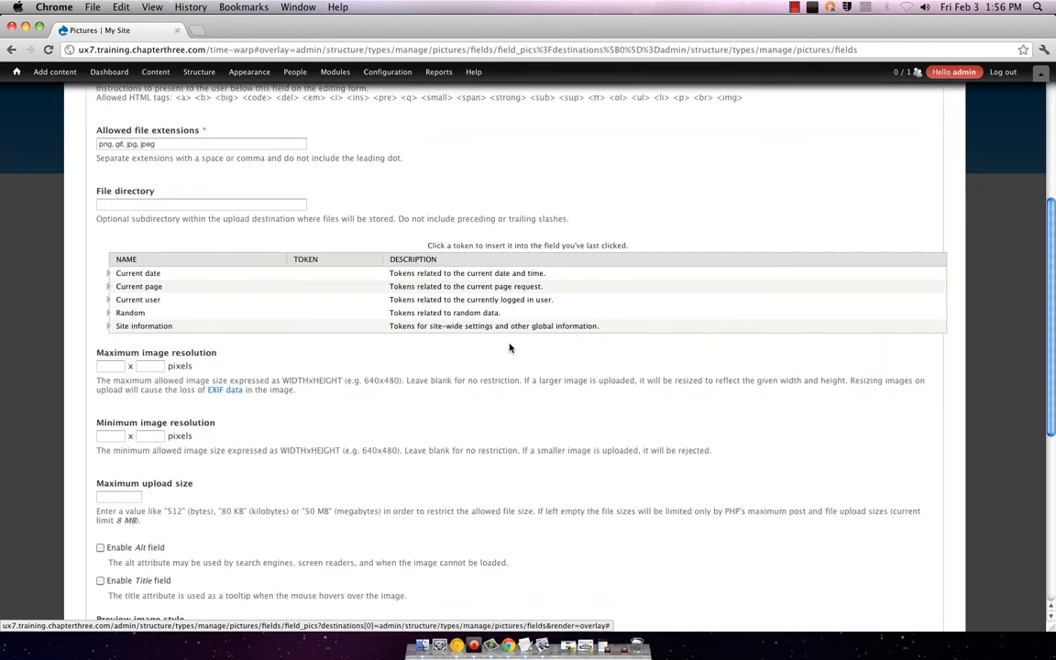
pyautogui.scroll(5, 512, 352)
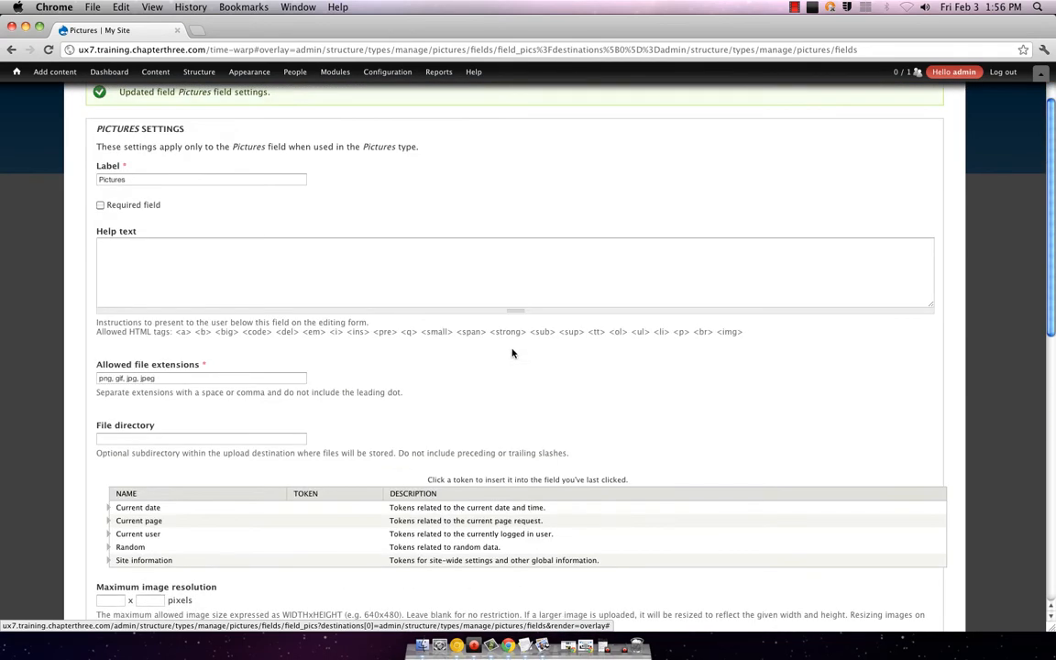
pyautogui.scroll(-2, 513, 354)
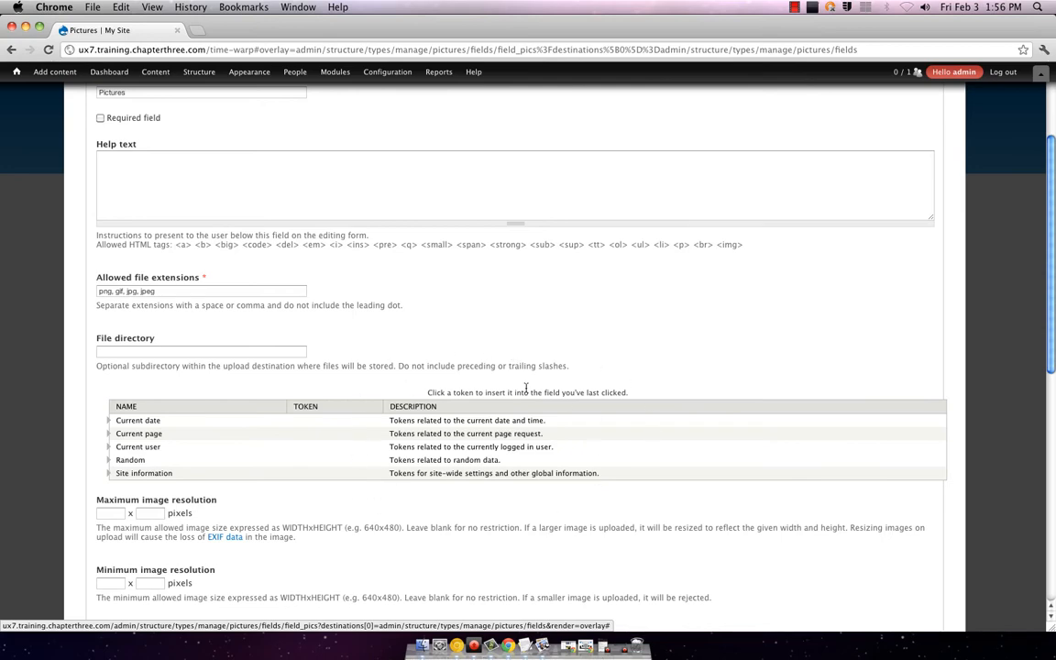
pyautogui.scroll(-6, 417, 394)
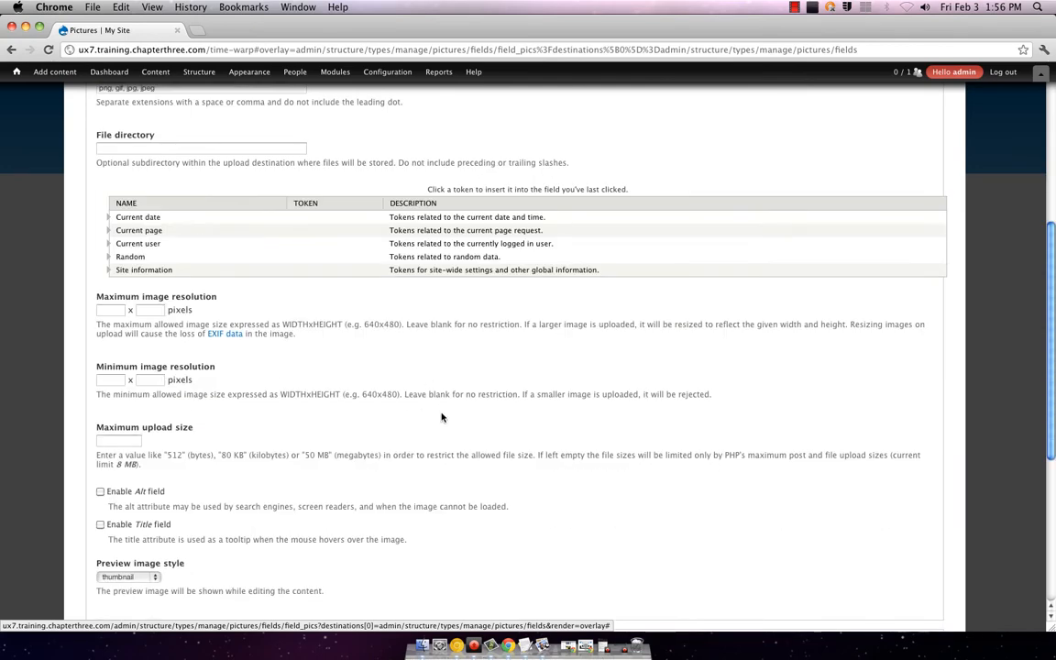
pyautogui.scroll(-4, 442, 415)
pyautogui.scroll(-2, 438, 414)
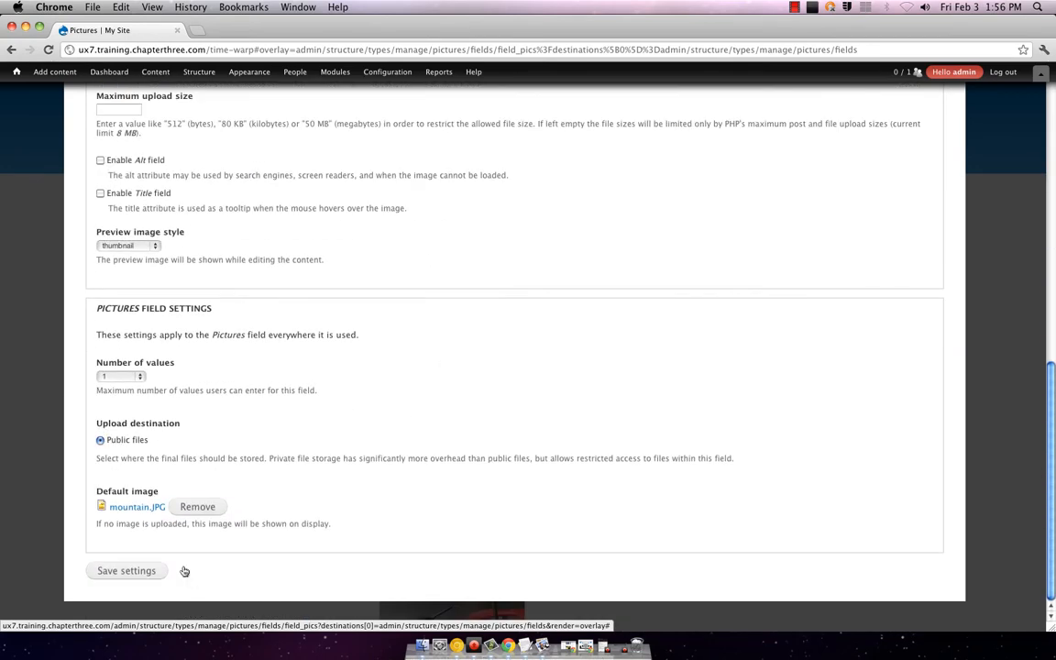
pyautogui.click(151, 576)
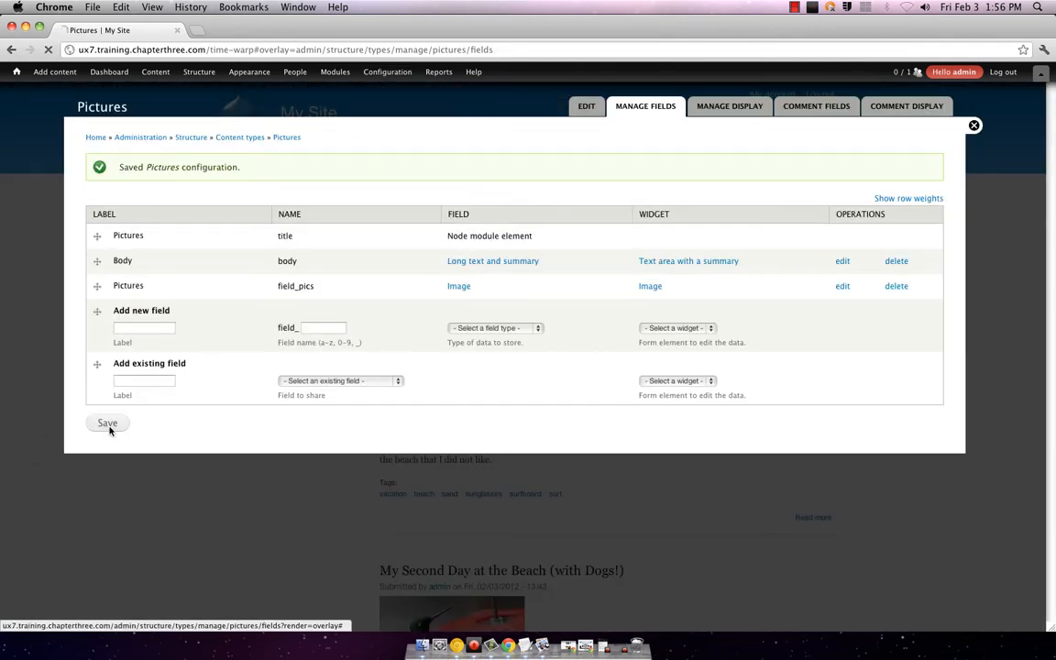
pyautogui.click(105, 423)
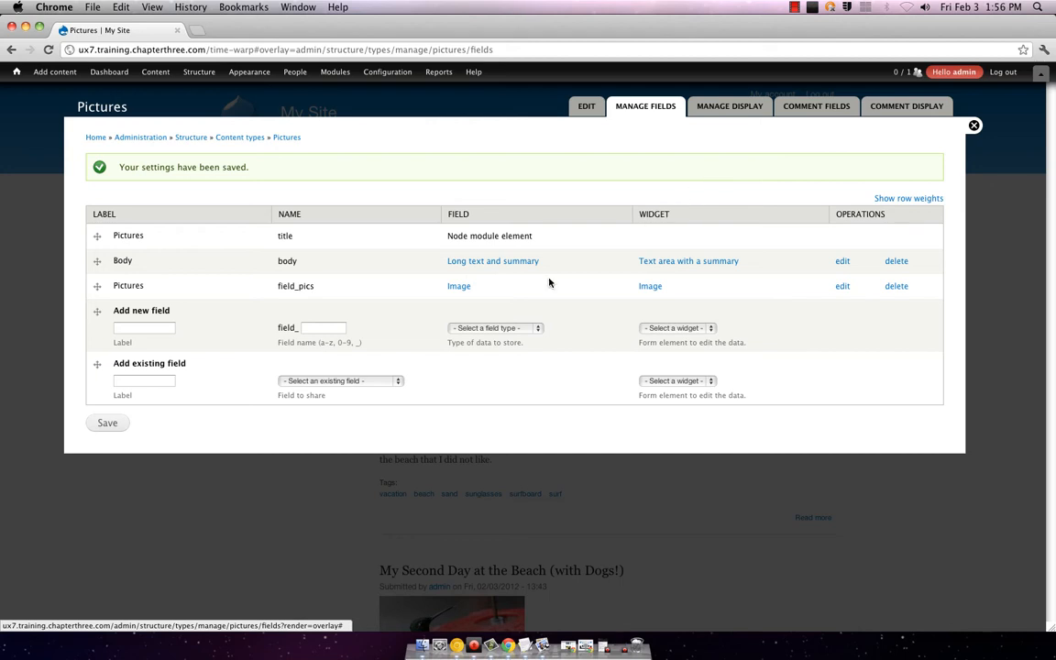
pyautogui.click(108, 423)
# Step: Close the administration overlay and open a new Pictures content form
pyautogui.click(974, 128)
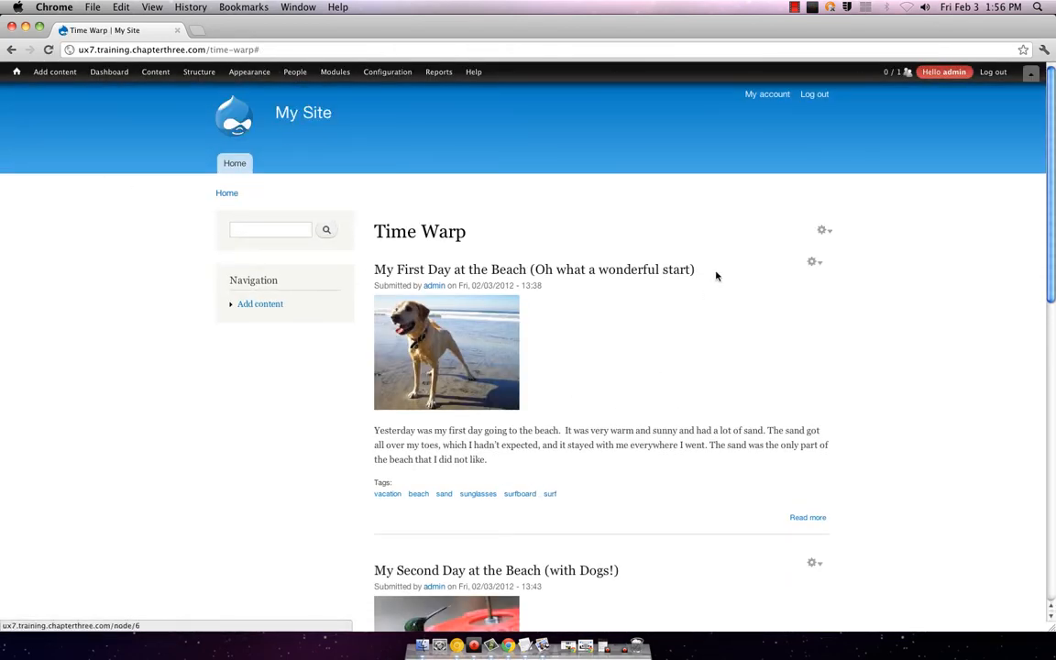
pyautogui.scroll(-5, 714, 275)
pyautogui.scroll(5, 678, 252)
pyautogui.moveTo(156, 71)
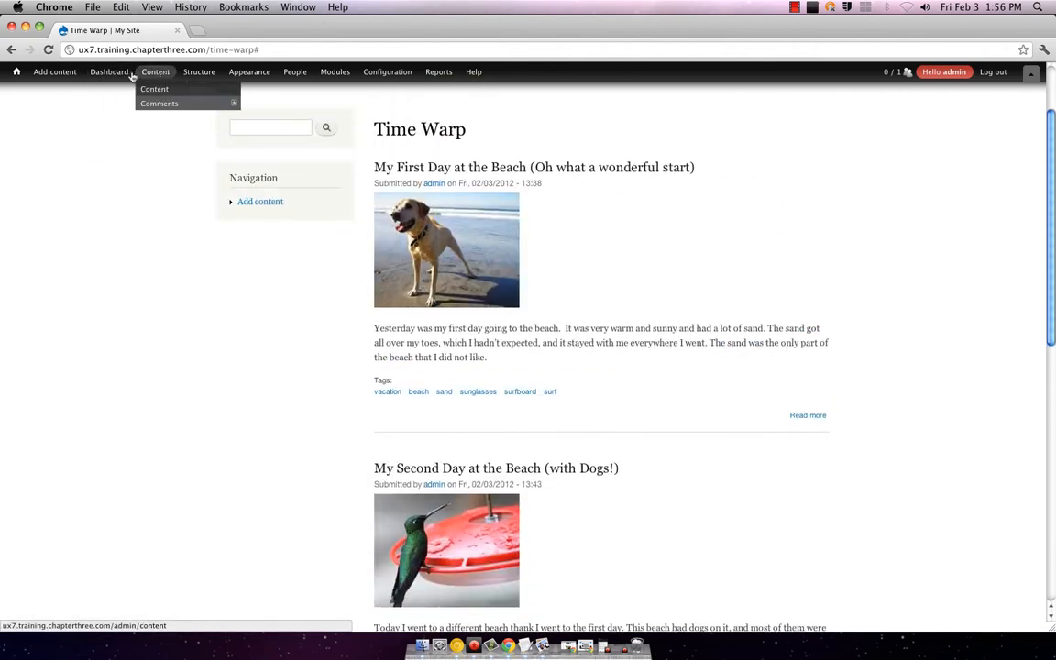
pyautogui.moveTo(46, 73)
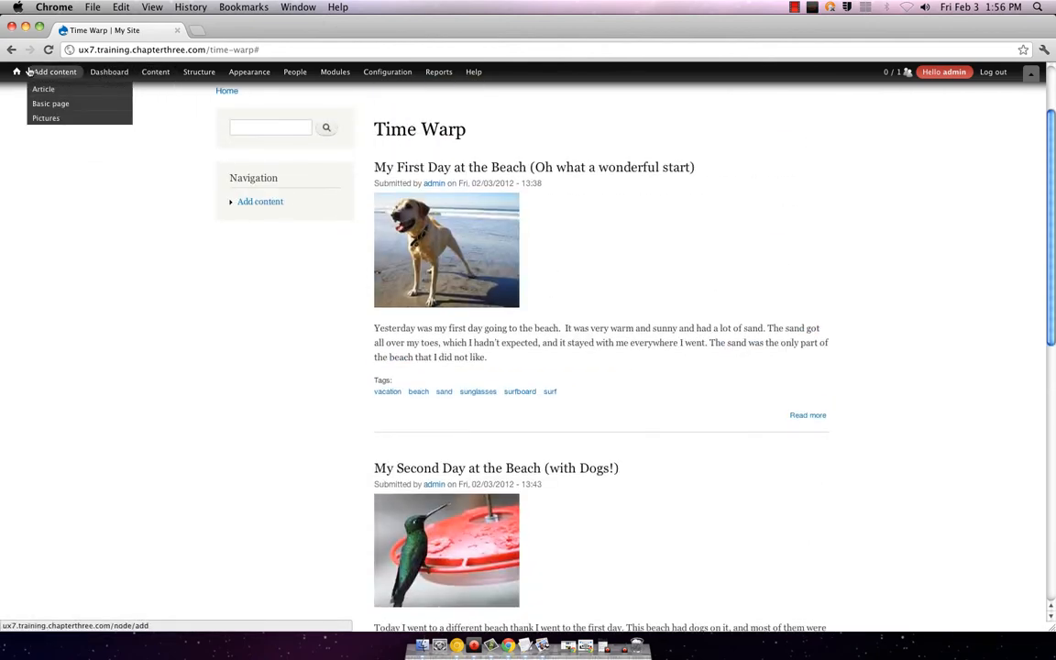
pyautogui.click(39, 120)
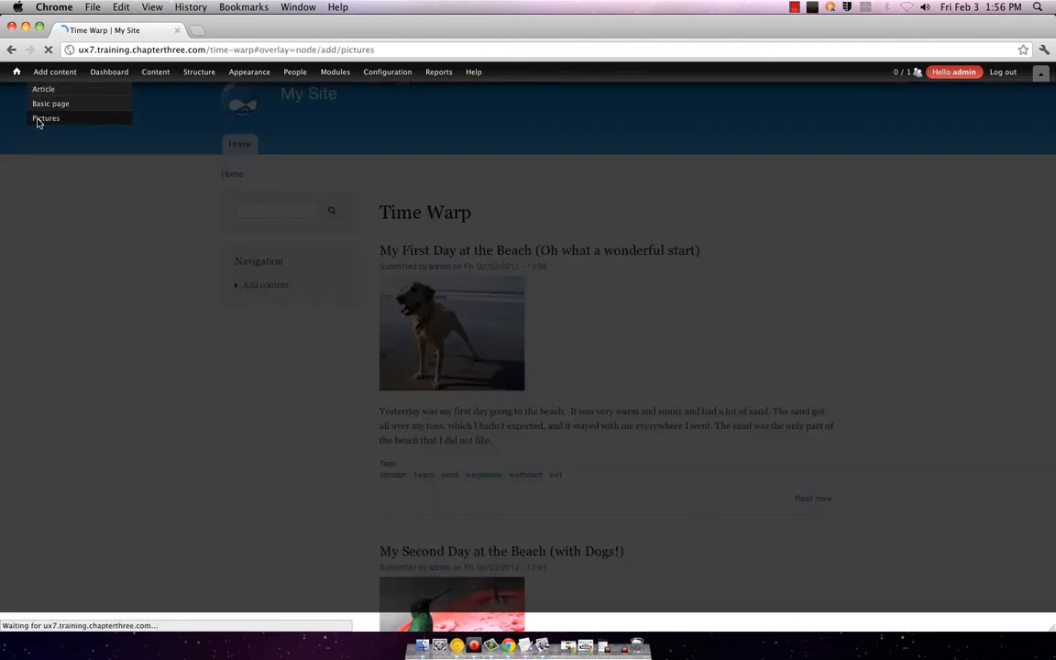
# Step: Choose sunset.jpg and upload it into the Pictures image field
pyautogui.scroll(-4, 230, 338)
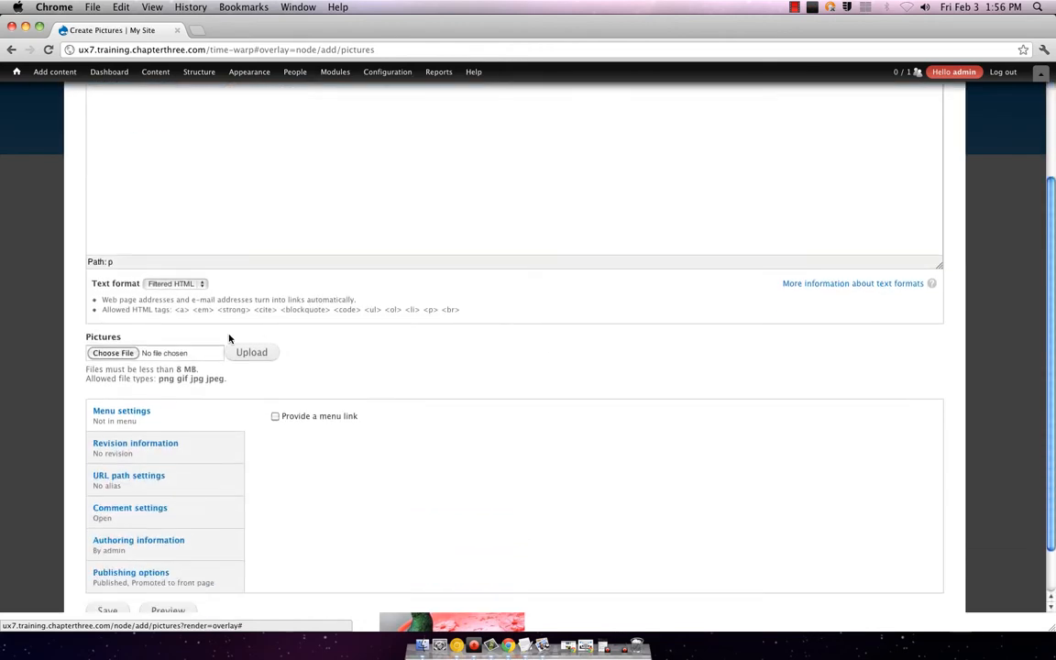
pyautogui.click(115, 293)
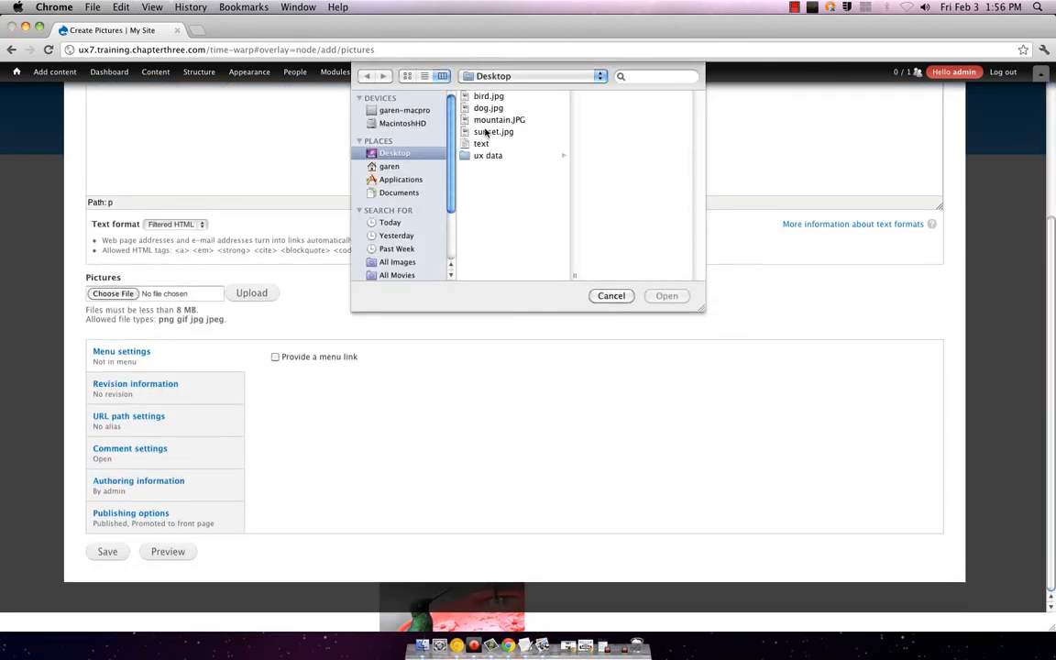
pyautogui.click(486, 133)
pyautogui.click(667, 295)
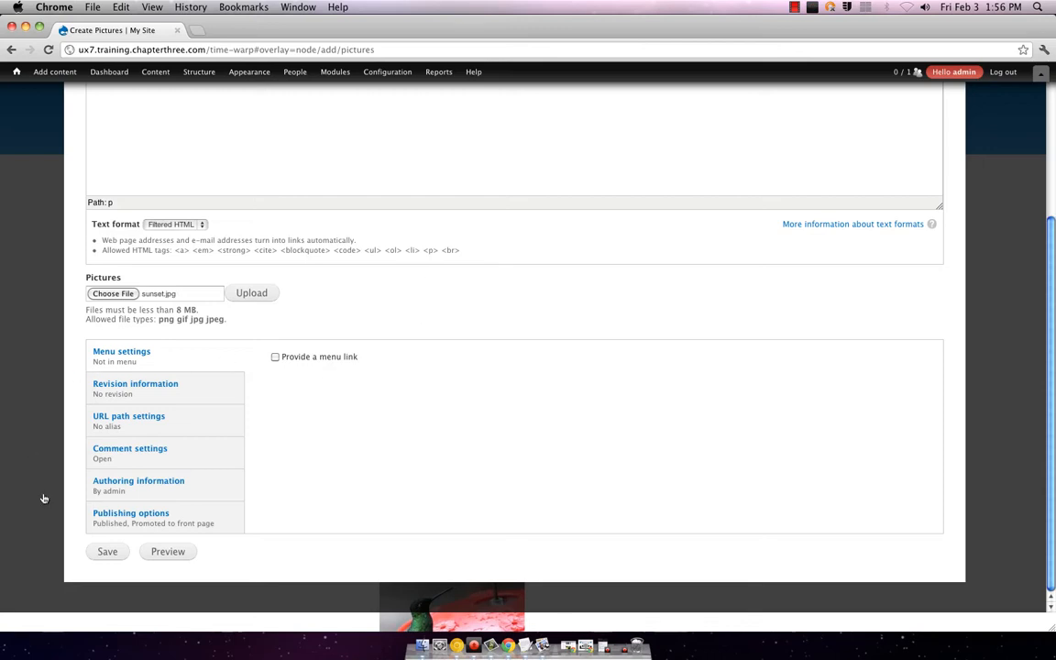
pyautogui.click(263, 295)
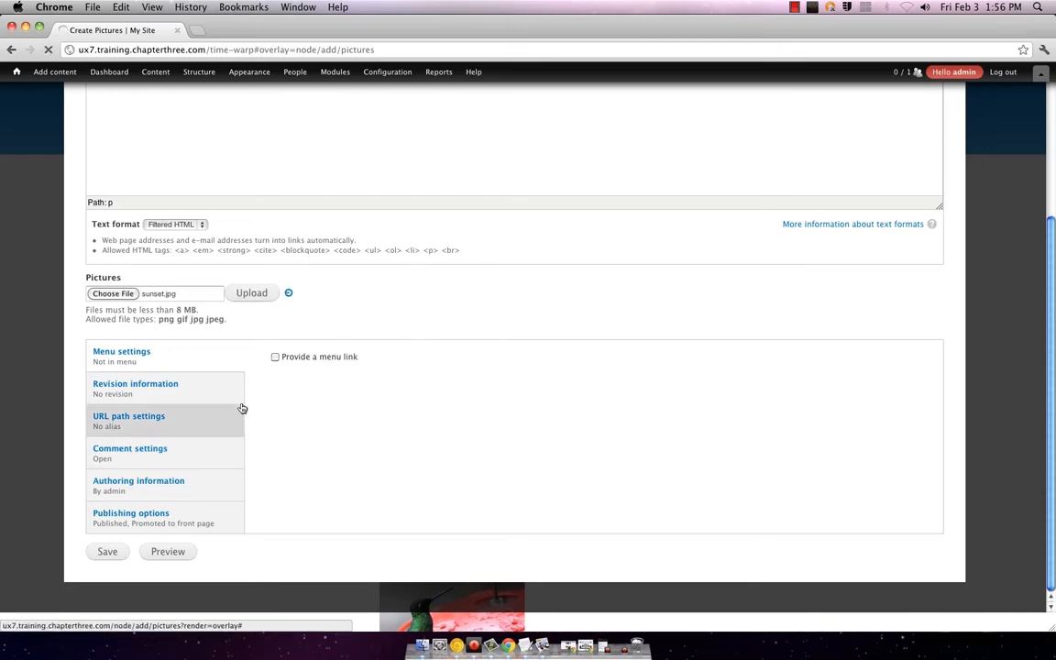
pyautogui.scroll(5, 405, 283)
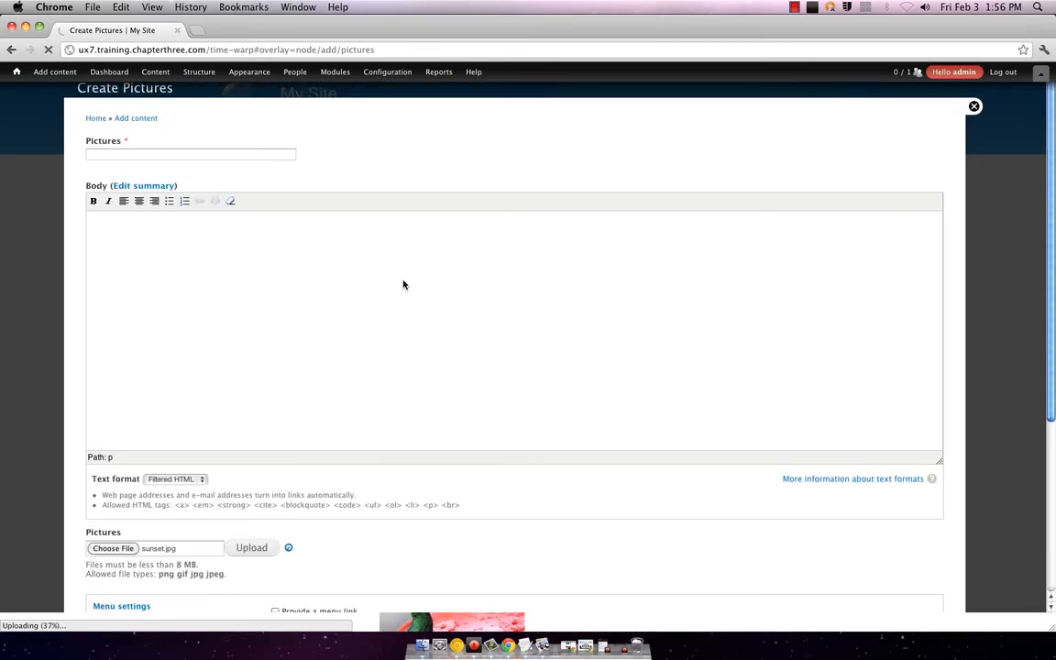
pyautogui.scroll(-5, 404, 283)
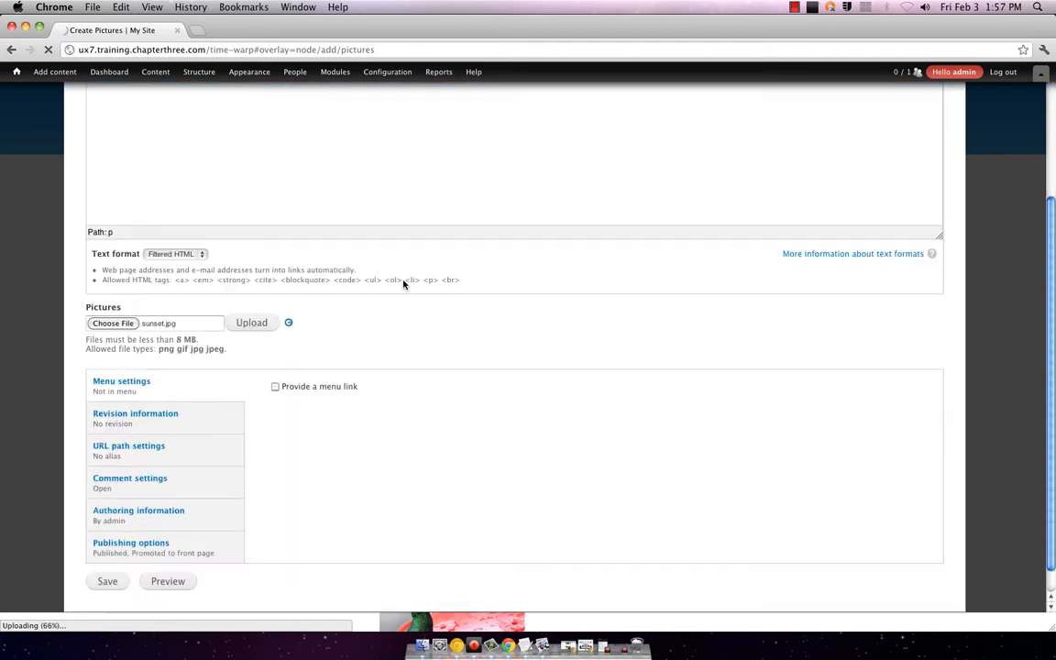
pyautogui.scroll(5, 450, 347)
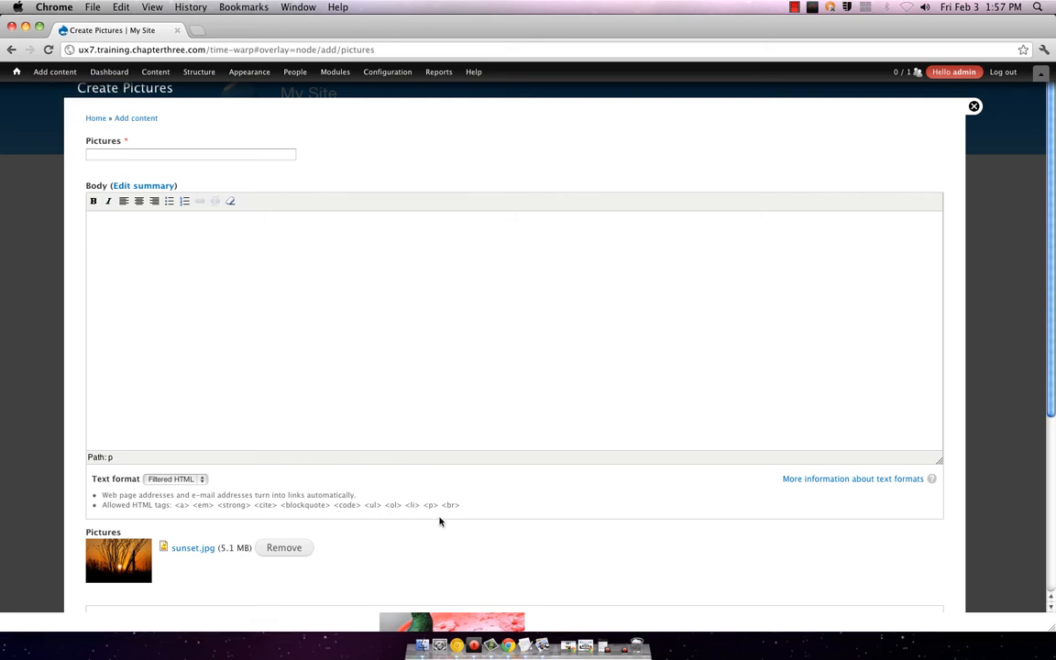
pyautogui.scroll(-5, 513, 518)
pyautogui.scroll(-2, 309, 434)
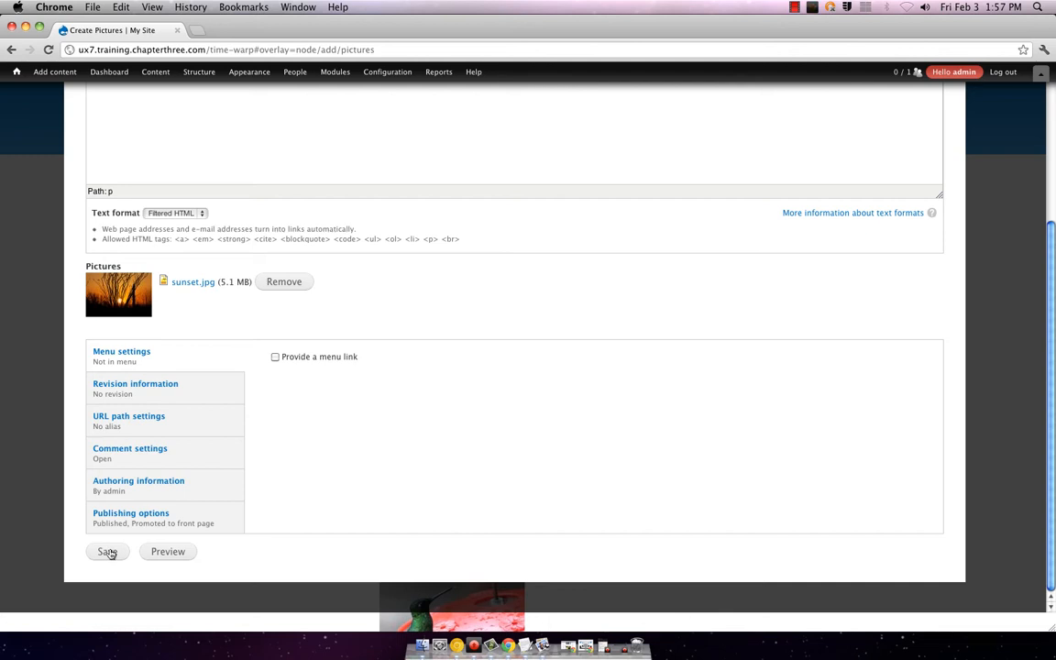
# Step: Fill in the required title 'sun' and save the Pictures post
pyautogui.click(107, 552)
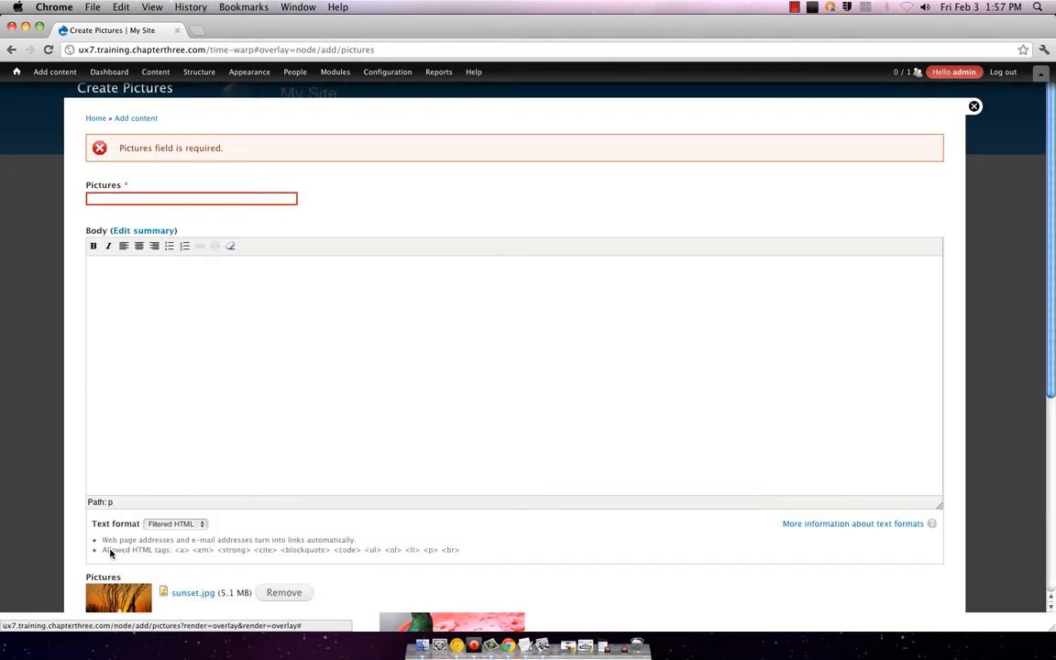
pyautogui.click(218, 202)
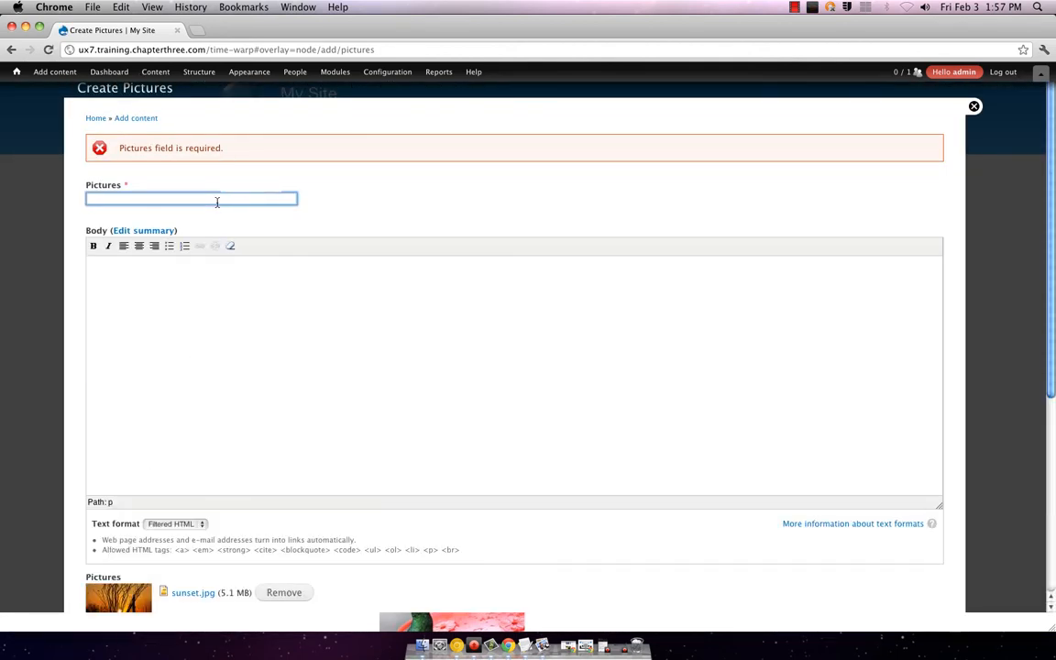
pyautogui.write('sun')
pyautogui.scroll(-5, 238, 367)
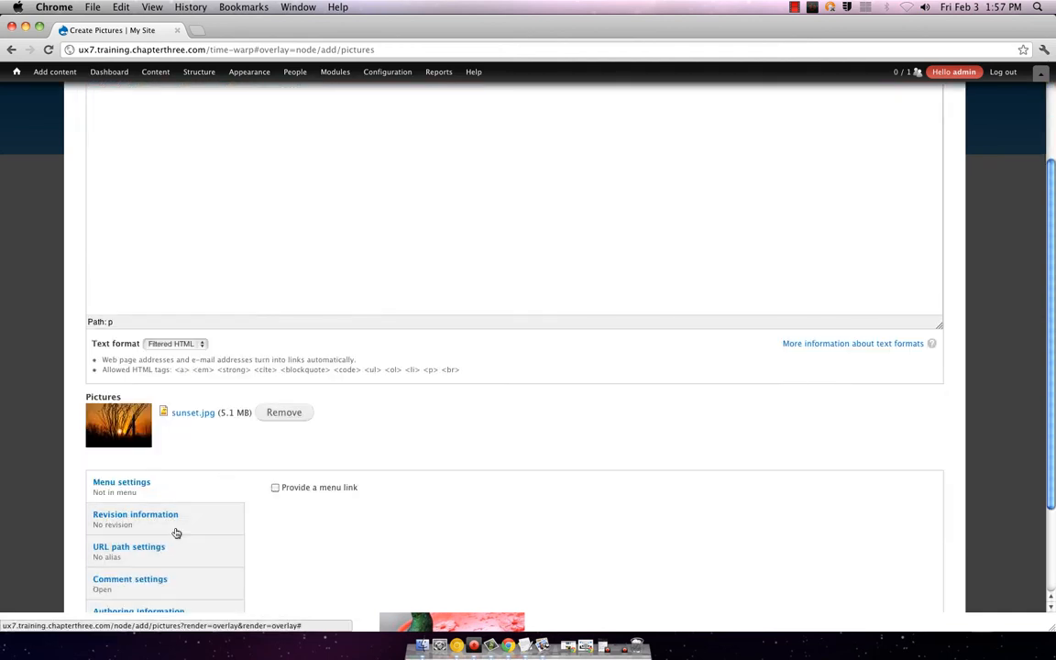
pyautogui.scroll(-3, 165, 550)
pyautogui.click(107, 551)
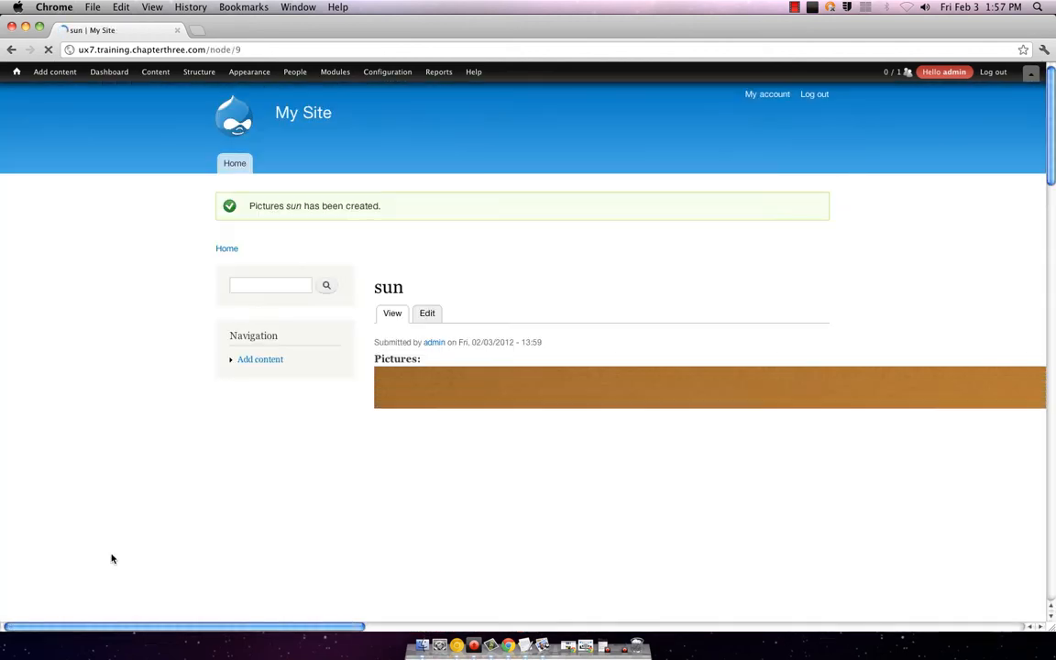
# Step: Scroll through the new sun node with its full-size sunset image, then open its Edit tab
pyautogui.scroll(-10, 516, 316)
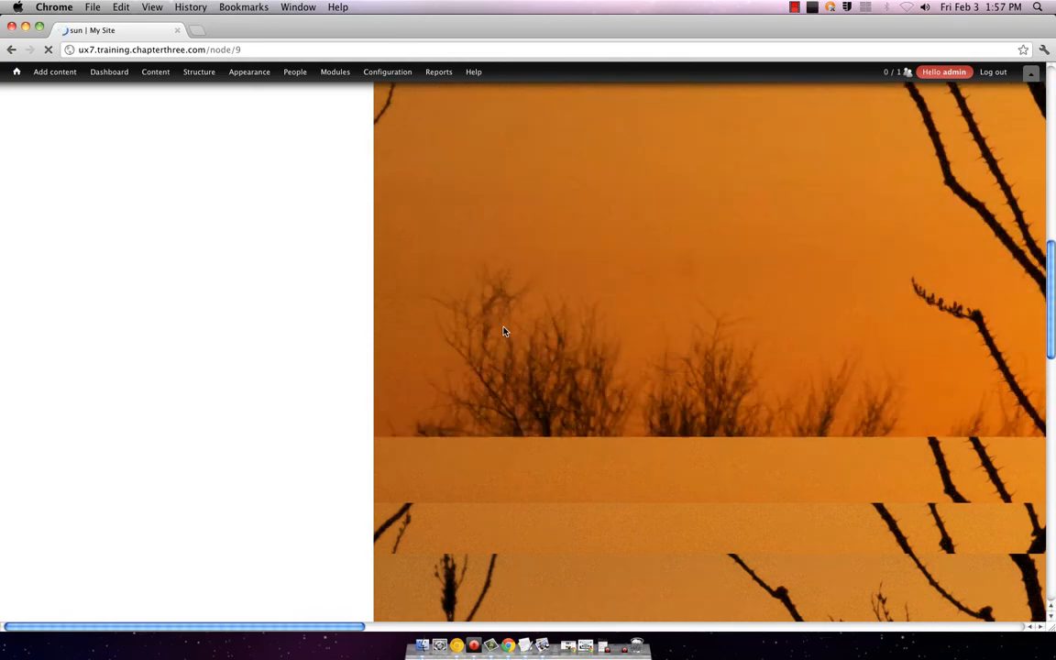
pyautogui.scroll(-5, 522, 343)
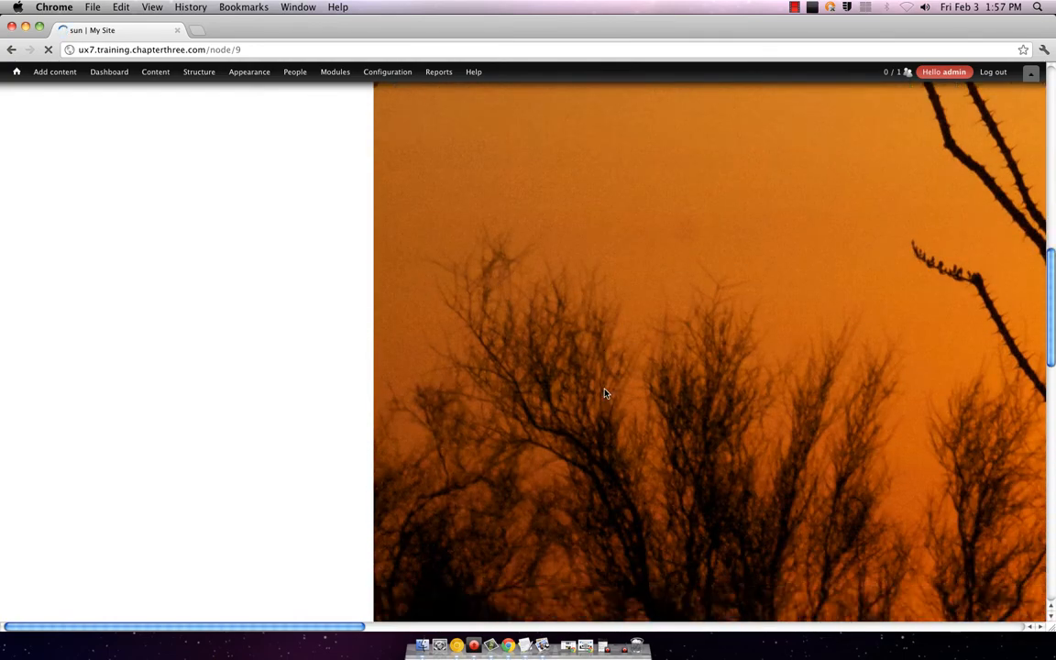
pyautogui.scroll(15, 542, 412)
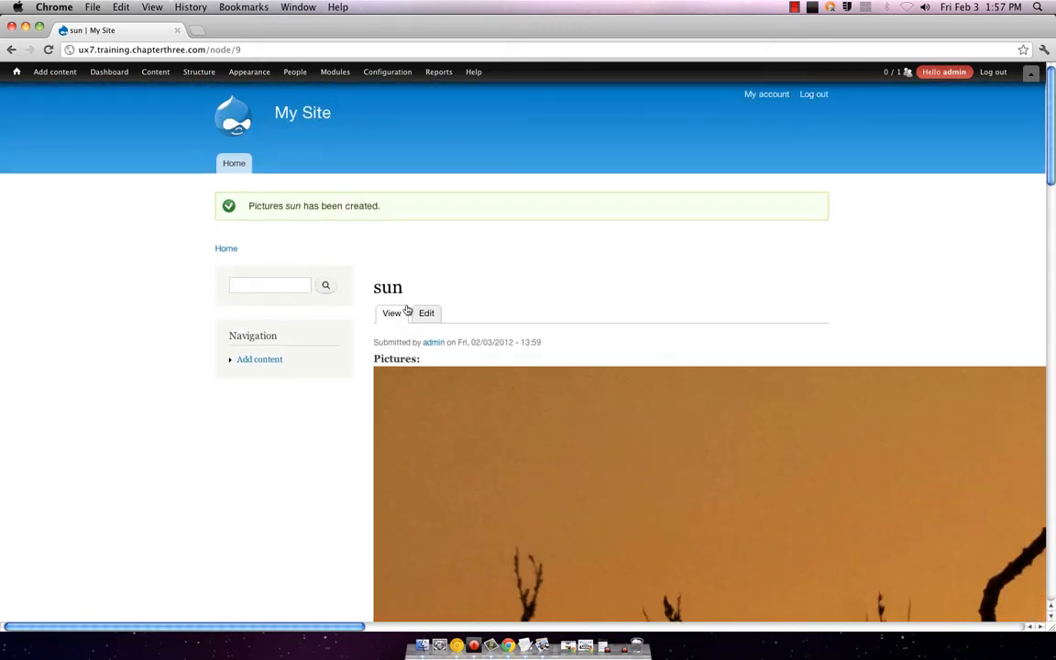
pyautogui.click(420, 313)
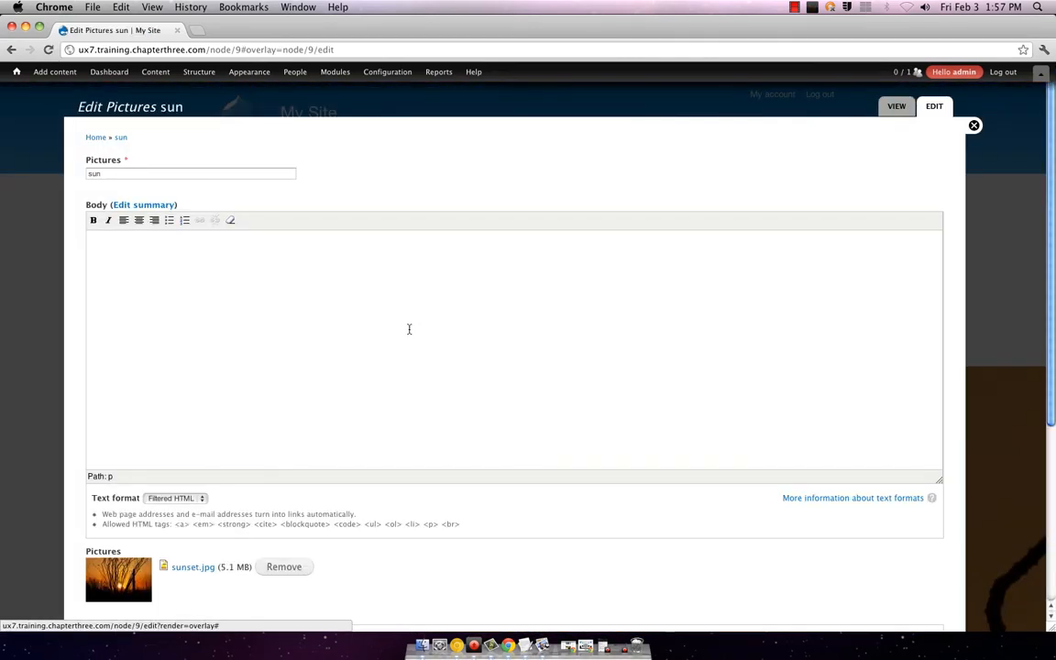
# Step: Review the sun post's edit form, then start a blank Pictures post from Add content
pyautogui.scroll(-5, 340, 433)
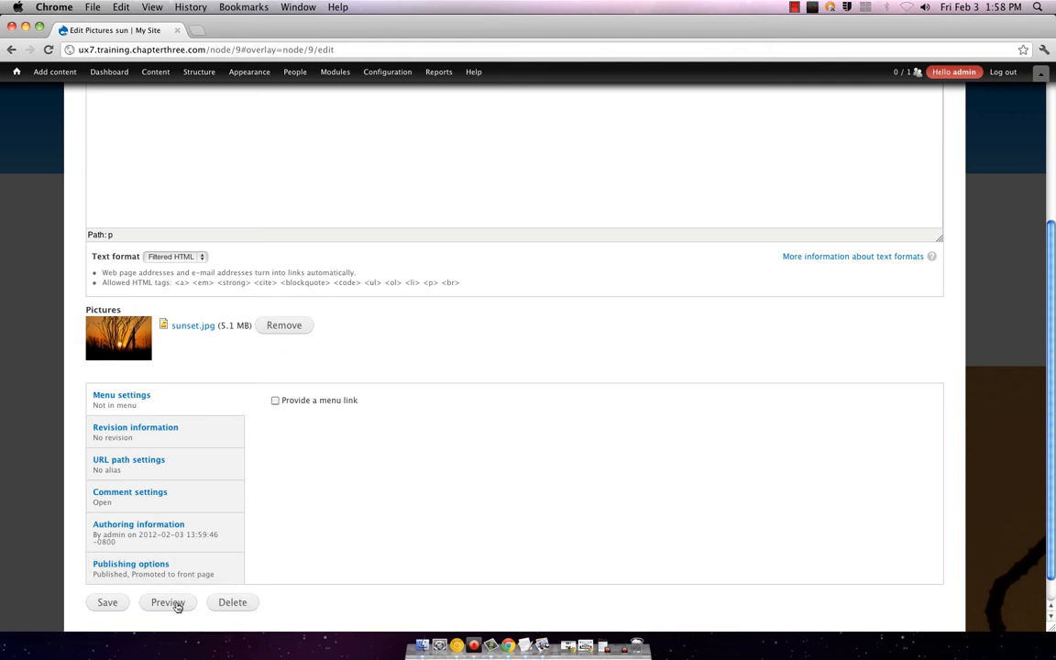
pyautogui.scroll(5, 394, 440)
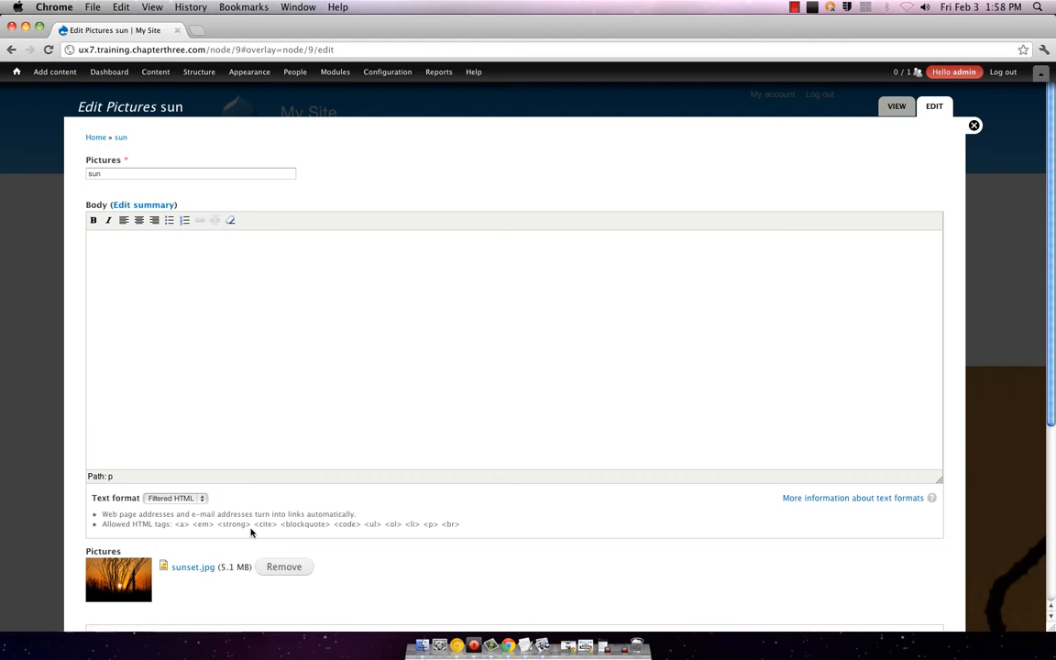
pyautogui.moveTo(53, 74)
pyautogui.click(65, 116)
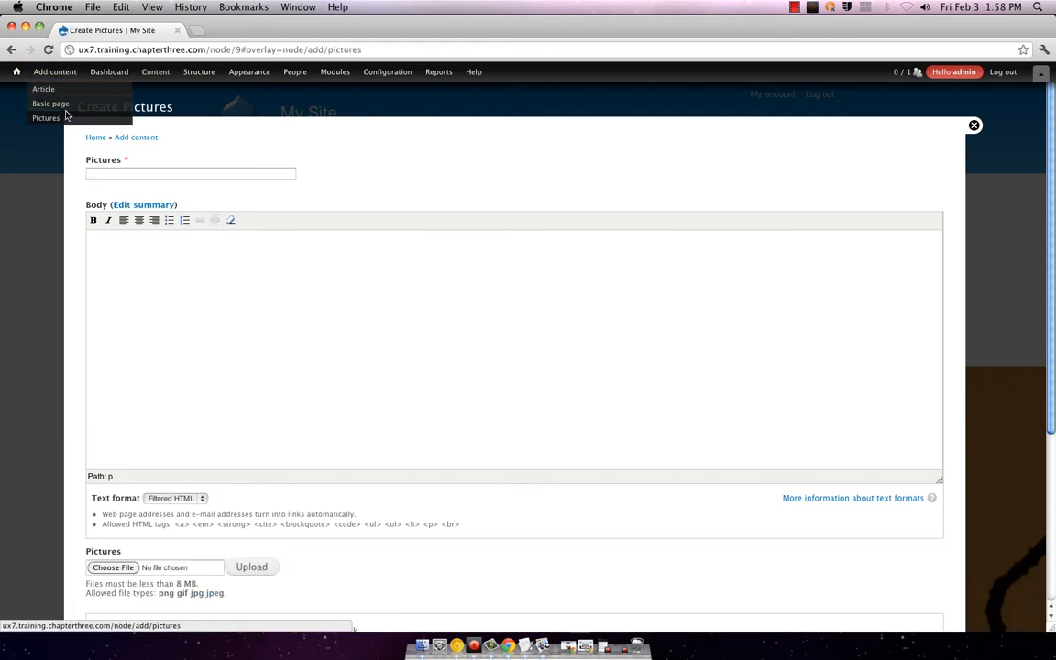
# Step: Open a new Pictures form and upload mountain.JPG as its image
pyautogui.click(46, 70)
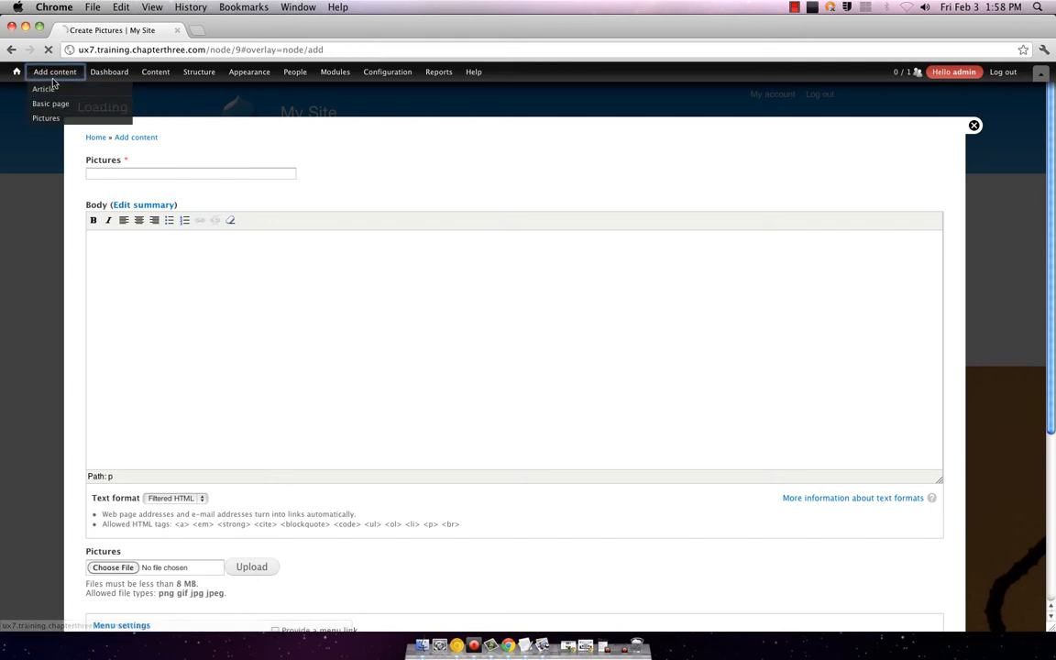
pyautogui.click(52, 120)
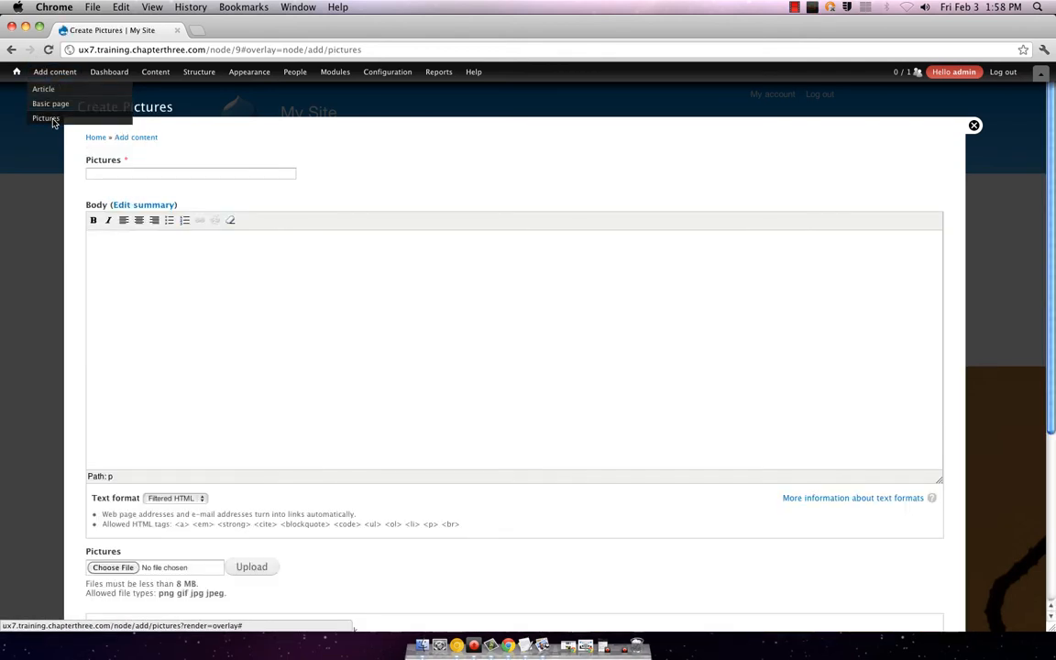
pyautogui.scroll(-5, 285, 394)
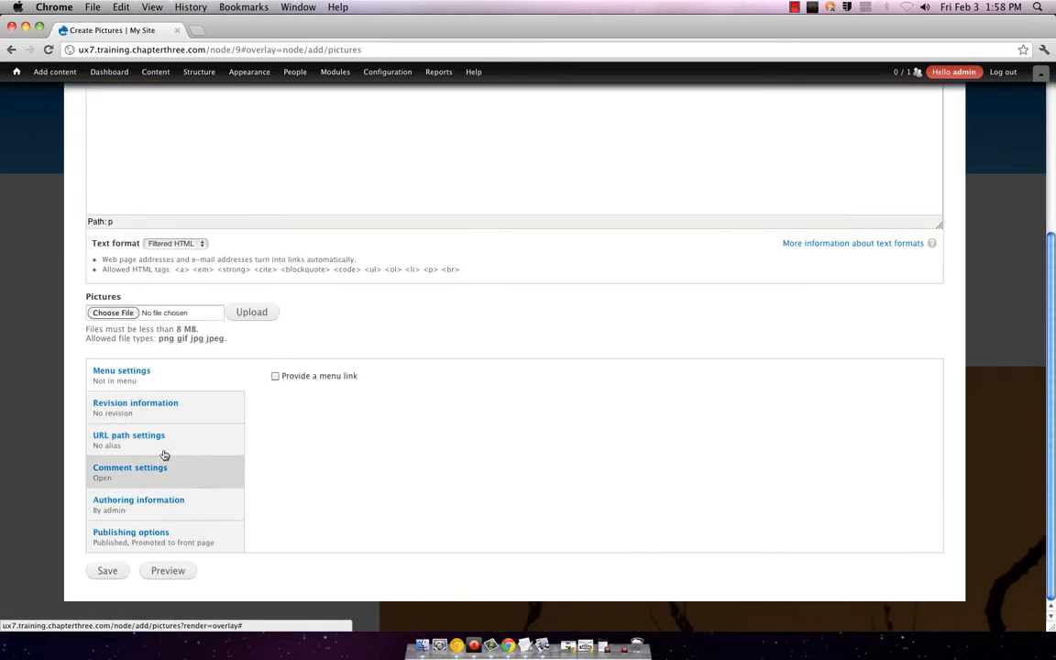
pyautogui.click(113, 313)
pyautogui.click(509, 133)
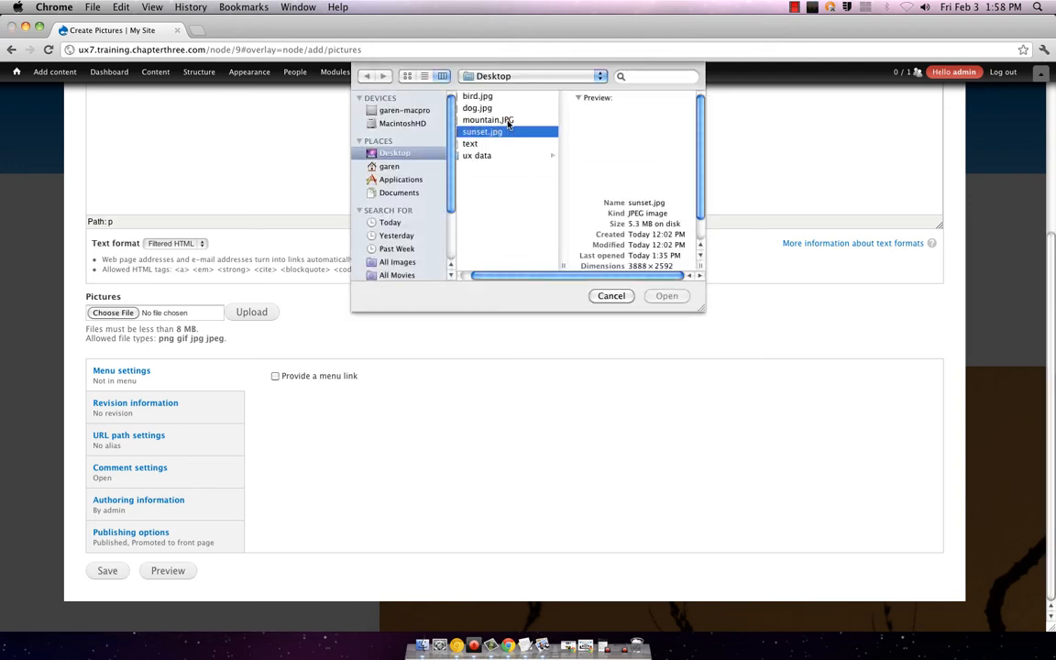
pyautogui.click(502, 120)
pyautogui.click(668, 295)
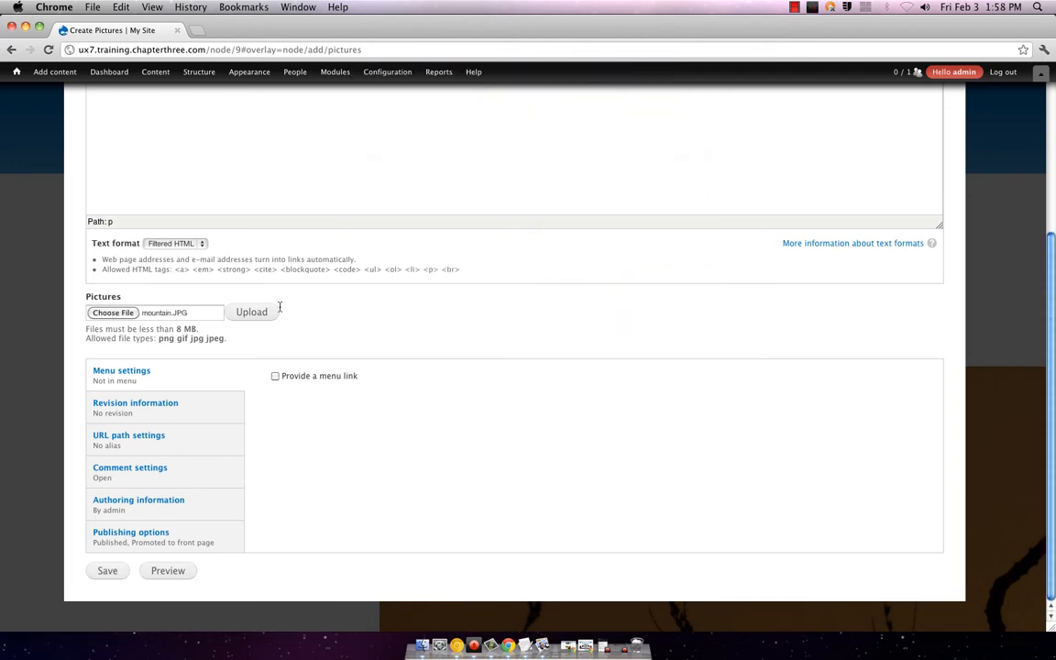
pyautogui.click(251, 311)
pyautogui.scroll(5, 283, 266)
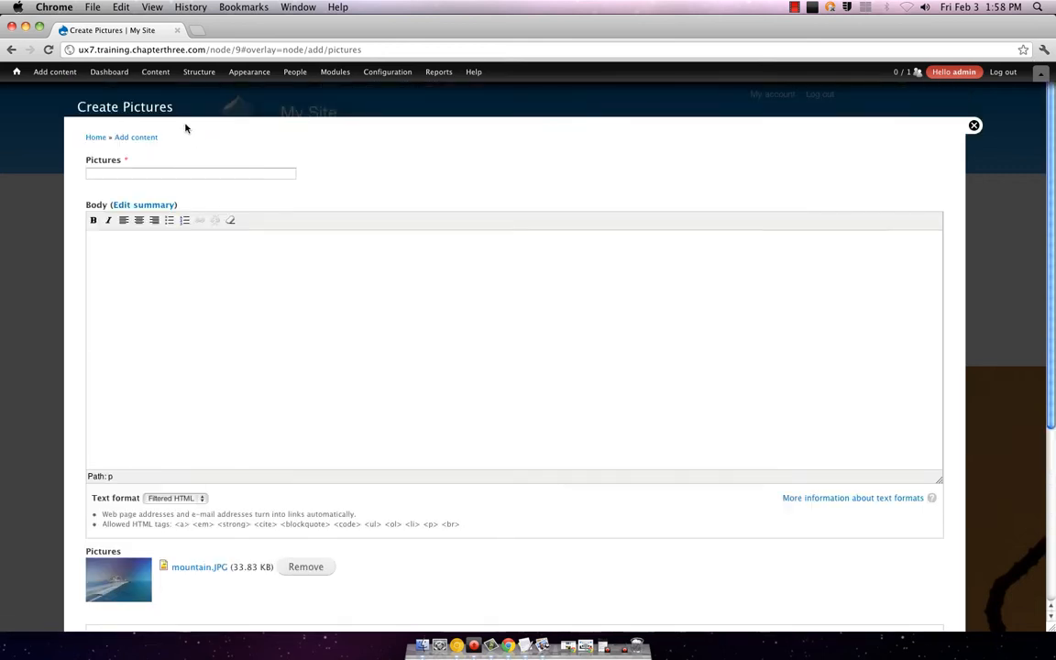
# Step: Title the post 'mtn' and save it
pyautogui.click(194, 173)
pyautogui.write('mty')
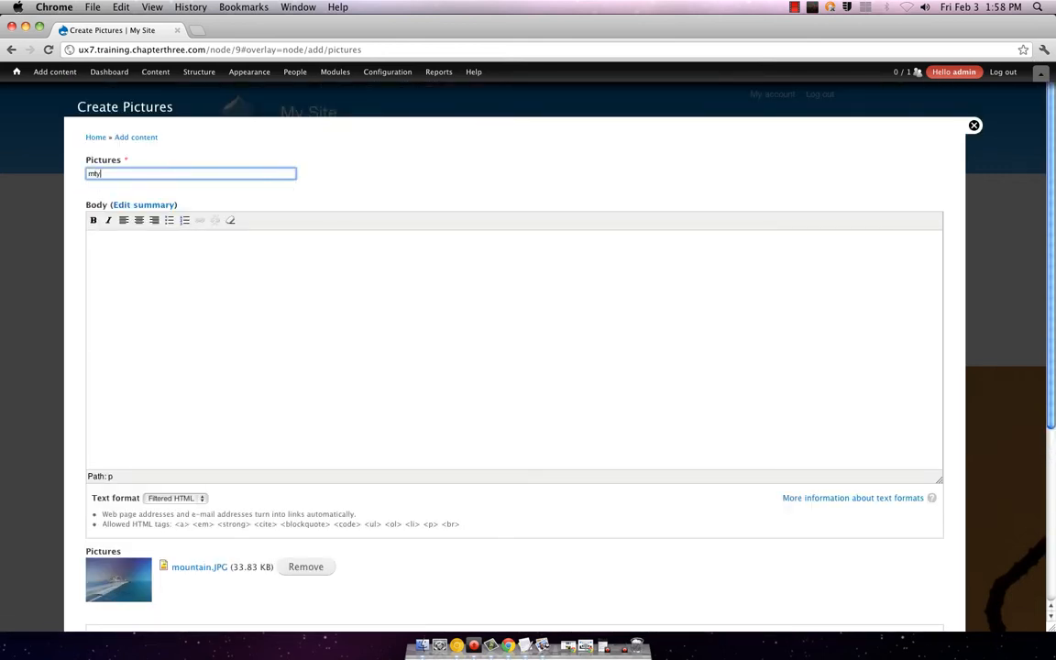
pyautogui.write('n')
pyautogui.scroll(-5, 201, 481)
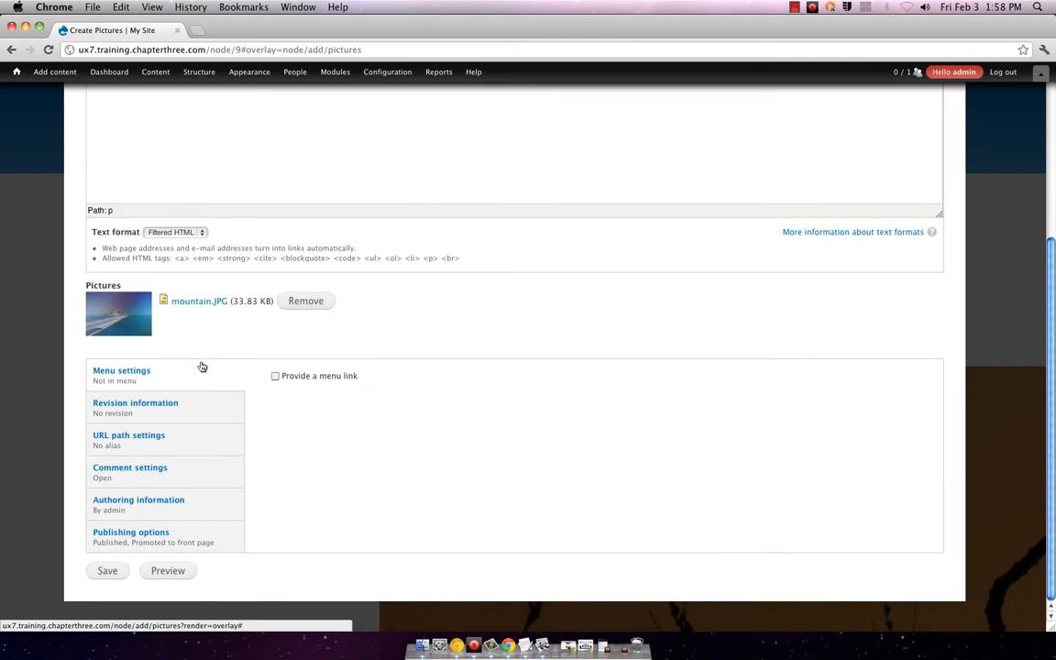
pyautogui.click(103, 570)
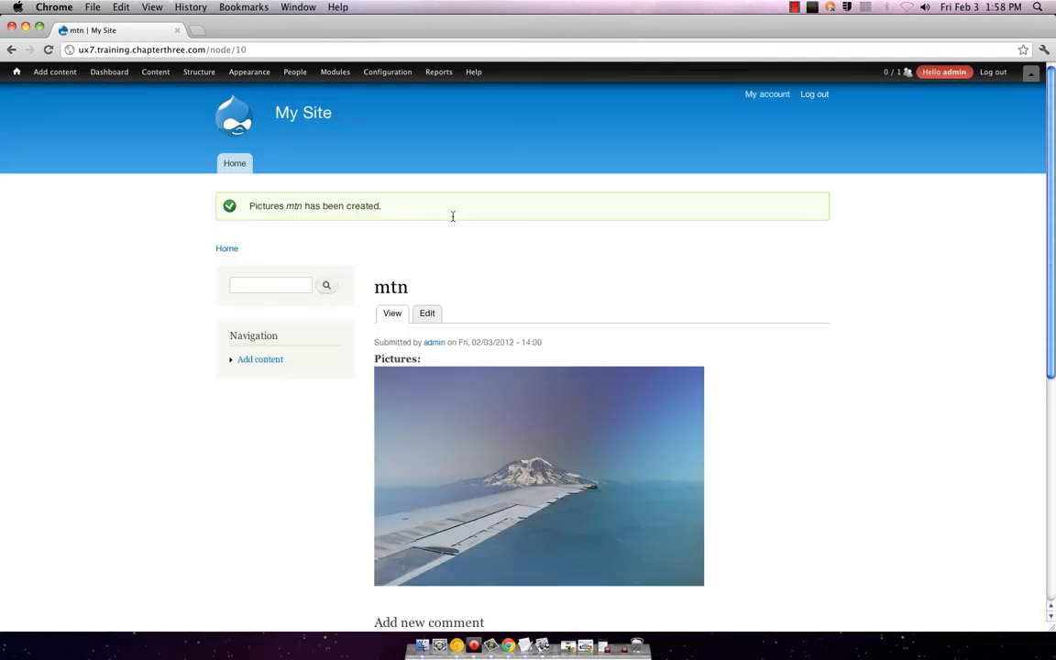
# Step: Post the comment 'wow' on the mtn post
pyautogui.scroll(-5, 632, 313)
pyautogui.scroll(5, 631, 313)
pyautogui.scroll(-1, 631, 317)
pyautogui.scroll(-5, 630, 317)
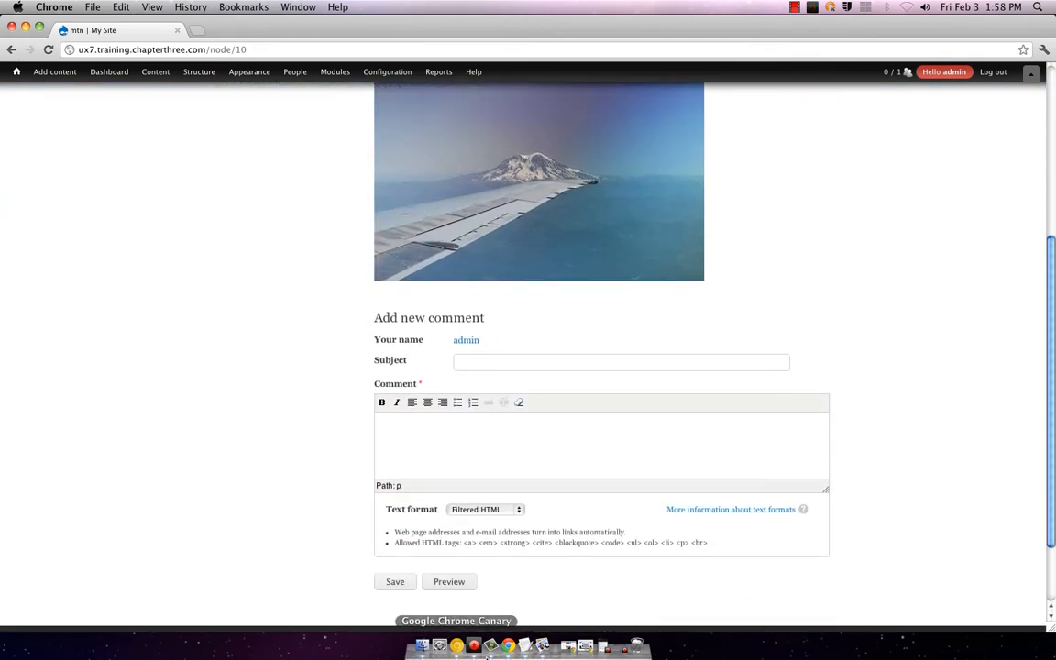
pyautogui.click(395, 582)
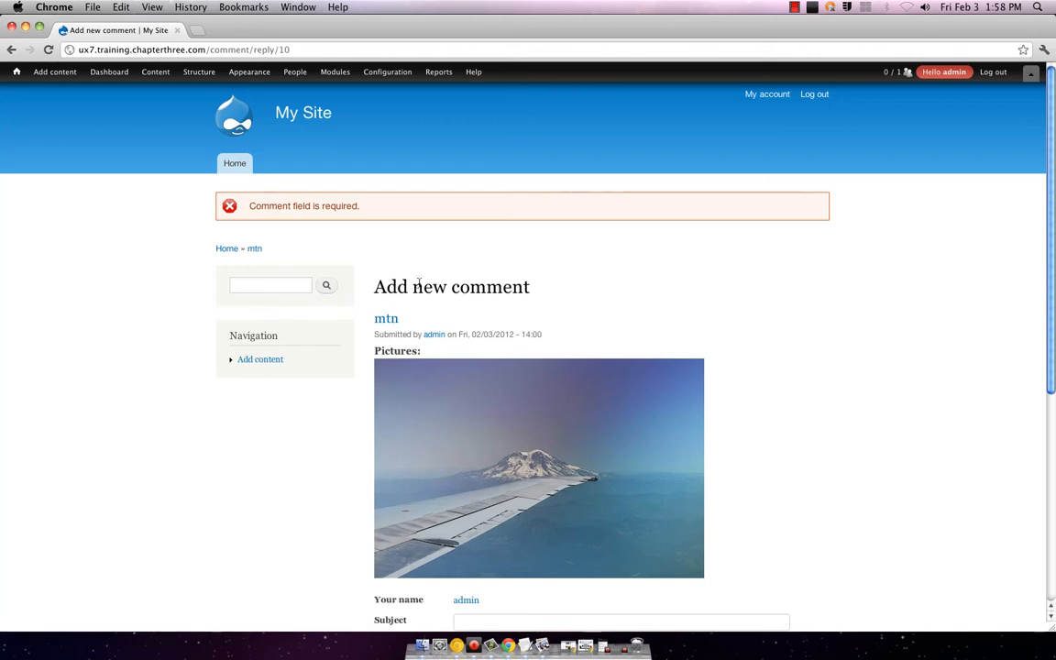
pyautogui.scroll(-5, 581, 355)
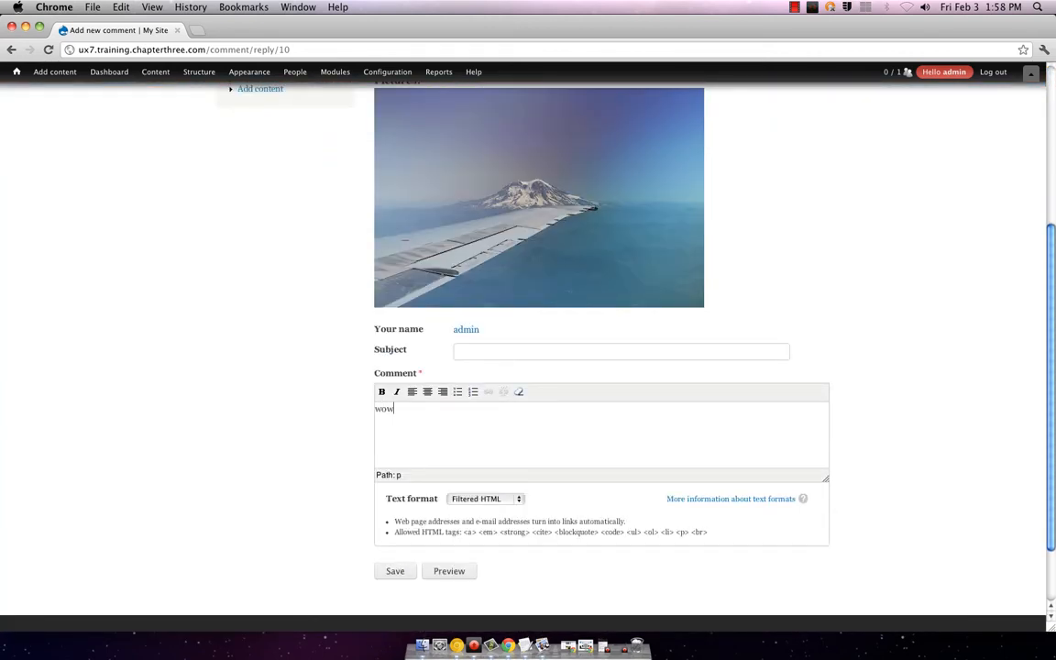
pyautogui.click(408, 572)
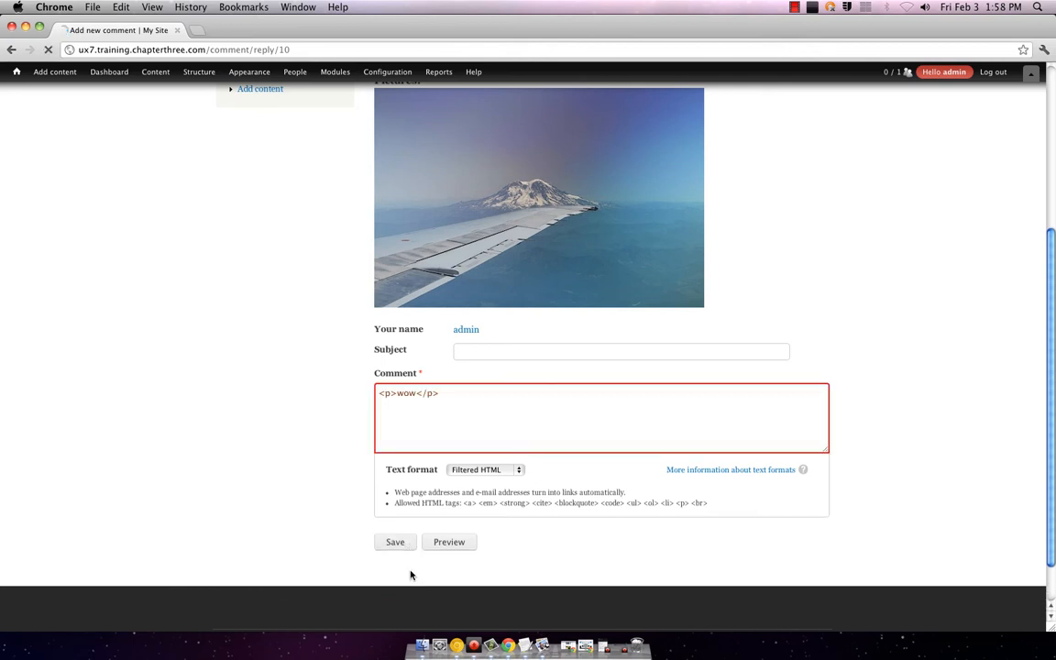
# Step: Review the mtn post with its new comment, then start another Pictures post
pyautogui.scroll(6, 583, 356)
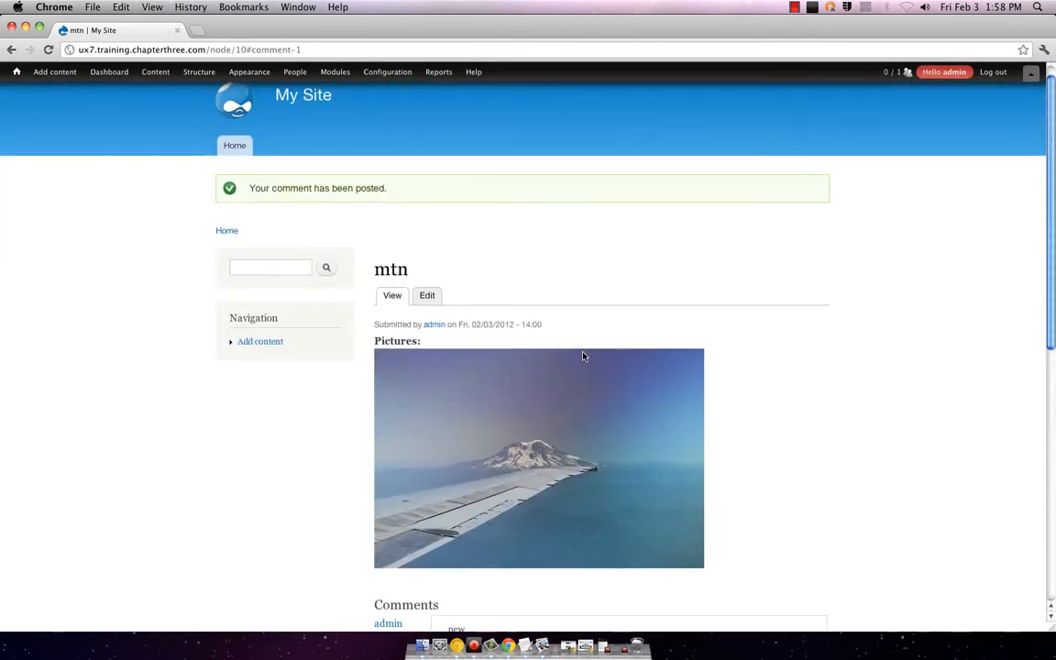
pyautogui.scroll(1, 583, 356)
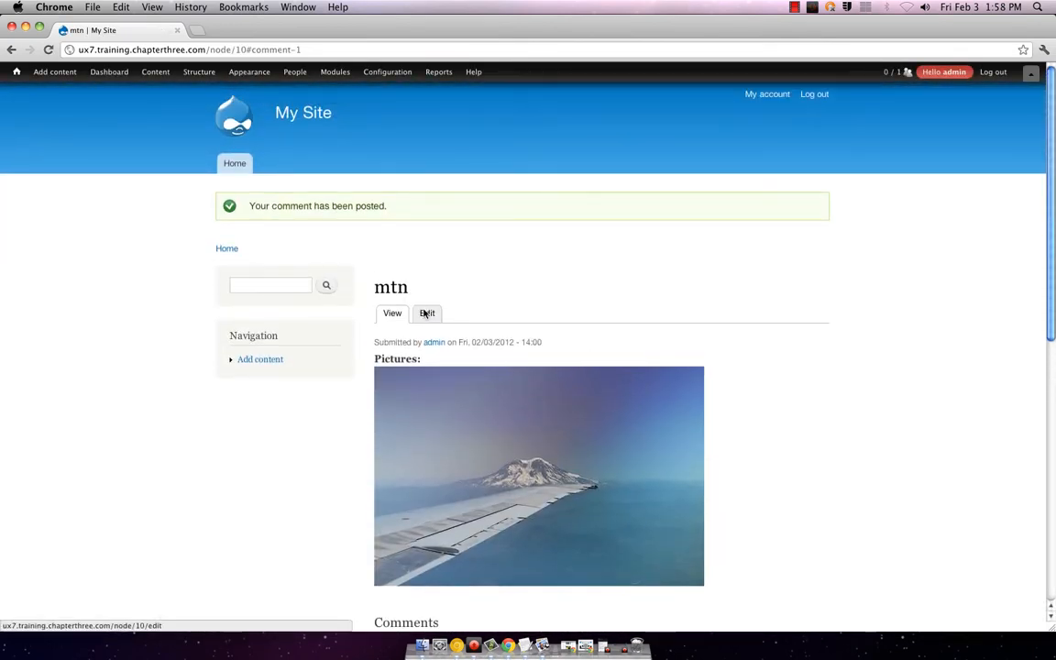
pyautogui.scroll(-1, 589, 330)
pyautogui.scroll(-5, 589, 328)
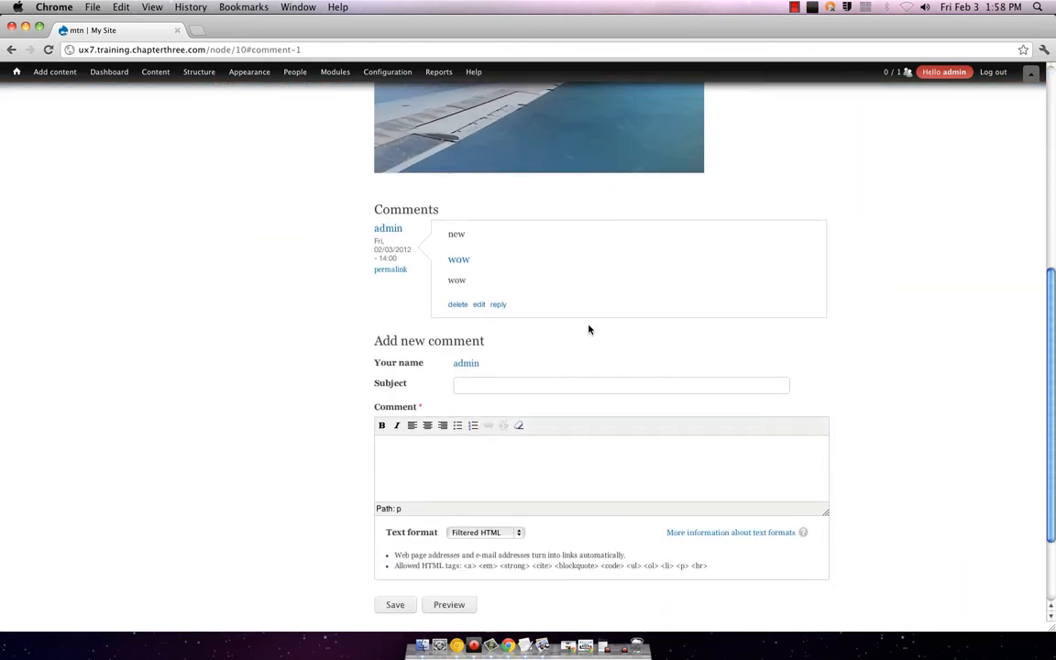
pyautogui.scroll(5, 589, 328)
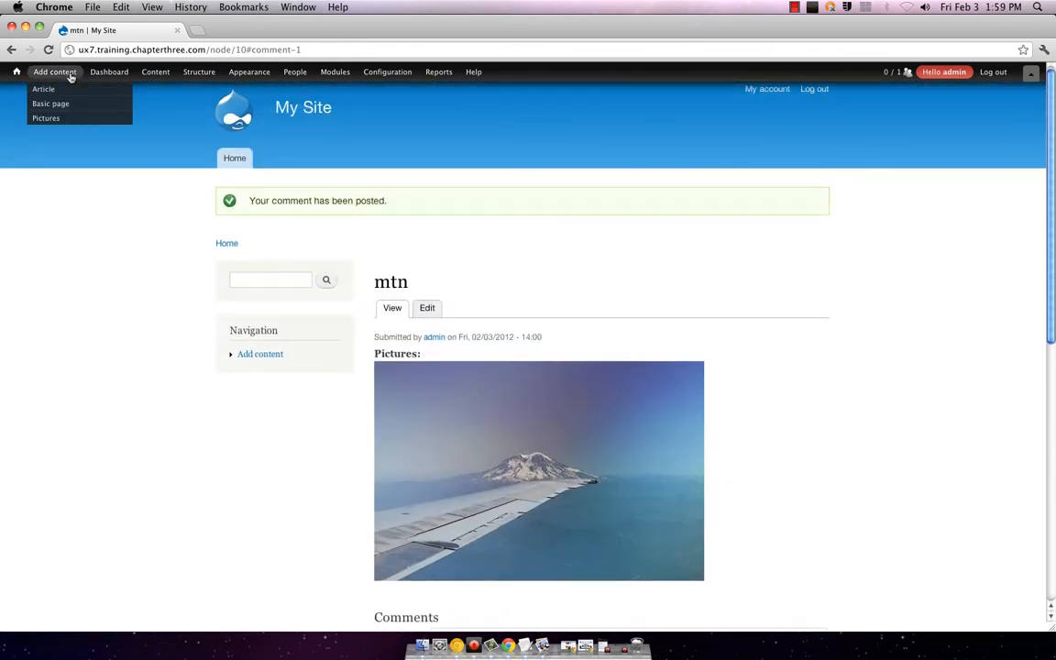
pyautogui.scroll(-3, 532, 357)
pyautogui.moveTo(344, 82)
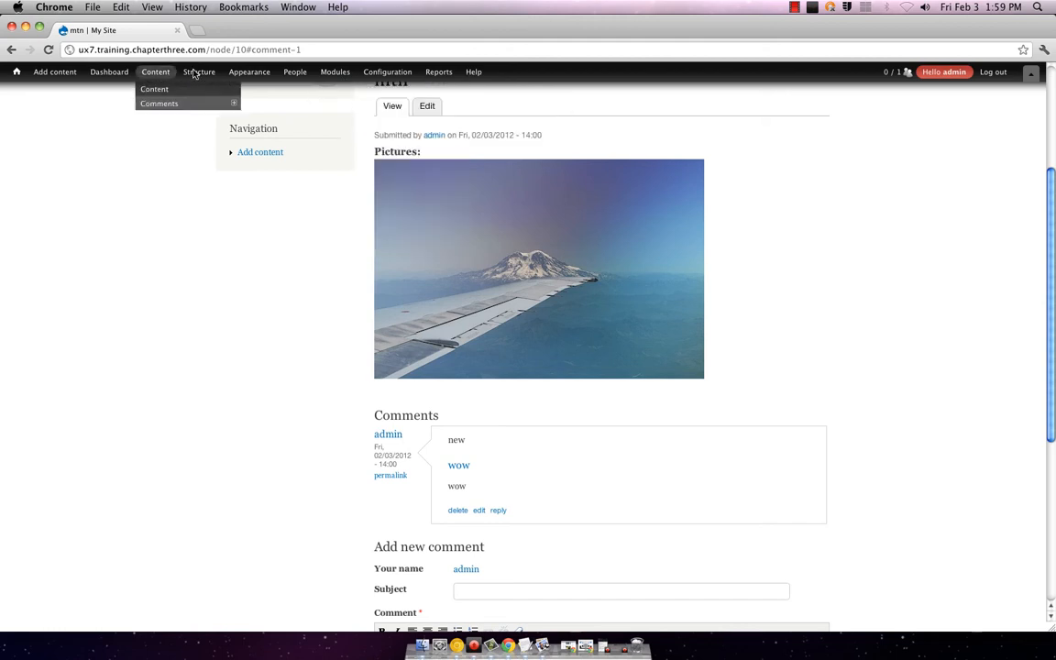
pyautogui.scroll(-1, 586, 275)
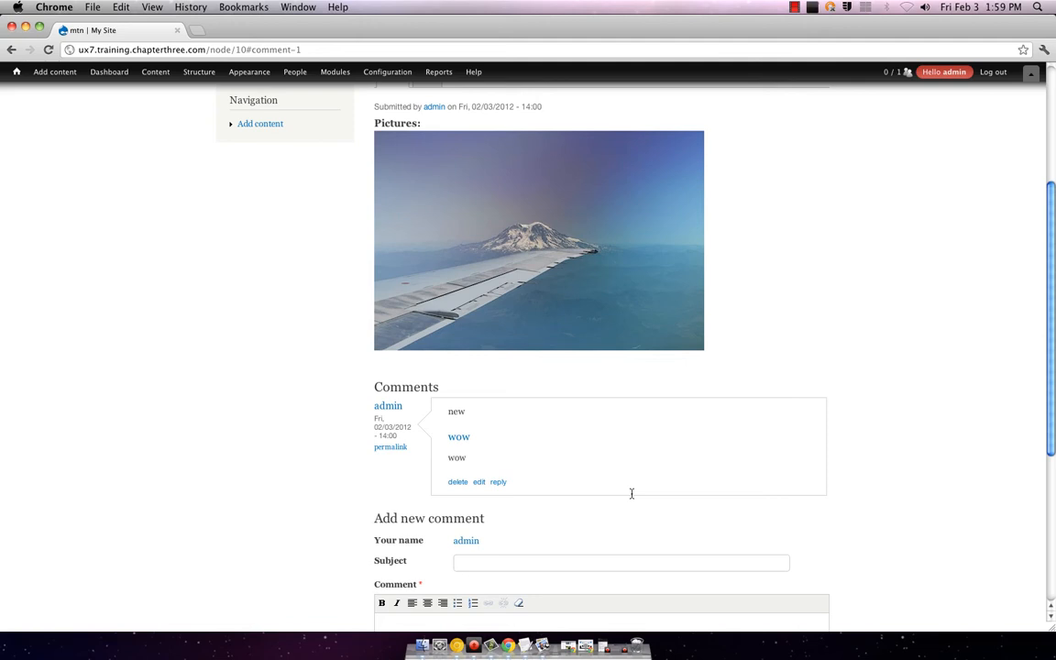
pyautogui.scroll(8, 669, 486)
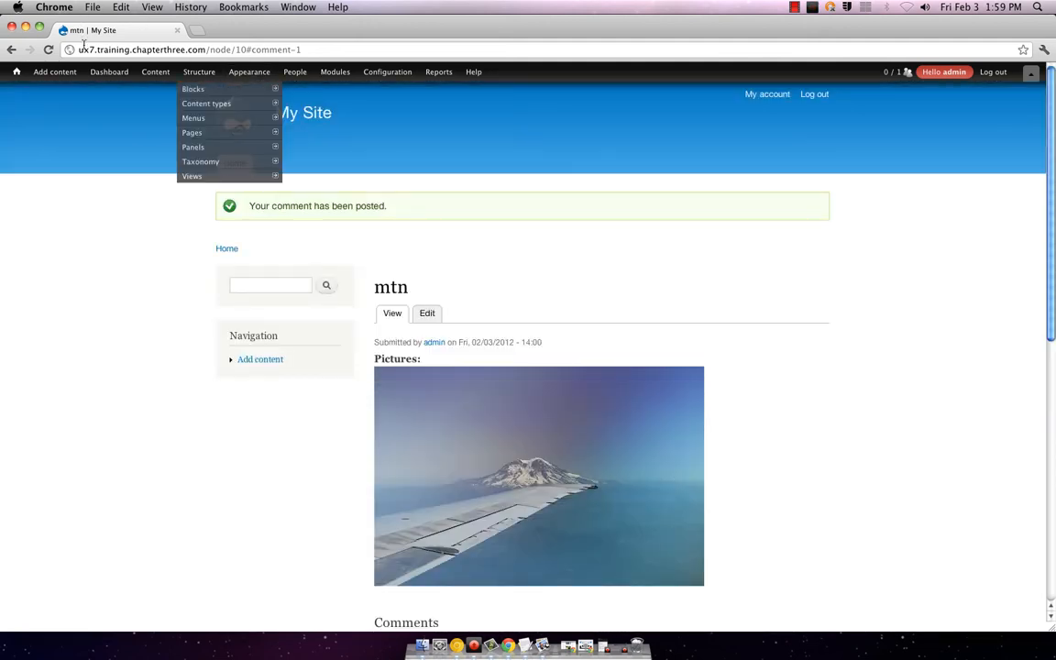
pyautogui.moveTo(55, 71)
pyautogui.click(61, 117)
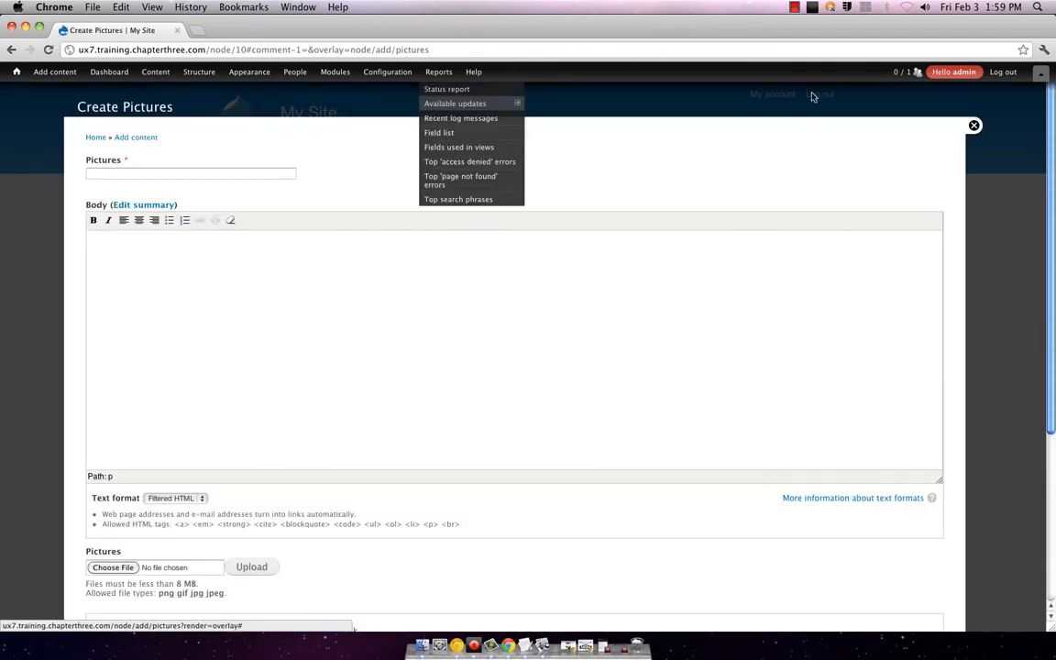
# Step: Choose bird.jpg from the Desktop and upload it as the post's image
pyautogui.click(112, 568)
pyautogui.click(477, 96)
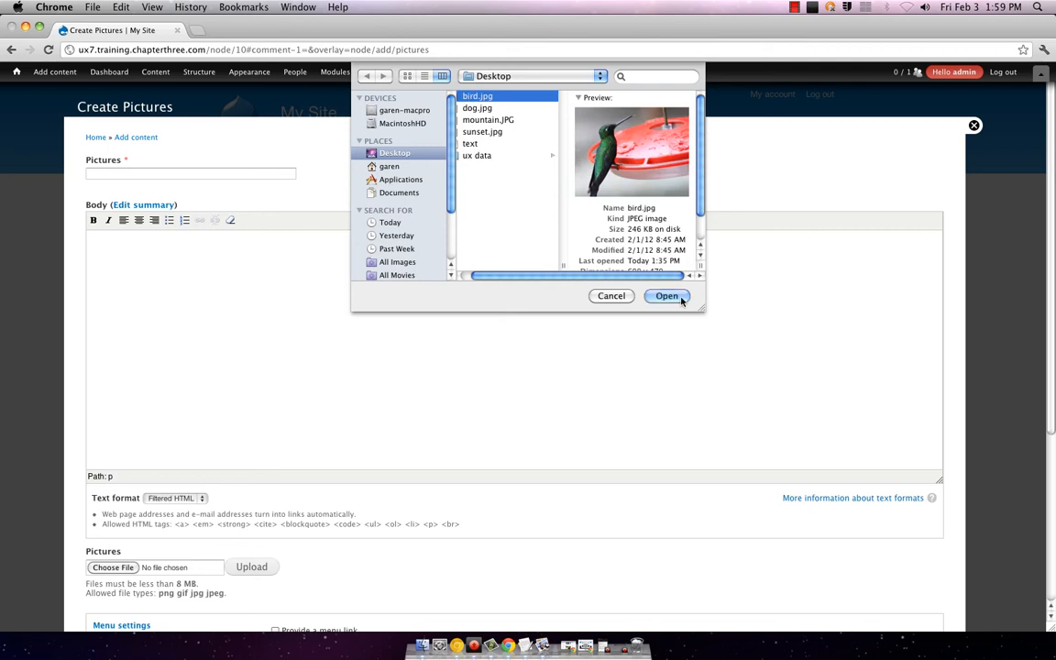
pyautogui.click(666, 296)
pyautogui.click(251, 566)
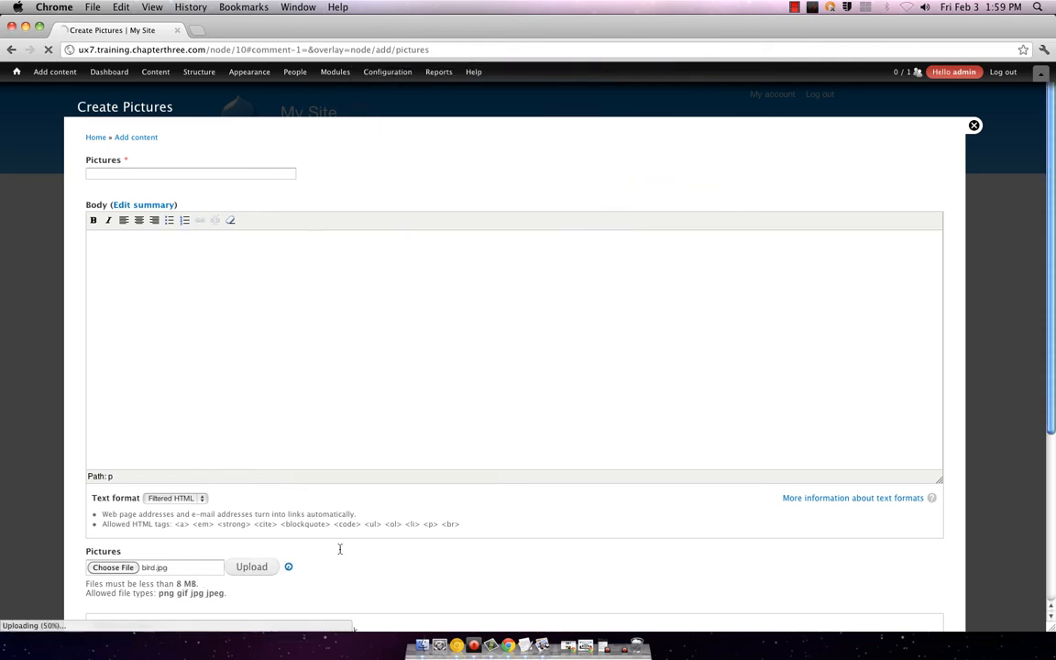
# Step: Title the post 'bird' and save it
pyautogui.click(194, 175)
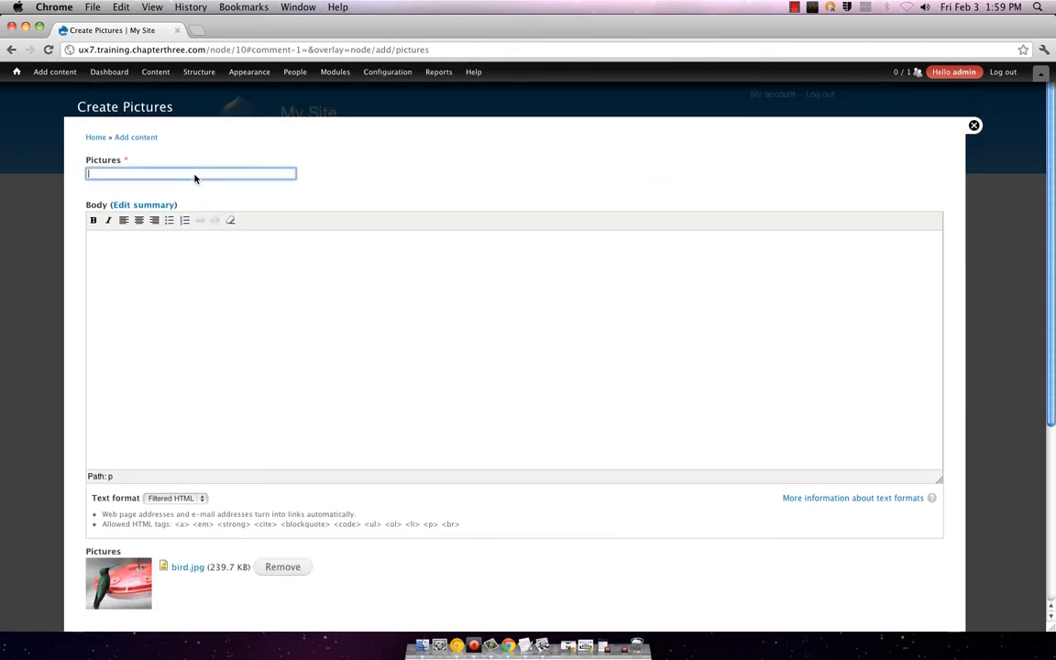
pyautogui.write('bird')
pyautogui.scroll(-5, 311, 536)
pyautogui.click(105, 582)
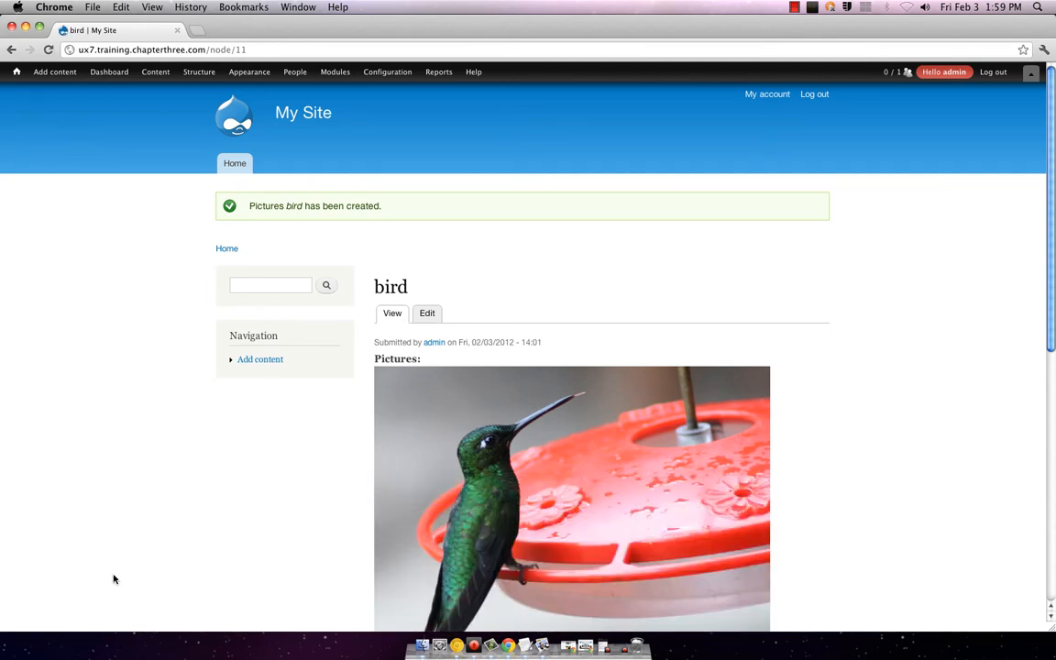
# Step: Enter 'look at her go!' in the bird post's Comment box and save it
pyautogui.moveTo(57, 73)
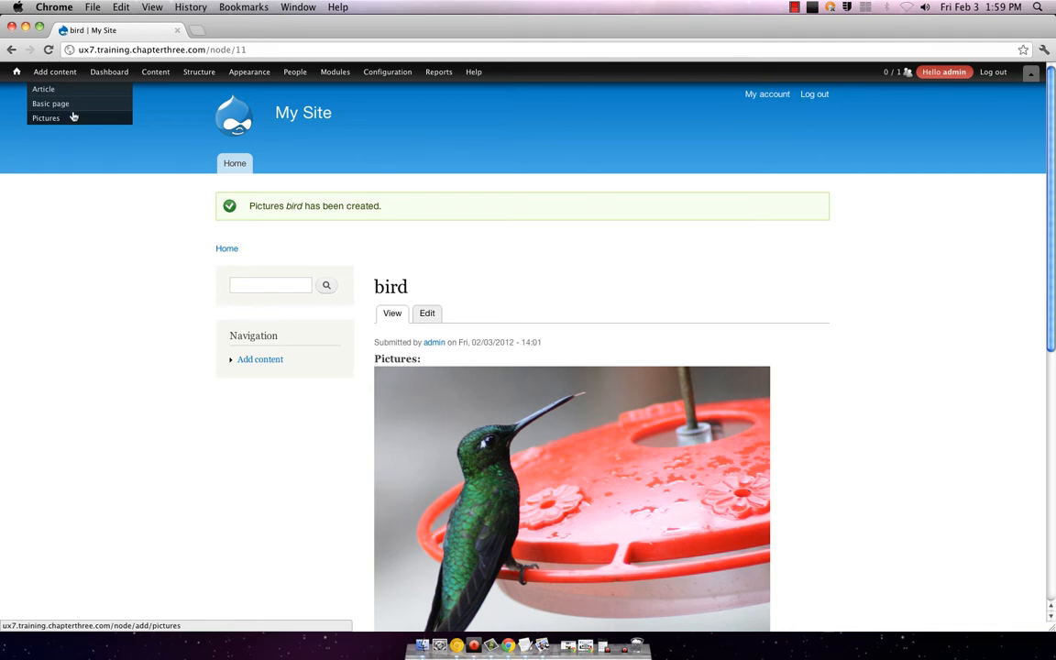
pyautogui.scroll(-10, 374, 489)
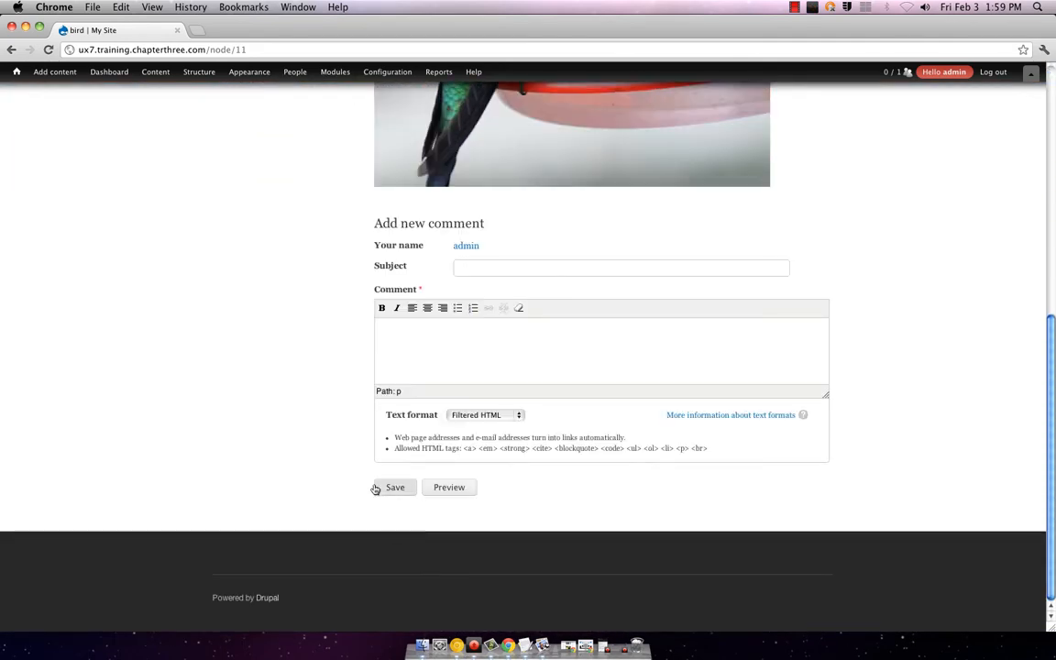
pyautogui.click(375, 490)
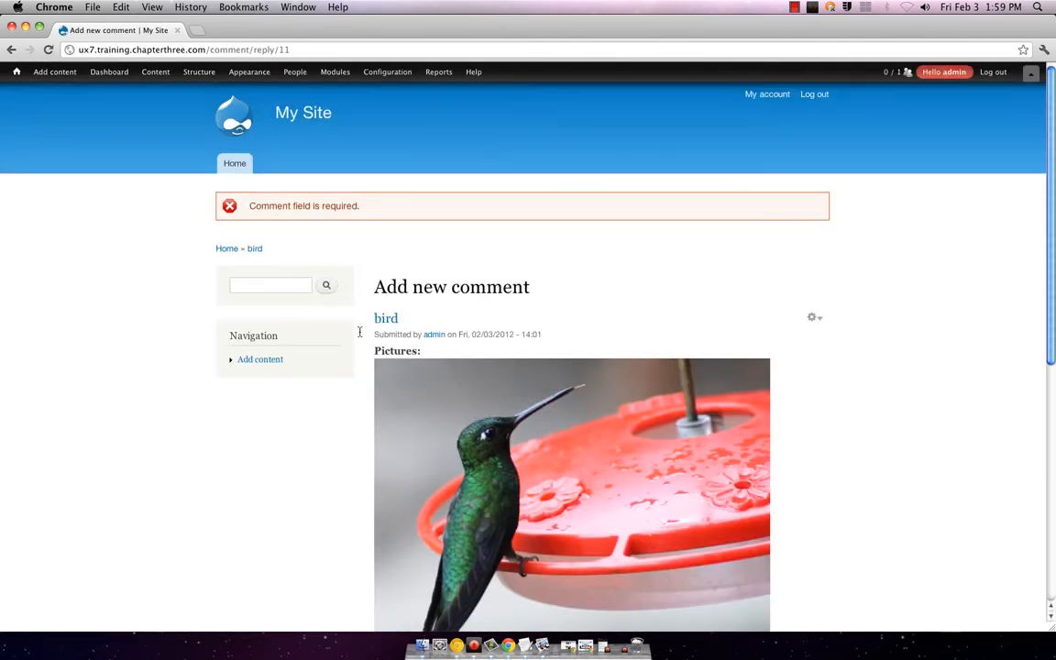
pyautogui.scroll(-5, 359, 332)
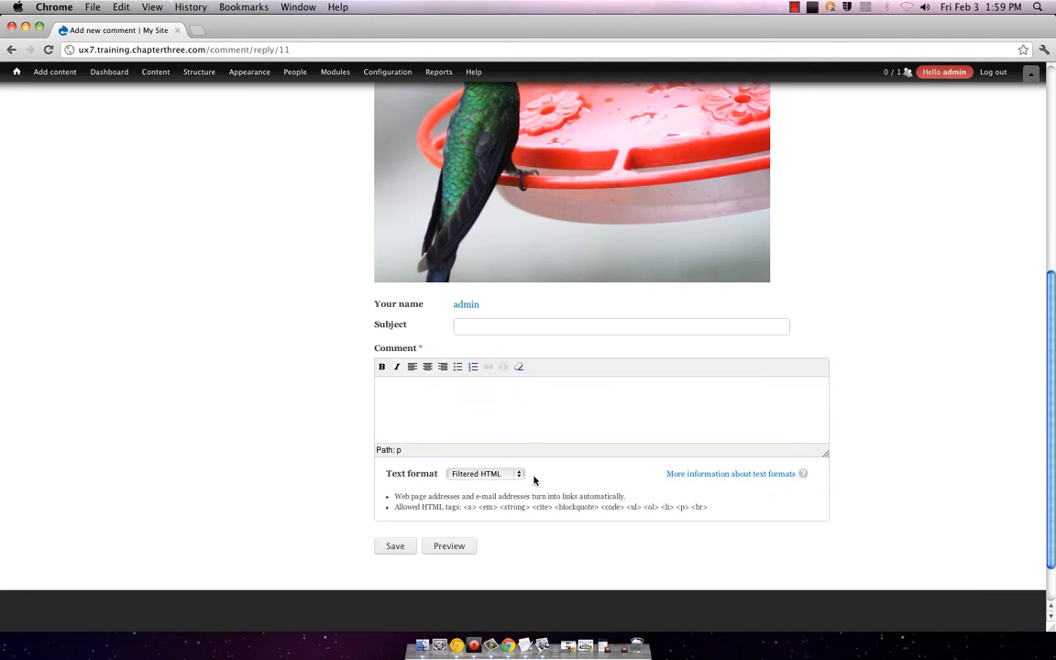
pyautogui.scroll(3, 493, 412)
pyautogui.scroll(1, 495, 431)
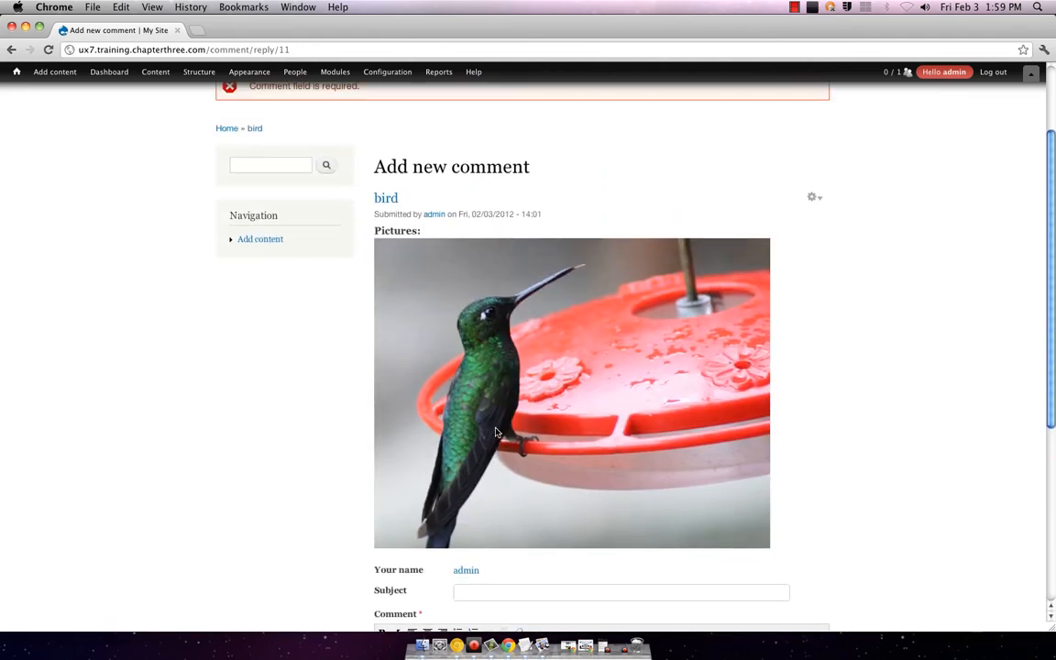
pyautogui.write('look at her go!')
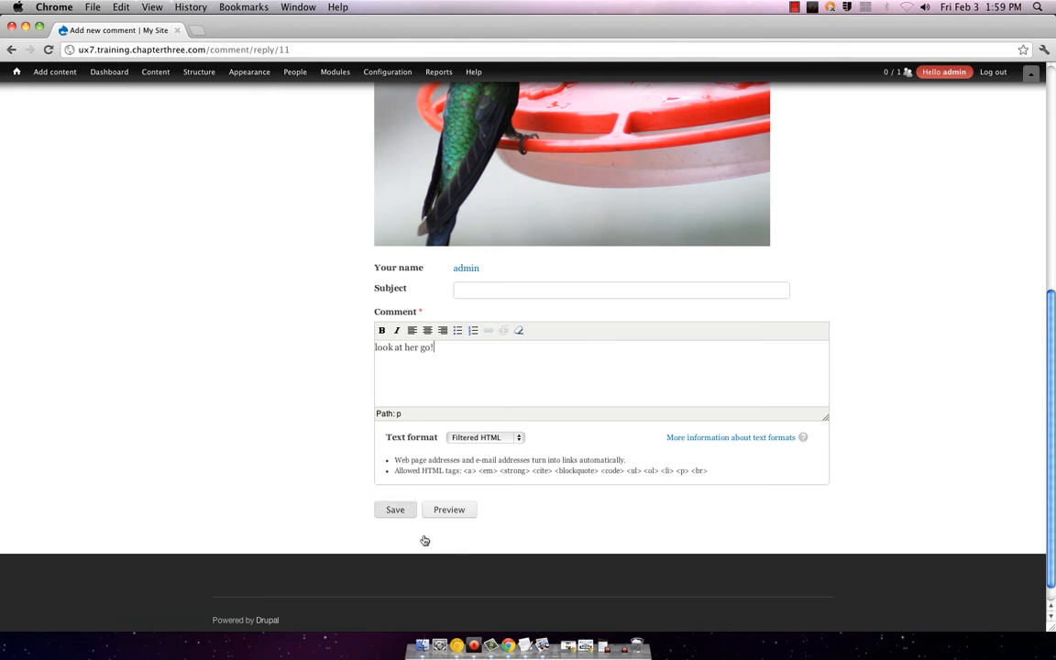
pyautogui.click(402, 509)
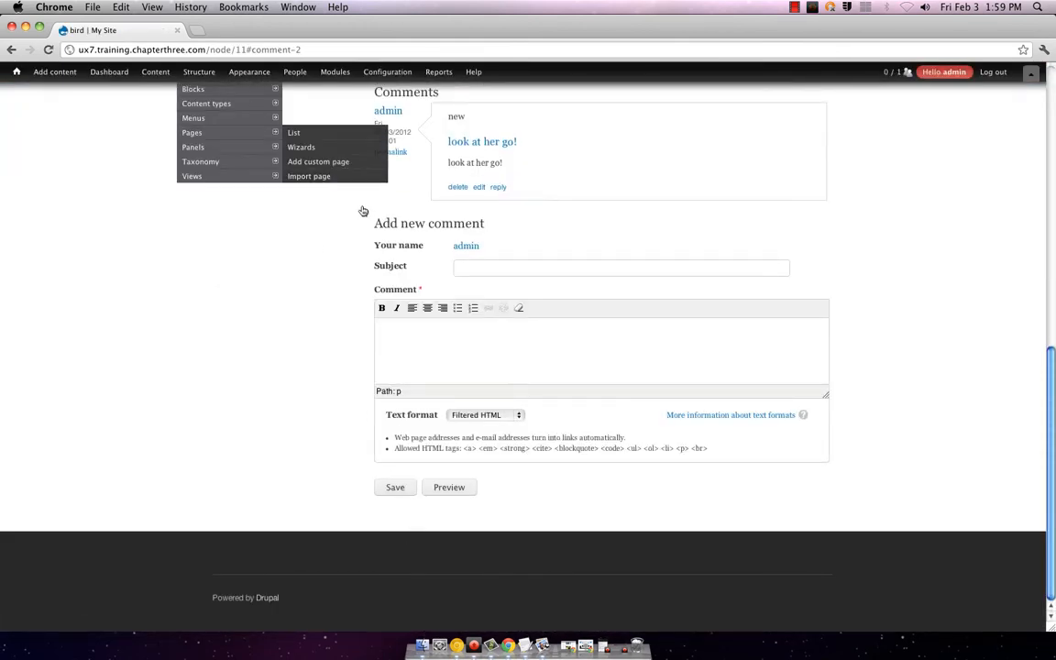
# Step: Start a new Pictures post and upload dog.jpg as its image
pyautogui.moveTo(39, 78)
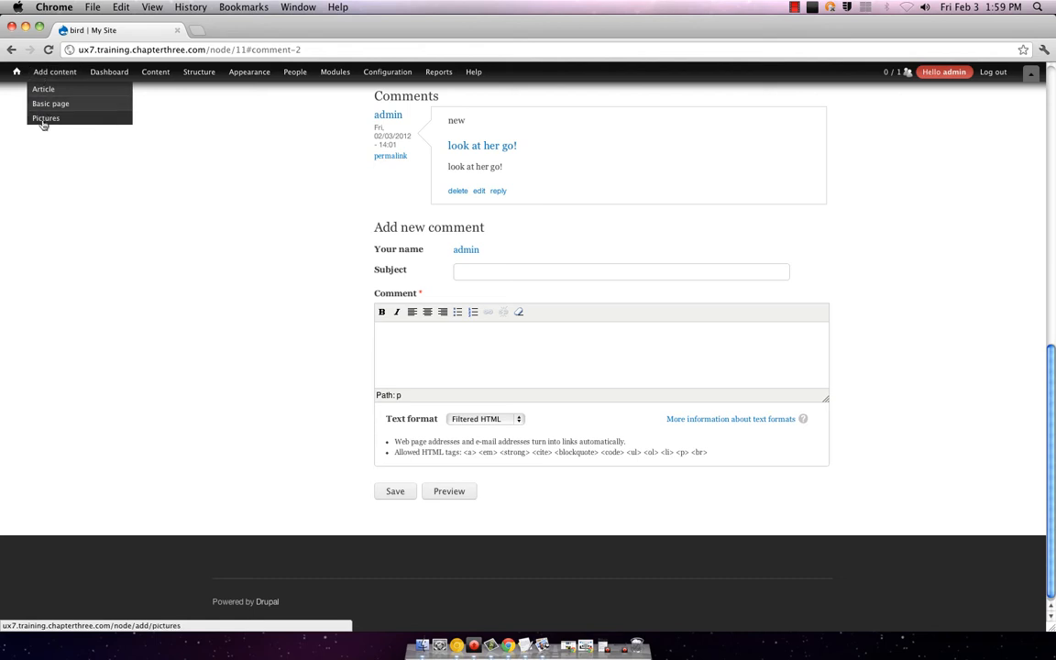
pyautogui.click(44, 118)
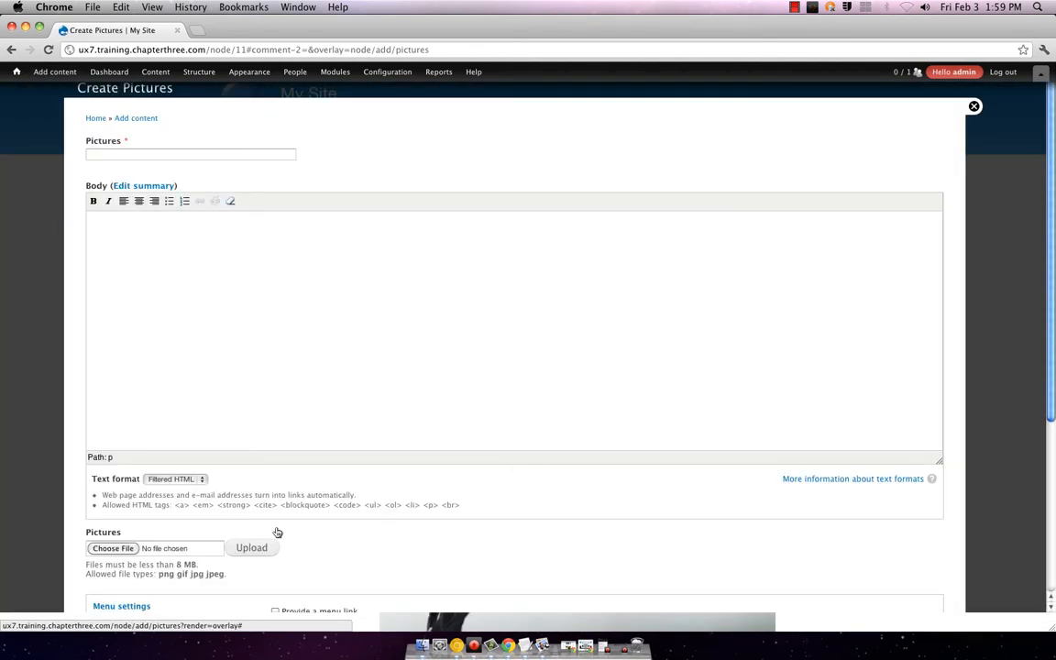
pyautogui.click(117, 550)
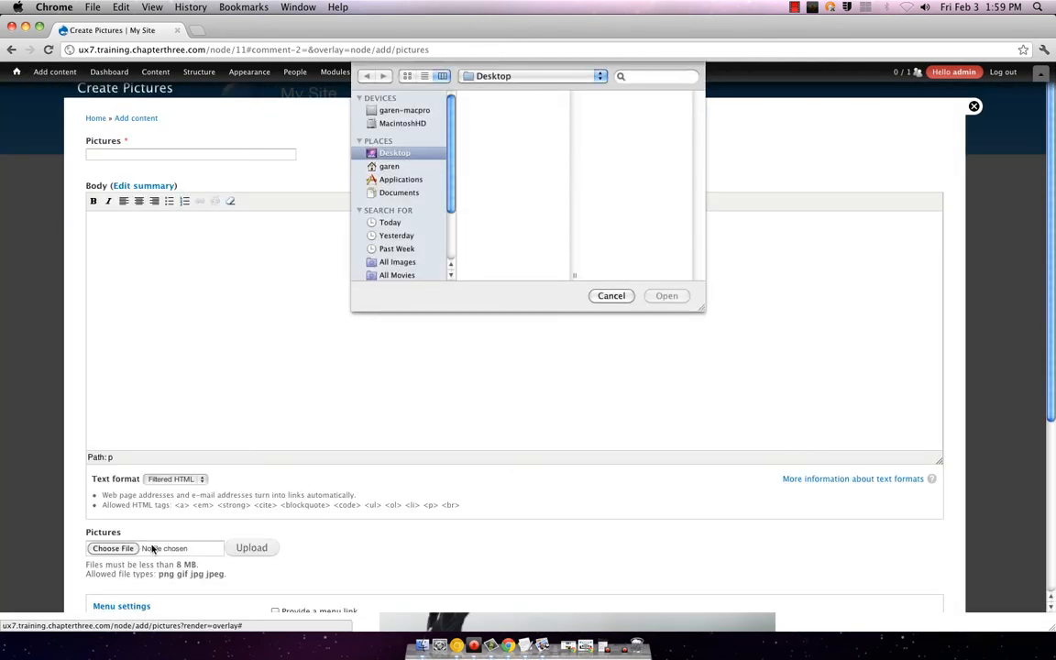
pyautogui.click(485, 108)
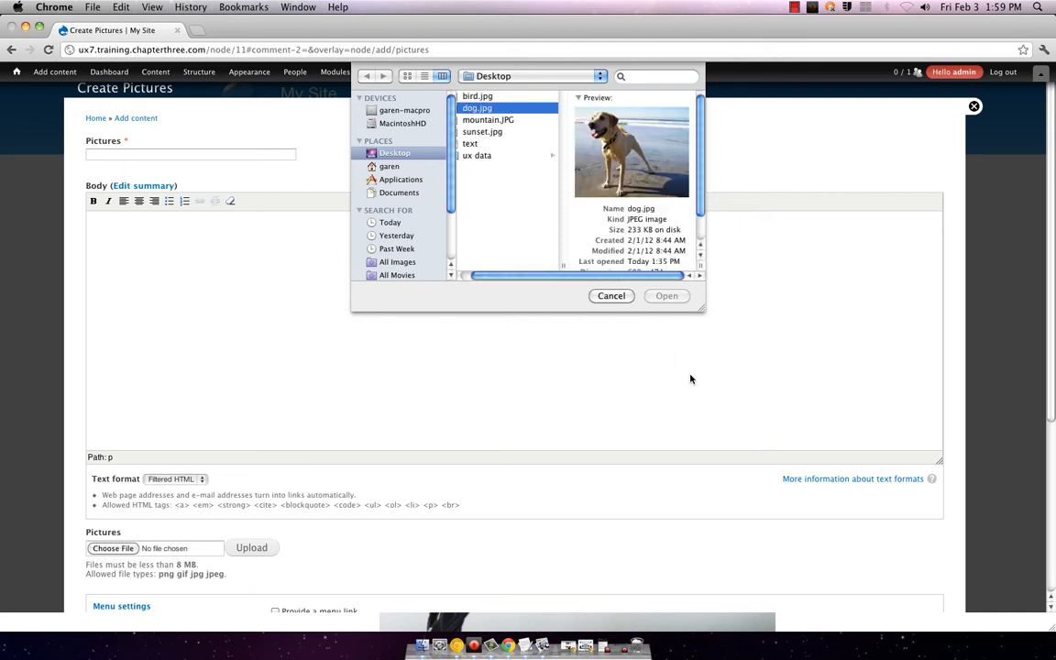
pyautogui.click(668, 295)
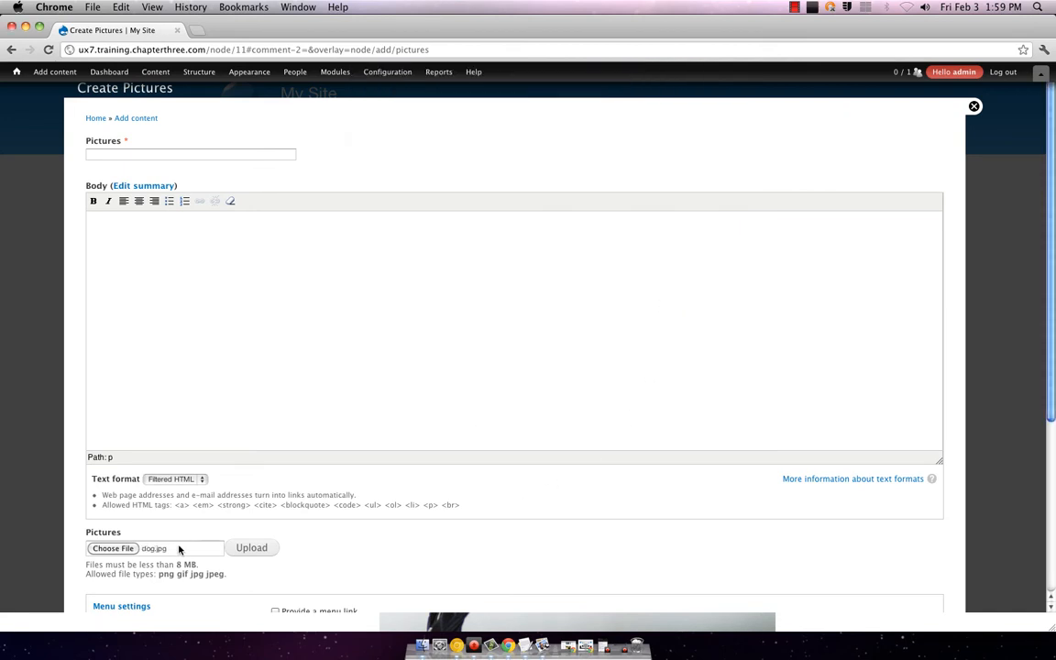
pyautogui.click(248, 552)
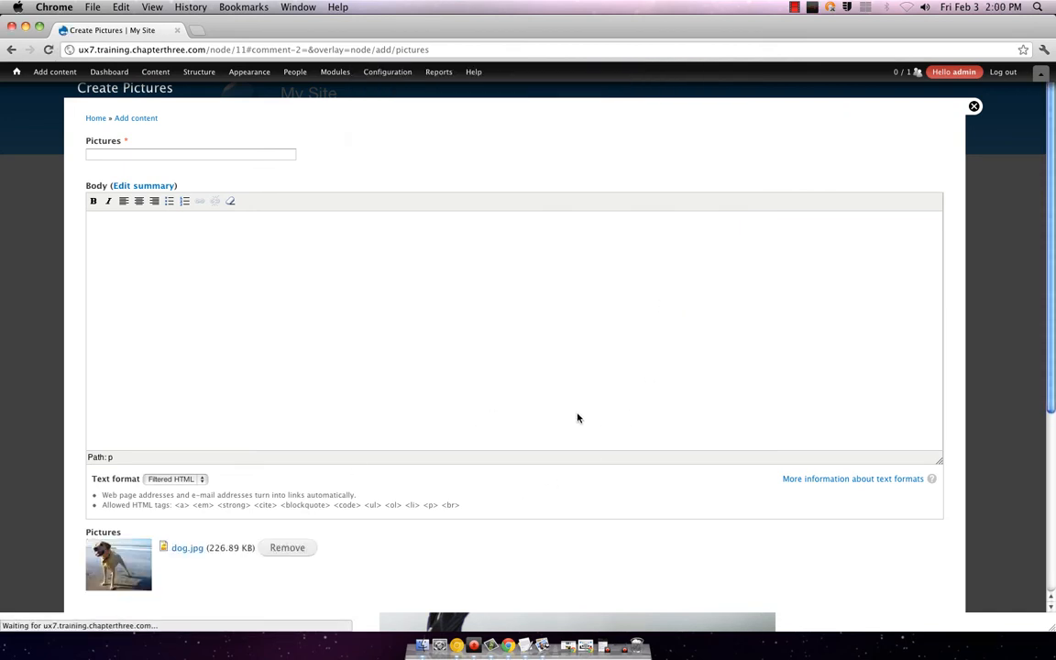
# Step: Enter the required title 'dog' after the validation error and save the post
pyautogui.scroll(-5, 408, 442)
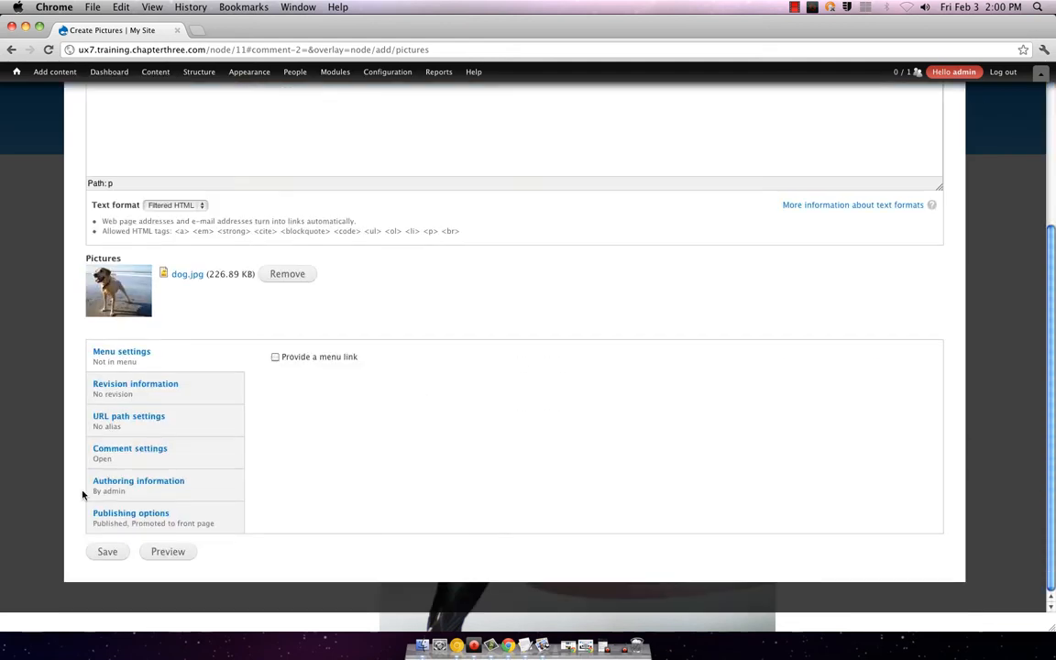
pyautogui.click(107, 552)
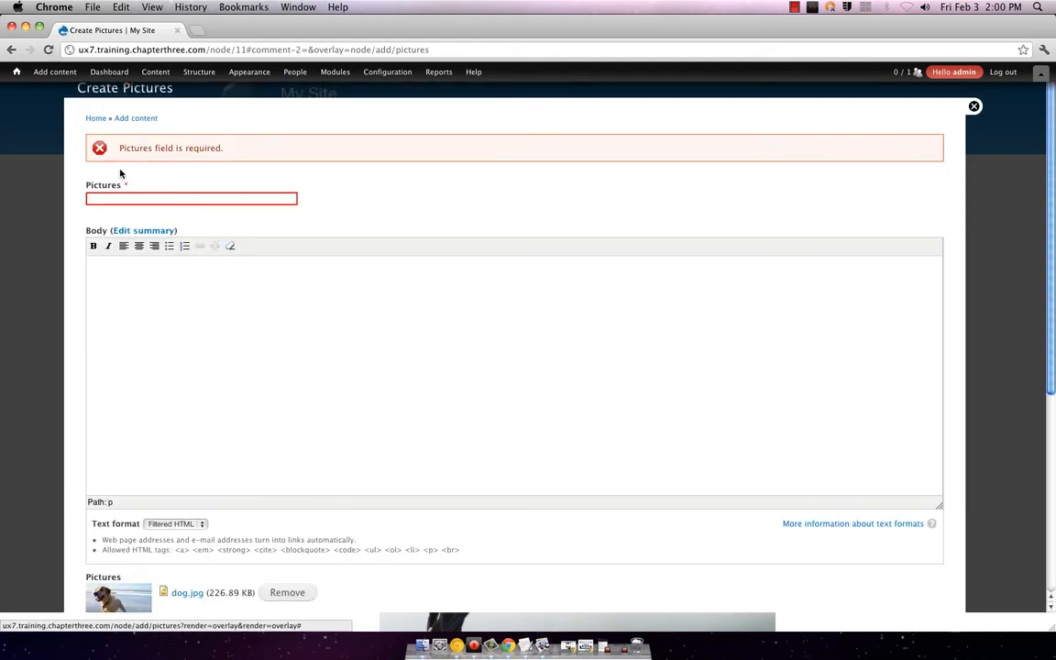
pyautogui.click(138, 200)
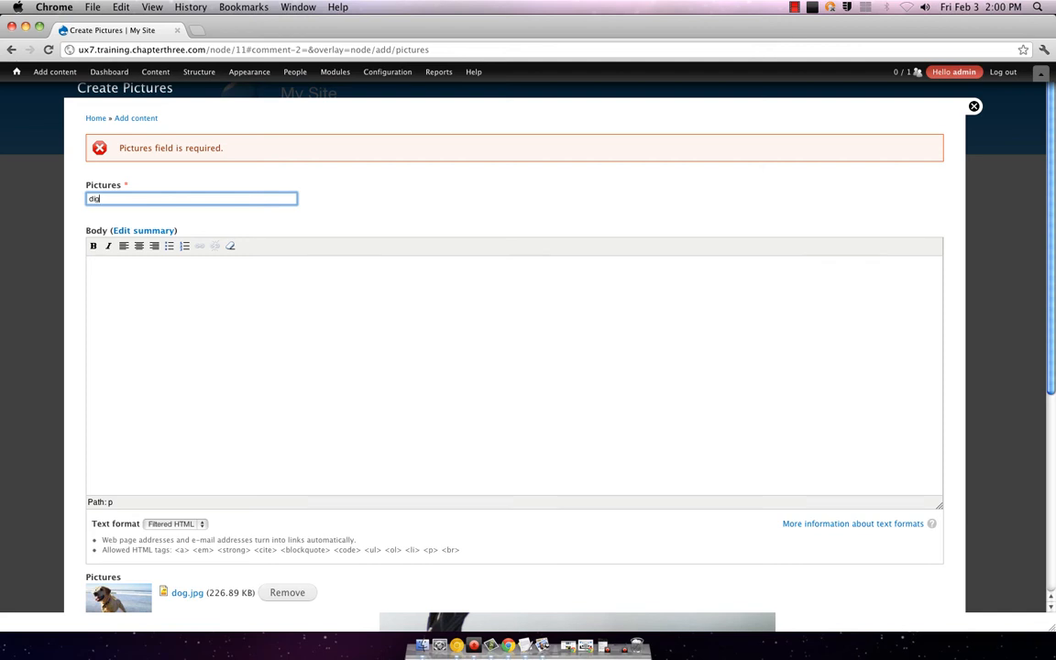
pyautogui.scroll(-5, 135, 290)
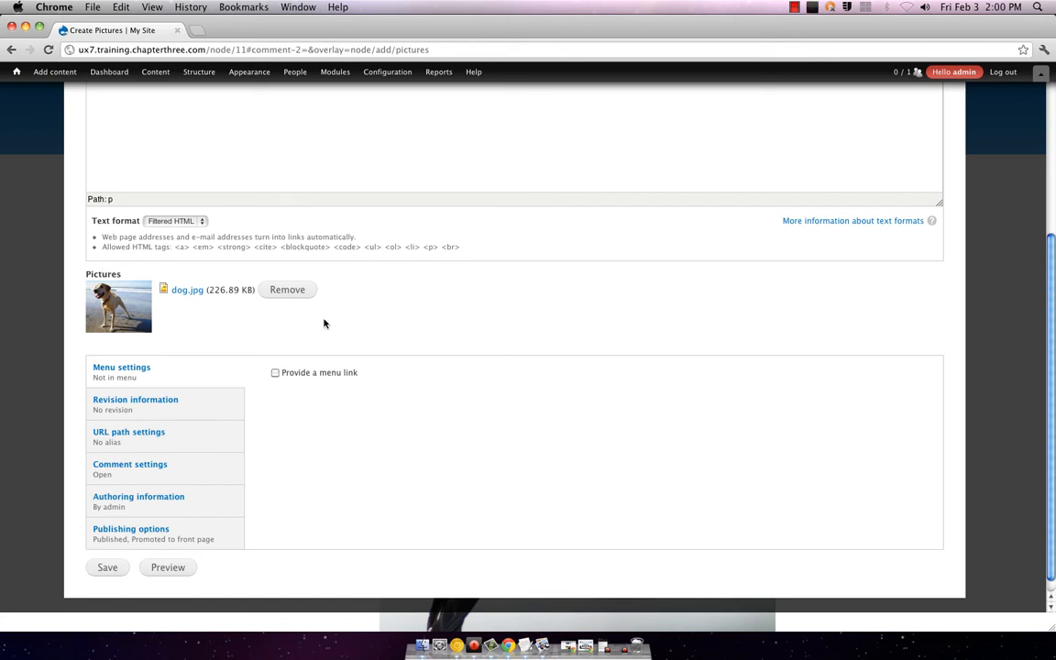
pyautogui.scroll(5, 447, 235)
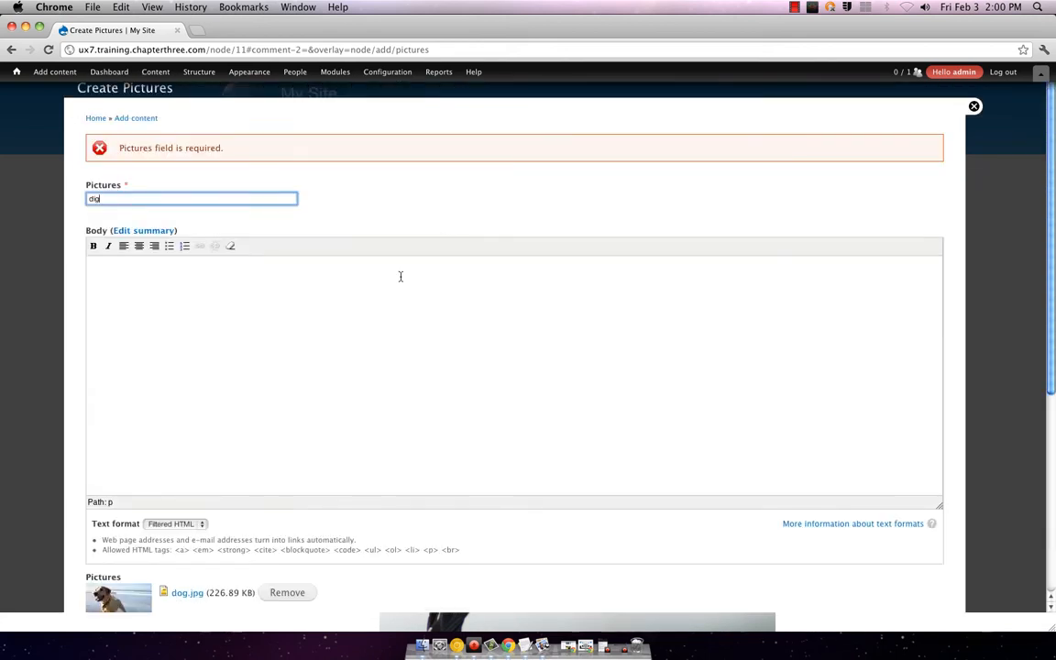
pyautogui.click(356, 314)
pyautogui.click(122, 198)
pyautogui.write('g')
pyautogui.scroll(-5, 313, 235)
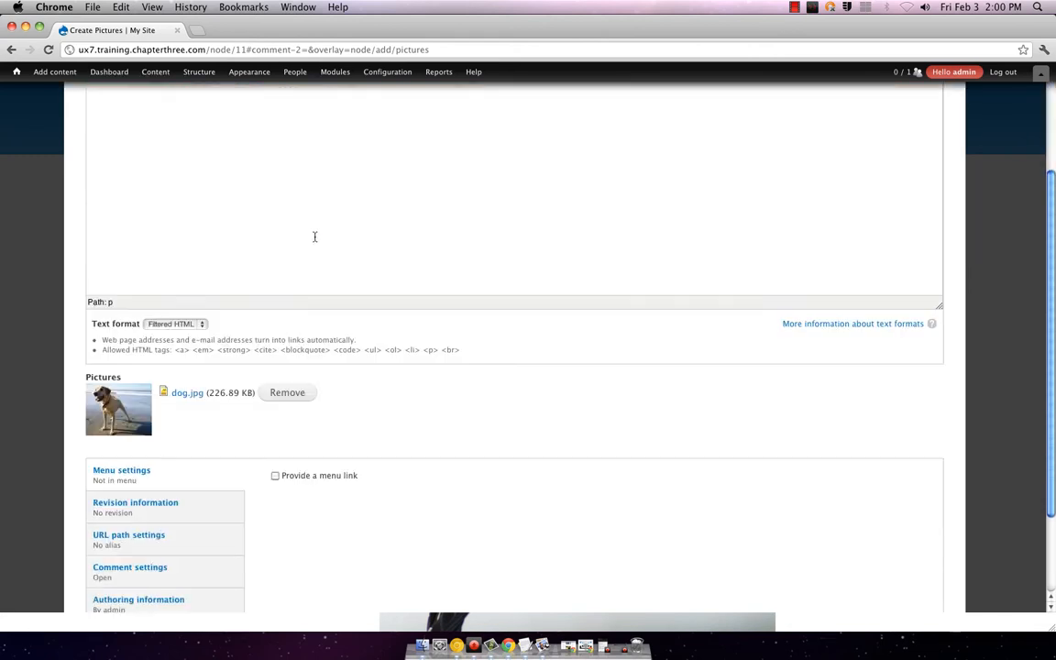
pyautogui.click(106, 551)
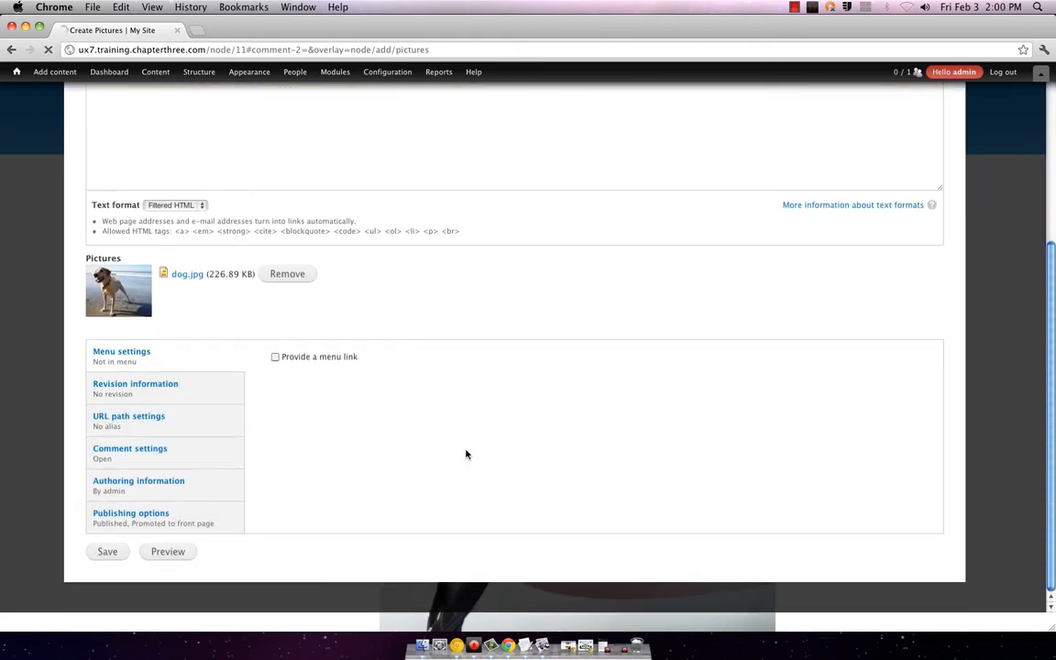
# Step: Save the comment 'he had more fun than me!' on the dog post and check the confirmation
pyautogui.scroll(-10, 551, 291)
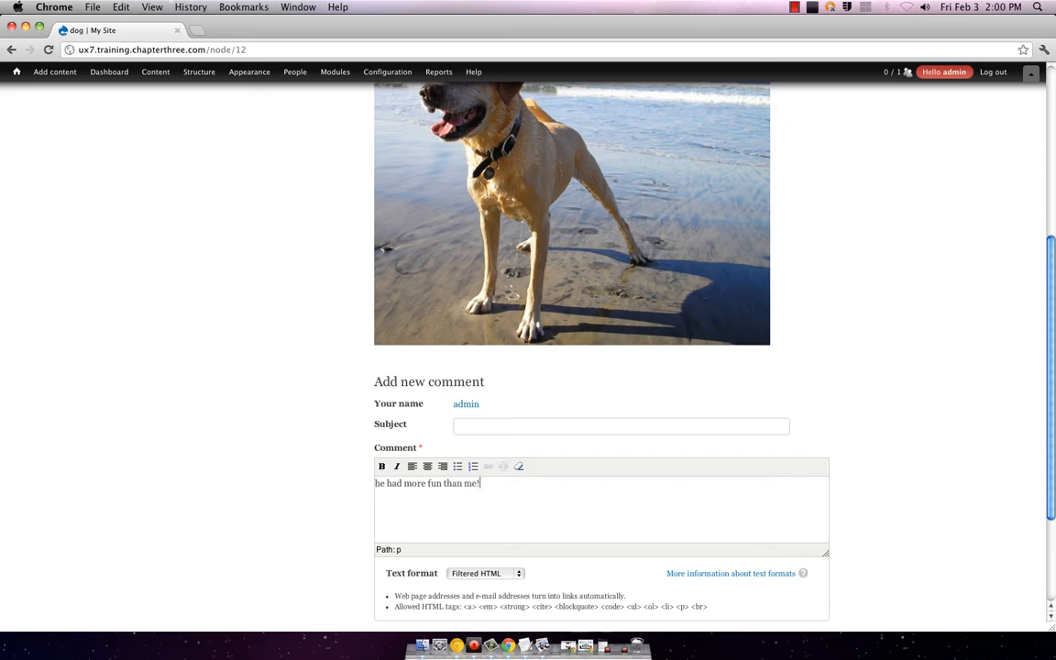
pyautogui.scroll(-4, 622, 499)
pyautogui.click(391, 486)
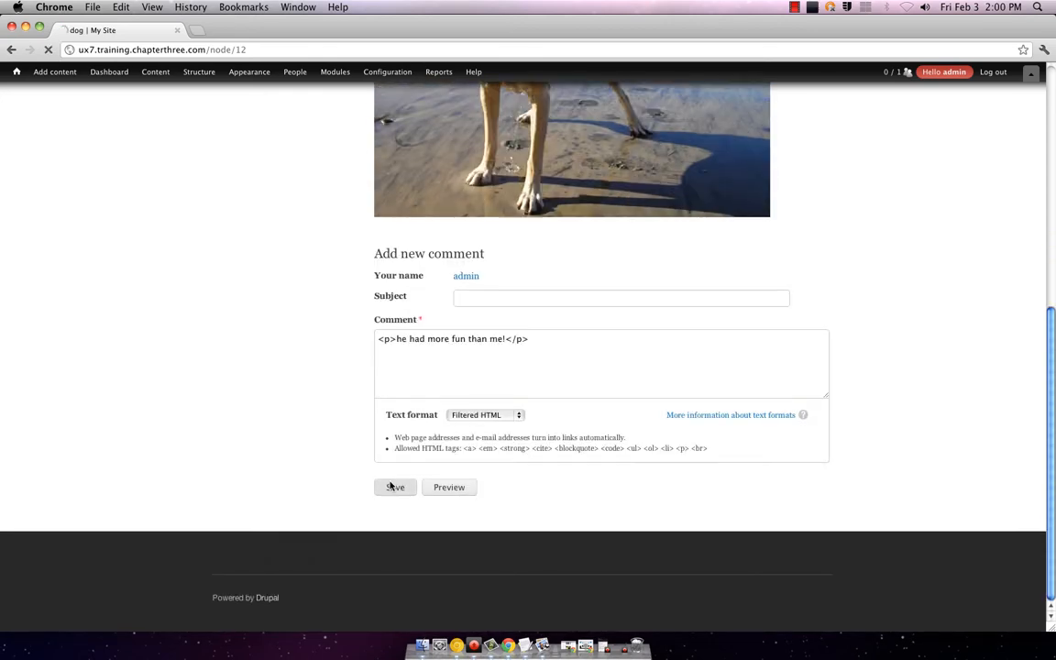
pyautogui.scroll(5, 639, 255)
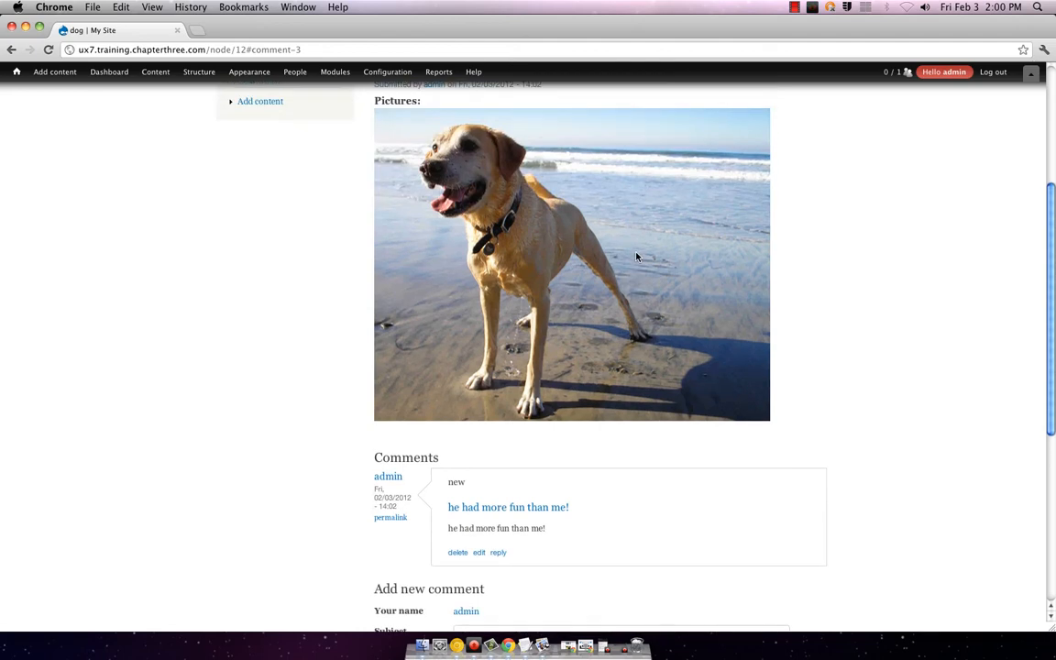
pyautogui.scroll(3, 636, 256)
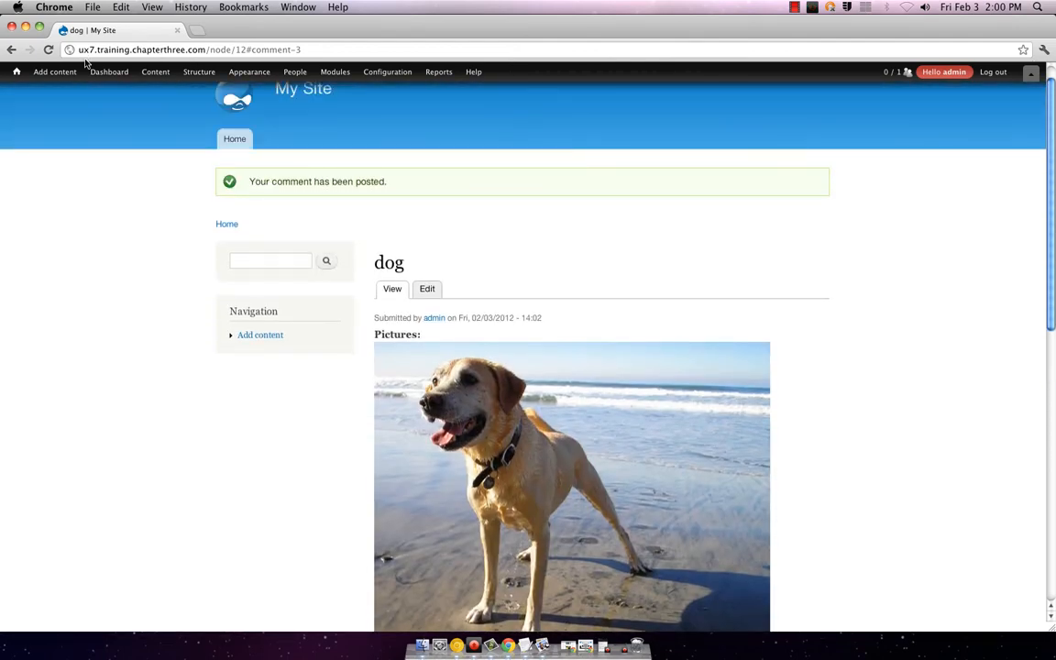
pyautogui.click(55, 71)
# Step: Browse the Content list, close the overlay and go to the front page listing all four posts
pyautogui.click(66, 117)
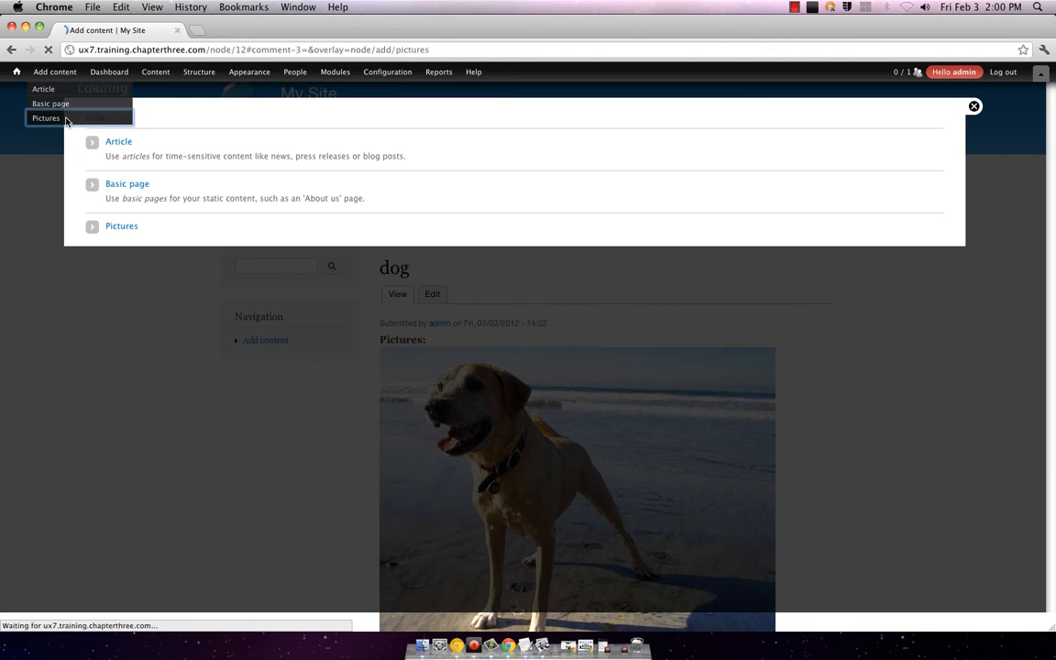
pyautogui.click(154, 72)
pyautogui.moveTo(167, 103)
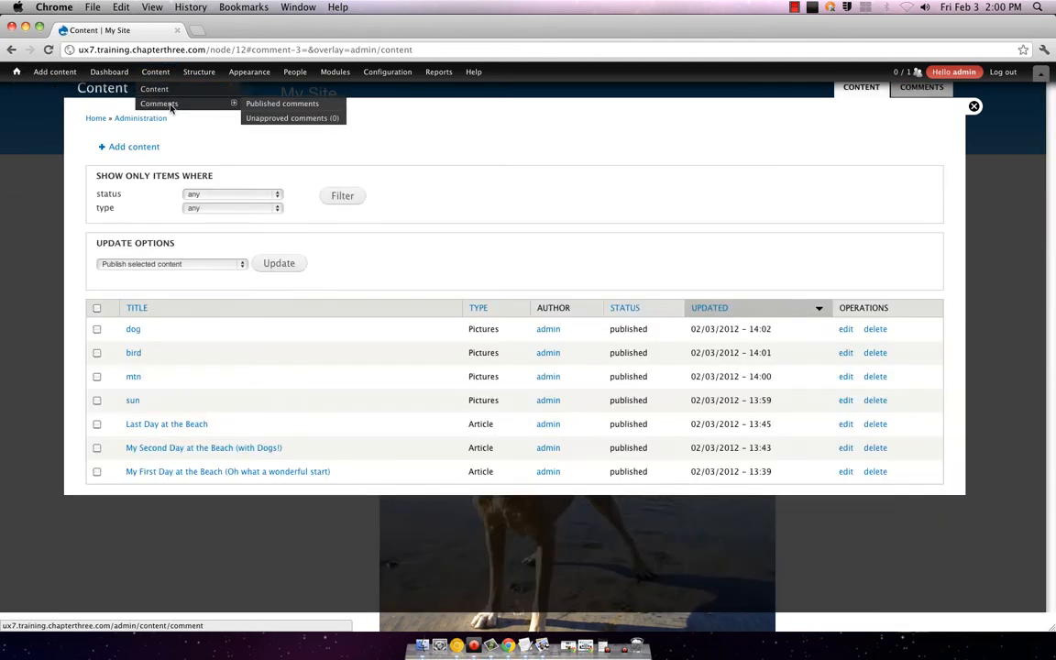
pyautogui.click(153, 88)
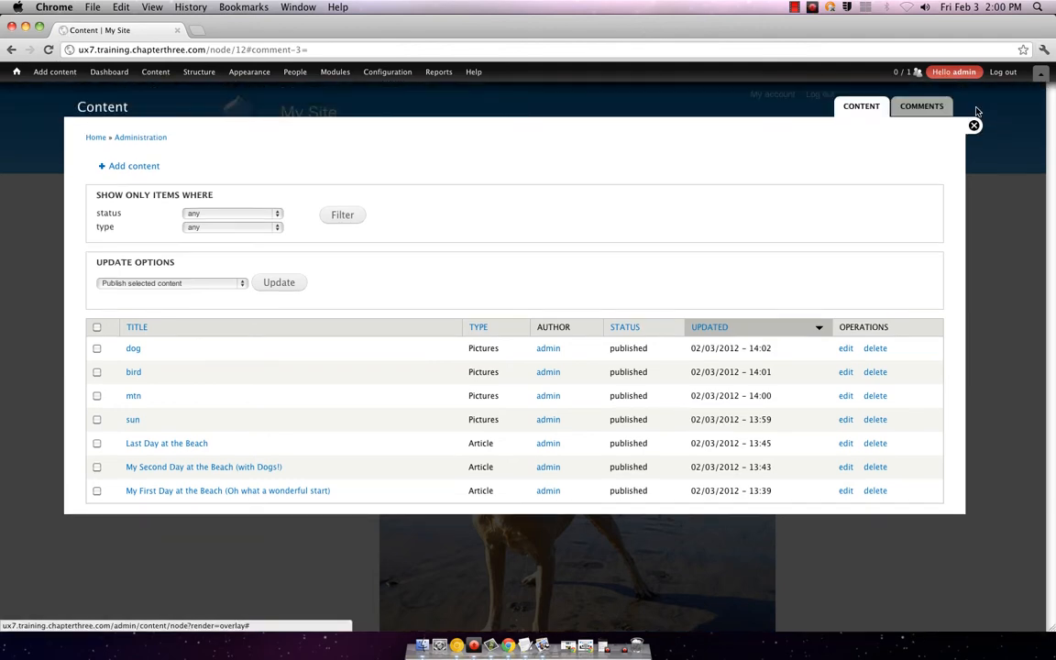
pyautogui.click(974, 107)
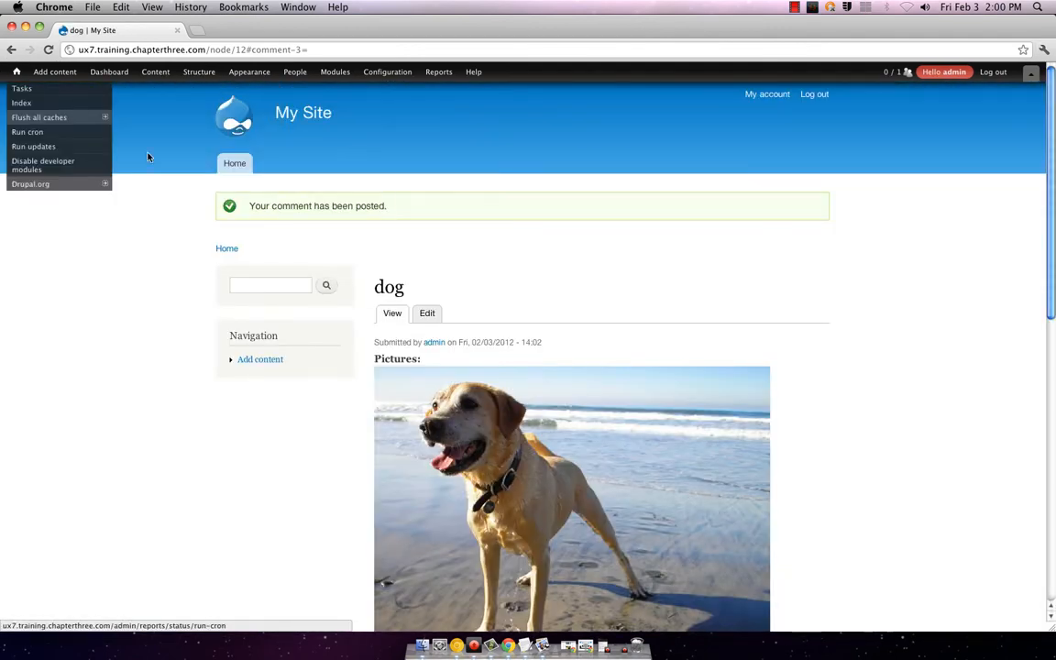
pyautogui.click(241, 162)
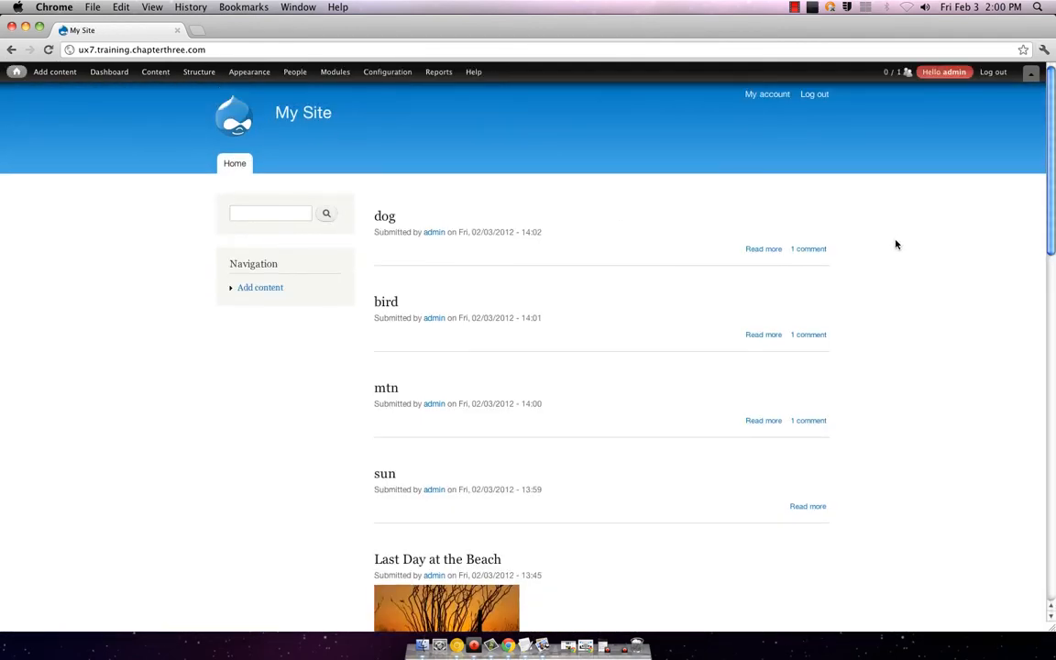
pyautogui.scroll(-3, 874, 228)
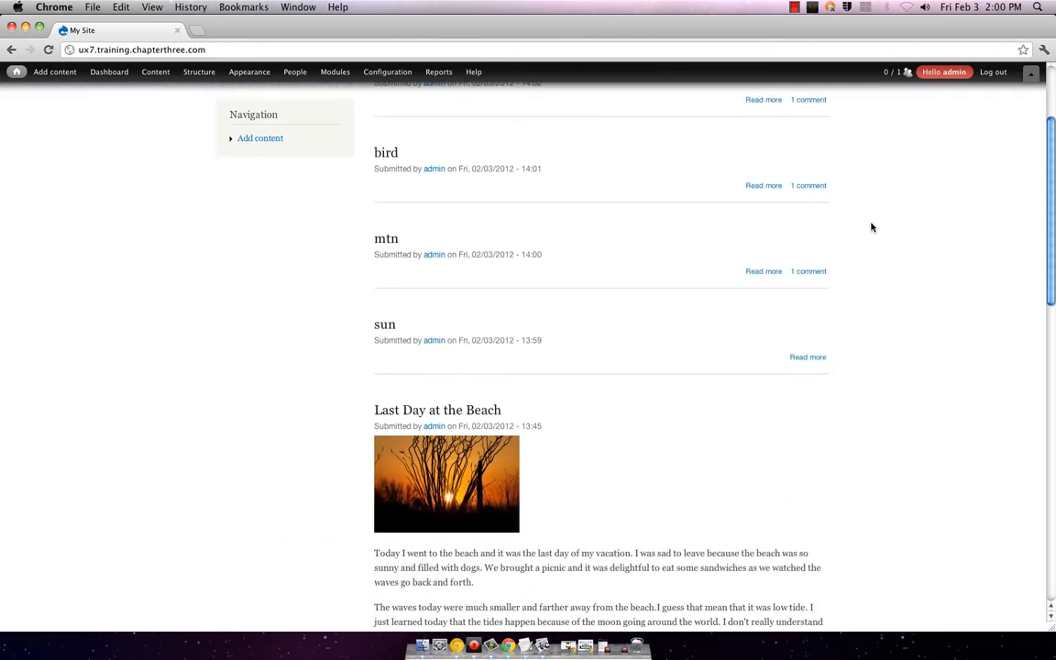
pyautogui.scroll(-10, 871, 227)
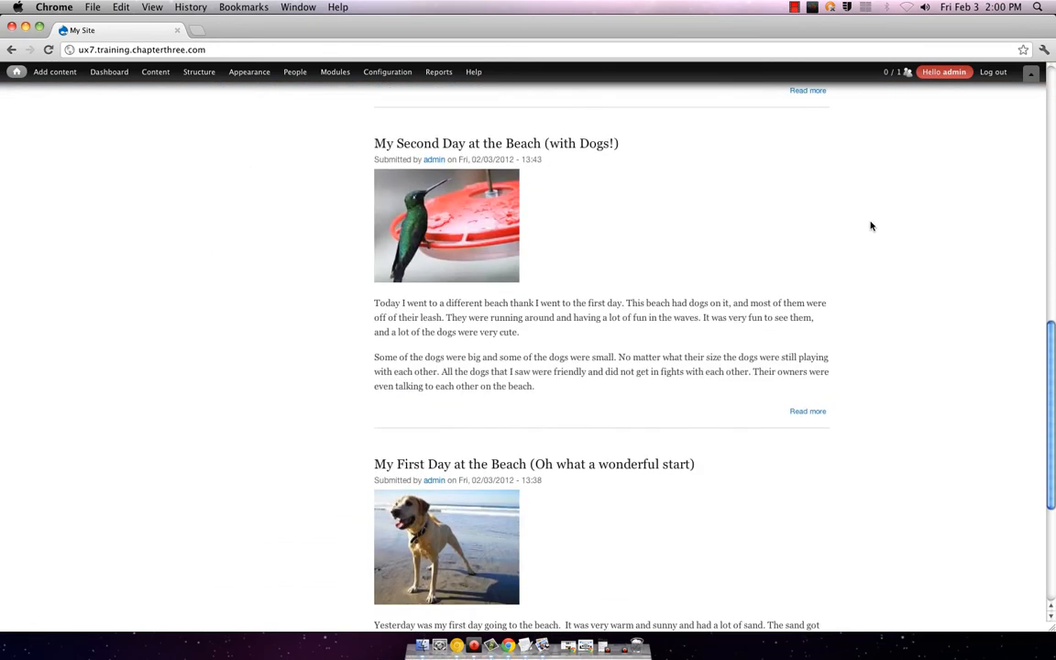
pyautogui.scroll(15, 871, 226)
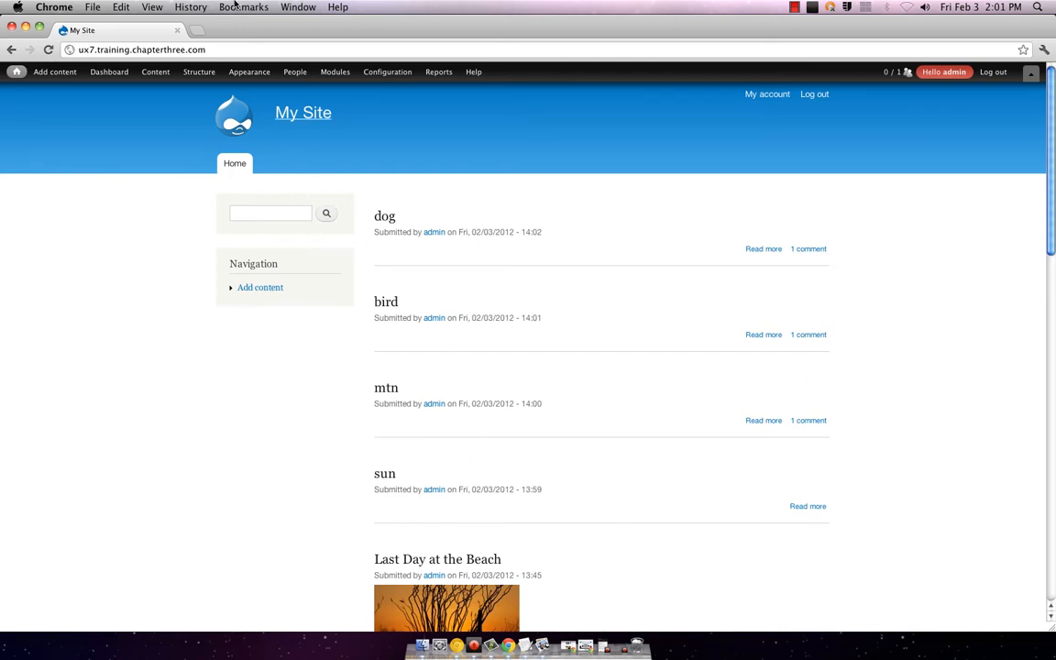
pyautogui.moveTo(52, 72)
pyautogui.scroll(-1, 420, 306)
pyautogui.scroll(-2, 420, 306)
pyautogui.scroll(3, 420, 306)
# Step: Open the sun post and scroll across its oversized sunset photo, then back to the left edge
pyautogui.click(389, 471)
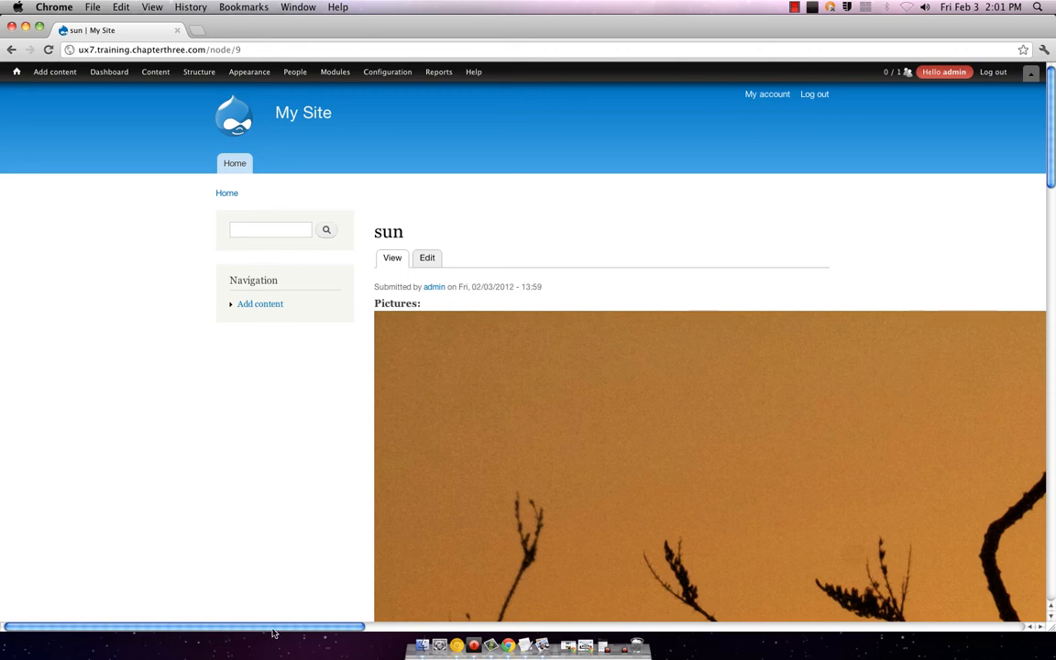
pyautogui.moveTo(272, 630); pyautogui.dragTo(449, 634)
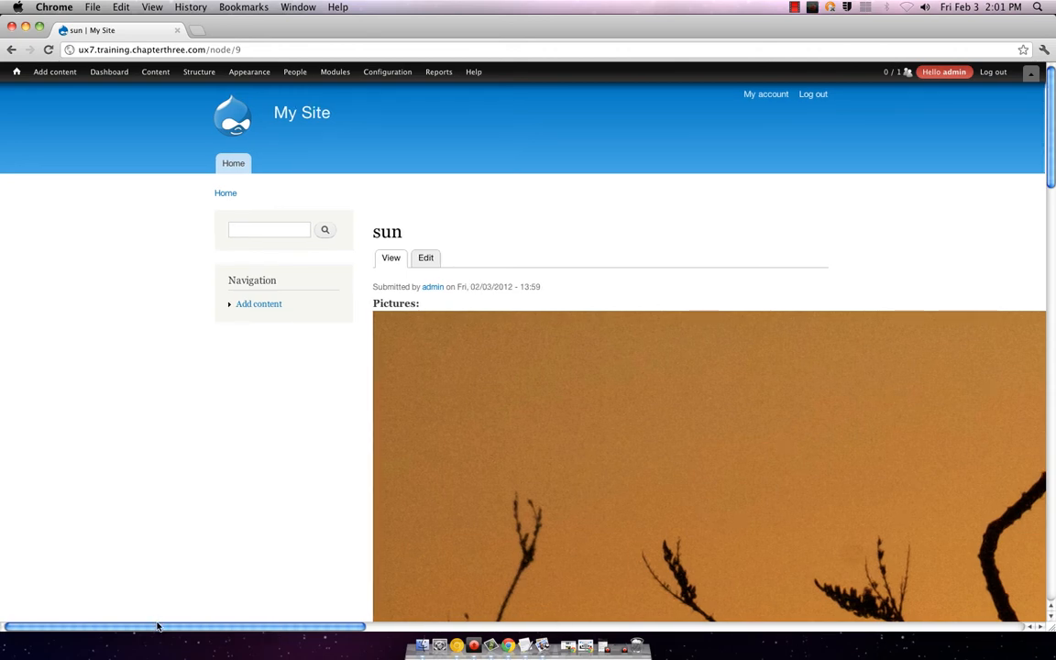
pyautogui.moveTo(792, 623); pyautogui.dragTo(258, 631)
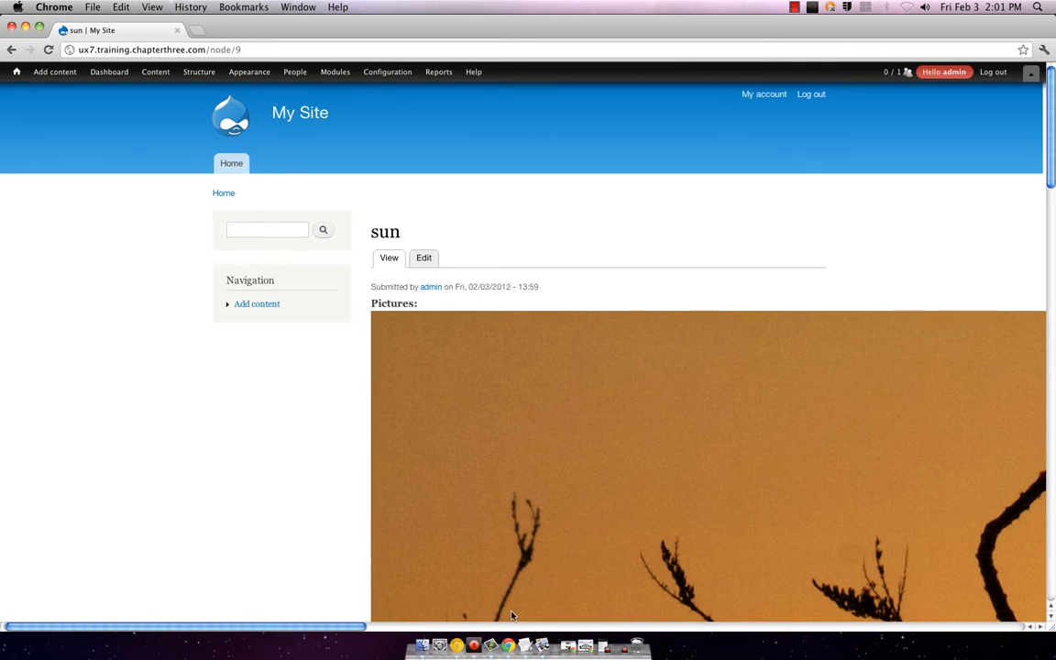
pyautogui.hscroll(2, 511, 615)
pyautogui.click(707, 626)
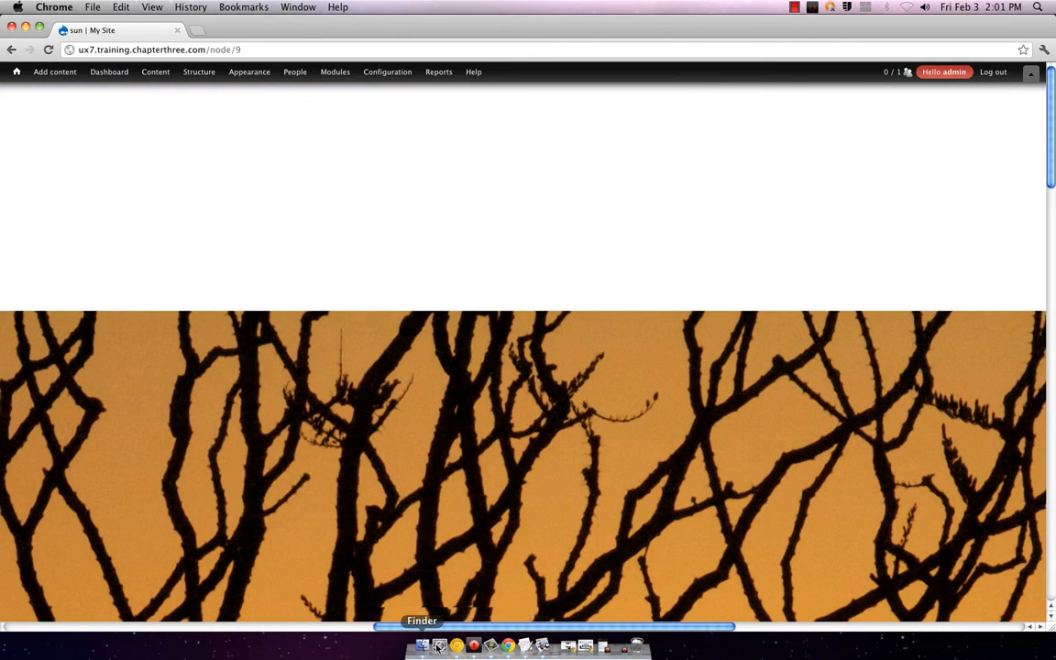
pyautogui.hscroll(-1, 281, 630)
pyautogui.click(281, 629)
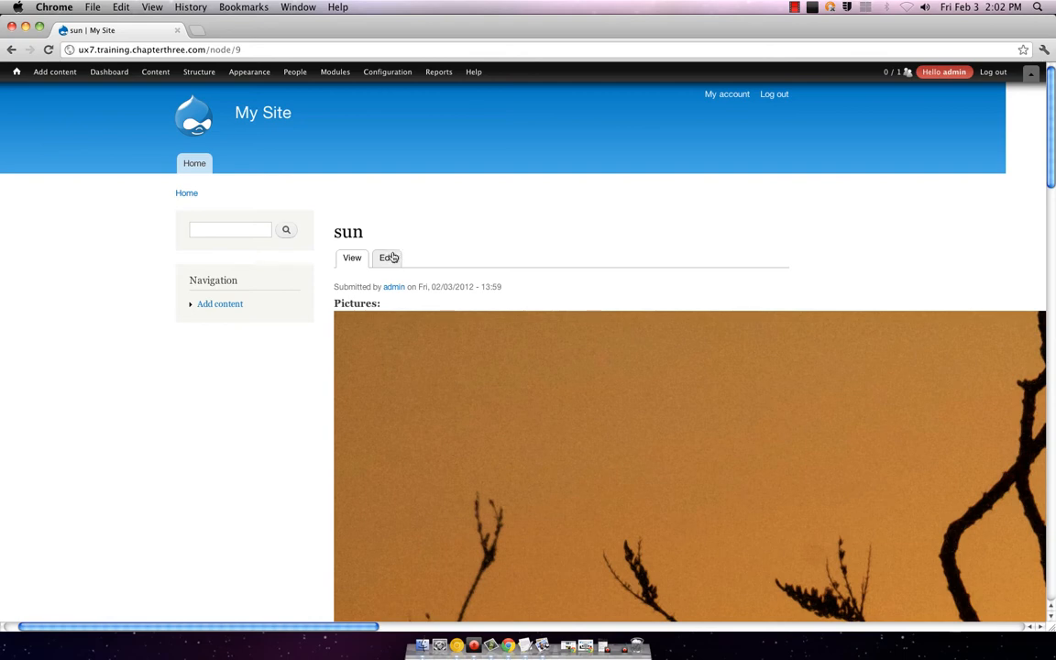
# Step: Open the sun post's edit form, close it, then reopen it and review its fields again
pyautogui.click(388, 258)
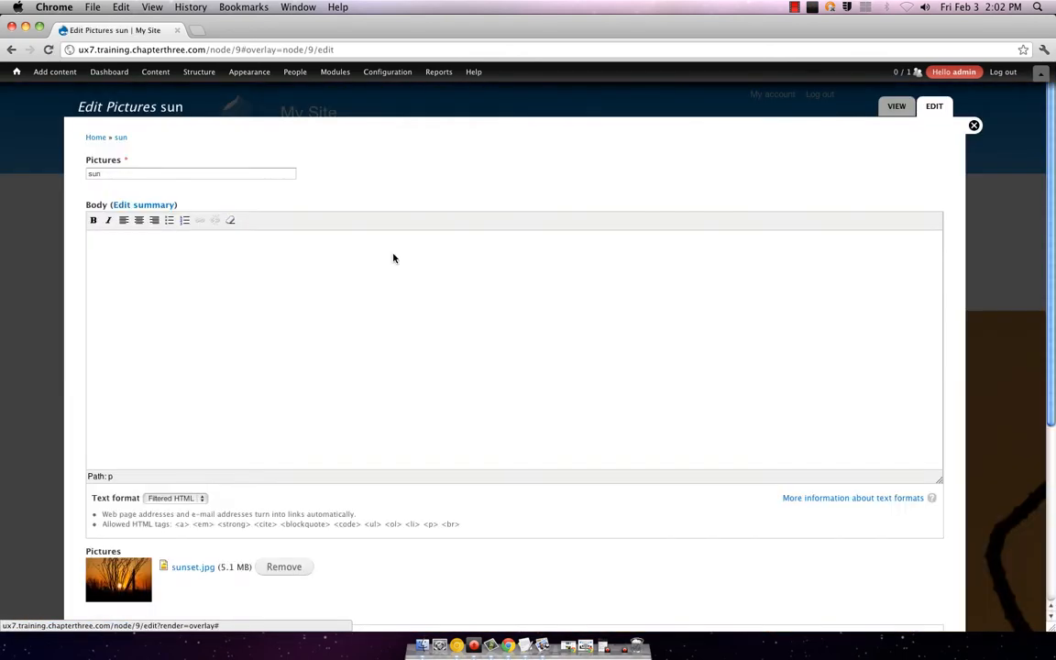
pyautogui.scroll(-5, 403, 303)
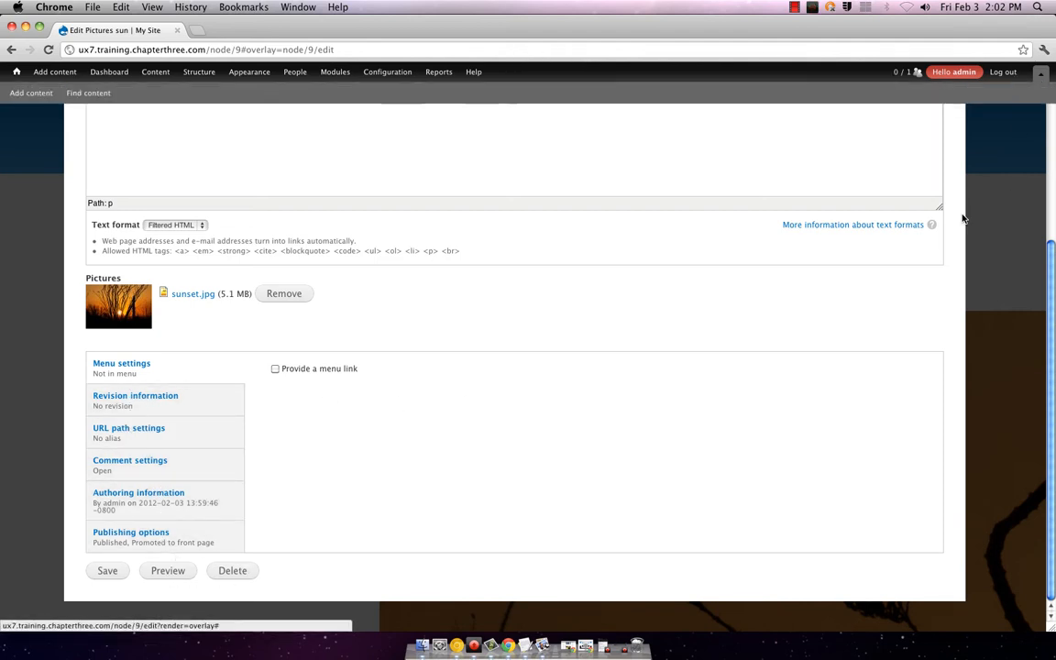
pyautogui.scroll(5, 876, 210)
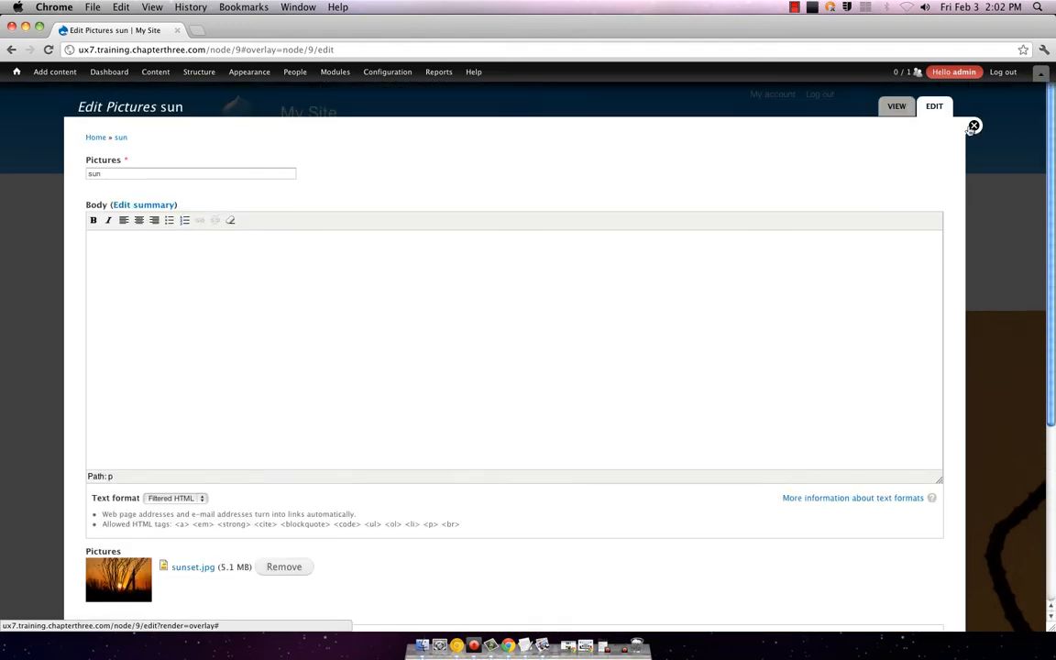
pyautogui.click(973, 126)
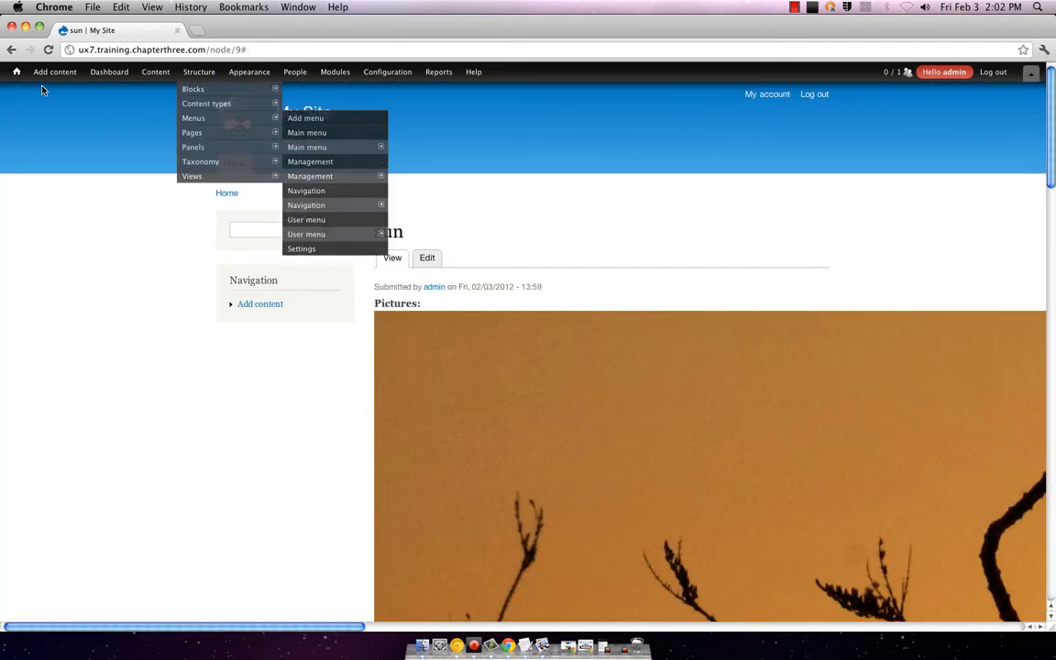
pyautogui.moveTo(156, 77)
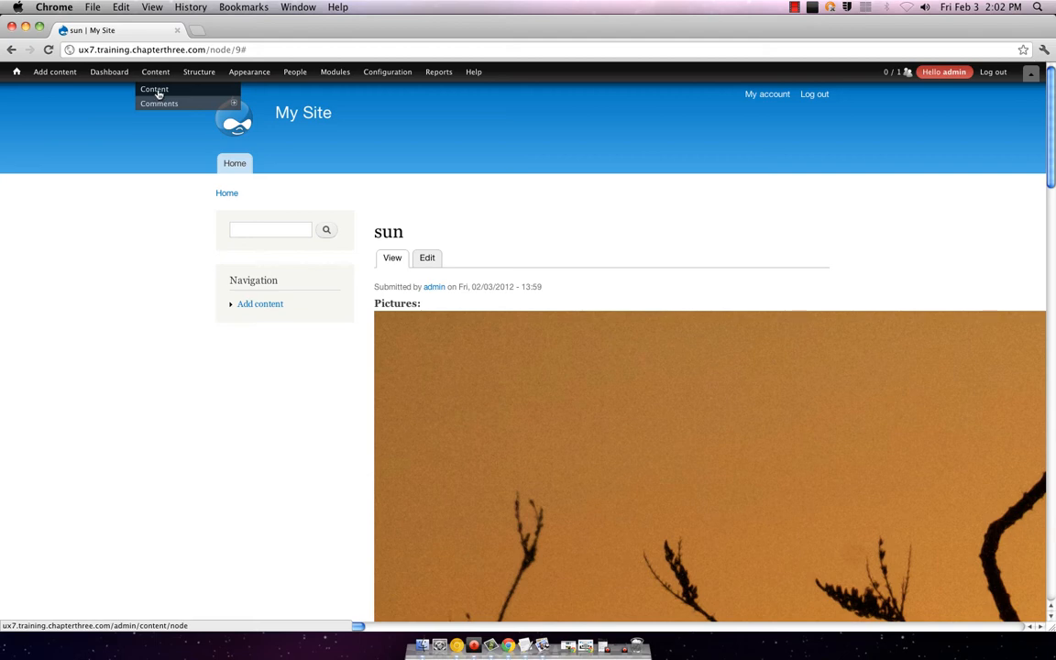
pyautogui.moveTo(217, 72)
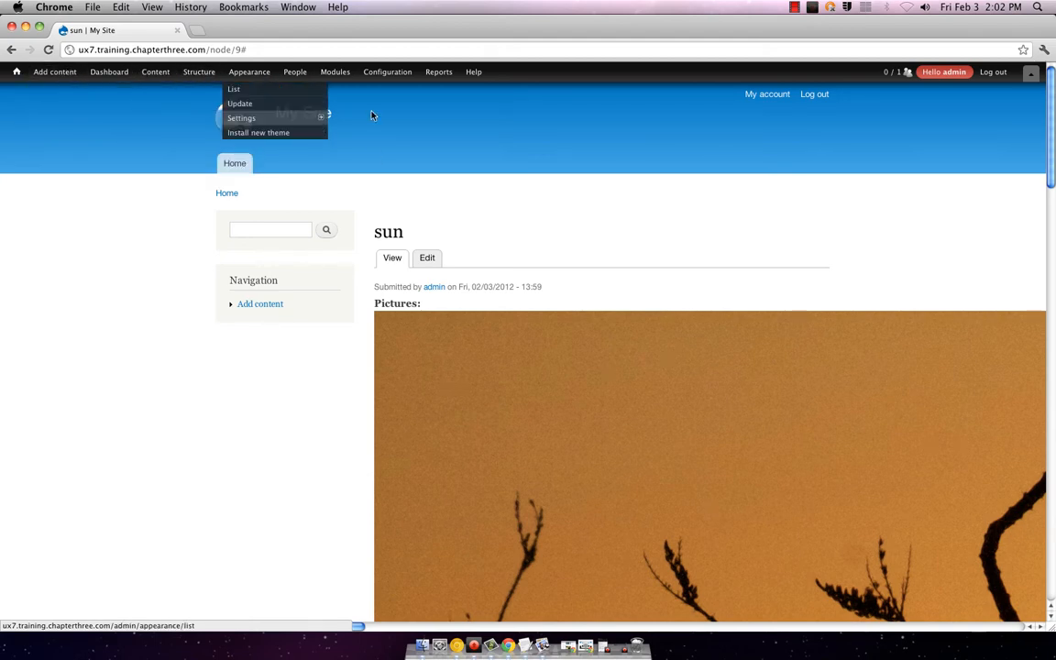
pyautogui.click(428, 257)
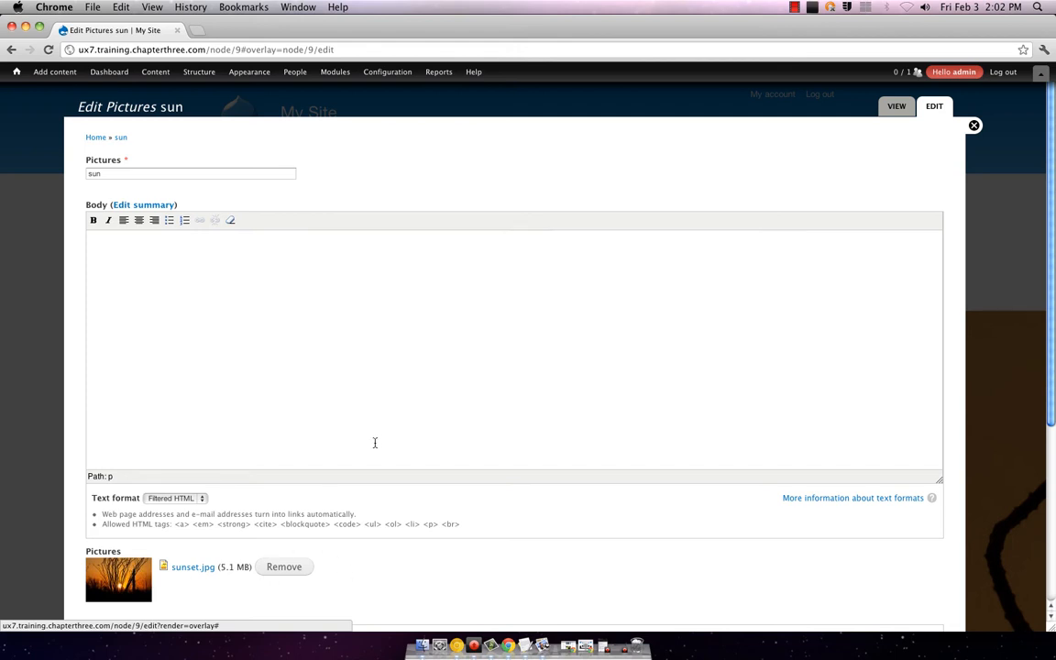
pyautogui.scroll(-5, 381, 435)
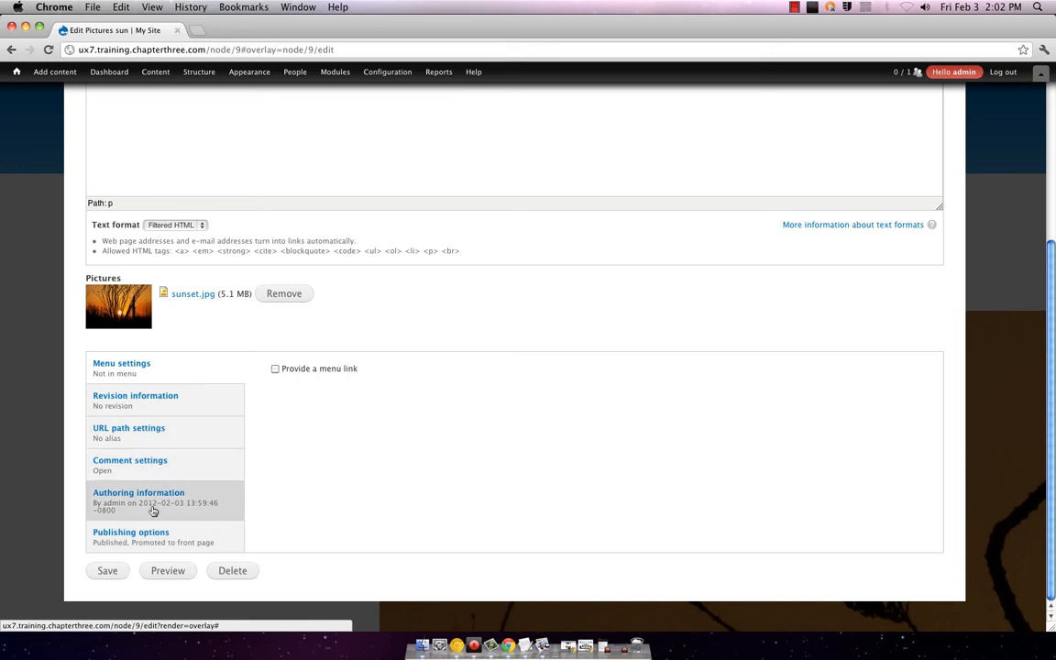
pyautogui.scroll(5, 1007, 169)
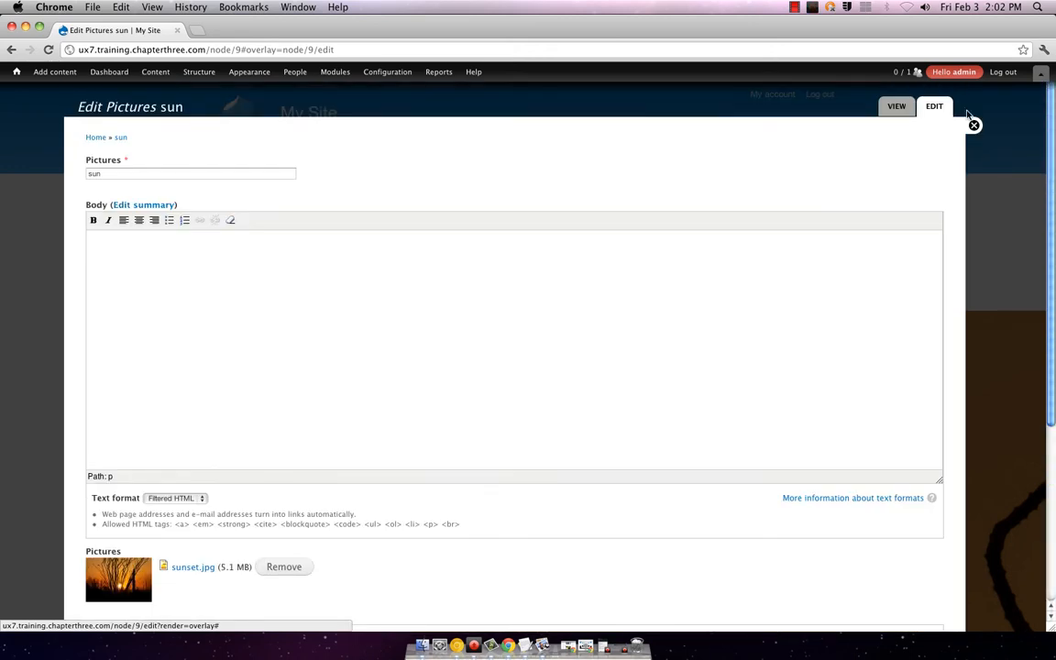
# Step: Show the list of all site content via Content > Content in the admin toolbar
pyautogui.moveTo(52, 72)
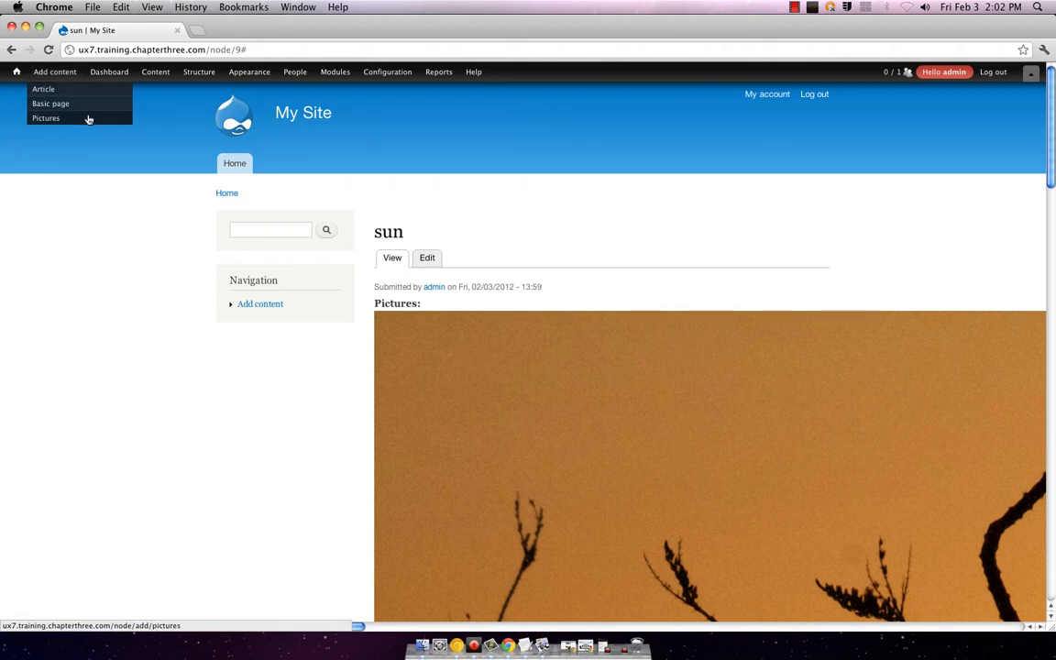
pyautogui.moveTo(141, 79)
pyautogui.moveTo(155, 105)
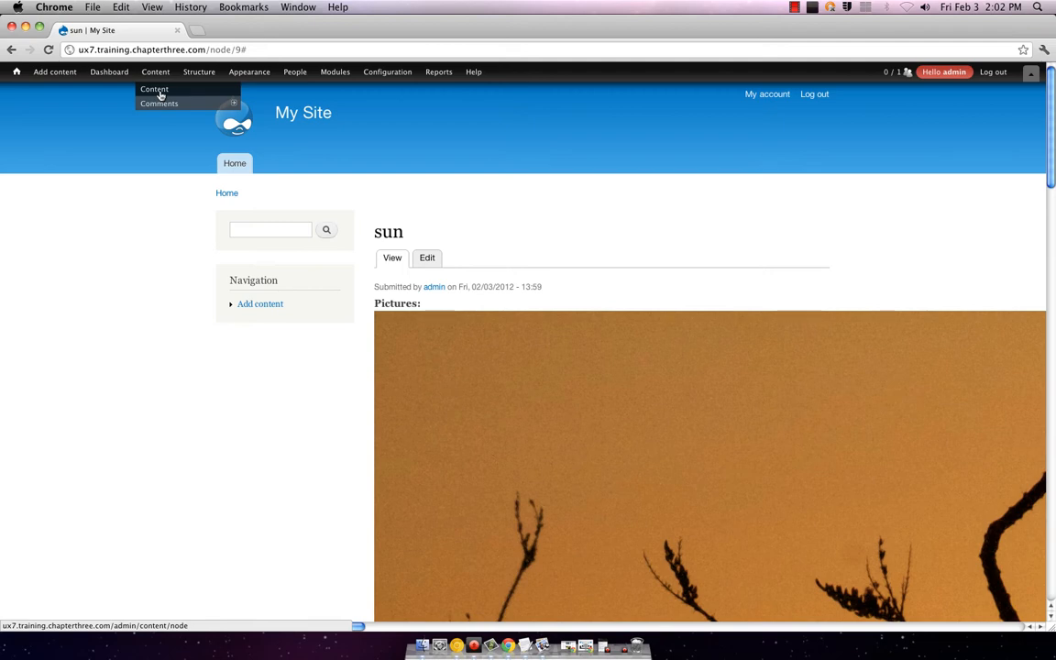
pyautogui.click(154, 90)
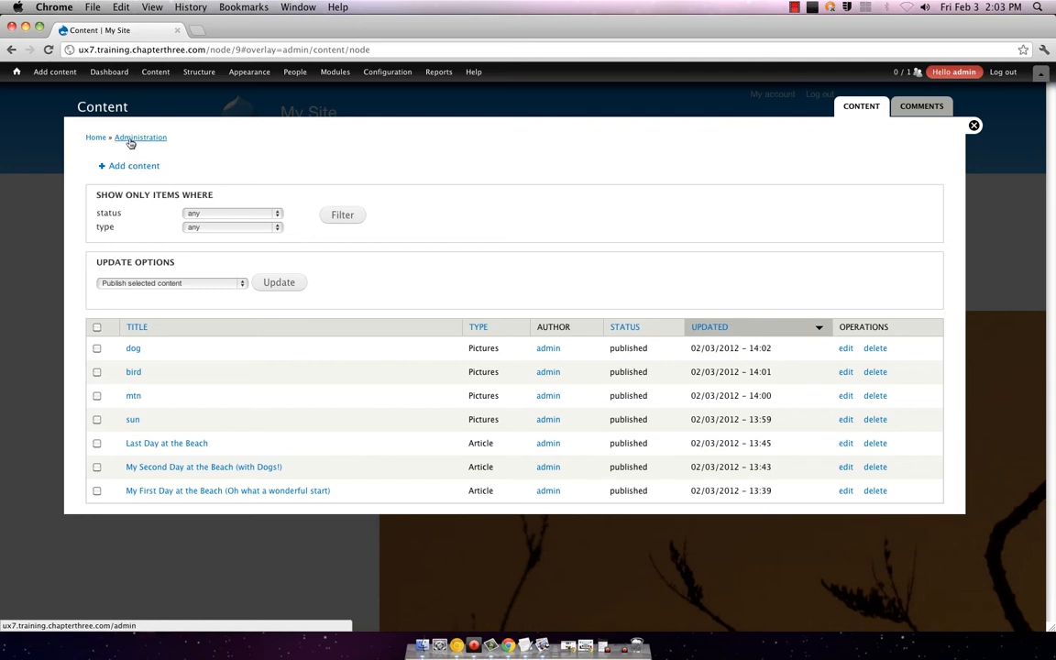
pyautogui.click(135, 138)
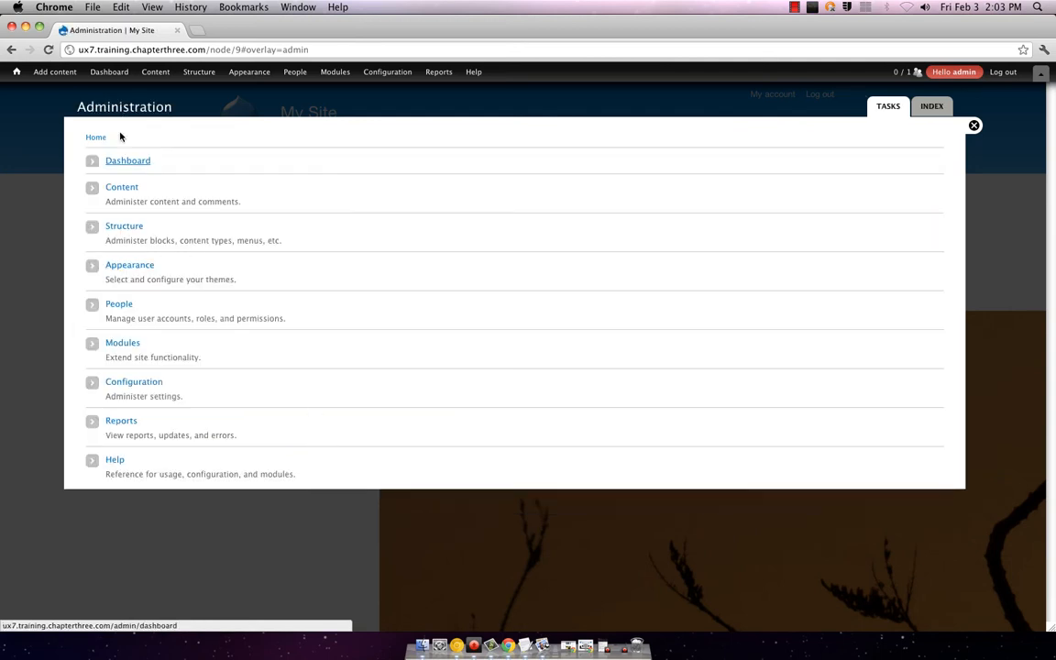
pyautogui.click(110, 189)
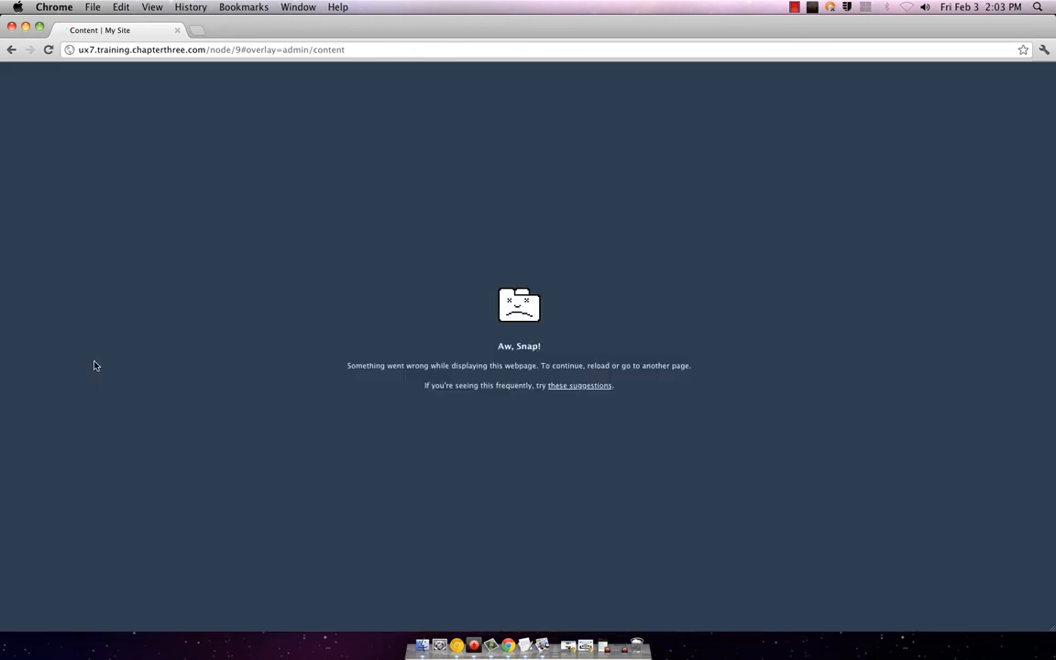
pyautogui.click(11, 50)
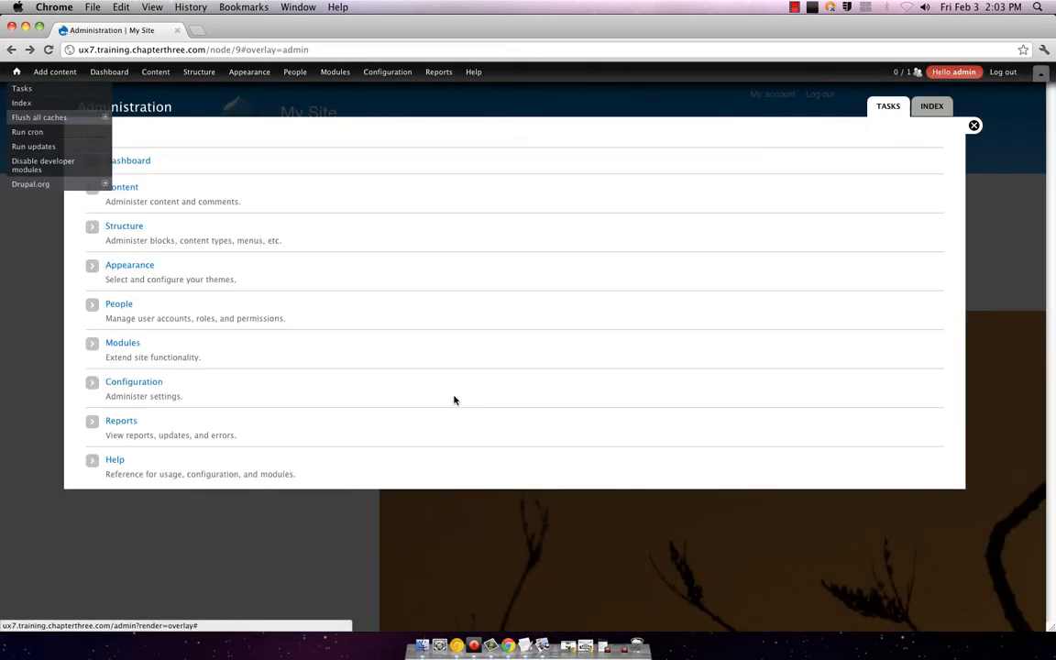
pyautogui.click(126, 189)
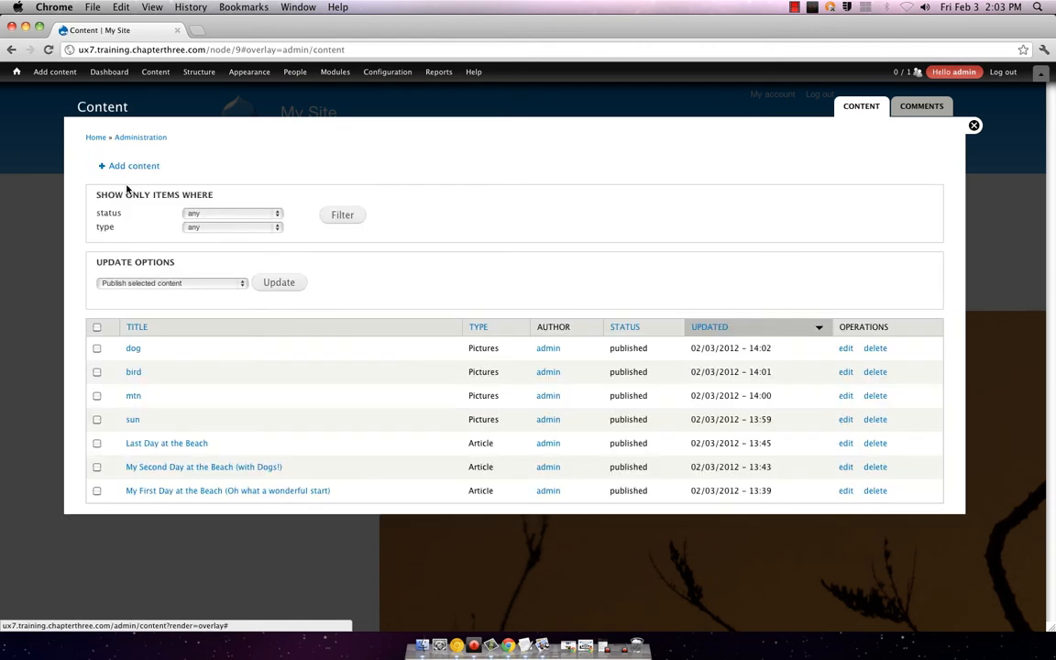
# Step: Tick the sun, mtn and dog pictures and keep 'Publish selected content' as the update action
pyautogui.click(96, 418)
pyautogui.click(96, 395)
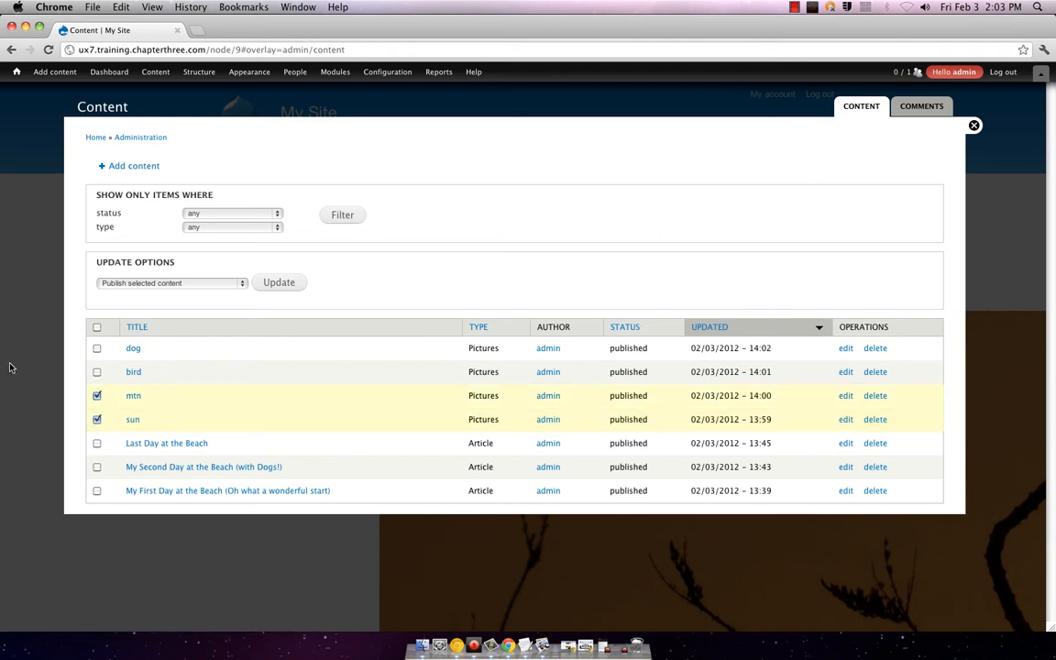
pyautogui.click(96, 348)
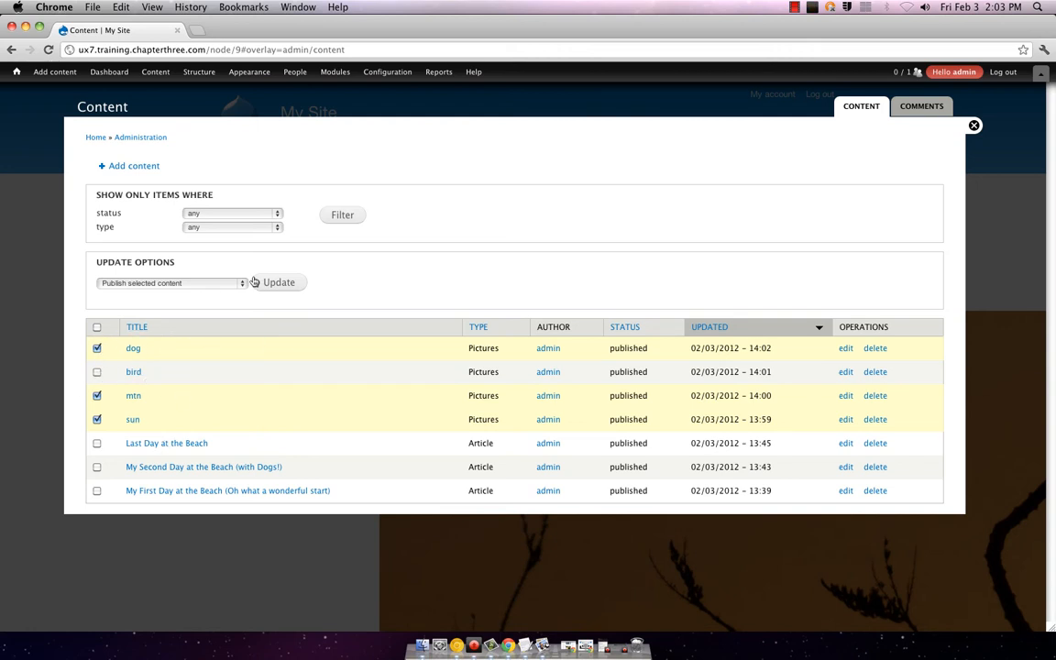
pyautogui.click(202, 283)
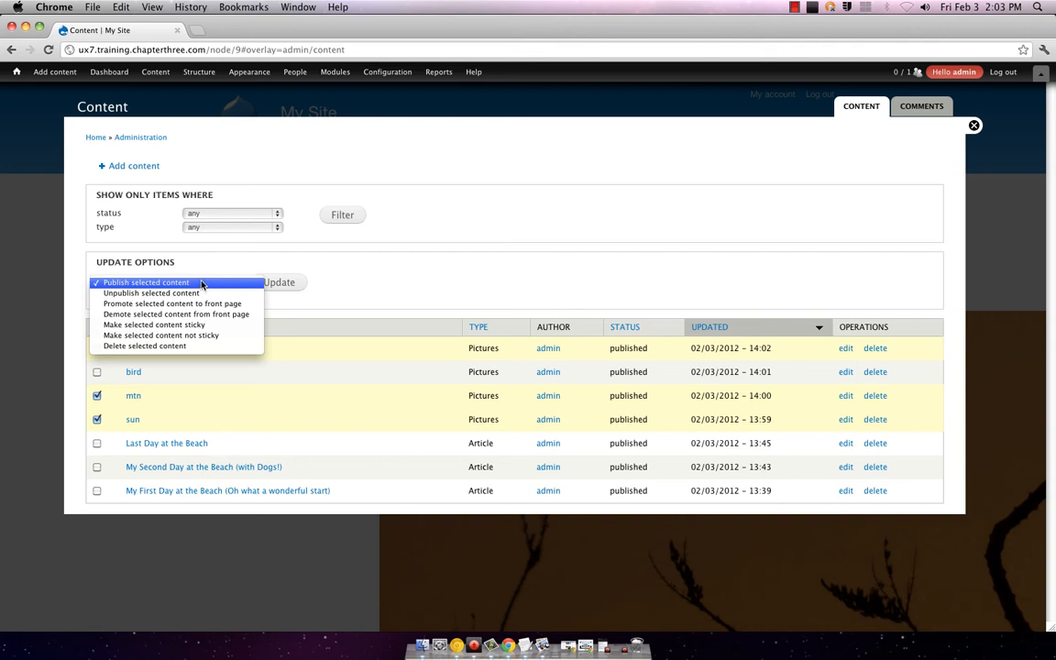
pyautogui.click(201, 283)
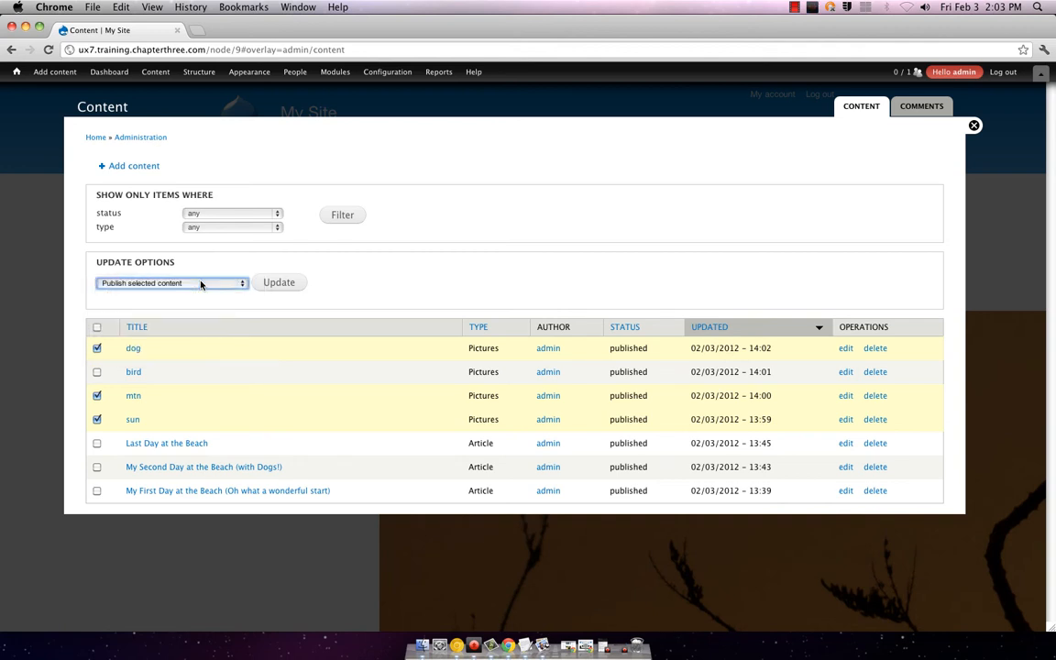
# Step: Close the content list, then open a new Pictures form and discard it without saving
pyautogui.click(973, 125)
pyautogui.moveTo(59, 75)
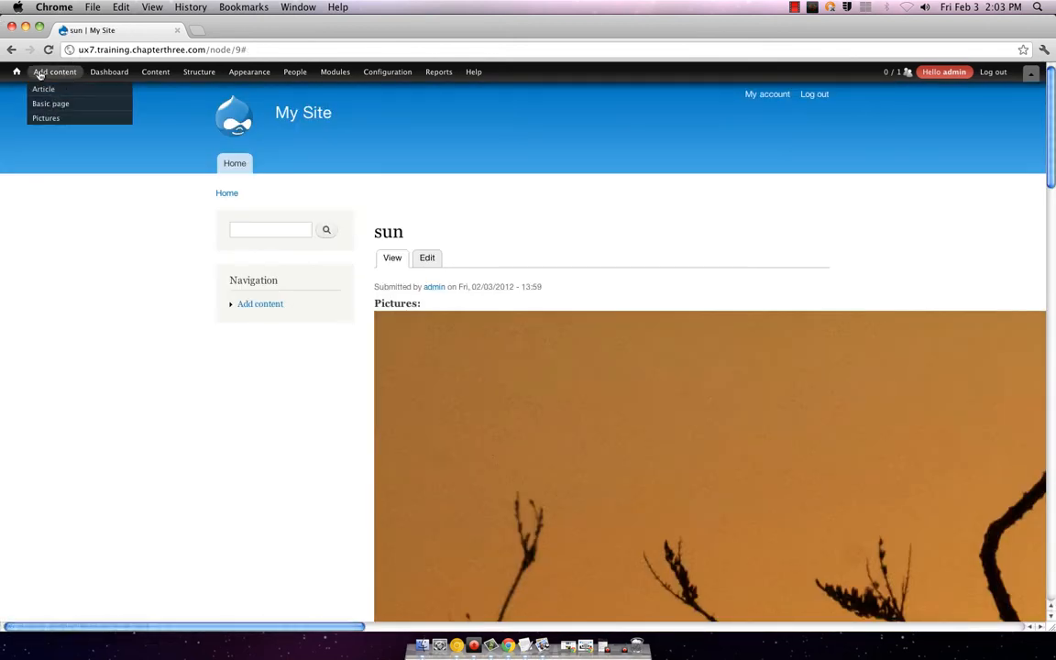
pyautogui.click(46, 119)
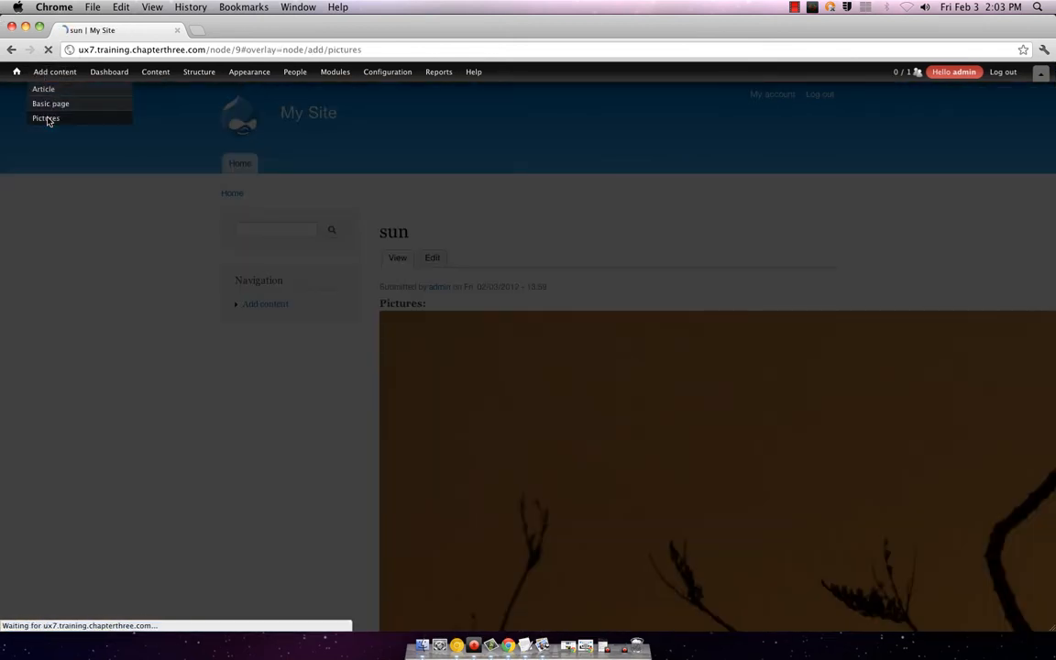
pyautogui.scroll(-5, 410, 257)
pyautogui.scroll(-2, 409, 257)
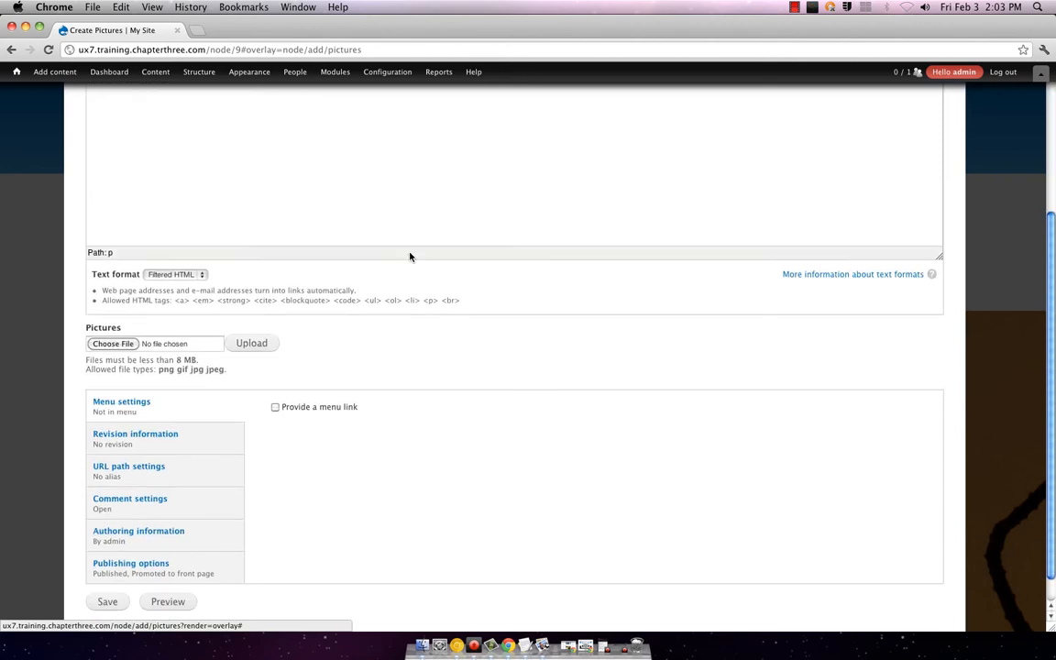
pyautogui.scroll(7, 1031, 122)
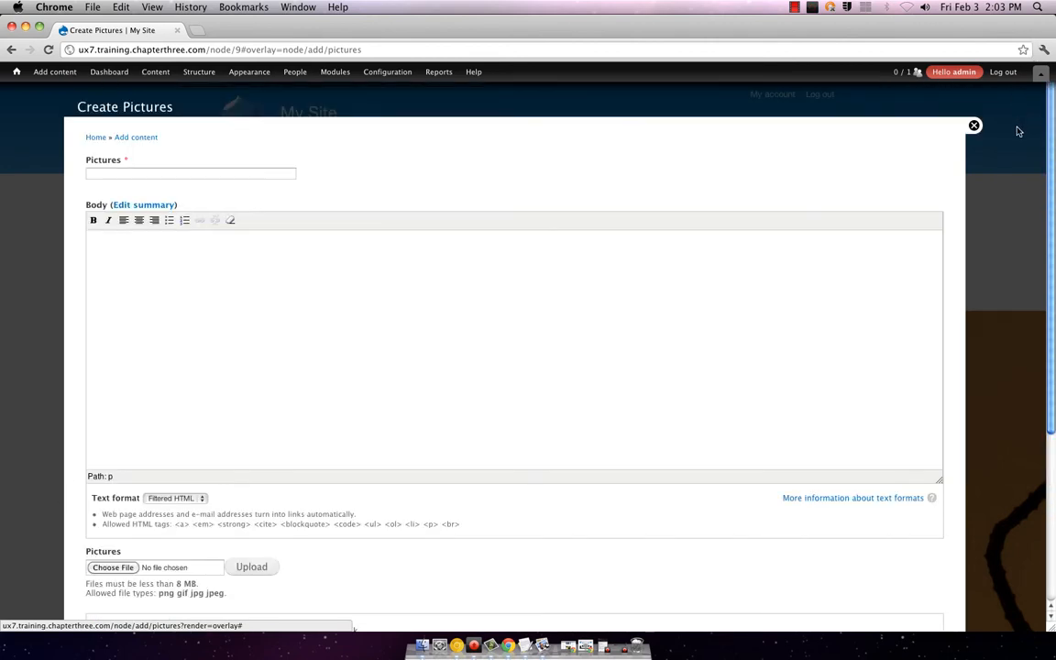
pyautogui.click(973, 126)
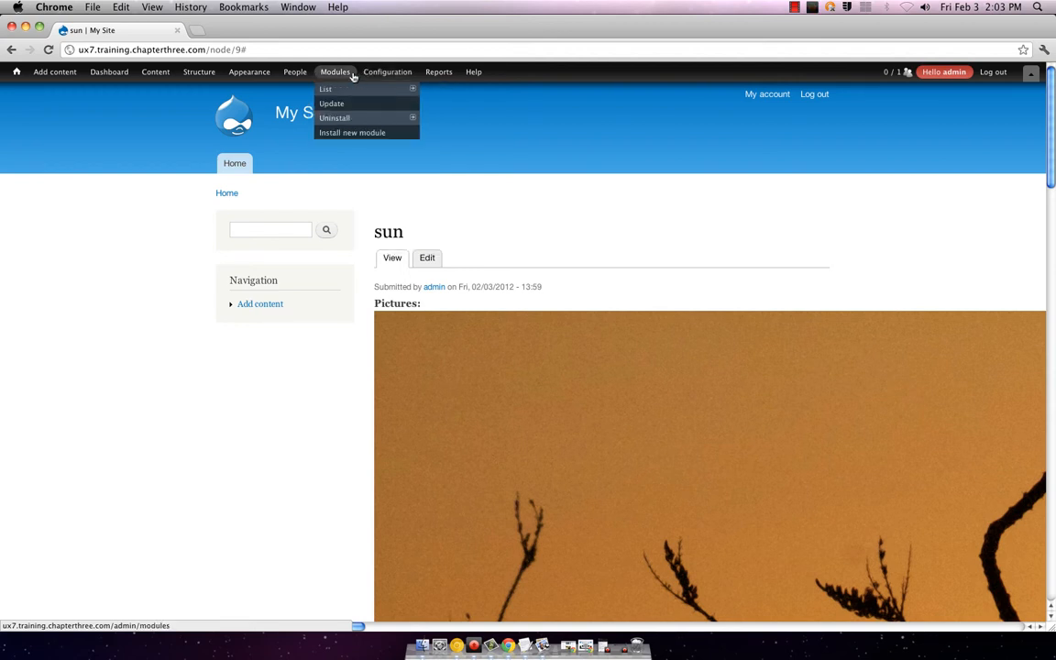
# Step: Set the Pictures image field to the medium image style with label Above, and save the display
pyautogui.moveTo(193, 72)
pyautogui.moveTo(206, 103)
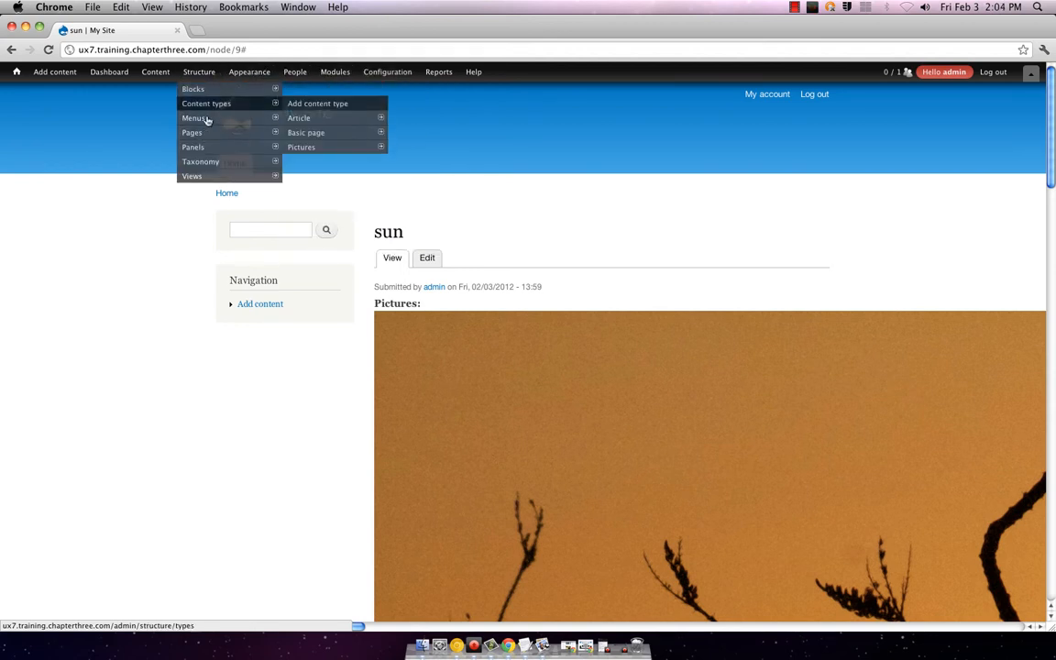
pyautogui.moveTo(316, 152)
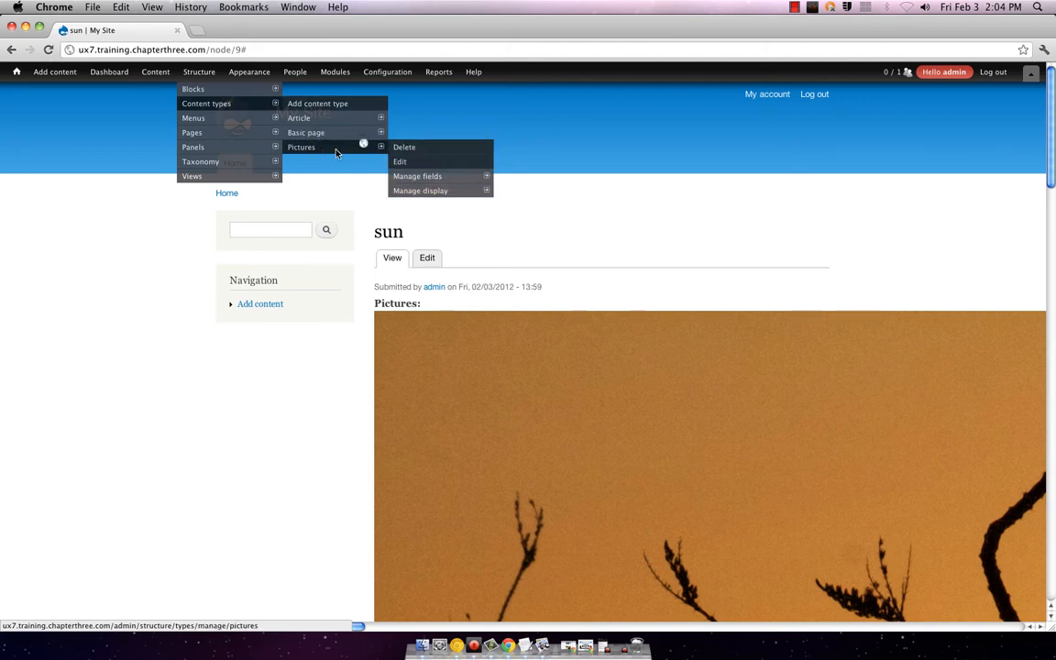
pyautogui.click(418, 193)
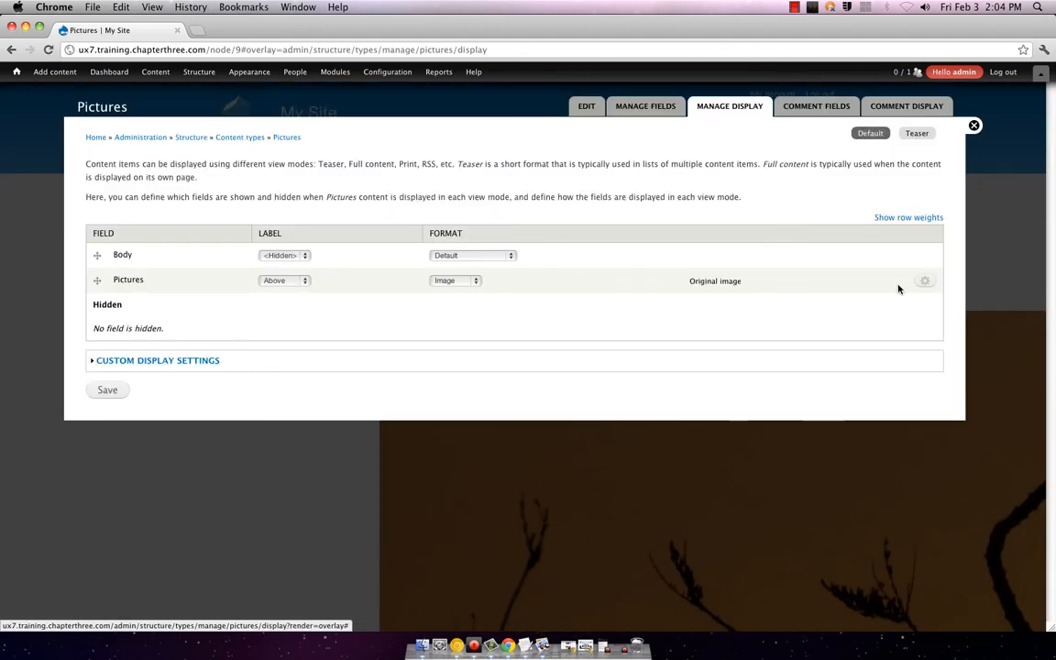
pyautogui.click(923, 281)
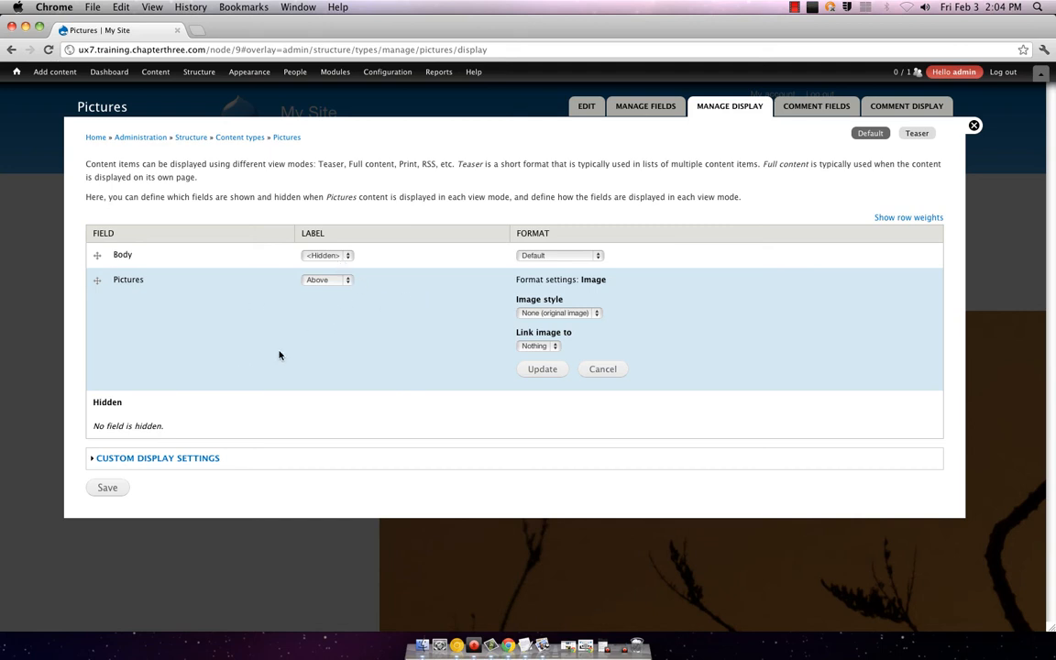
pyautogui.click(597, 313)
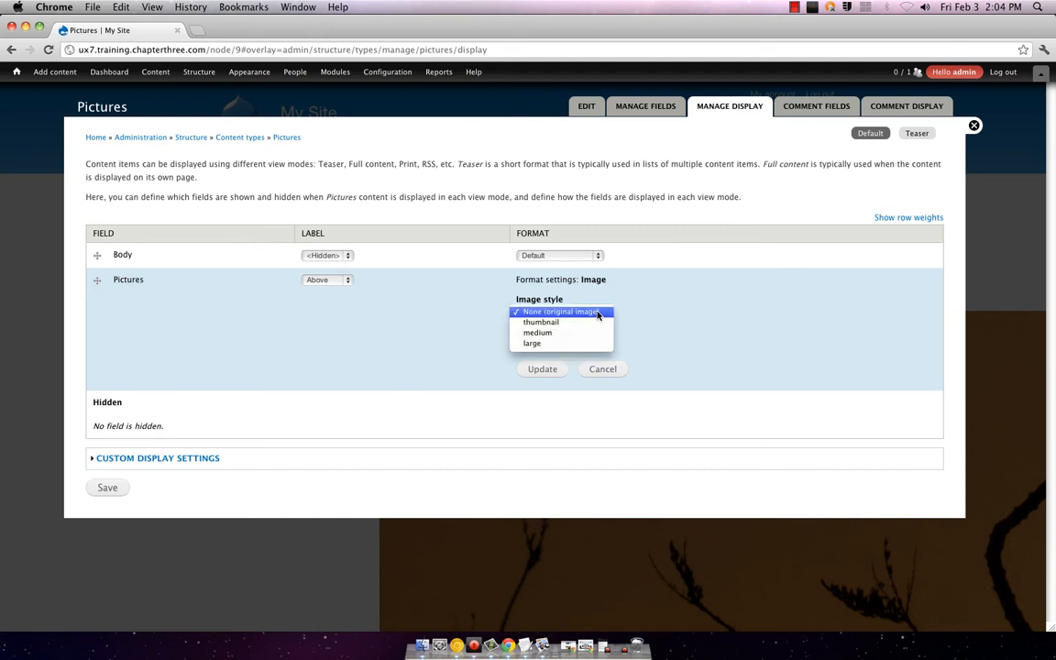
pyautogui.click(586, 337)
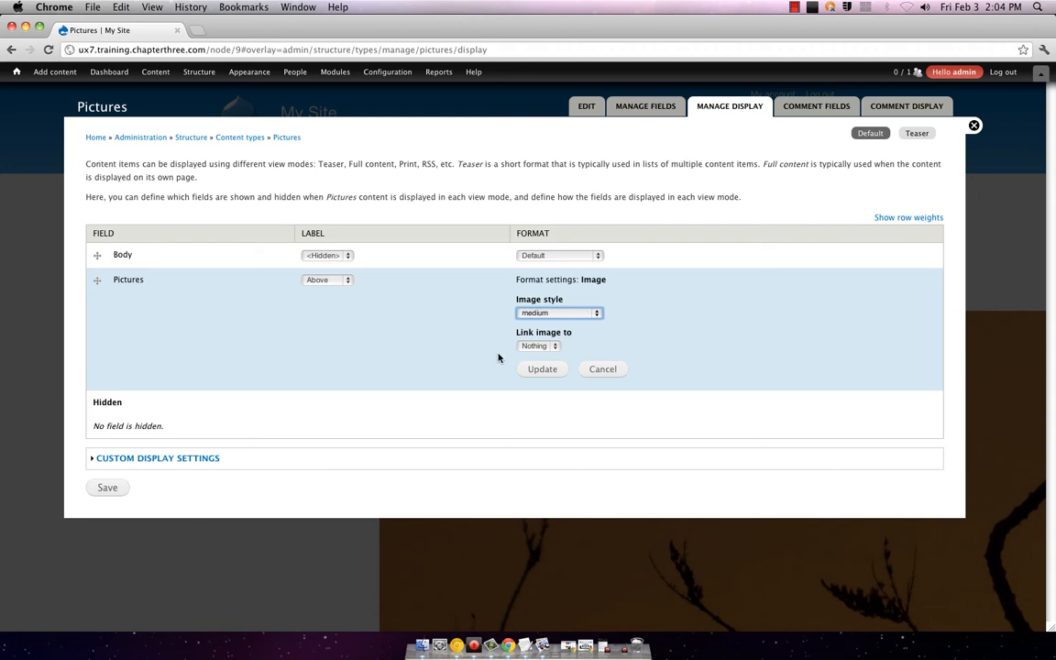
pyautogui.click(347, 281)
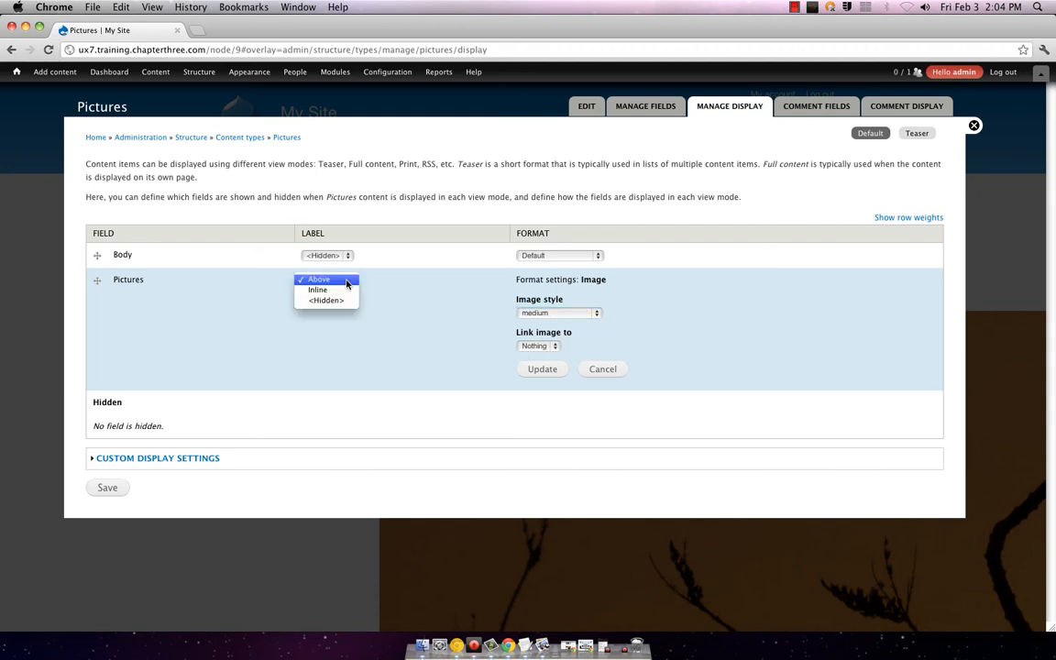
pyautogui.click(346, 280)
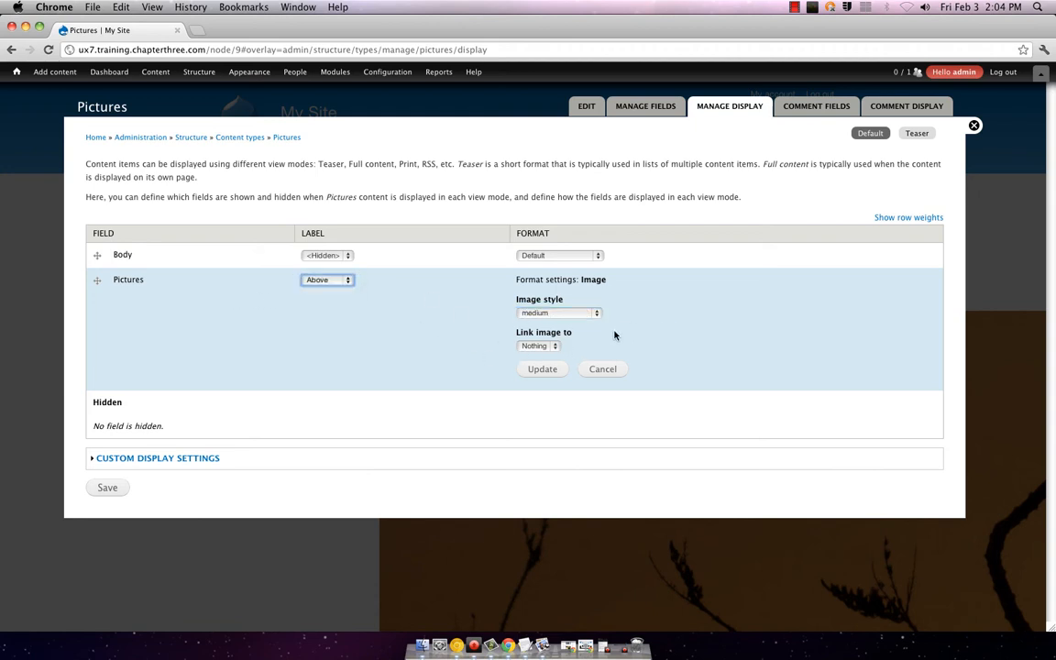
pyautogui.click(540, 370)
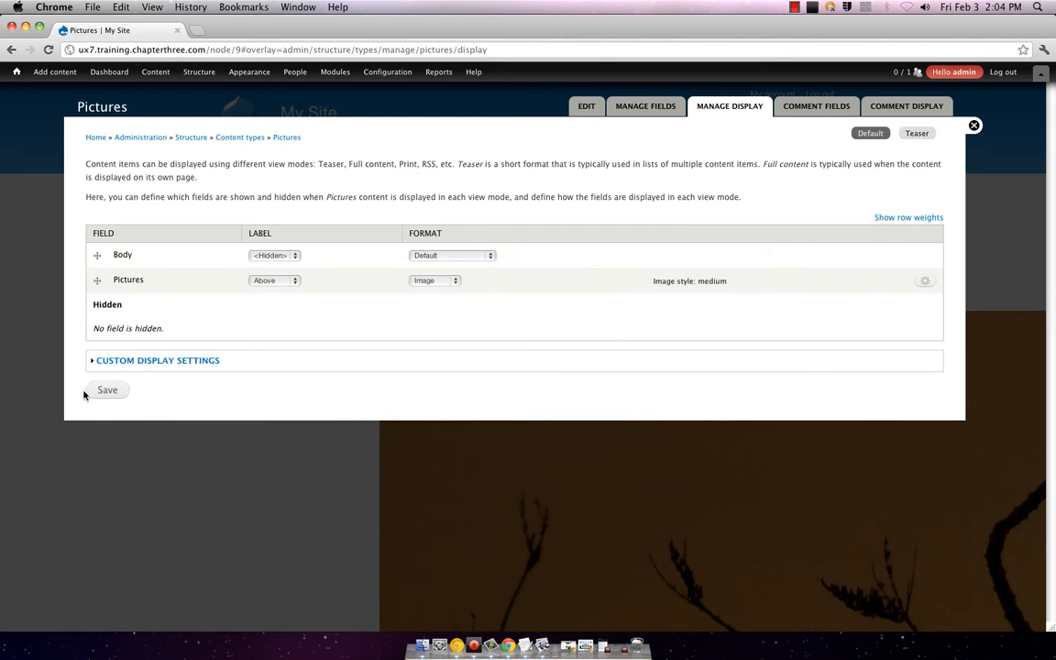
pyautogui.click(101, 391)
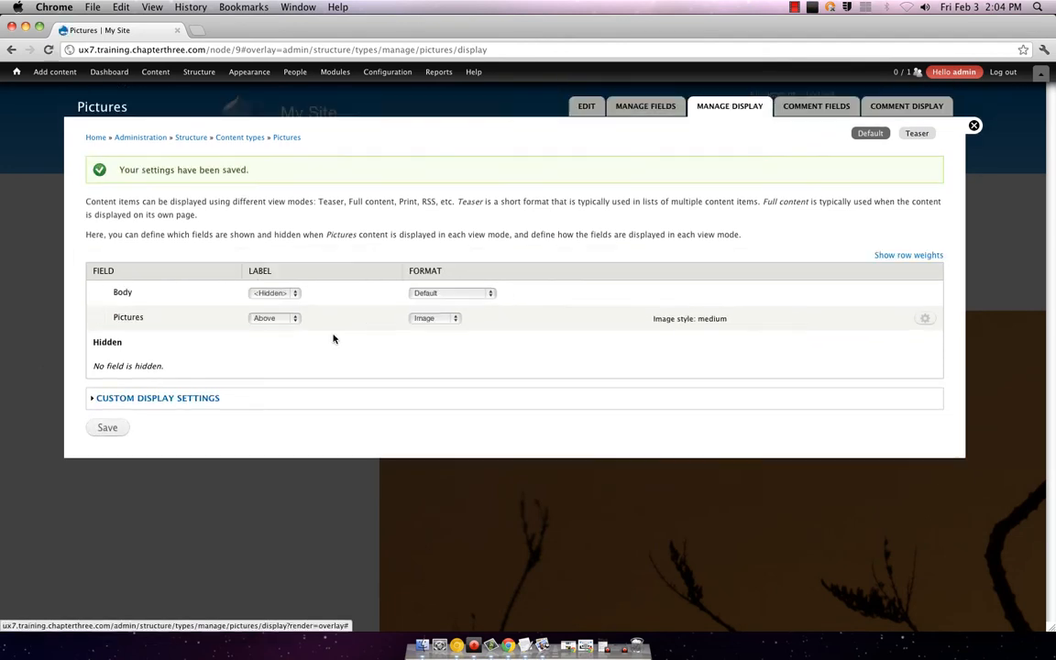
# Step: Close the display settings and reopen the sun post, its photo now at medium size
pyautogui.click(974, 125)
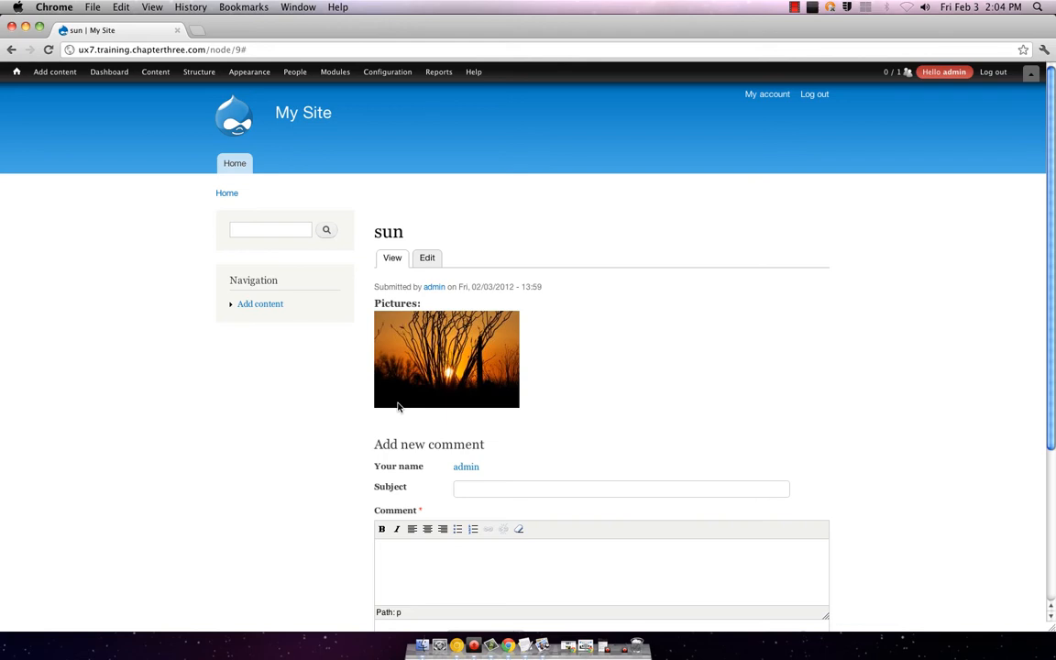
pyautogui.click(432, 262)
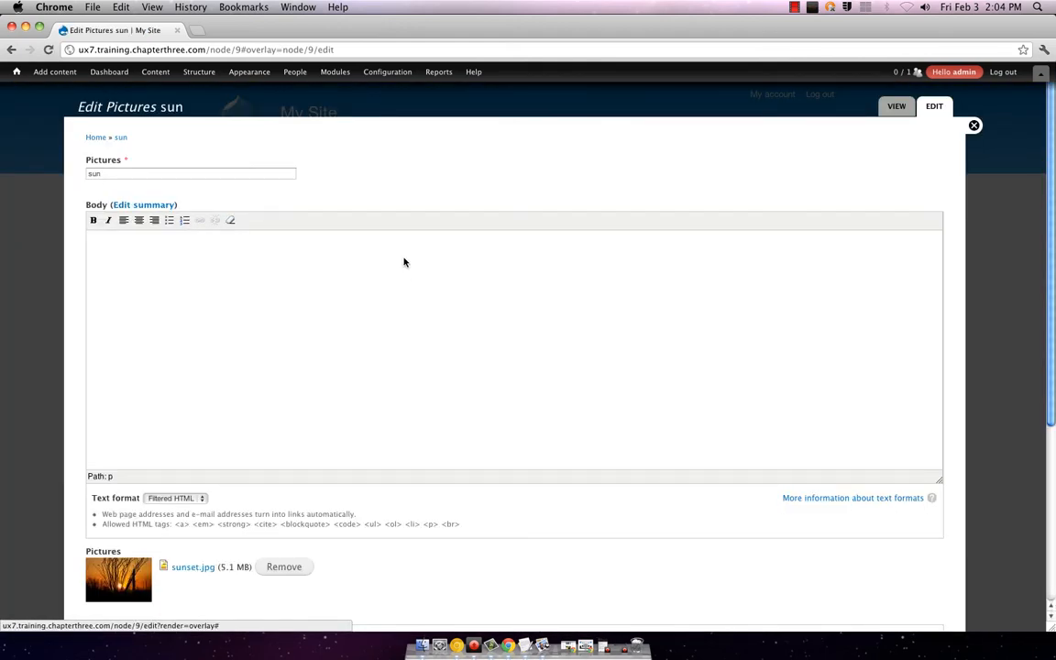
pyautogui.click(37, 79)
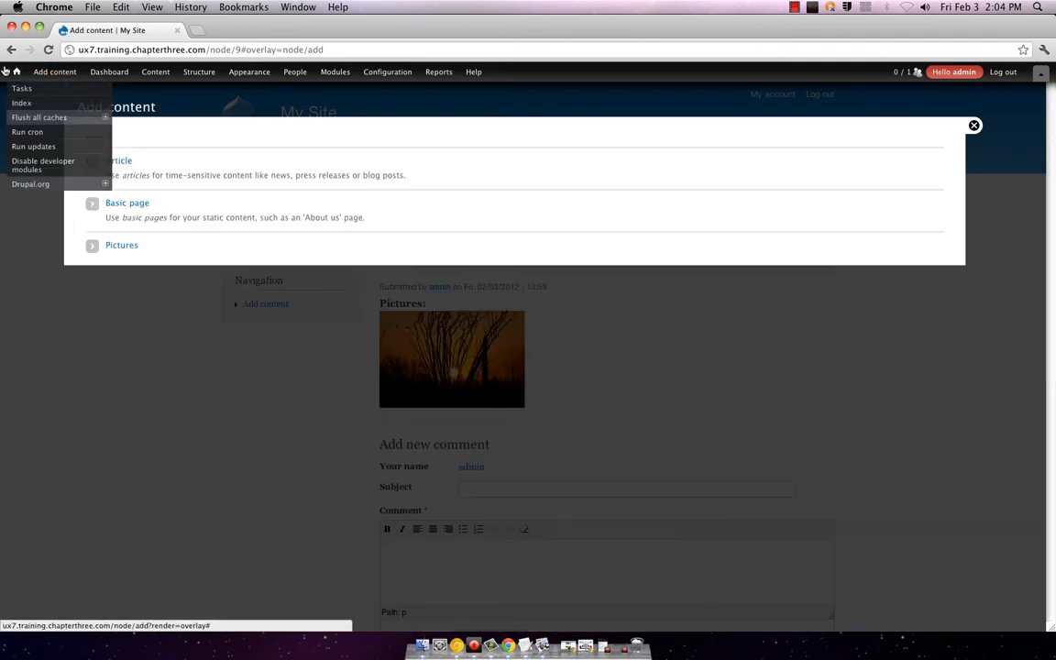
pyautogui.click(15, 72)
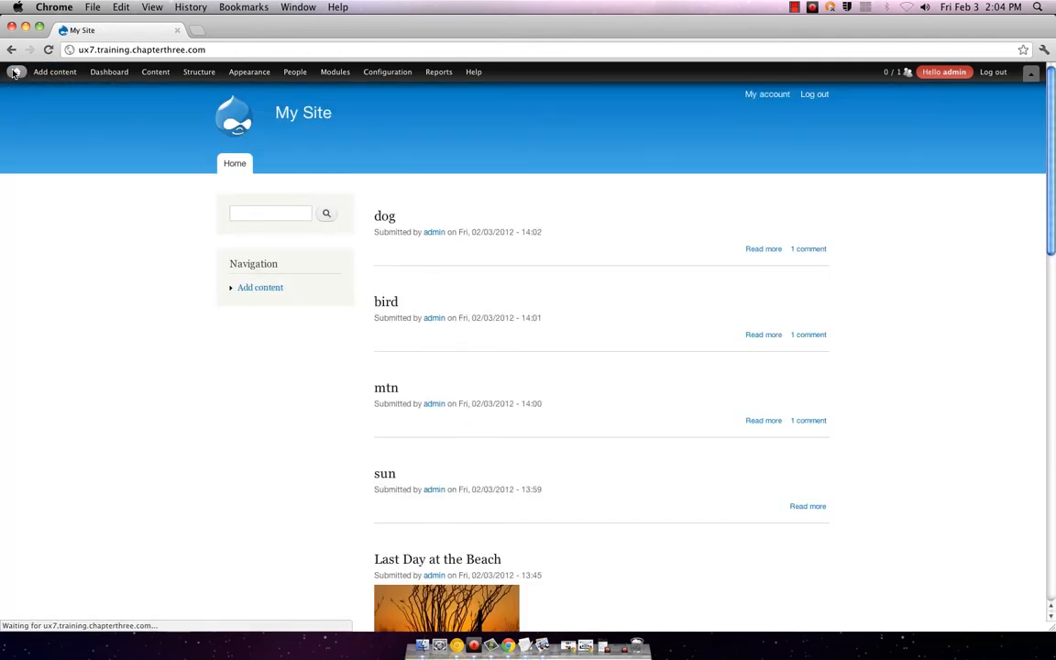
pyautogui.click(385, 474)
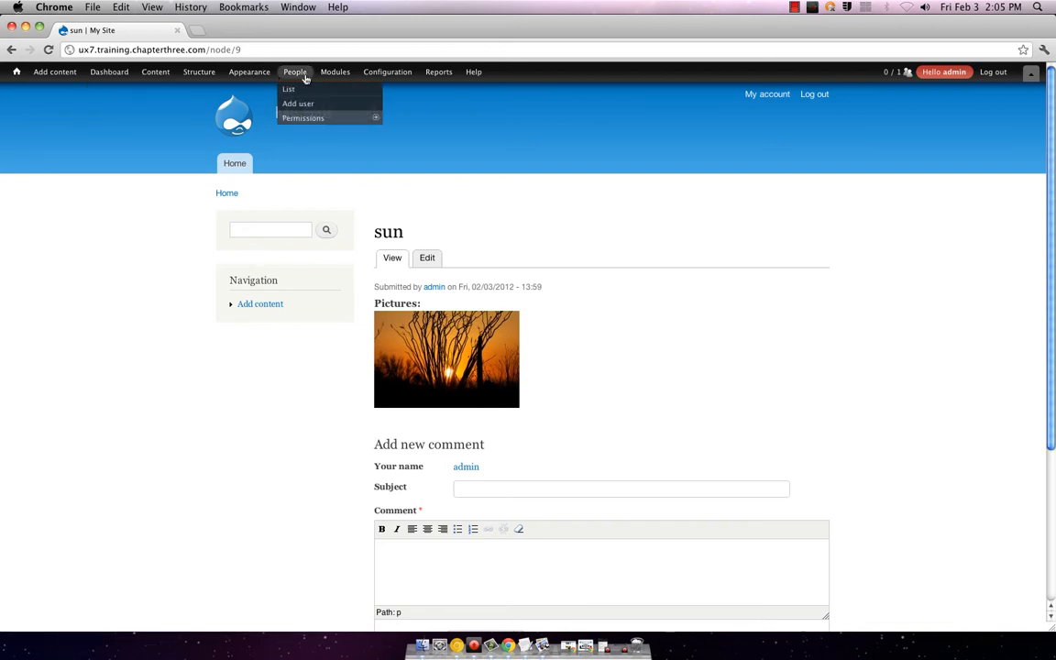
pyautogui.moveTo(246, 72)
pyautogui.moveTo(343, 73)
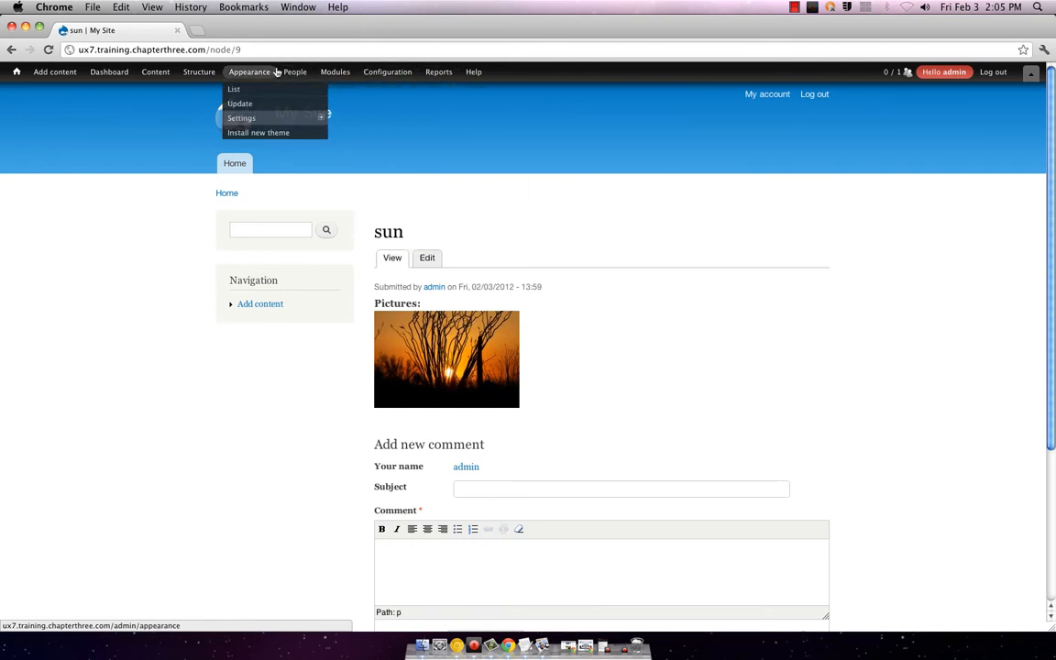
pyautogui.moveTo(192, 73)
pyautogui.moveTo(198, 134)
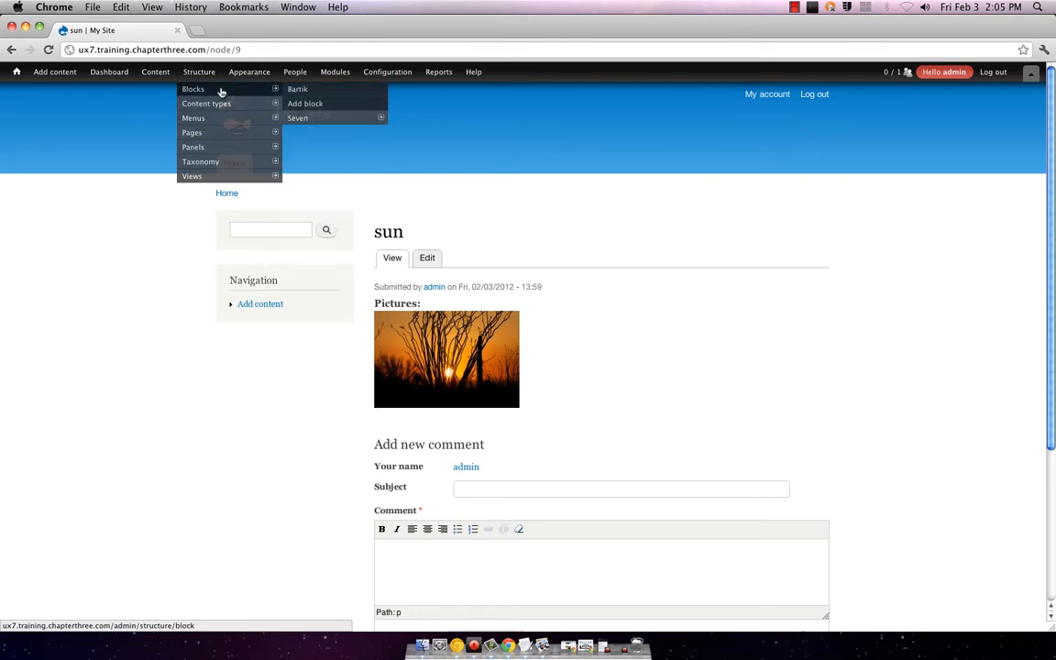
pyautogui.moveTo(212, 104)
pyautogui.moveTo(380, 132)
pyautogui.moveTo(348, 147)
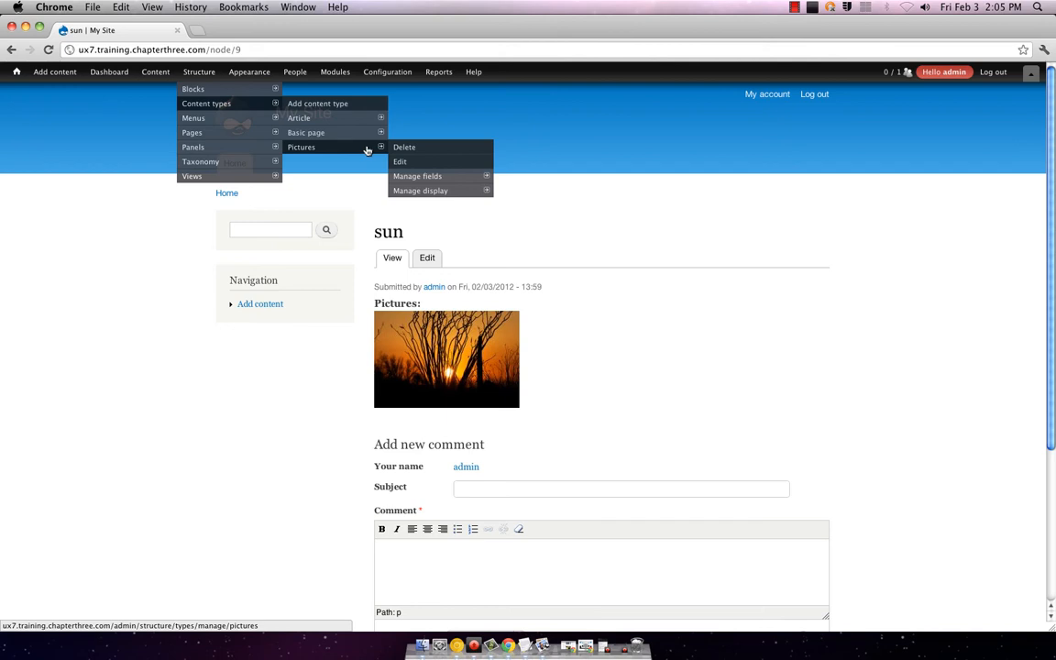
# Step: Open the Pictures image format settings, keeping format Image, link Nothing and label Above
pyautogui.click(421, 190)
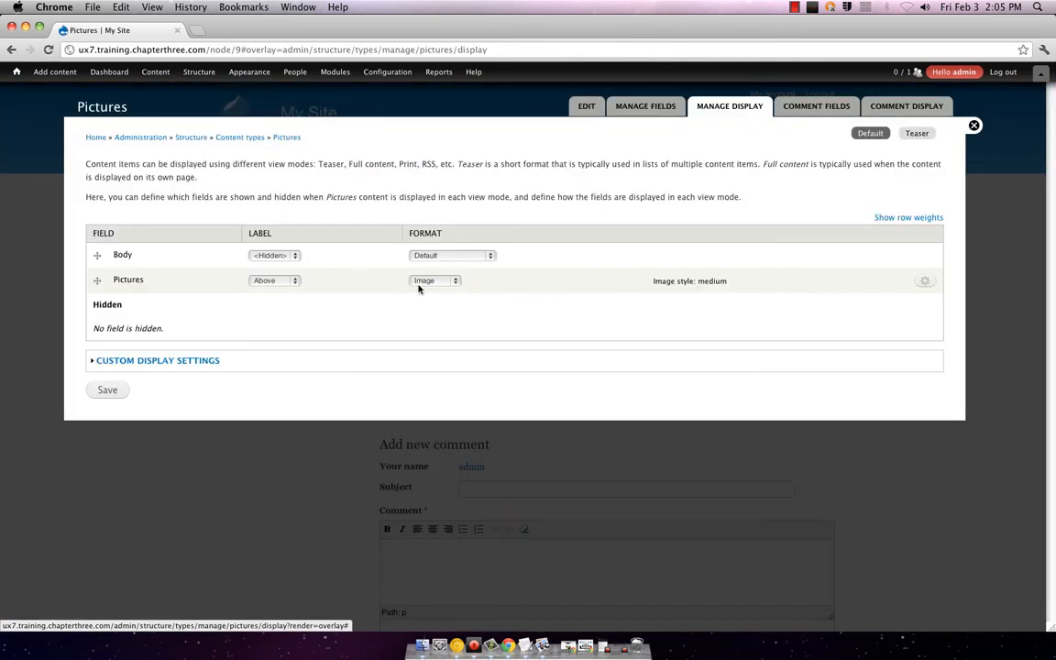
pyautogui.click(459, 282)
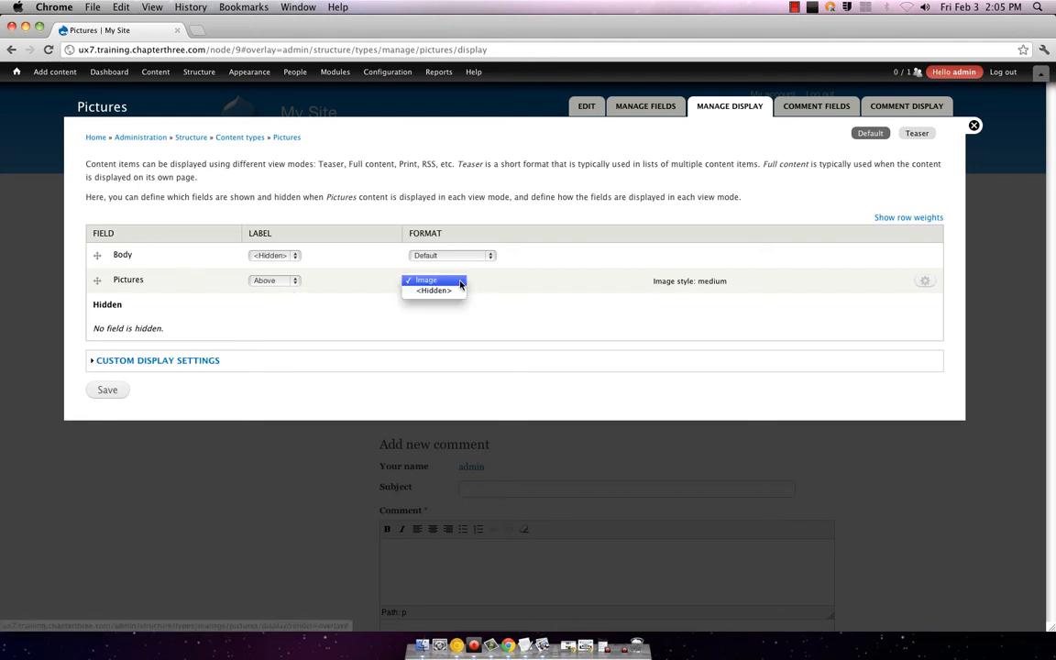
pyautogui.click(440, 281)
pyautogui.click(923, 278)
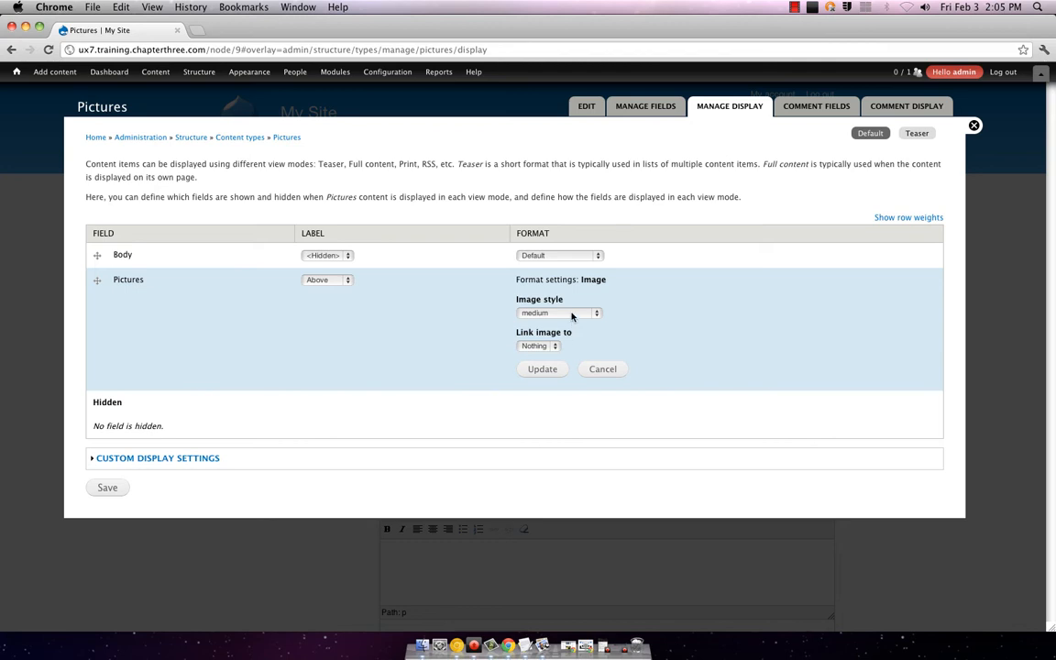
pyautogui.click(572, 313)
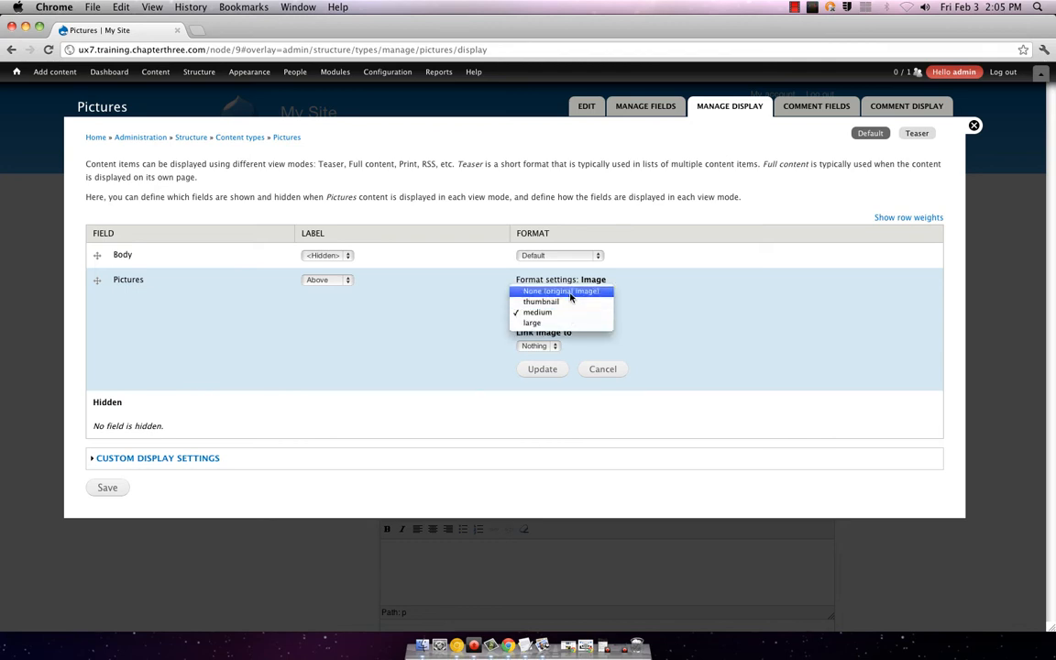
pyautogui.click(403, 317)
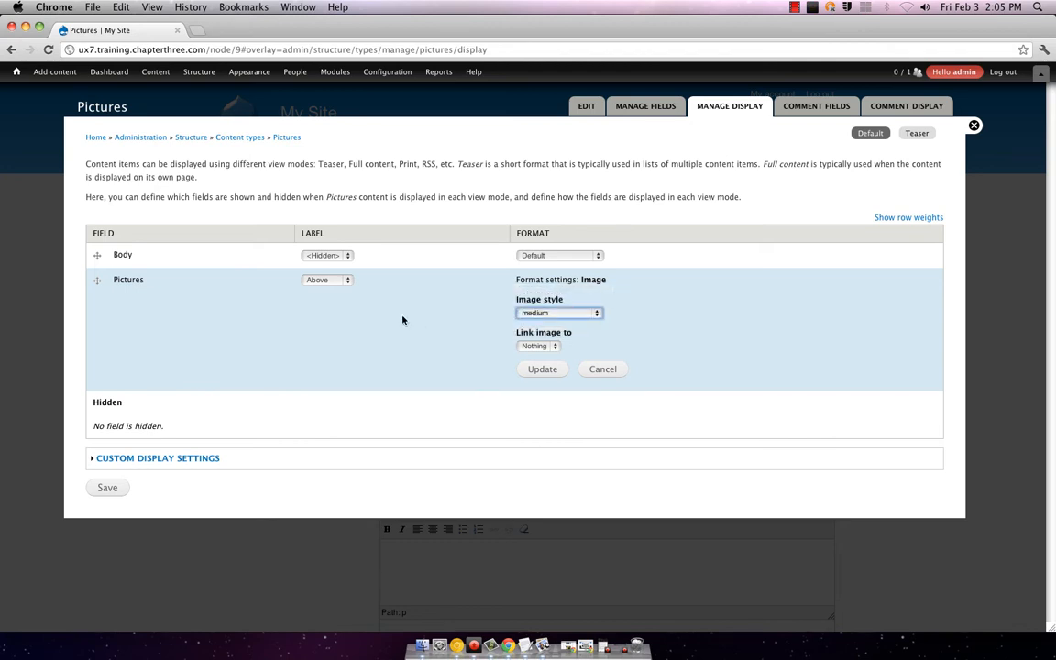
pyautogui.click(544, 256)
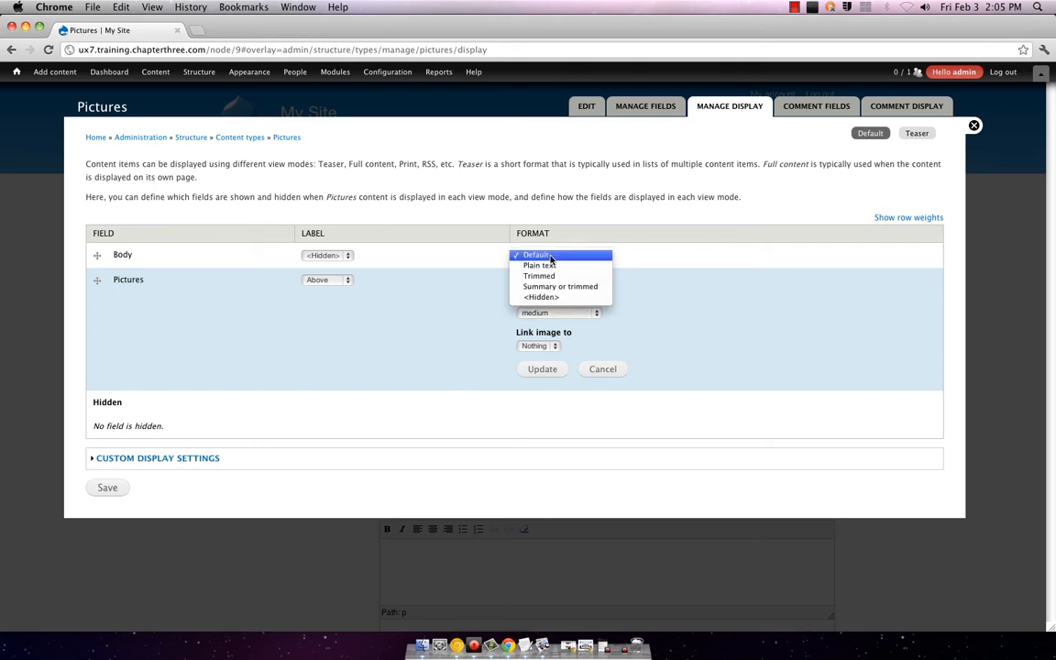
pyautogui.click(543, 257)
pyautogui.click(554, 346)
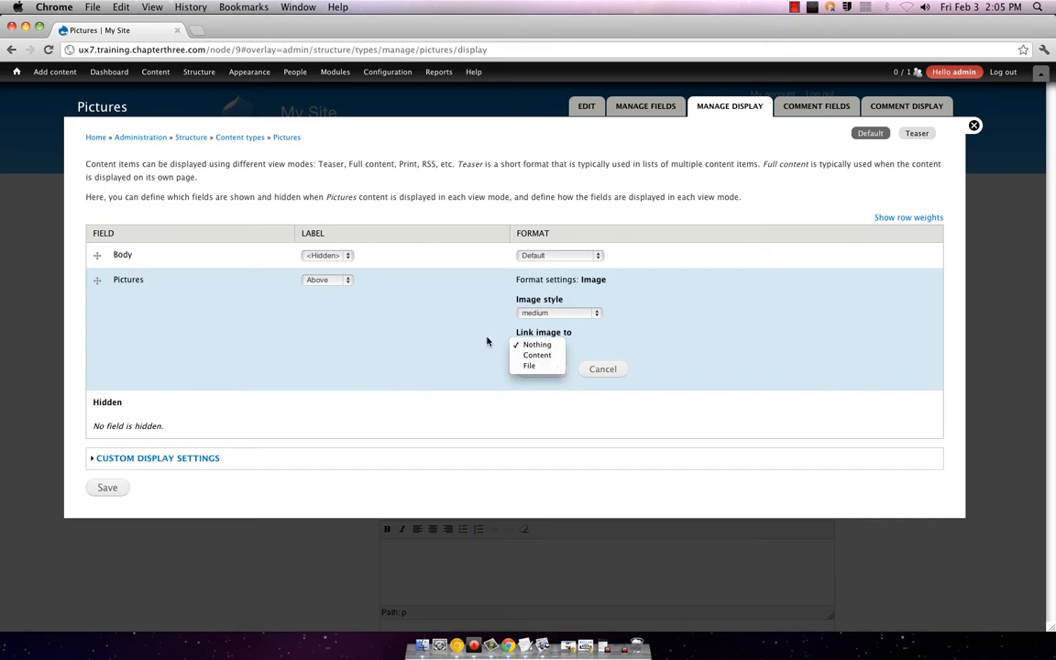
pyautogui.click(326, 280)
pyautogui.click(325, 281)
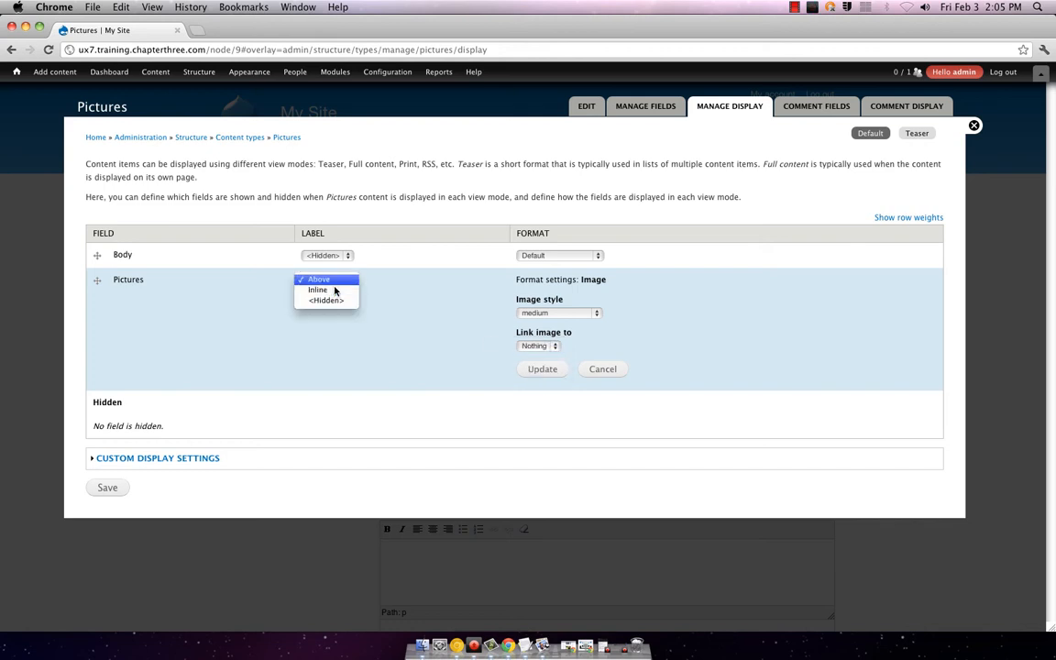
pyautogui.click(326, 280)
# Step: Switch the Pictures image field to the large image style and apply it
pyautogui.click(553, 313)
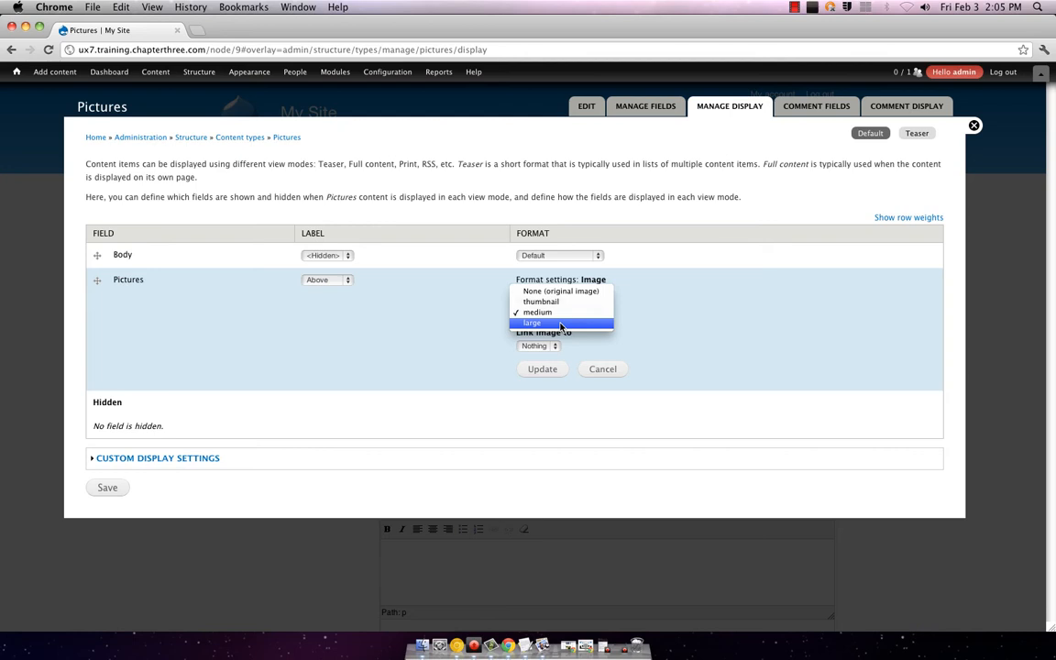
pyautogui.click(560, 323)
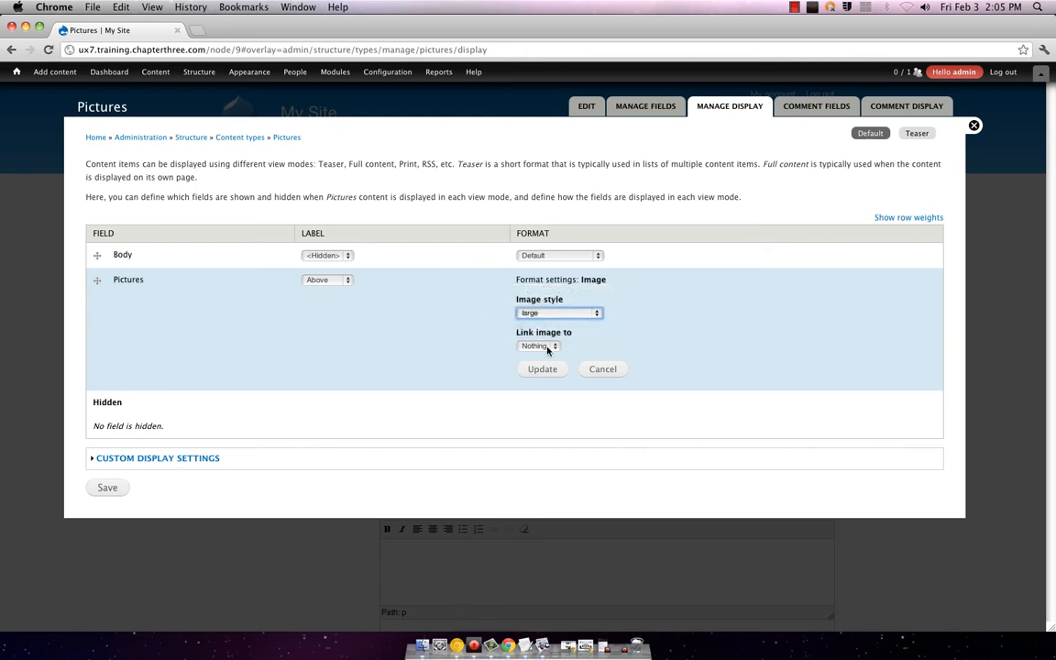
pyautogui.click(547, 347)
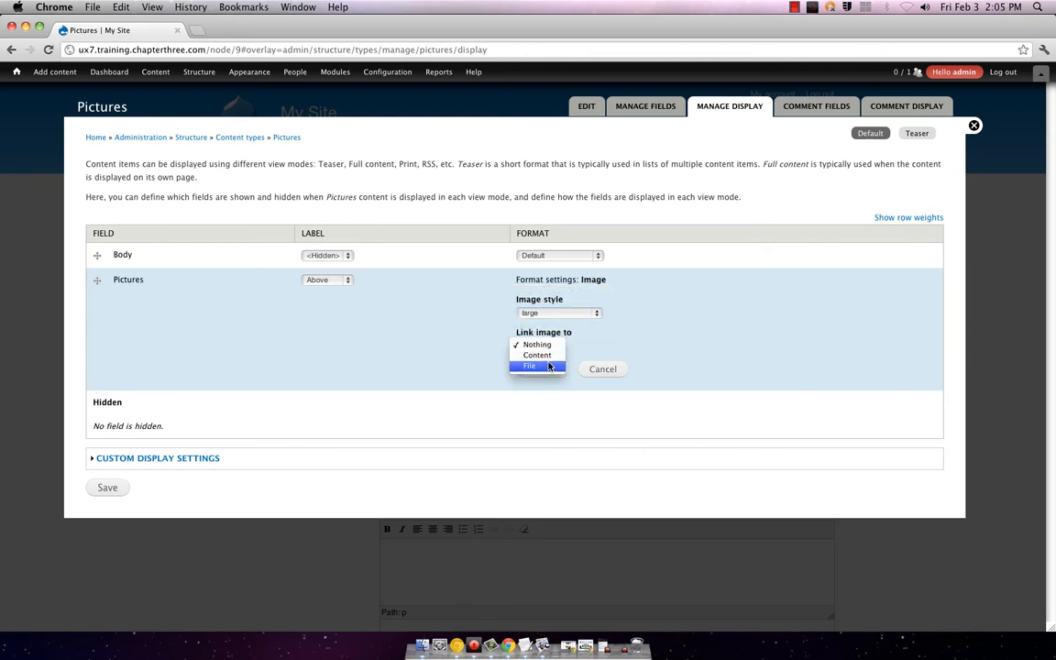
pyautogui.click(705, 331)
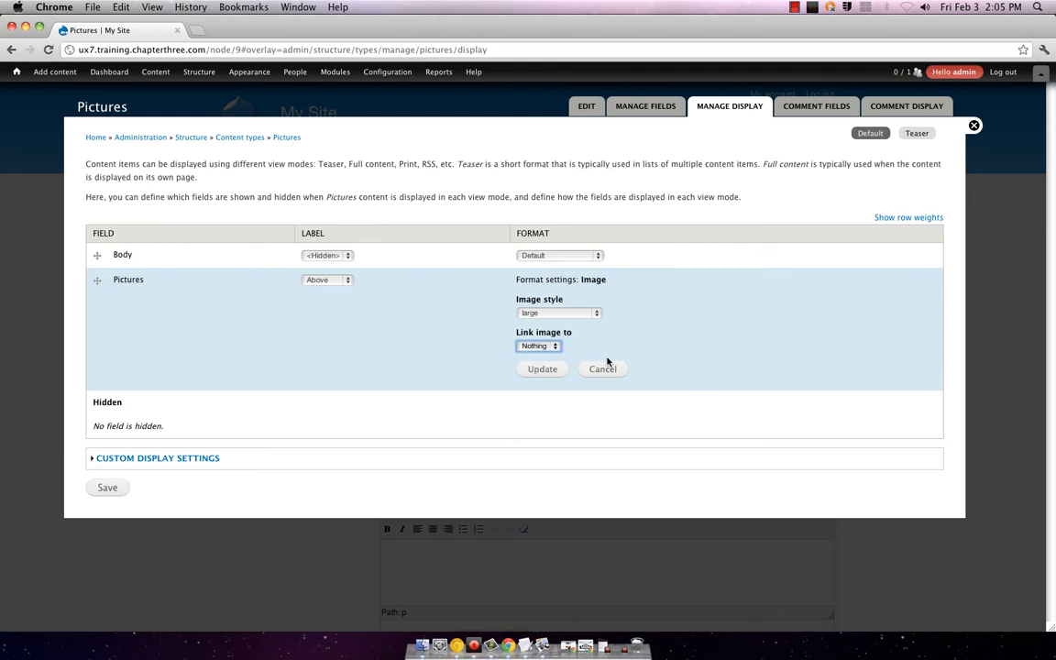
pyautogui.click(541, 368)
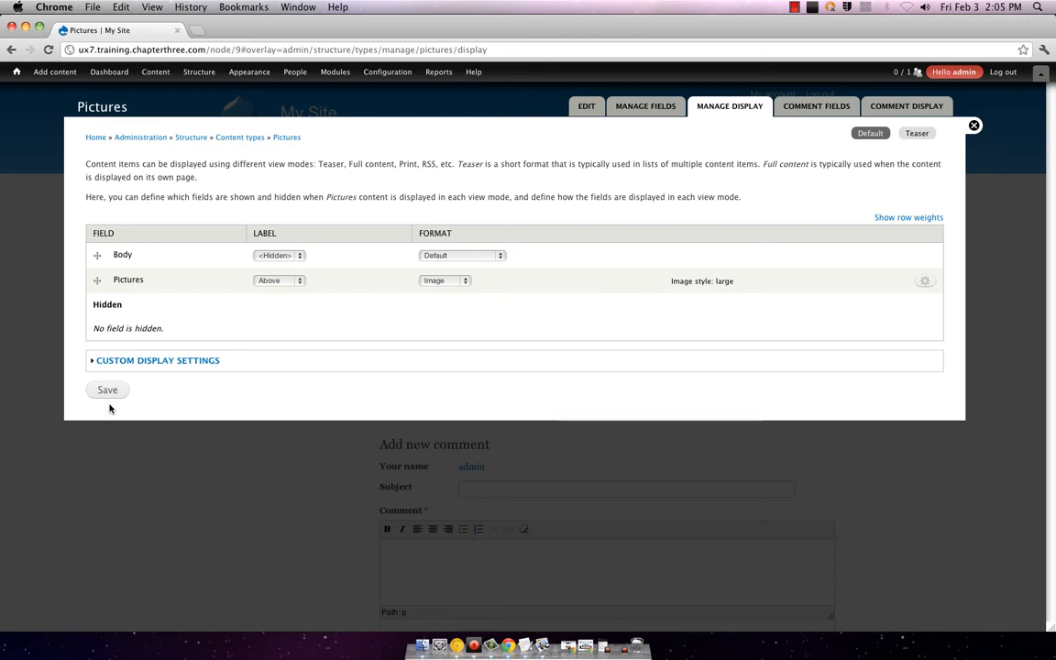
# Step: Expand the Custom Display Settings section, where Teaser is ticked
pyautogui.moveTo(109, 409); pyautogui.dragTo(221, 359)
pyautogui.click(205, 361)
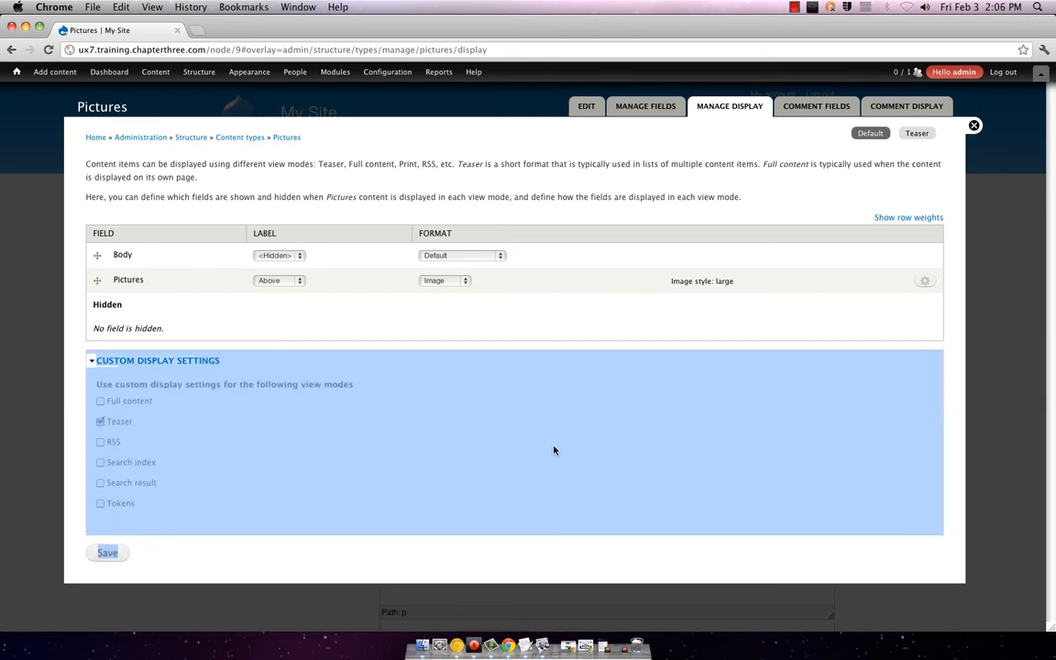
pyautogui.click(551, 451)
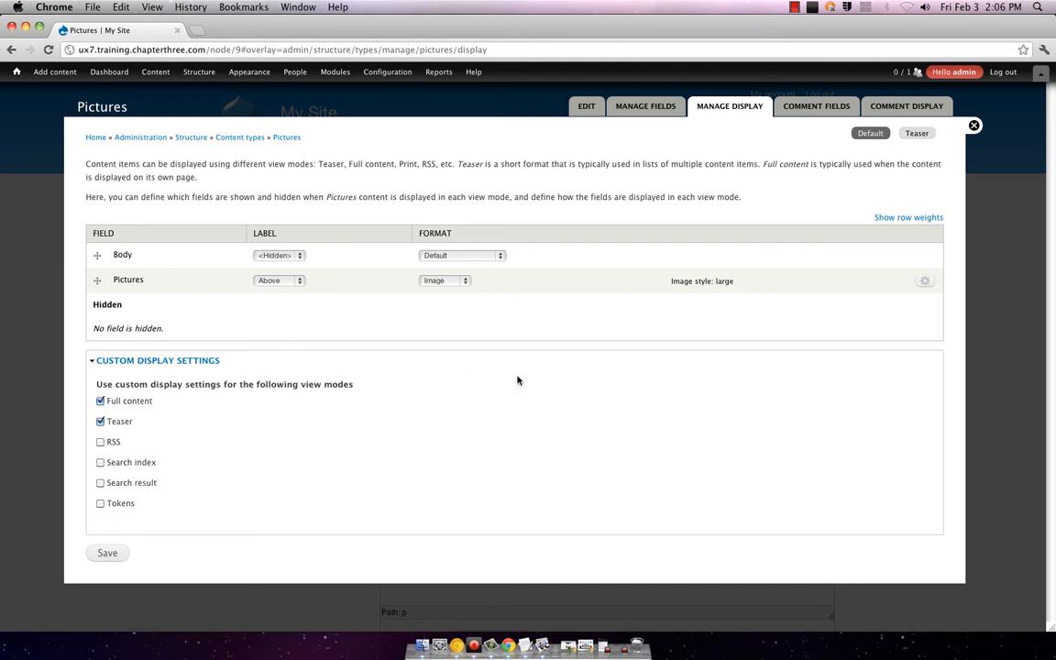
# Step: Save the Pictures display settings, then view the Pictures field list with Body and field_pics
pyautogui.click(926, 282)
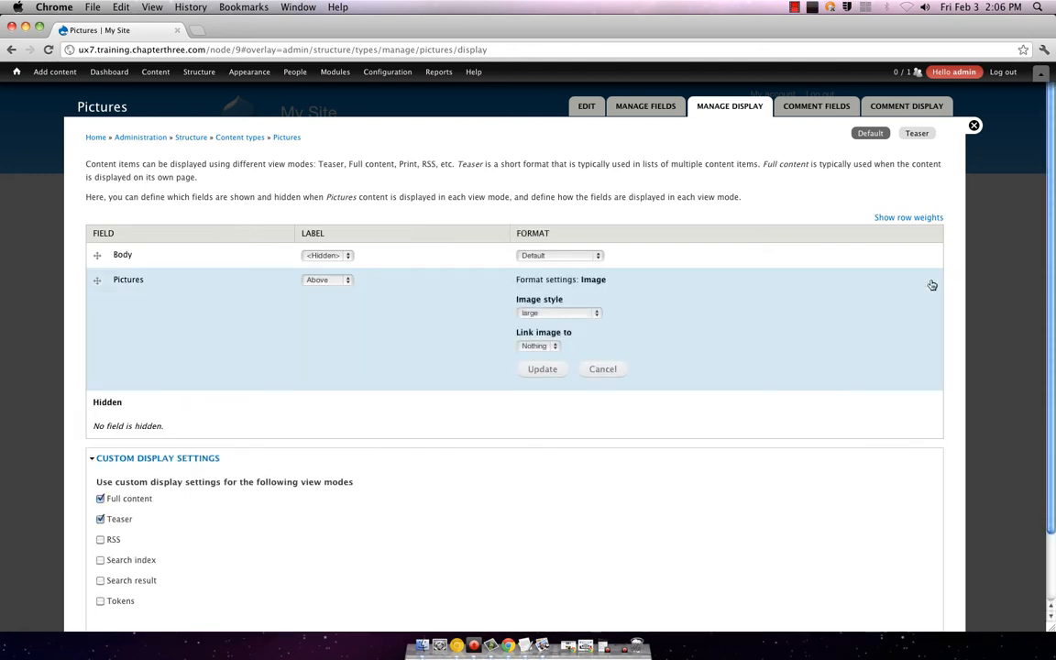
pyautogui.scroll(-3, 920, 300)
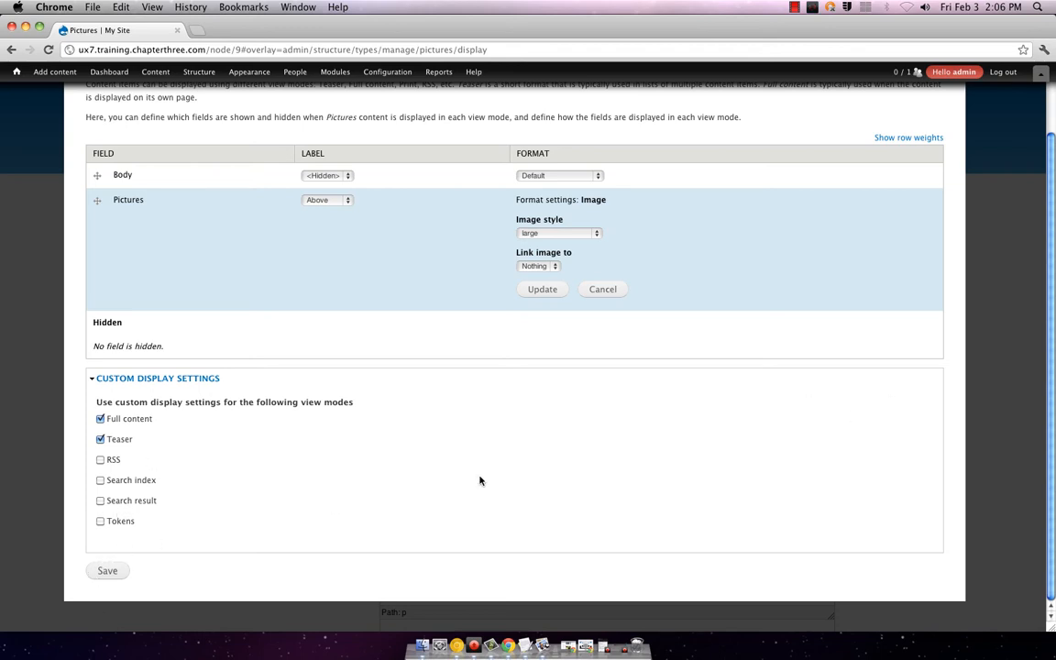
pyautogui.click(108, 571)
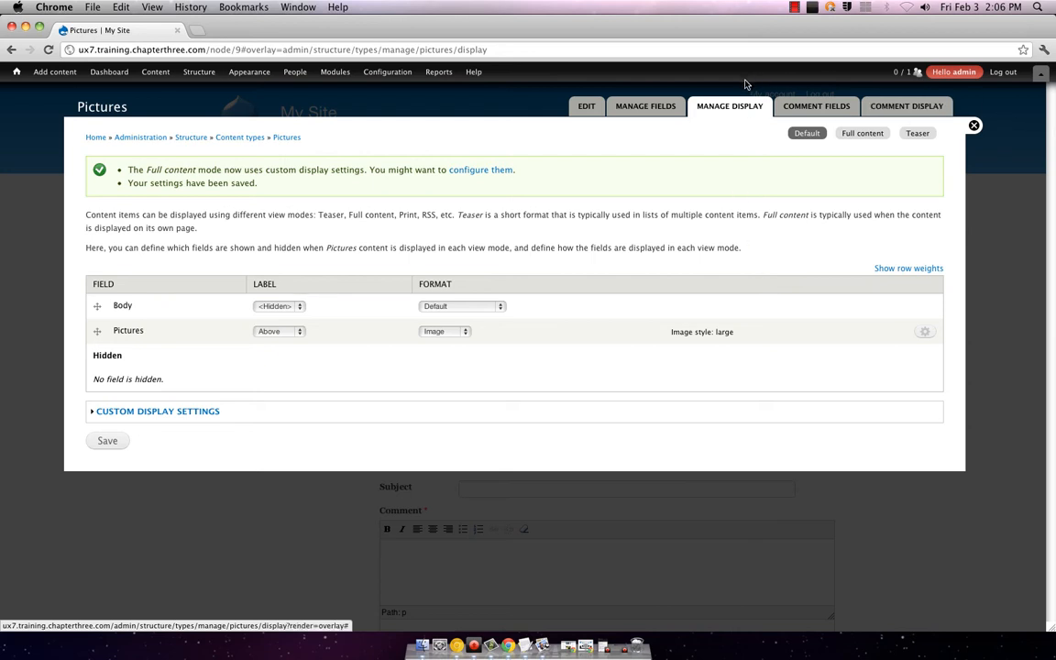
pyautogui.click(644, 108)
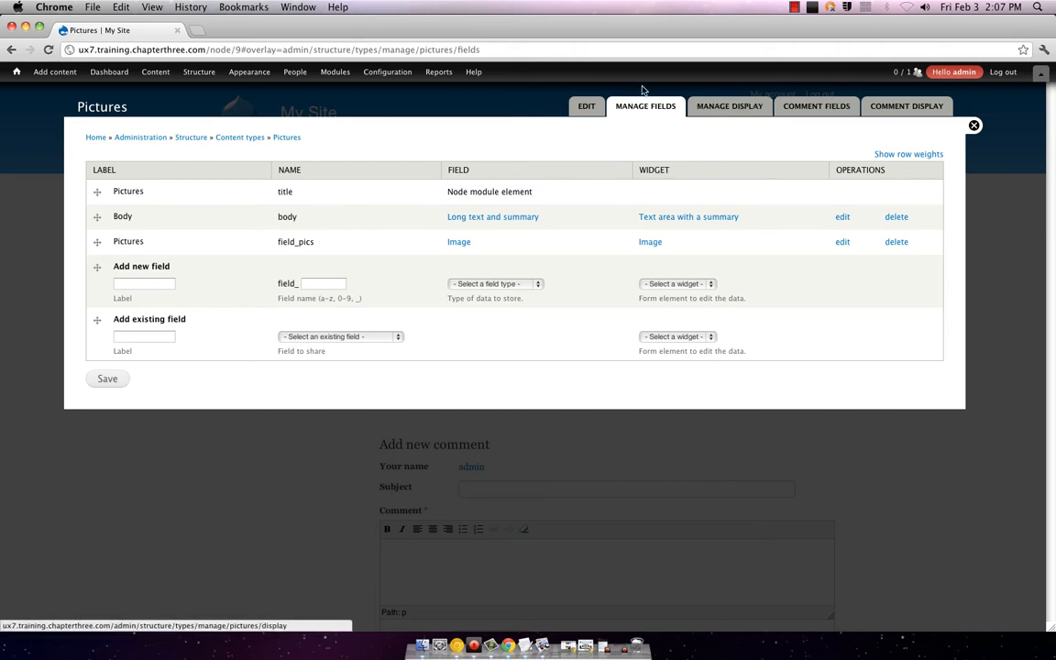
# Step: Review the Pictures content type's author/date, publishing and comment display settings
pyautogui.click(587, 114)
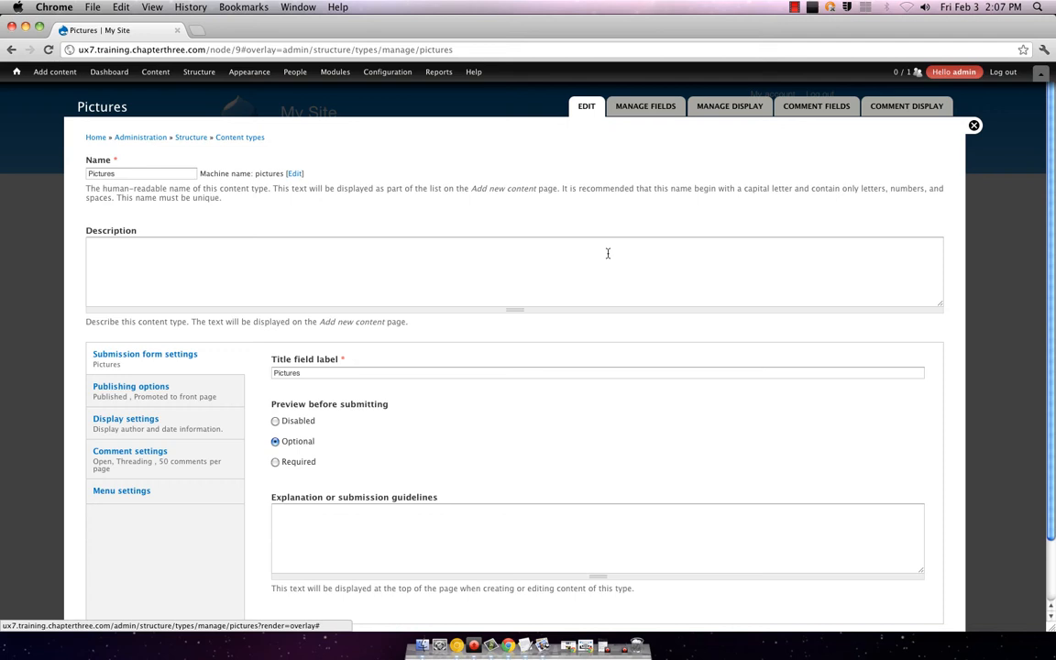
pyautogui.scroll(-3, 607, 253)
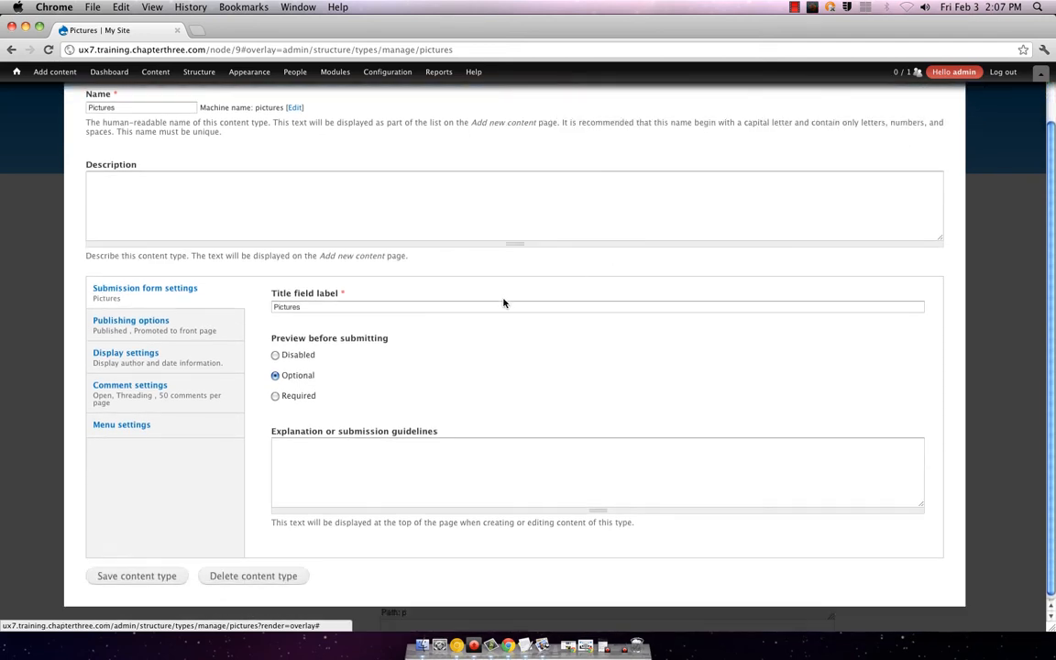
pyautogui.click(146, 357)
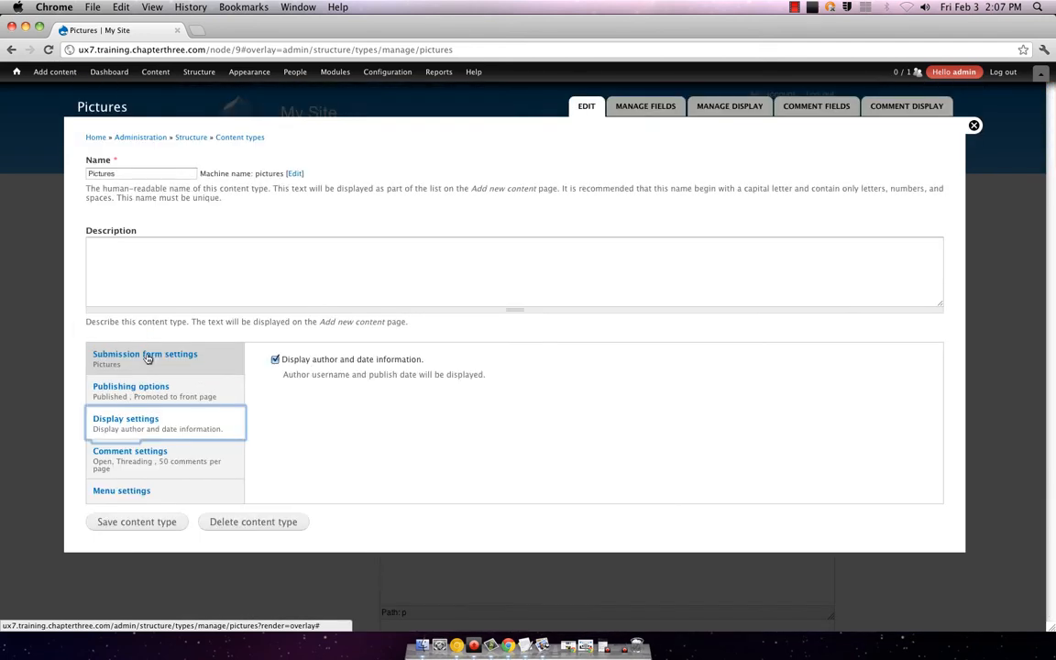
pyautogui.click(144, 392)
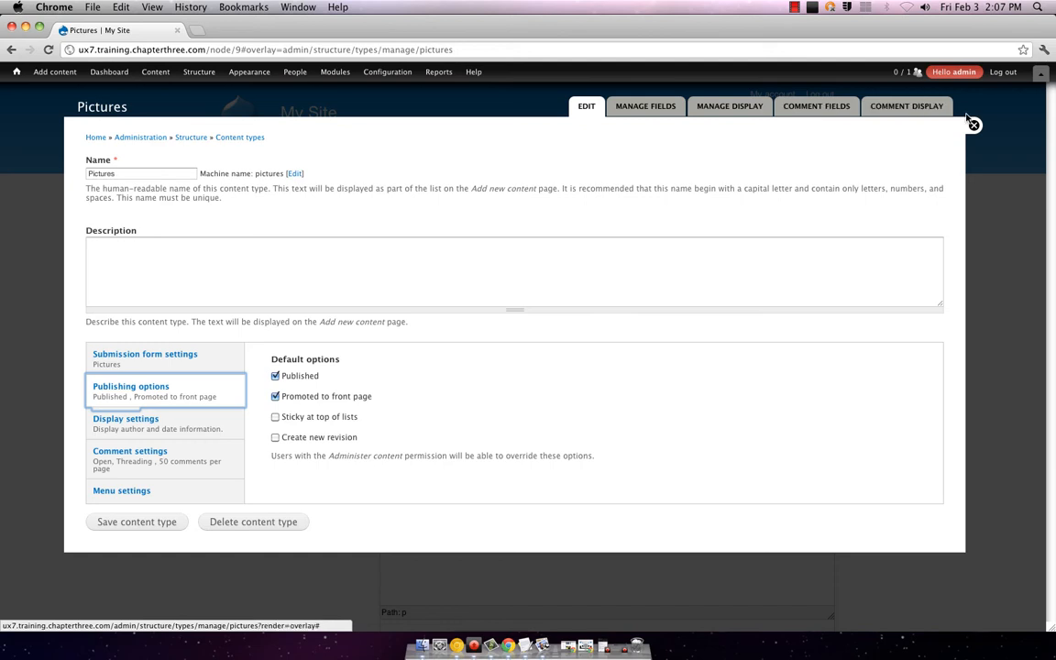
pyautogui.click(891, 108)
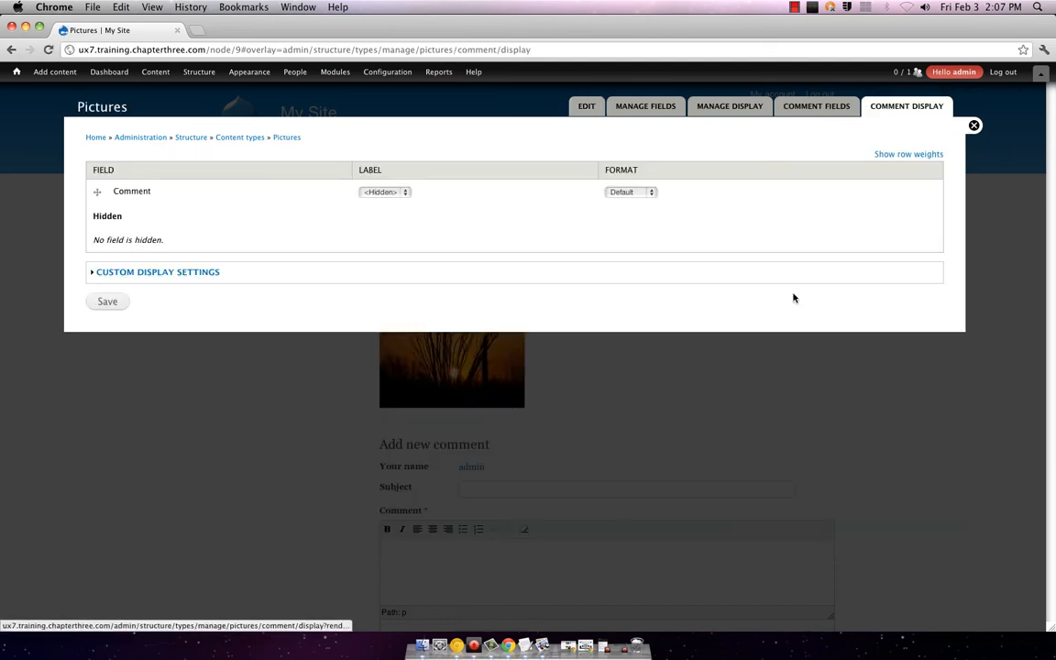
# Step: Check the submission form settings and save the Pictures content type
pyautogui.click(582, 109)
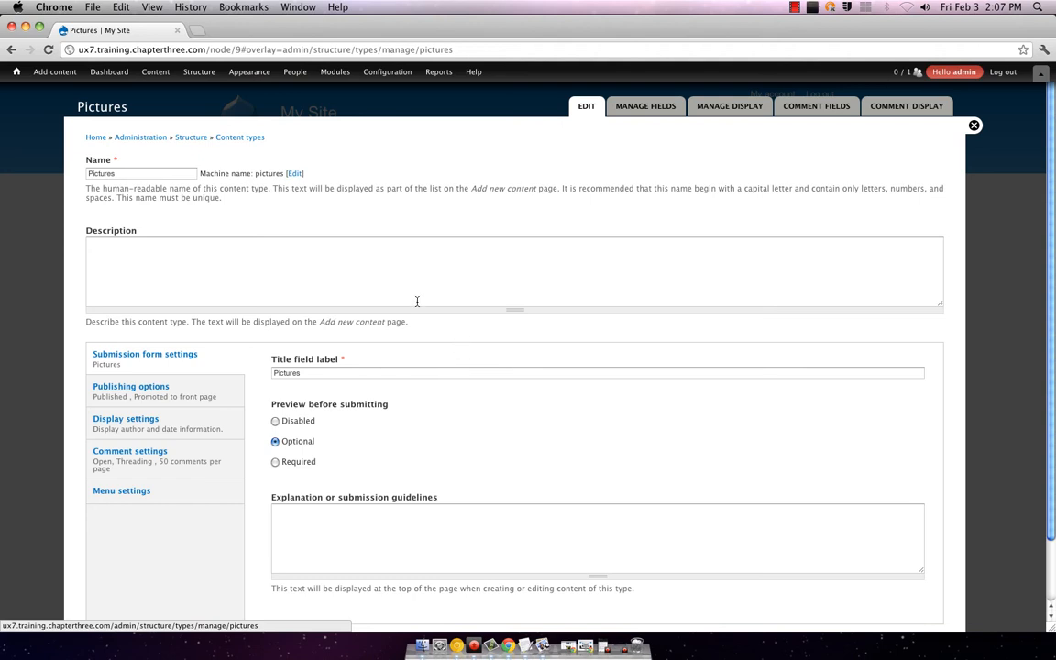
pyautogui.scroll(-1, 432, 265)
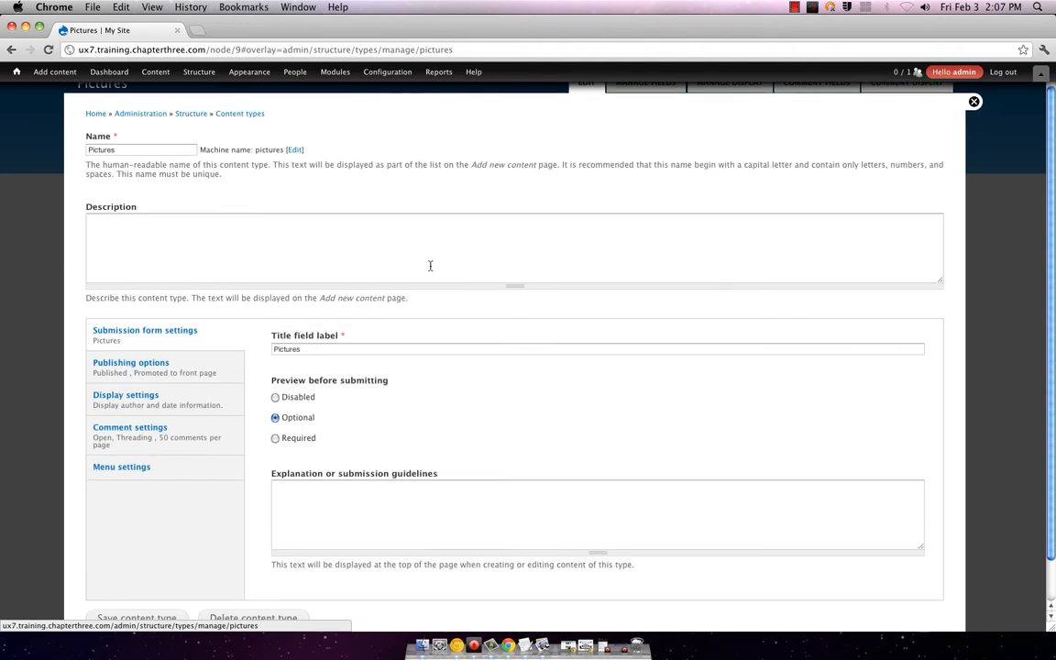
pyautogui.scroll(-2, 403, 280)
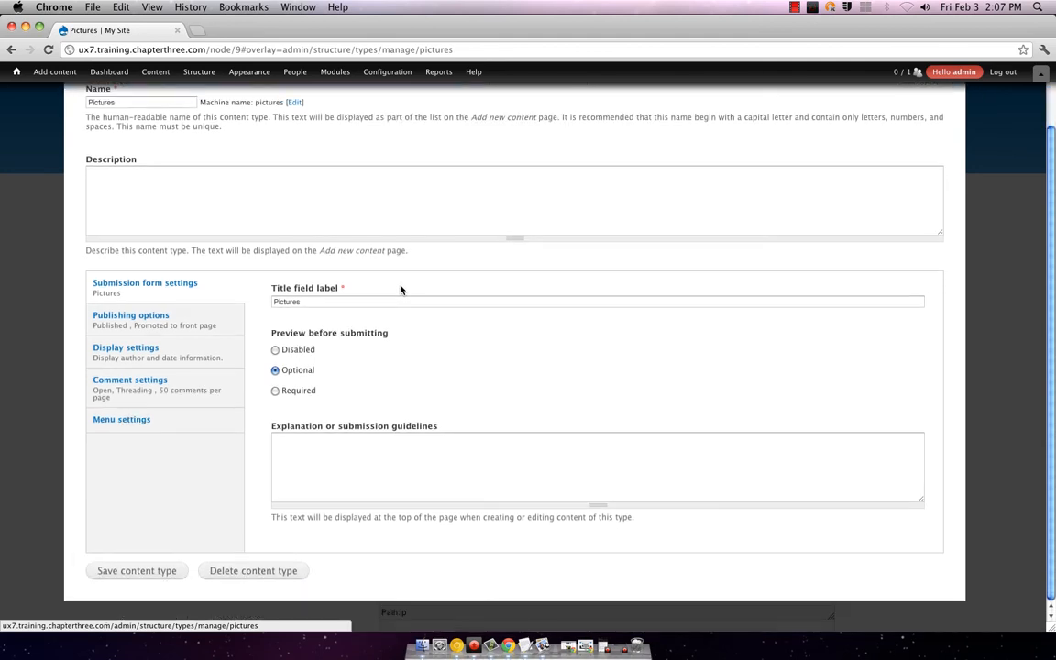
pyautogui.click(101, 348)
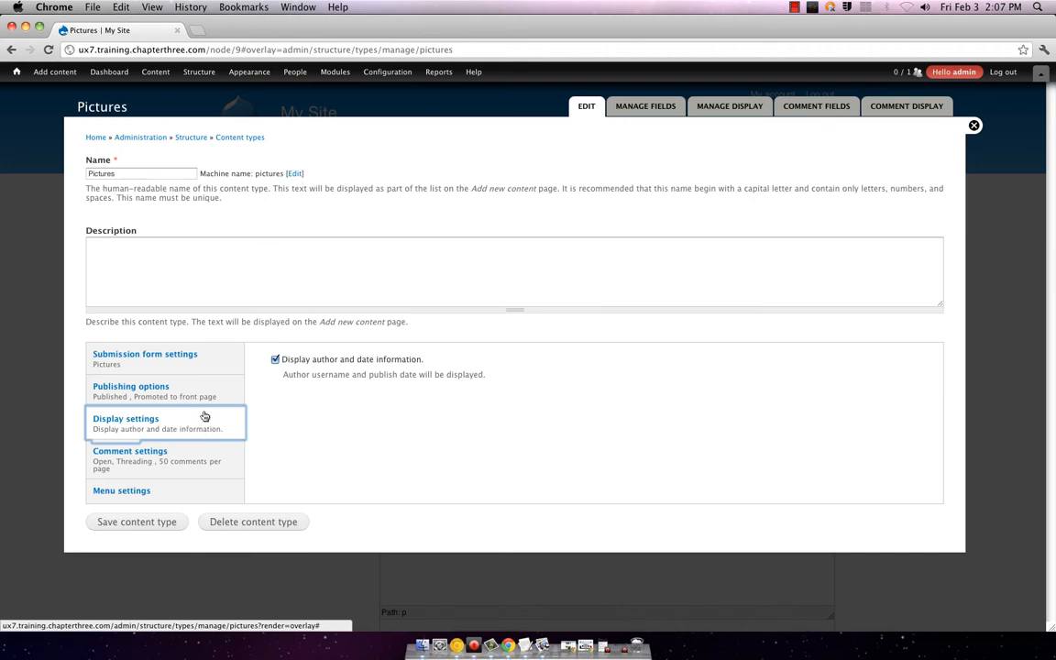
pyautogui.click(162, 357)
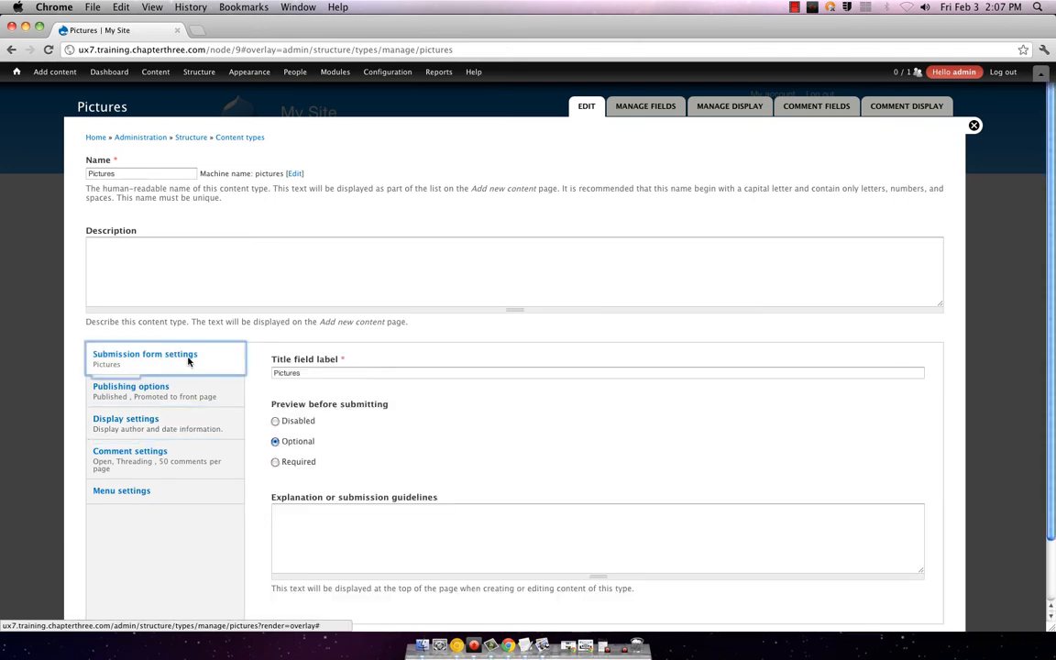
pyautogui.scroll(-2, 562, 441)
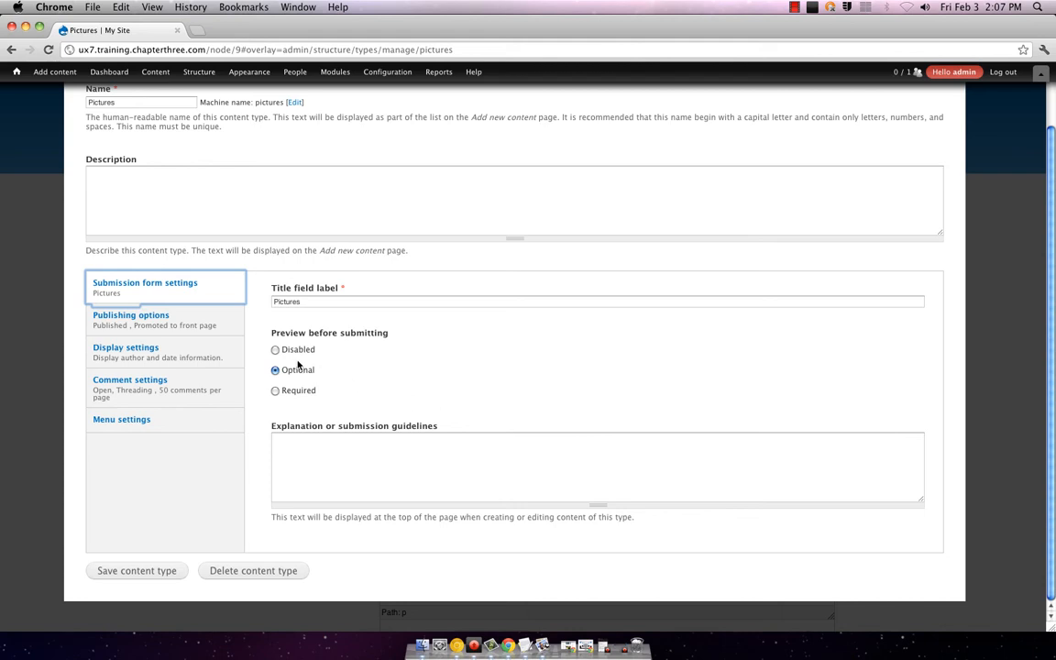
pyautogui.click(129, 572)
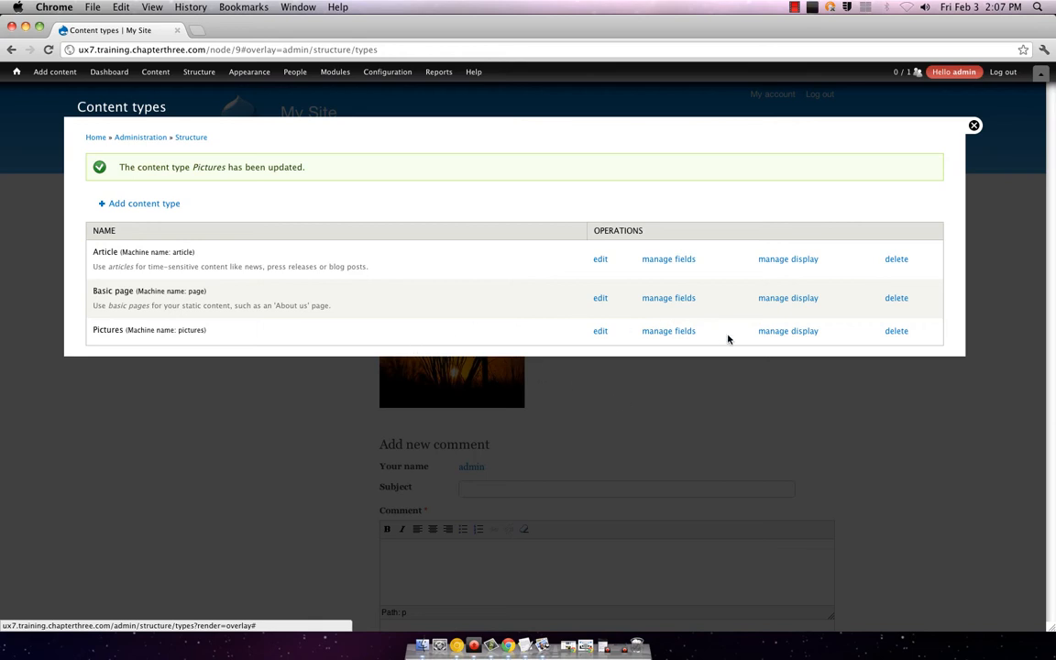
# Step: Compare the Pictures Default and Full content display modes, then close the admin overlay
pyautogui.click(806, 332)
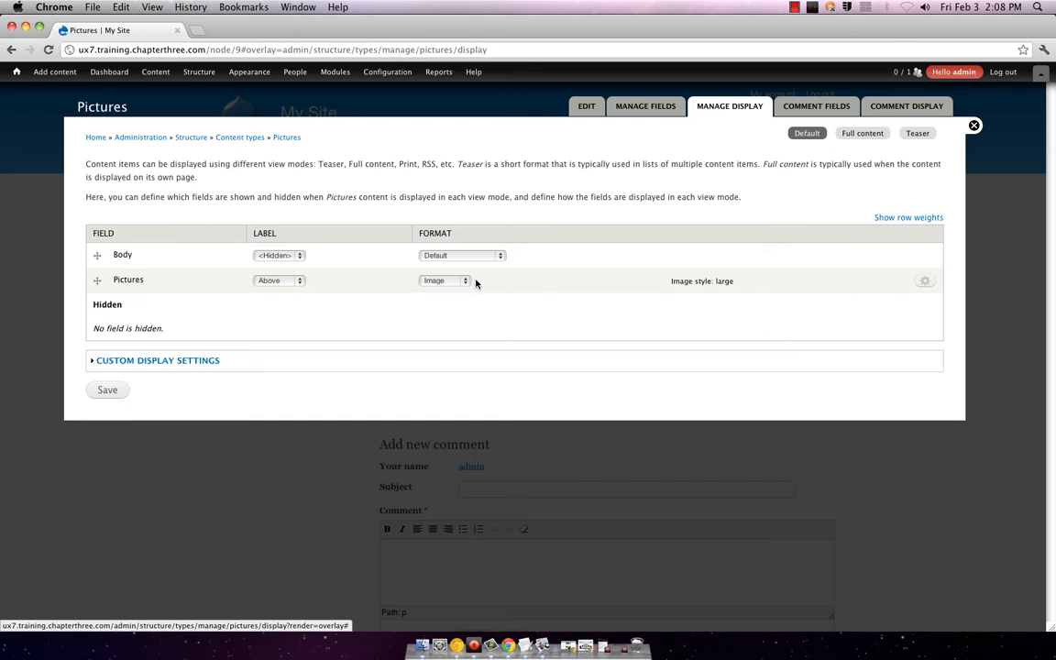
pyautogui.click(855, 134)
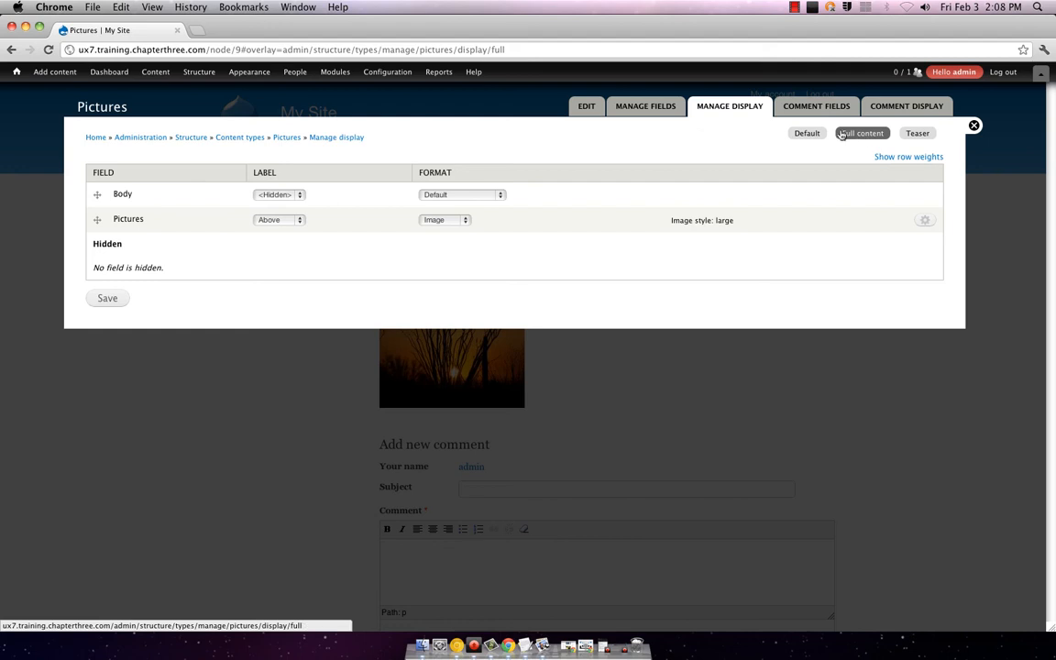
pyautogui.click(822, 133)
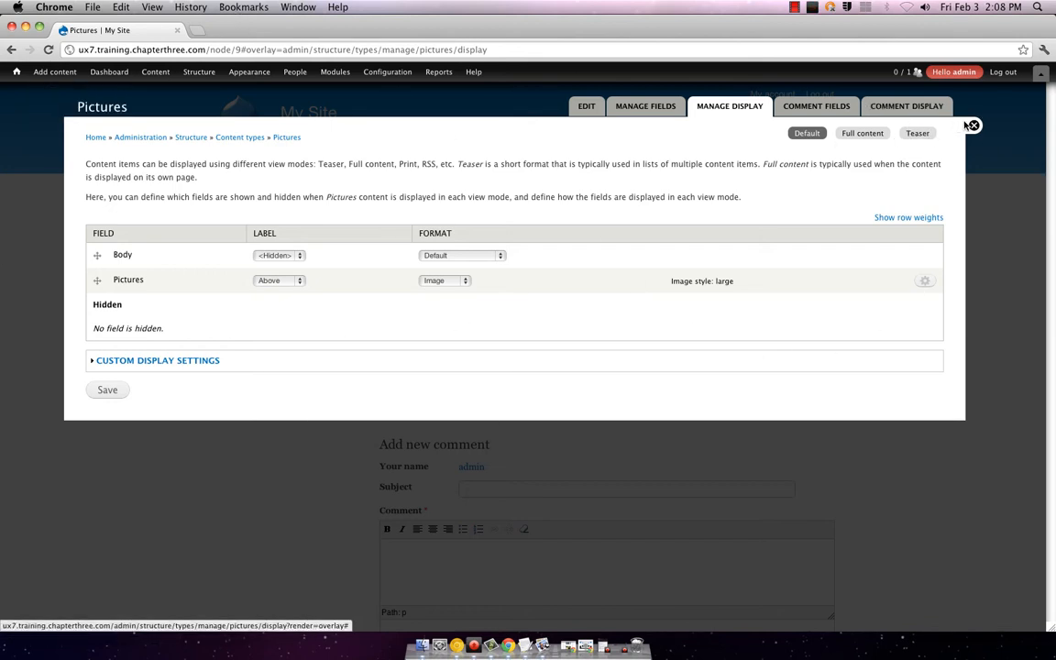
pyautogui.click(971, 125)
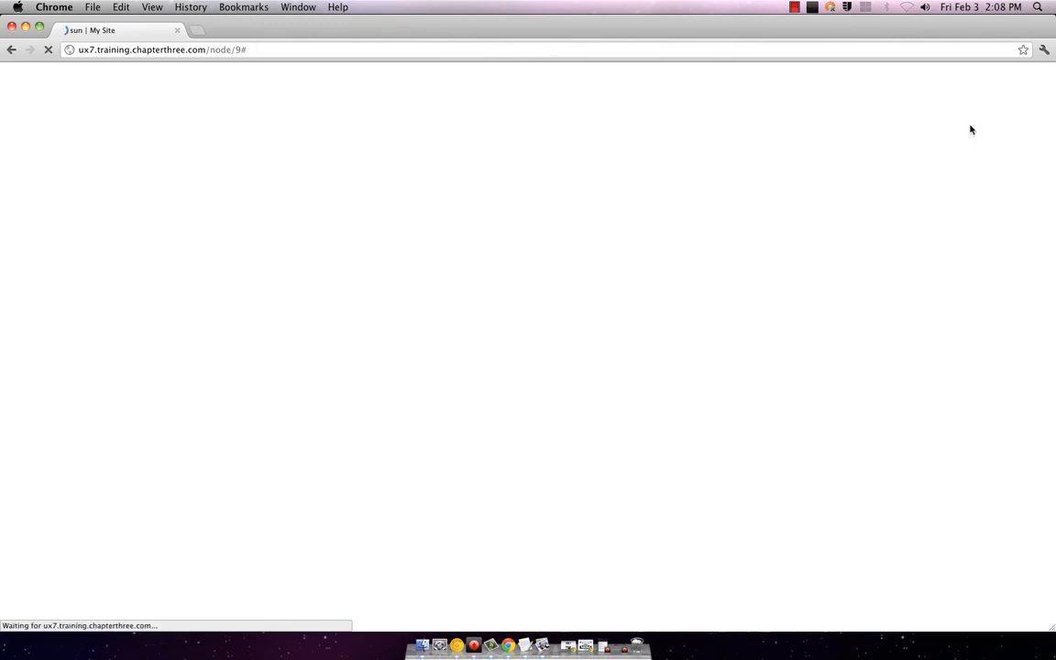
# Step: Browse the admin toolbar menus and go to the front page listing dog, bird, mtn and sun
pyautogui.scroll(-5, 671, 255)
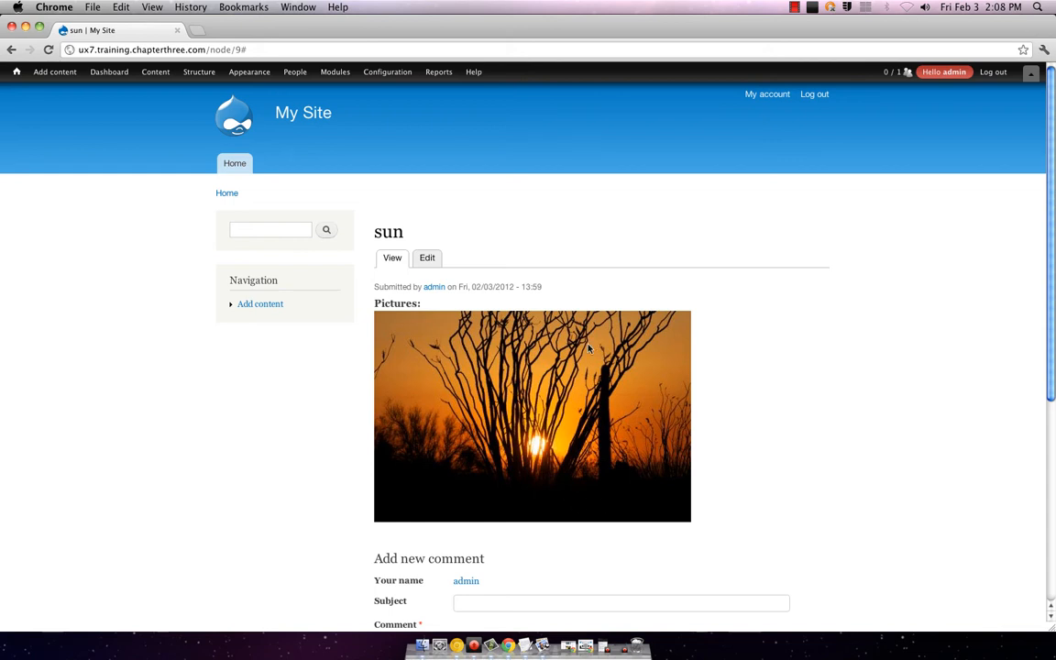
pyautogui.moveTo(188, 77)
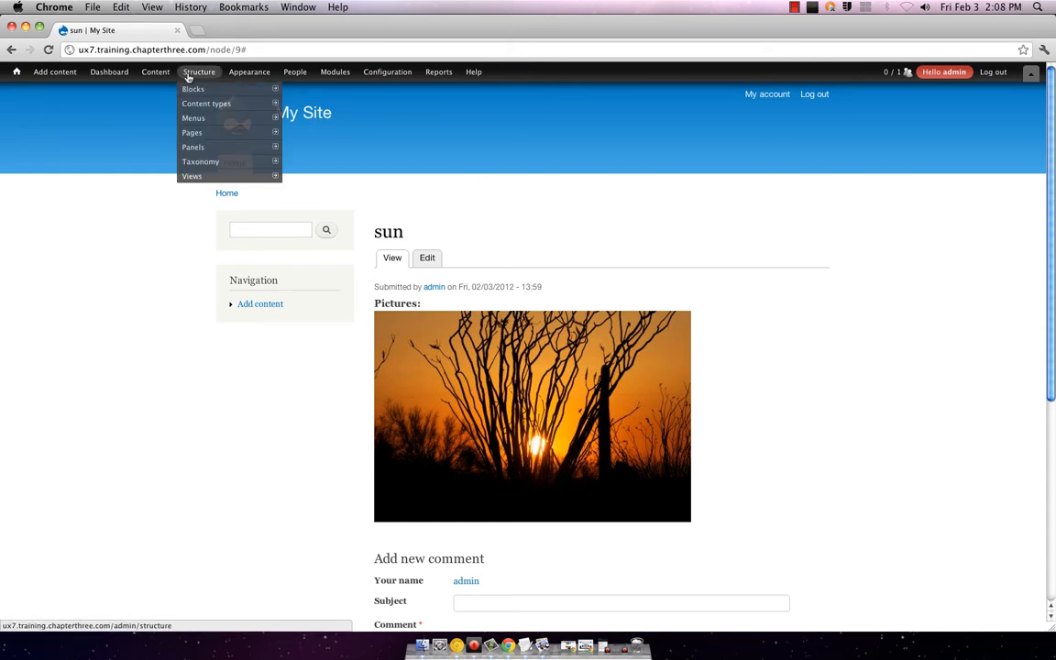
pyautogui.moveTo(194, 110)
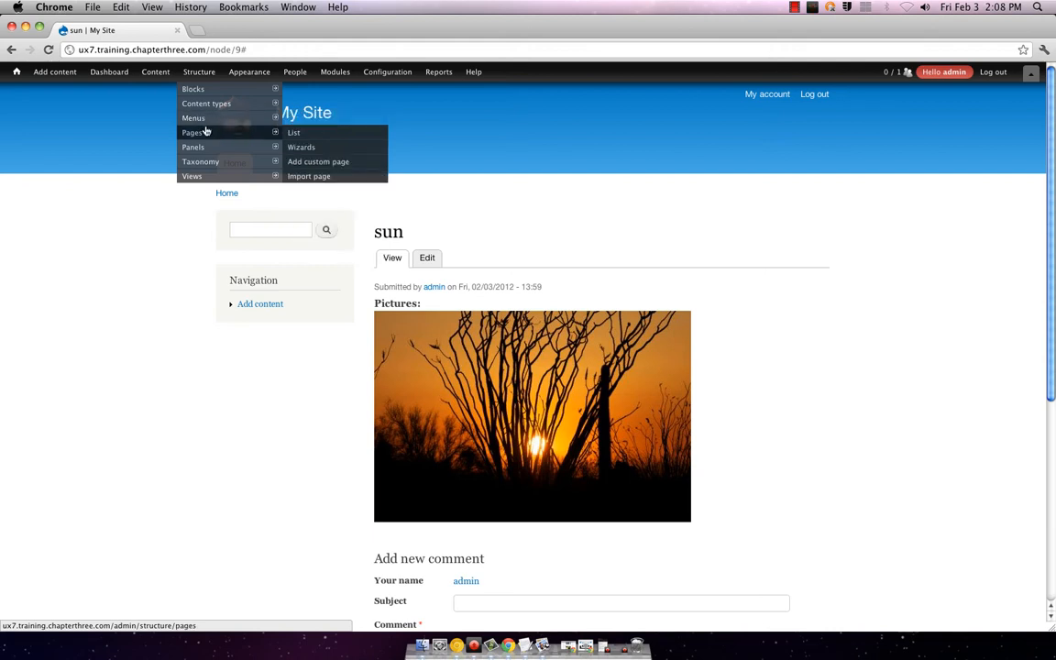
pyautogui.moveTo(222, 174)
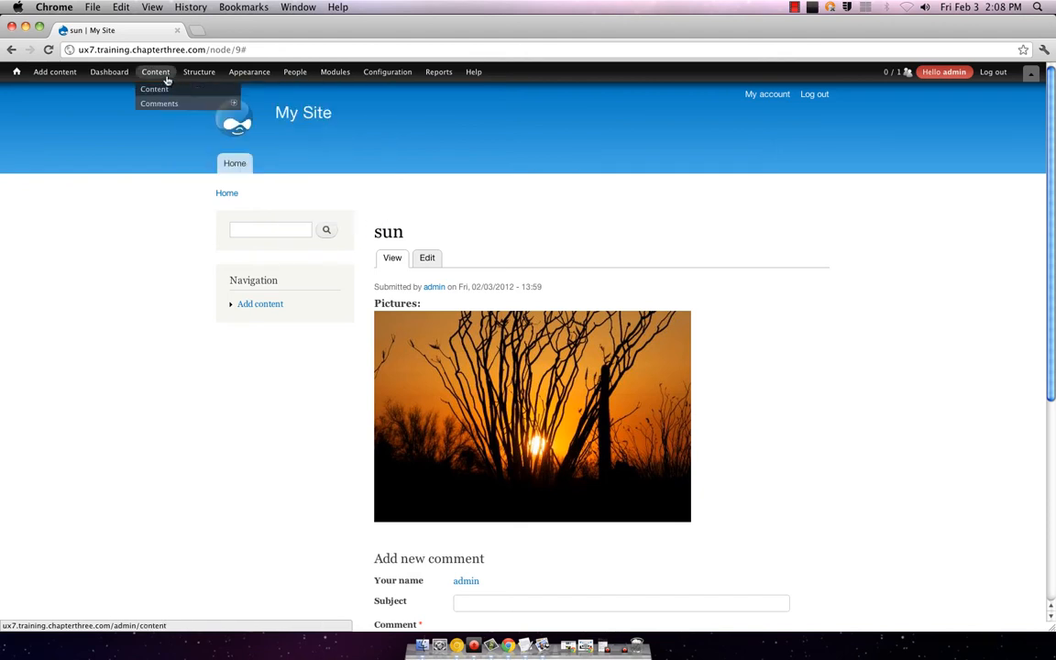
pyautogui.moveTo(105, 79)
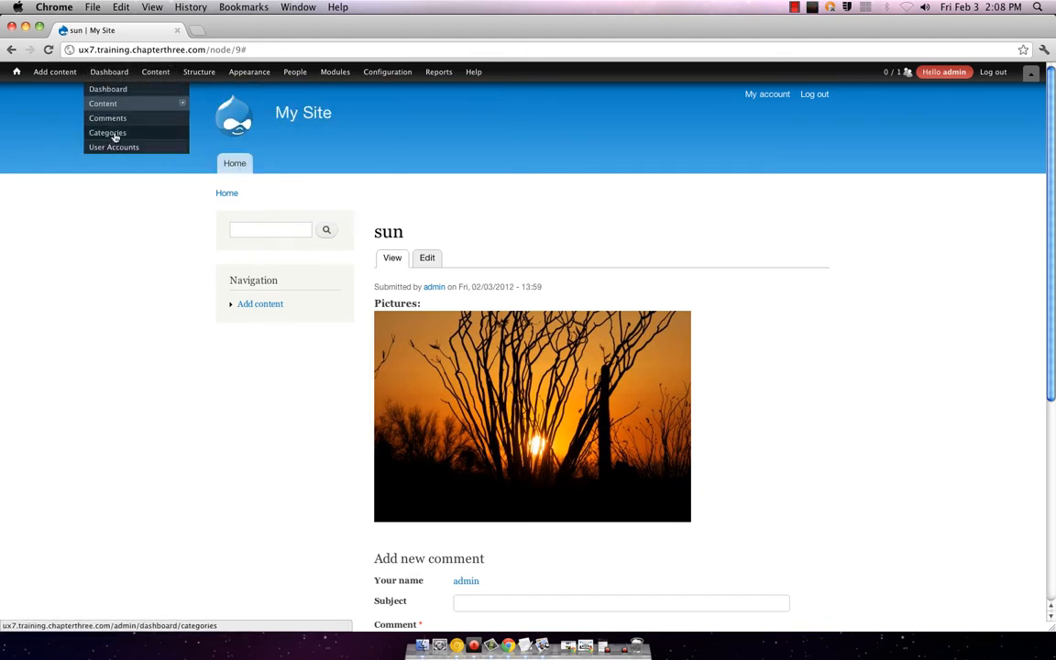
pyautogui.moveTo(247, 75)
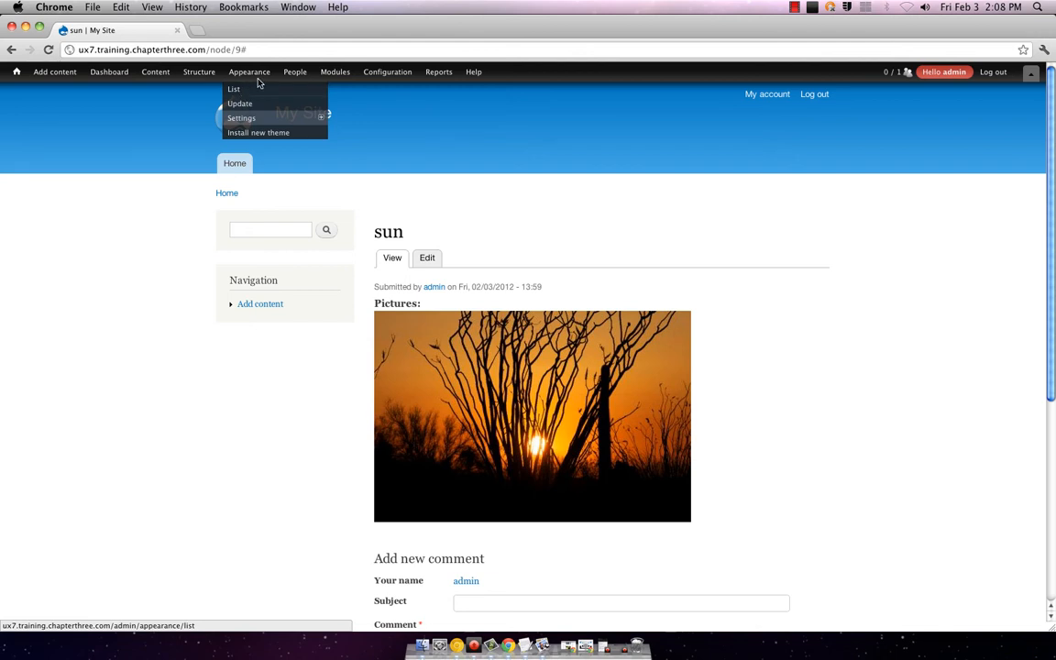
pyautogui.moveTo(336, 73)
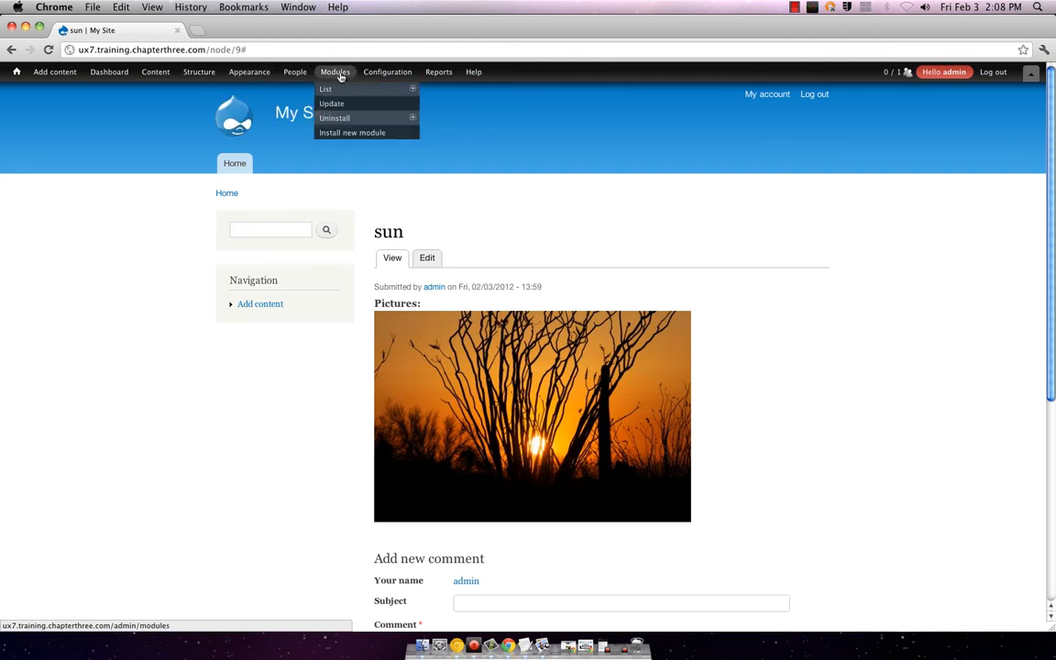
pyautogui.moveTo(439, 73)
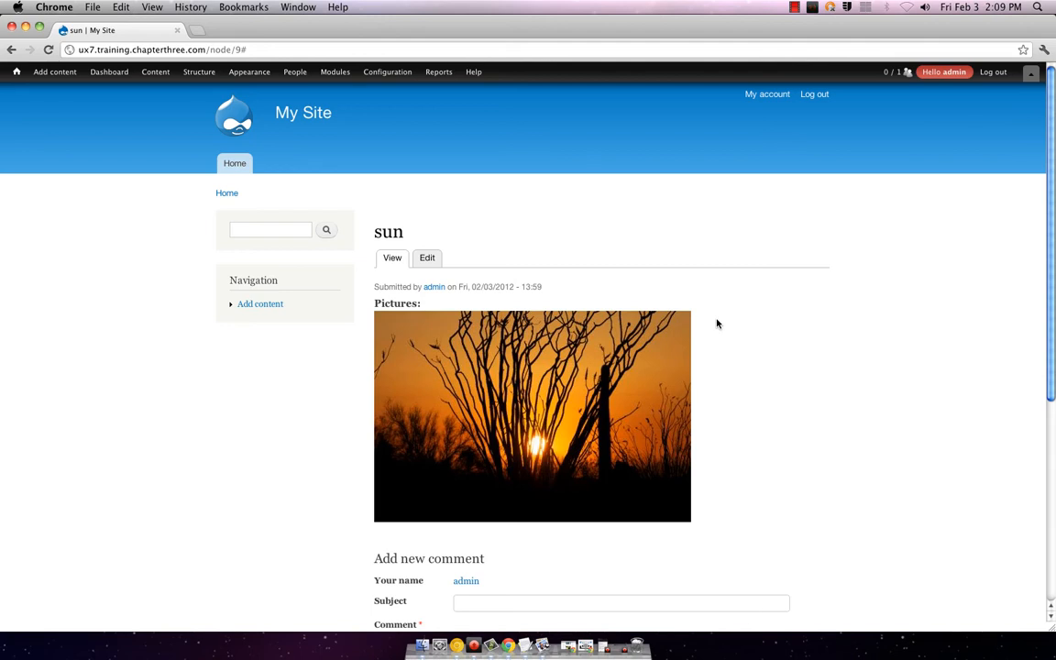
pyautogui.click(237, 164)
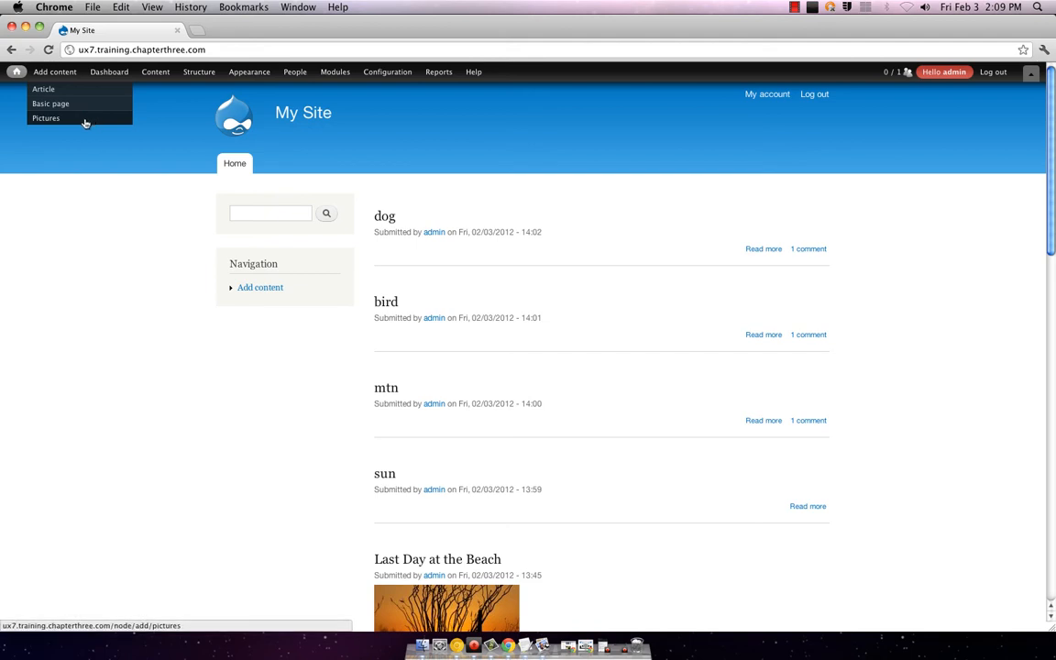
# Step: Browse the admin toolbar menus, briefly opening and closing the Content list
pyautogui.scroll(-5, 513, 413)
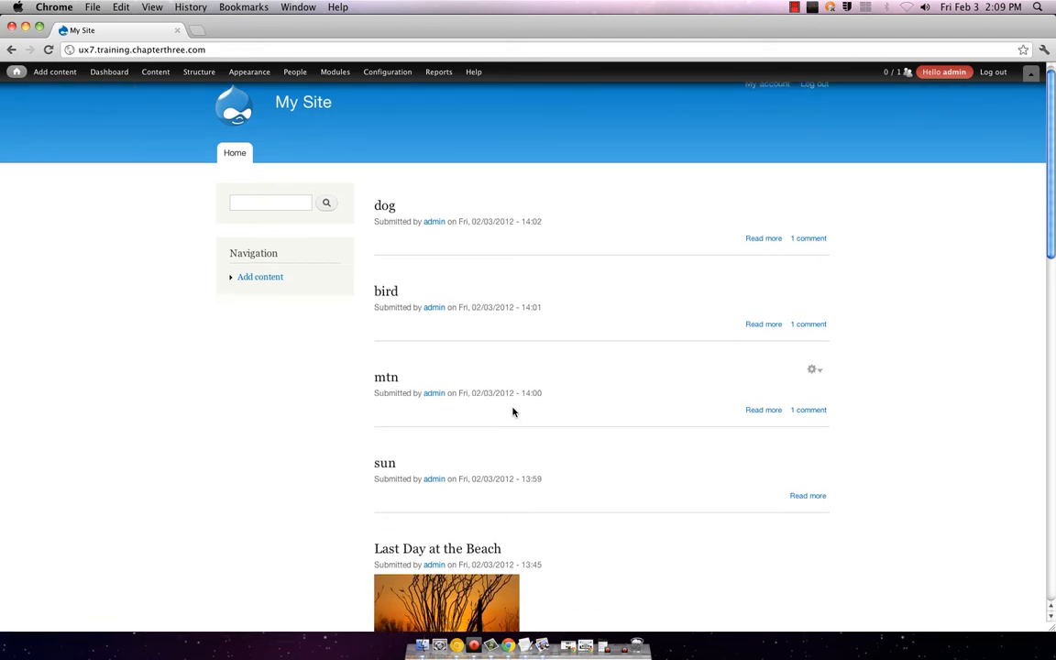
pyautogui.scroll(5, 456, 468)
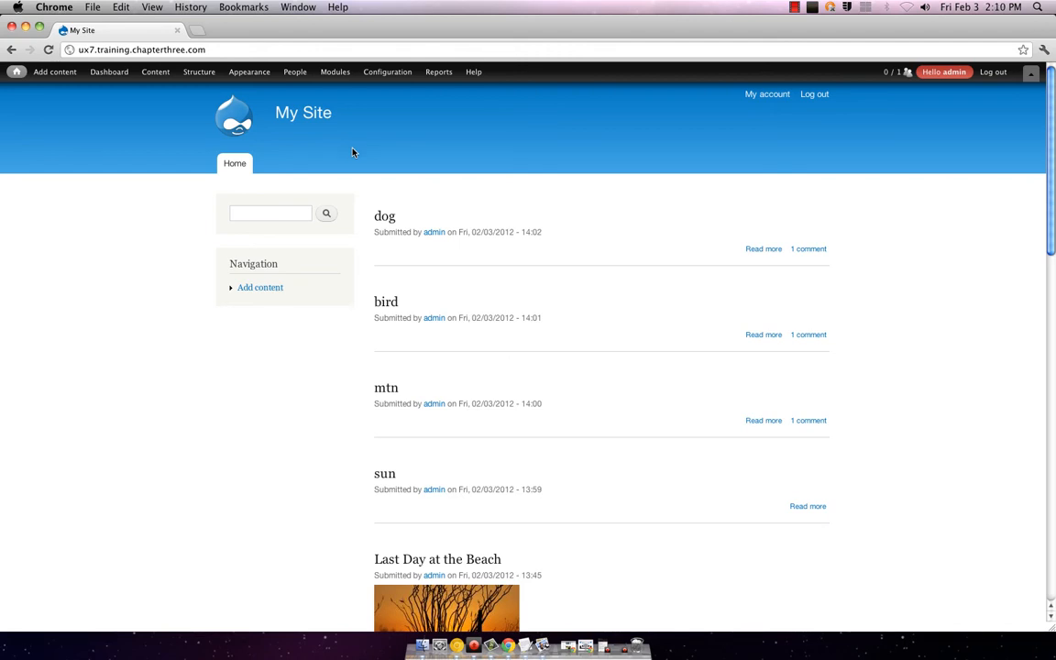
pyautogui.moveTo(10, 74)
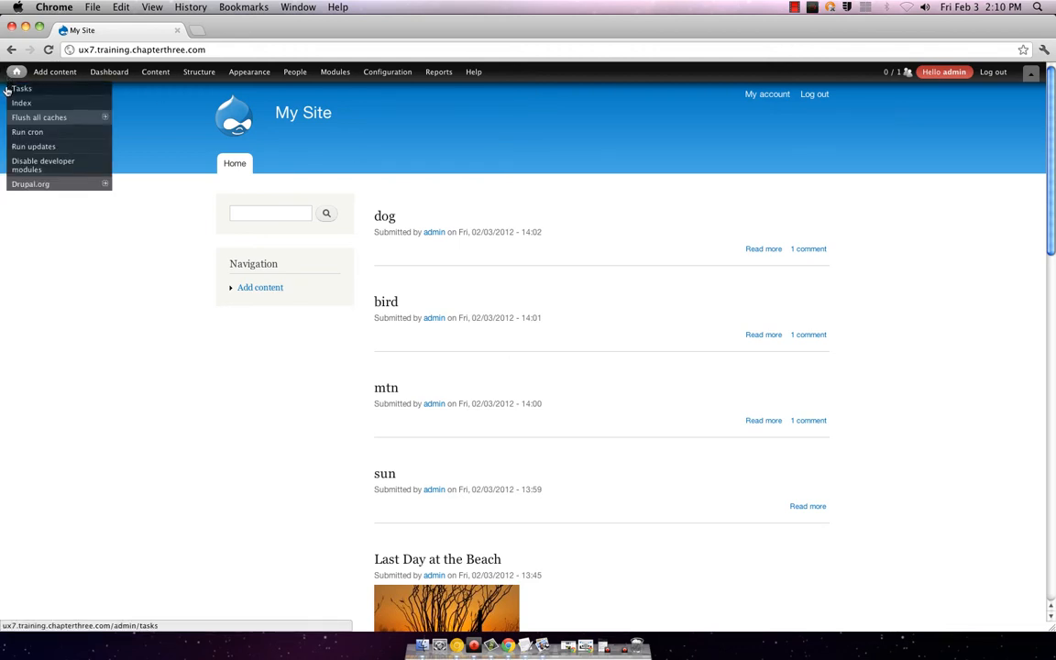
pyautogui.moveTo(106, 77)
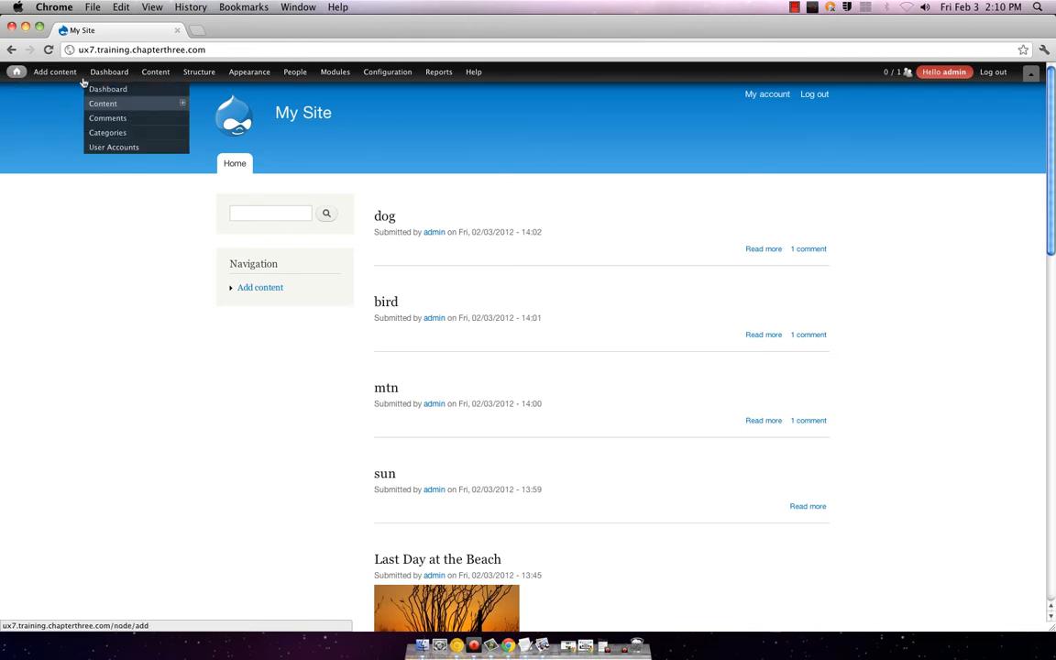
pyautogui.moveTo(126, 103)
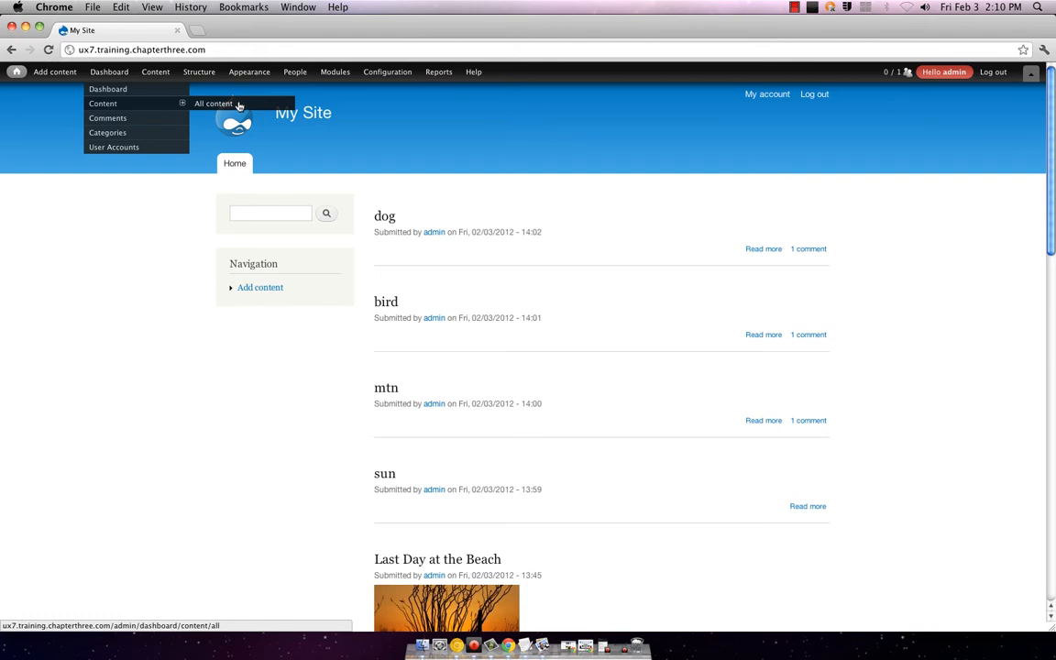
pyautogui.moveTo(157, 73)
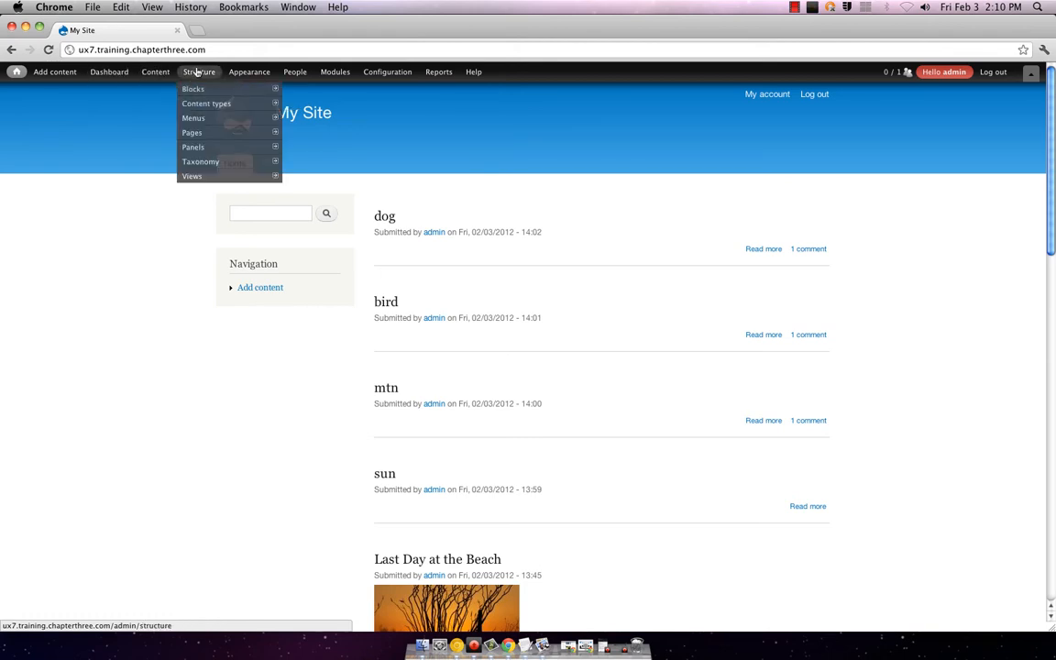
pyautogui.click(154, 88)
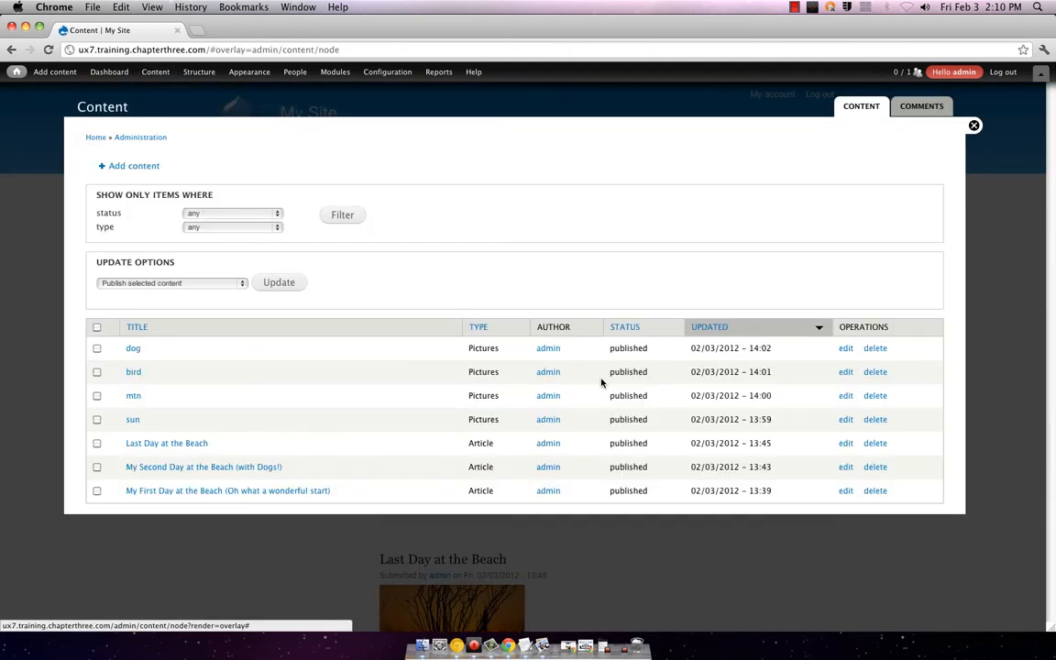
pyautogui.click(972, 124)
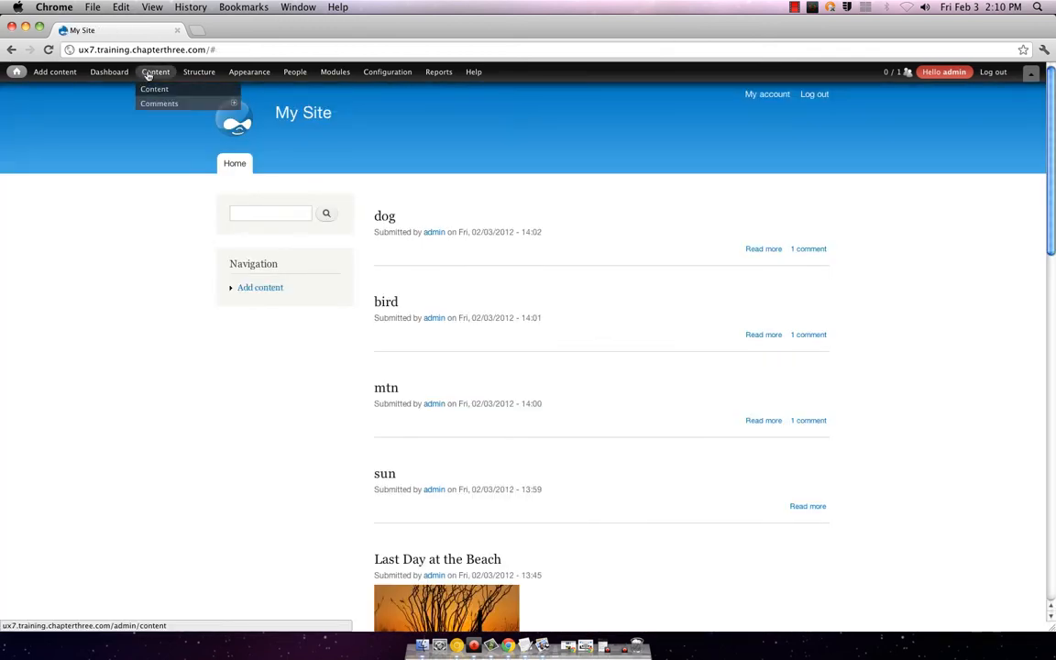
# Step: Reveal the Add style option under Configuration > Media > Image styles
pyautogui.moveTo(189, 78)
pyautogui.moveTo(394, 76)
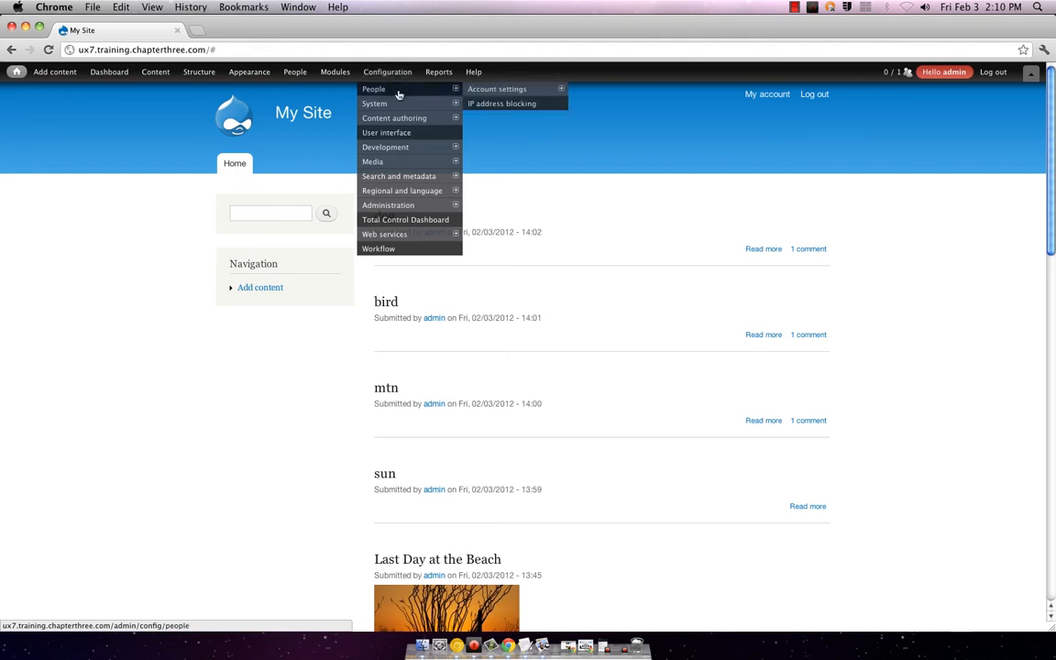
pyautogui.moveTo(399, 159)
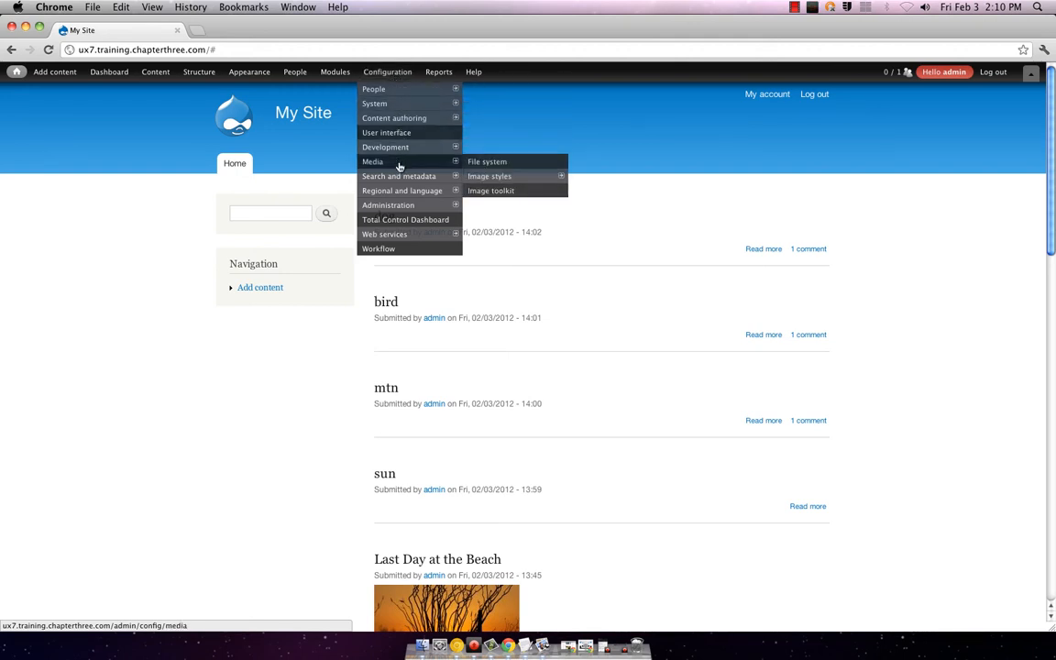
pyautogui.moveTo(513, 176)
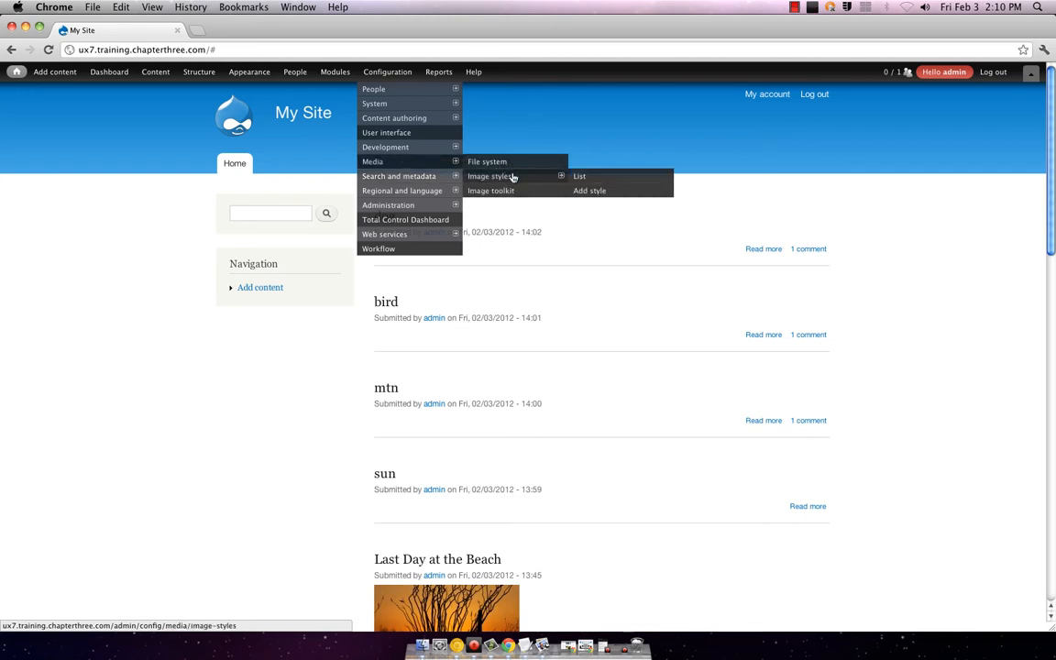
# Step: Try adding an image style named 'the right size!', which is rejected, and clear the name
pyautogui.click(618, 198)
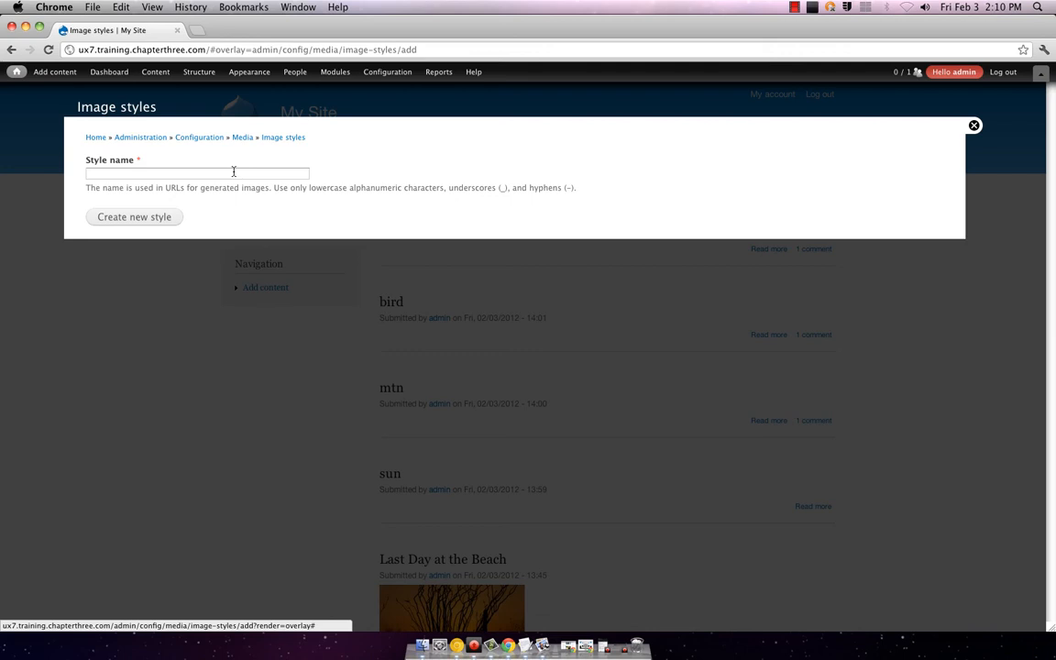
pyautogui.click(234, 171)
pyautogui.write('the r')
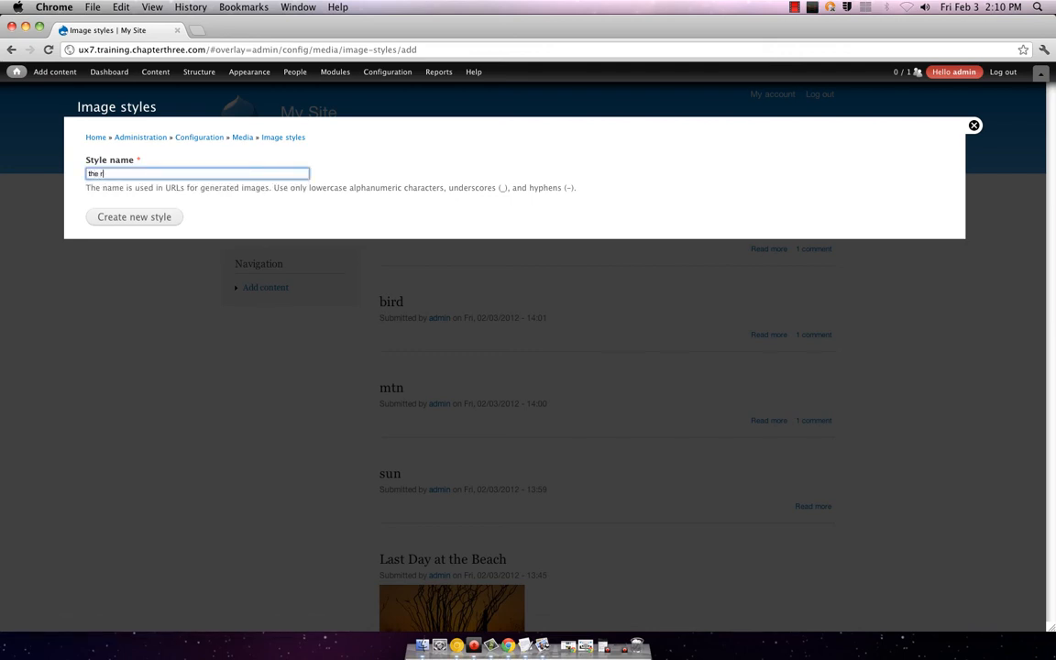
pyautogui.write('ight size!')
pyautogui.press('Return')
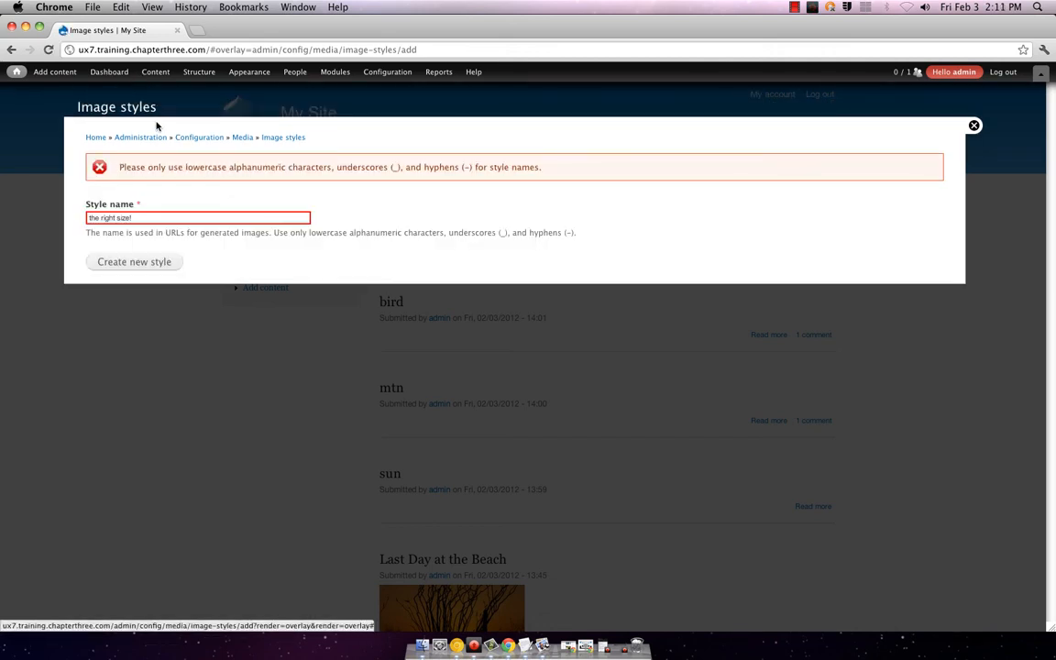
pyautogui.tripleClick(144, 218)
pyautogui.press('BackSpace')
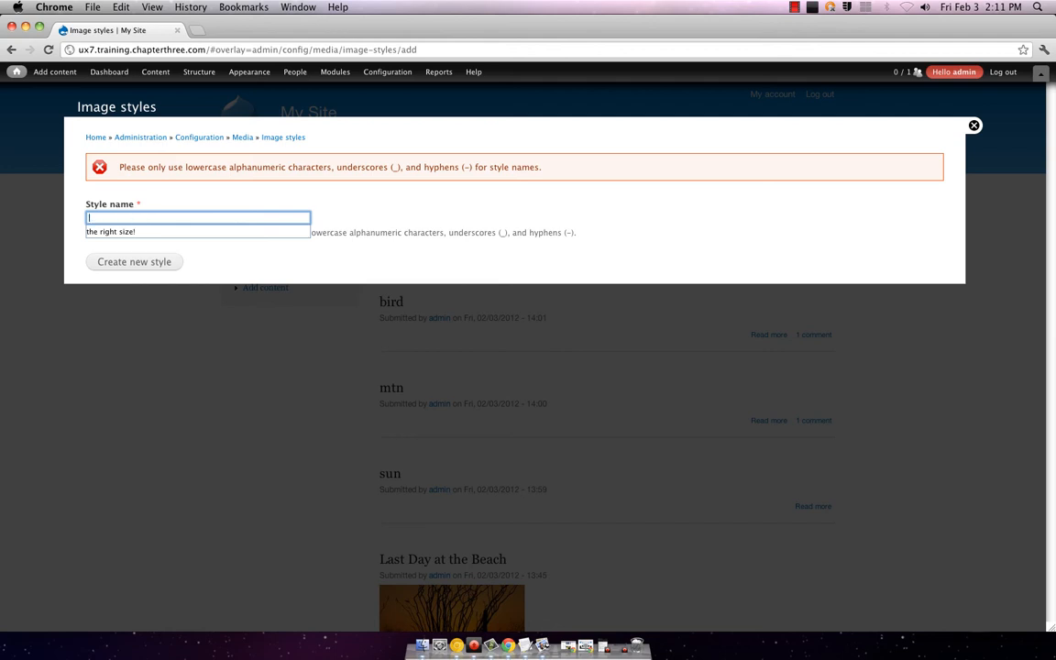
pyautogui.press('Escape')
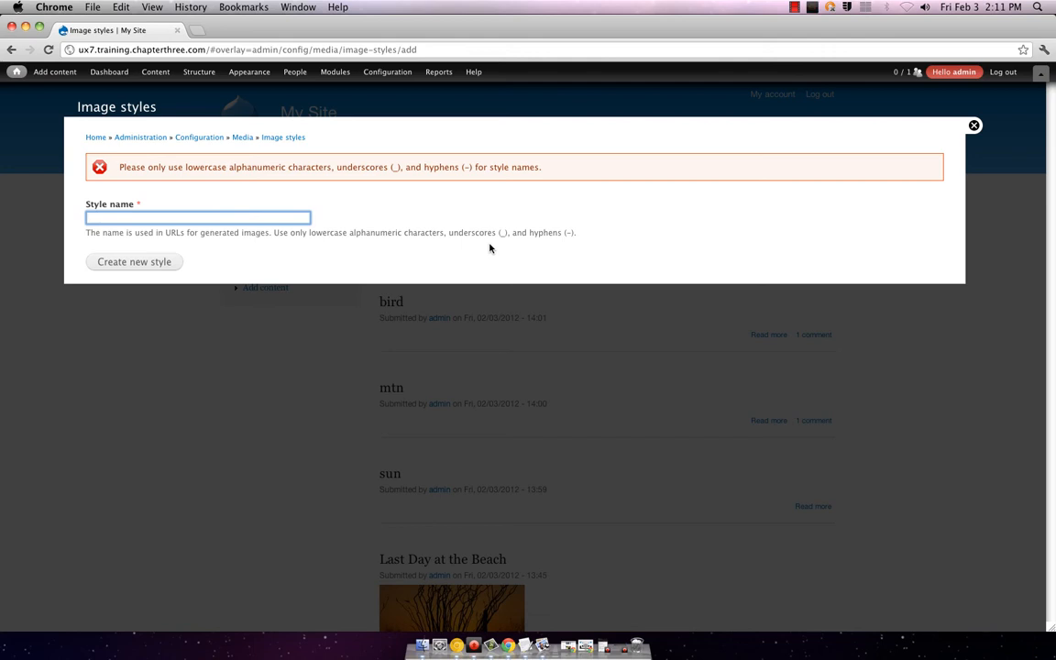
# Step: Retry with 'the right size', then create the style under the valid name 'size'
pyautogui.write('the ')
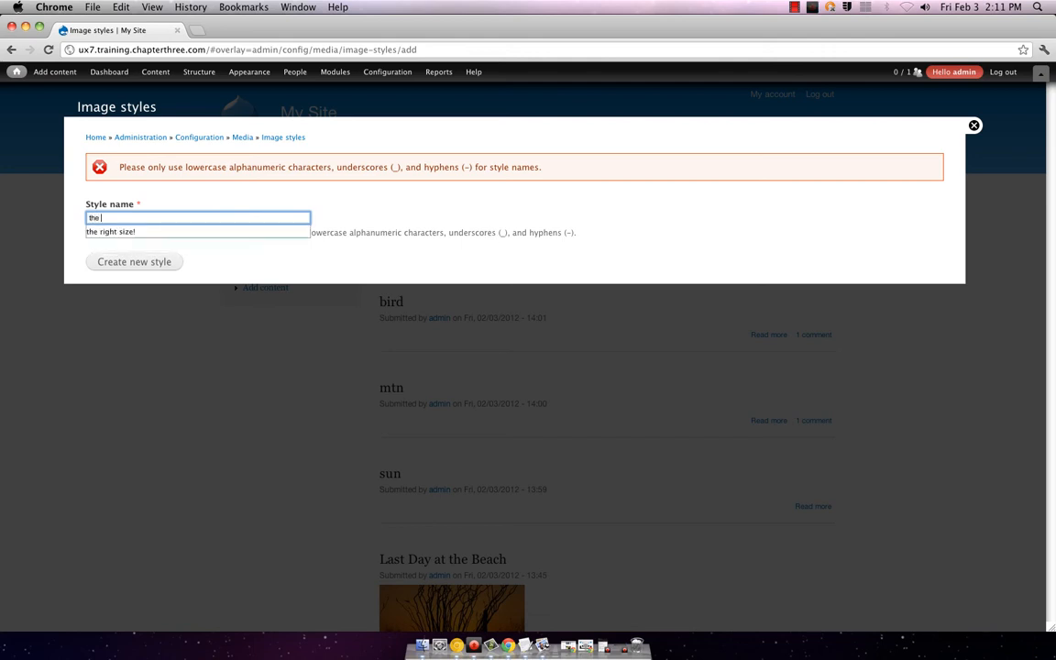
pyautogui.write('right size')
pyautogui.press('Return')
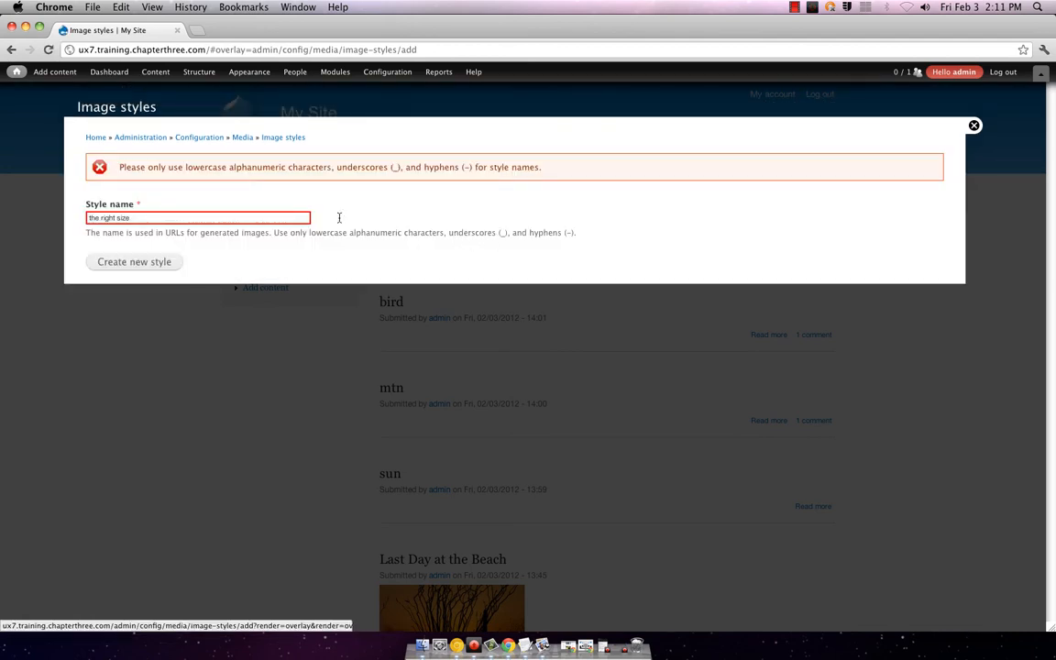
pyautogui.moveTo(88, 217); pyautogui.dragTo(247, 219)
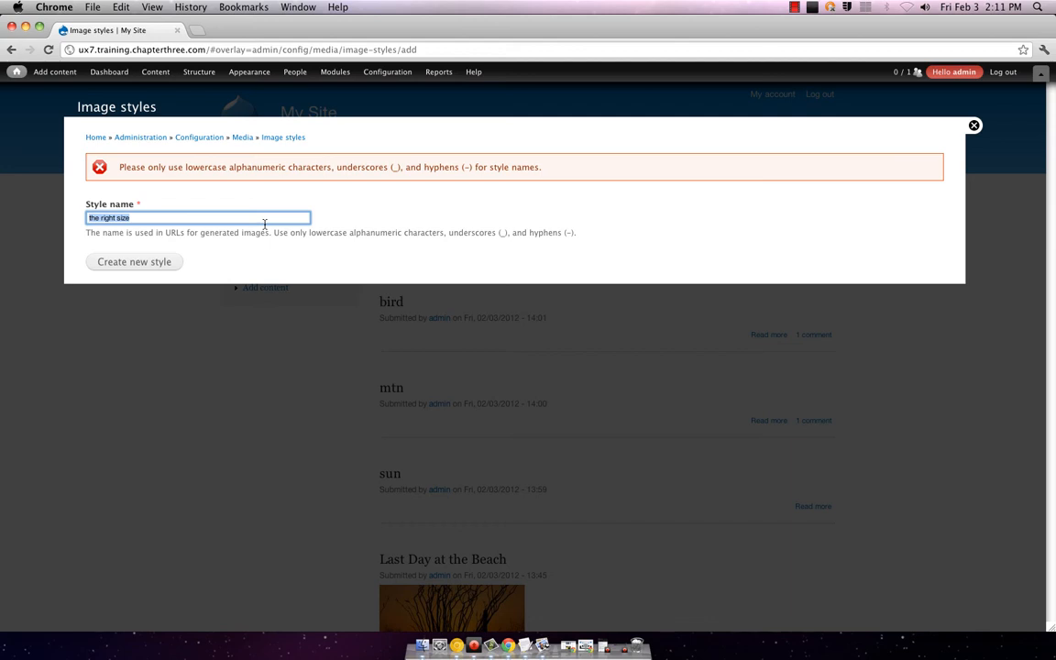
pyautogui.write('size')
pyautogui.press('Return')
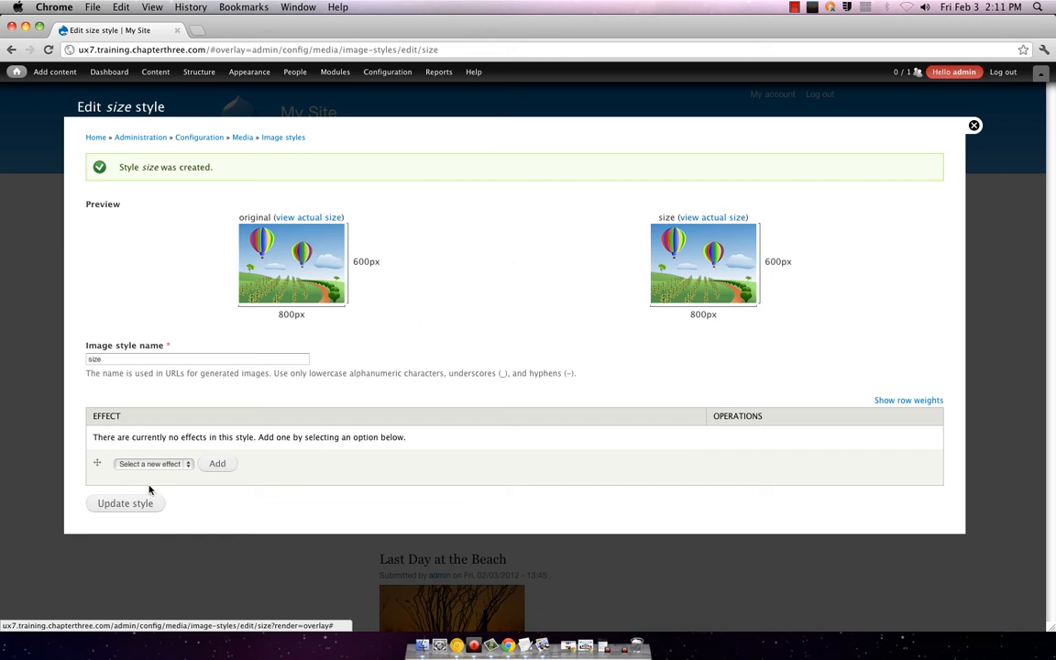
# Step: Add a 600×600 Resize effect to the size image style and save it
pyautogui.click(169, 472)
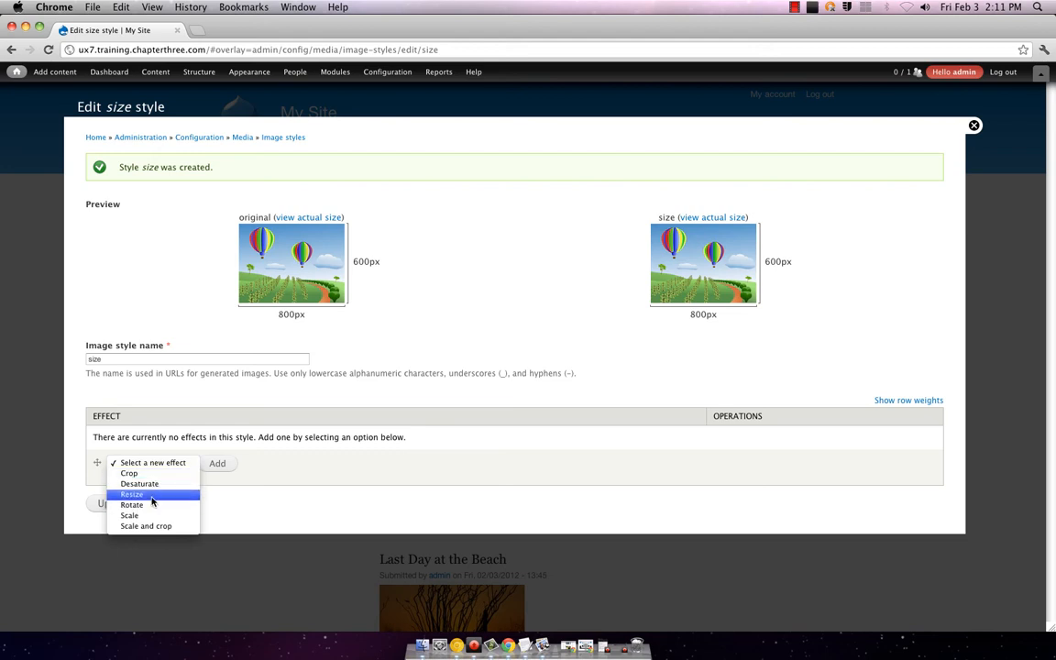
pyautogui.click(152, 494)
pyautogui.click(217, 463)
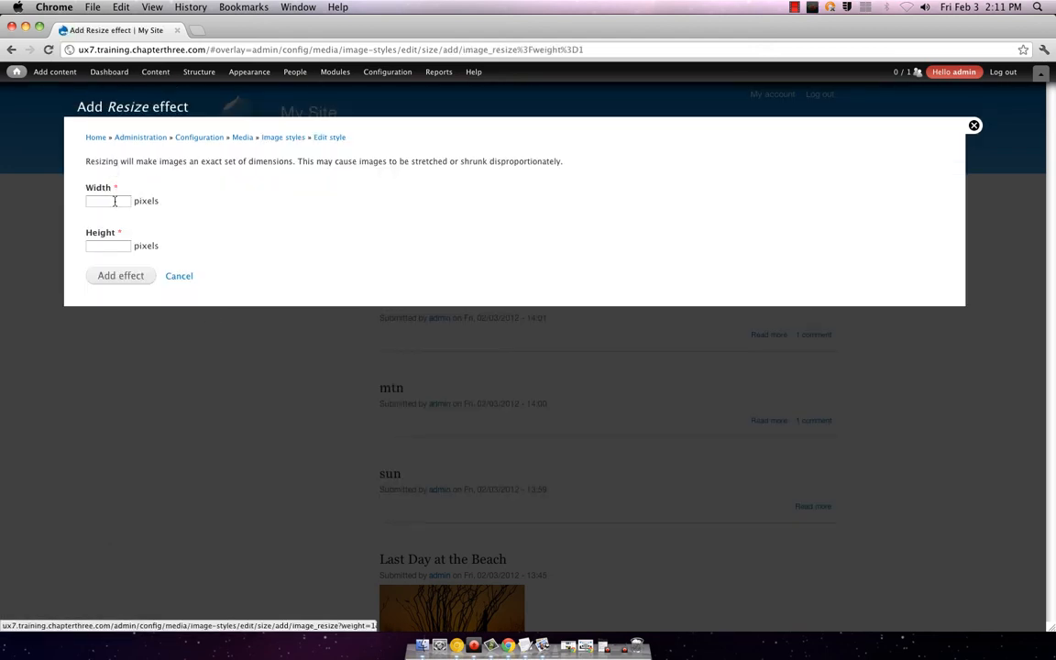
pyautogui.click(115, 201)
pyautogui.write('600')
pyautogui.press('Tab')
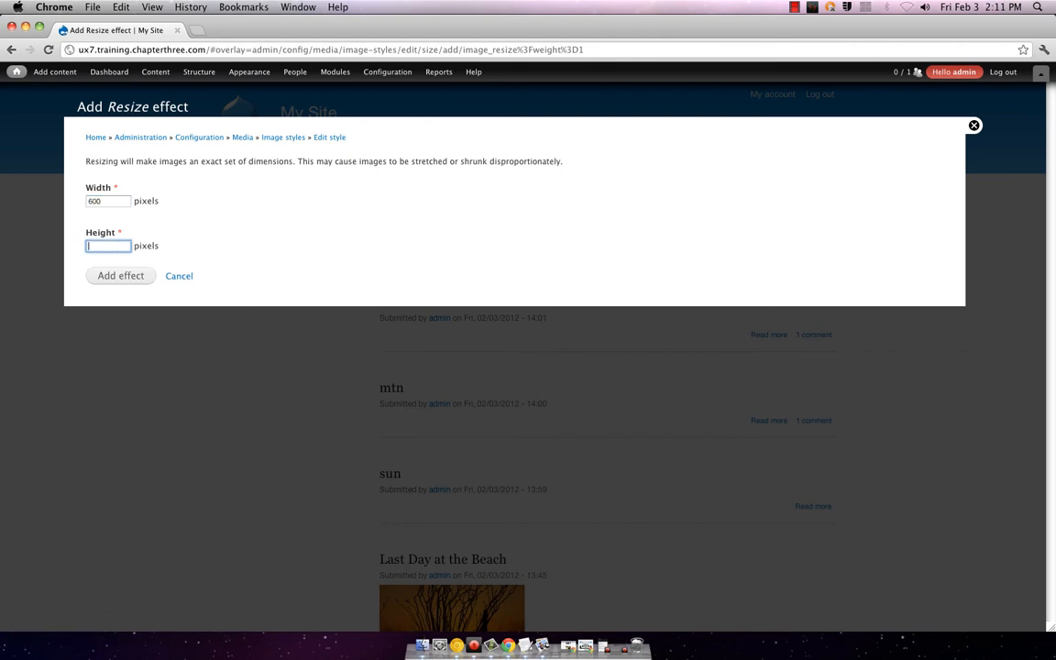
pyautogui.write('600')
pyautogui.press('Return')
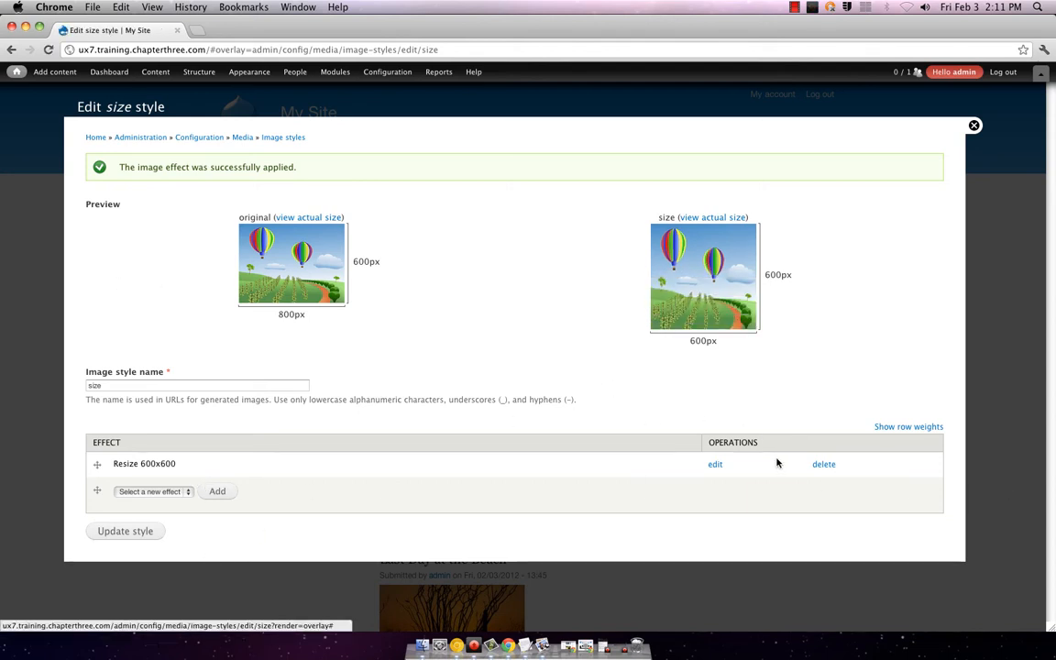
pyautogui.click(135, 533)
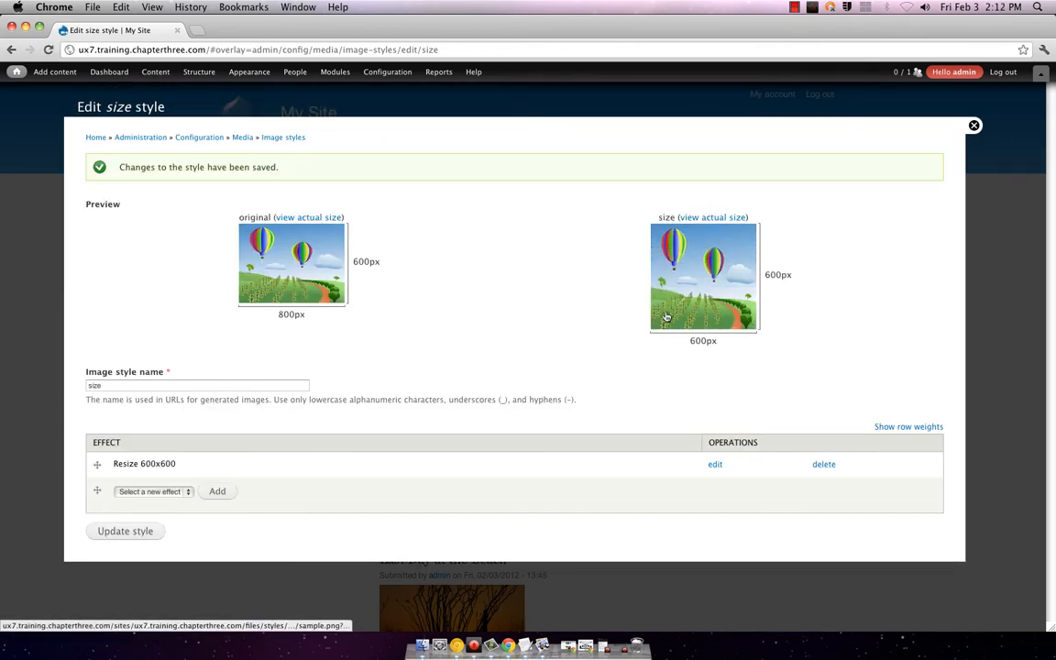
pyautogui.click(973, 127)
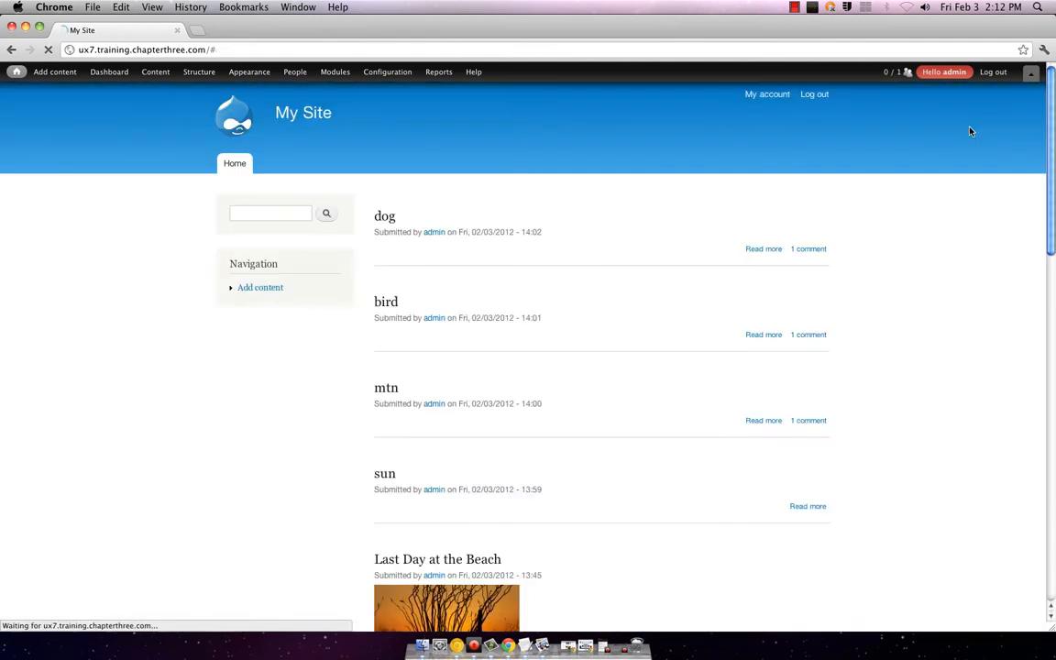
# Step: Open the dog post and its edit form, glance at the Content list, then return to the dog page
pyautogui.moveTo(379, 208)
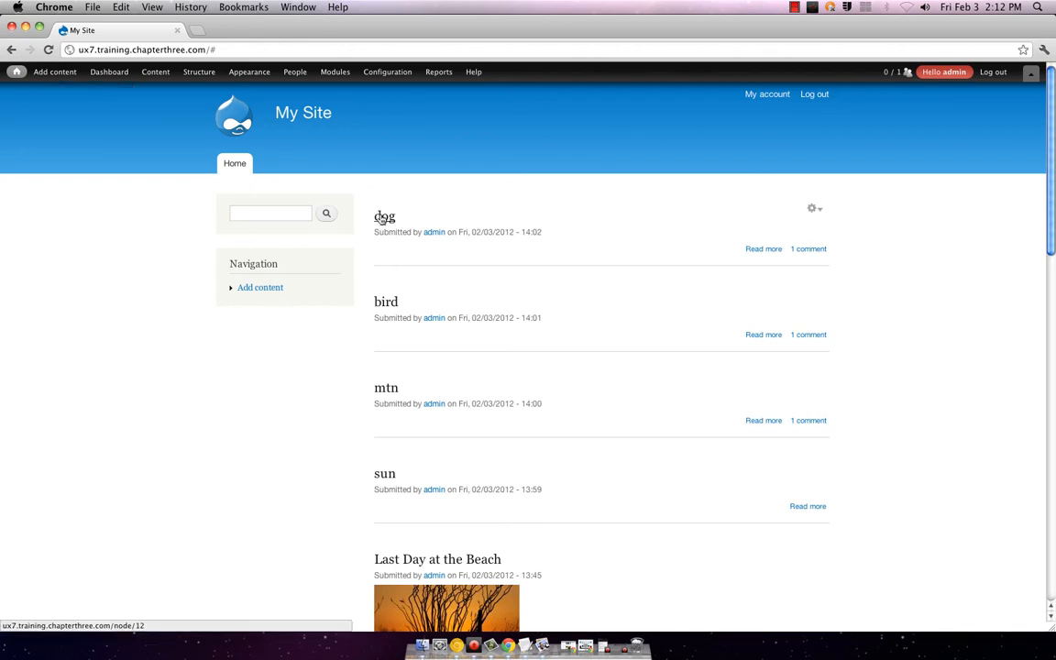
pyautogui.click(383, 217)
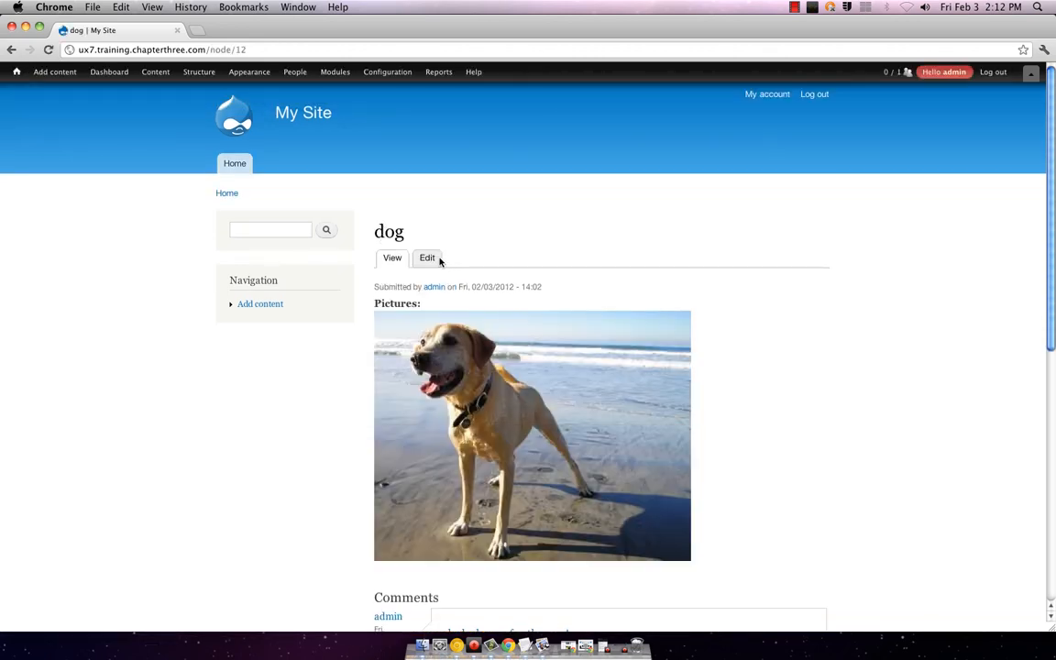
pyautogui.click(434, 260)
pyautogui.scroll(-5, 322, 337)
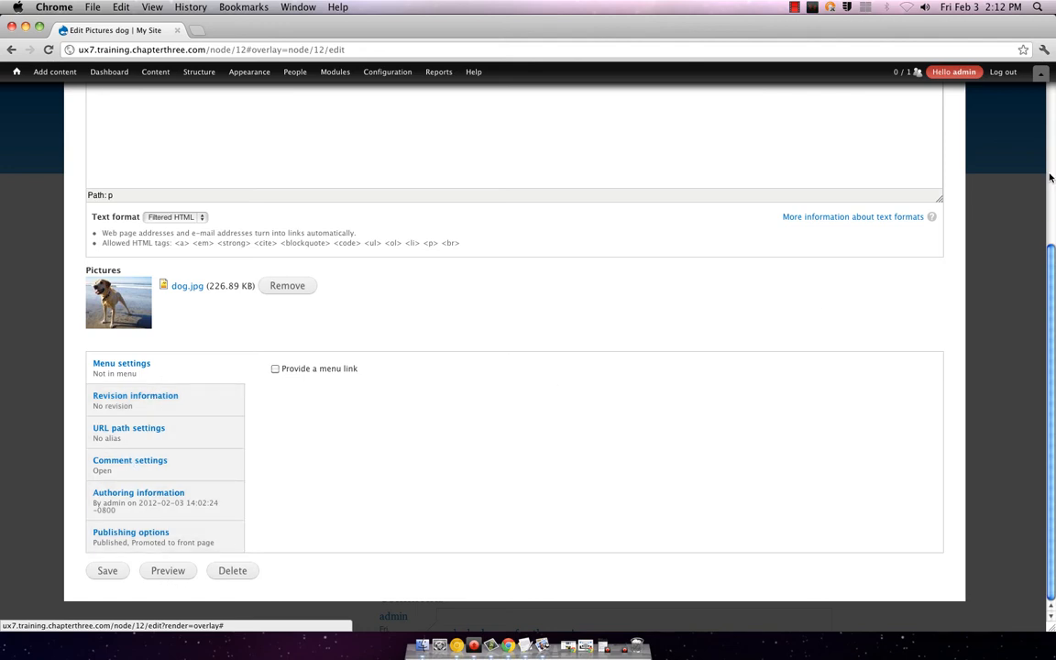
pyautogui.scroll(5, 996, 96)
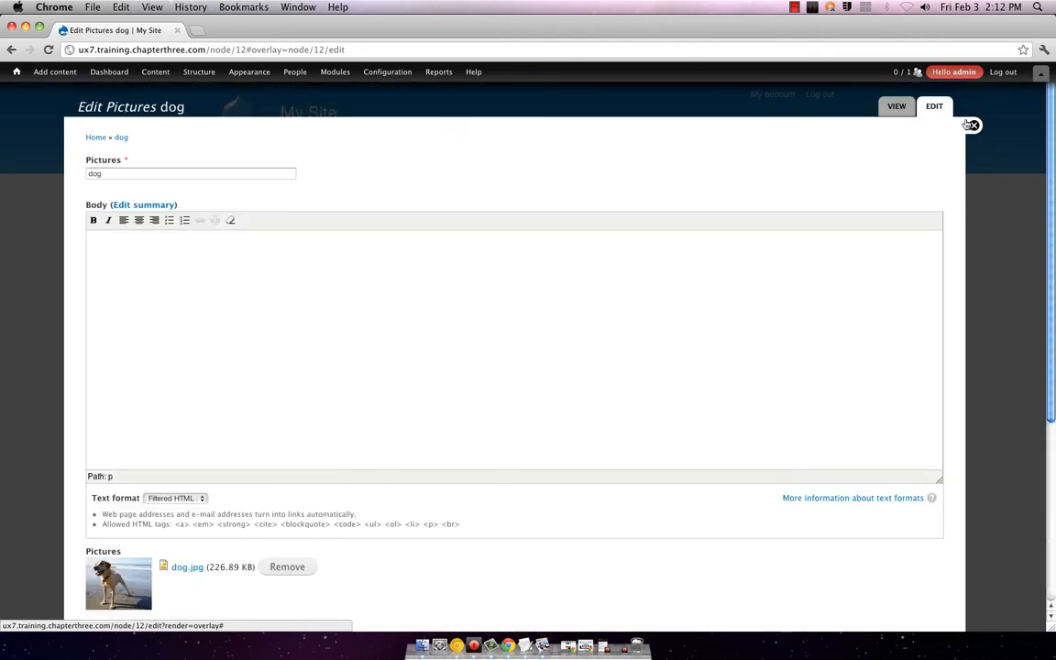
pyautogui.click(974, 127)
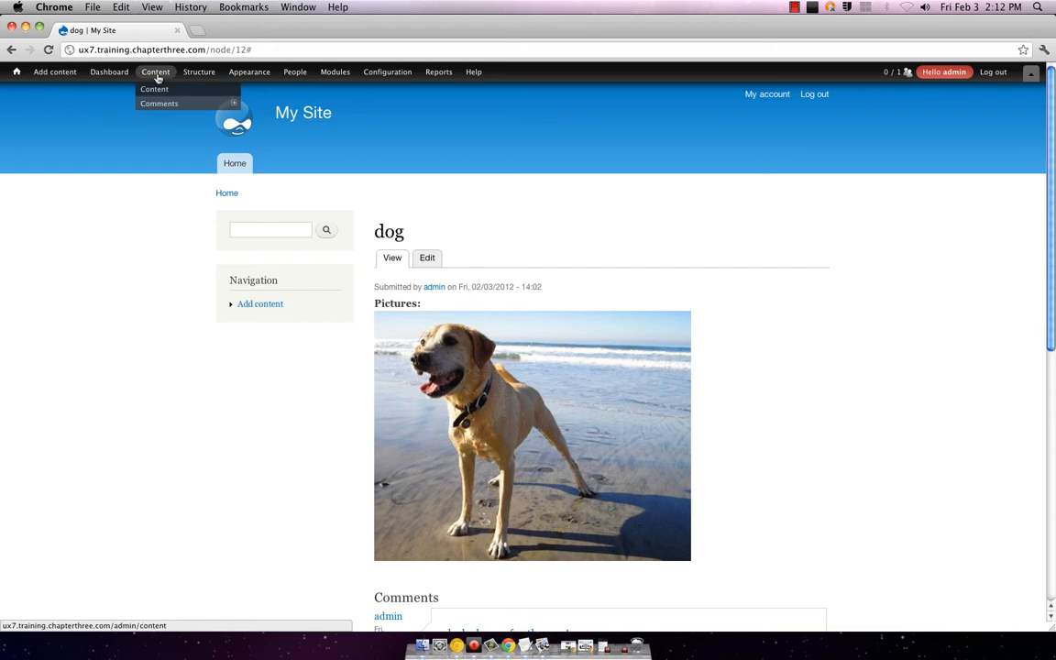
pyautogui.click(158, 89)
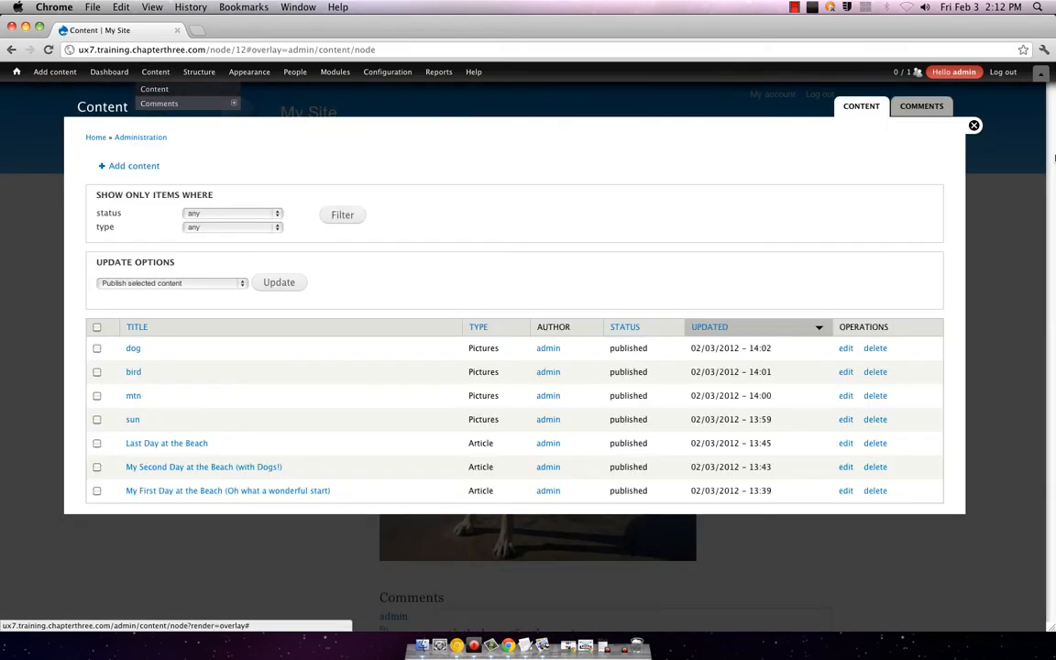
pyautogui.click(974, 125)
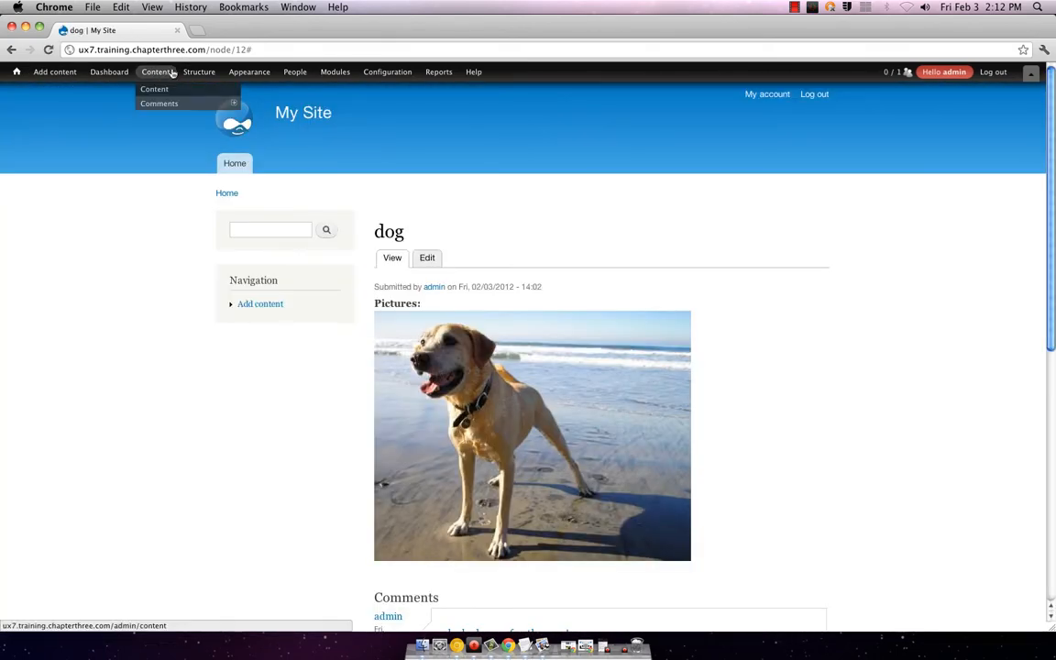
pyautogui.moveTo(186, 73)
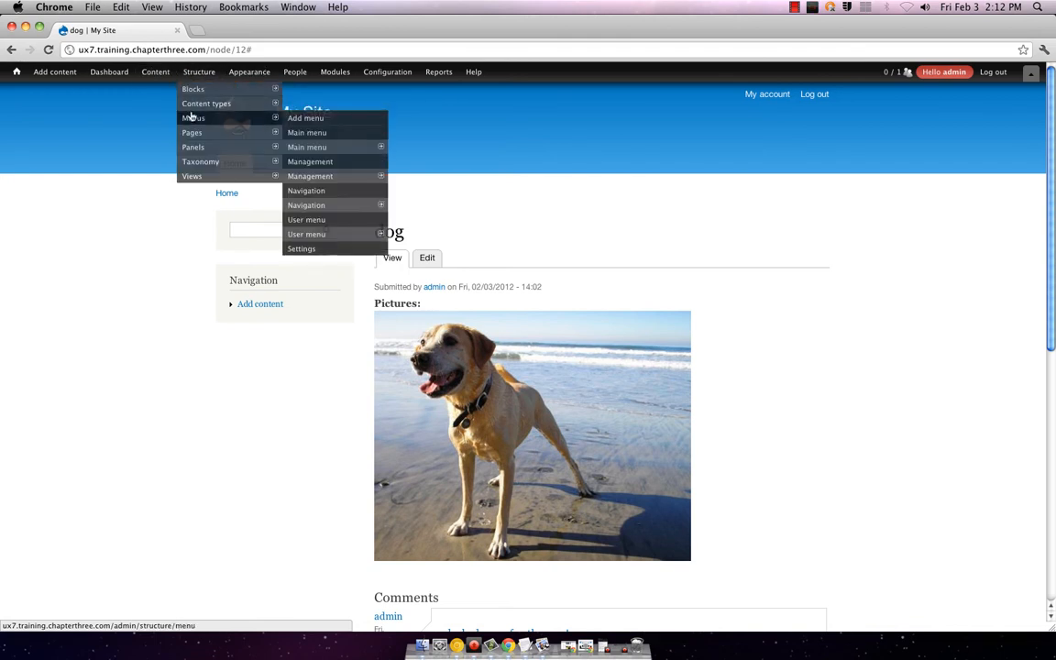
# Step: Open Manage Display for Pictures, keeping the Pictures field format as Image
pyautogui.moveTo(238, 117)
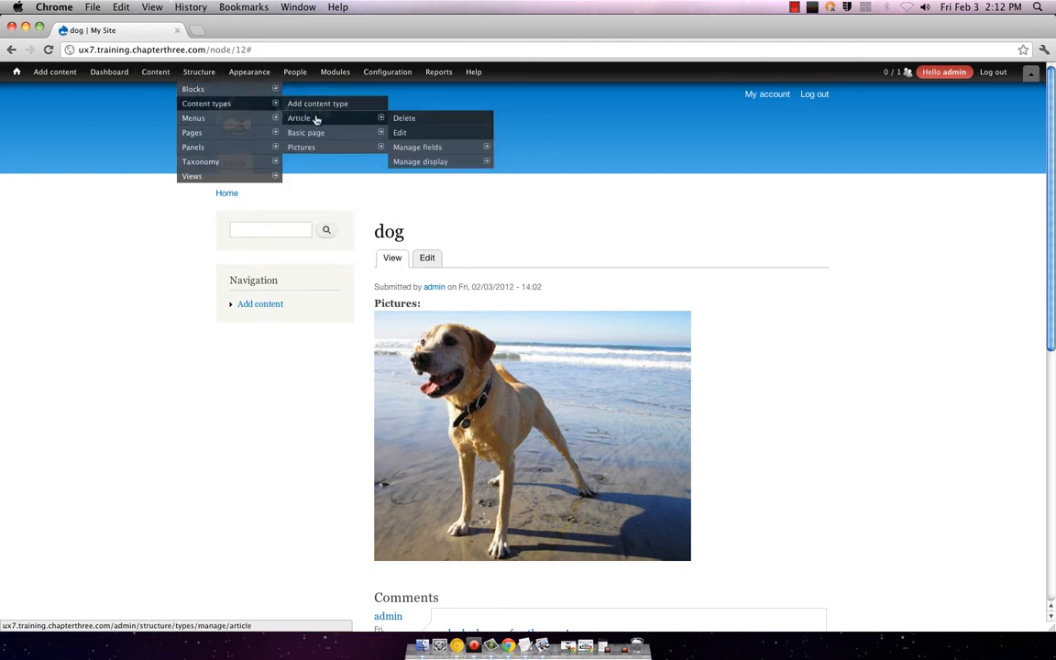
pyautogui.moveTo(313, 146)
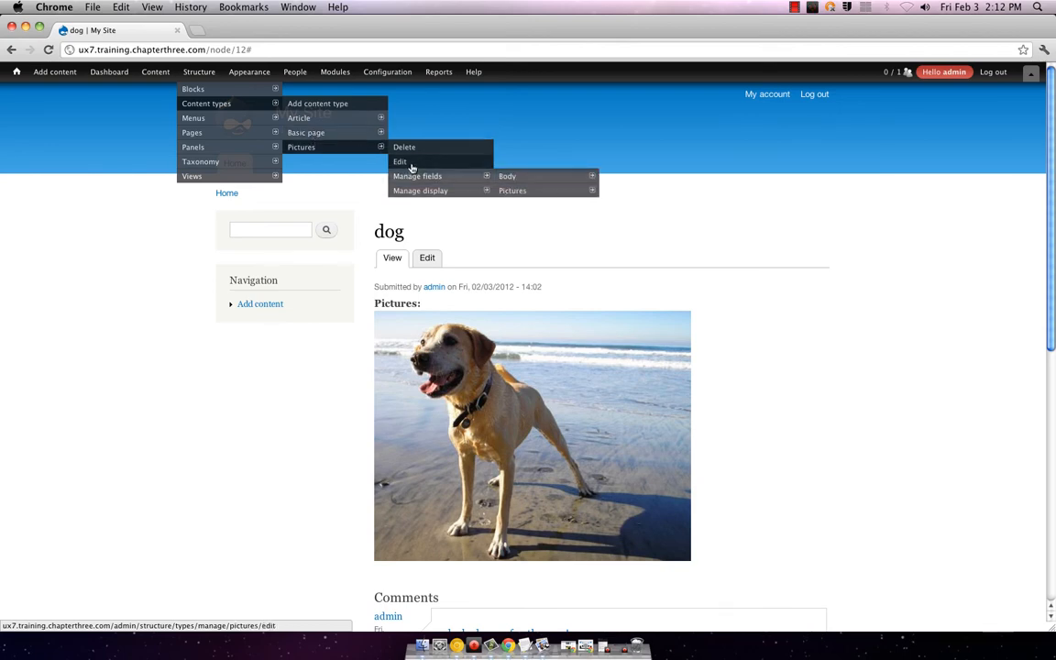
pyautogui.click(398, 162)
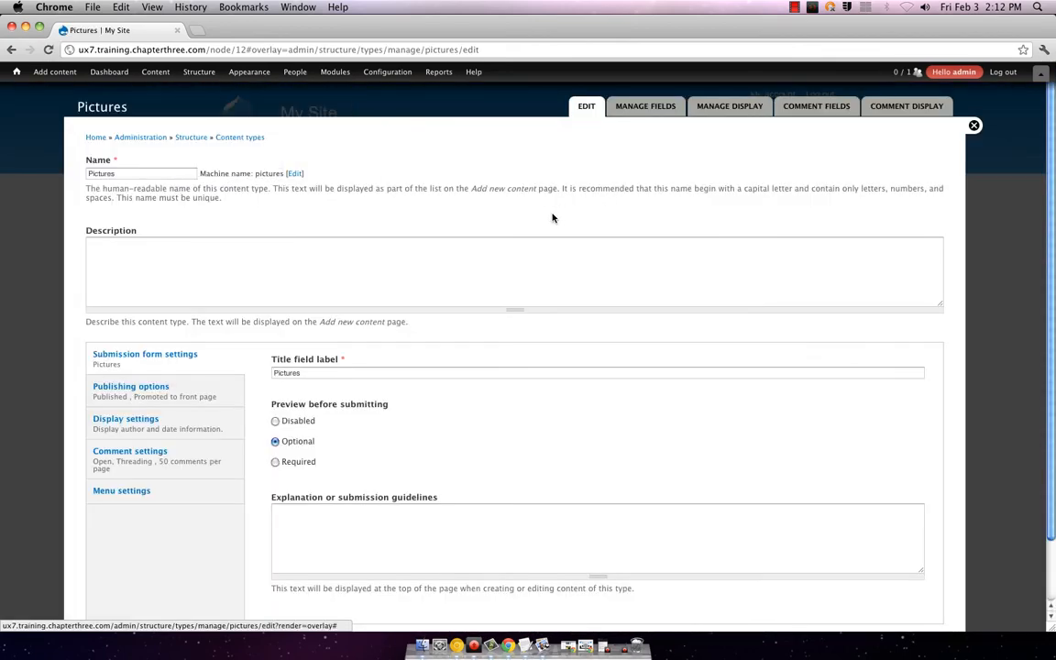
pyautogui.scroll(-2, 522, 296)
pyautogui.scroll(2, 520, 295)
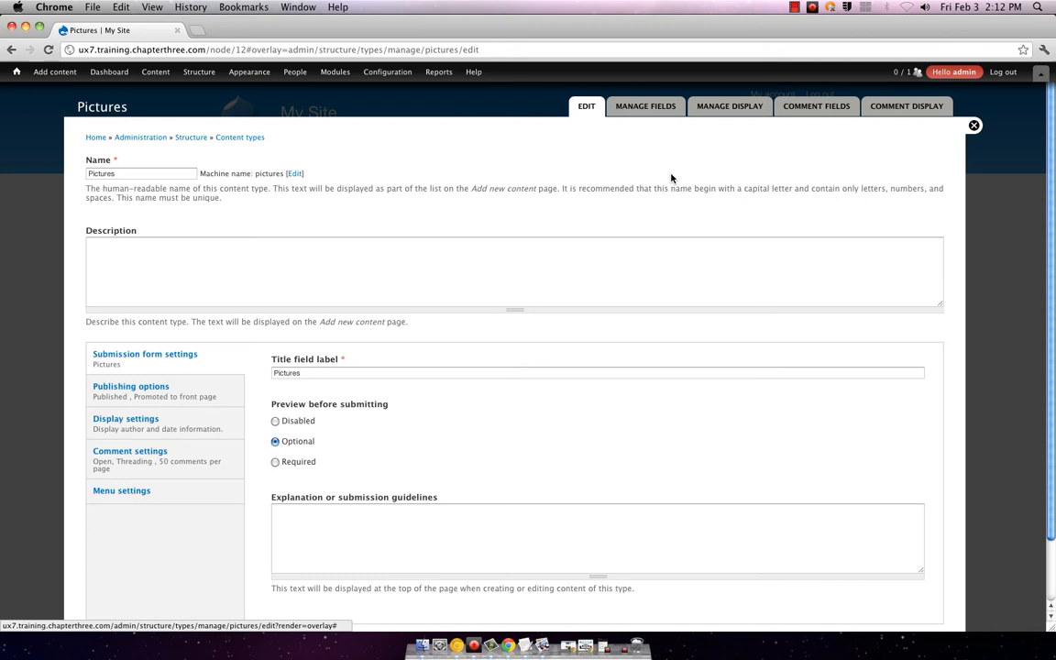
pyautogui.click(726, 106)
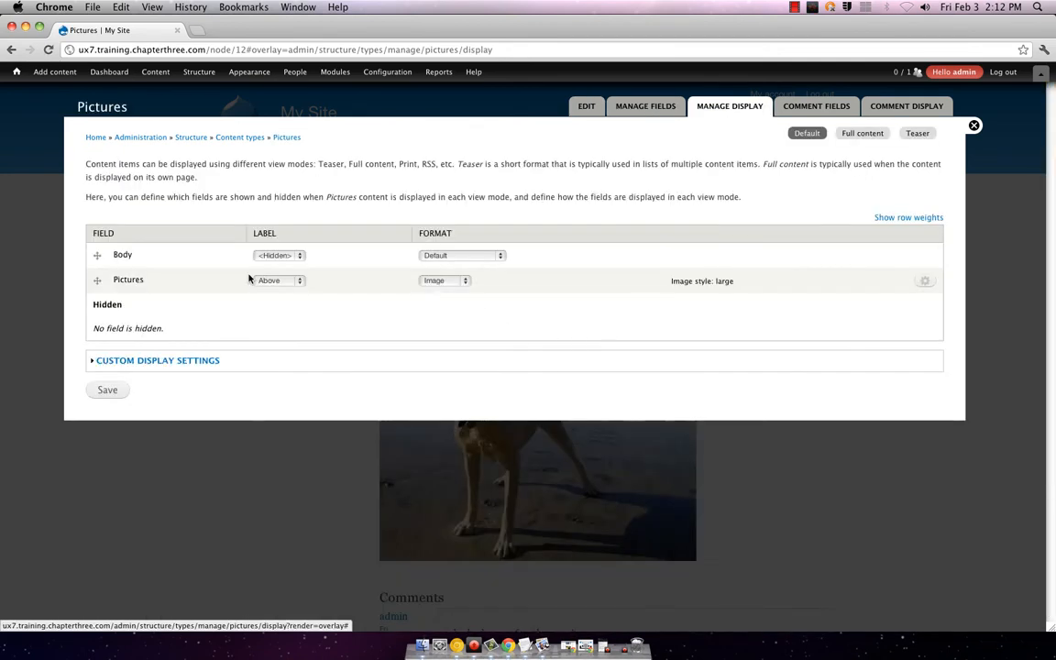
pyautogui.click(434, 280)
pyautogui.click(435, 280)
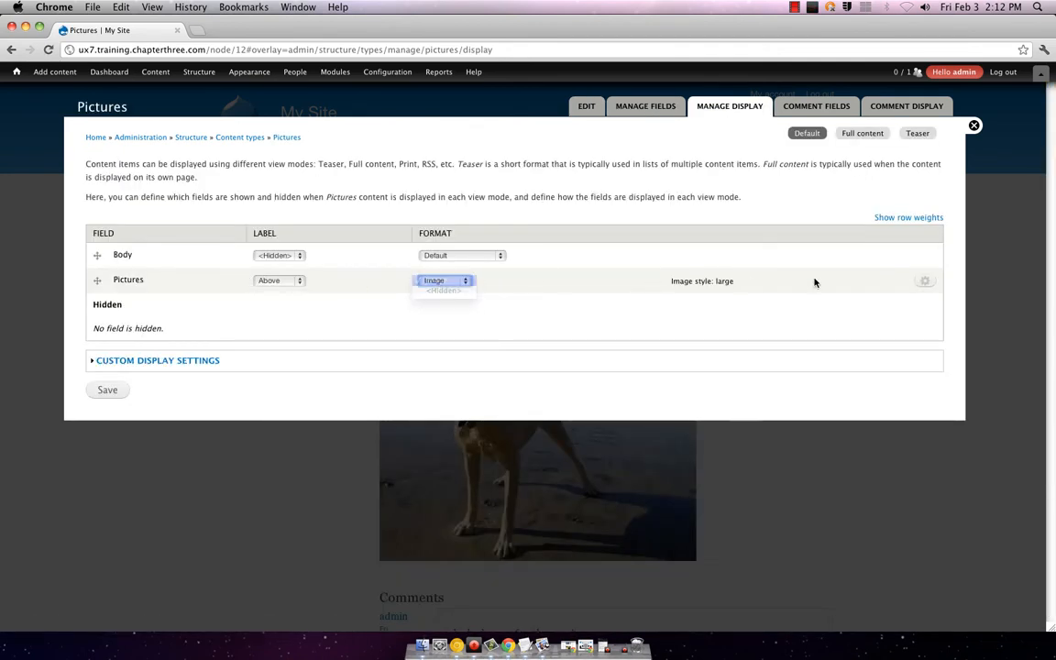
# Step: Change the Pictures field image style from large to size and save the display
pyautogui.click(917, 283)
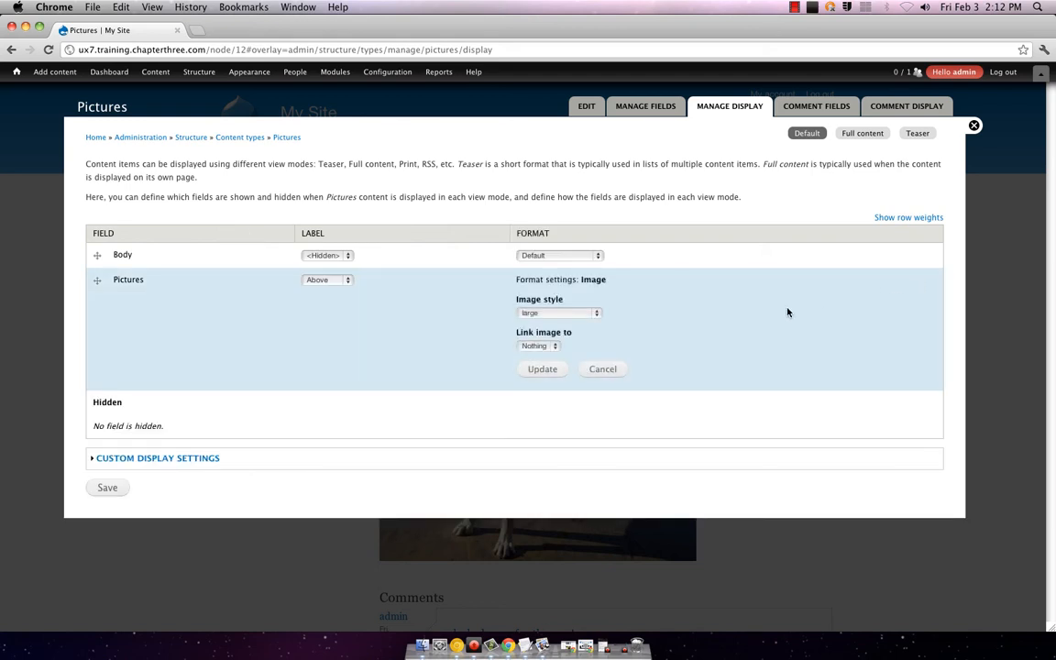
pyautogui.click(547, 313)
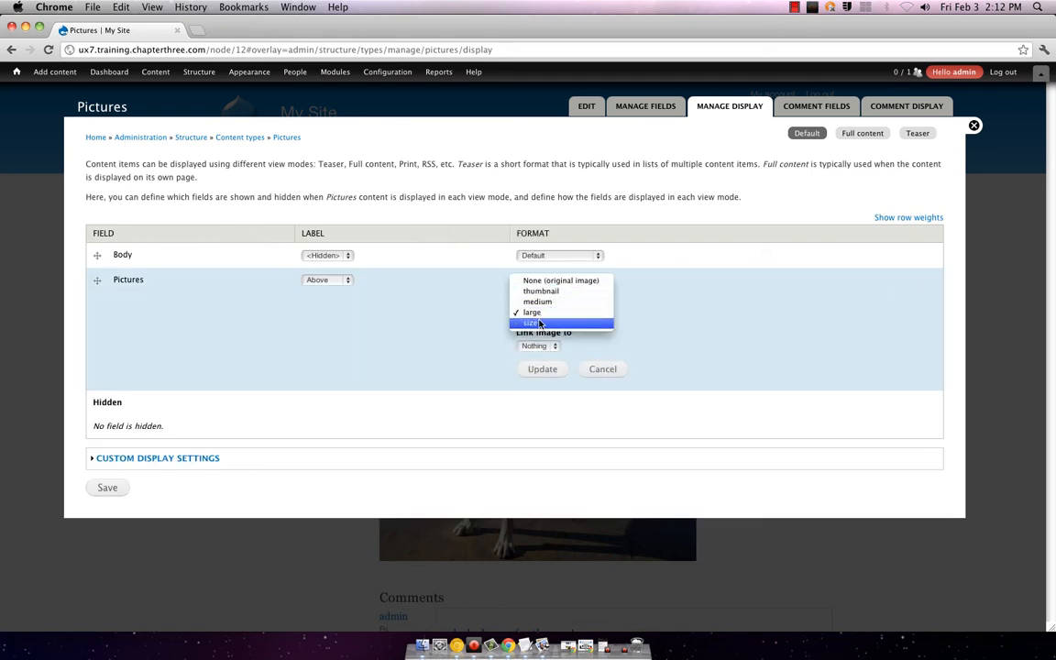
pyautogui.click(539, 323)
pyautogui.click(541, 369)
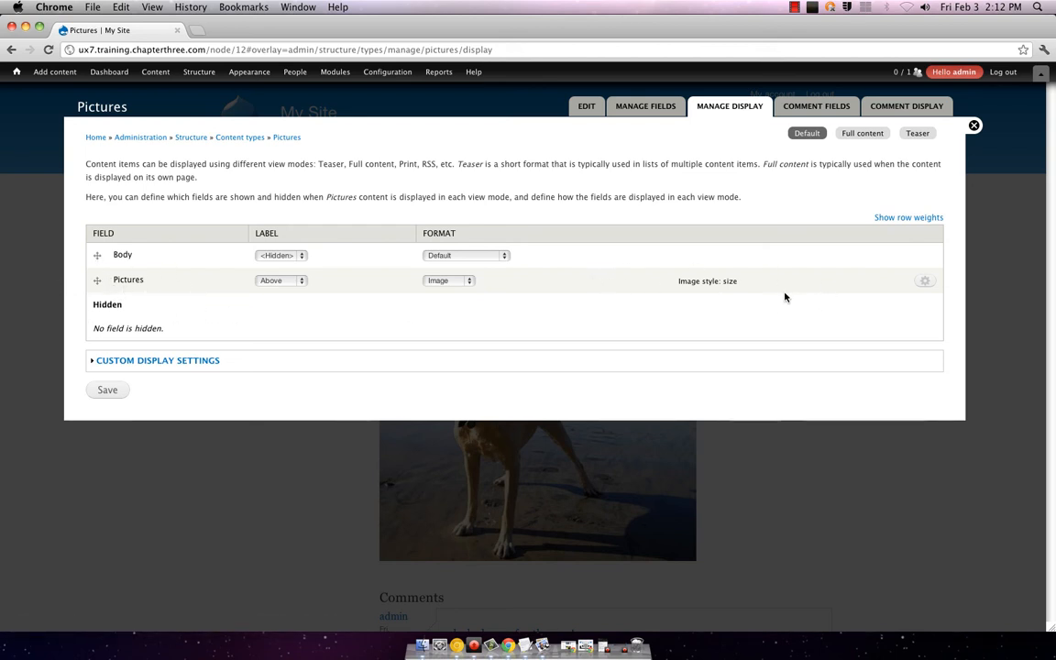
pyautogui.click(118, 395)
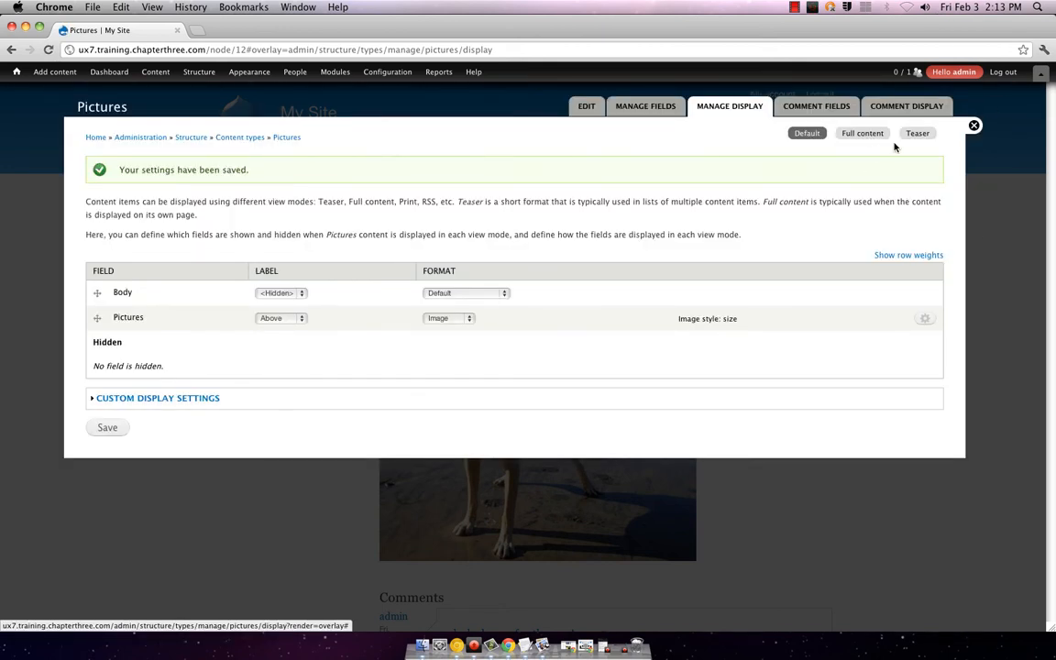
pyautogui.click(973, 126)
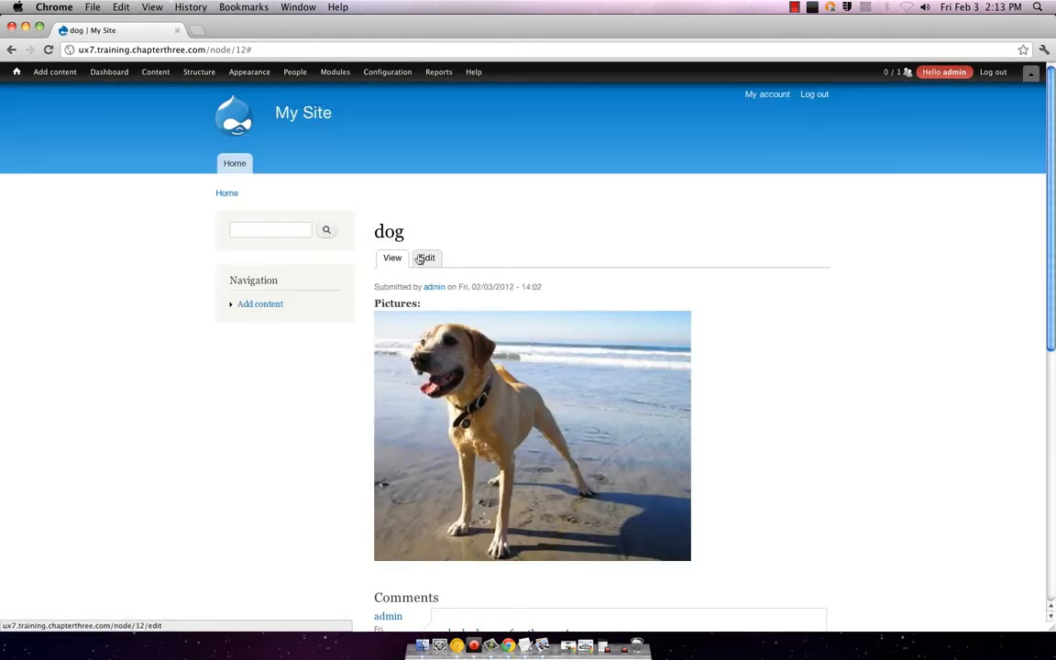
# Step: Check the dog and bird posts from the front page list
pyautogui.moveTo(97, 81)
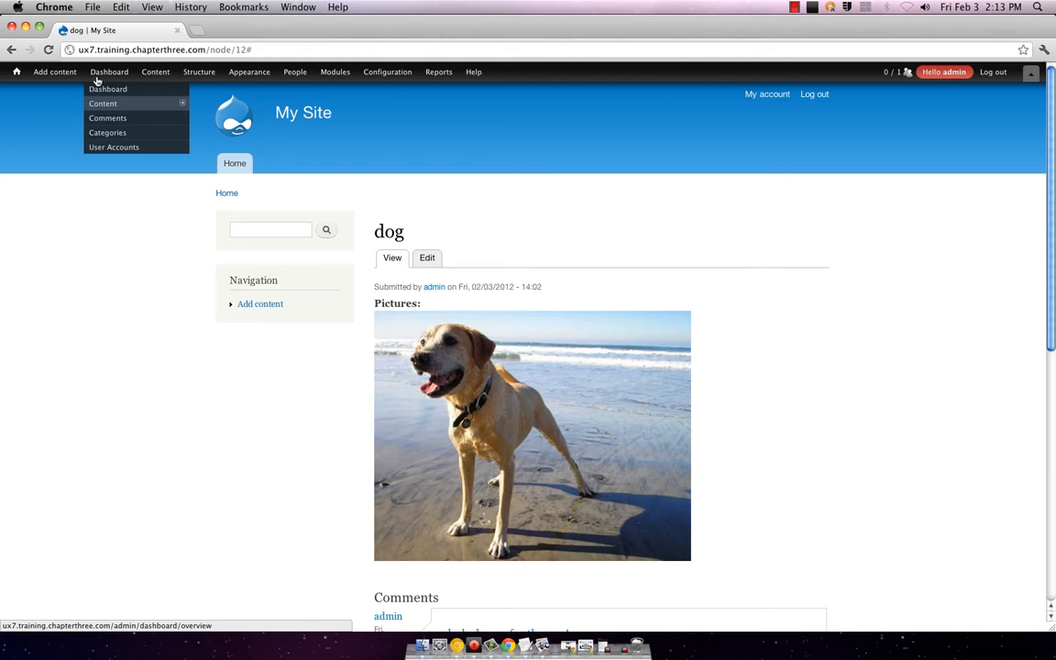
pyautogui.click(234, 166)
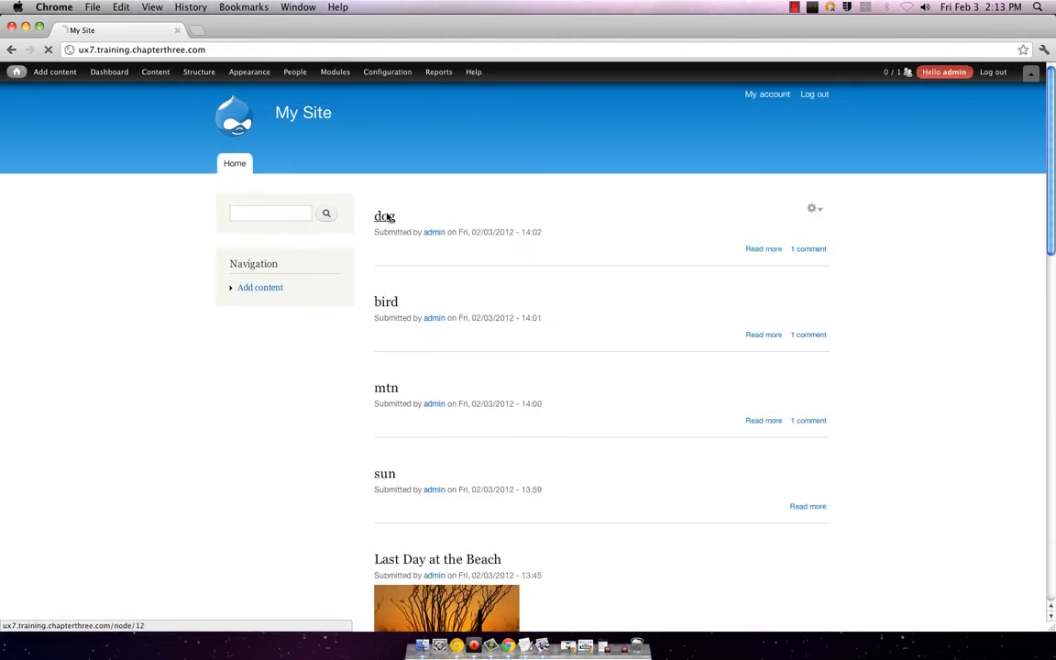
pyautogui.click(385, 217)
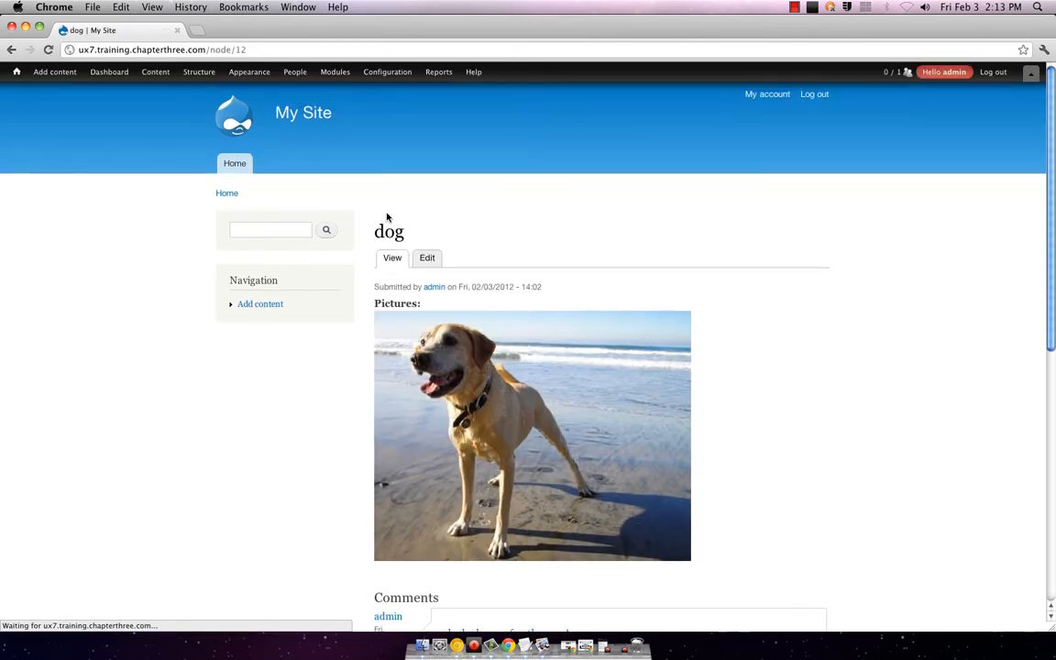
pyautogui.click(234, 170)
pyautogui.click(386, 304)
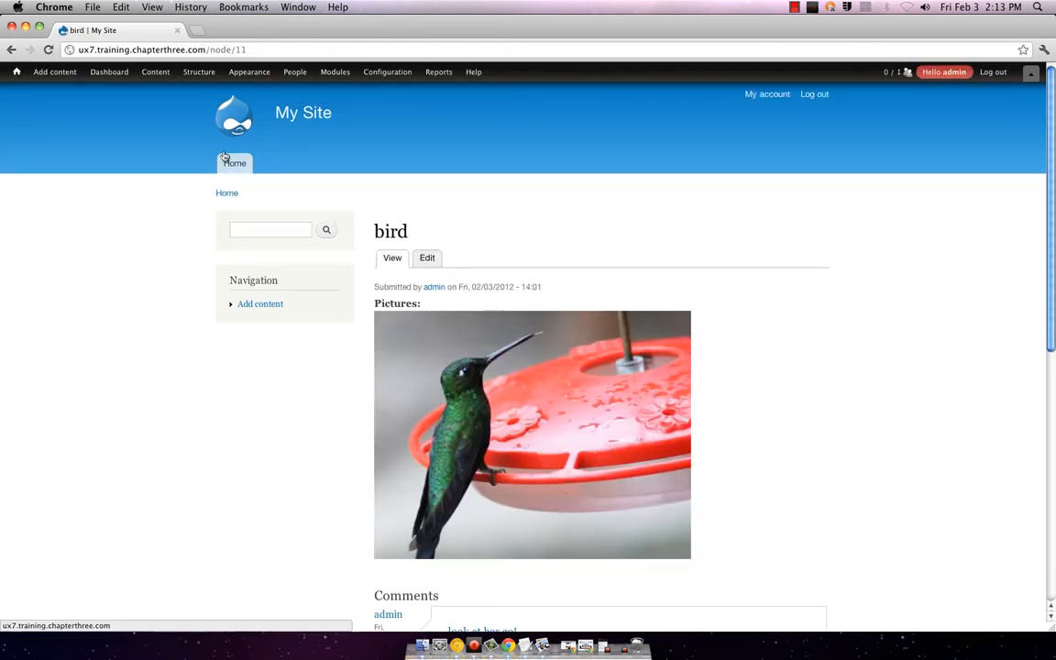
pyautogui.click(236, 164)
# Step: Open the sun post and scroll through its photo at the size-style dimensions
pyautogui.click(383, 475)
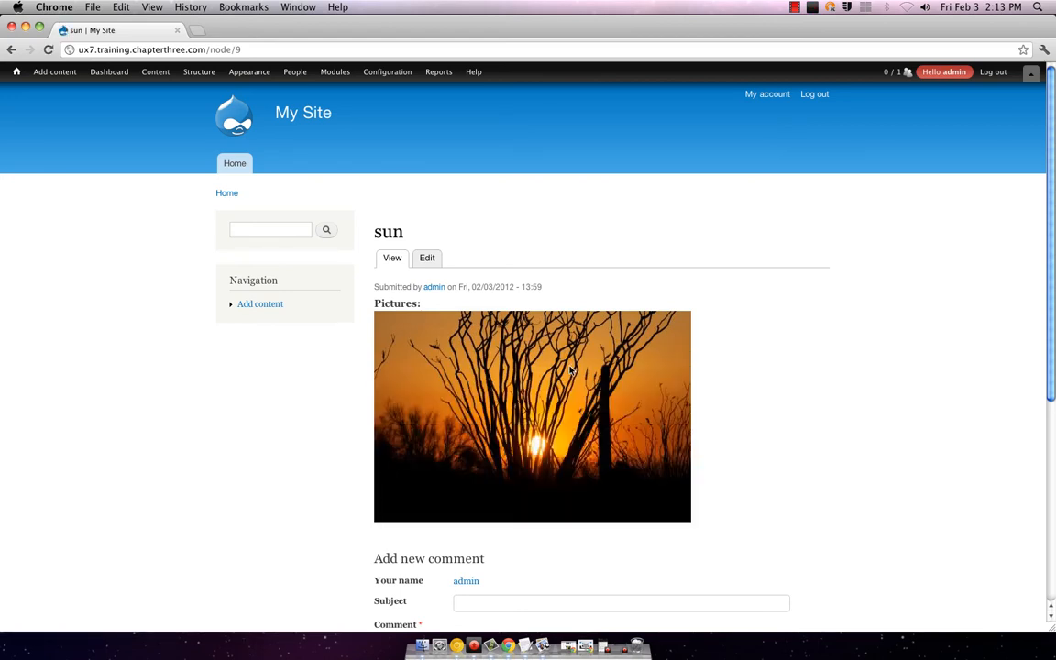
pyautogui.scroll(-5, 564, 367)
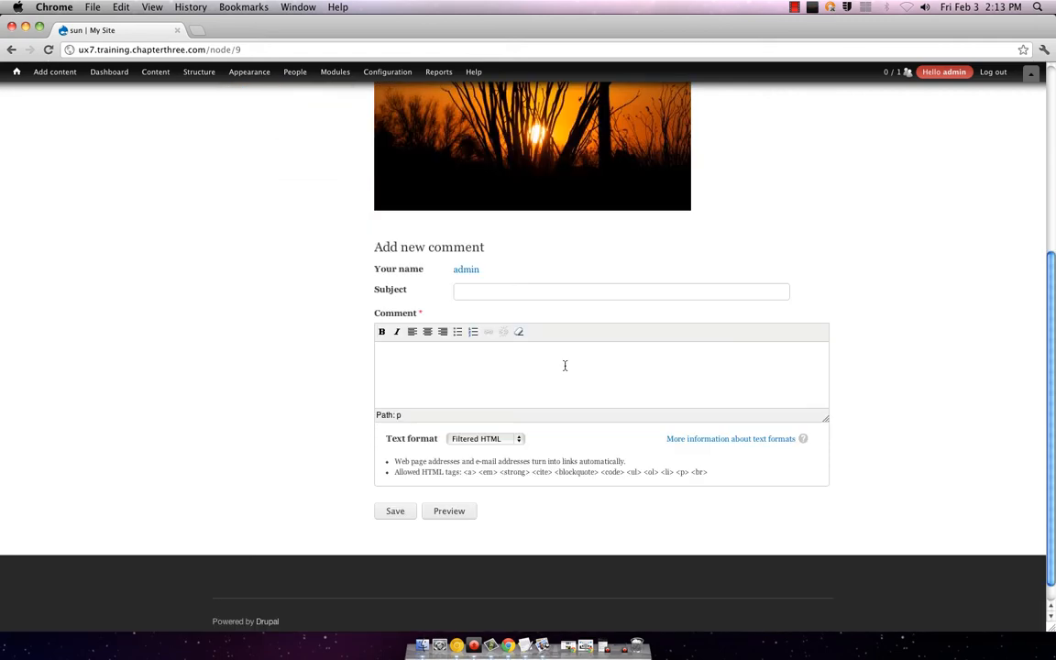
pyautogui.scroll(5, 564, 365)
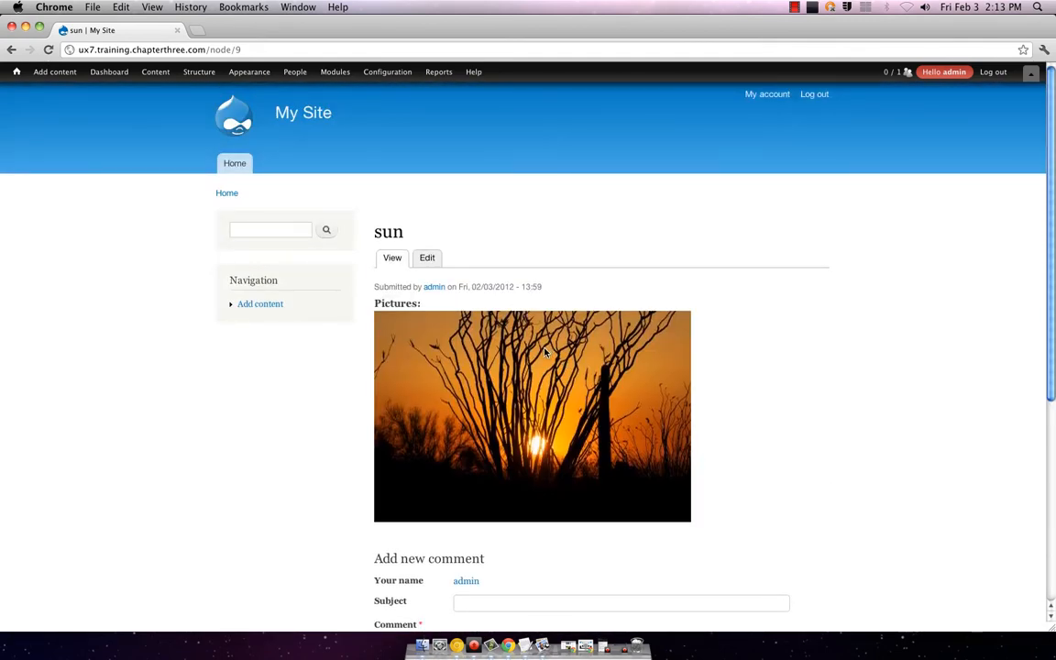
pyautogui.scroll(-5, 544, 502)
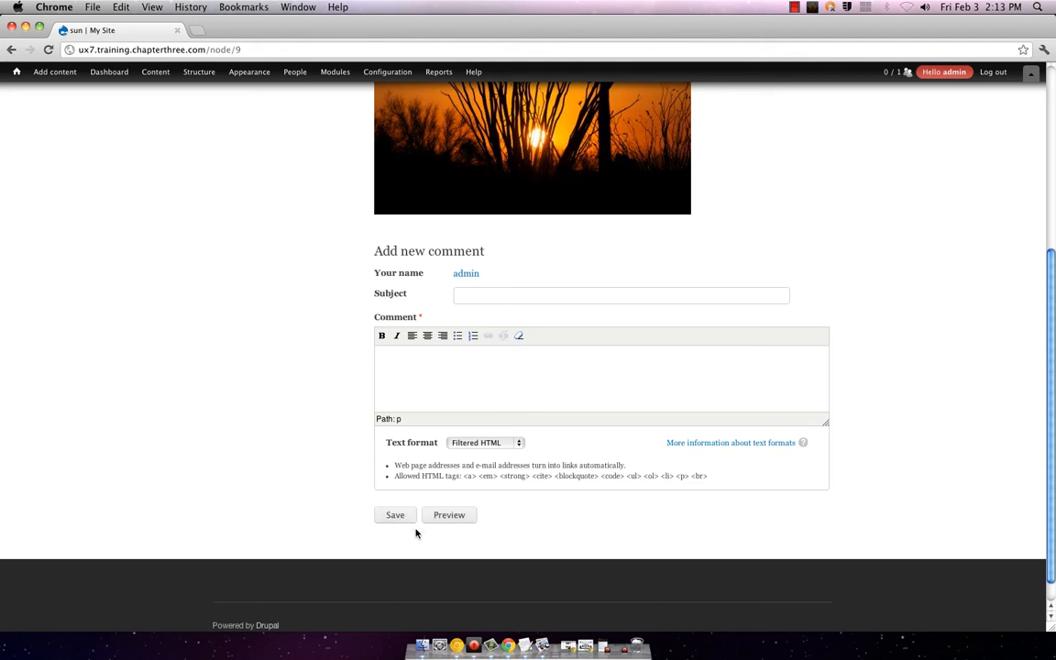
pyautogui.scroll(5, 712, 494)
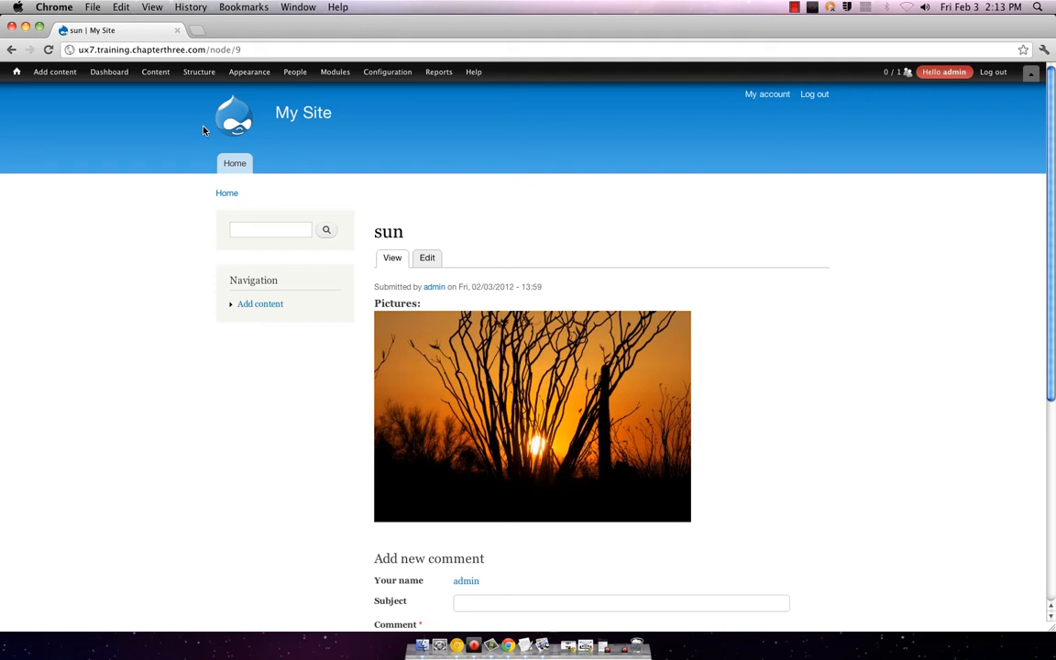
# Step: Return to the site's front page listing the posts
pyautogui.moveTo(115, 74)
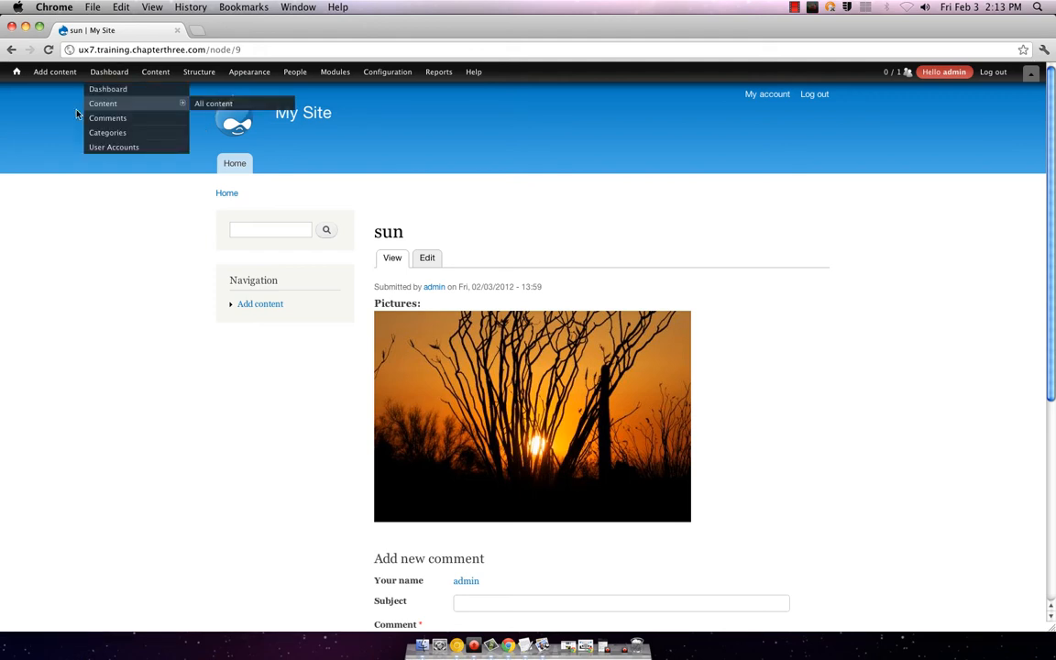
pyautogui.moveTo(178, 113)
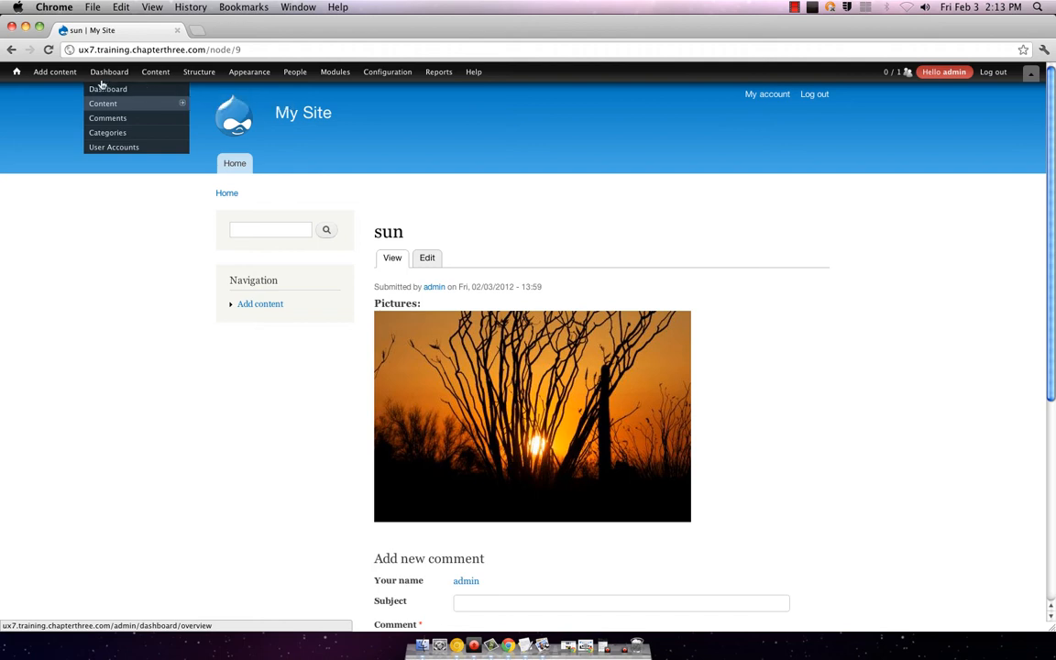
pyautogui.moveTo(69, 80)
pyautogui.click(238, 168)
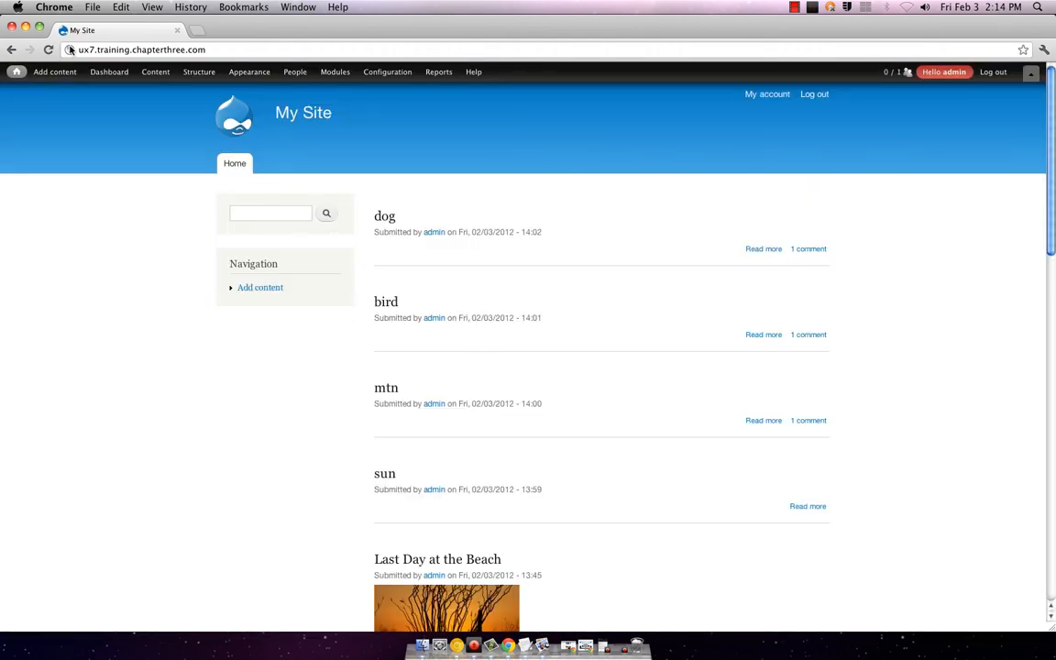
# Step: Open the Views settings page under Structure > Views
pyautogui.moveTo(69, 74)
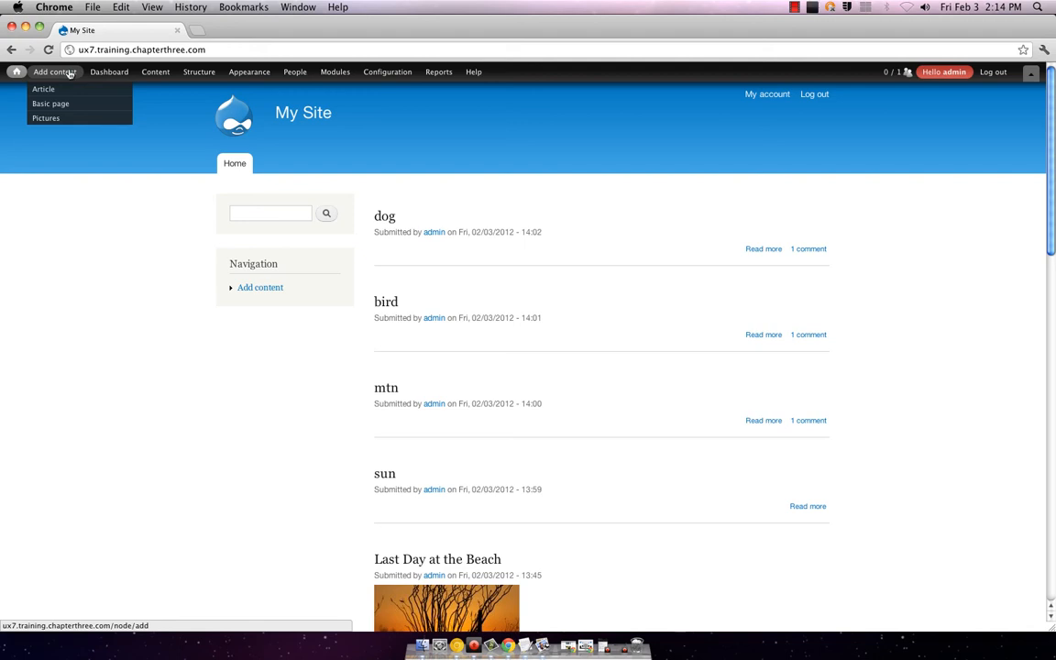
pyautogui.moveTo(323, 72)
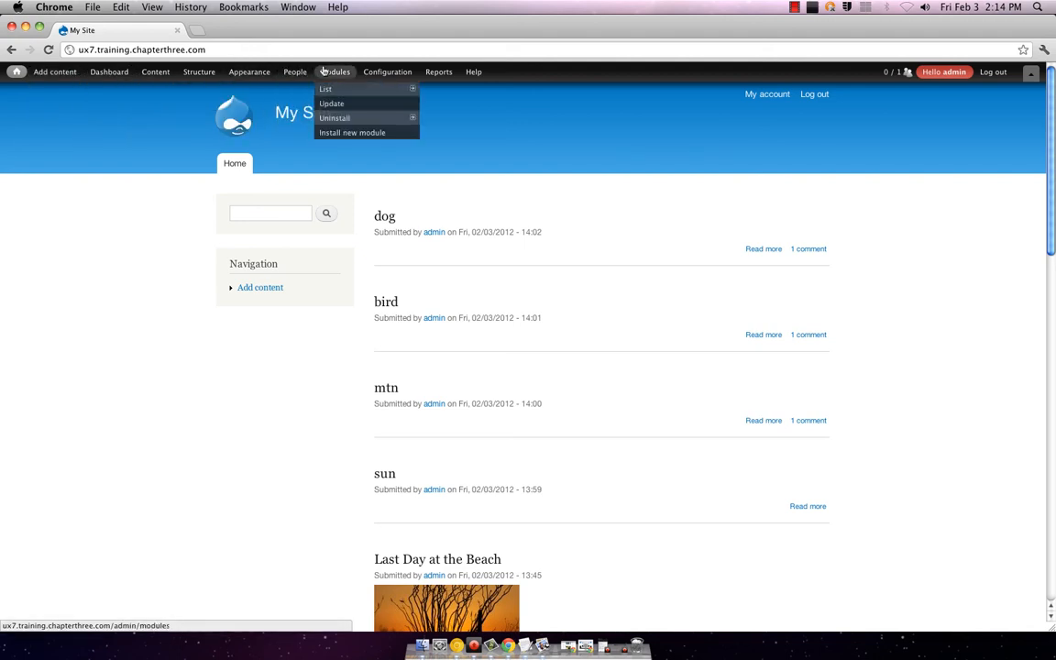
pyautogui.moveTo(192, 80)
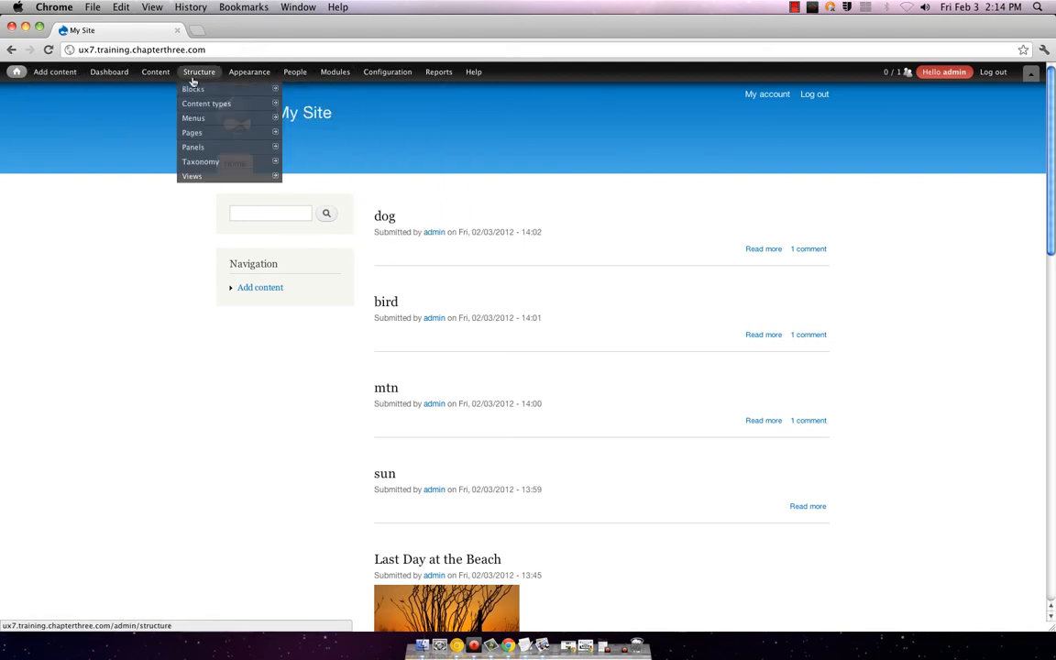
pyautogui.moveTo(226, 182)
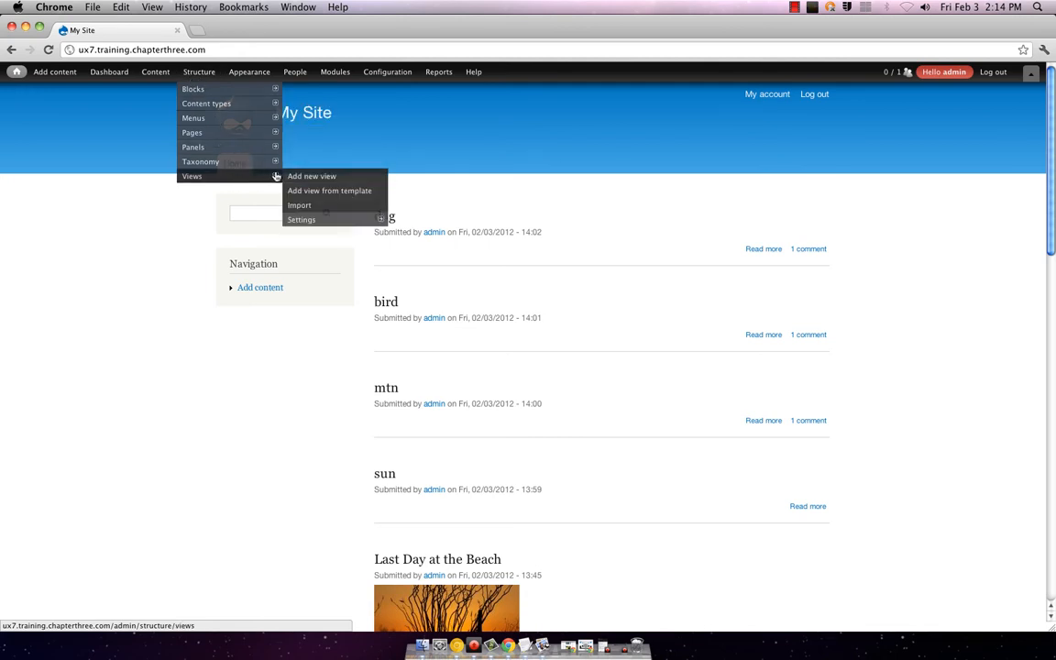
pyautogui.click(335, 220)
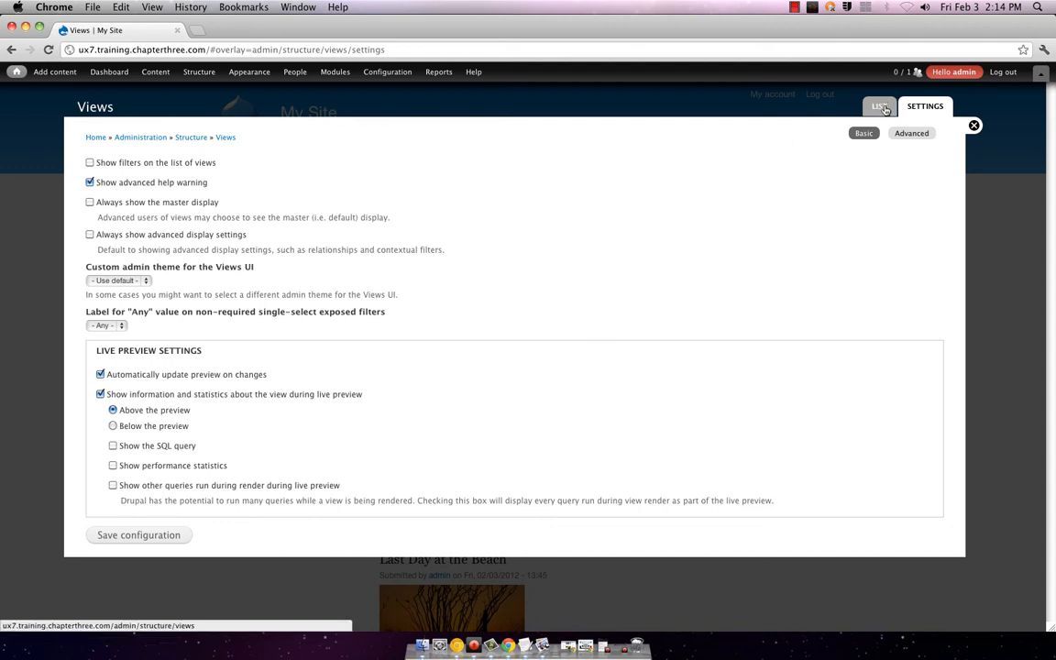
# Step: Start a new view listing Content of type Pictures
pyautogui.click(884, 110)
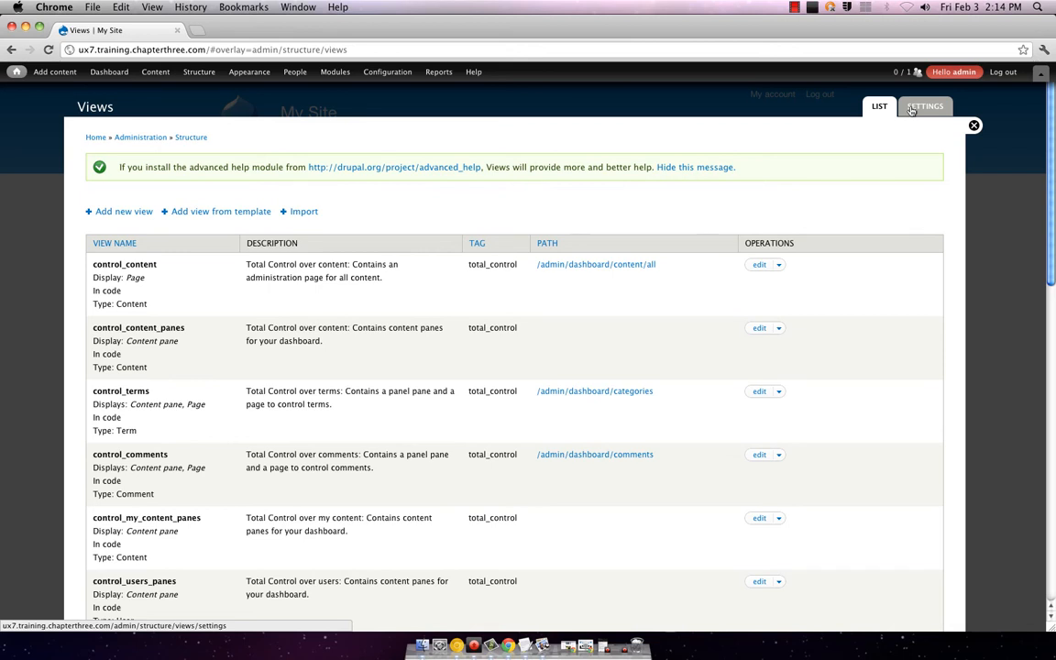
pyautogui.click(126, 211)
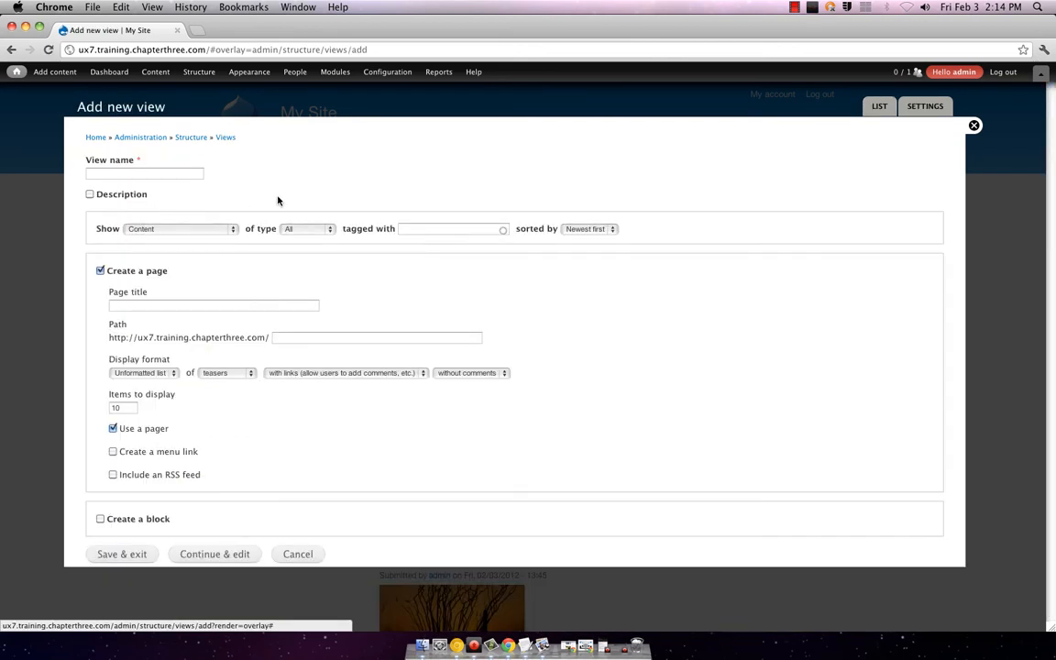
pyautogui.click(220, 229)
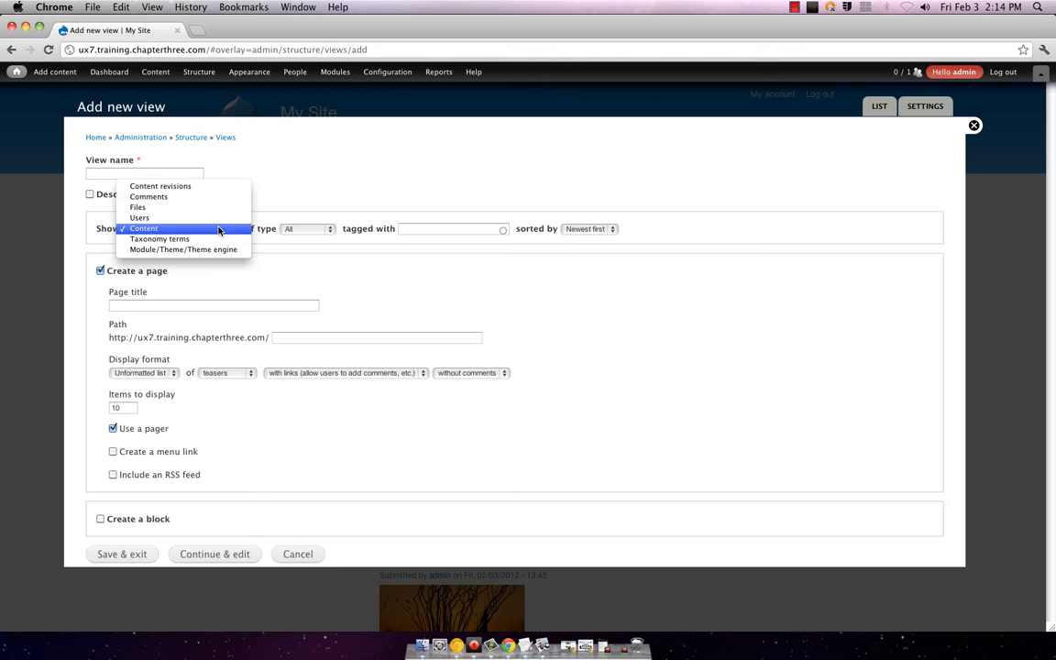
pyautogui.click(220, 229)
pyautogui.click(302, 229)
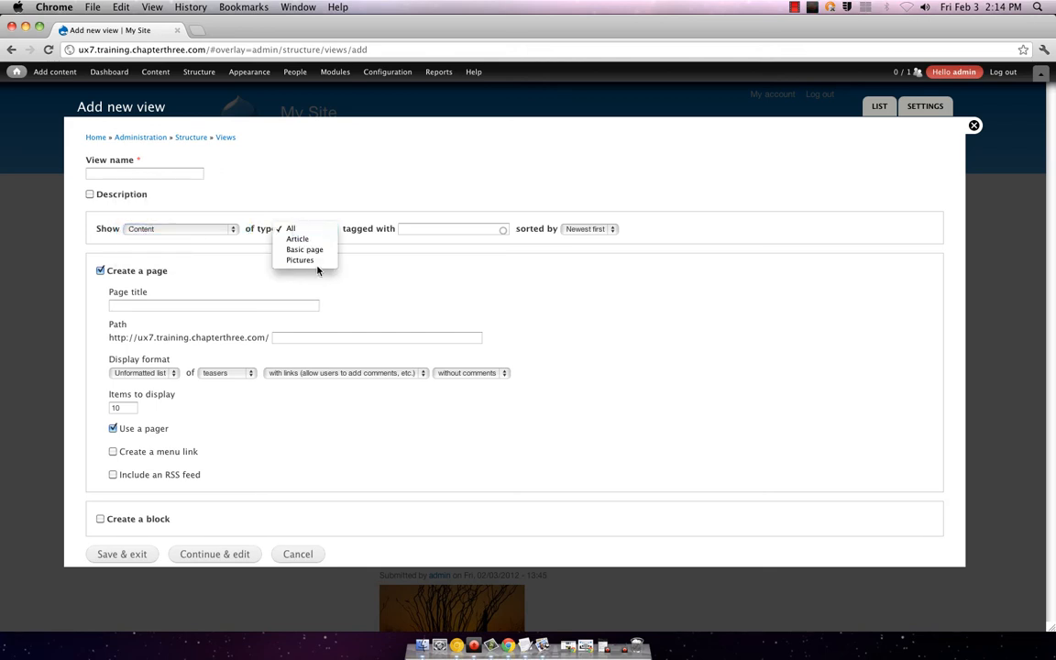
pyautogui.click(318, 261)
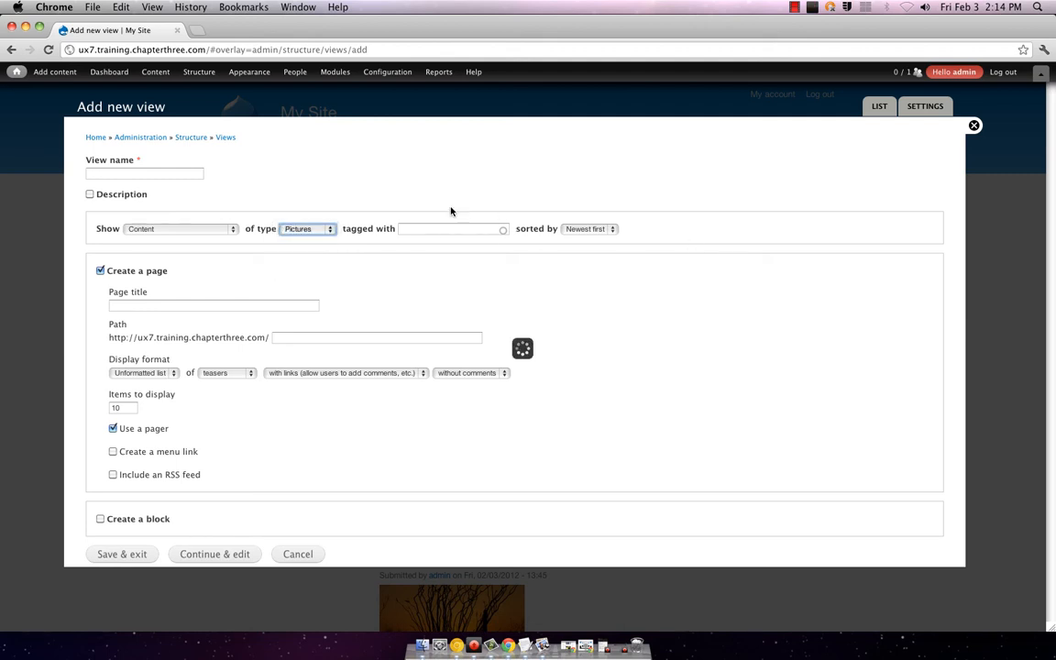
# Step: Set the page title to 'The Galll'
pyautogui.click(186, 304)
pyautogui.write('Galll')
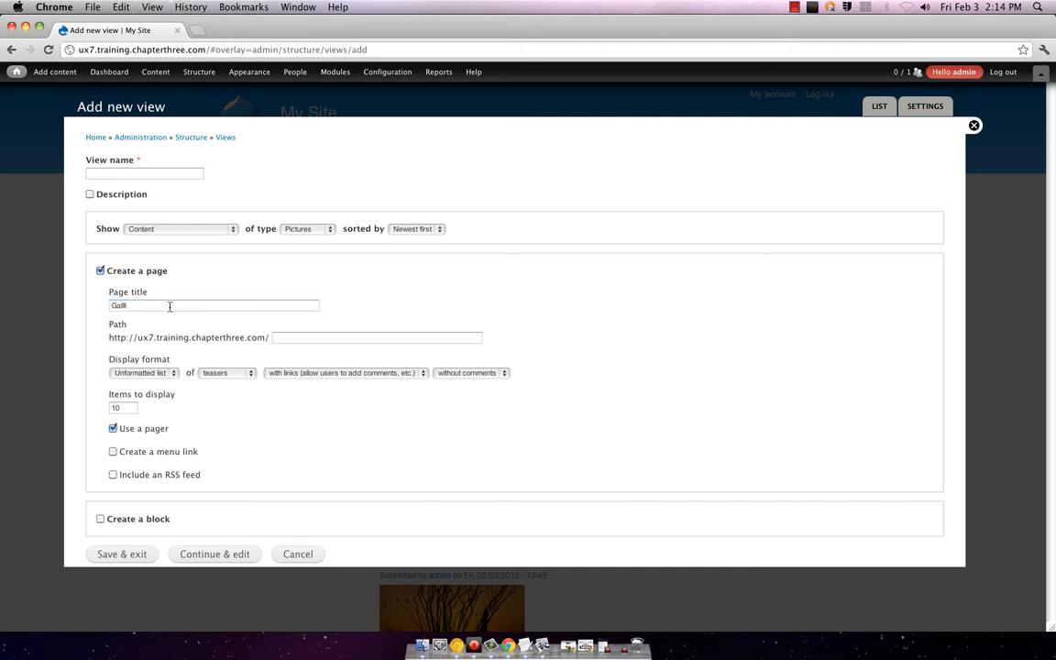
pyautogui.press('Home')
pyautogui.write('The')
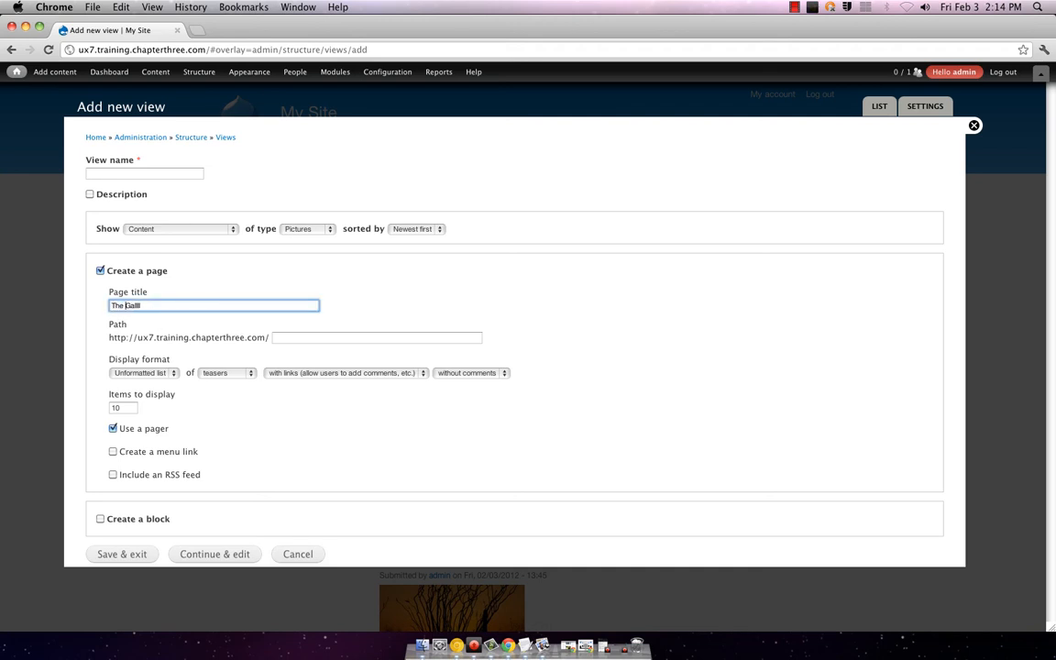
pyautogui.click(270, 345)
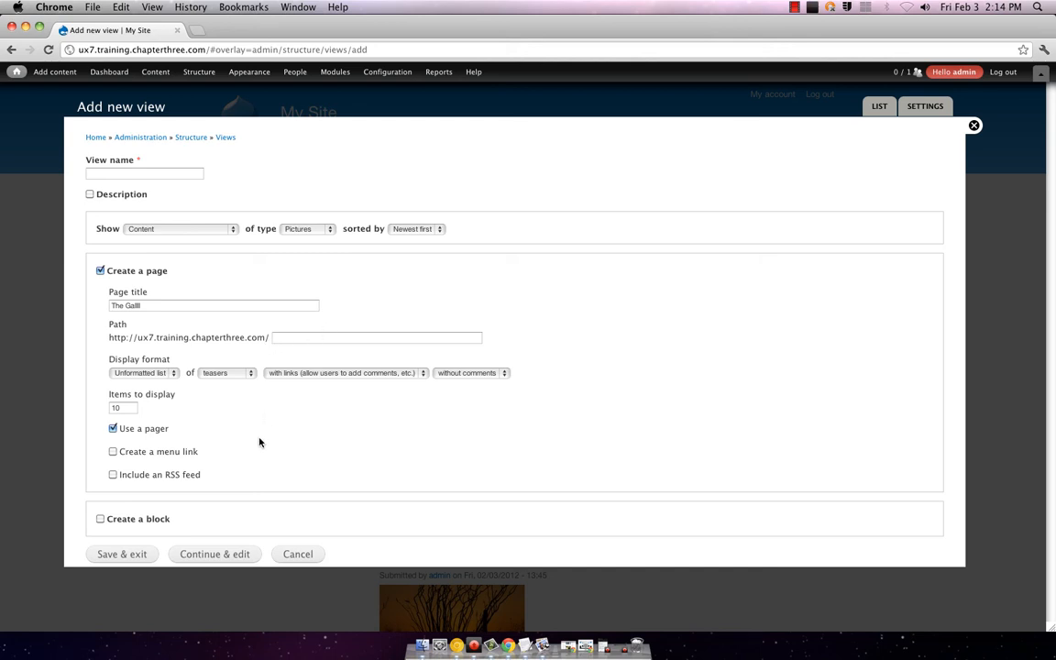
# Step: Review the display format options, keeping an unformatted list of teasers
pyautogui.click(156, 373)
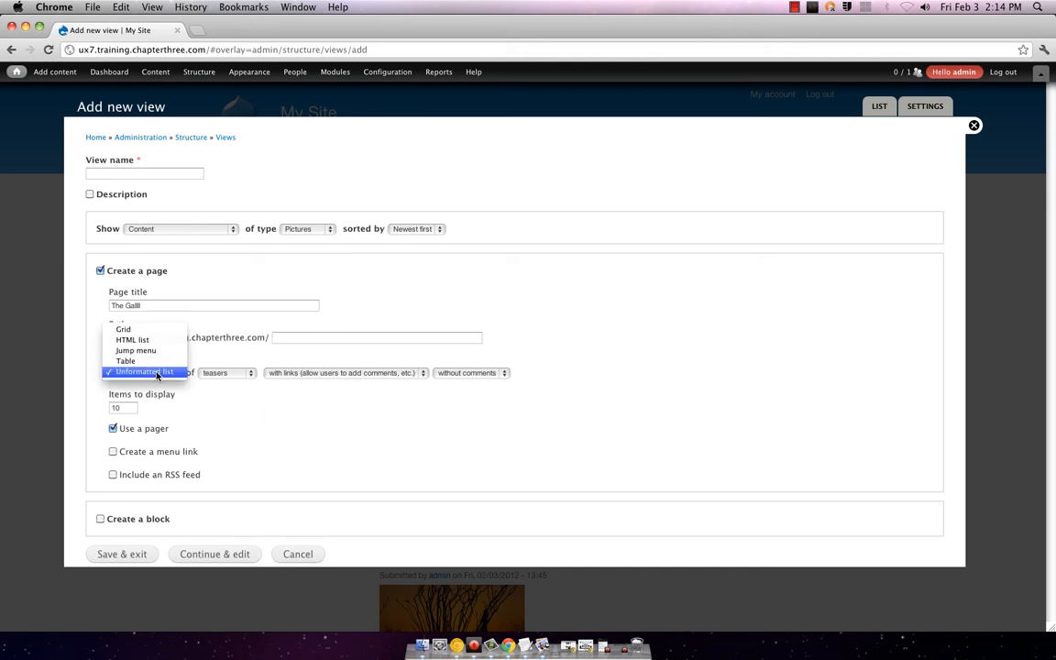
pyautogui.click(156, 373)
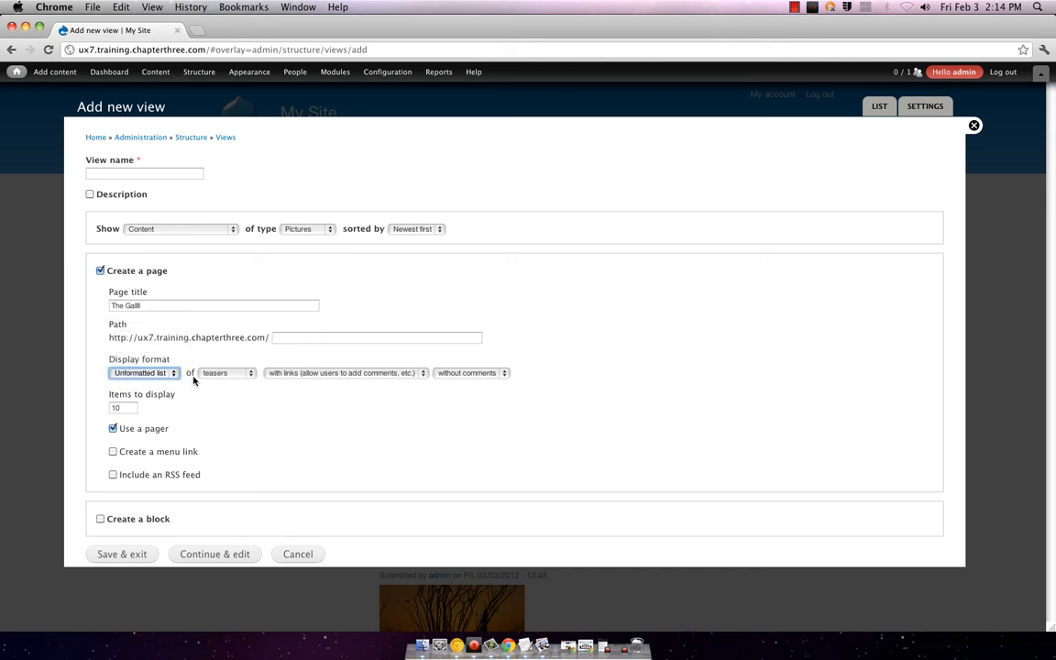
pyautogui.click(209, 373)
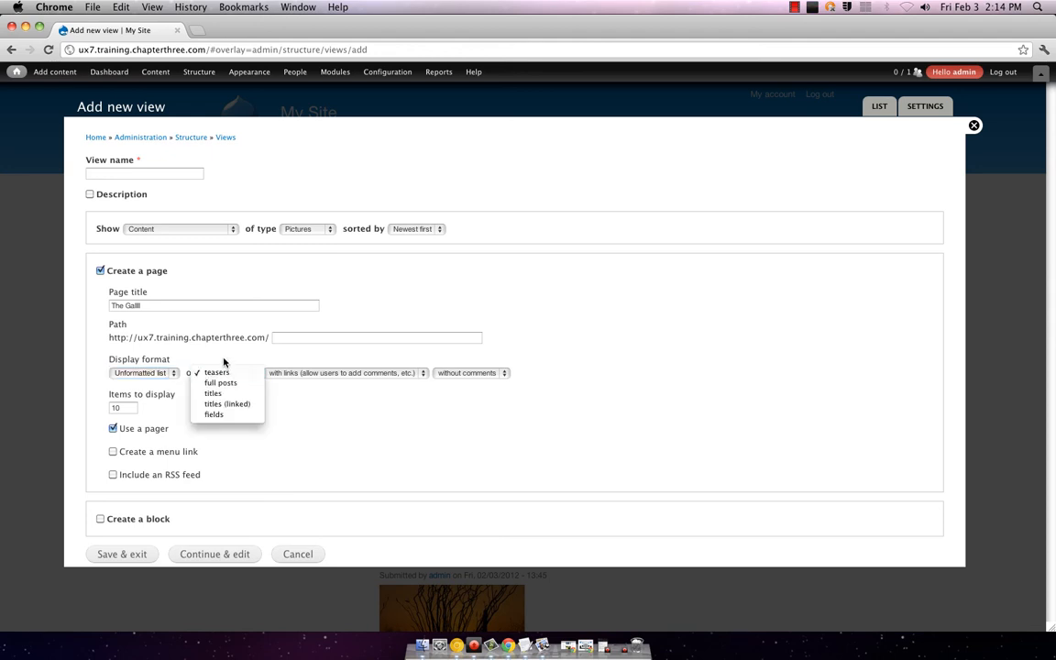
pyautogui.click(223, 362)
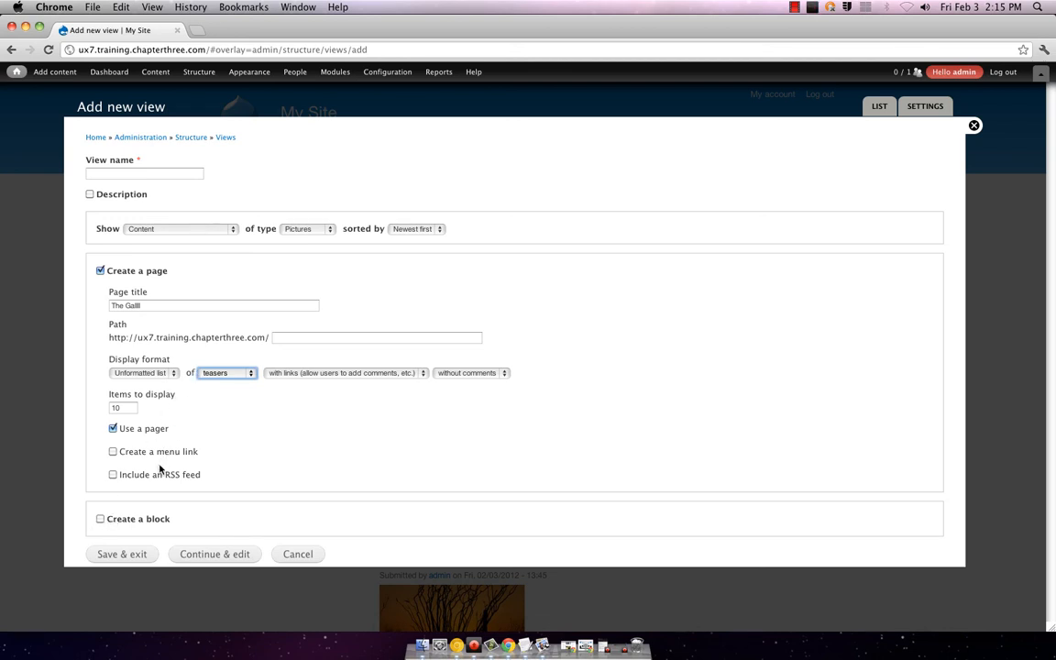
pyautogui.click(165, 373)
pyautogui.click(166, 374)
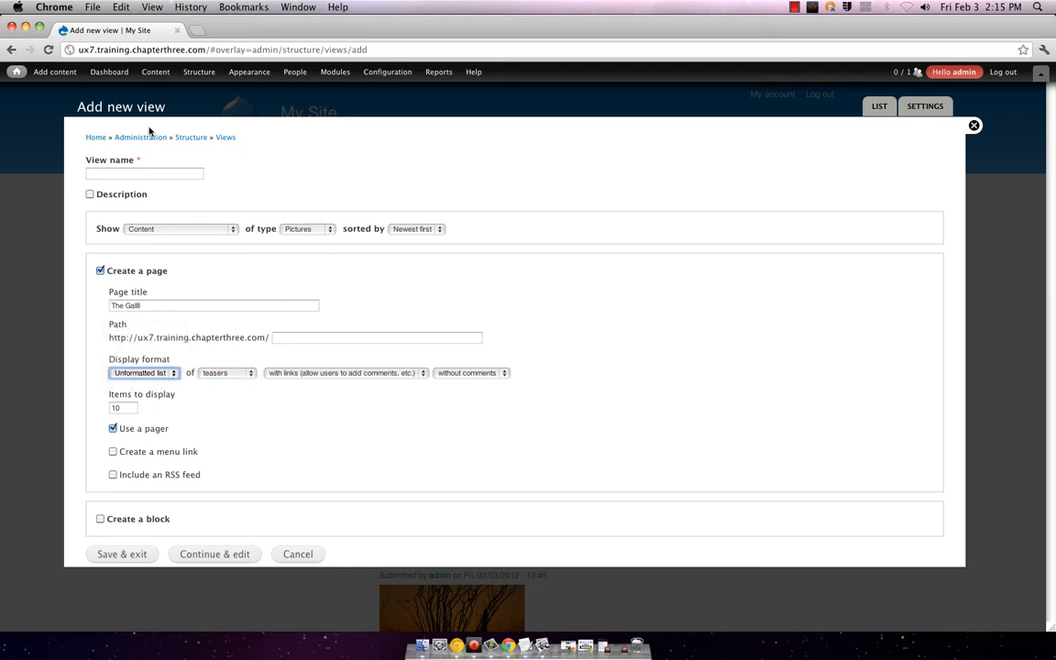
pyautogui.click(159, 173)
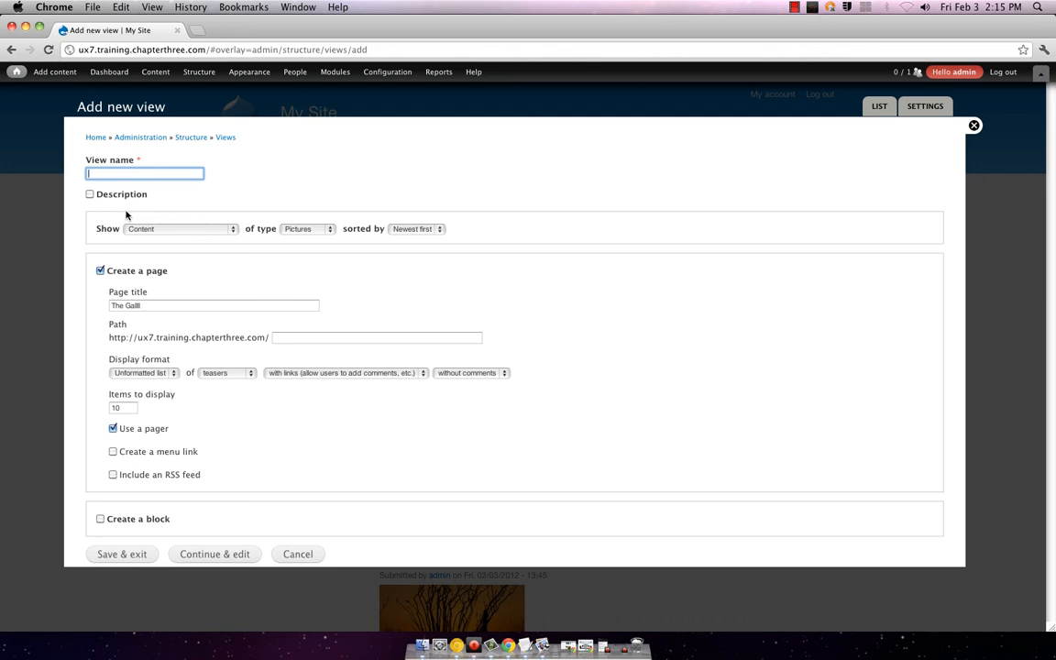
# Step: Name the view 'Gallery' and keep it listing Pictures content
pyautogui.write('Gallery')
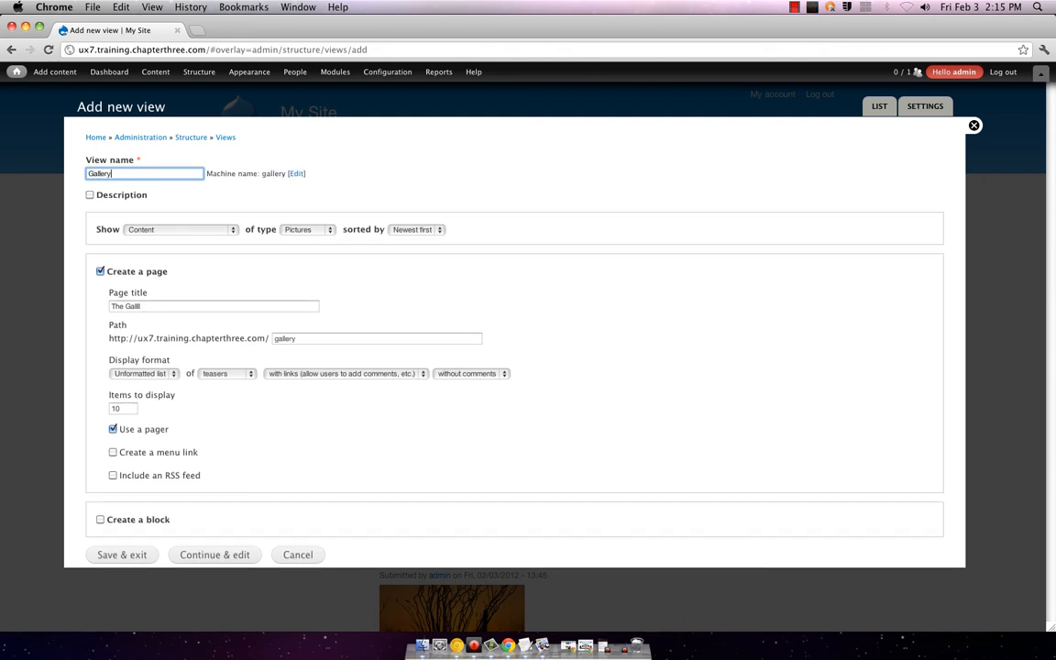
pyautogui.click(191, 229)
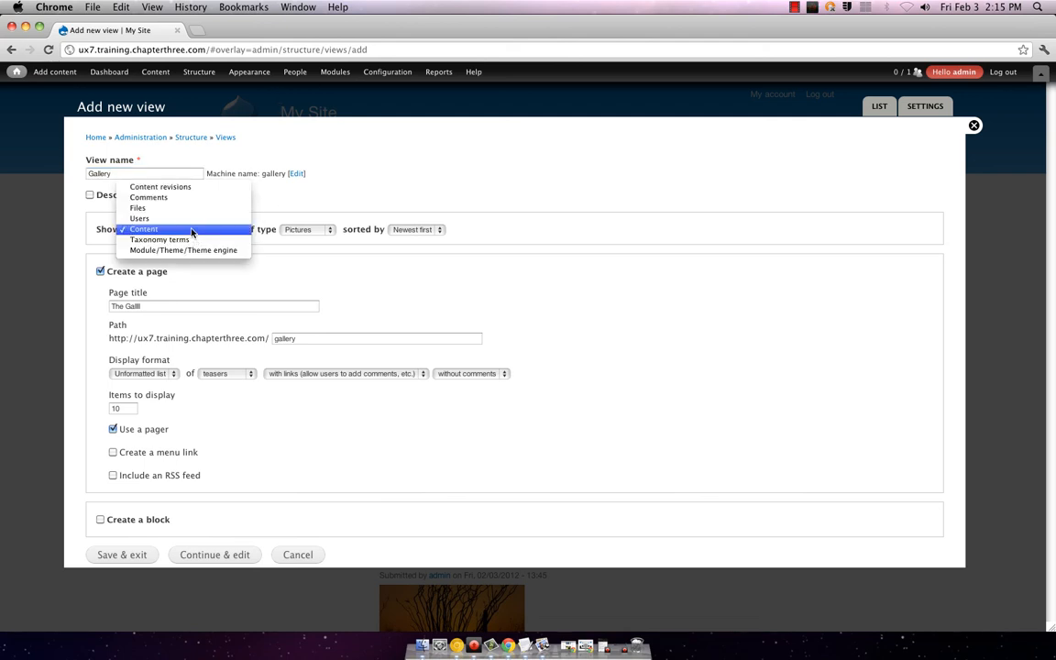
pyautogui.click(192, 229)
pyautogui.click(303, 229)
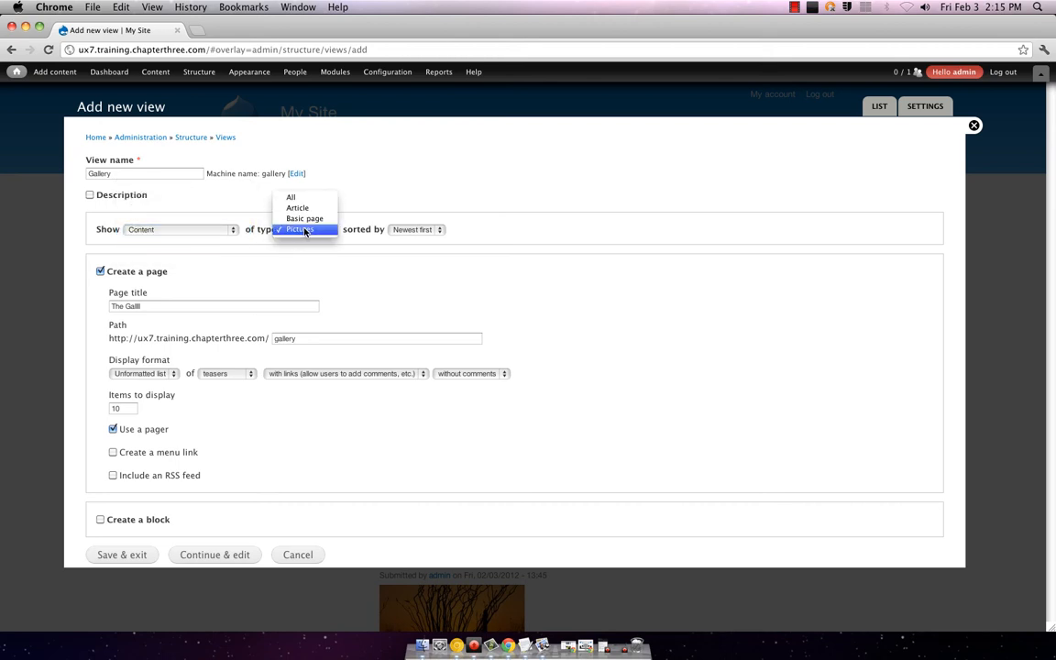
pyautogui.click(304, 229)
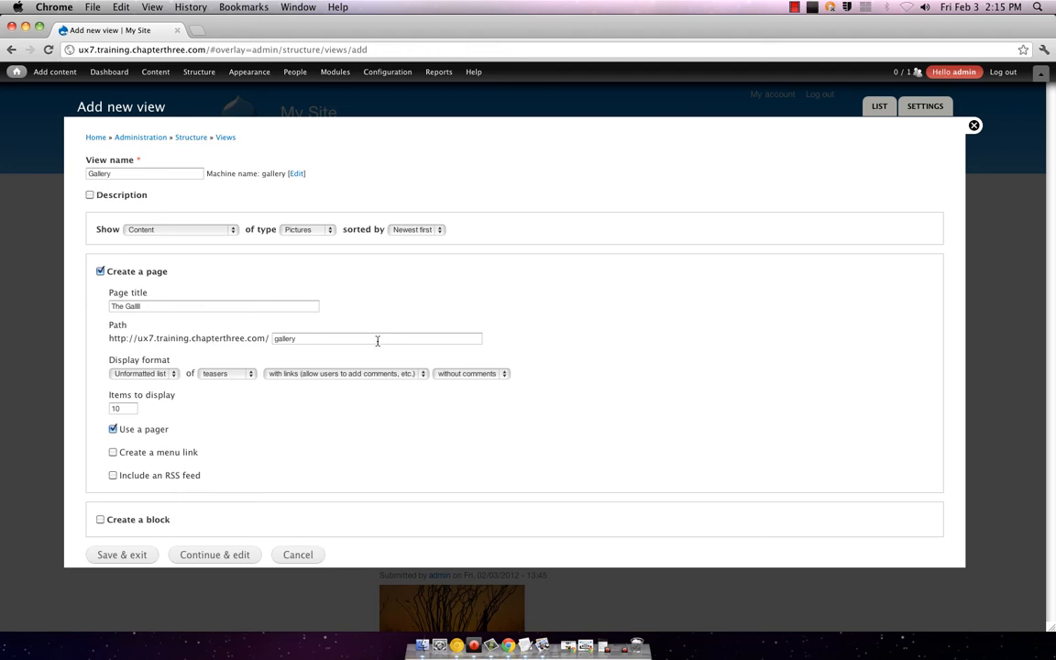
# Step: Set a Grid of full posts with links, 20 items per page, and continue to edit
pyautogui.click(170, 374)
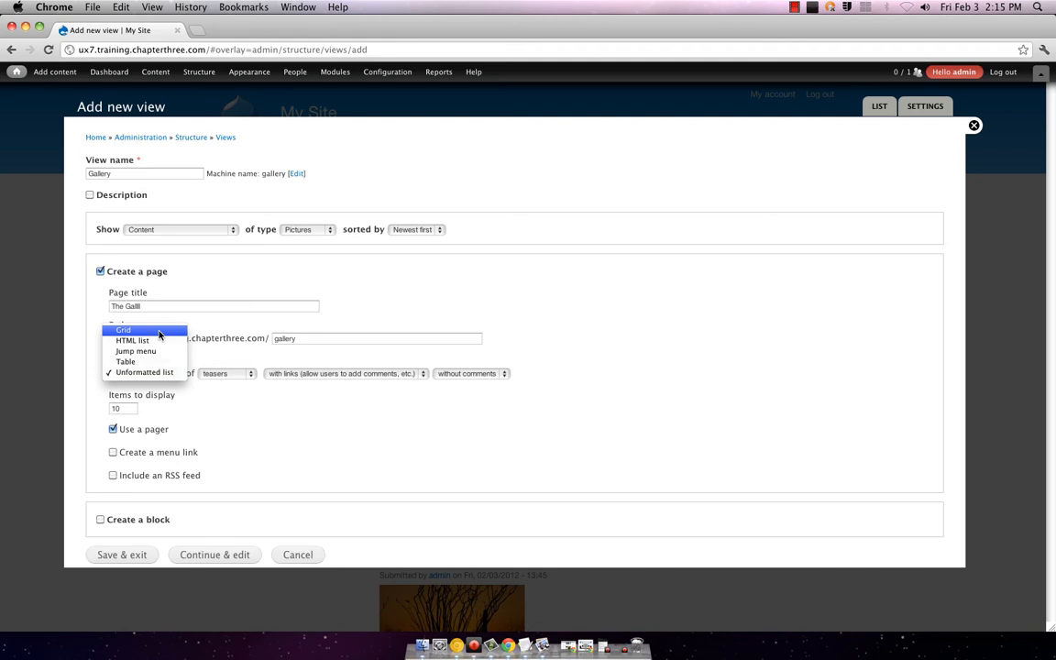
pyautogui.click(159, 331)
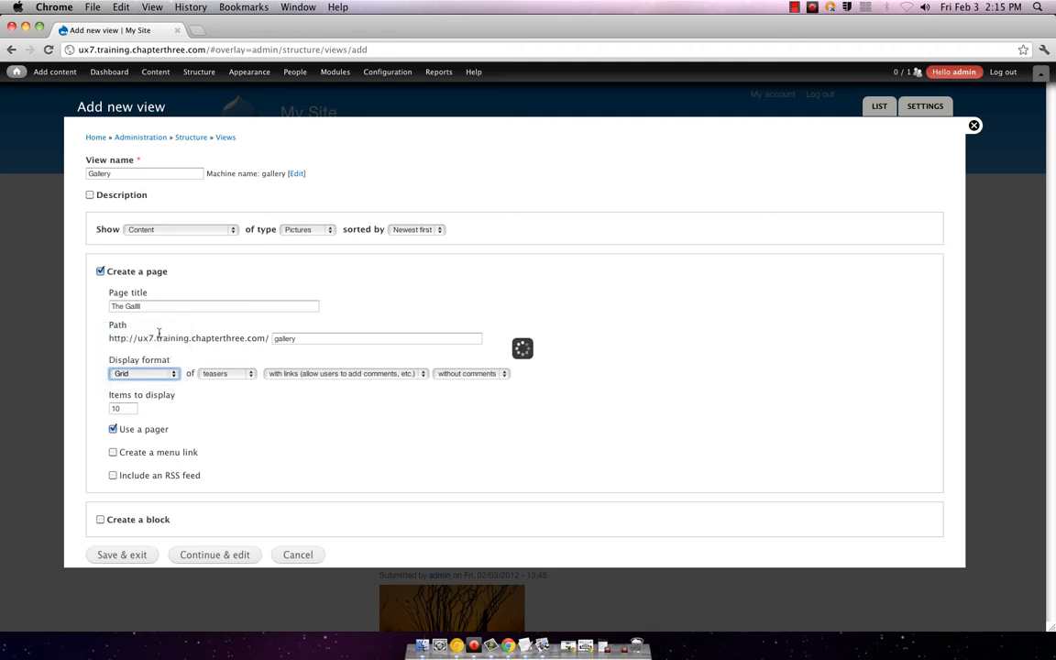
pyautogui.click(246, 373)
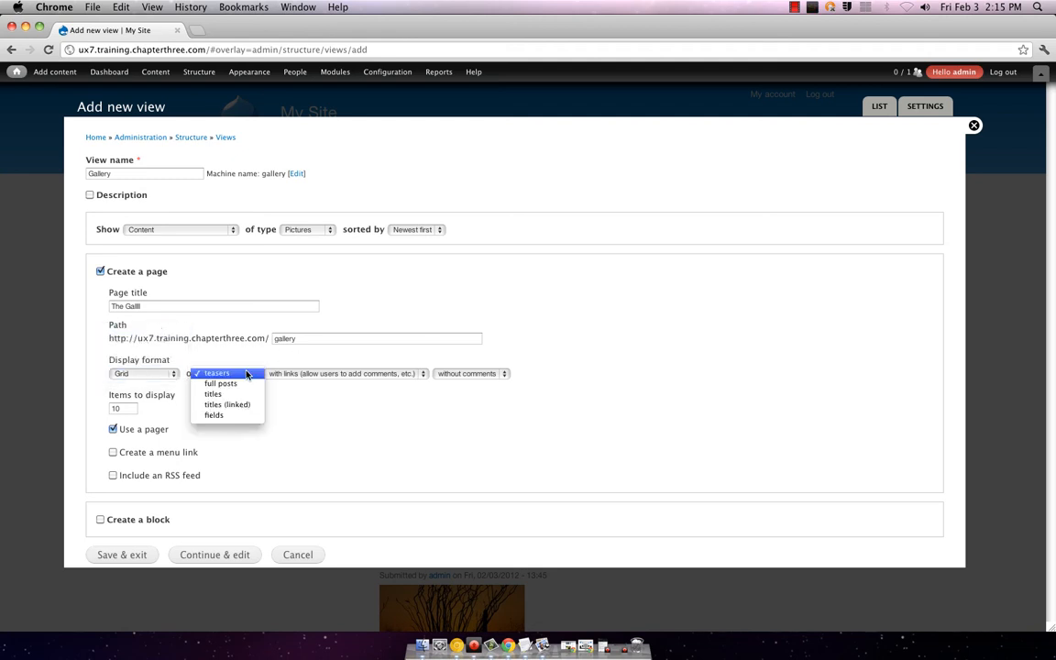
pyautogui.click(243, 385)
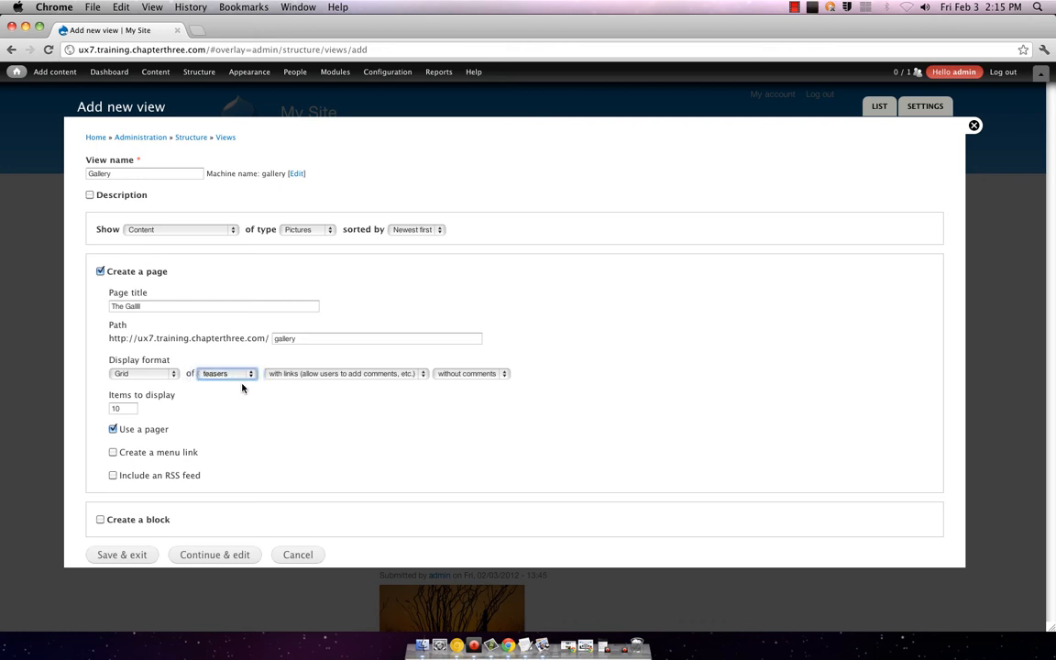
pyautogui.click(357, 374)
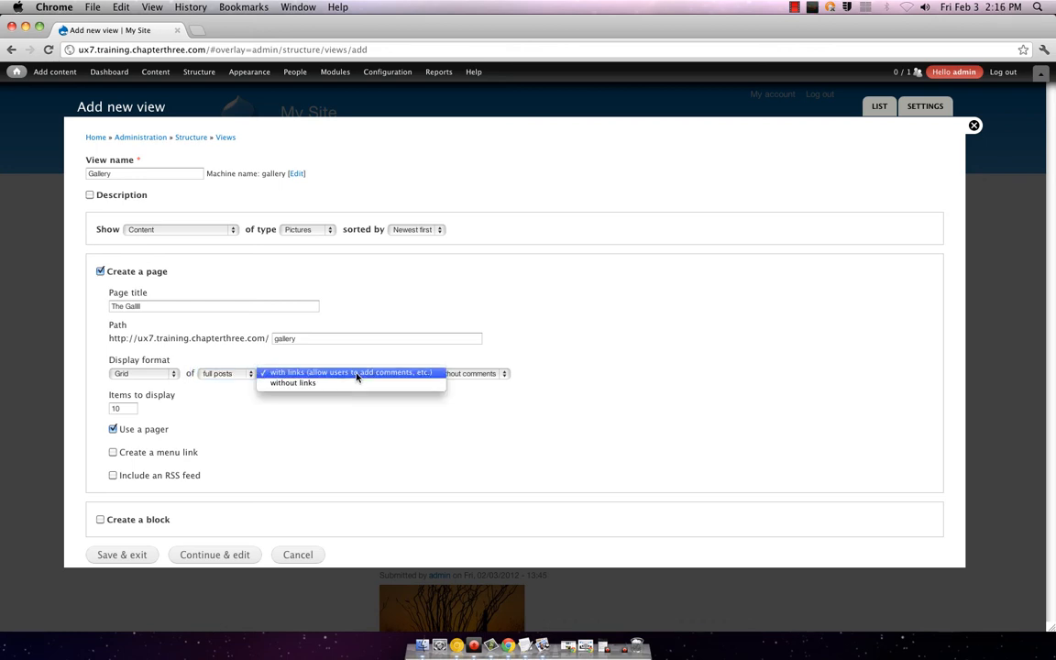
pyautogui.click(357, 374)
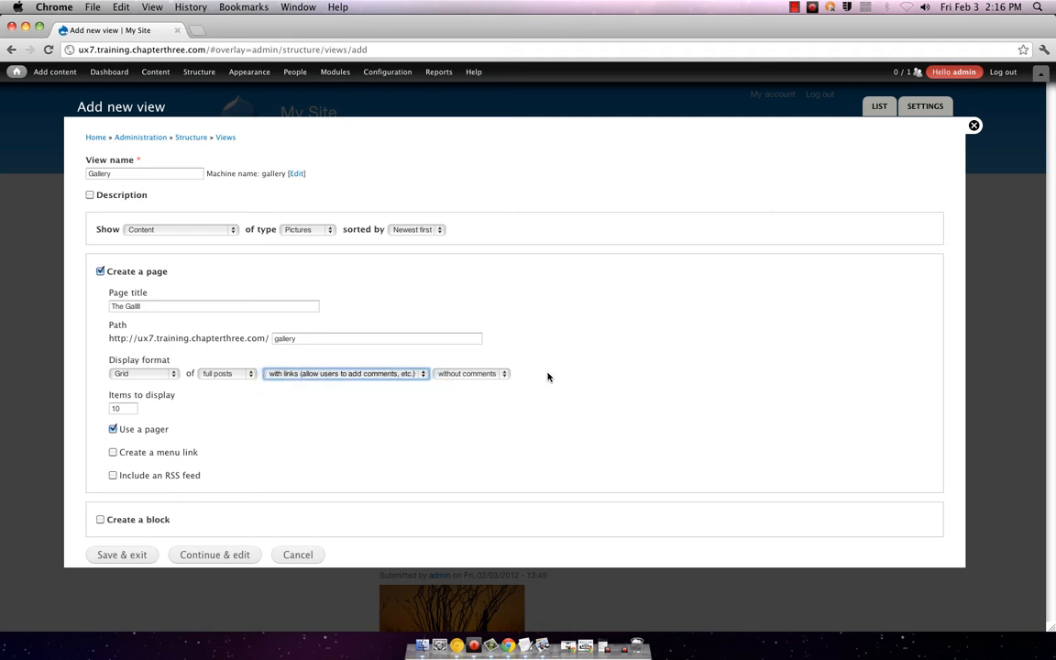
pyautogui.doubleClick(118, 409)
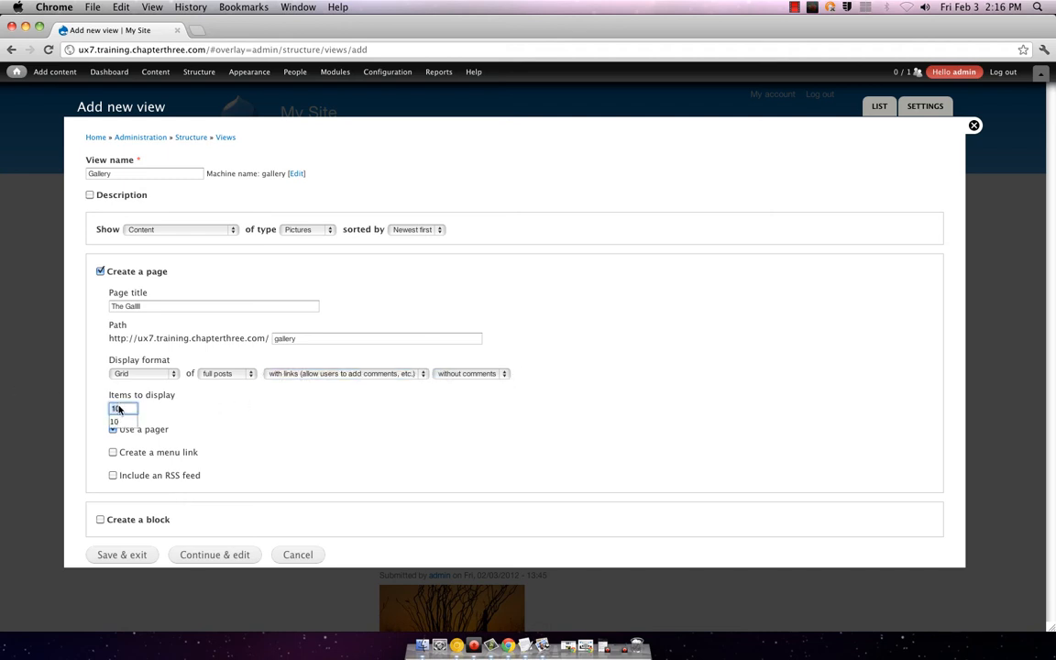
pyautogui.write('20')
pyautogui.press('Return')
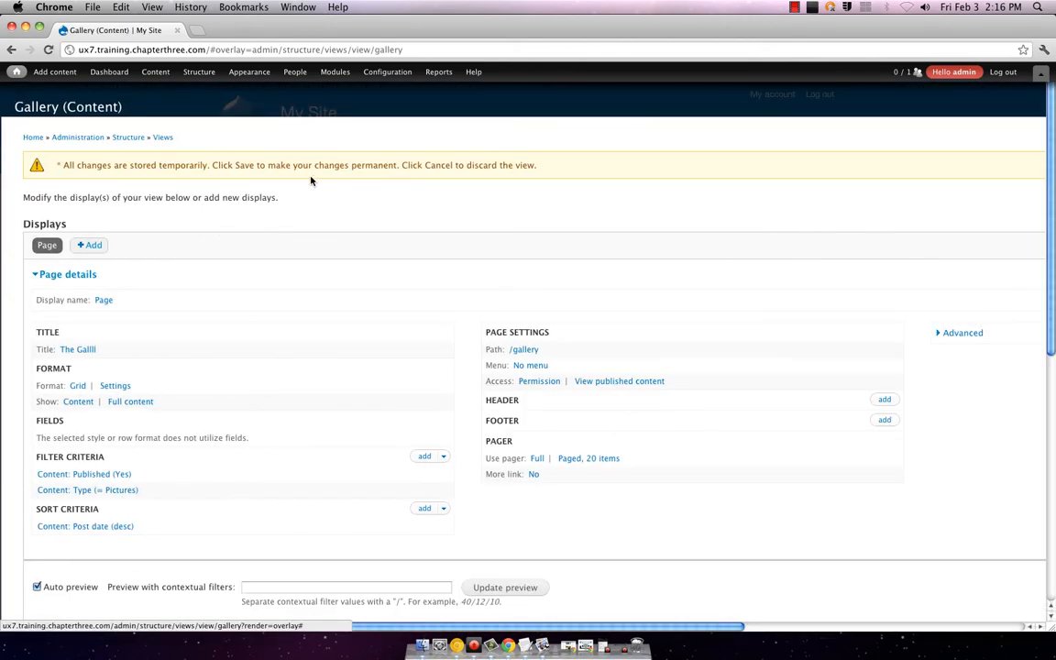
pyautogui.scroll(-10, 309, 183)
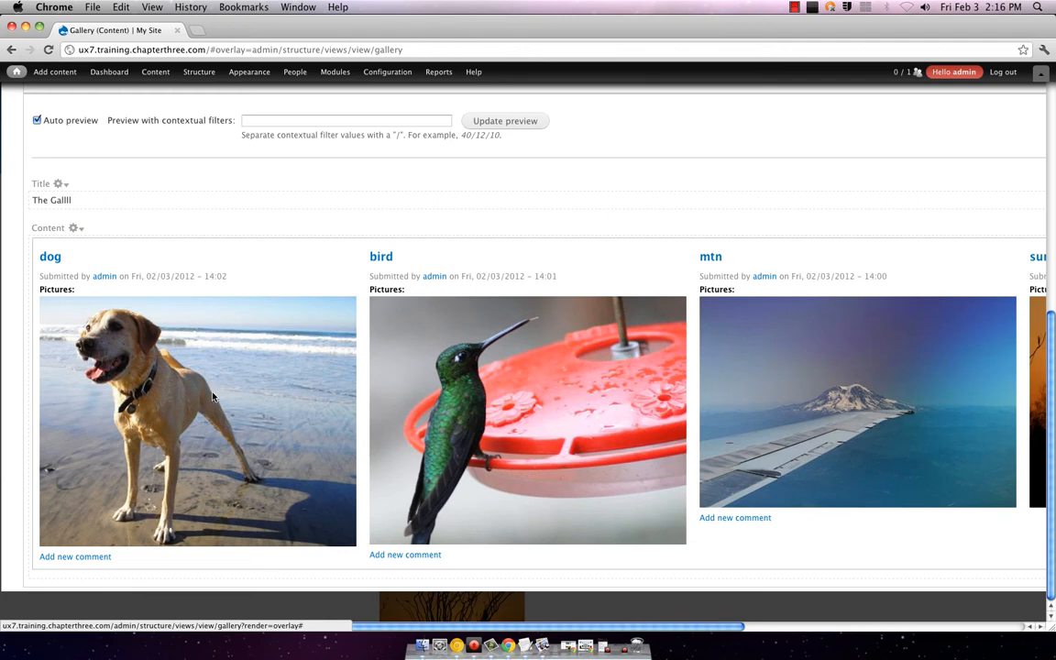
pyautogui.scroll(10, 211, 412)
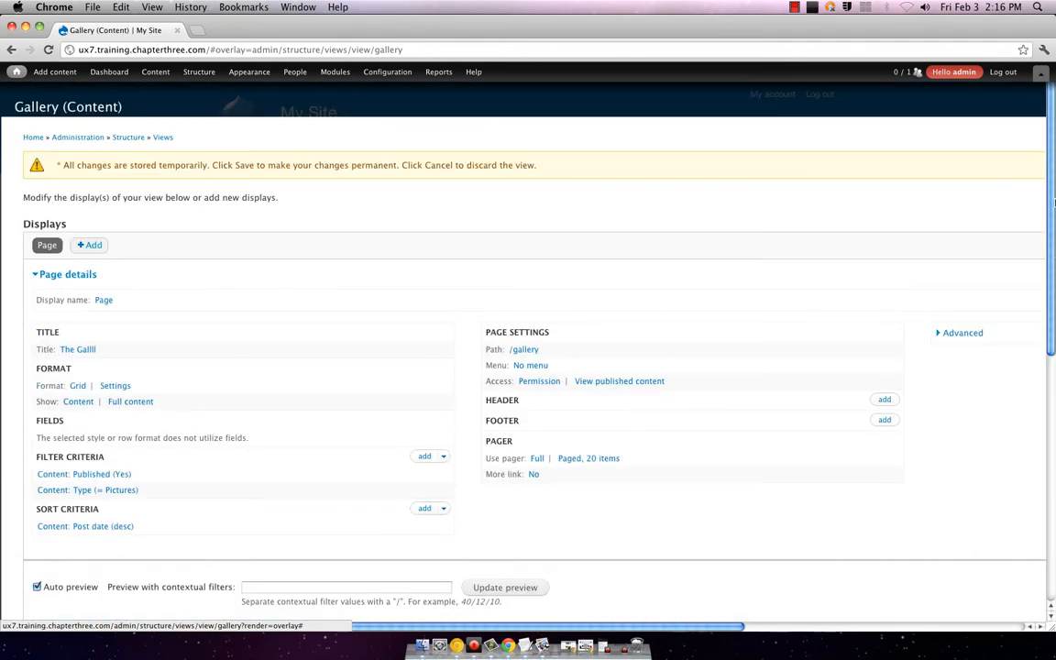
pyautogui.moveTo(1052, 196); pyautogui.dragTo(1052, 556)
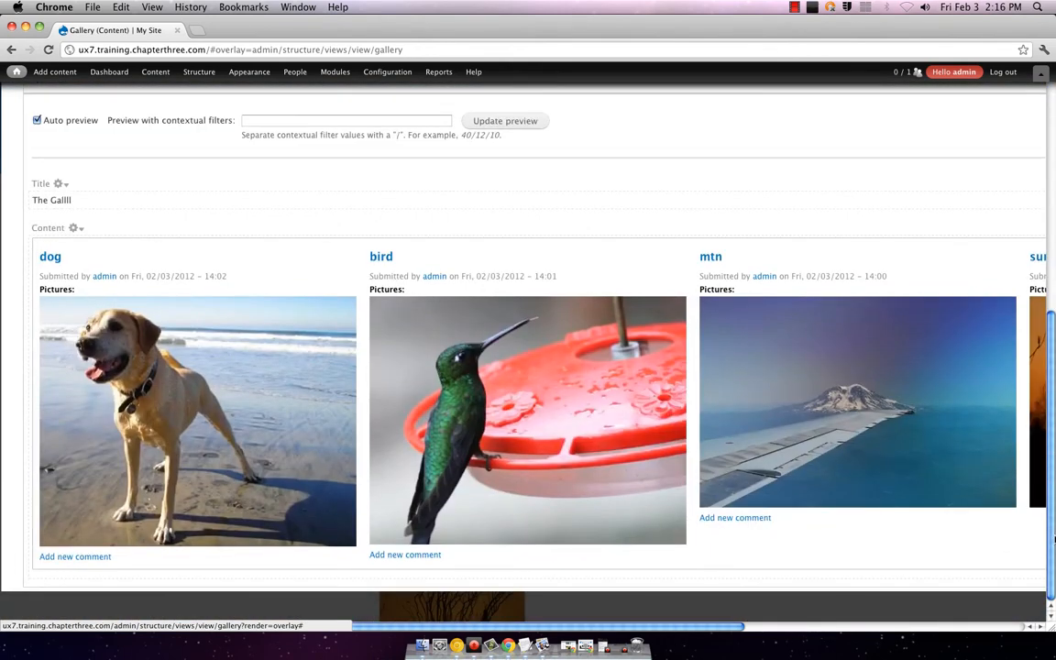
pyautogui.hscroll(8, 1020, 591)
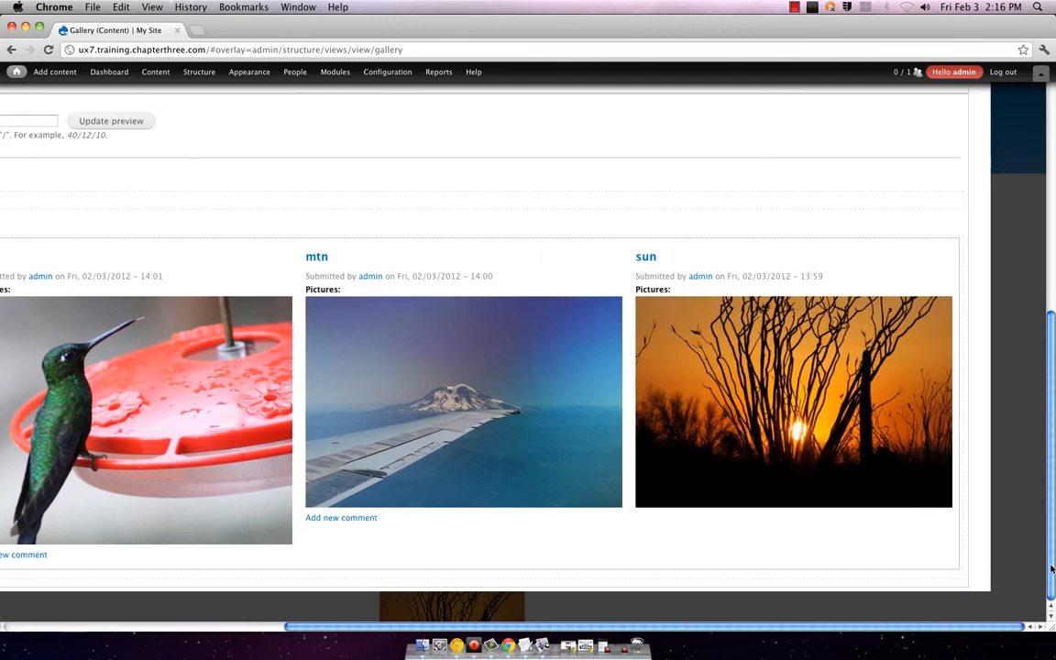
pyautogui.moveTo(904, 626); pyautogui.dragTo(456, 644)
pyautogui.scroll(1, 634, 323)
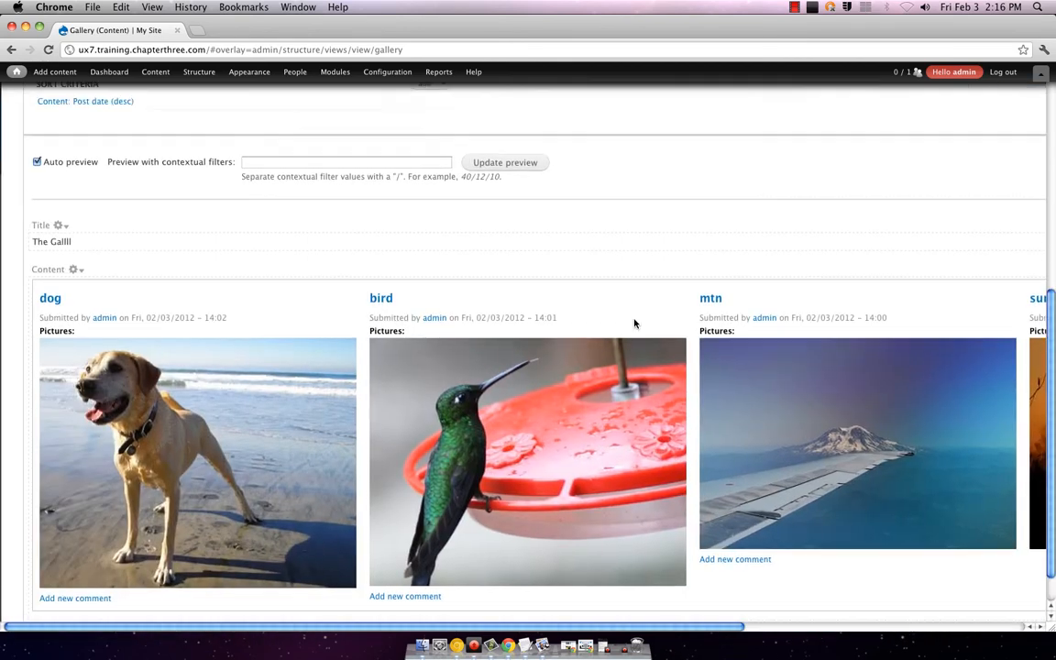
pyautogui.scroll(10, 634, 322)
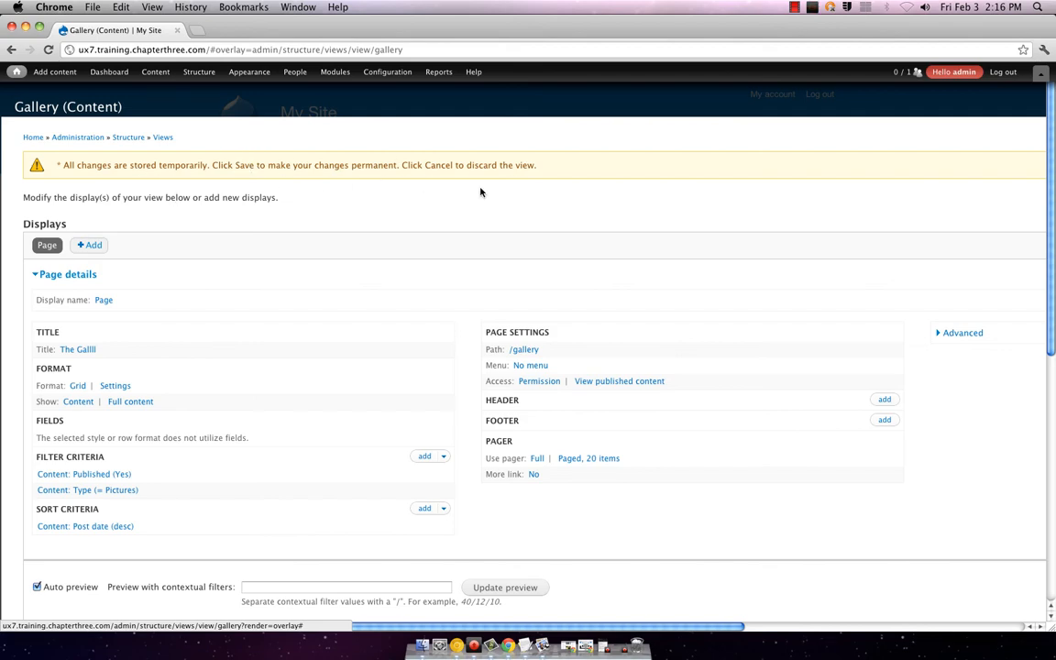
pyautogui.scroll(-10, 476, 194)
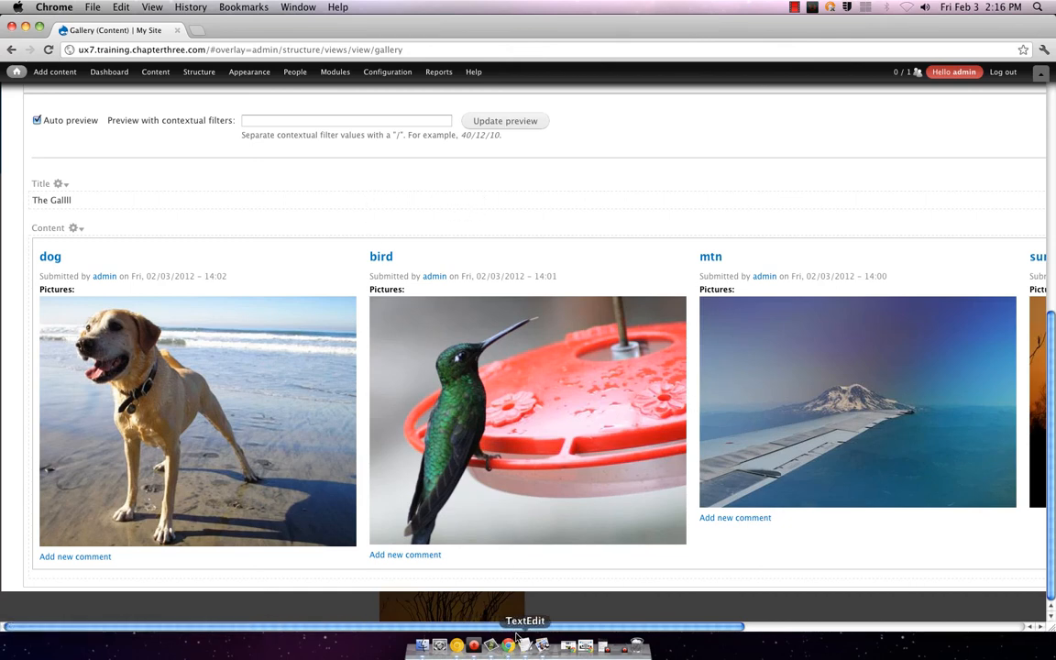
pyautogui.hscroll(2, 615, 623)
pyautogui.hscroll(5, 615, 623)
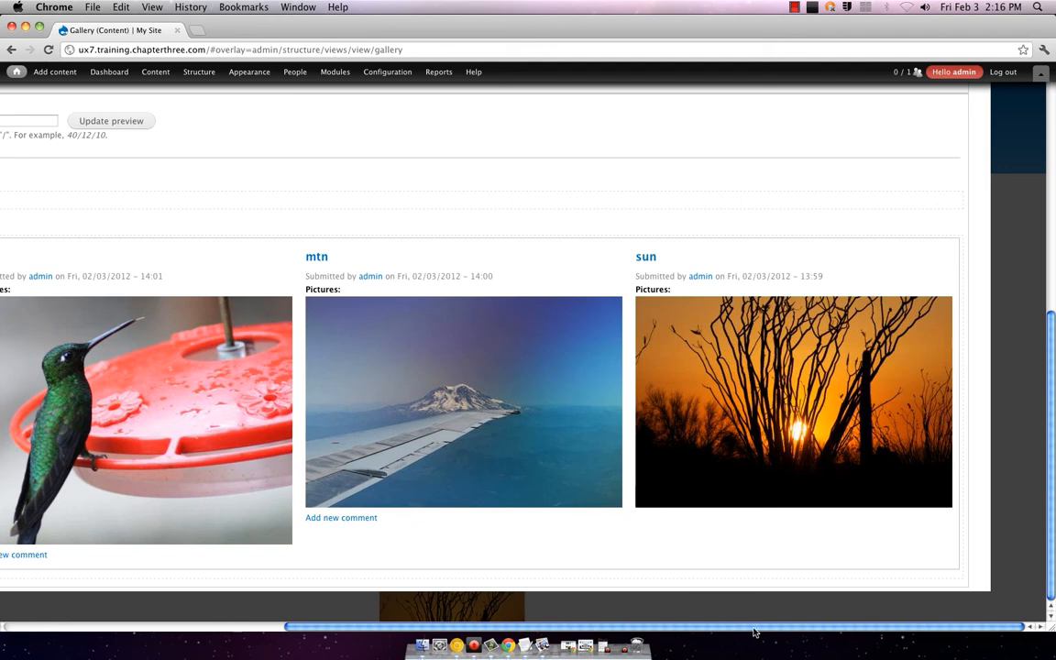
pyautogui.hscroll(-5, 165, 466)
pyautogui.scroll(10, 189, 398)
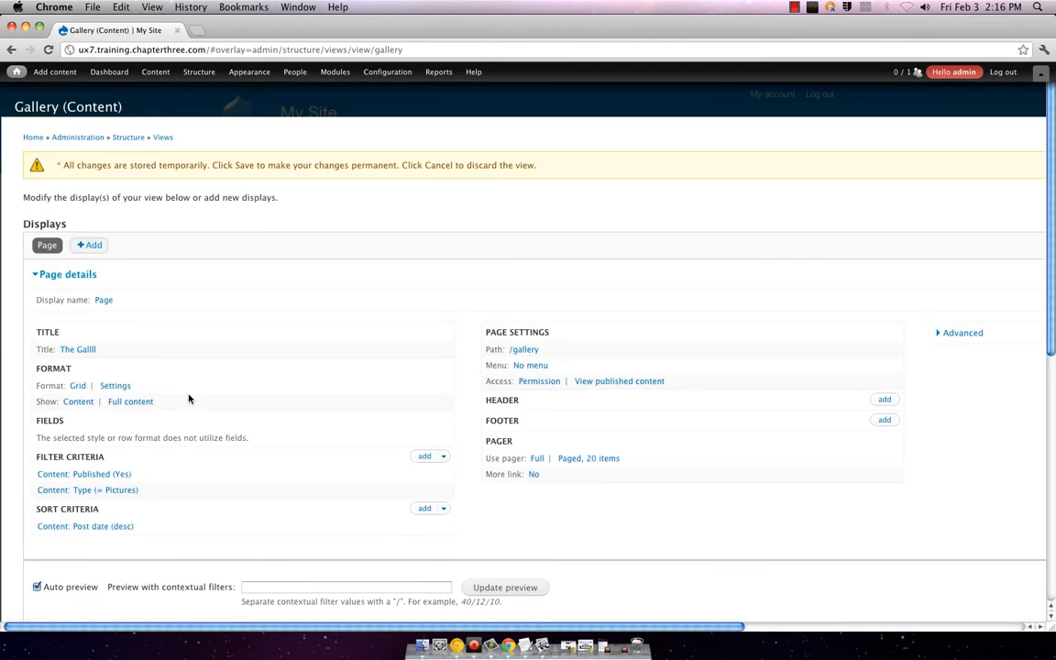
pyautogui.press('super+s')
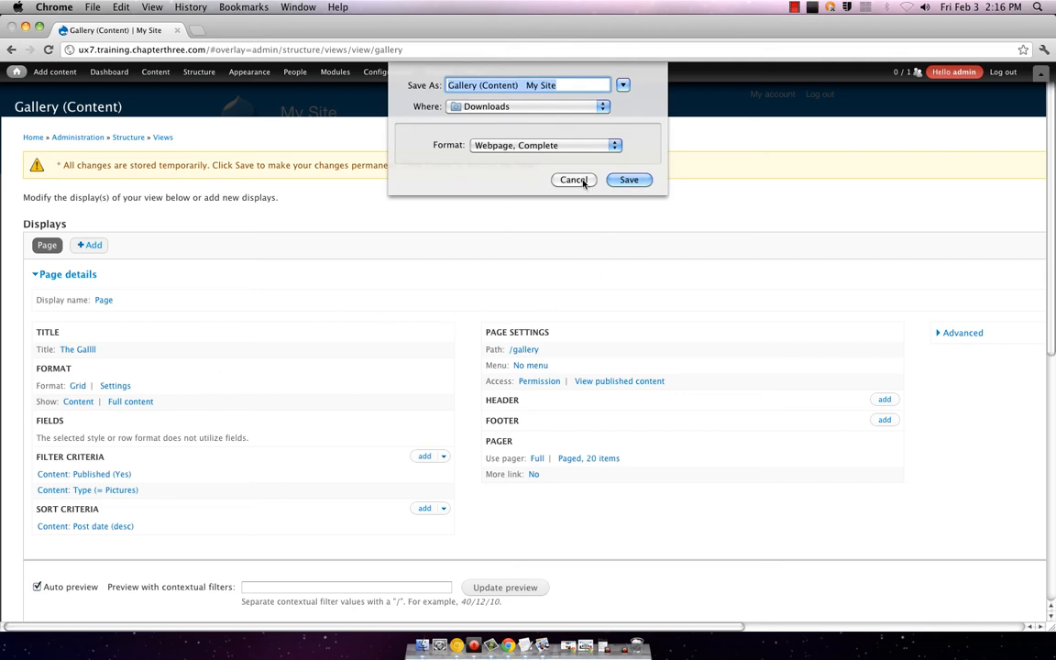
pyautogui.click(570, 179)
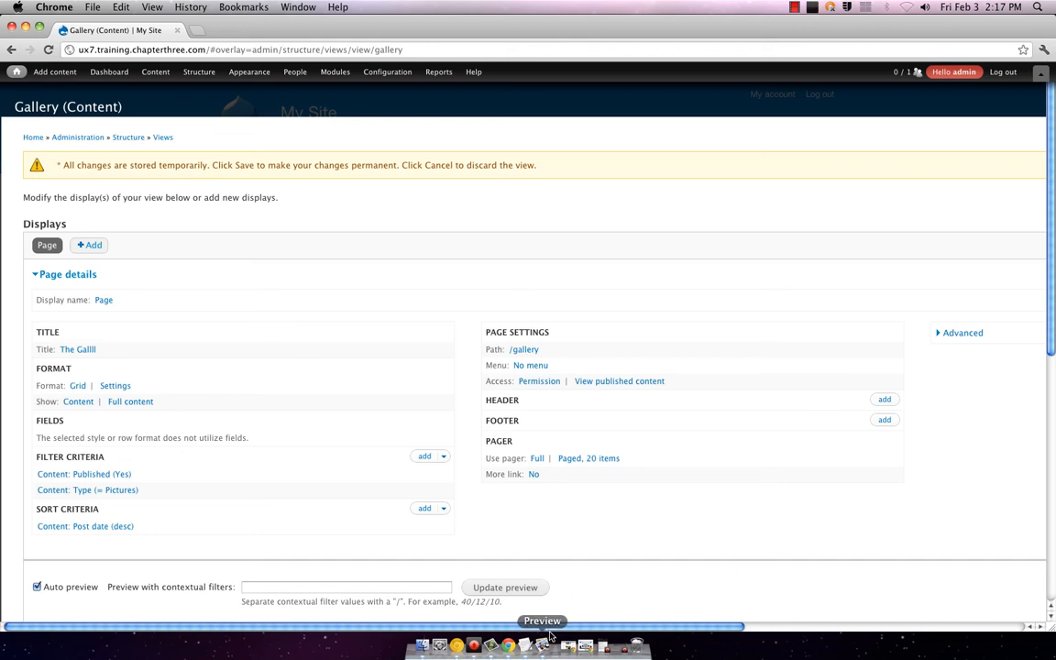
pyautogui.hscroll(10, 813, 608)
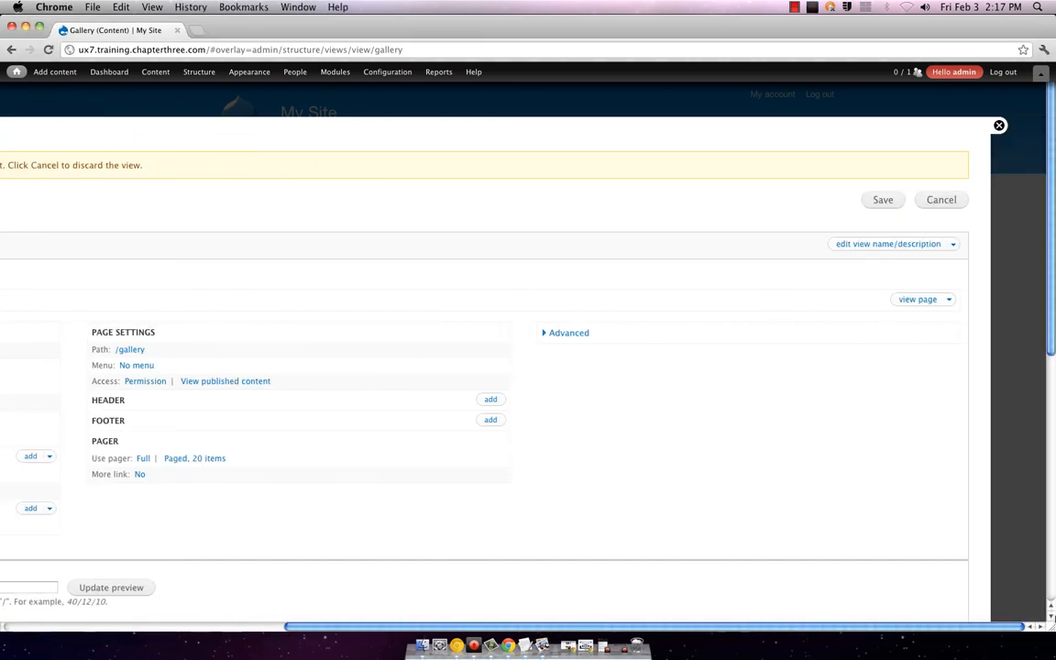
# Step: Save the Gallery view and check the dog, bird and mtn grid in the preview
pyautogui.click(882, 200)
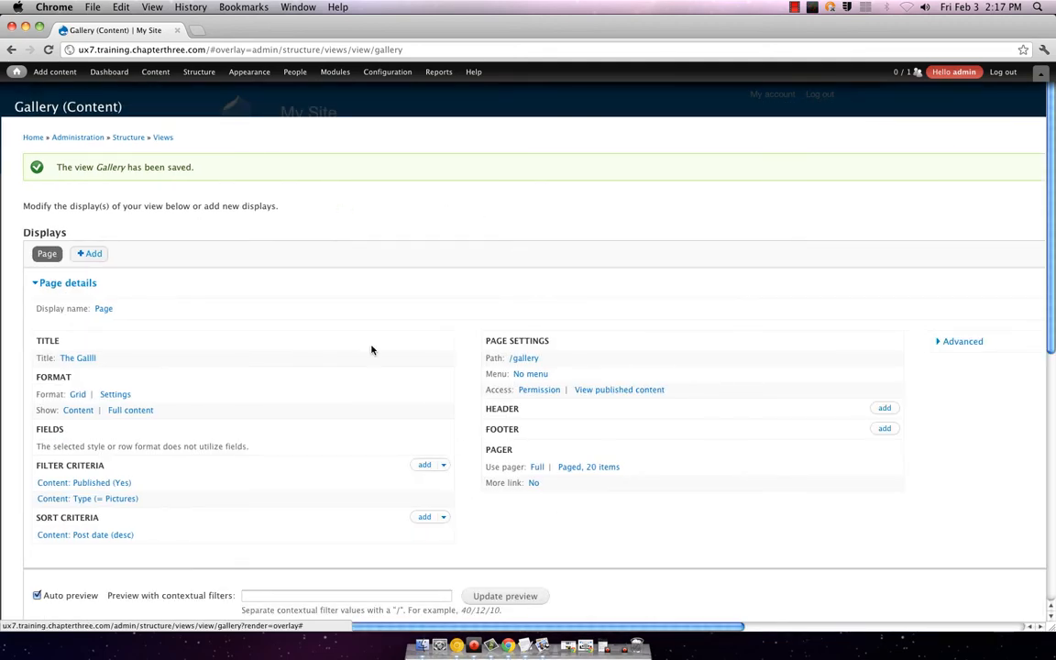
pyautogui.scroll(-10, 367, 349)
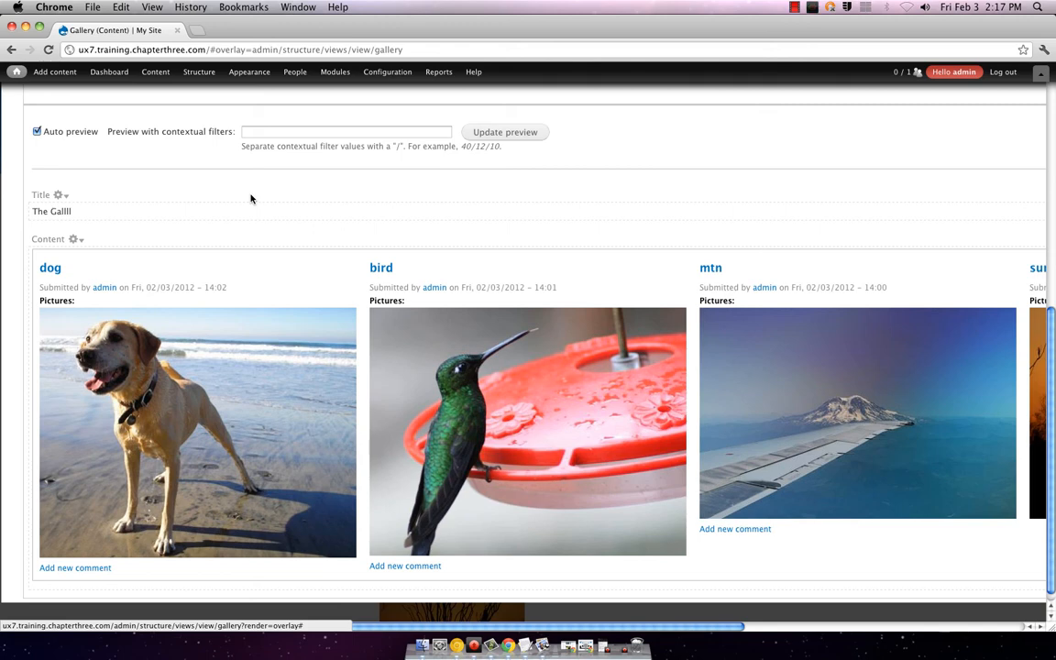
pyautogui.scroll(1, 371, 229)
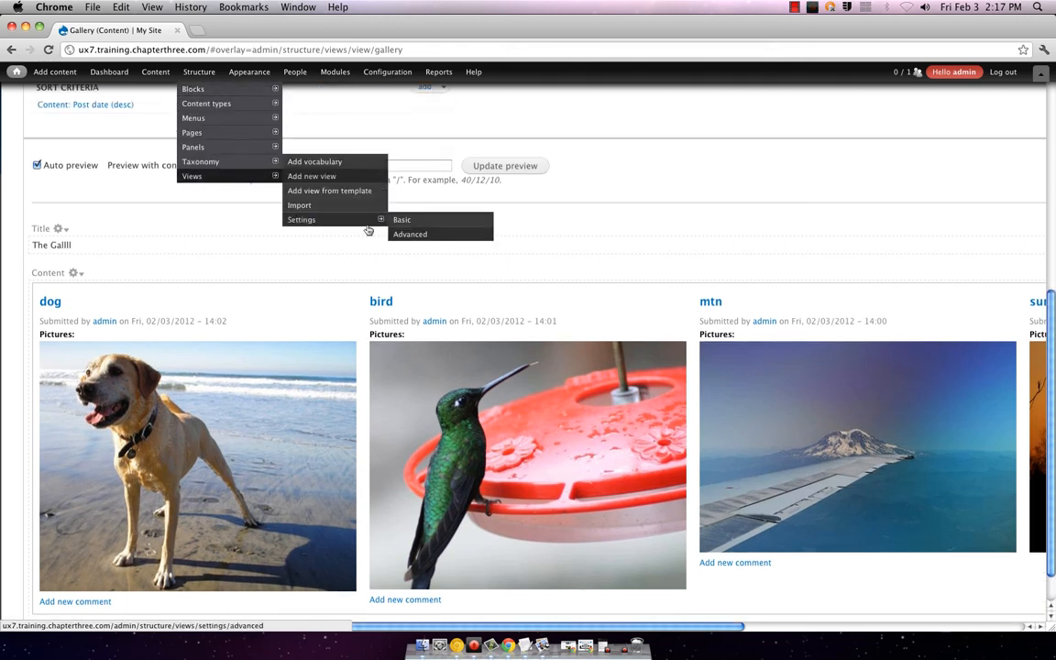
pyautogui.scroll(10, 631, 201)
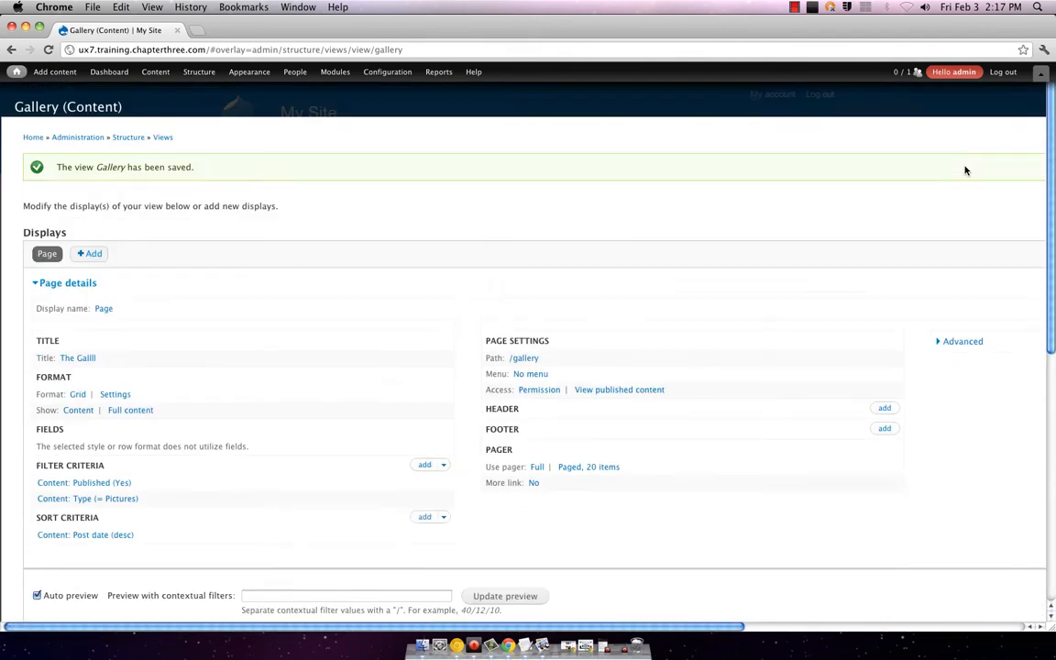
pyautogui.hscroll(10, 733, 624)
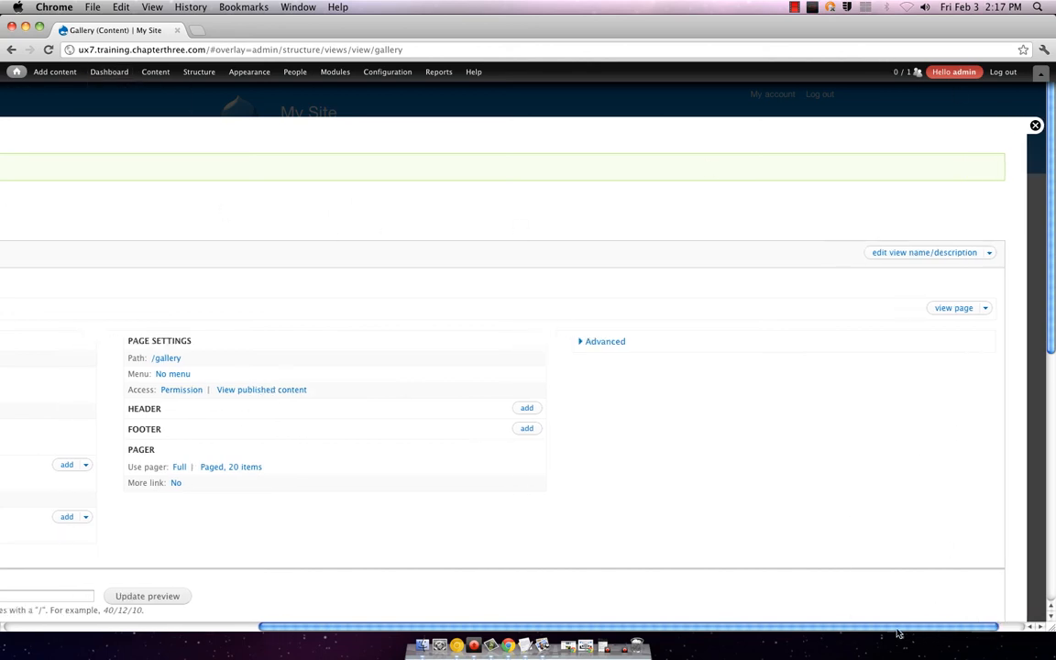
pyautogui.hscroll(-10, 634, 375)
pyautogui.scroll(-6, 622, 384)
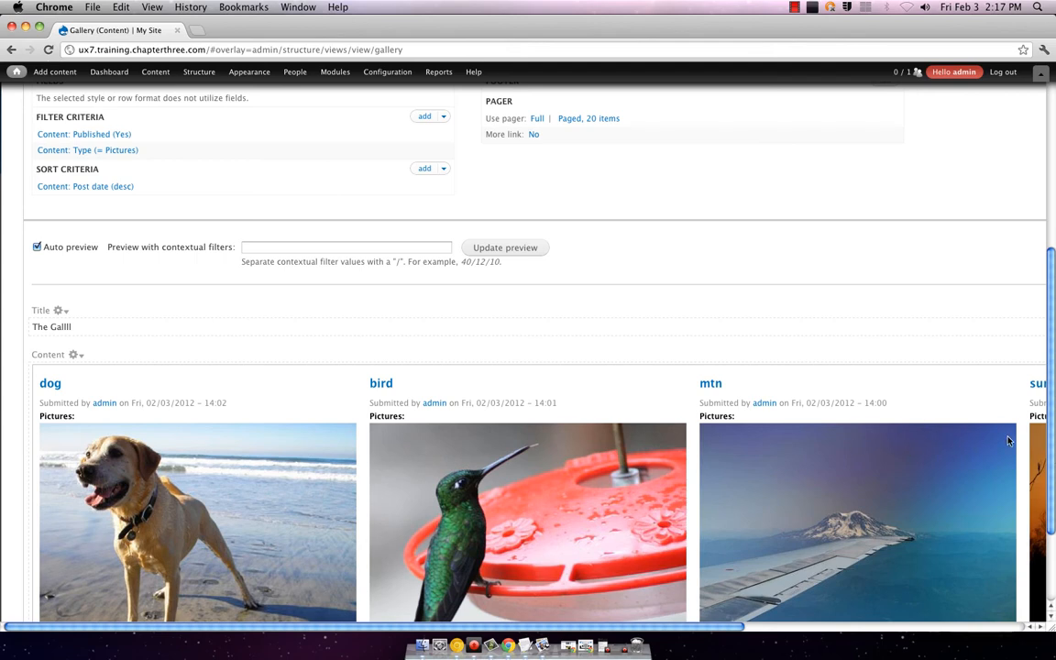
pyautogui.scroll(-3, 393, 294)
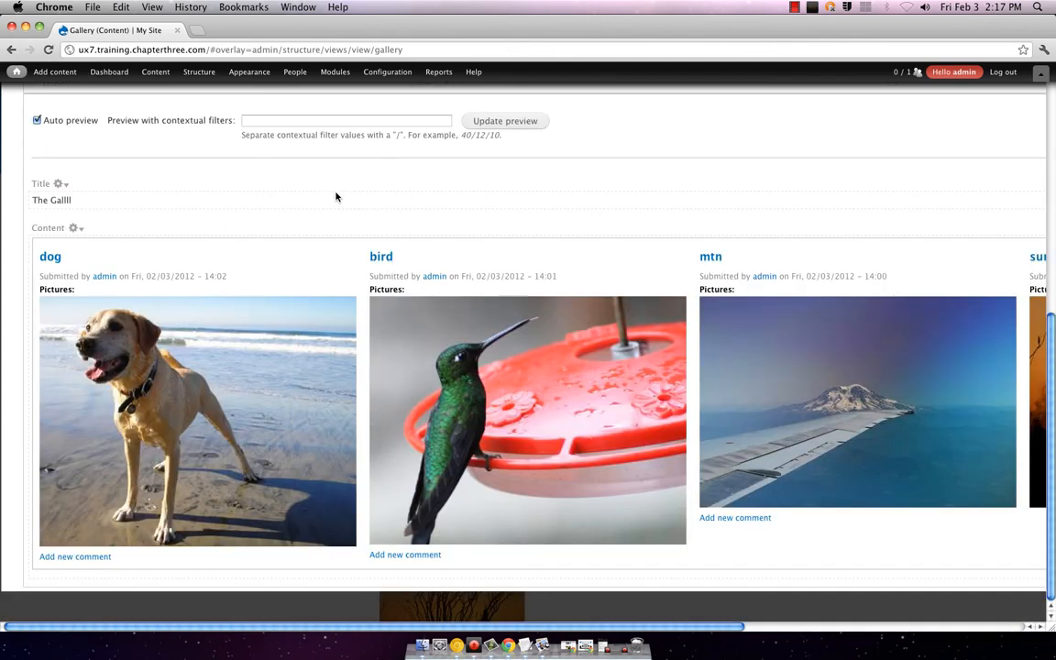
pyautogui.scroll(10, 690, 201)
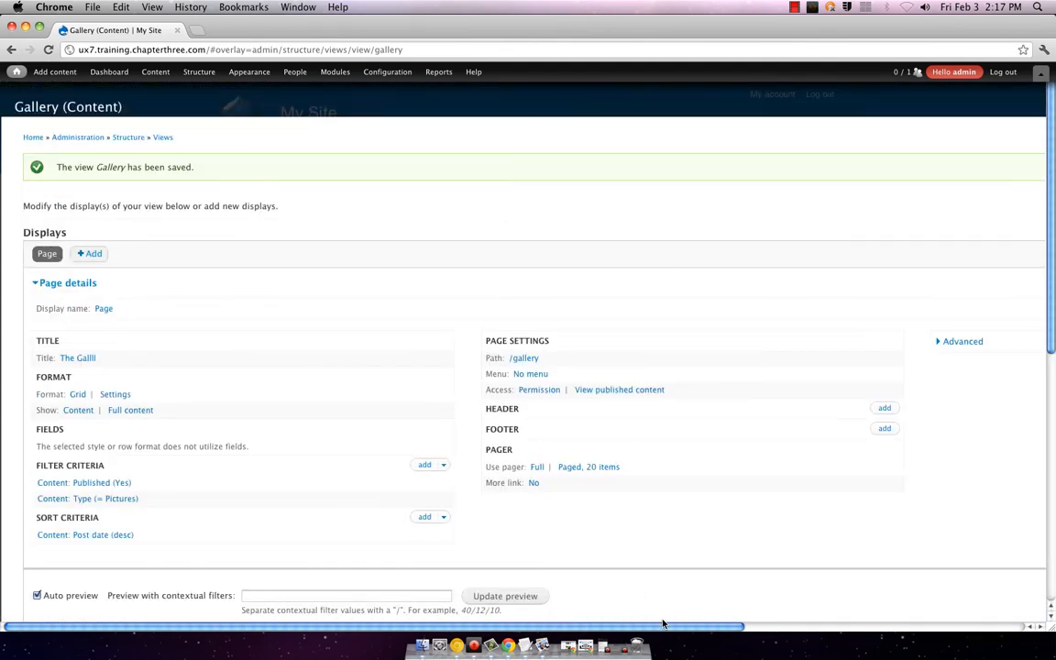
pyautogui.hscroll(10, 598, 561)
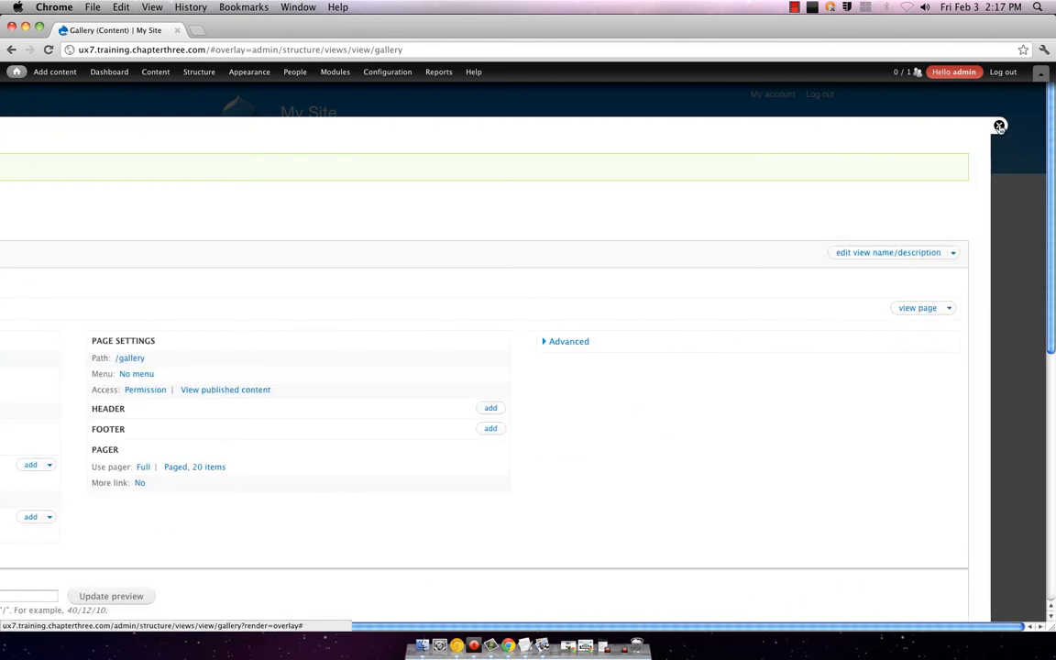
# Step: Close the view editor, glance at the Content list, and return to the front page
pyautogui.click(999, 126)
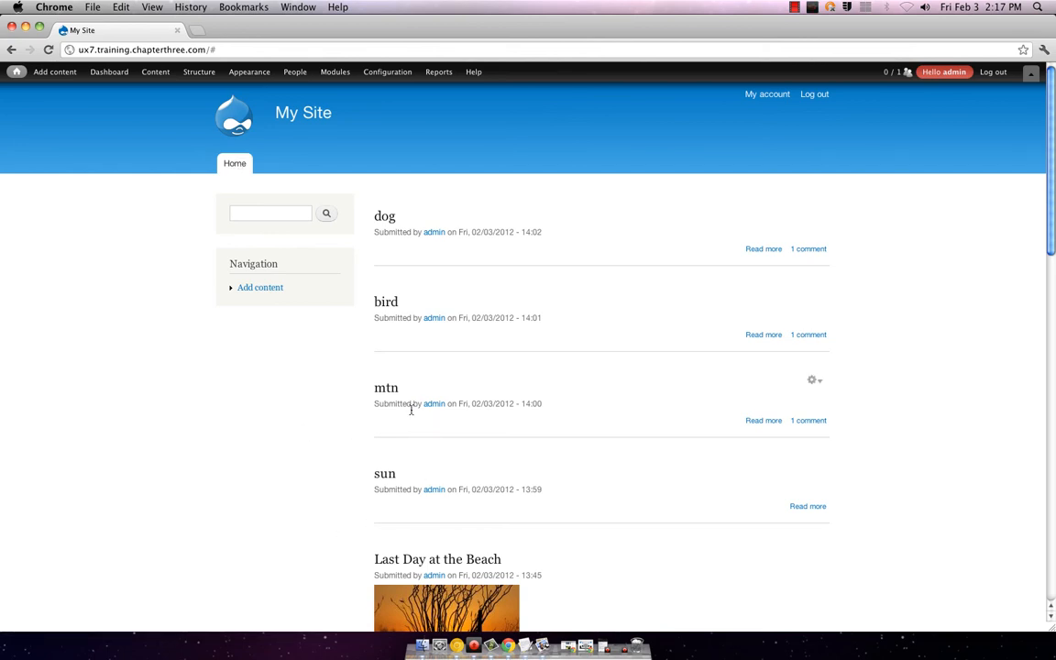
pyautogui.moveTo(62, 79)
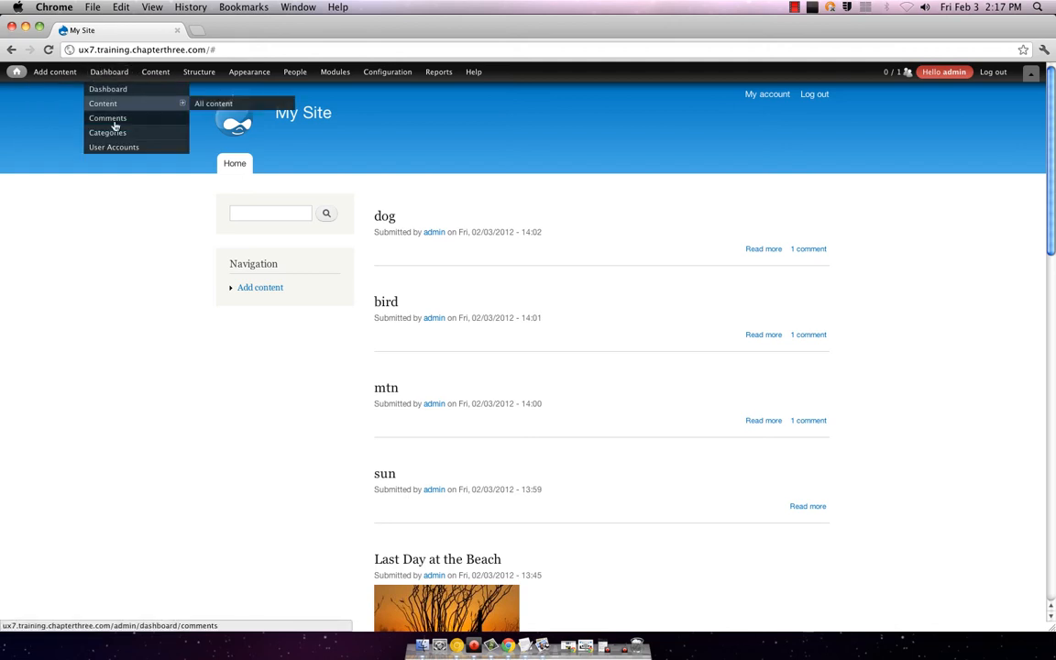
pyautogui.moveTo(156, 67)
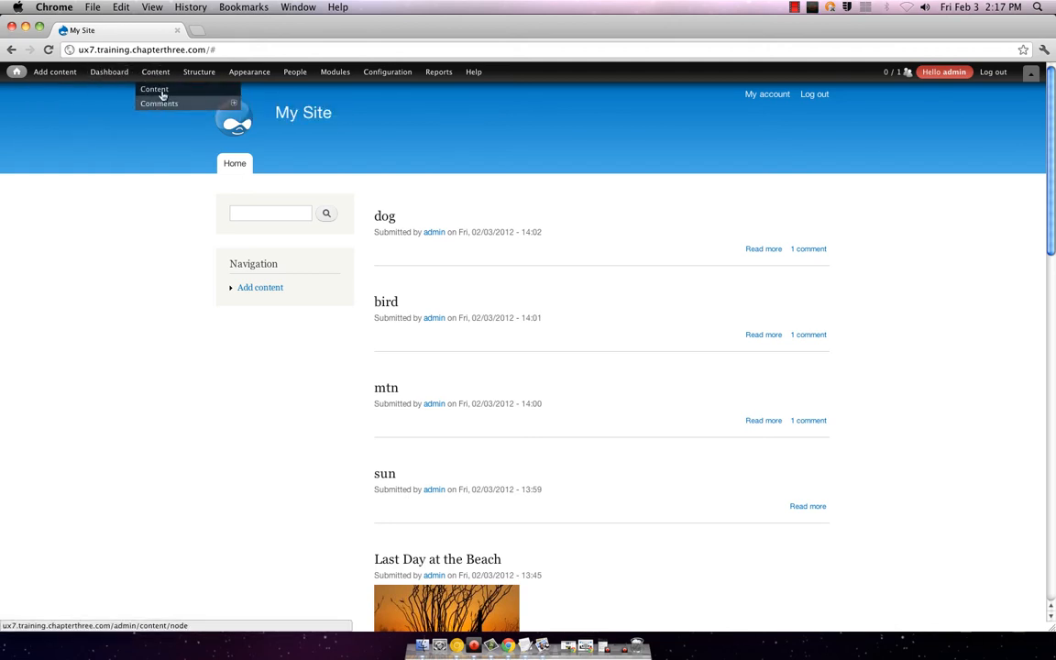
pyautogui.click(156, 90)
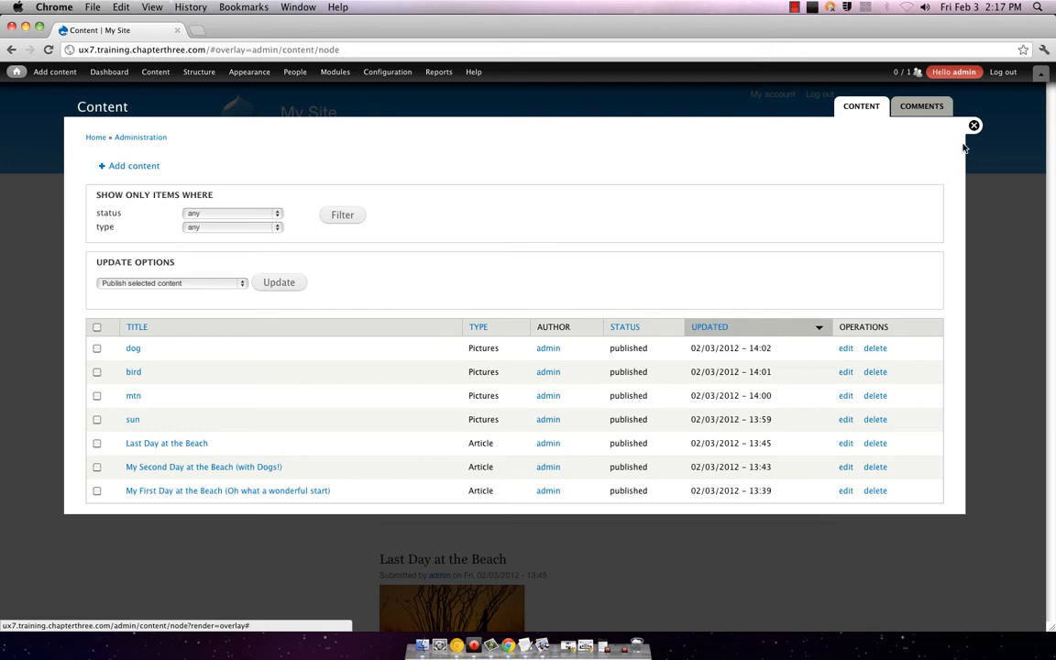
pyautogui.click(974, 126)
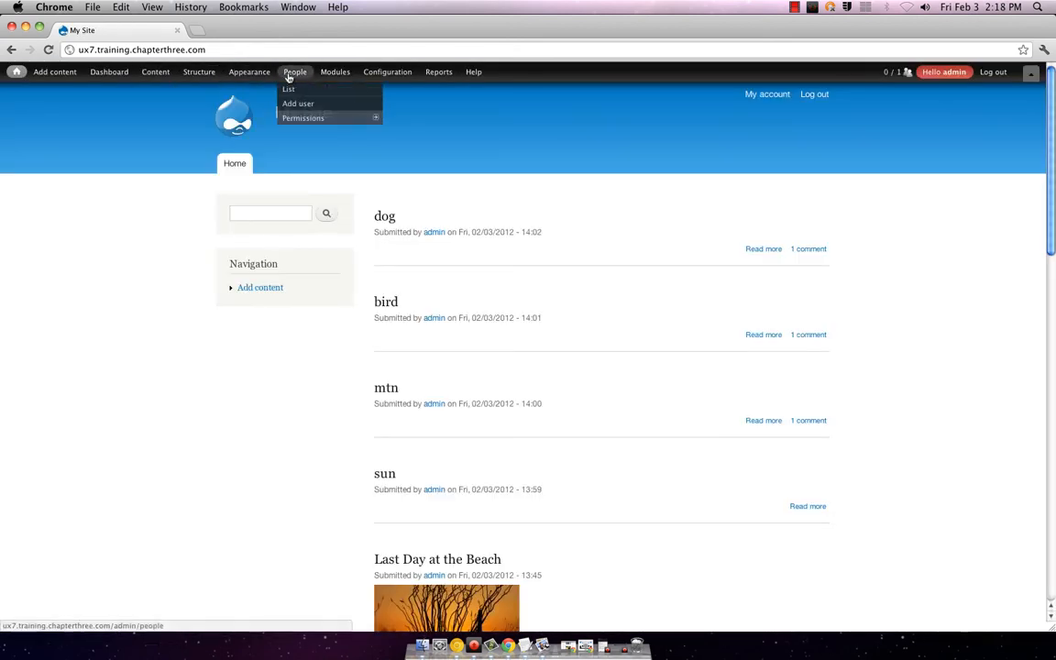
pyautogui.moveTo(229, 76)
pyautogui.moveTo(214, 175)
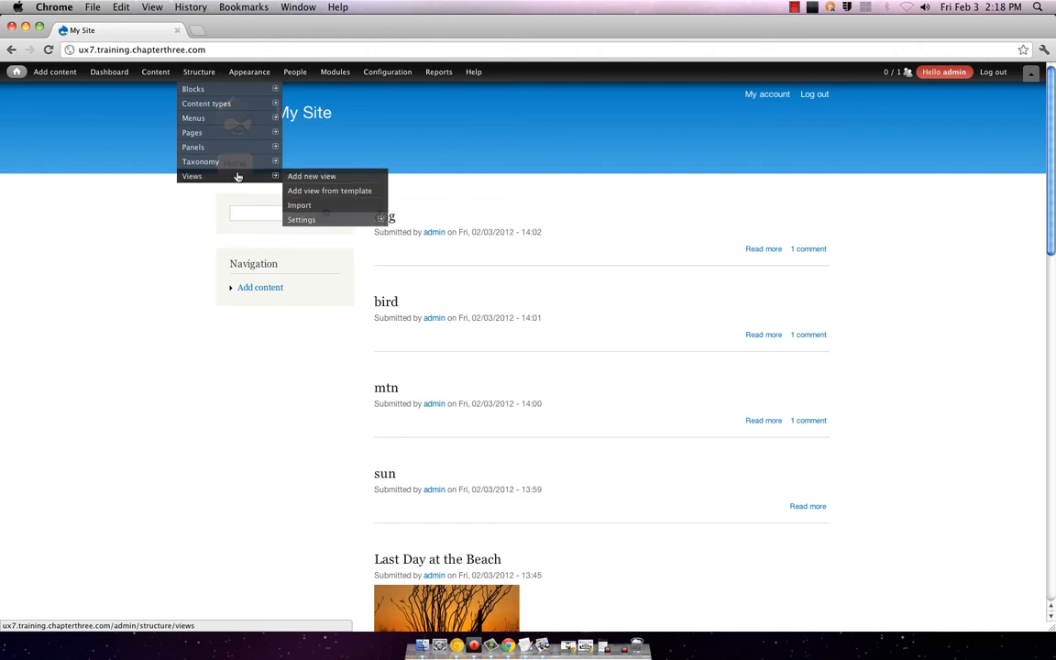
# Step: Open Views settings, browse the views list showing Gallery at /gallery, then return to Settings
pyautogui.click(321, 222)
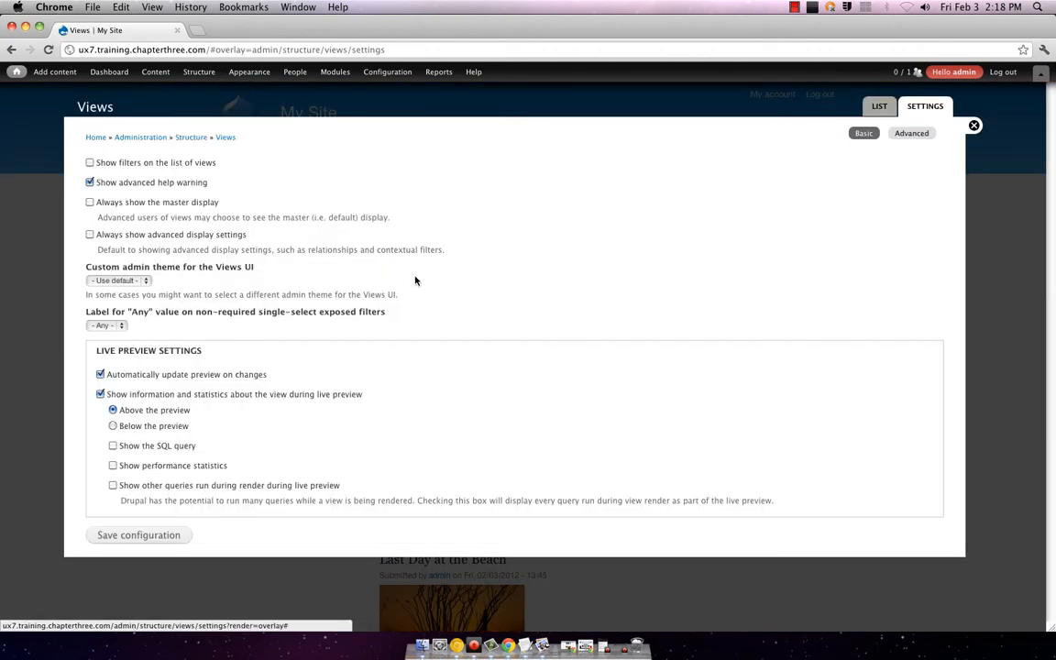
pyautogui.click(879, 106)
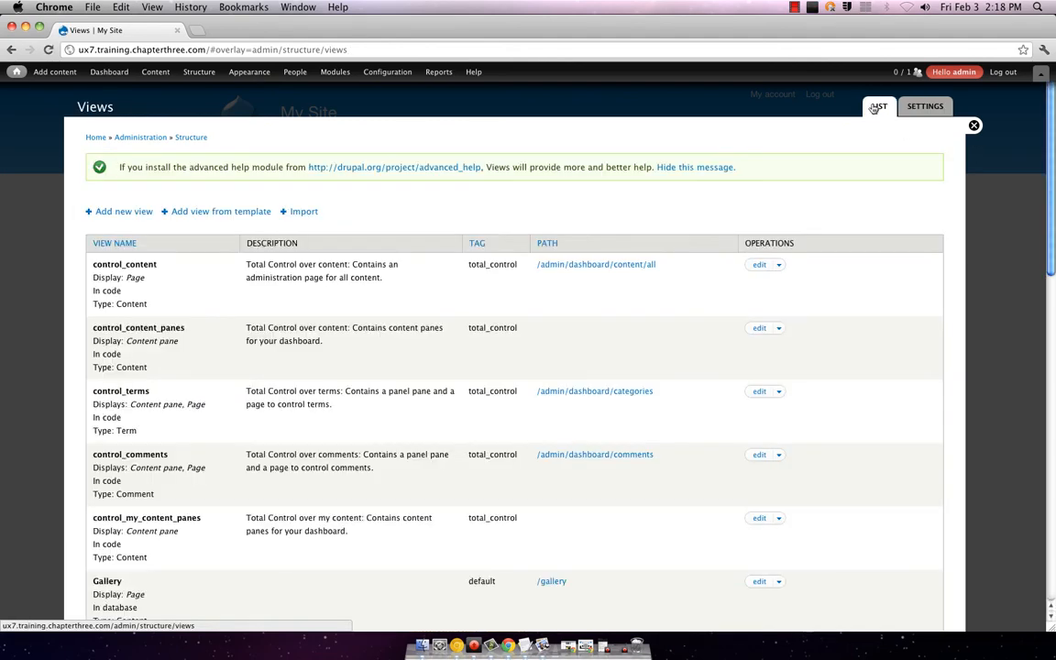
pyautogui.scroll(-15, 421, 284)
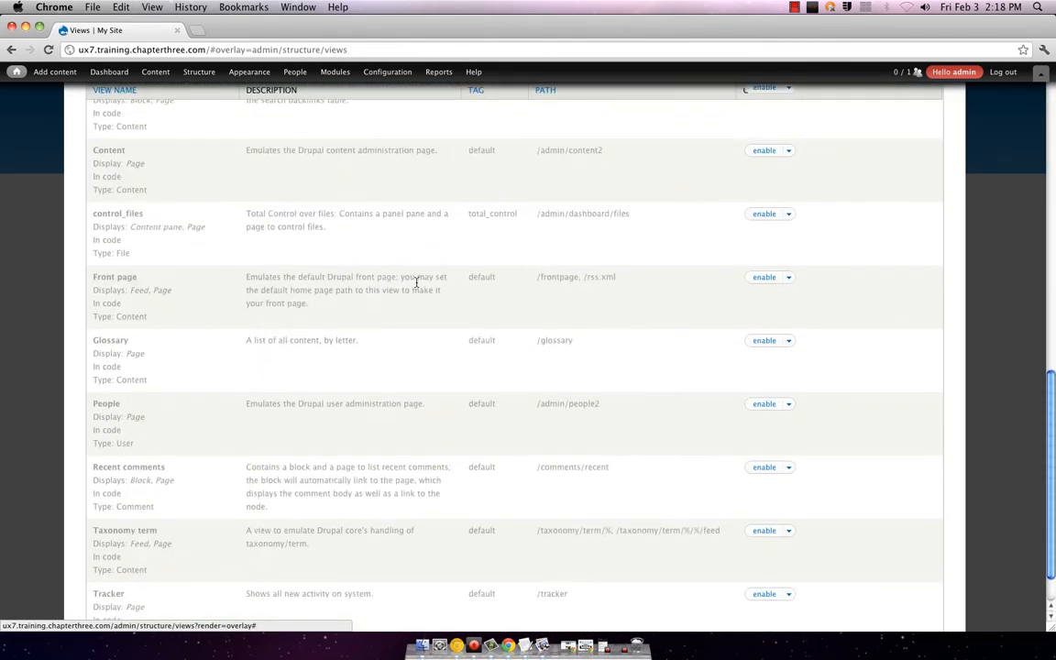
pyautogui.scroll(15, 415, 285)
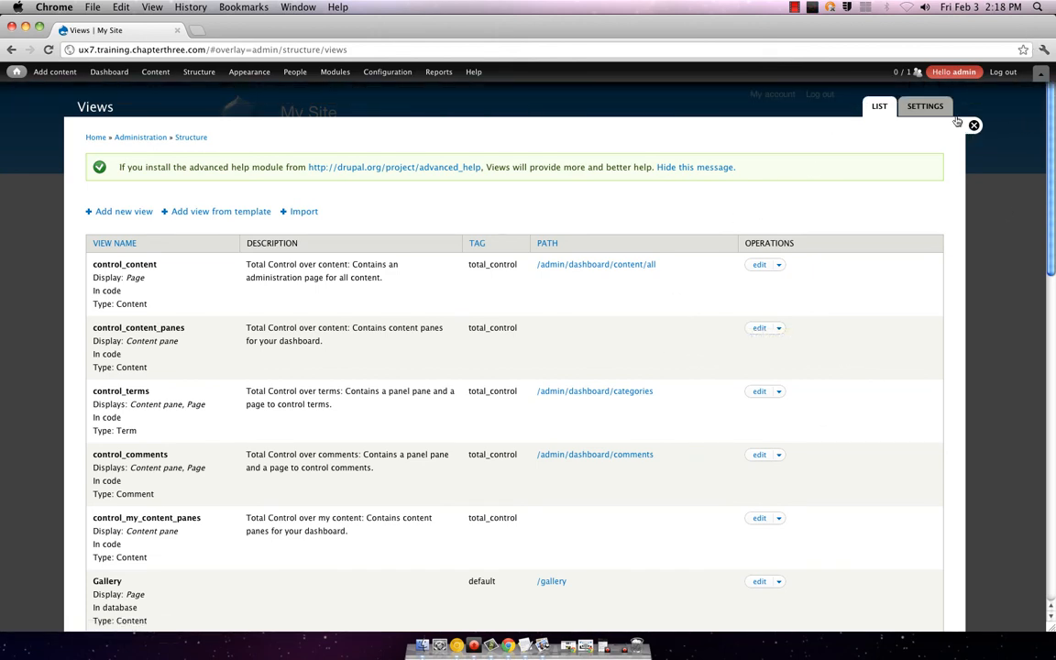
pyautogui.click(927, 106)
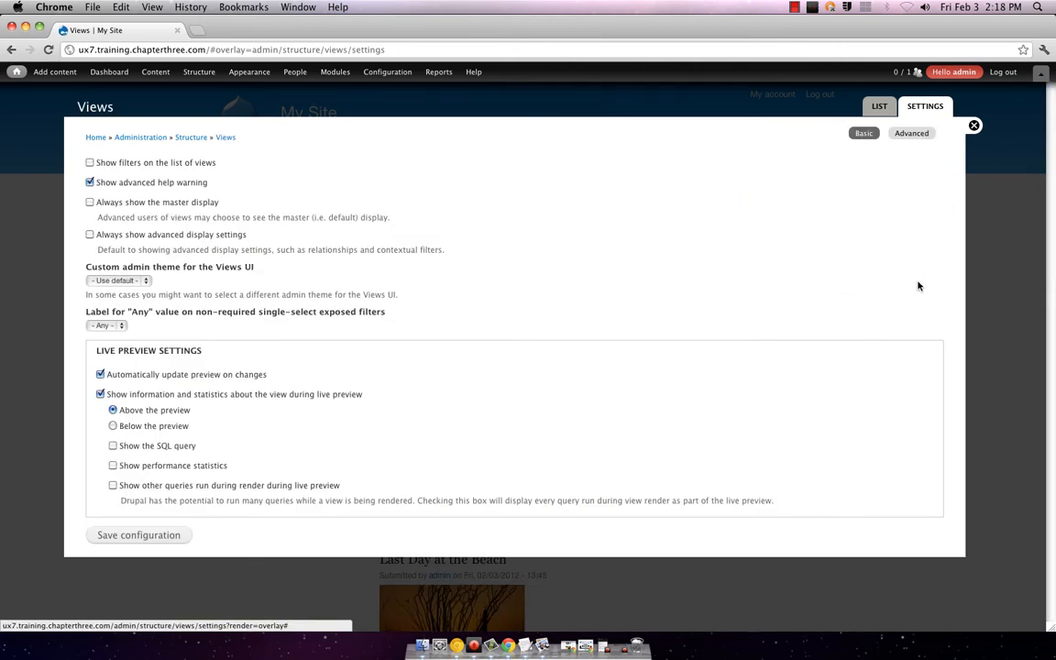
pyautogui.click(974, 126)
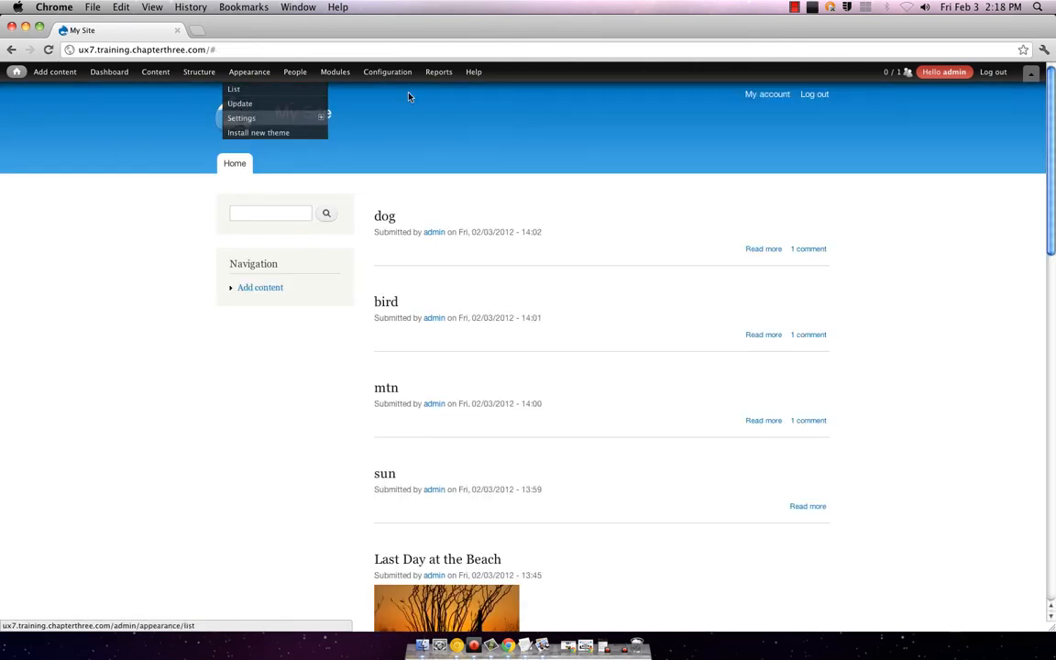
pyautogui.moveTo(474, 73)
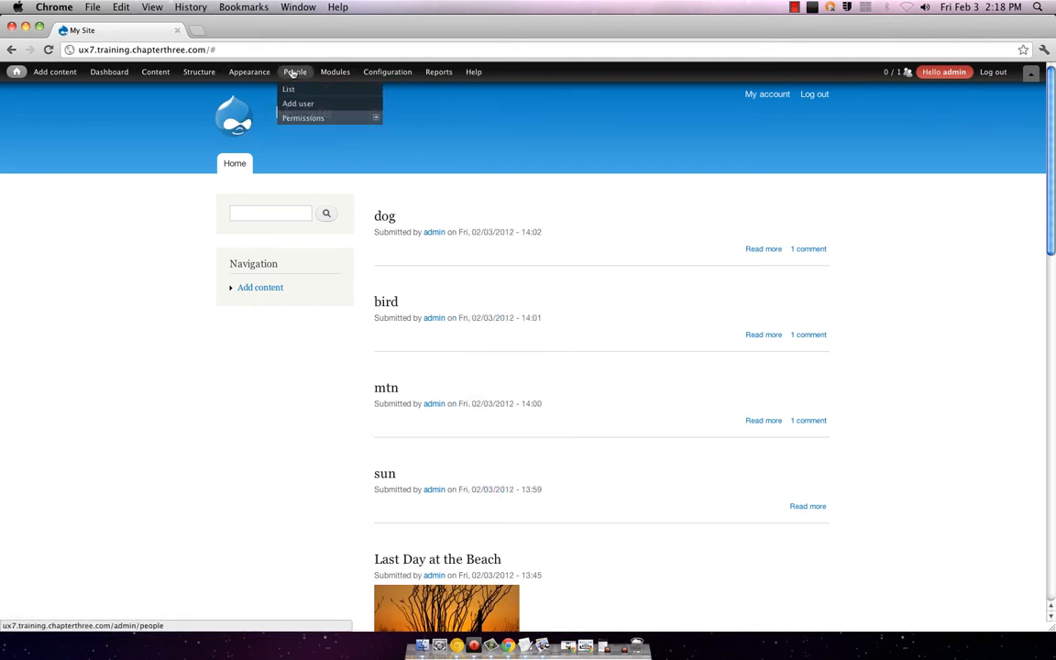
pyautogui.moveTo(238, 75)
pyautogui.moveTo(192, 74)
pyautogui.moveTo(210, 176)
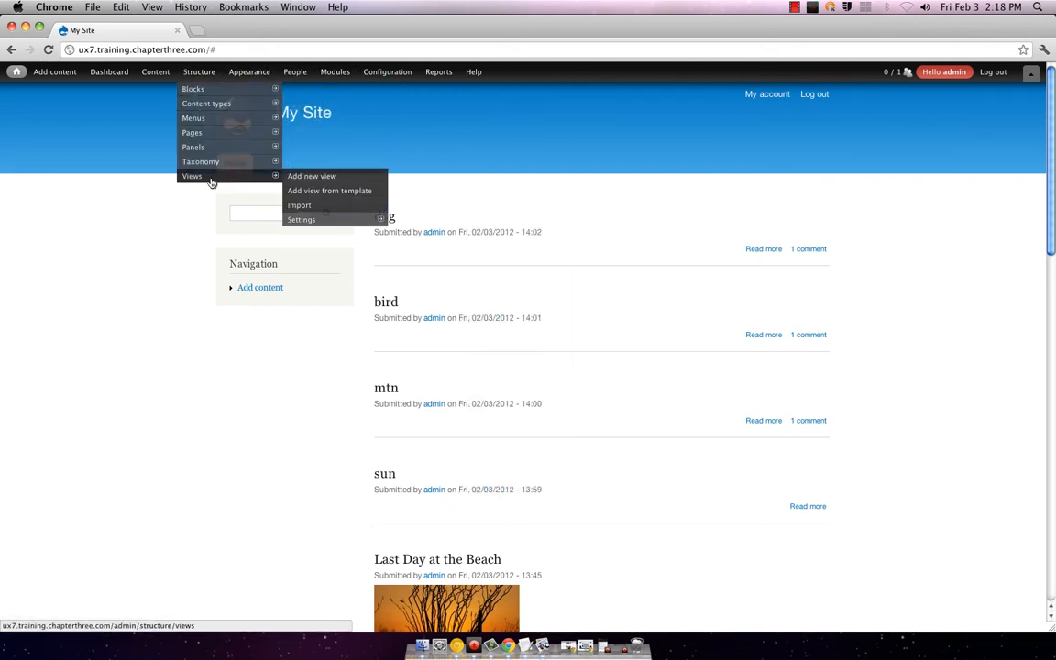
pyautogui.click(338, 217)
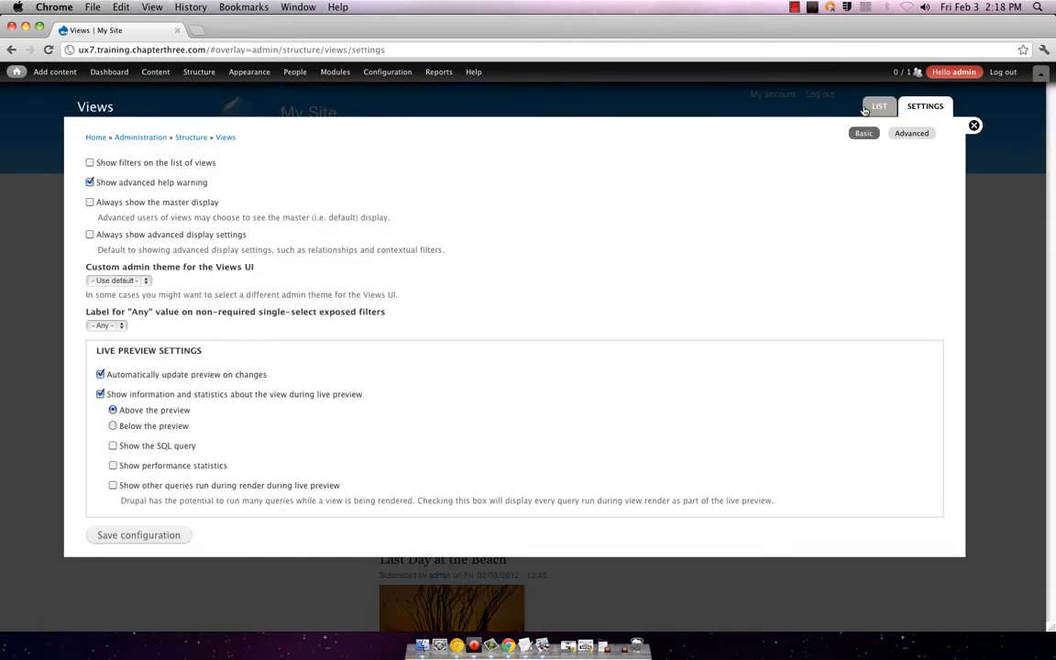
pyautogui.click(877, 106)
pyautogui.scroll(-1, 854, 203)
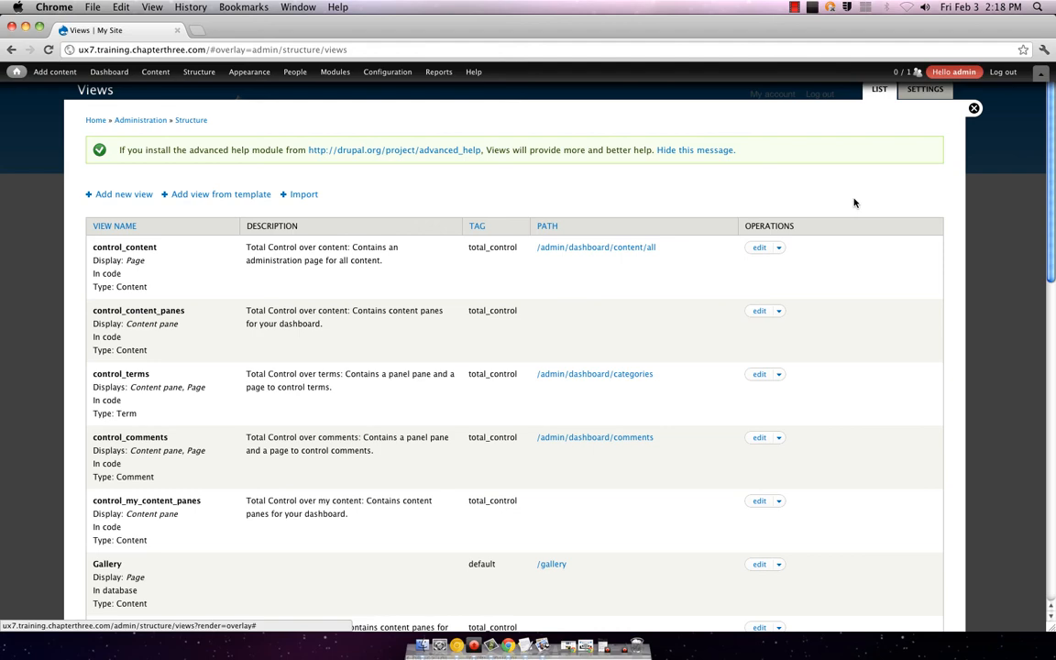
pyautogui.scroll(-5, 854, 203)
pyautogui.scroll(-3, 857, 229)
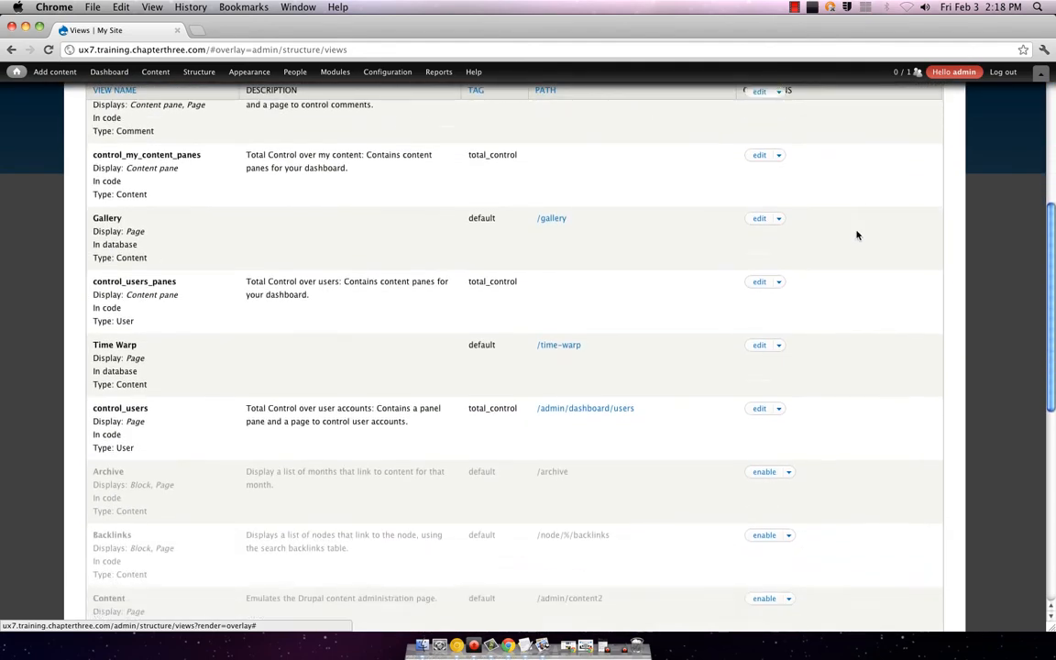
pyautogui.scroll(-9, 857, 236)
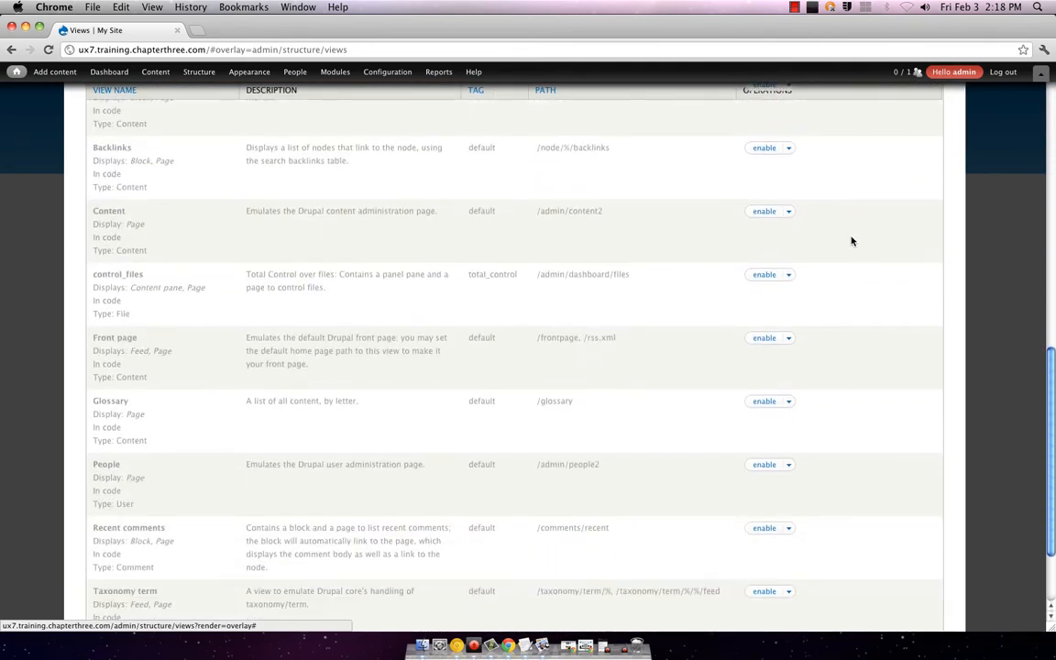
pyautogui.scroll(-3, 851, 242)
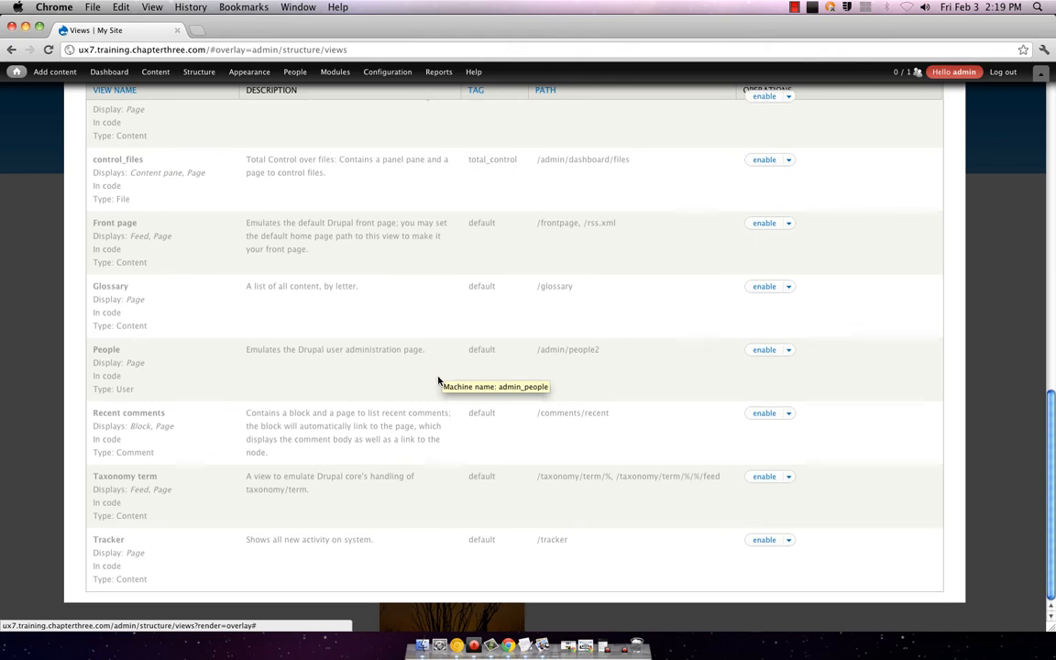
pyautogui.scroll(9, 439, 380)
pyautogui.scroll(2, 439, 379)
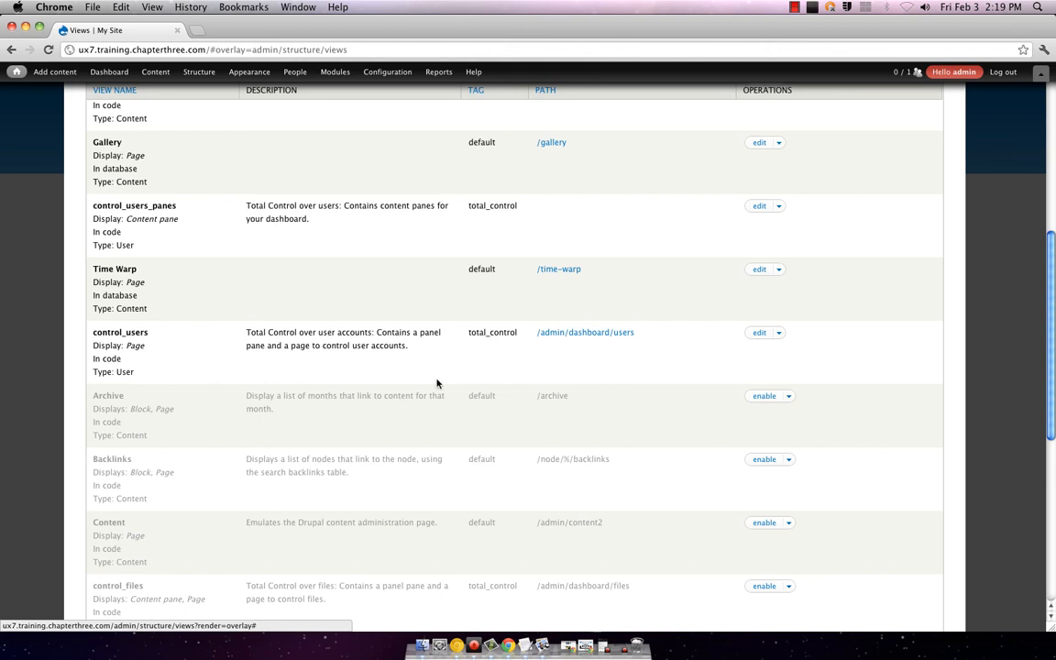
pyautogui.scroll(8, 436, 383)
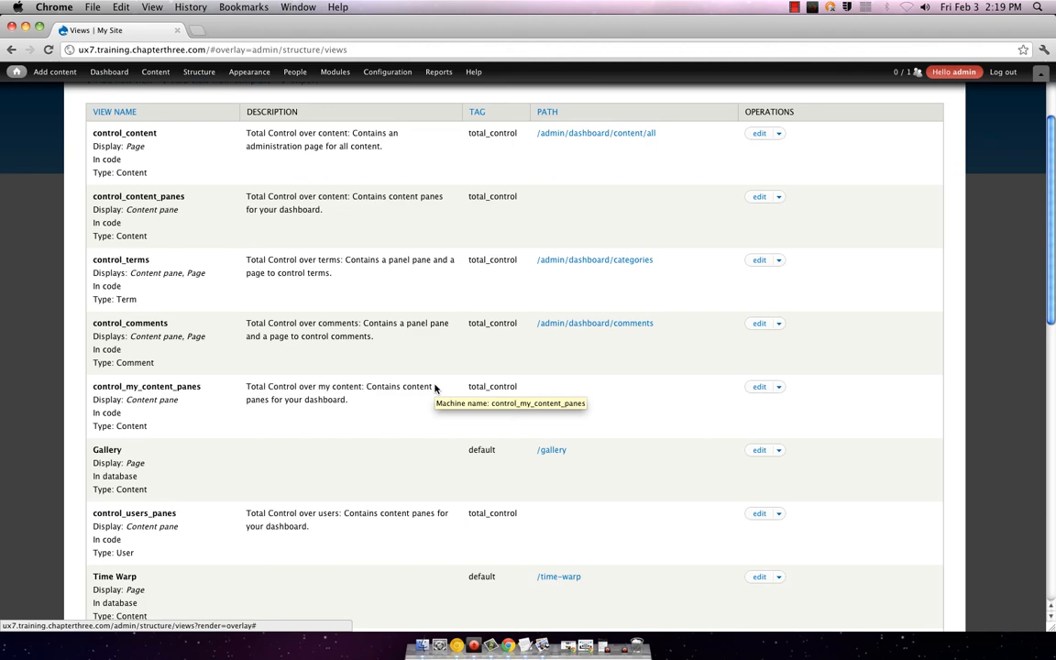
pyautogui.scroll(-4, 461, 408)
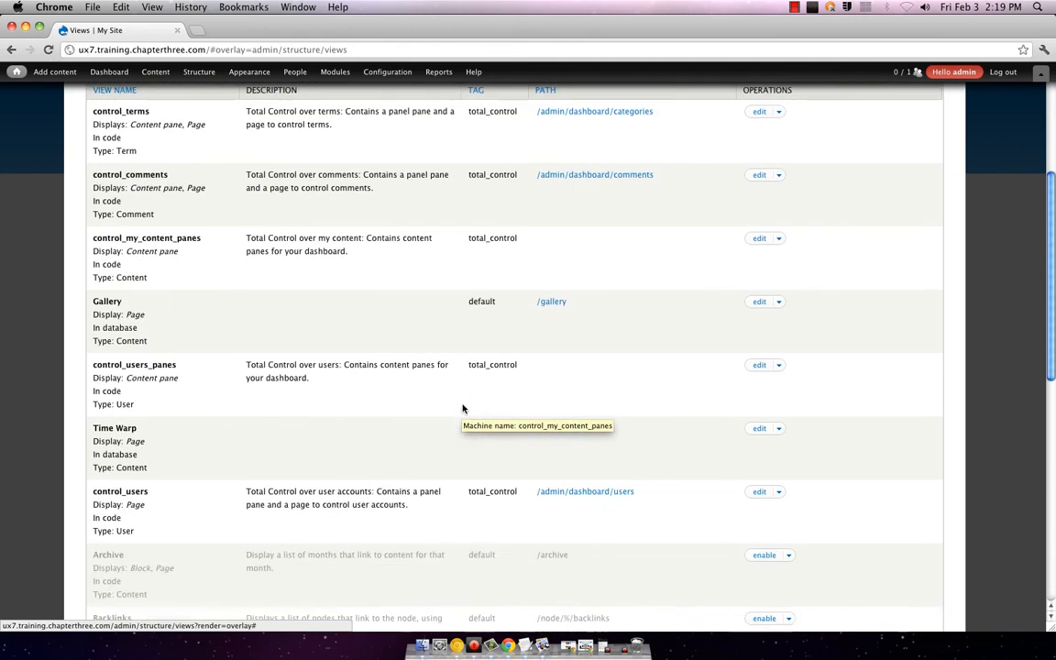
pyautogui.scroll(-4, 453, 375)
pyautogui.scroll(-10, 472, 362)
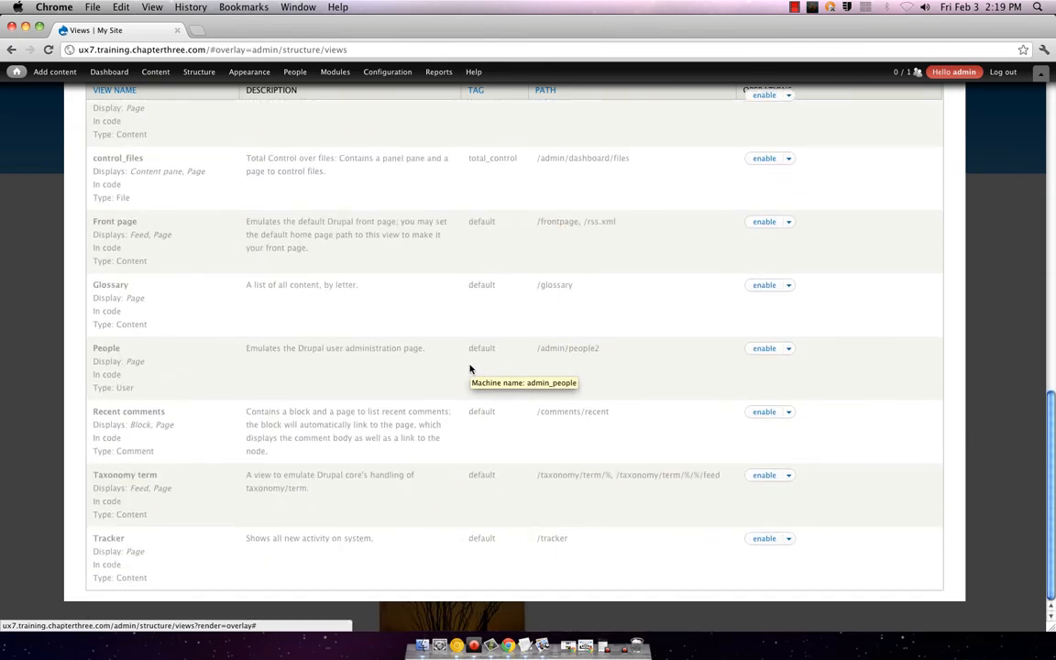
pyautogui.scroll(15, 469, 368)
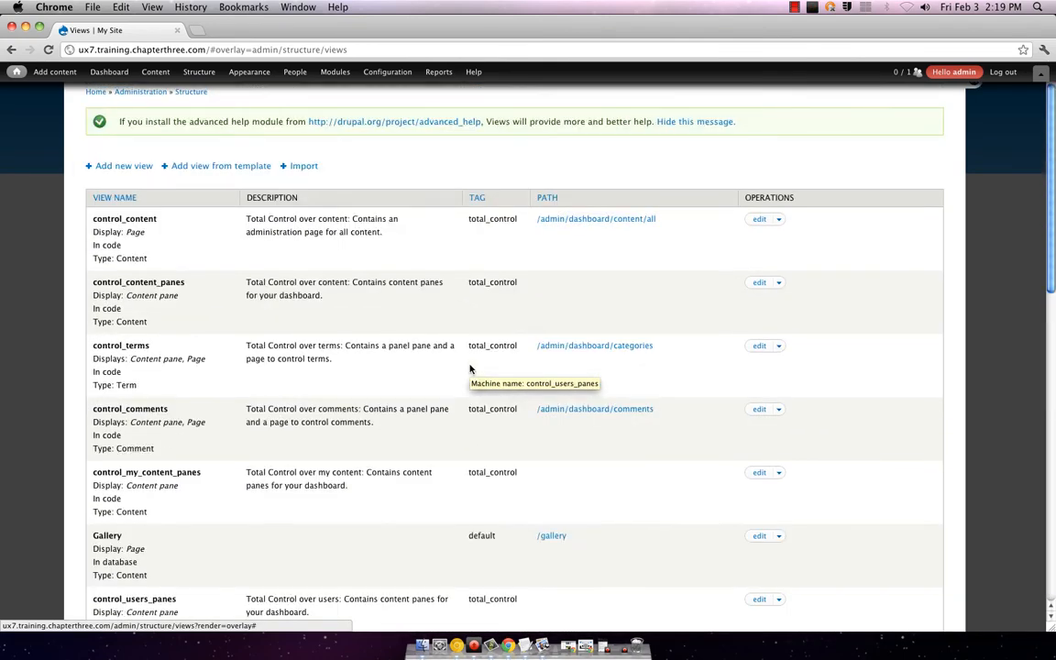
pyautogui.scroll(-5, 469, 368)
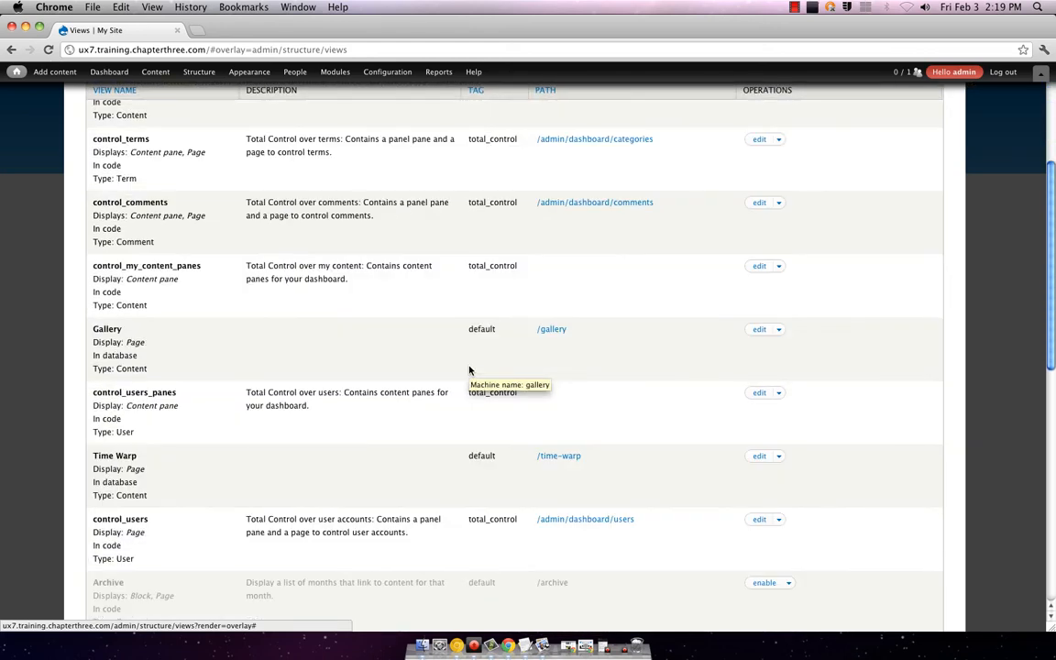
pyautogui.scroll(-1, 470, 371)
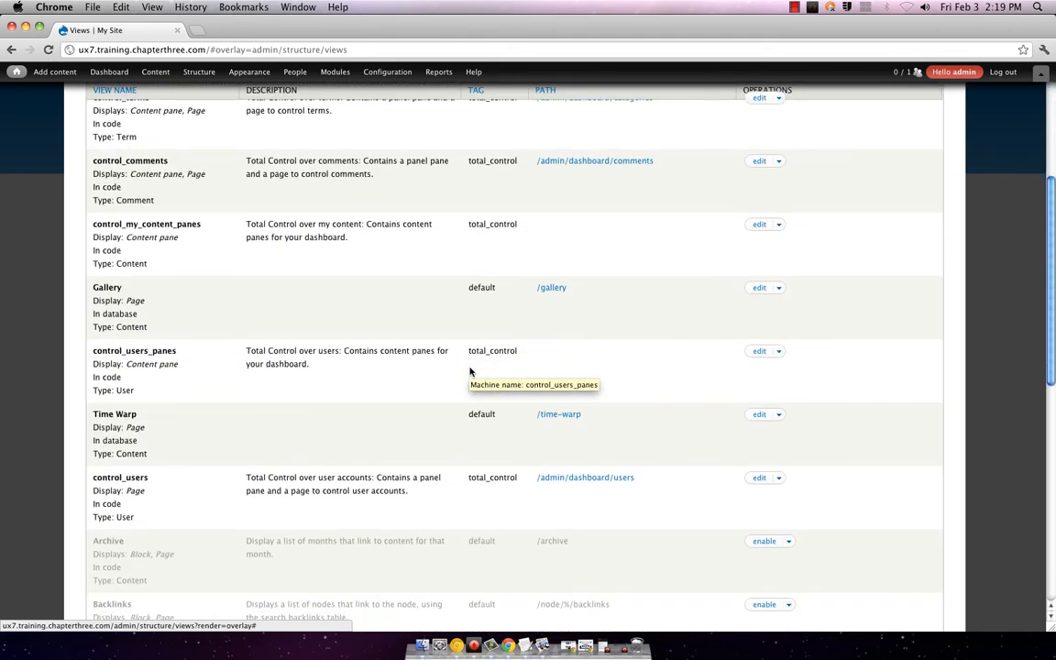
pyautogui.scroll(10, 469, 370)
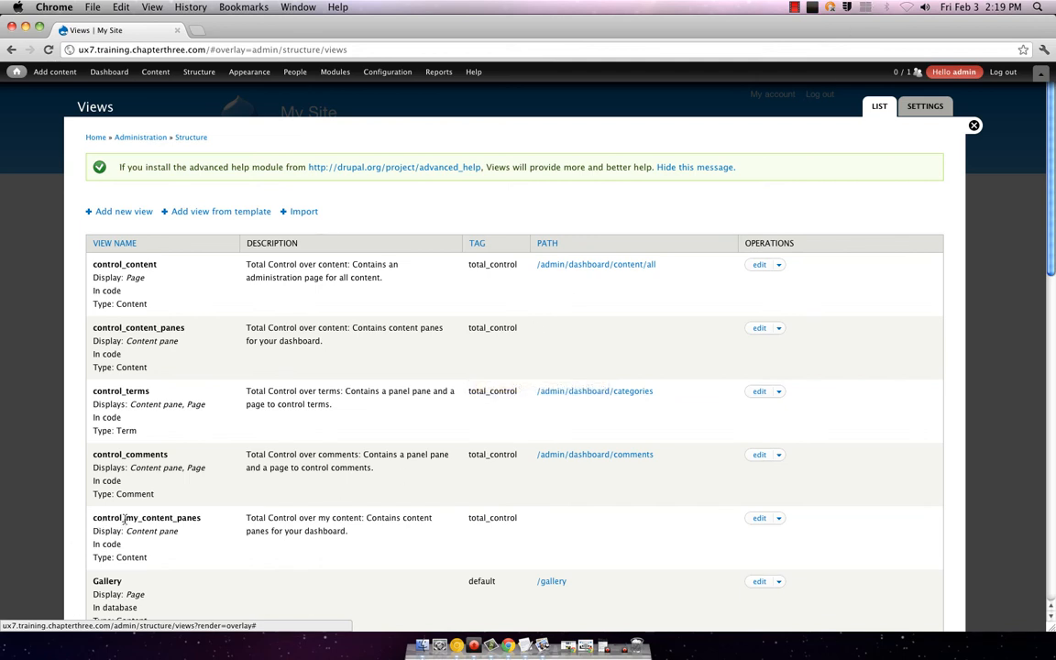
pyautogui.tripleClick(108, 580)
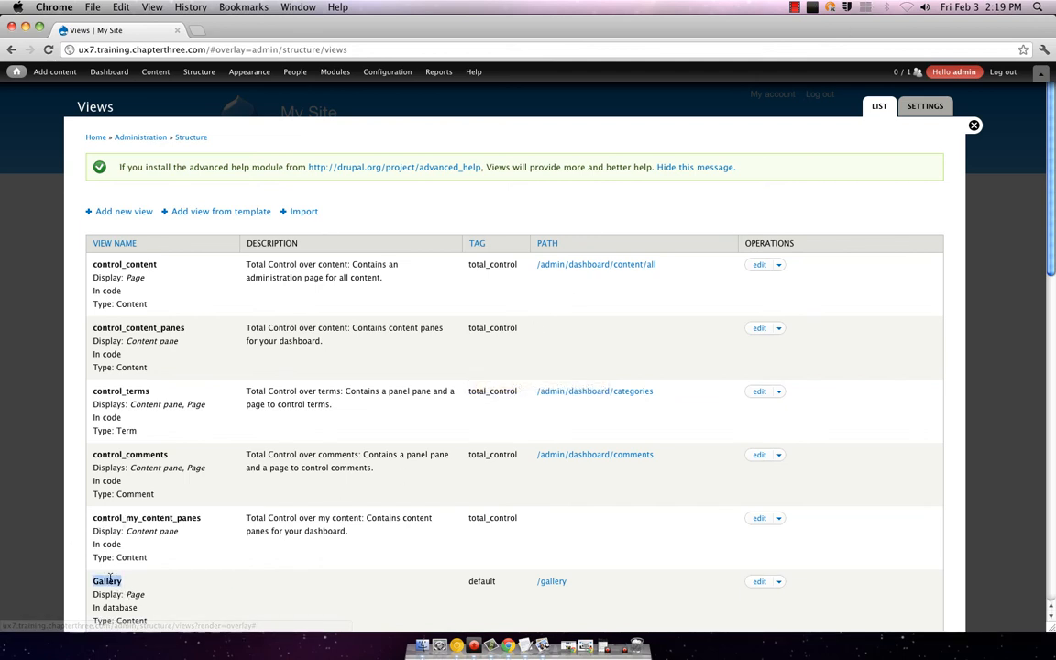
pyautogui.scroll(-5, 491, 439)
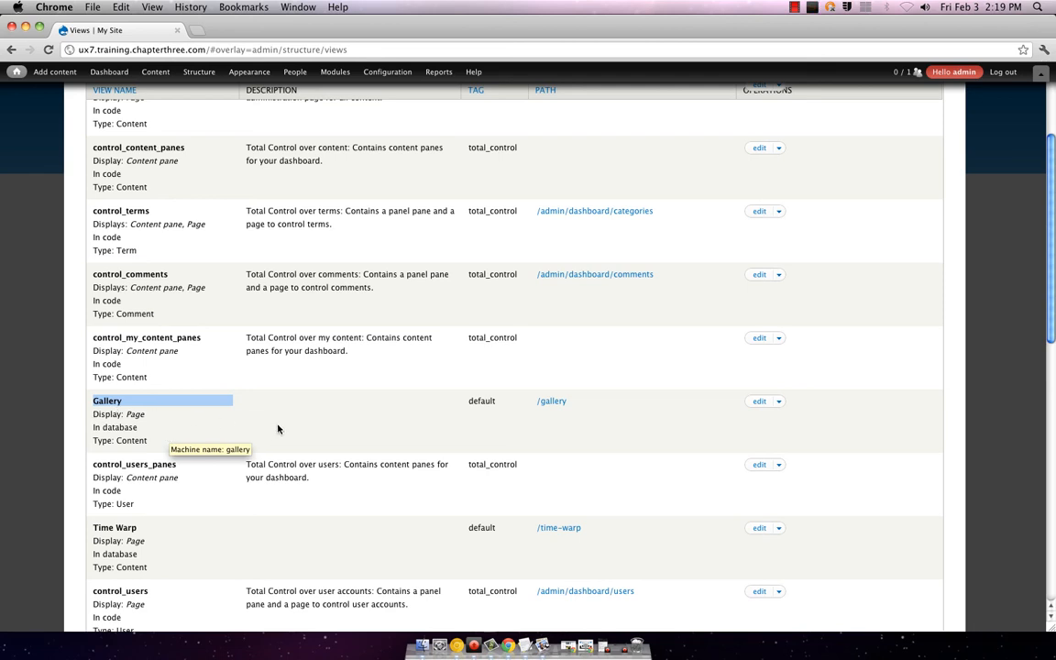
# Step: Edit the Gallery view and look over its preview and Page details at /gallery
pyautogui.click(759, 402)
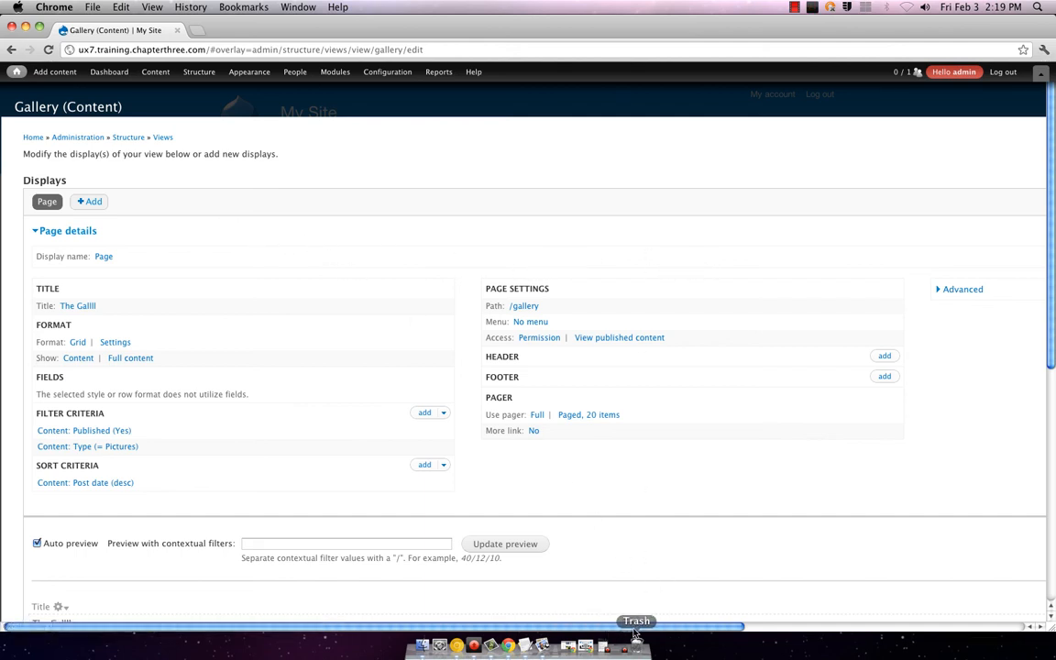
pyautogui.scroll(-5, 760, 463)
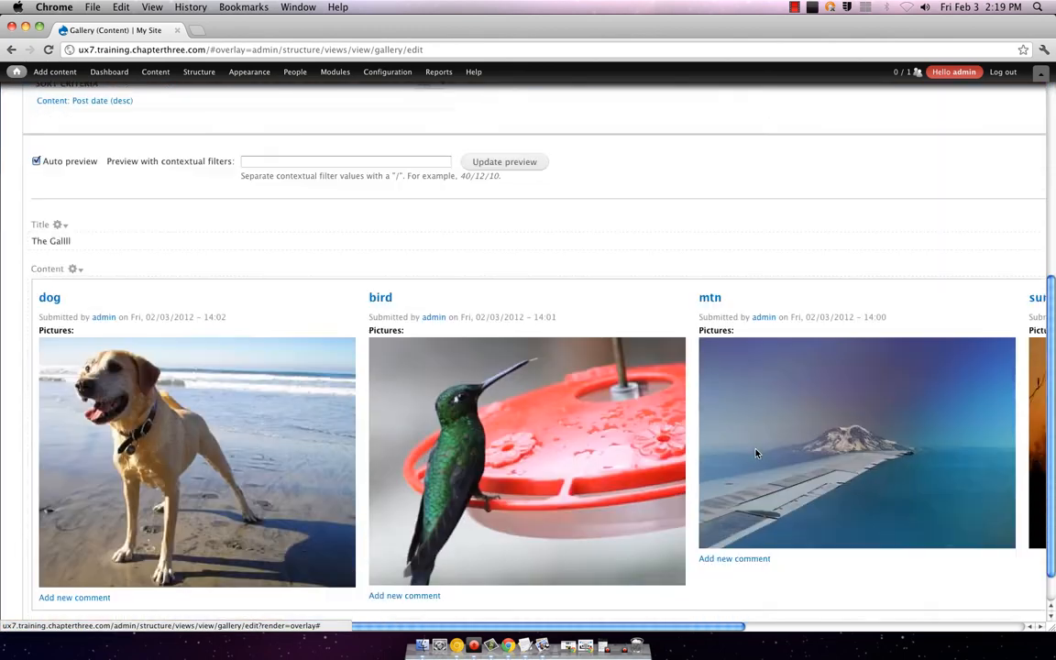
pyautogui.scroll(-1, 753, 455)
pyautogui.scroll(5, 675, 406)
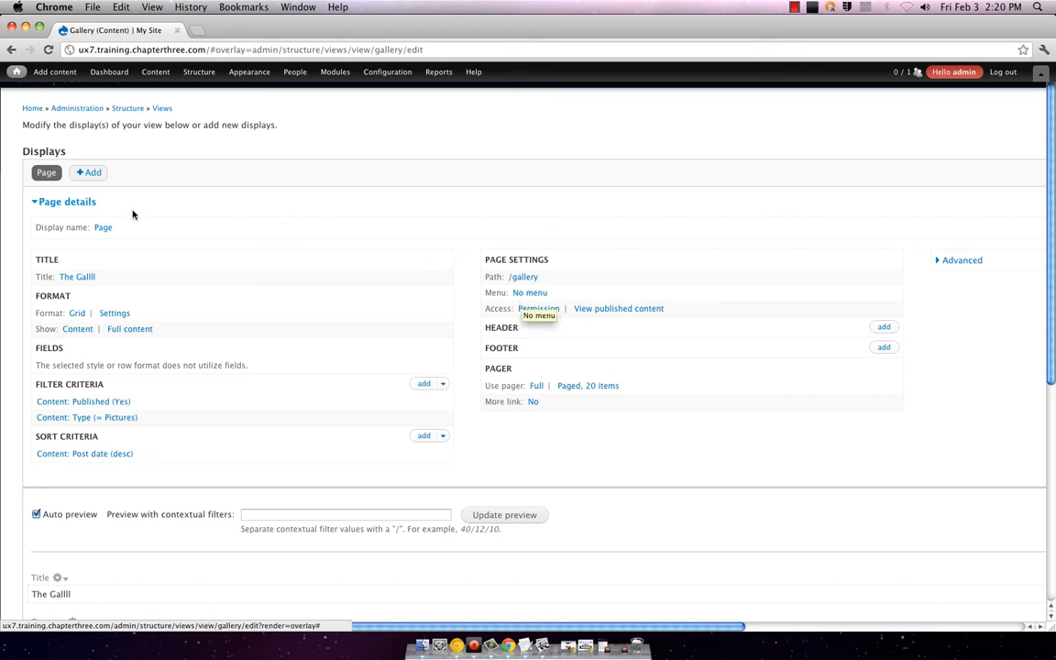
pyautogui.scroll(-5, 497, 271)
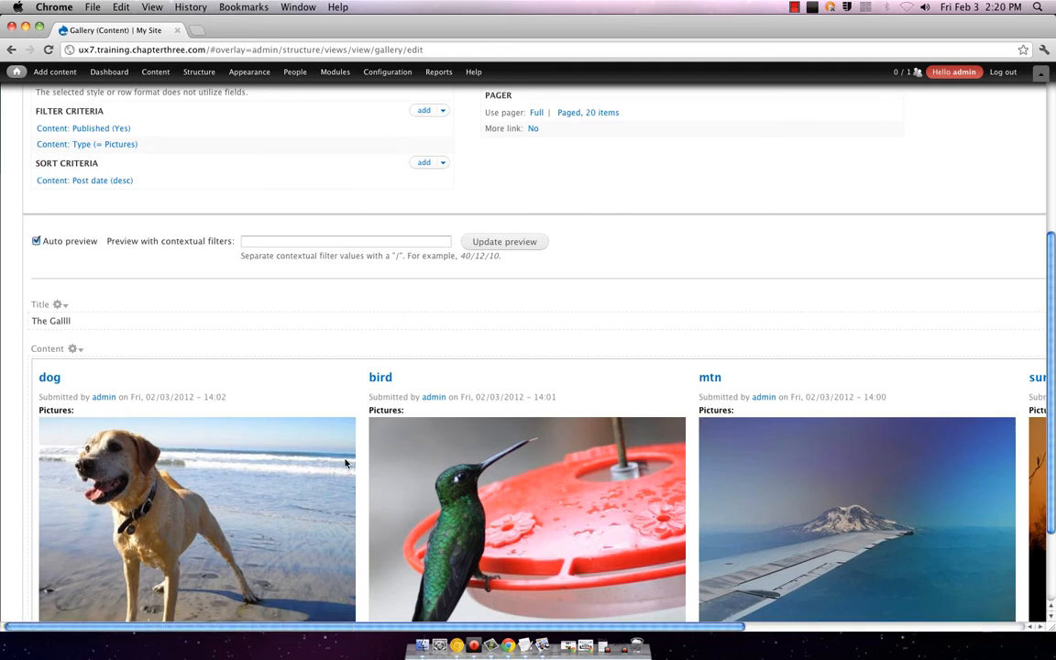
pyautogui.scroll(5, 253, 381)
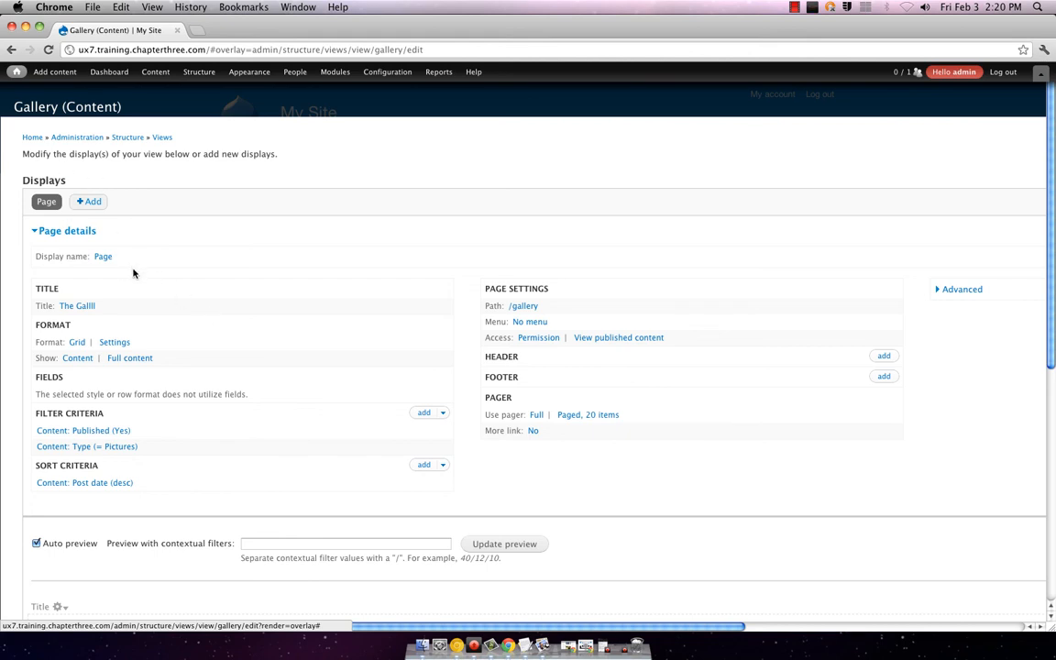
# Step: Make the Gallery page a Menu tab and enter its title and description
pyautogui.click(530, 323)
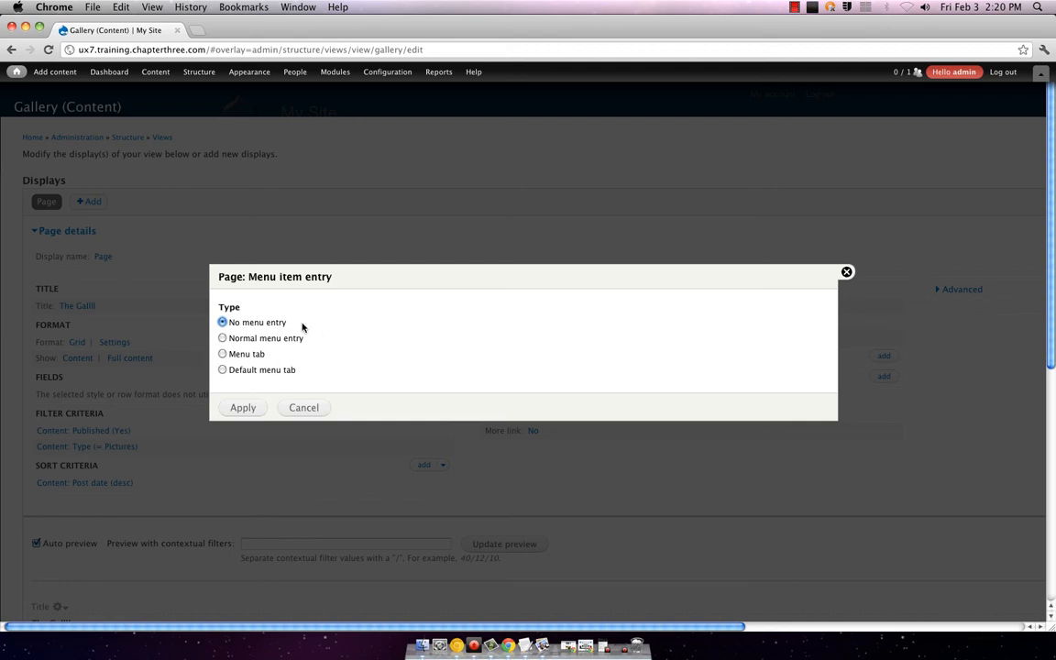
pyautogui.click(223, 353)
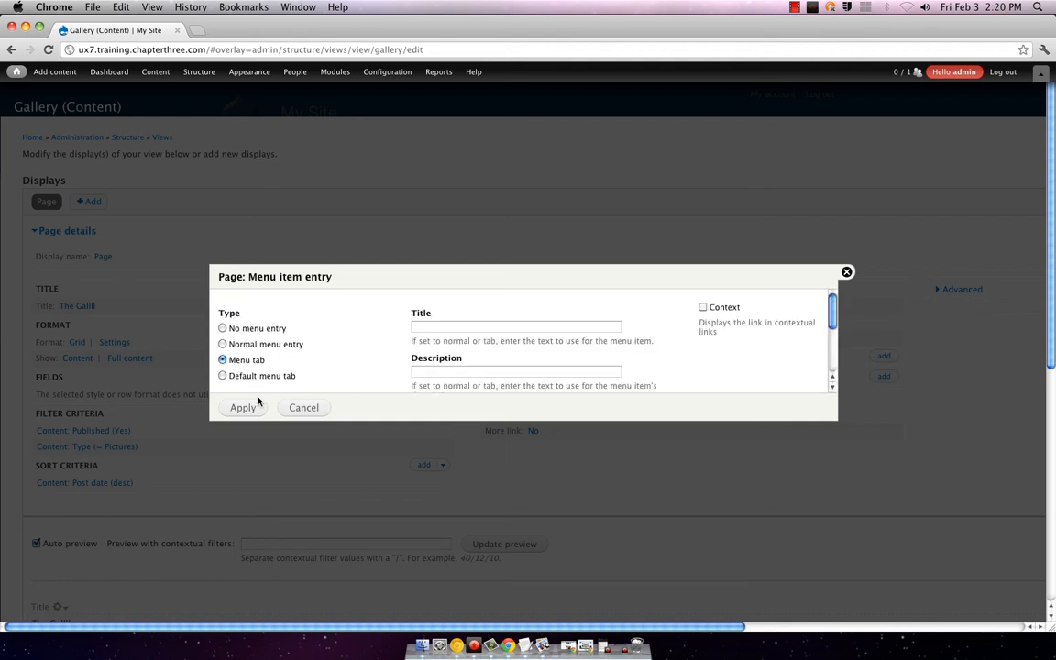
pyautogui.click(431, 330)
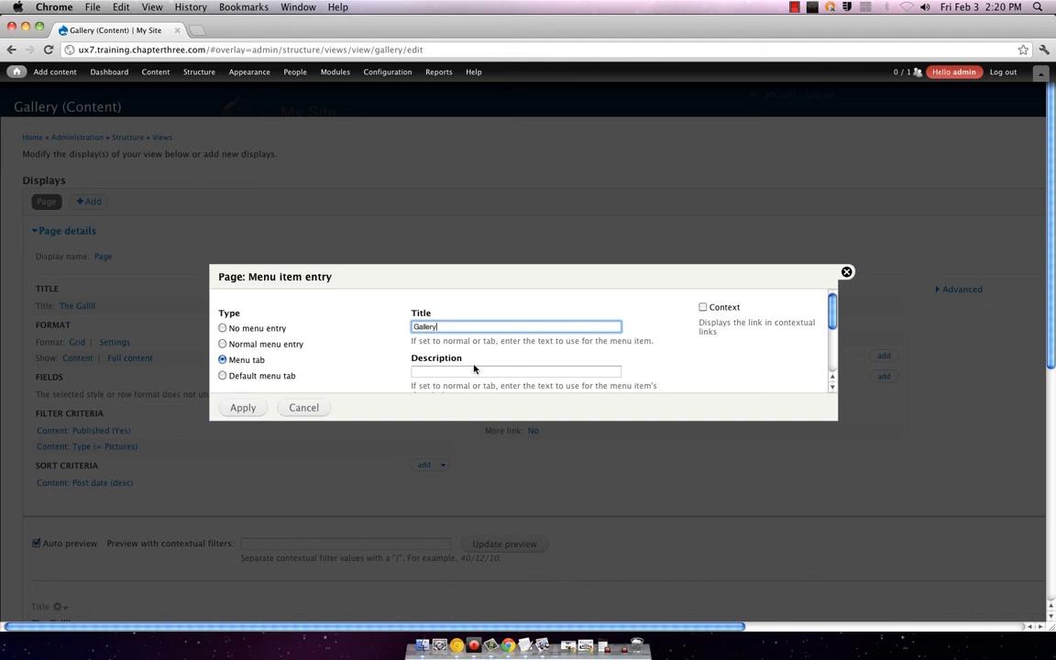
pyautogui.scroll(-5, 419, 362)
pyautogui.scroll(5, 425, 361)
pyautogui.click(431, 371)
pyautogui.write('for the gall')
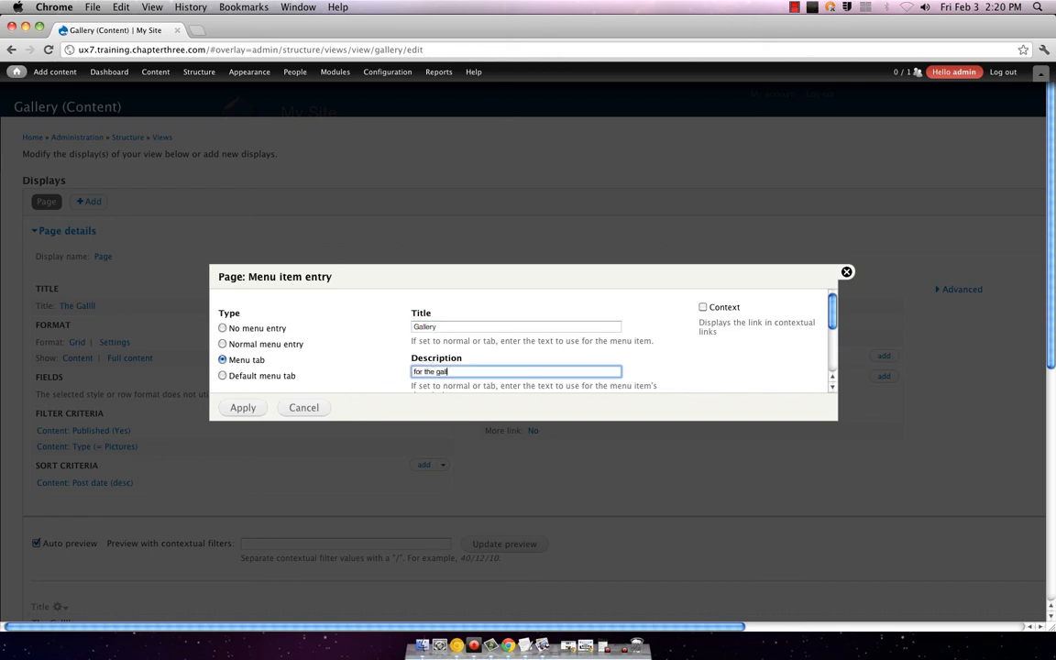
# Step: Place the Gallery menu tab in the Main menu
pyautogui.scroll(-3, 495, 360)
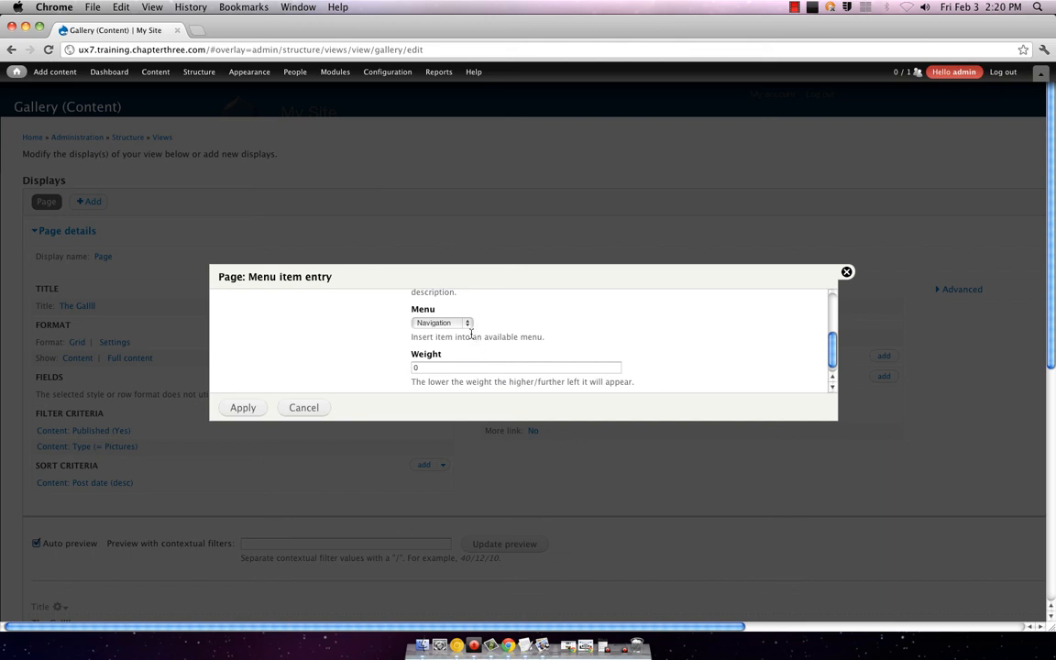
pyautogui.click(440, 322)
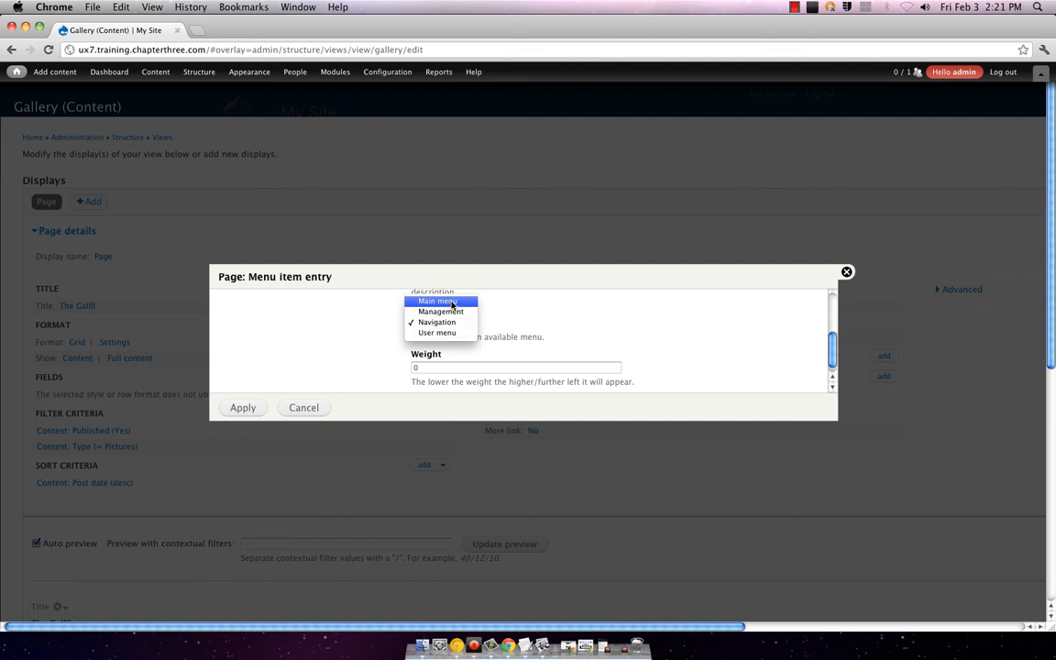
pyautogui.click(451, 303)
pyautogui.click(452, 325)
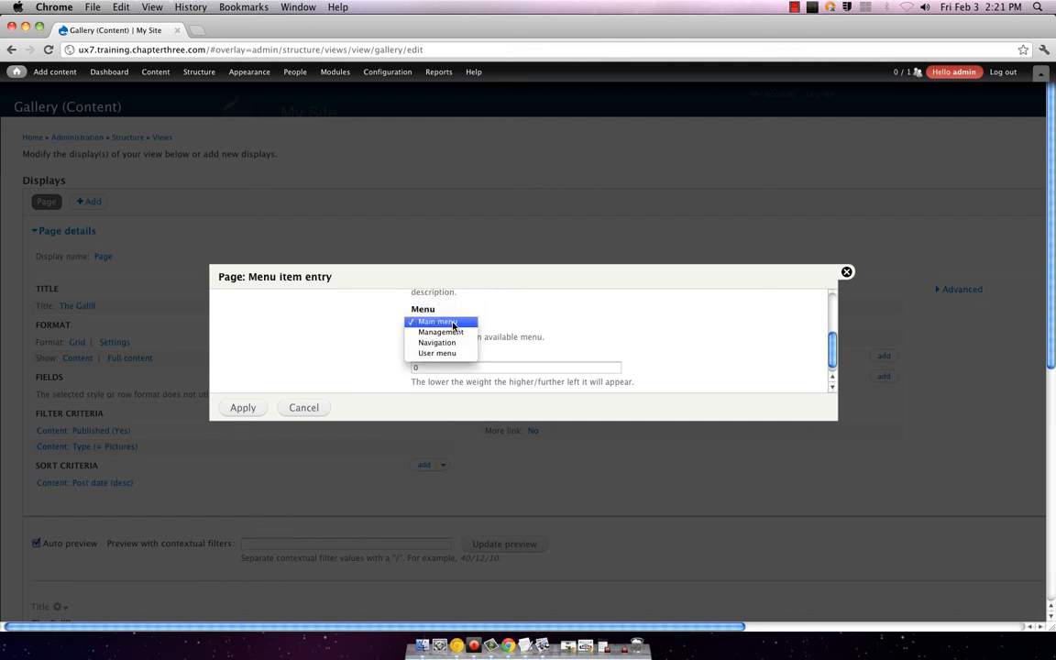
pyautogui.click(452, 322)
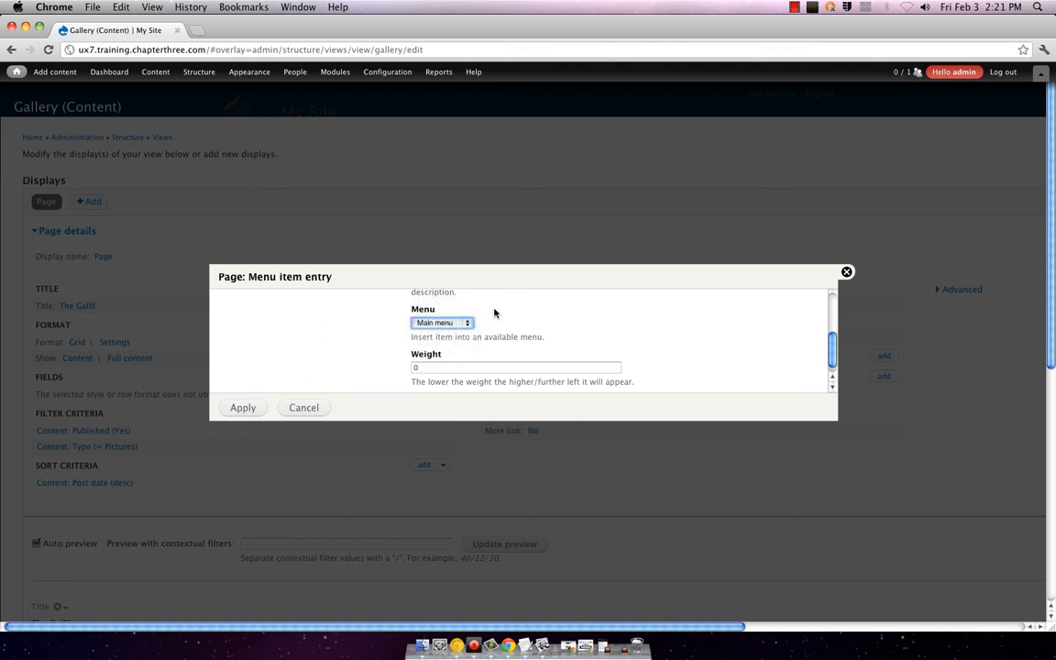
pyautogui.click(449, 323)
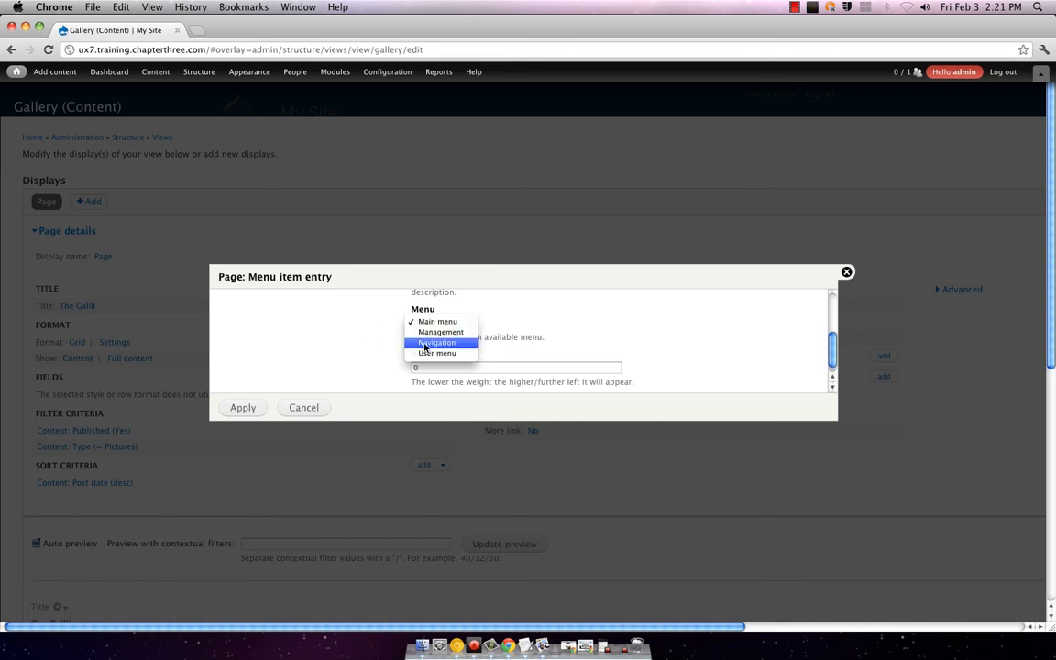
# Step: Apply the Menu tab: Gallery settings with Main menu kept
pyautogui.click(234, 404)
pyautogui.click(241, 407)
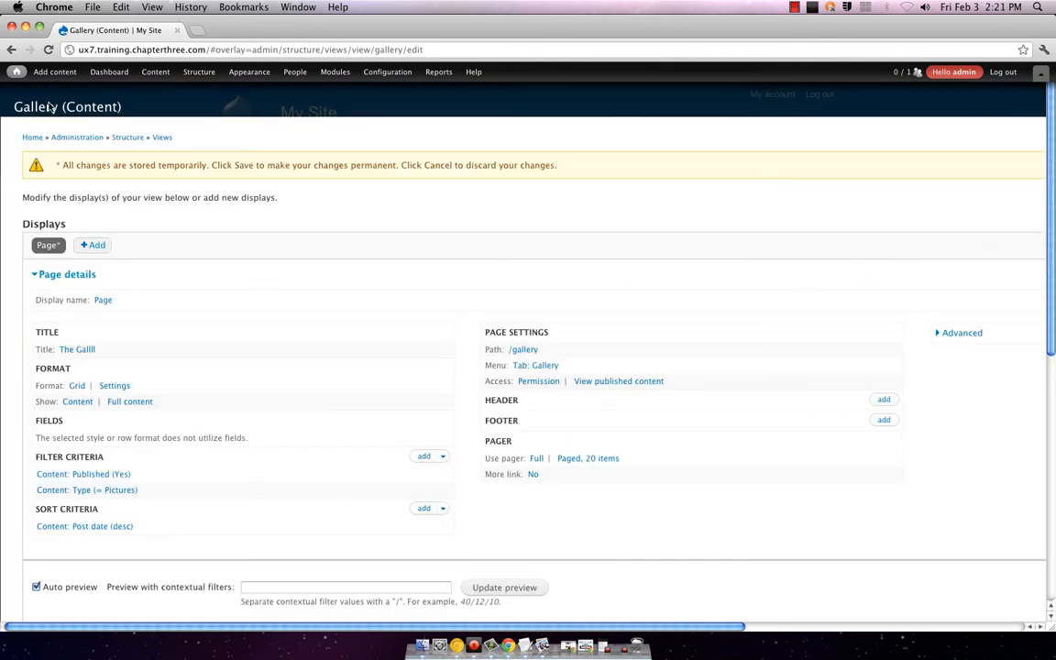
pyautogui.moveTo(17, 71)
pyautogui.moveTo(38, 118)
pyautogui.moveTo(543, 627); pyautogui.dragTo(985, 168)
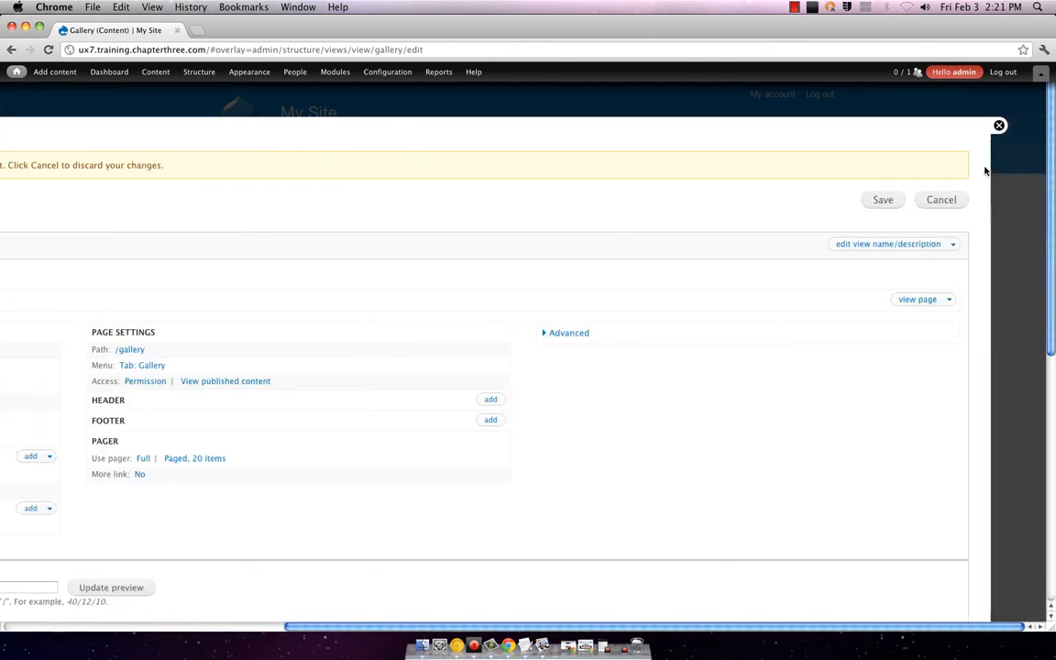
# Step: Save the Gallery view with its new menu tab
pyautogui.click(880, 200)
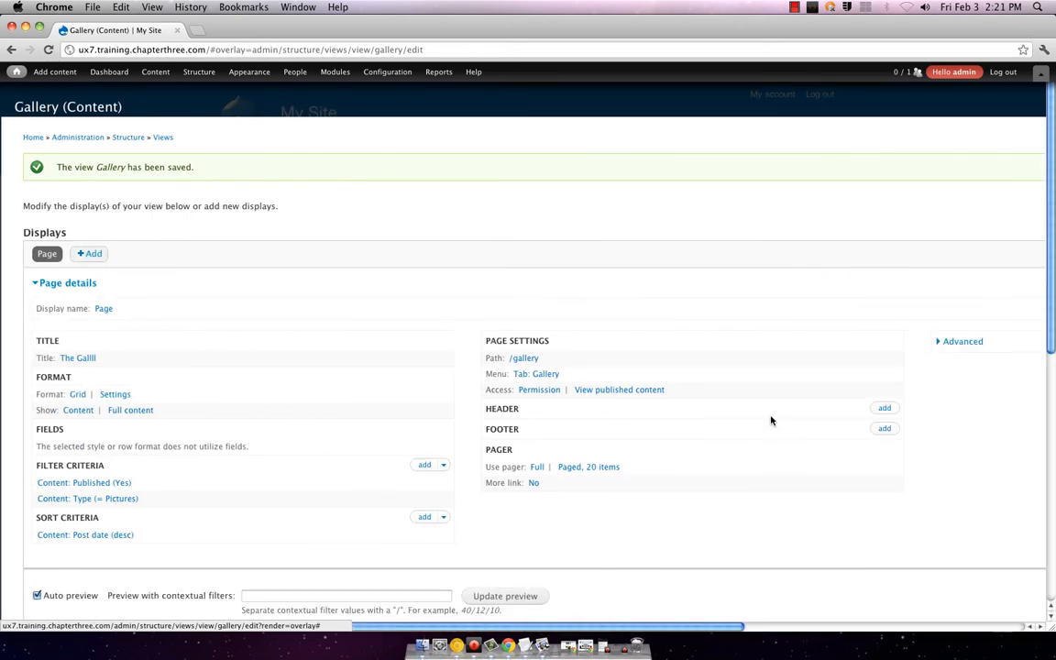
pyautogui.hscroll(5, 771, 420)
pyautogui.hscroll(3, 528, 366)
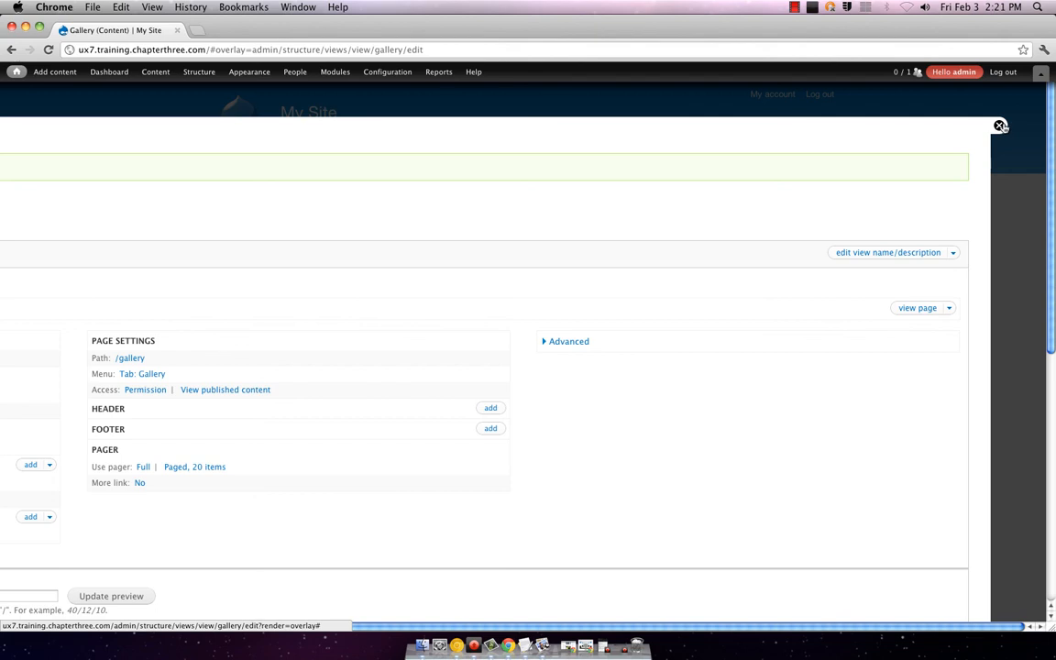
pyautogui.click(1000, 126)
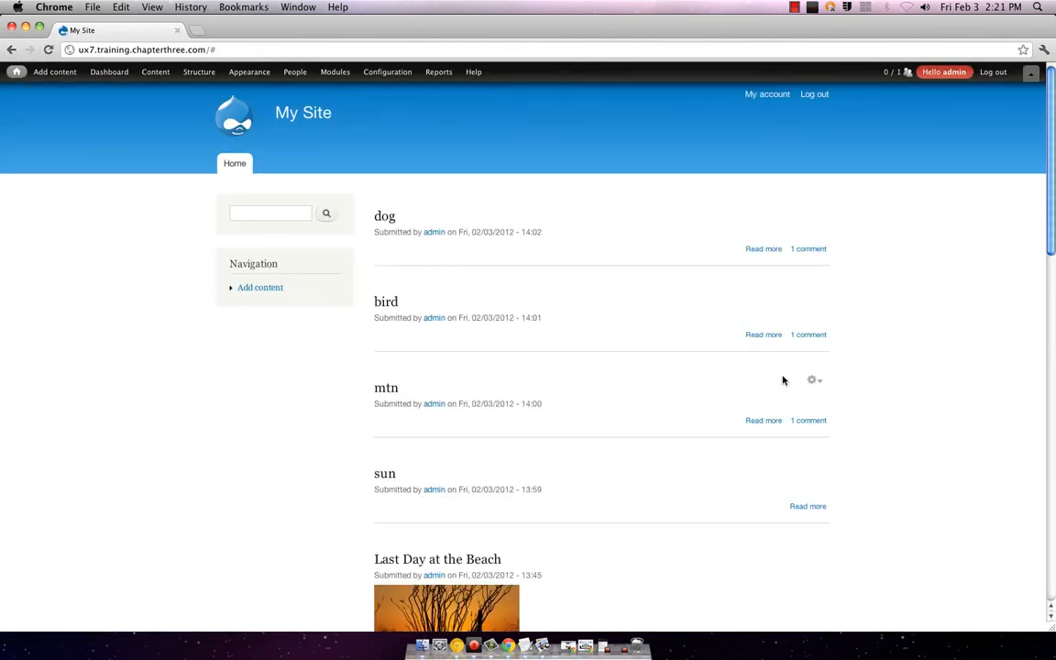
pyautogui.moveTo(203, 81)
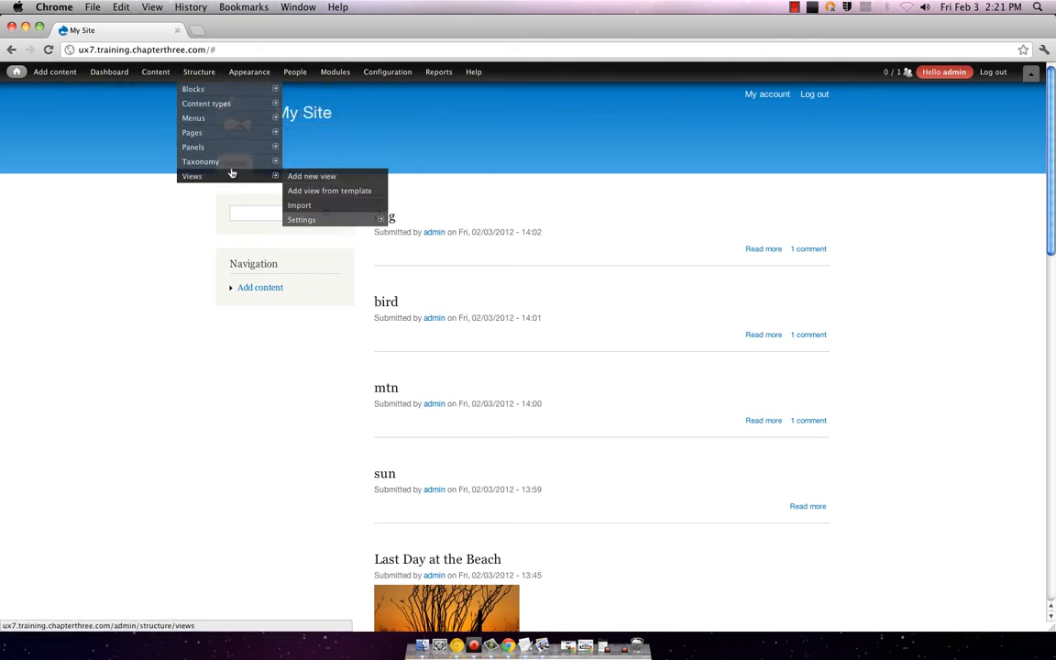
pyautogui.moveTo(233, 171)
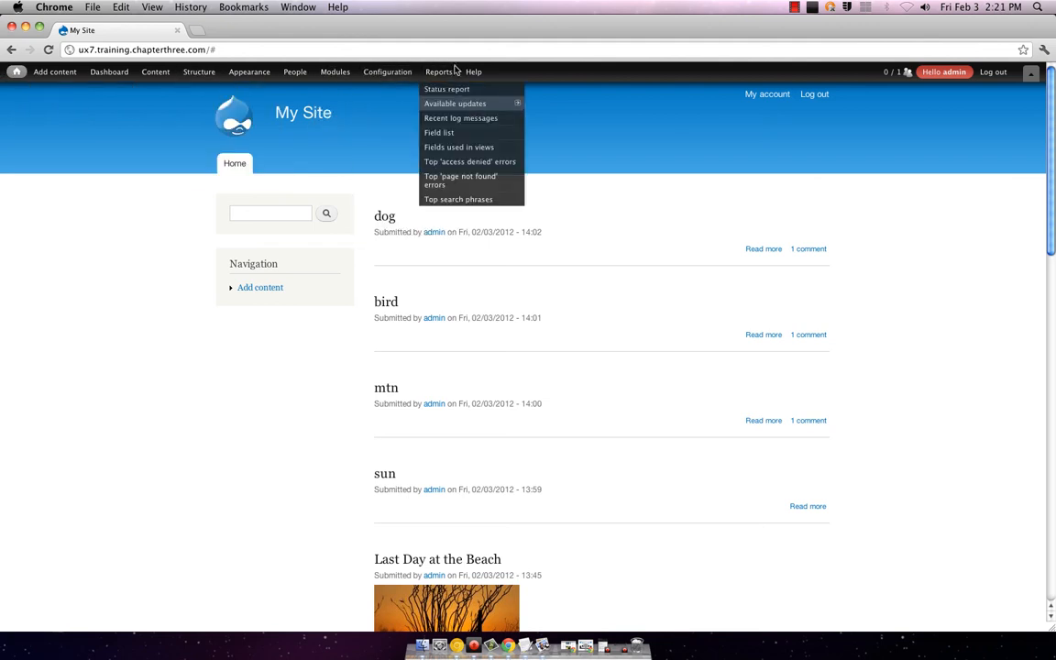
pyautogui.moveTo(250, 74)
pyautogui.moveTo(11, 75)
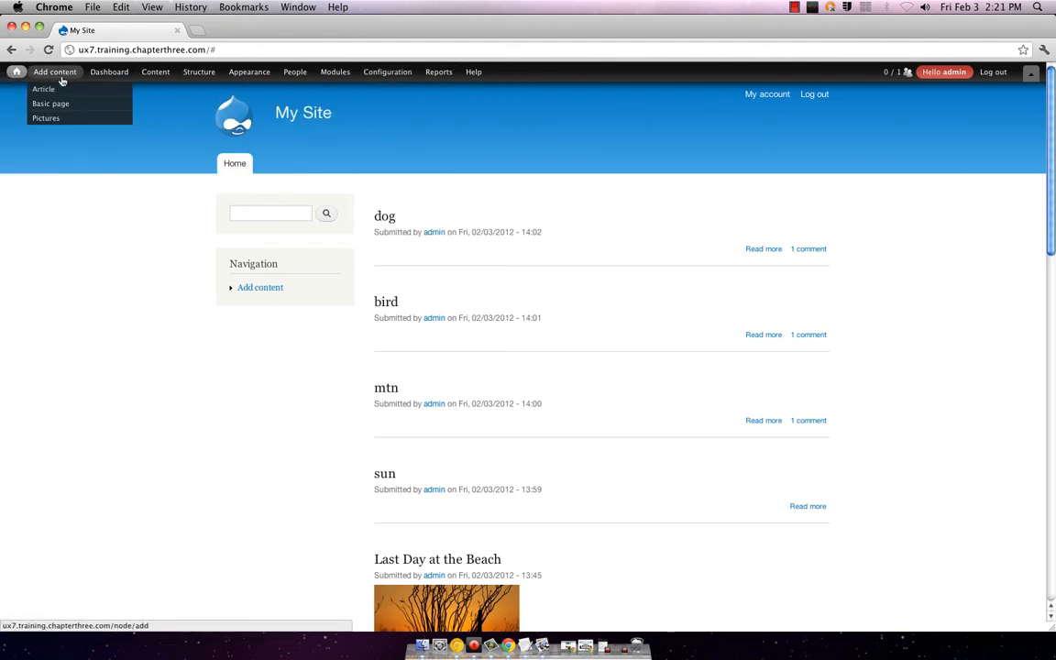
pyautogui.moveTo(104, 77)
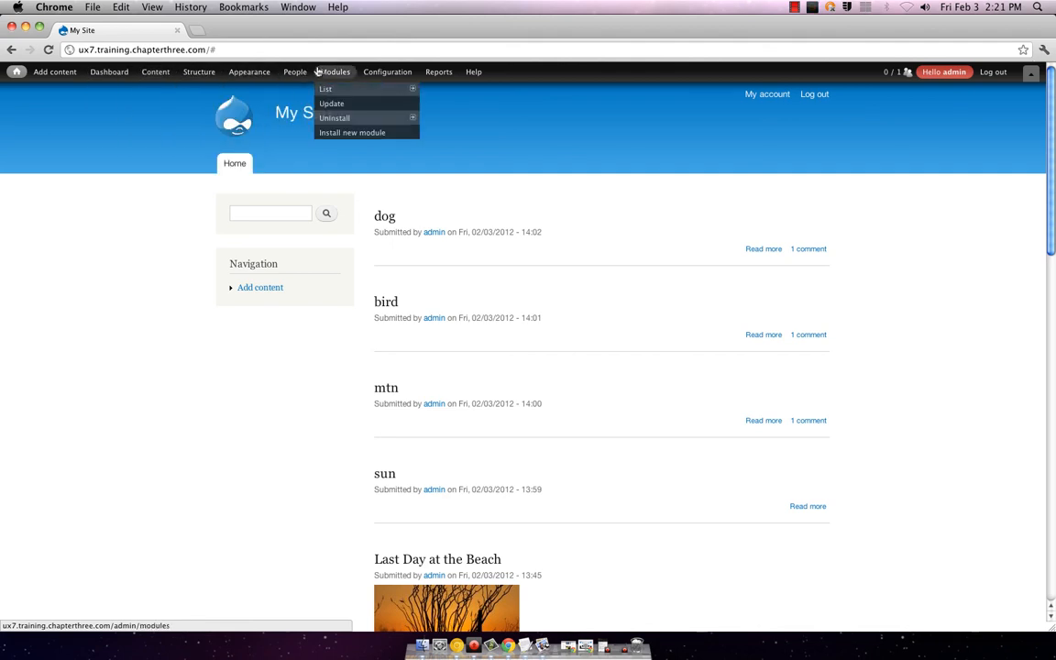
pyautogui.moveTo(304, 73)
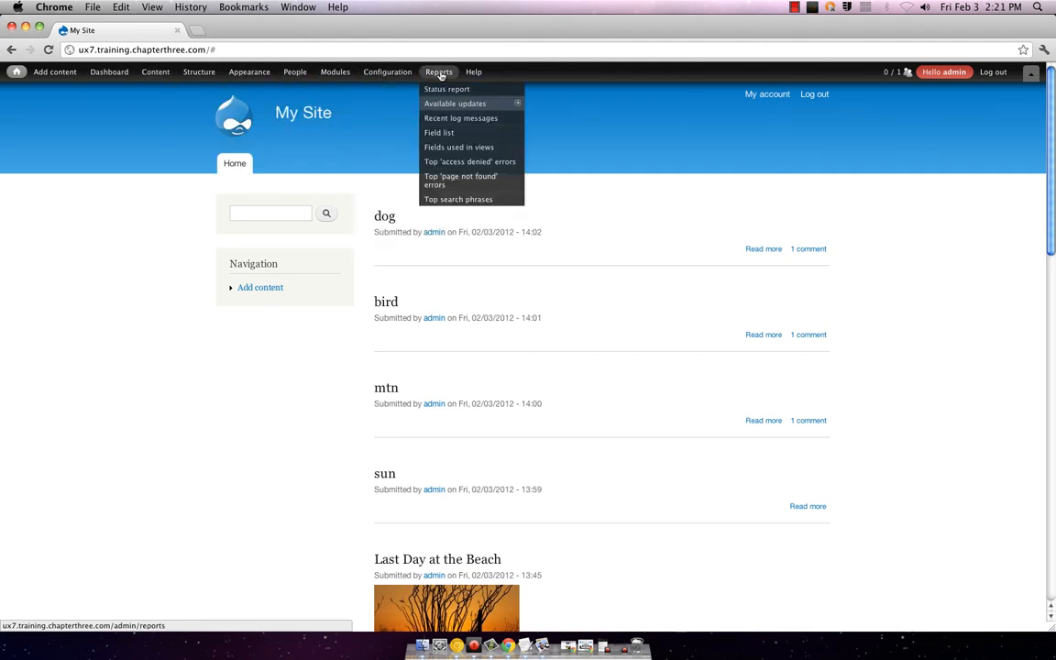
pyautogui.moveTo(477, 73)
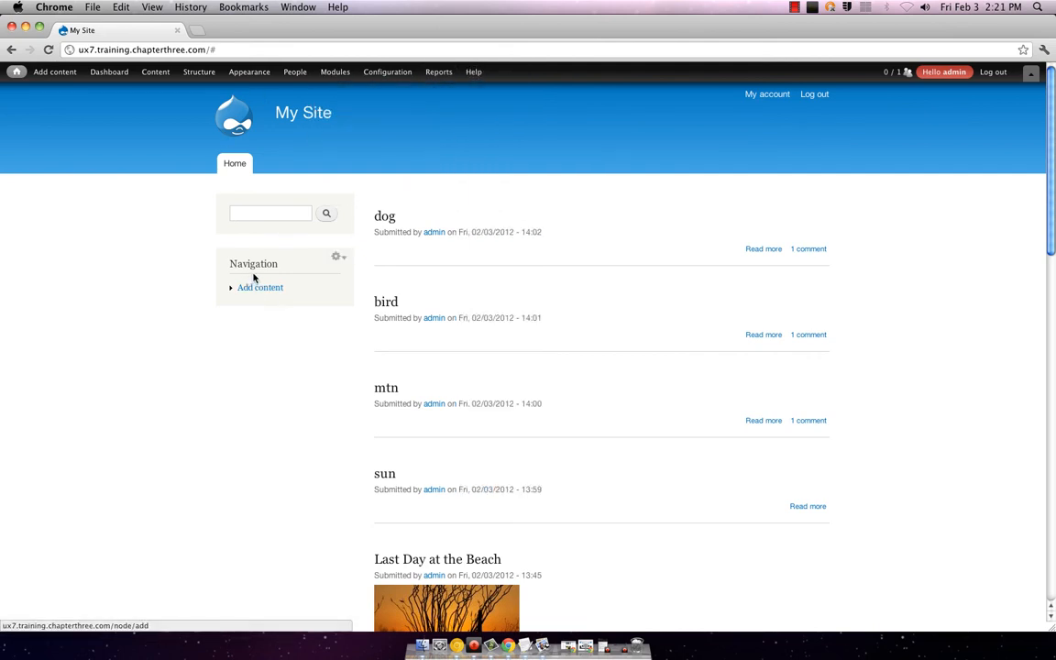
pyautogui.moveTo(296, 264)
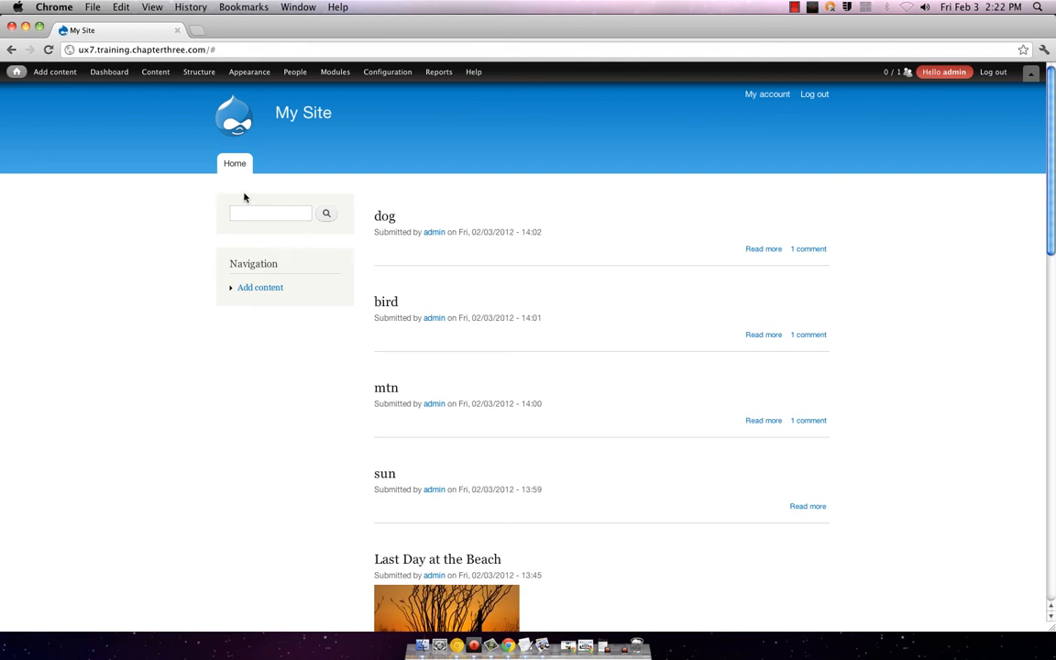
pyautogui.moveTo(772, 215)
pyautogui.moveTo(246, 263)
pyautogui.click(255, 289)
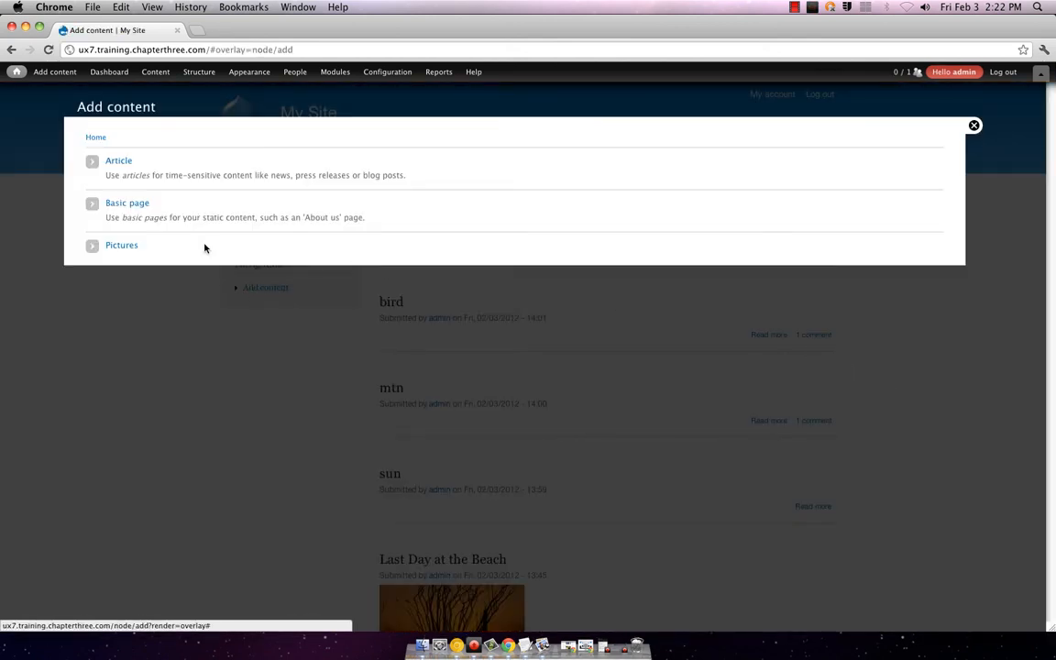
pyautogui.click(975, 125)
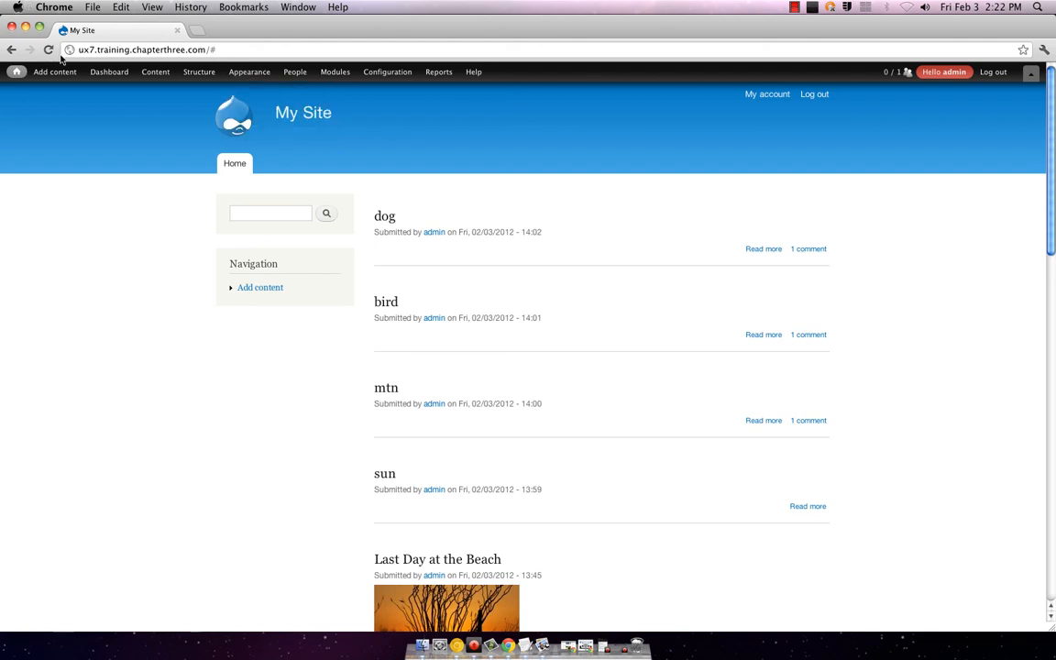
# Step: Load the site's /gallery page by editing the address
pyautogui.click(110, 49)
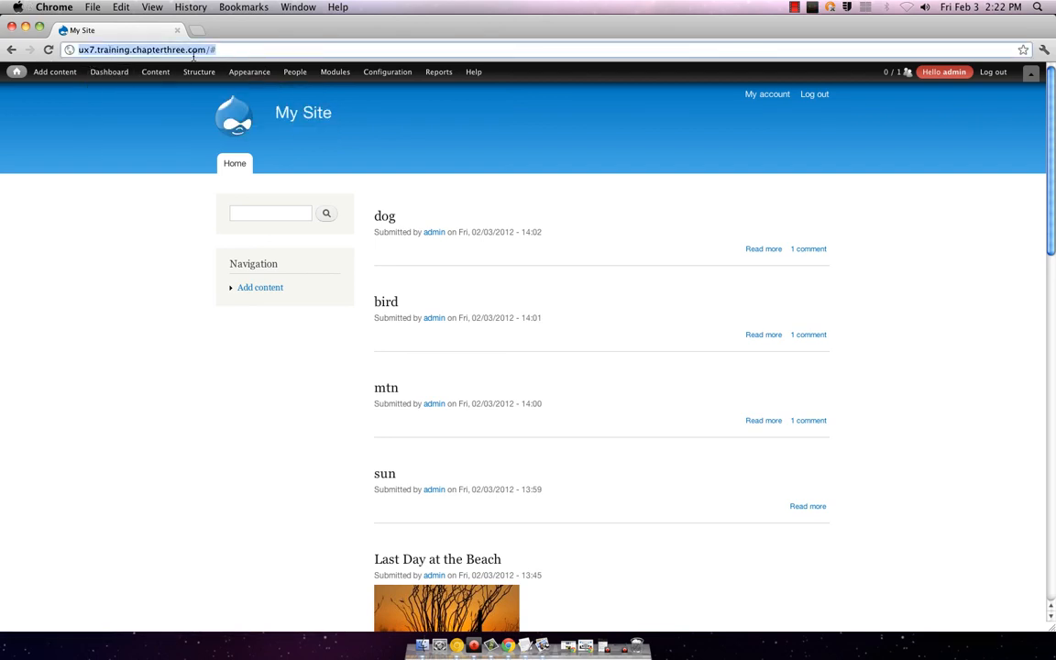
pyautogui.click(242, 47)
pyautogui.press('BackSpace')
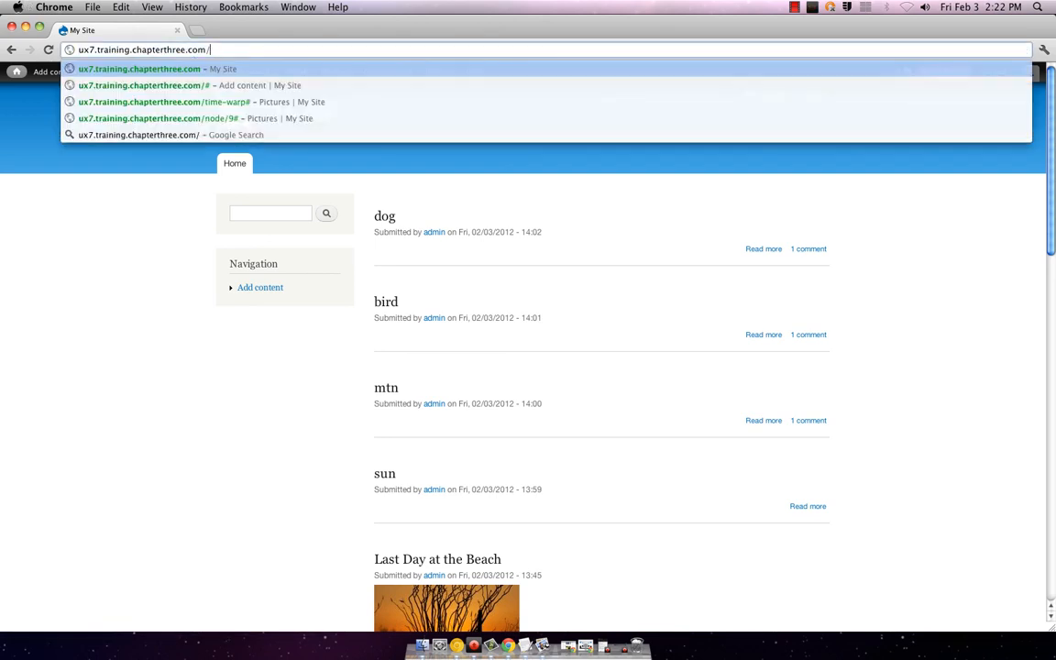
pyautogui.write('gallery')
pyautogui.press('Return')
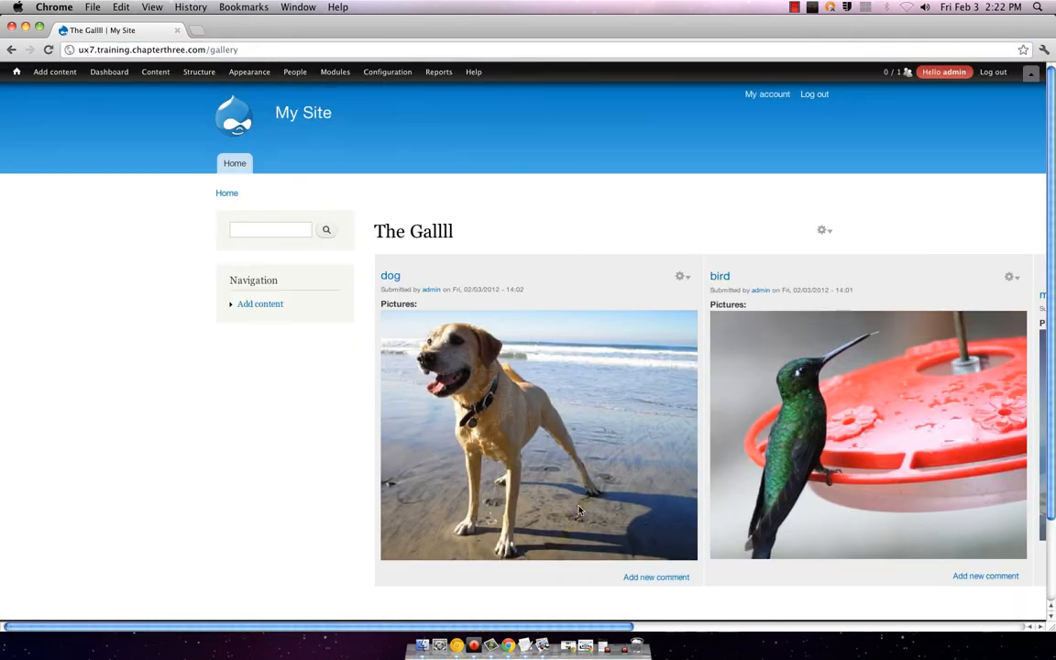
# Step: Scroll sideways across the gallery to inspect the dog, bird, mtn and sun posts
pyautogui.moveTo(519, 629); pyautogui.dragTo(911, 629)
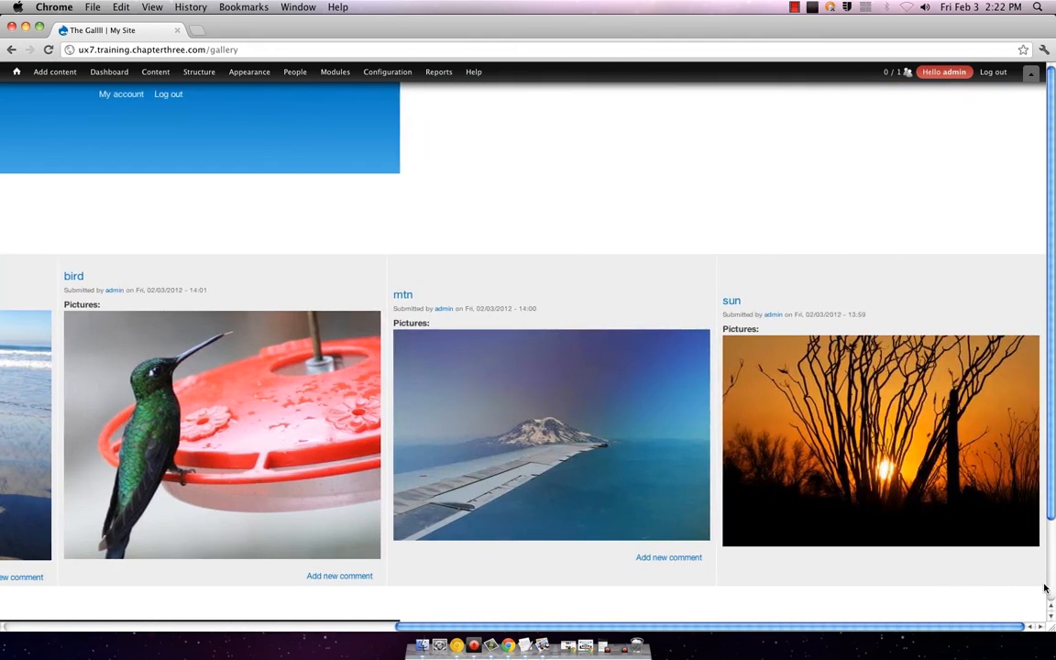
pyautogui.hscroll(-10, 641, 583)
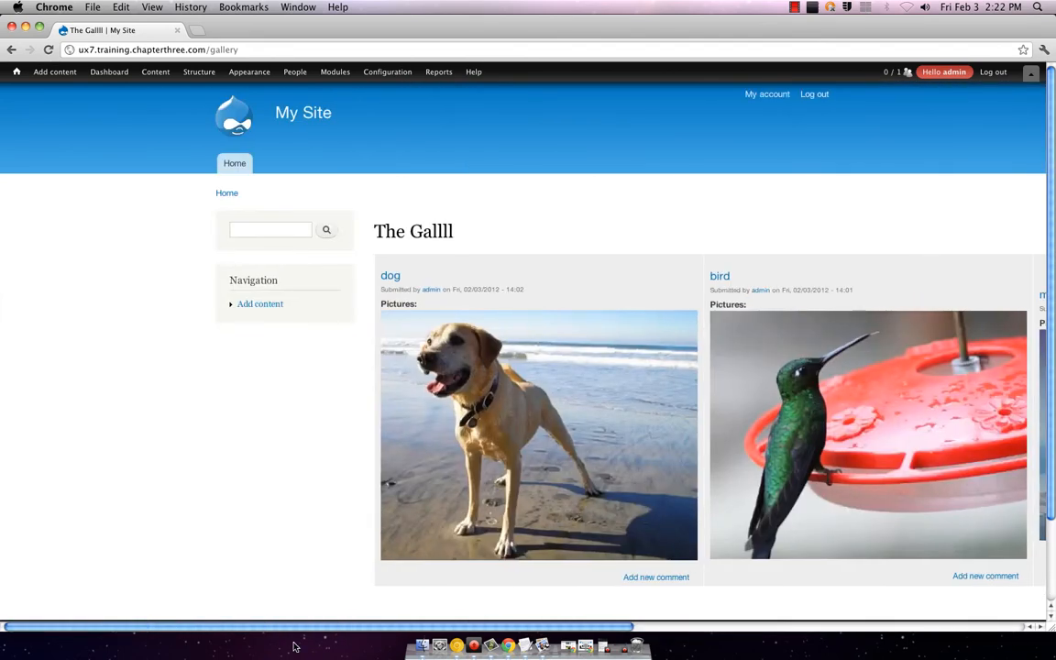
pyautogui.hscroll(10, 825, 608)
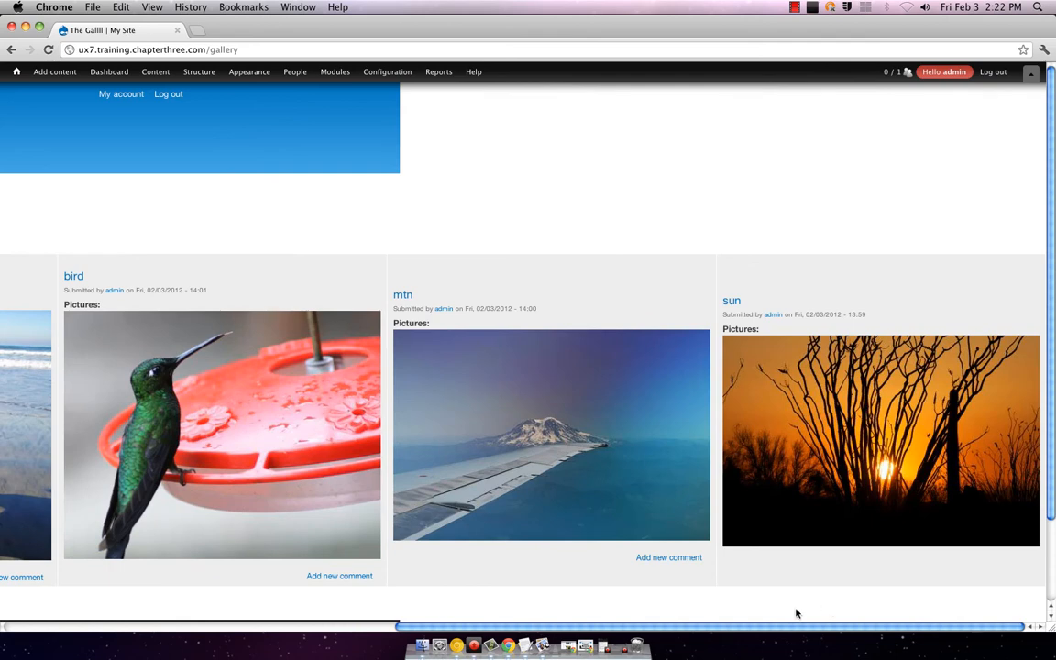
pyautogui.hscroll(-10, 796, 613)
pyautogui.hscroll(3, 359, 623)
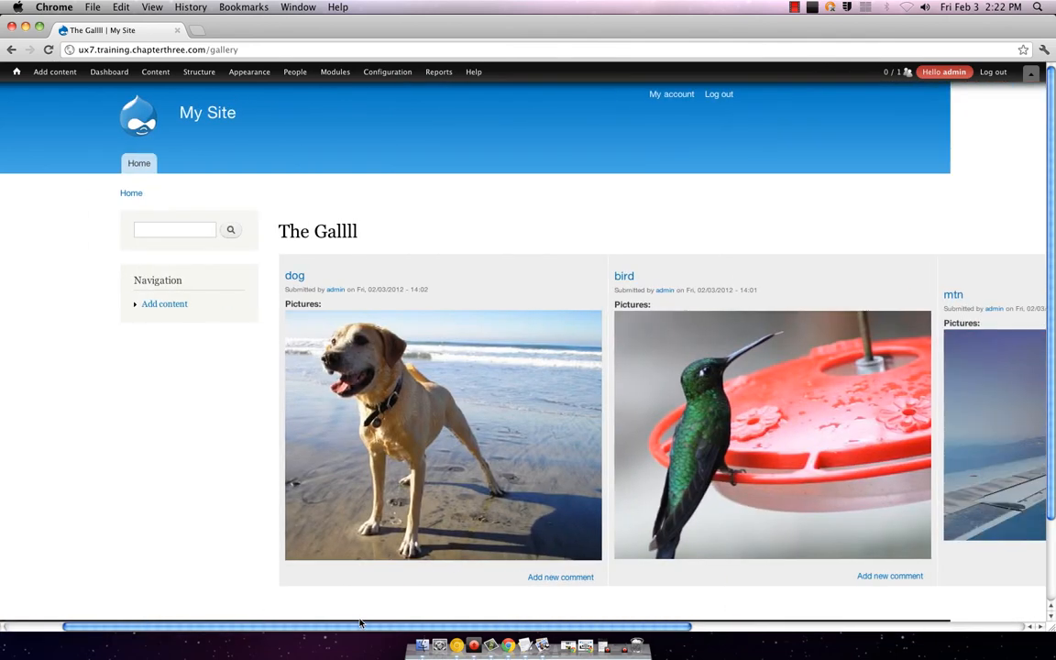
pyautogui.hscroll(-3, 360, 623)
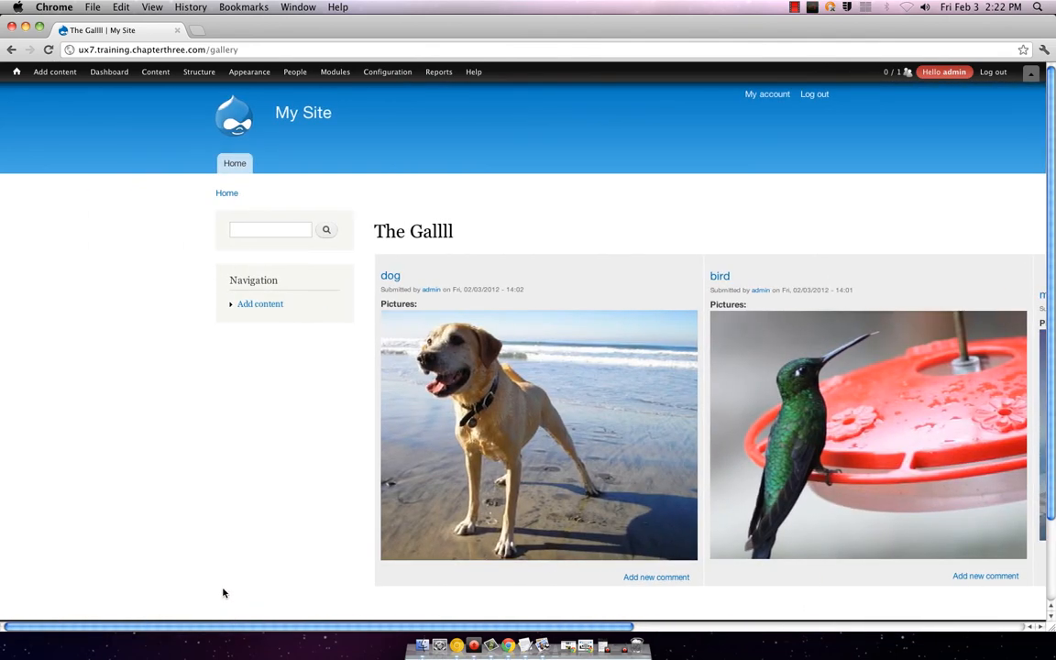
pyautogui.moveTo(223, 627); pyautogui.dragTo(740, 612)
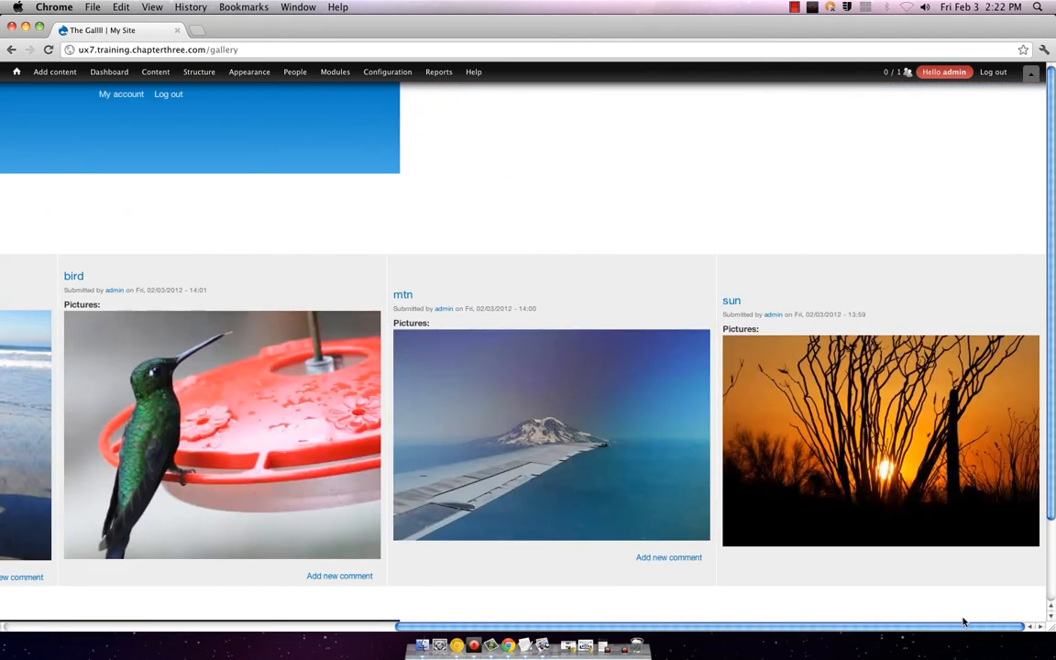
pyautogui.moveTo(963, 621); pyautogui.dragTo(231, 628)
pyautogui.scroll(-3, 361, 396)
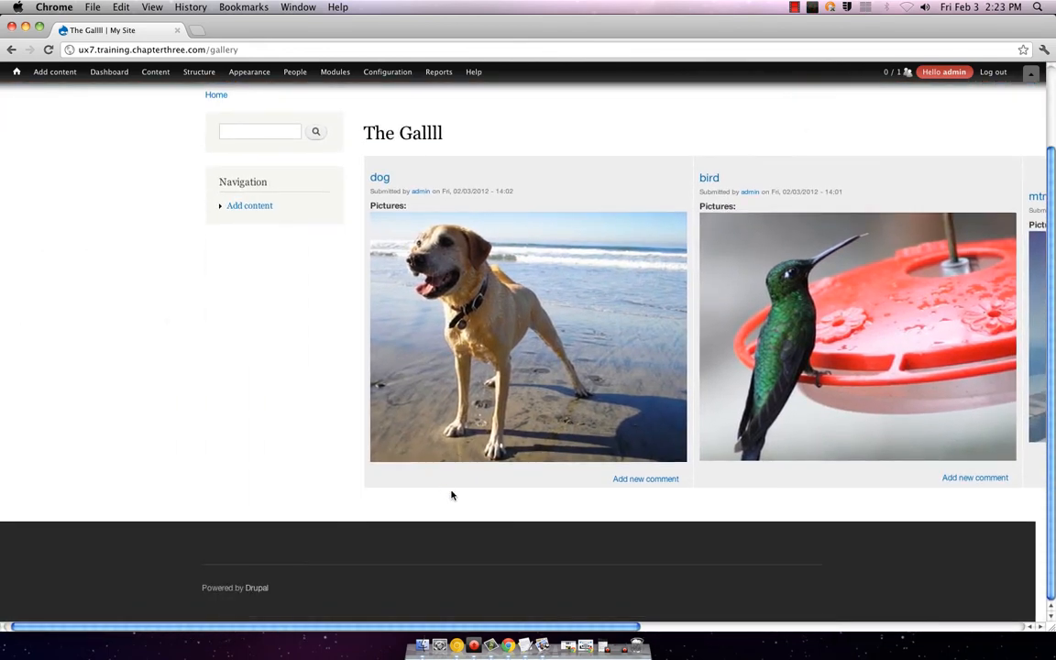
pyautogui.scroll(2, 451, 494)
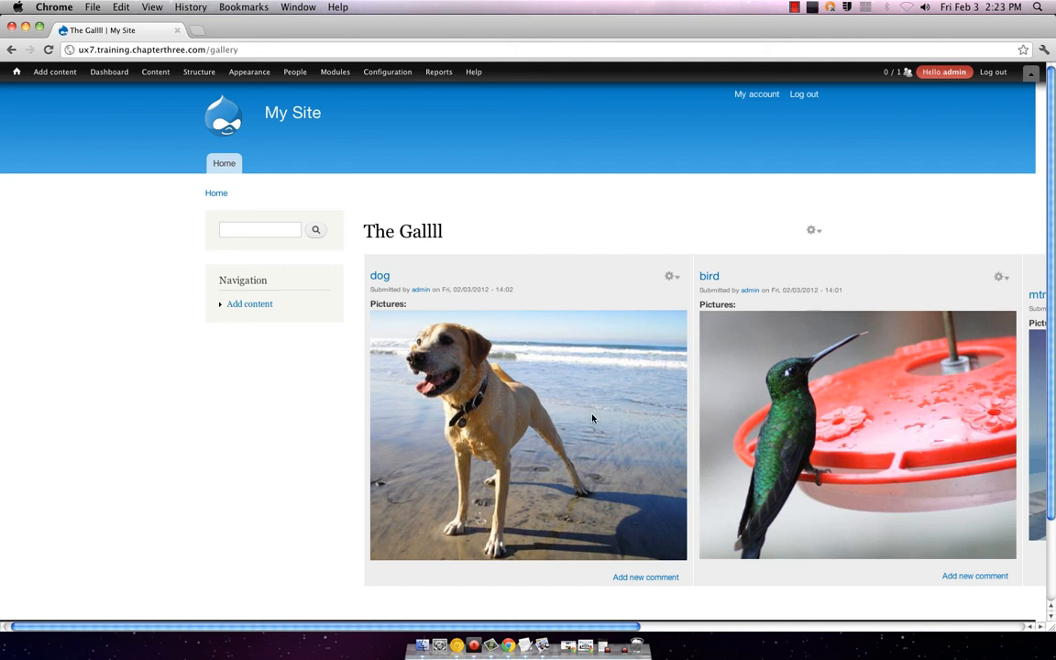
pyautogui.moveTo(291, 73)
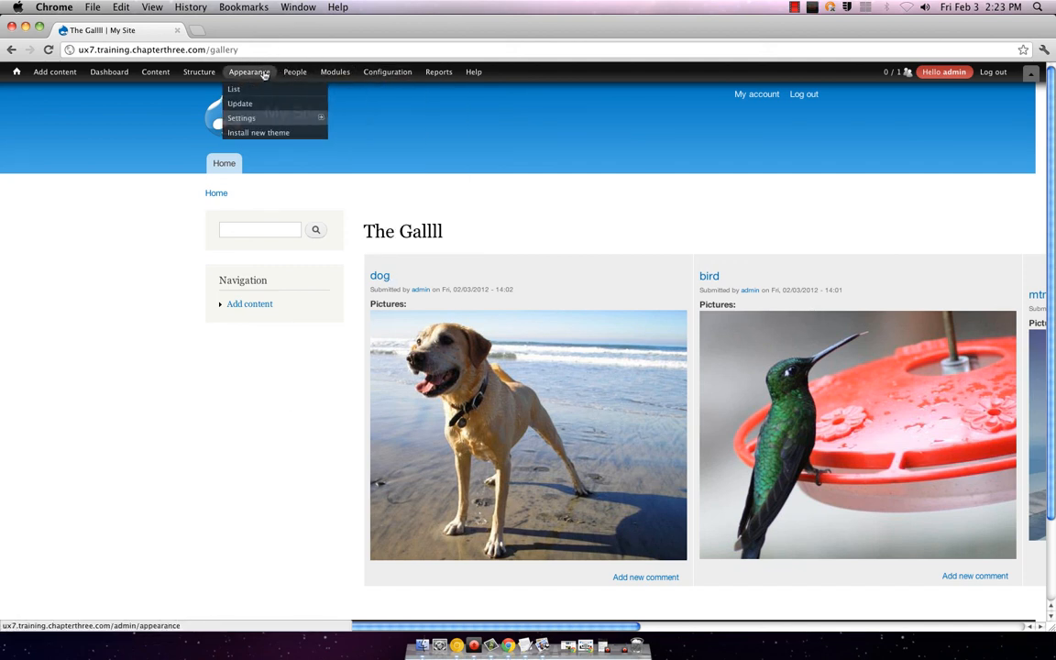
pyautogui.moveTo(180, 74)
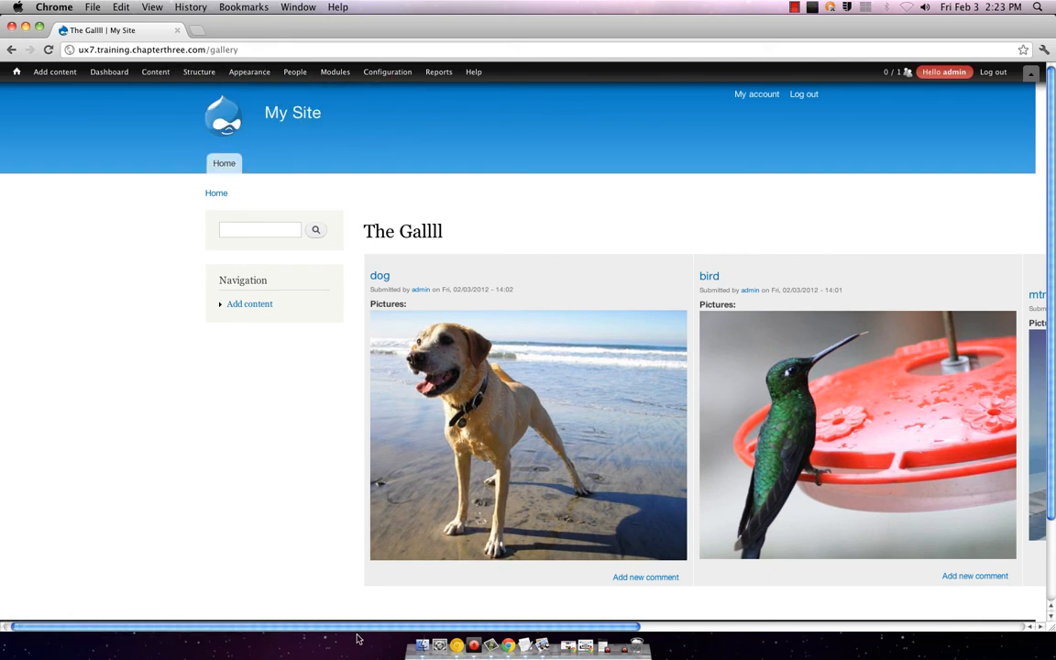
pyautogui.hscroll(2, 365, 633)
pyautogui.hscroll(10, 365, 633)
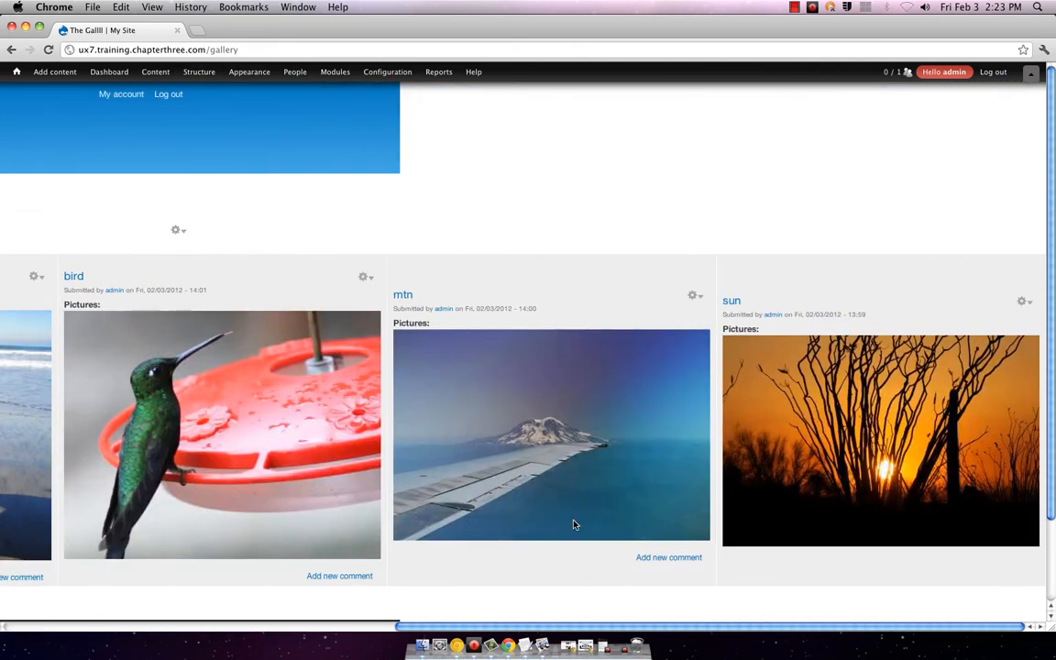
pyautogui.click(36, 276)
pyautogui.click(28, 289)
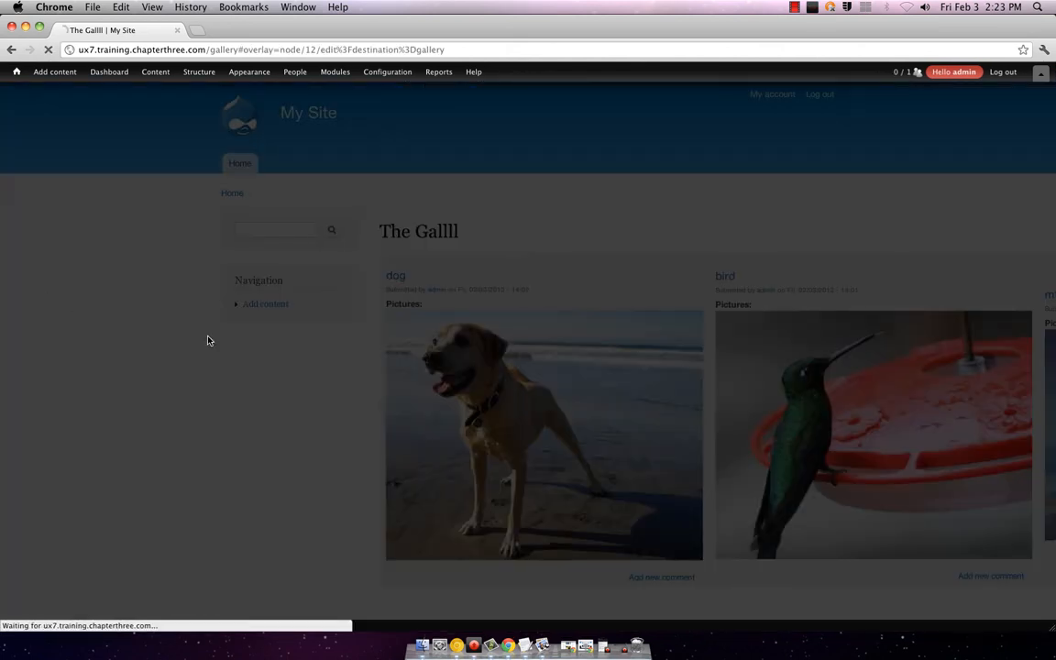
pyautogui.scroll(-6, 384, 342)
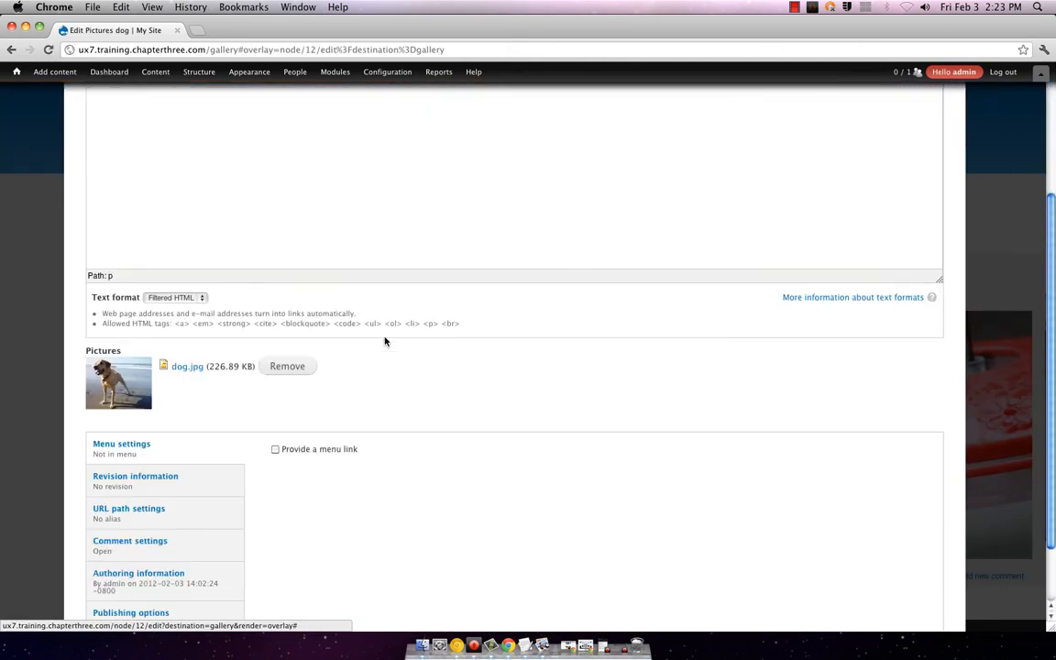
pyautogui.scroll(-1, 376, 343)
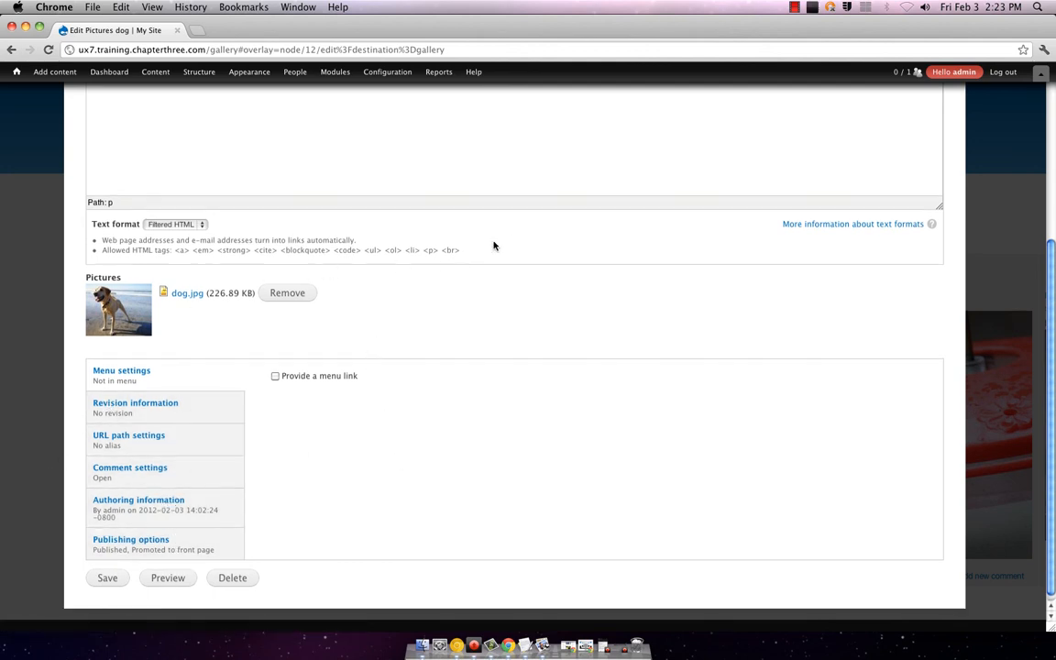
pyautogui.scroll(1, 409, 293)
pyautogui.scroll(5, 408, 293)
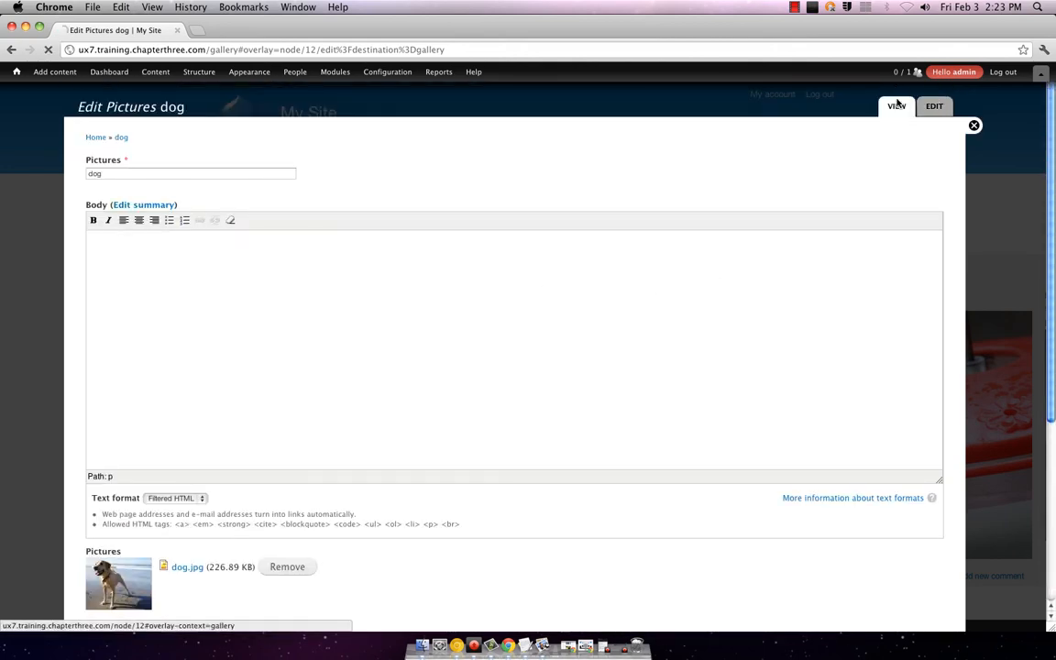
pyautogui.click(896, 103)
pyautogui.scroll(-10, 773, 348)
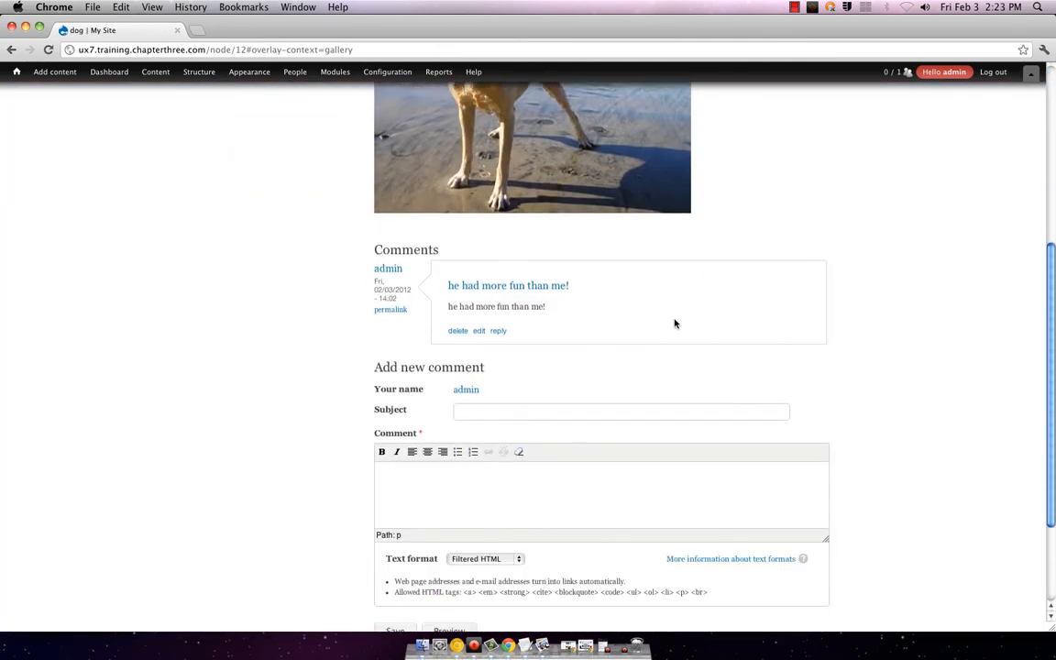
pyautogui.scroll(5, 663, 327)
pyautogui.scroll(-1, 459, 358)
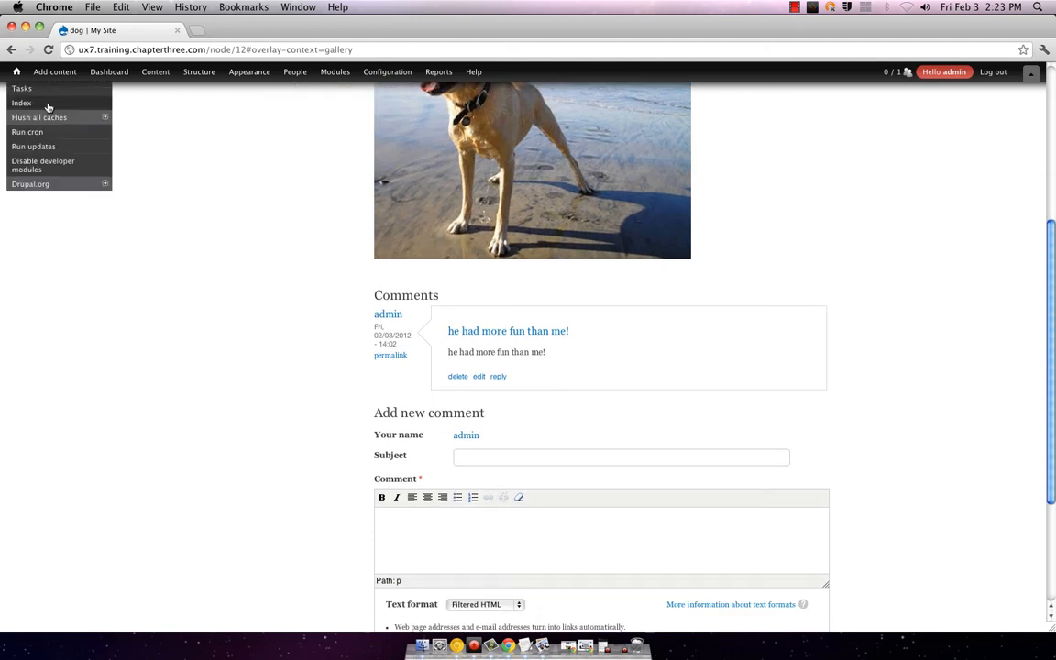
pyautogui.click(9, 48)
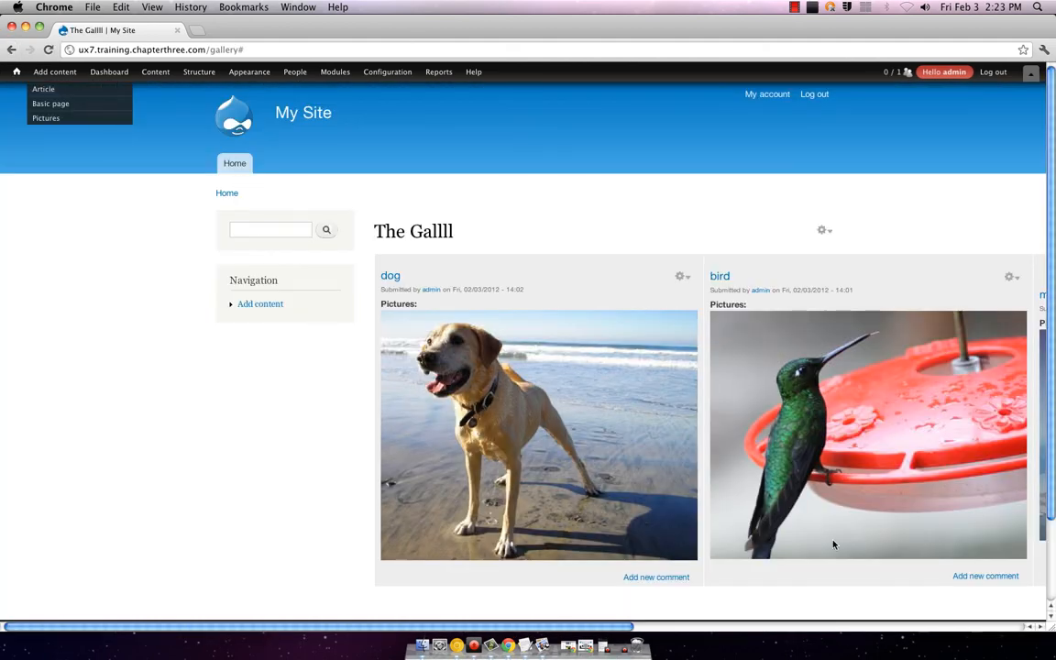
pyautogui.click(818, 230)
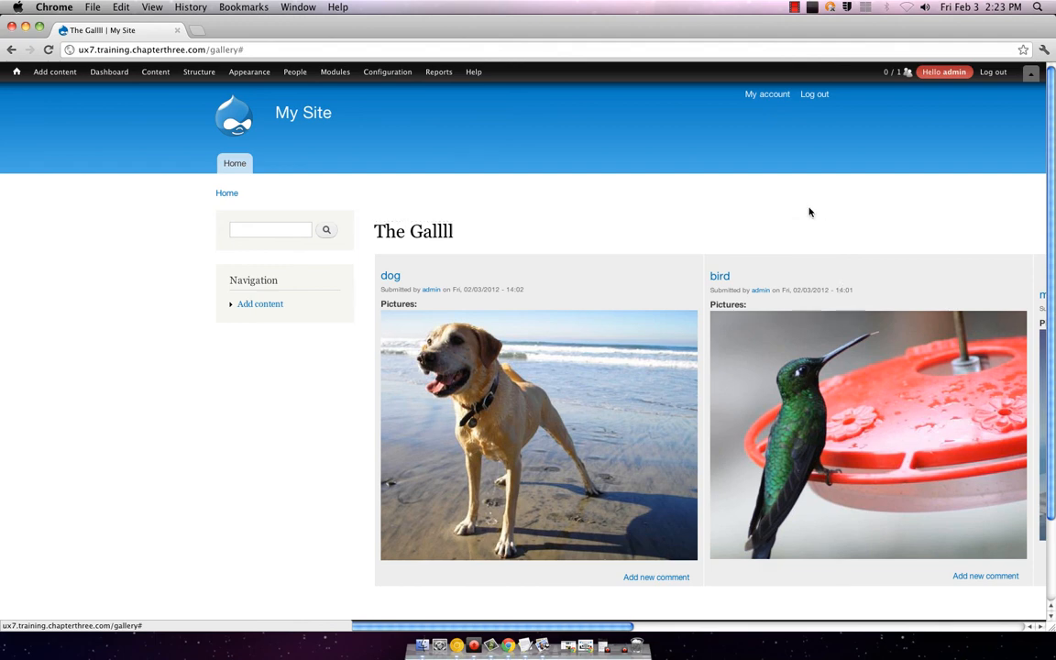
pyautogui.click(821, 230)
pyautogui.click(811, 245)
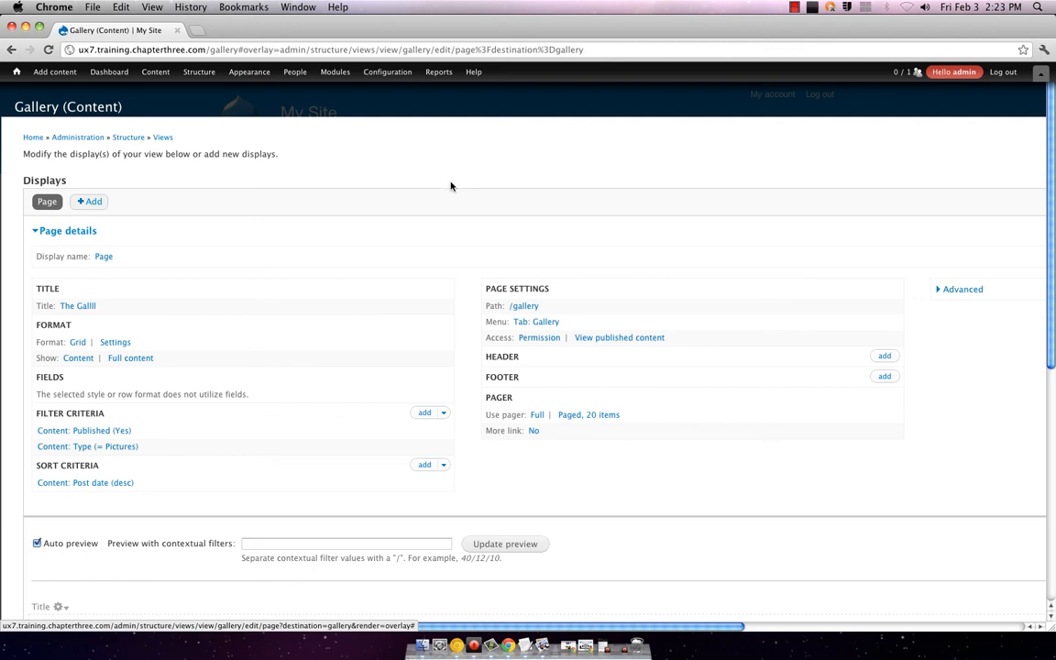
pyautogui.scroll(-10, 448, 188)
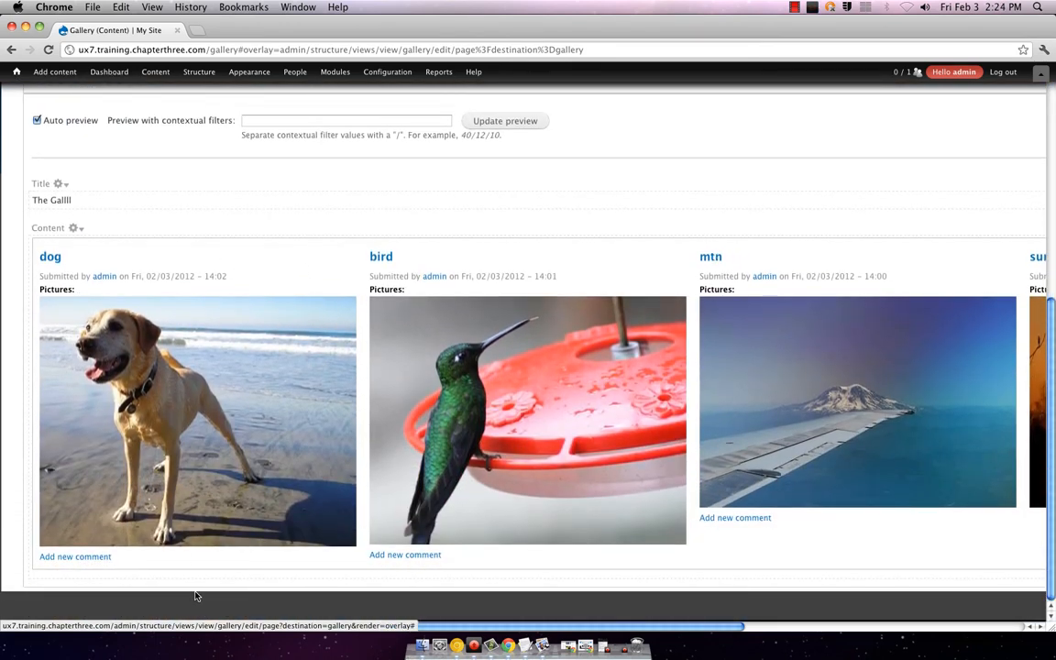
pyautogui.click(72, 228)
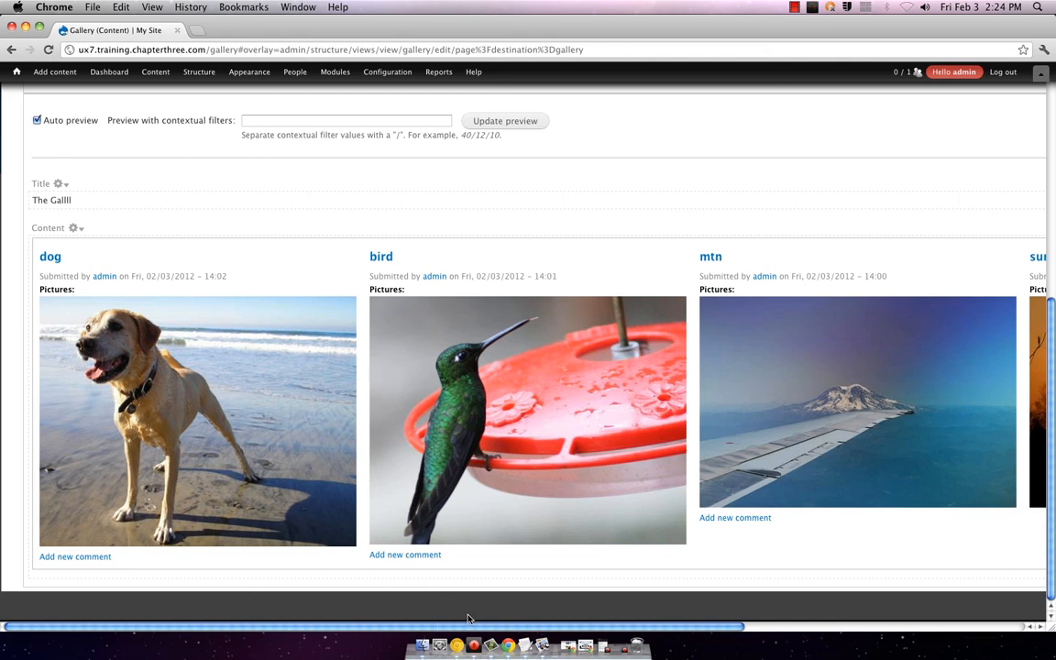
pyautogui.moveTo(468, 618); pyautogui.dragTo(747, 618)
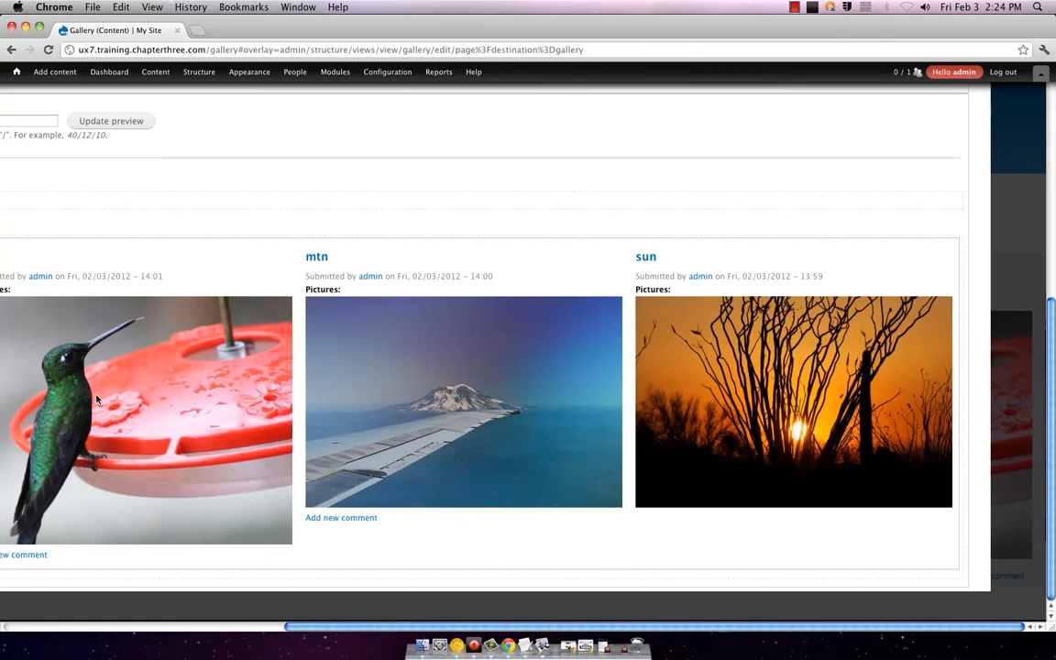
pyautogui.moveTo(487, 623); pyautogui.dragTo(54, 617)
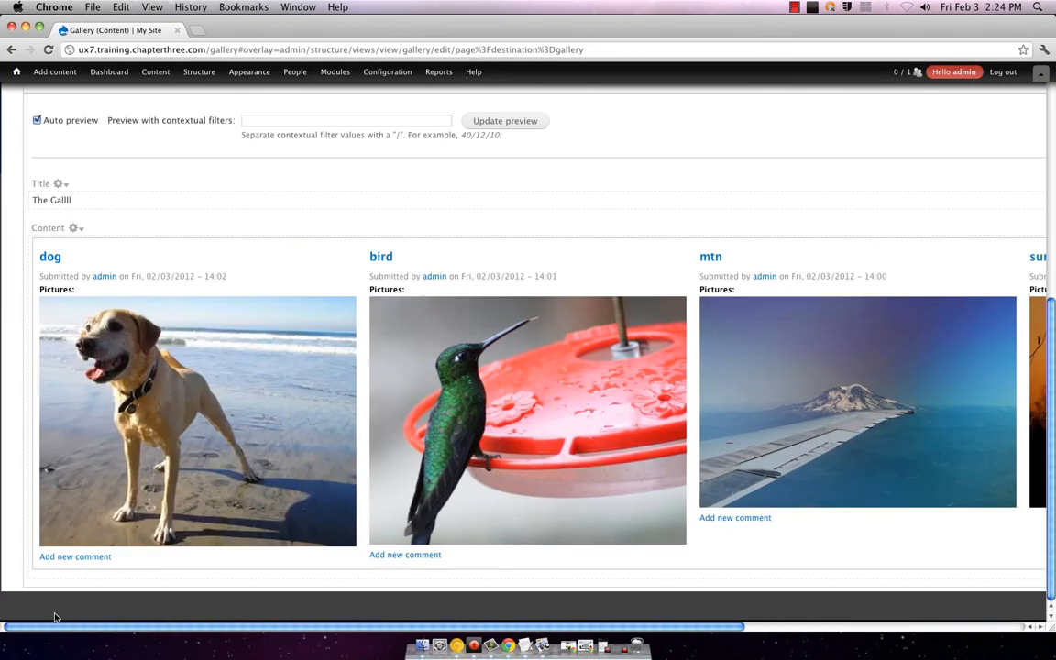
pyautogui.scroll(10, 492, 328)
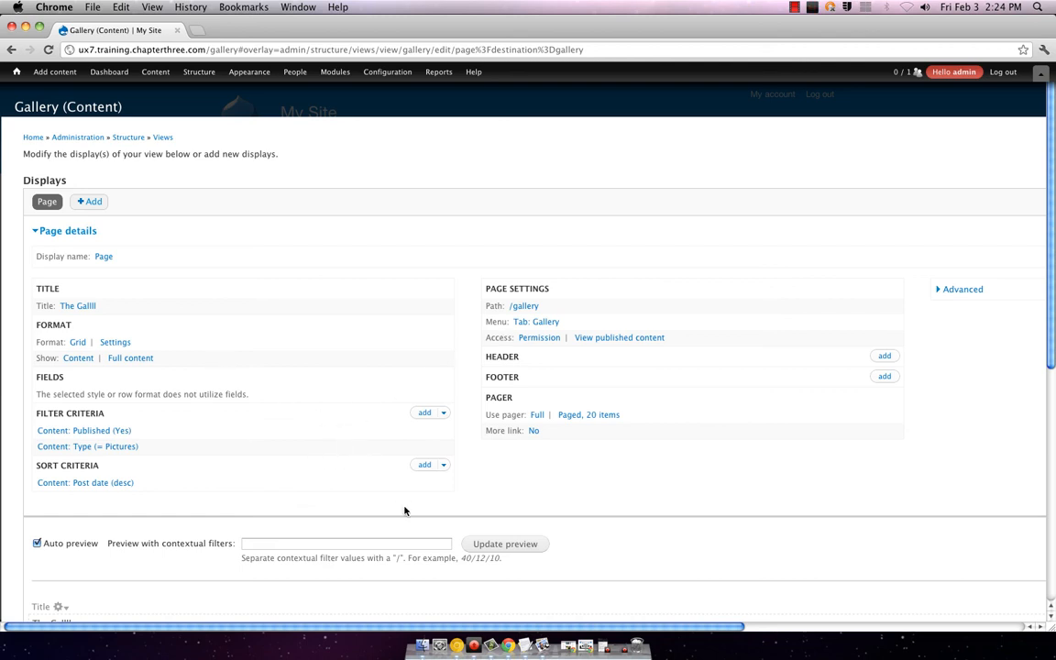
pyautogui.scroll(-3, 405, 508)
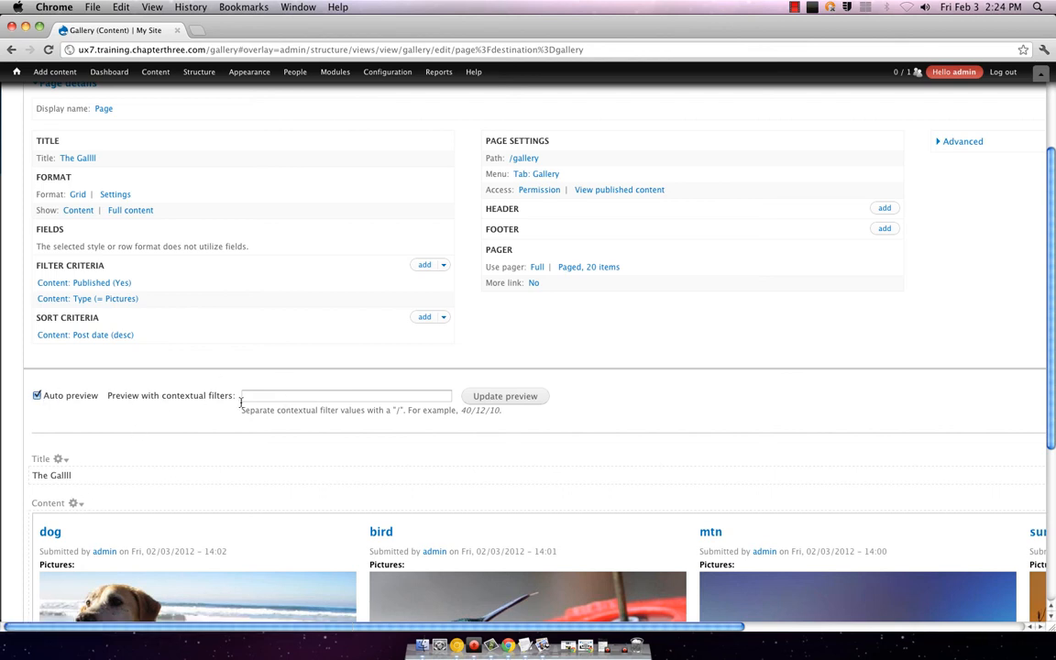
pyautogui.scroll(3, 537, 471)
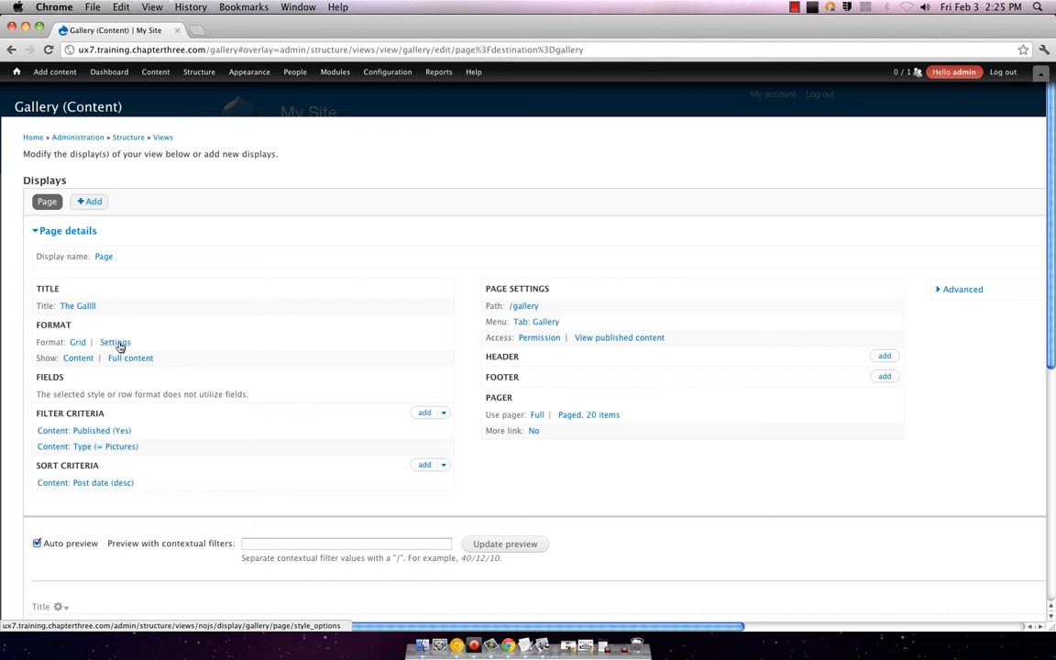
# Step: Change the gallery view's format from Grid to Table for all displays, leaving the table options unchanged
pyautogui.click(73, 342)
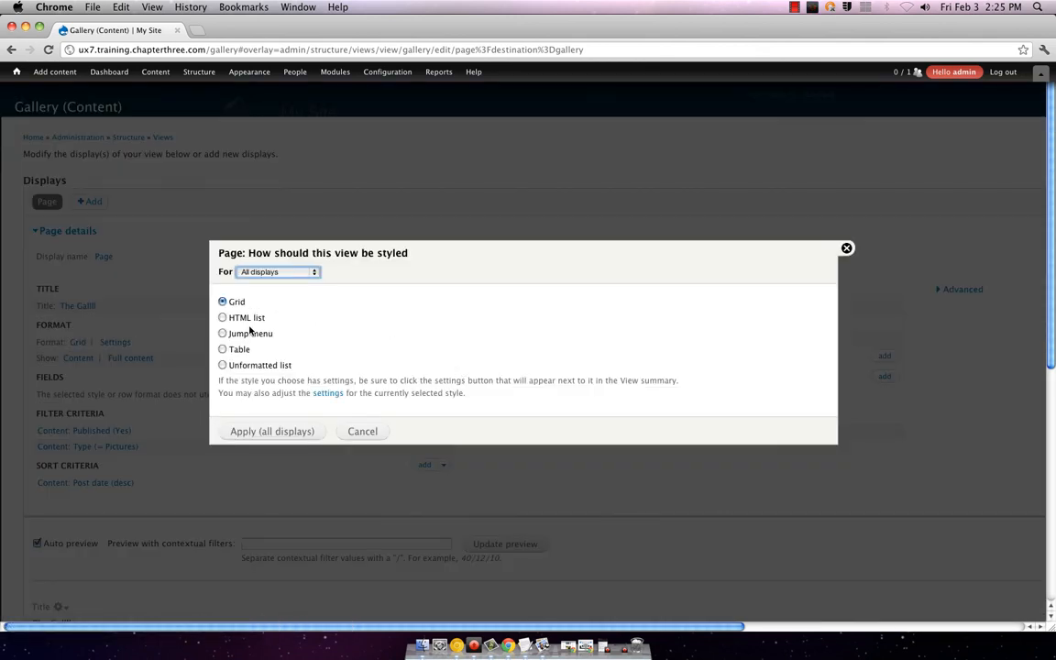
pyautogui.click(240, 349)
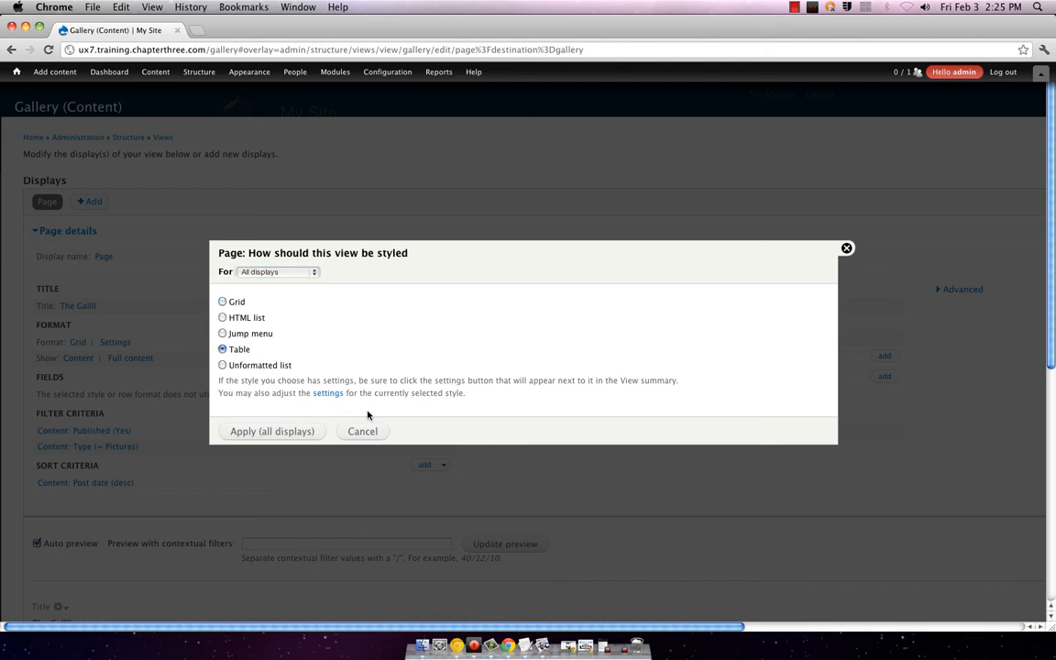
pyautogui.click(302, 430)
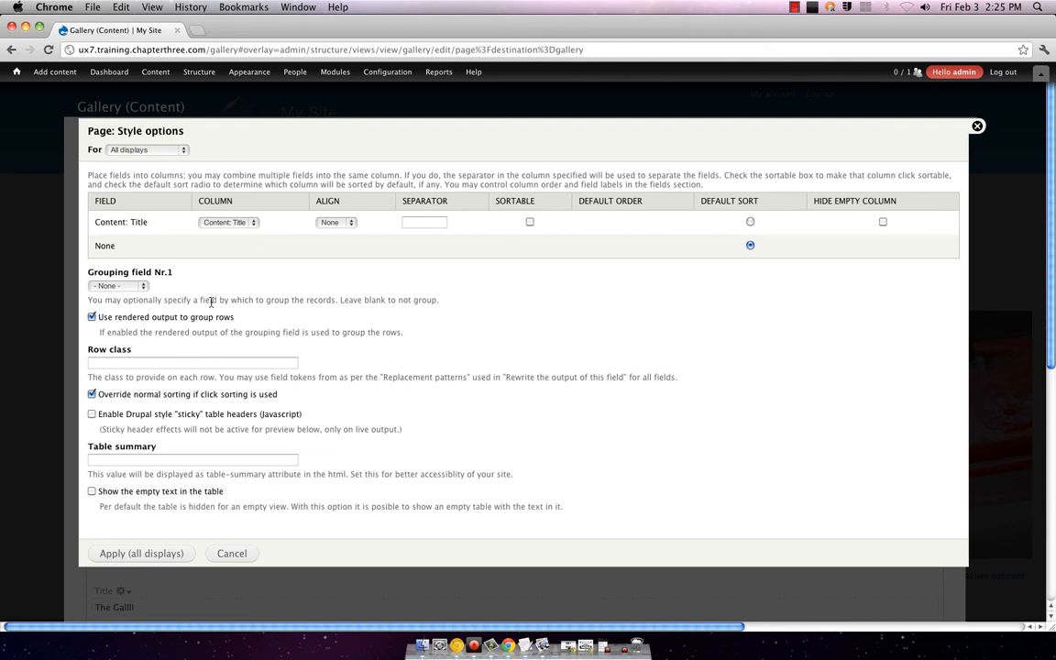
pyautogui.click(234, 552)
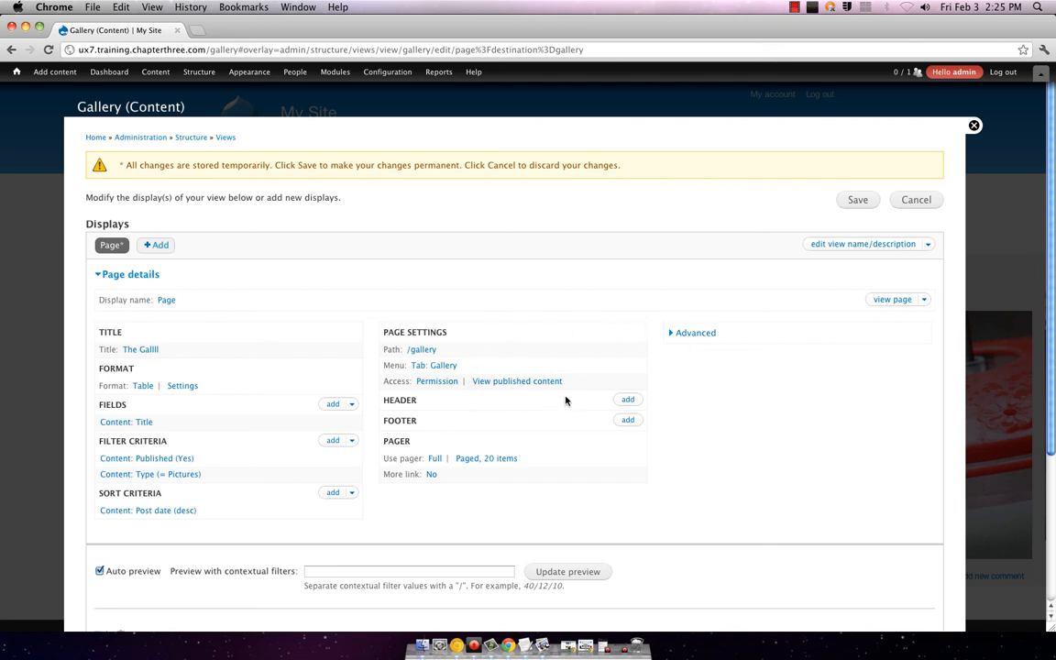
# Step: Review the Table style settings for all displays, then check the preview listing dog, bird, mtn and sun
pyautogui.click(181, 387)
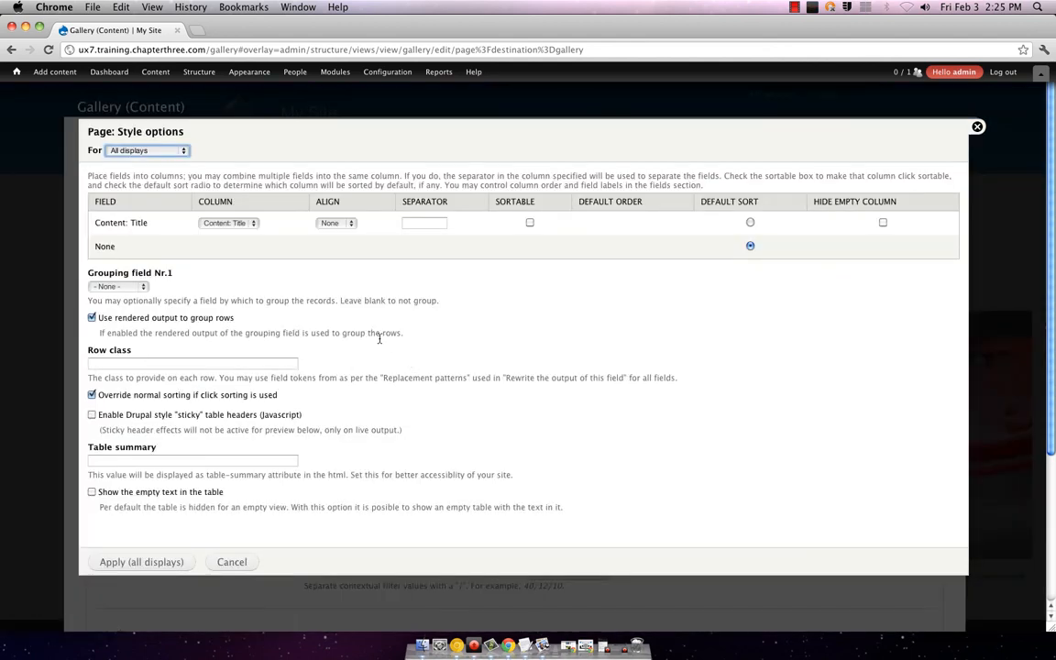
pyautogui.click(169, 154)
pyautogui.click(213, 314)
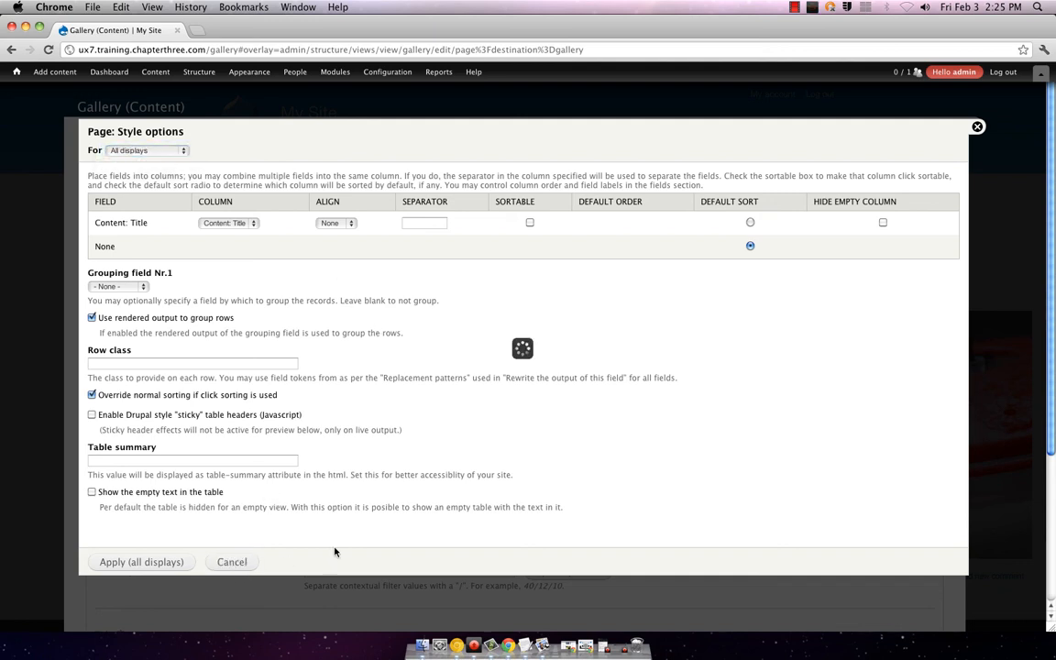
pyautogui.click(976, 128)
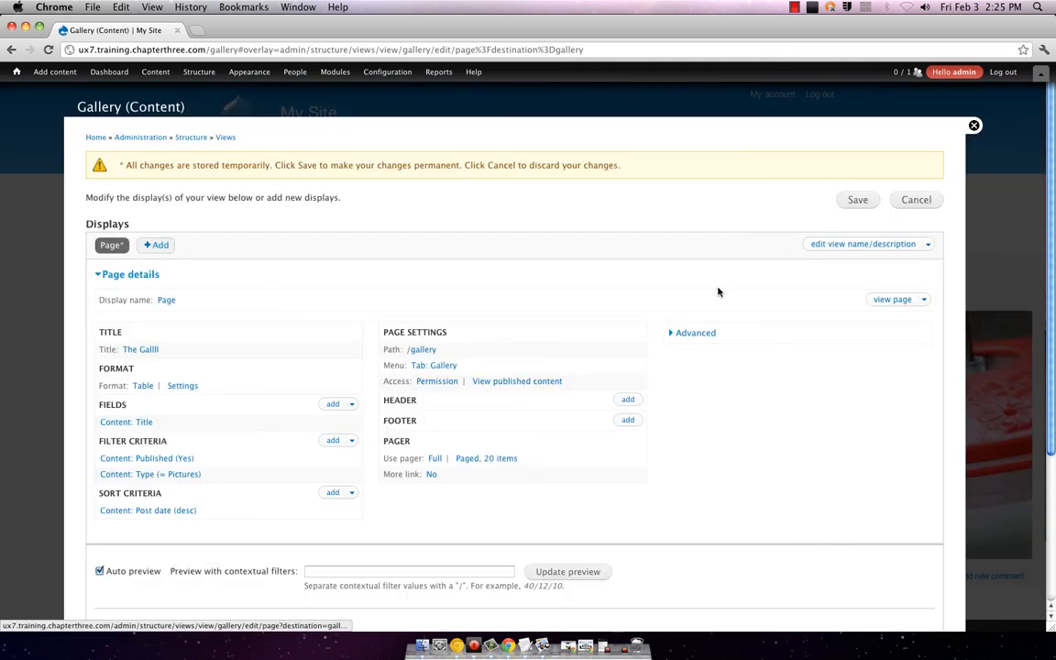
pyautogui.scroll(-5, 714, 302)
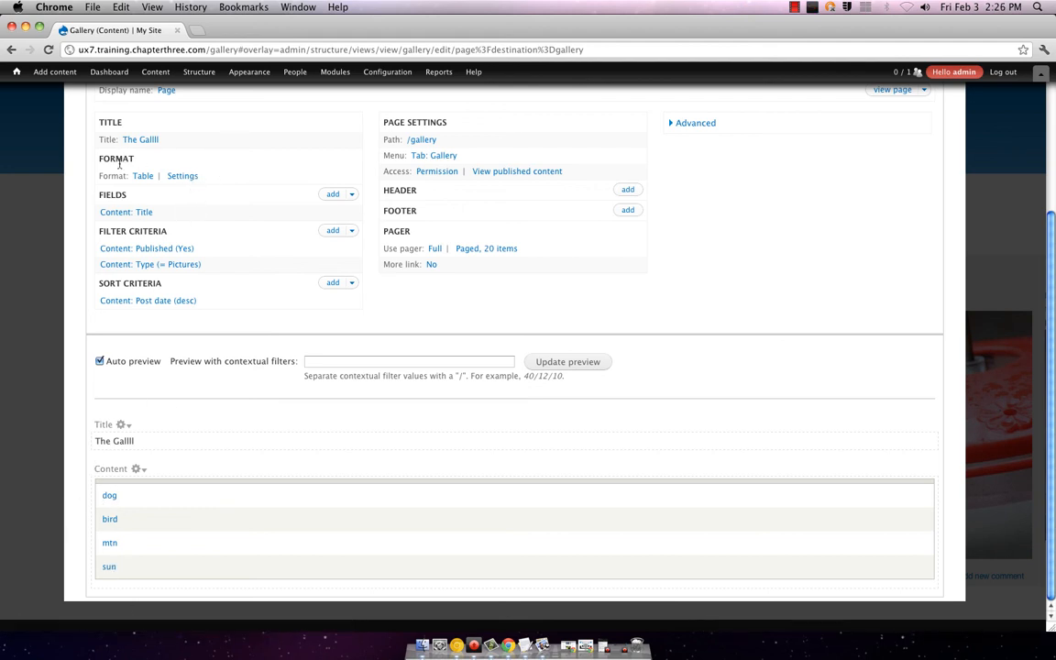
# Step: Reopen and cancel the table settings, then bring up the view's style choices
pyautogui.click(174, 176)
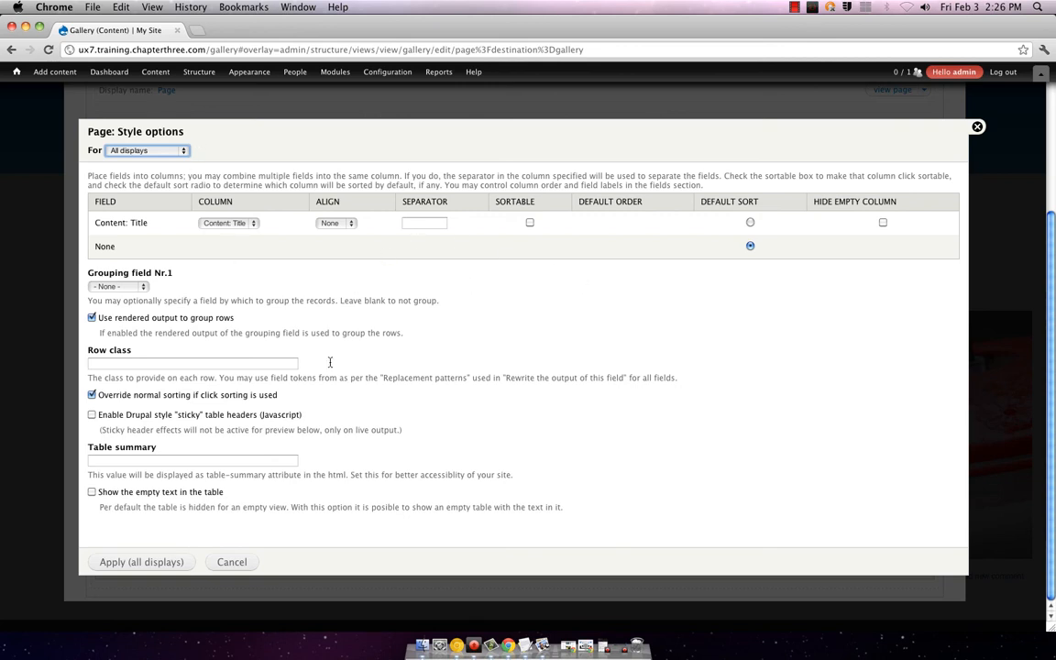
pyautogui.click(229, 562)
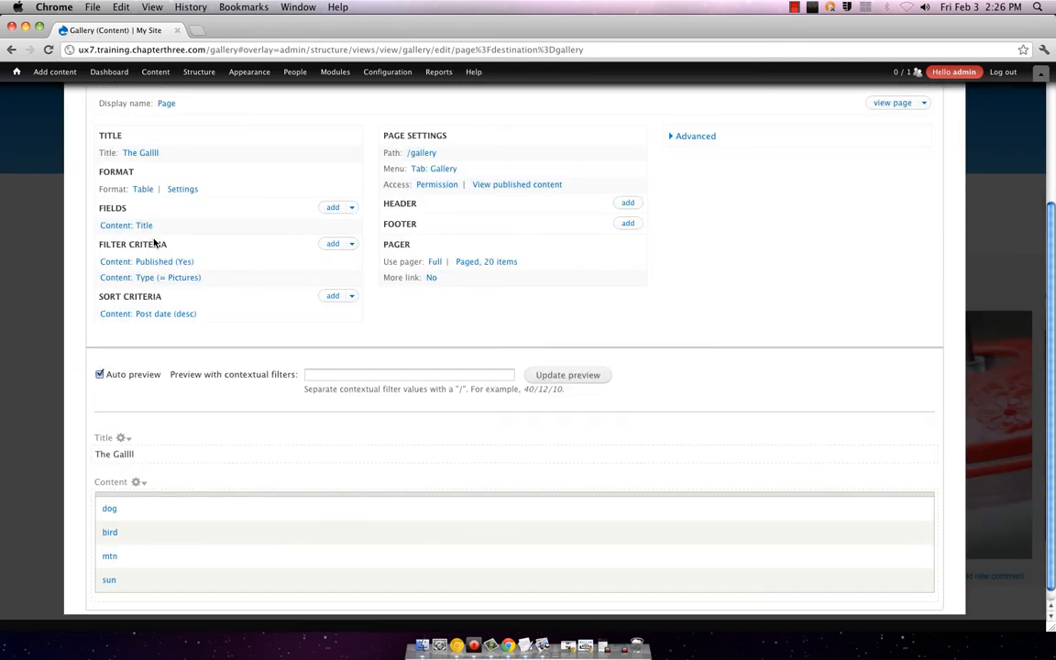
pyautogui.click(144, 191)
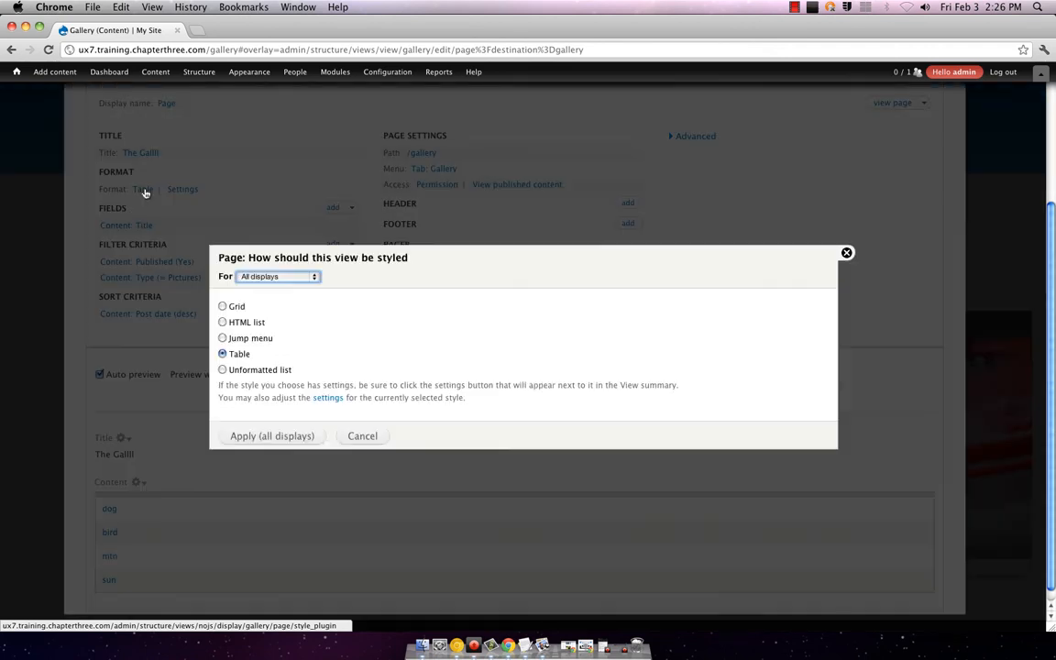
# Step: Switch the format back to Grid for all displays and set the number of columns to 2
pyautogui.click(222, 306)
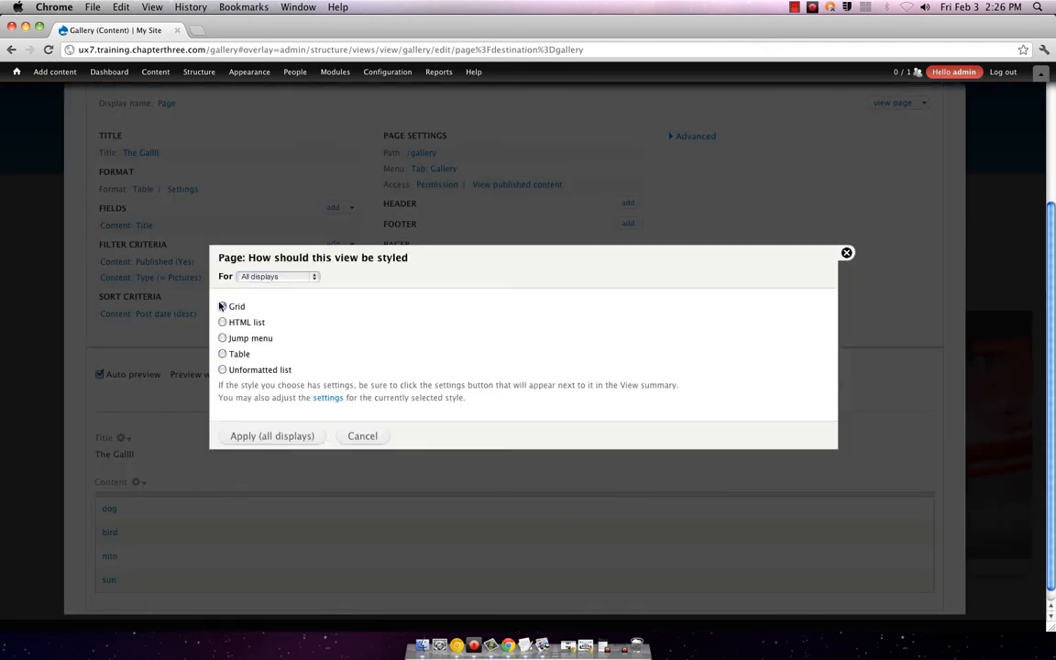
pyautogui.click(278, 276)
pyautogui.click(275, 276)
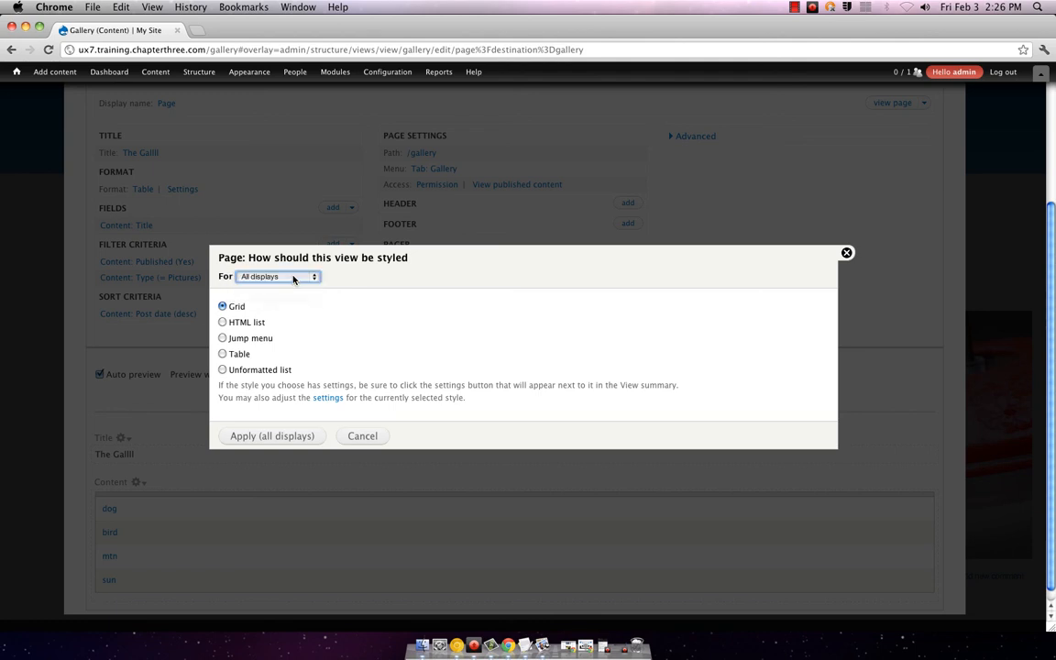
pyautogui.click(311, 437)
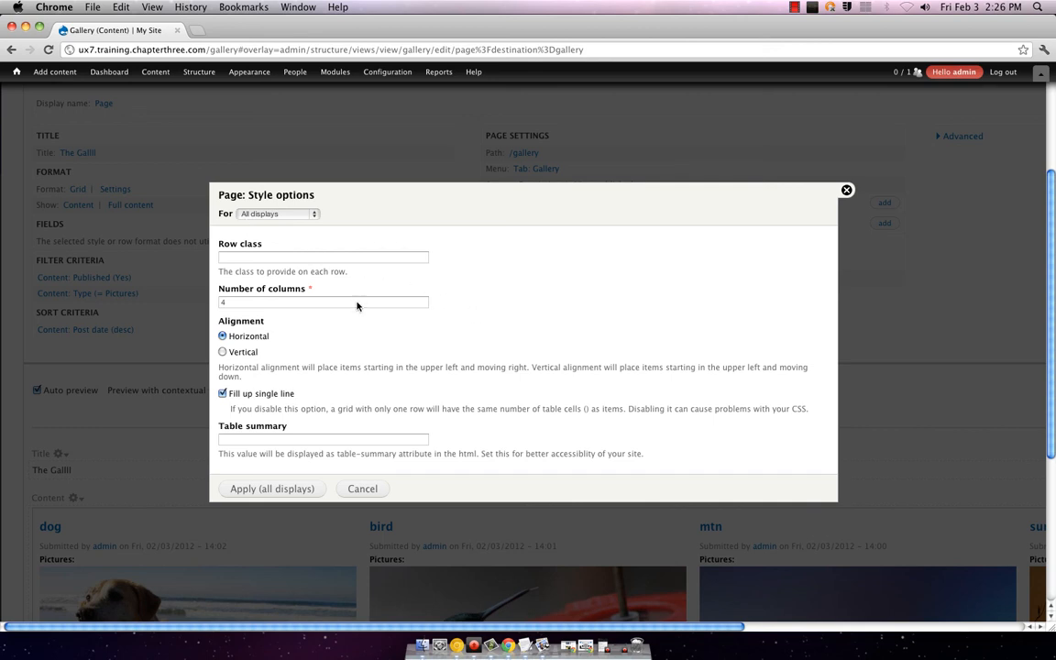
pyautogui.click(298, 304)
pyautogui.write('2')
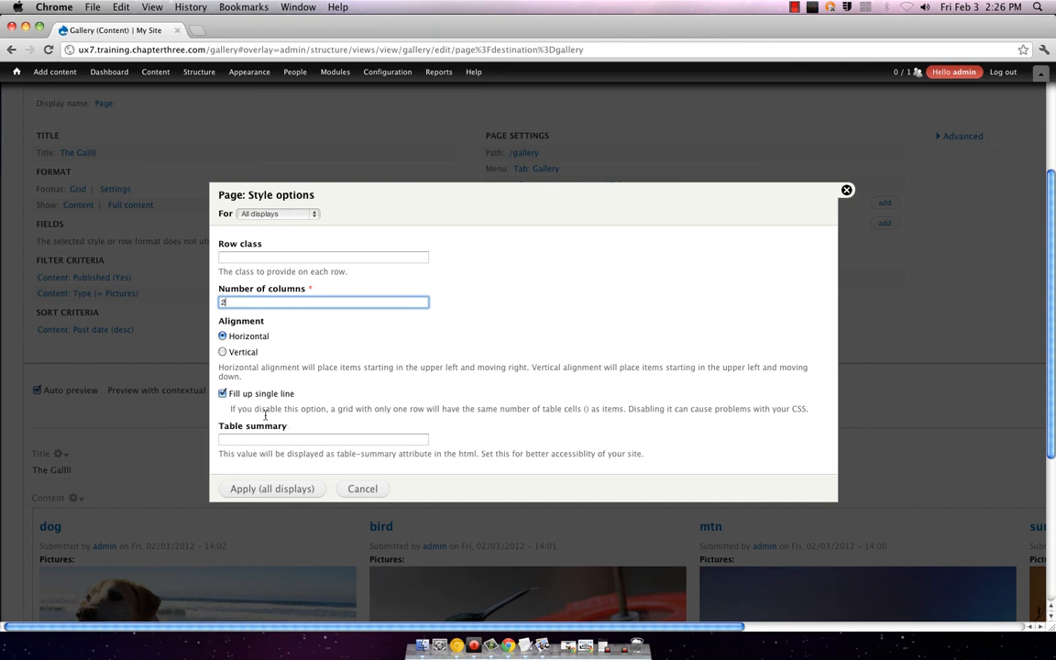
pyautogui.click(293, 488)
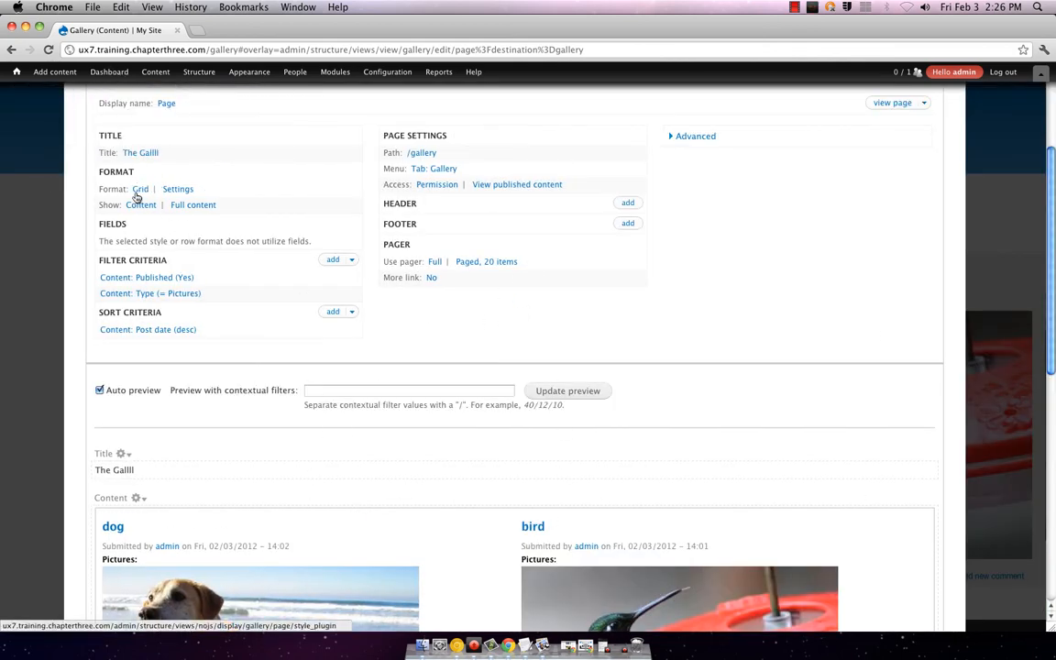
# Step: Scroll through the preview to verify dog and bird, then mtn and sun, in two columns
pyautogui.scroll(-5, 617, 269)
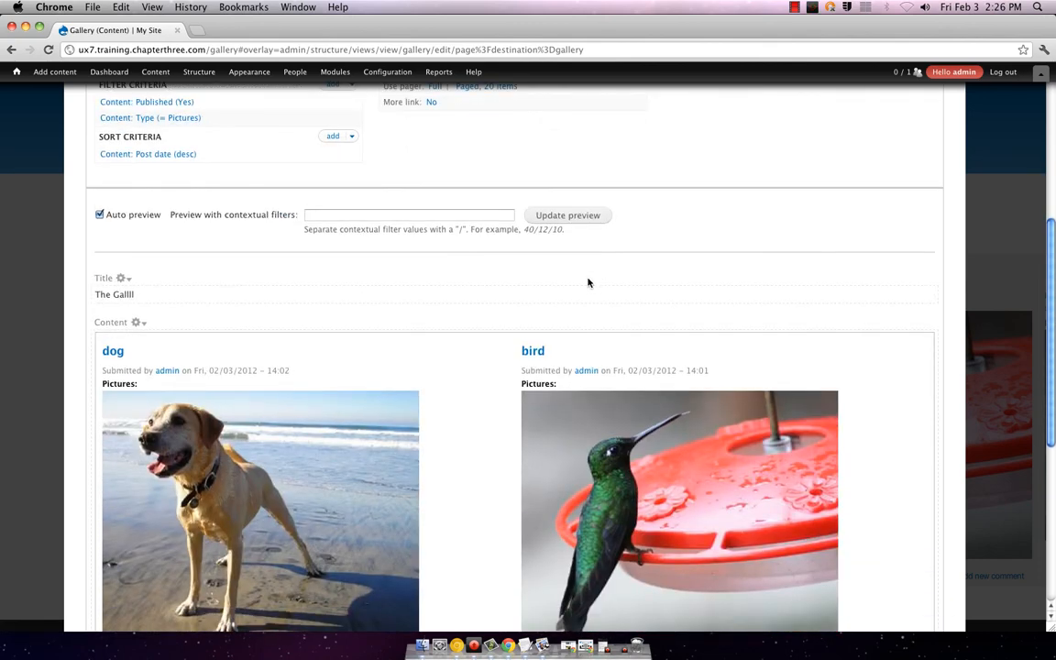
pyautogui.scroll(-5, 588, 281)
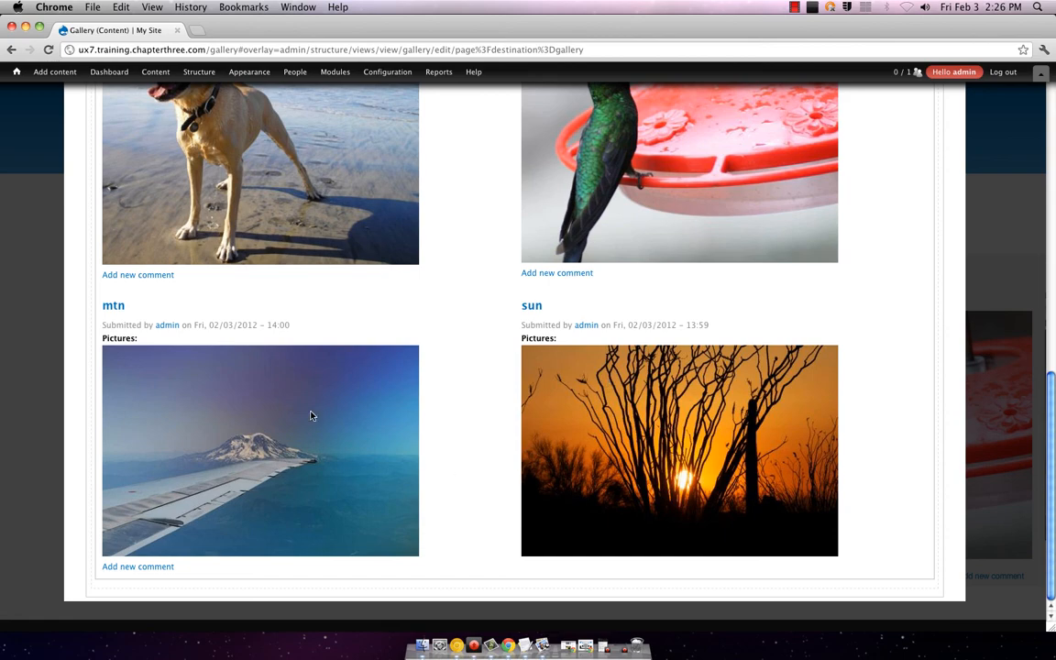
pyautogui.scroll(4, 483, 258)
pyautogui.scroll(2, 483, 257)
pyautogui.scroll(-5, 483, 256)
pyautogui.scroll(4, 484, 256)
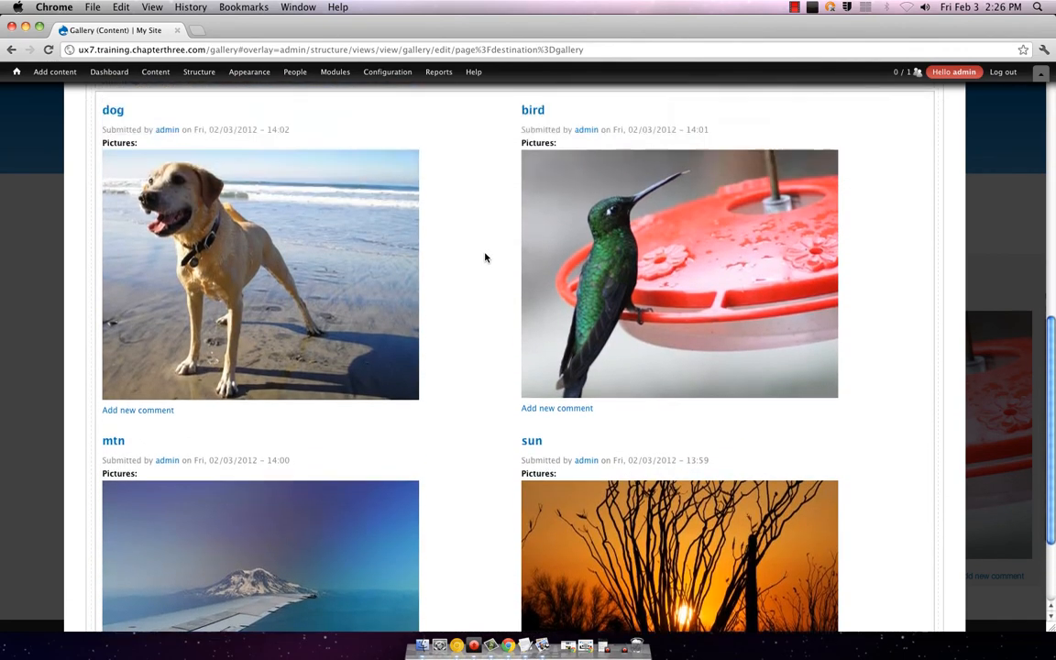
pyautogui.scroll(1, 485, 257)
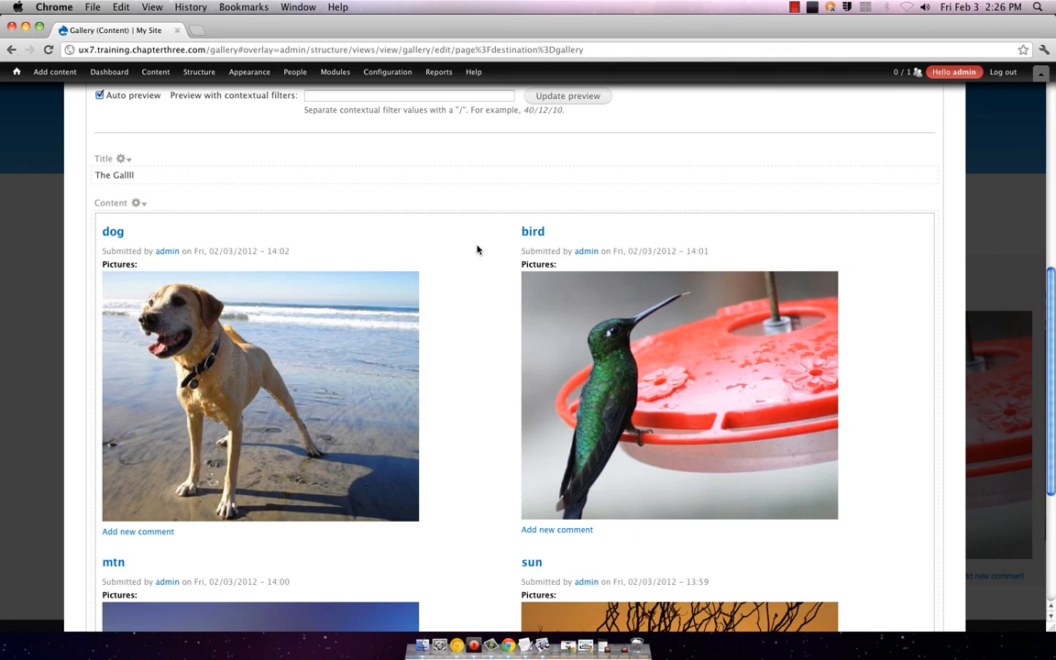
pyautogui.scroll(-5, 477, 249)
pyautogui.scroll(10, 474, 248)
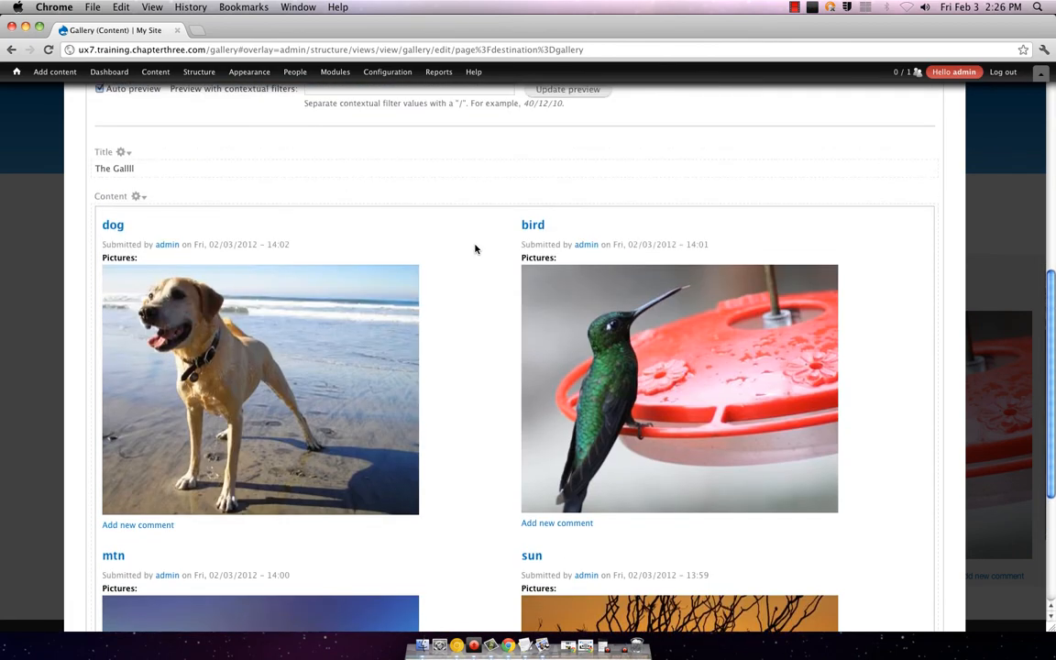
pyautogui.scroll(3, 475, 248)
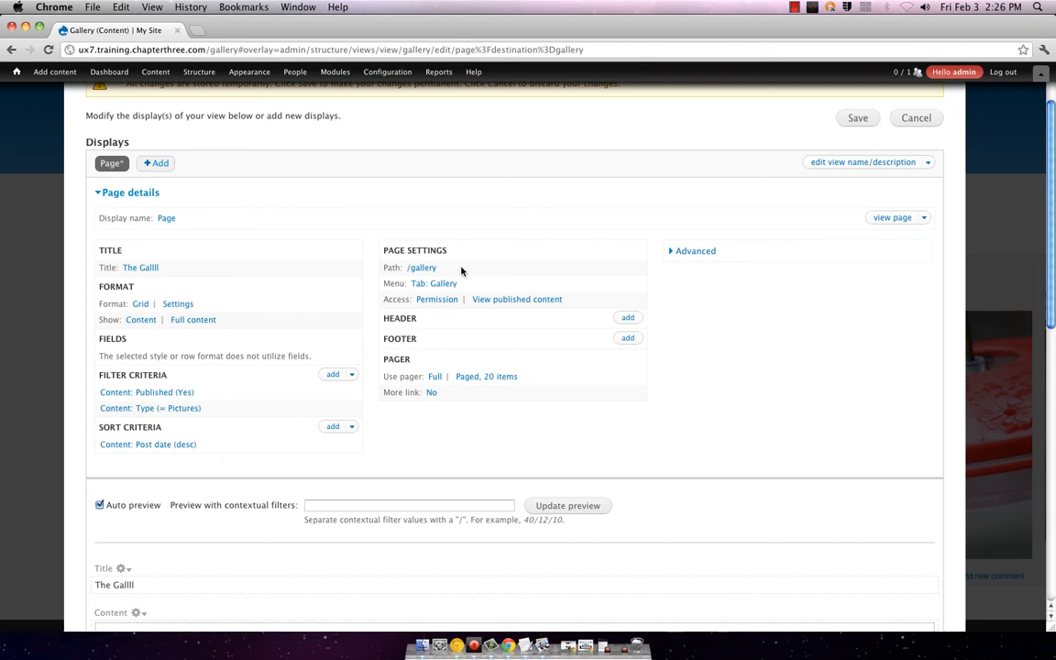
pyautogui.click(148, 323)
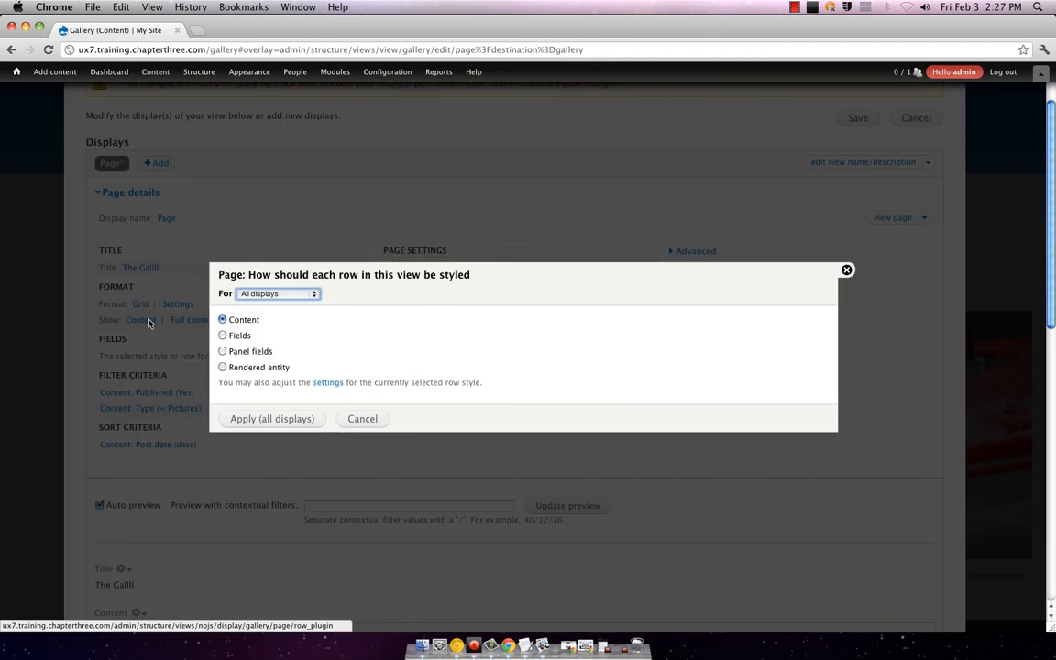
pyautogui.click(299, 293)
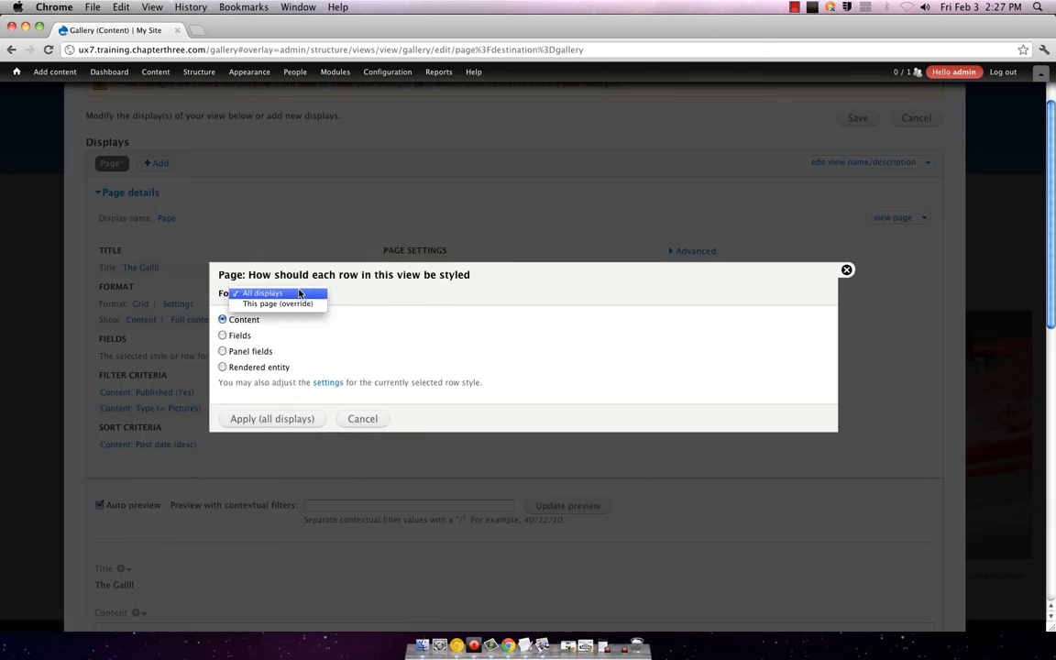
pyautogui.click(299, 293)
pyautogui.click(361, 419)
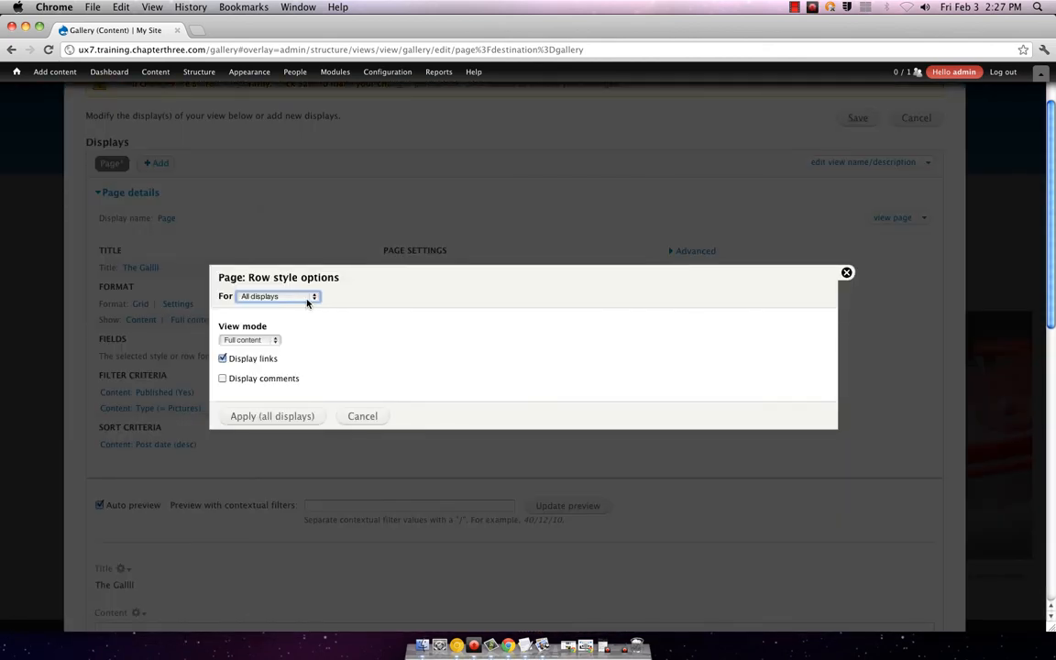
pyautogui.click(307, 296)
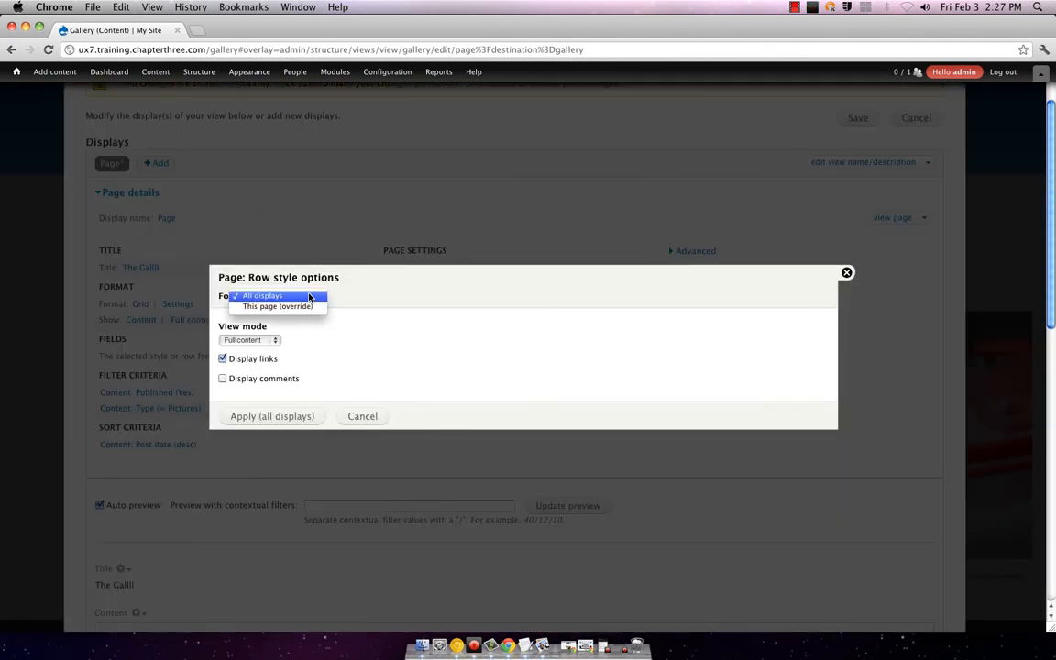
pyautogui.click(309, 296)
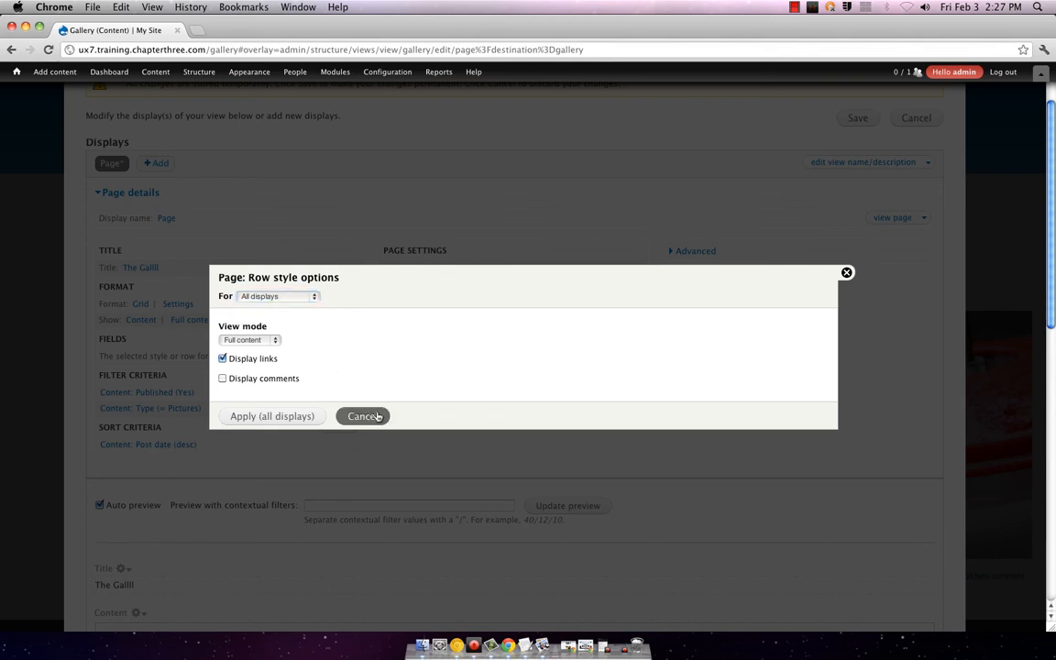
pyautogui.click(362, 416)
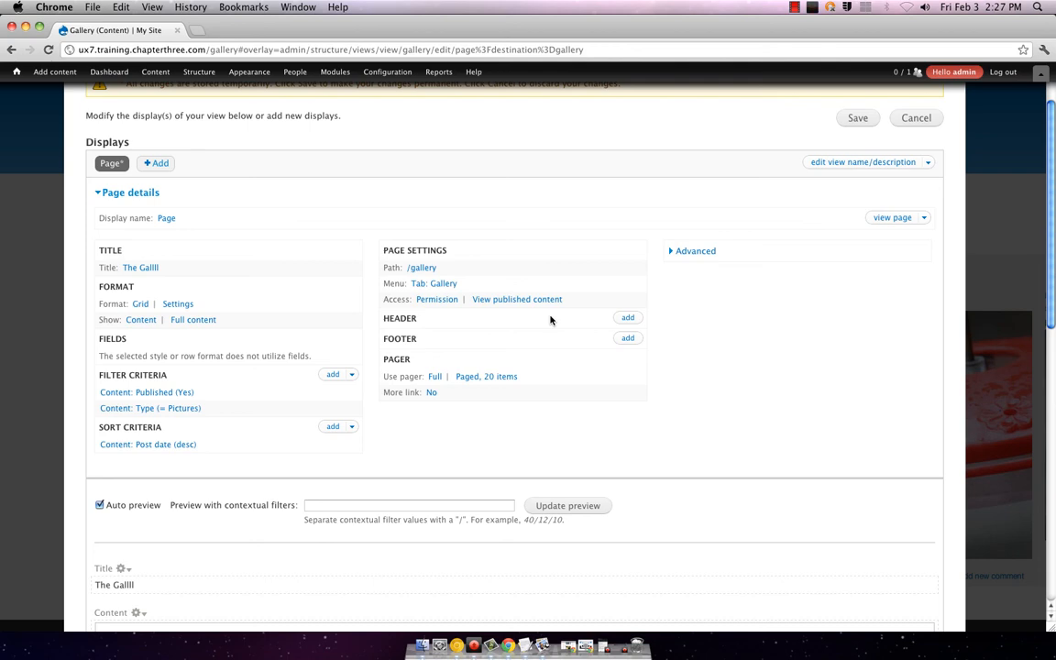
pyautogui.scroll(-5, 459, 429)
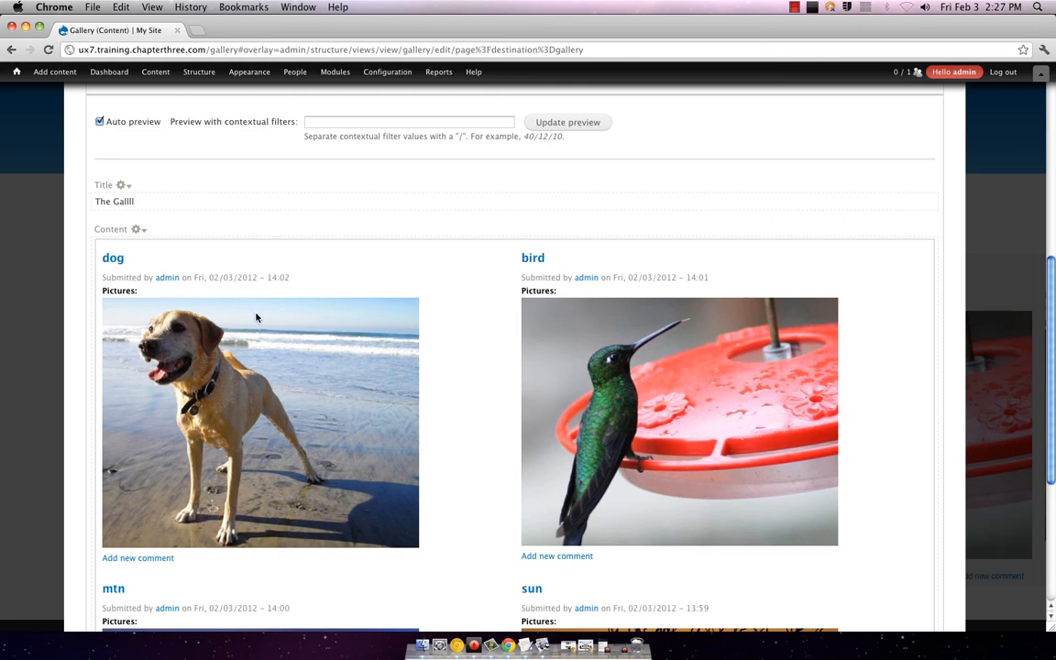
pyautogui.scroll(-4, 321, 360)
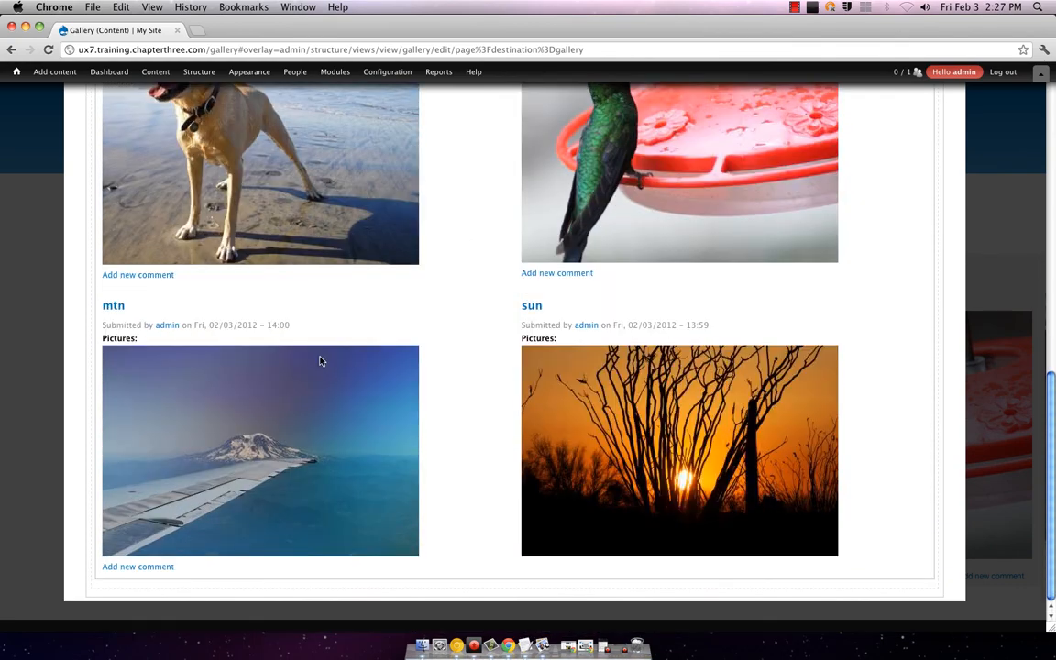
pyautogui.scroll(5, 321, 360)
pyautogui.scroll(-5, 321, 360)
pyautogui.scroll(1, 337, 473)
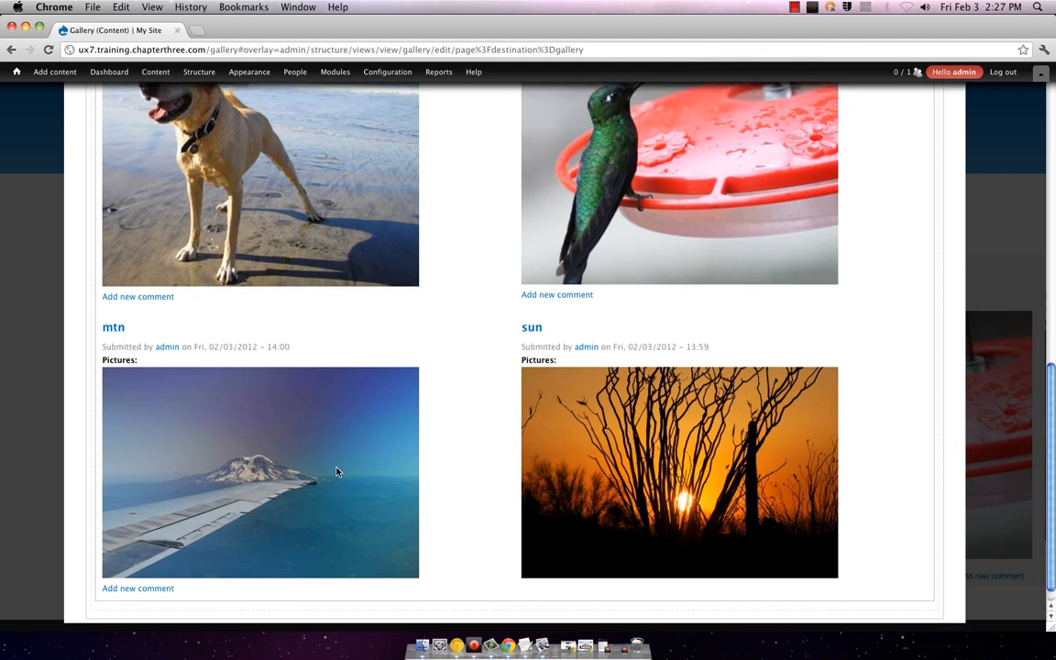
pyautogui.scroll(10, 341, 471)
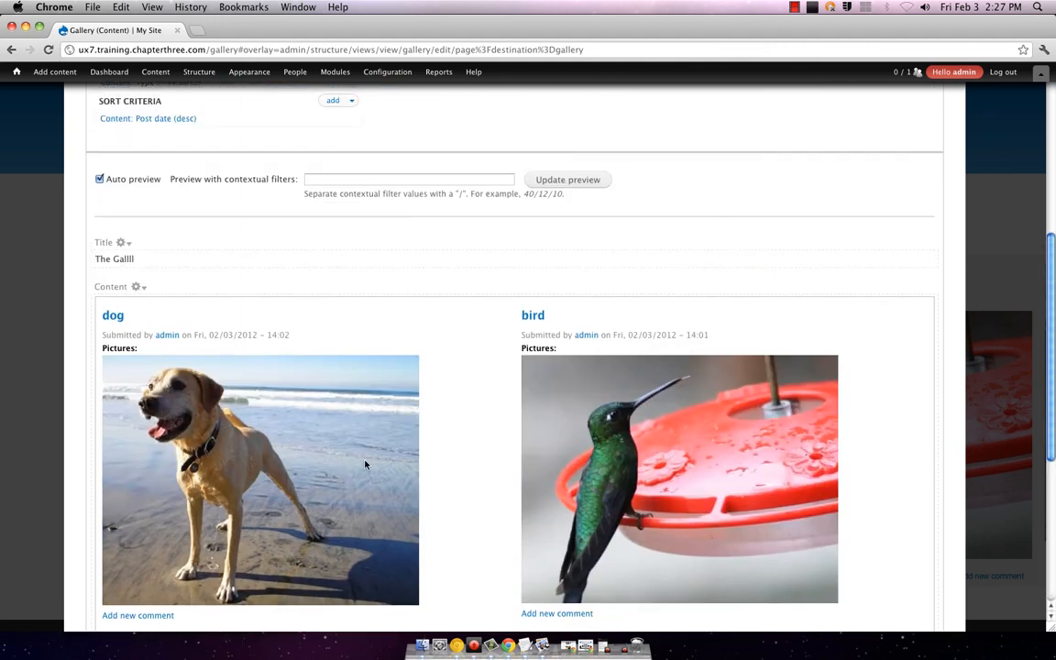
pyautogui.scroll(-3, 365, 463)
pyautogui.scroll(9, 364, 461)
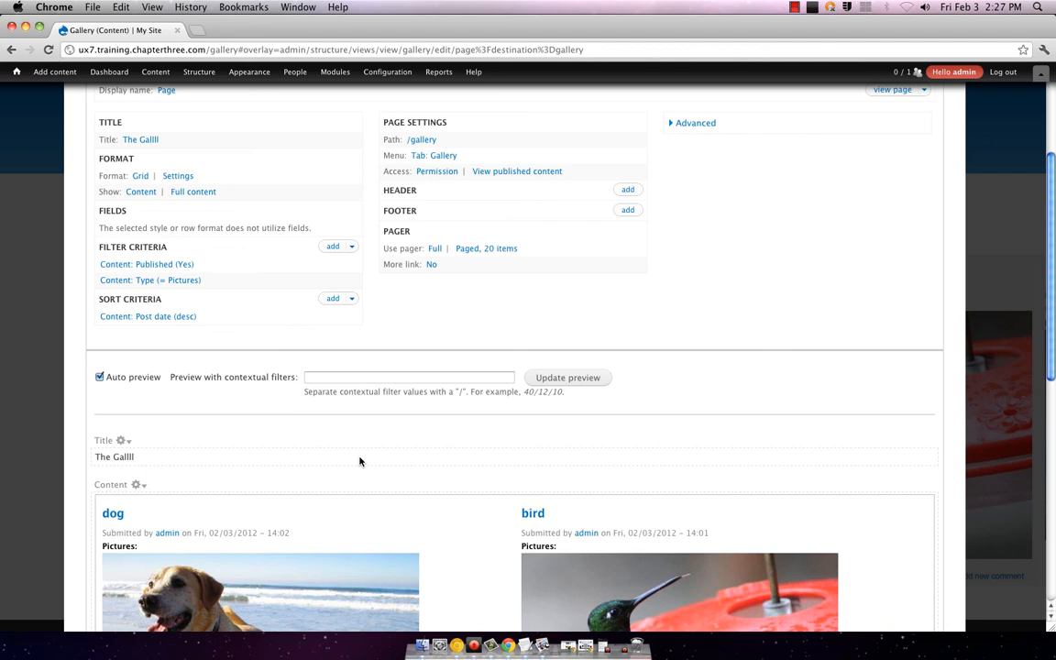
pyautogui.scroll(-14, 359, 461)
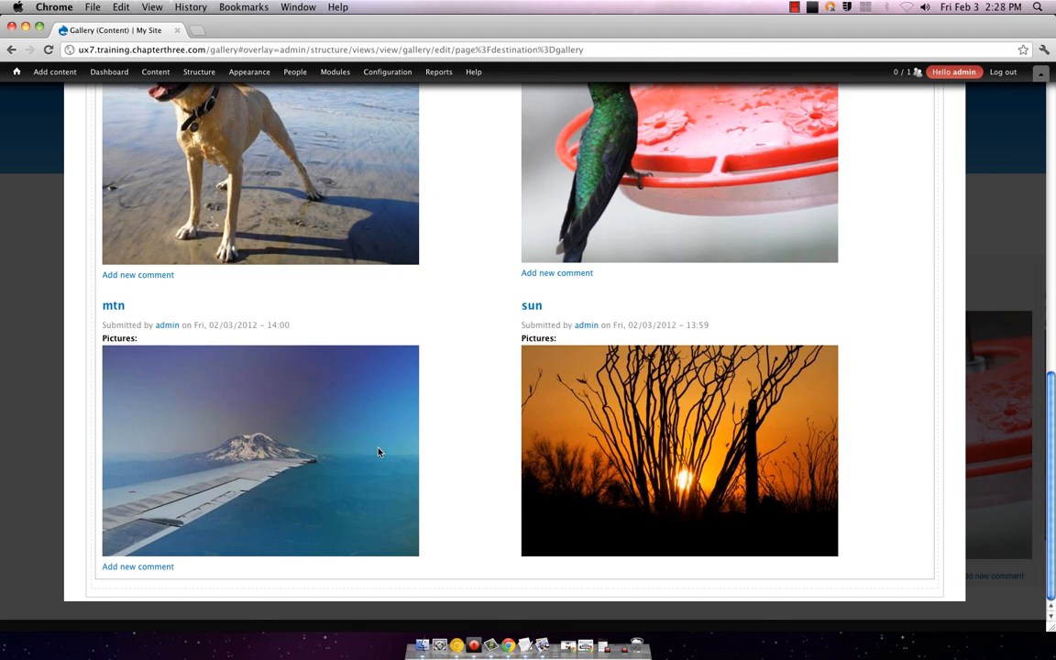
pyautogui.scroll(15, 378, 452)
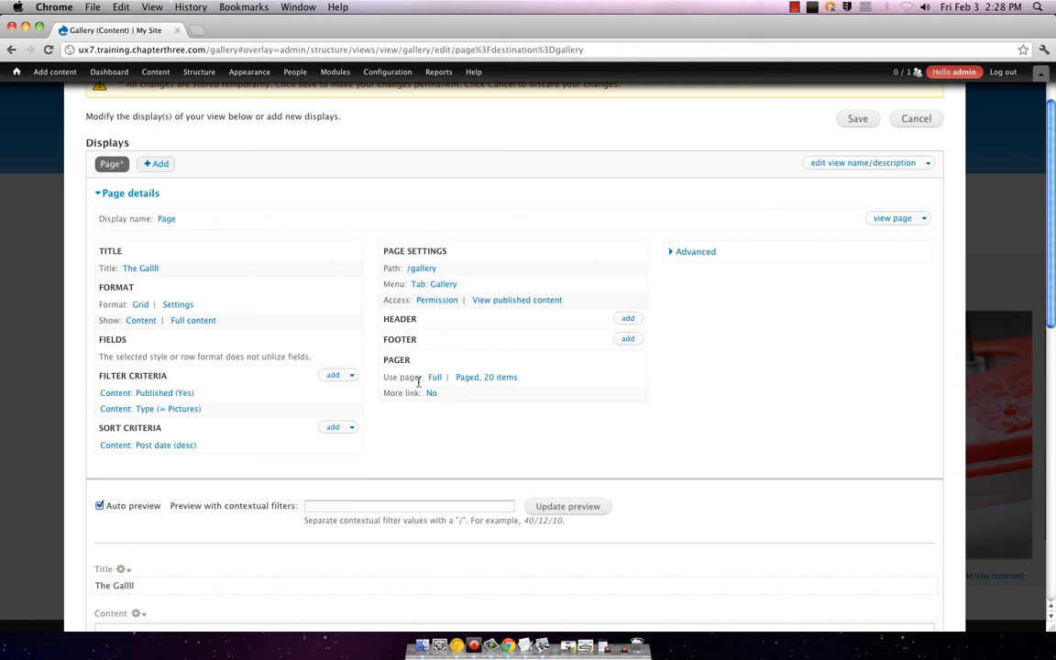
# Step: Switch the row style from Content to Fields for all displays, accepting the default field options
pyautogui.click(142, 321)
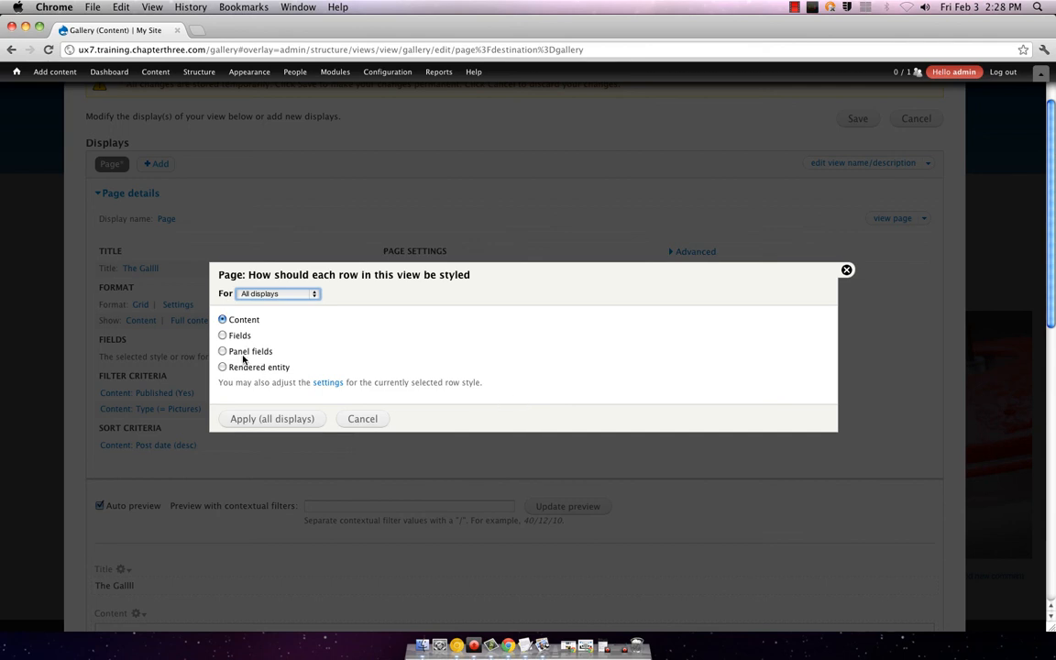
pyautogui.click(223, 336)
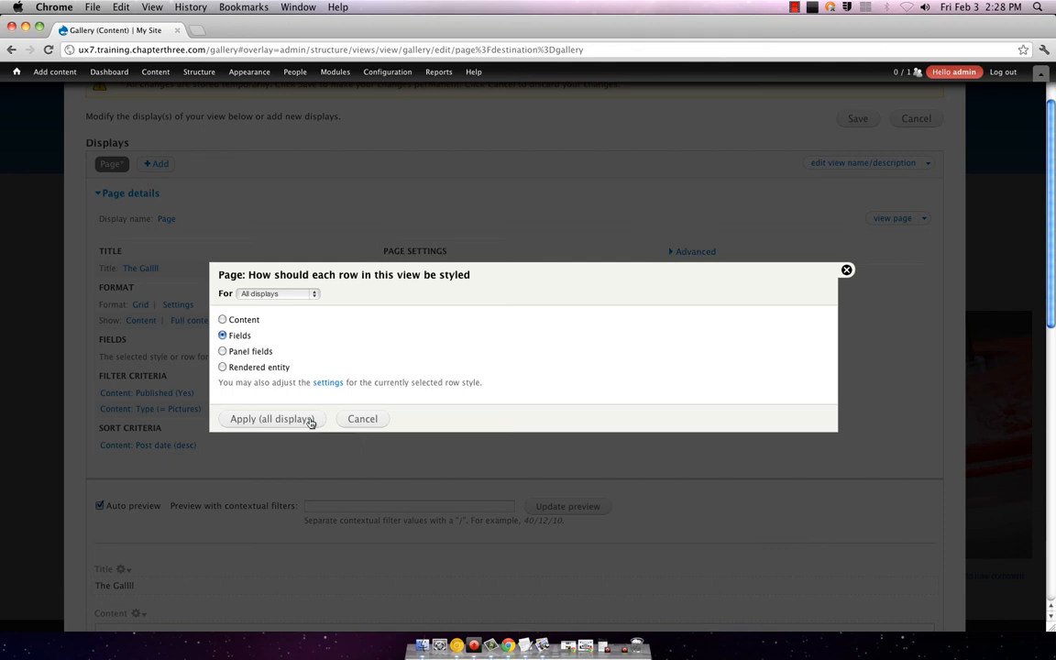
pyautogui.click(311, 422)
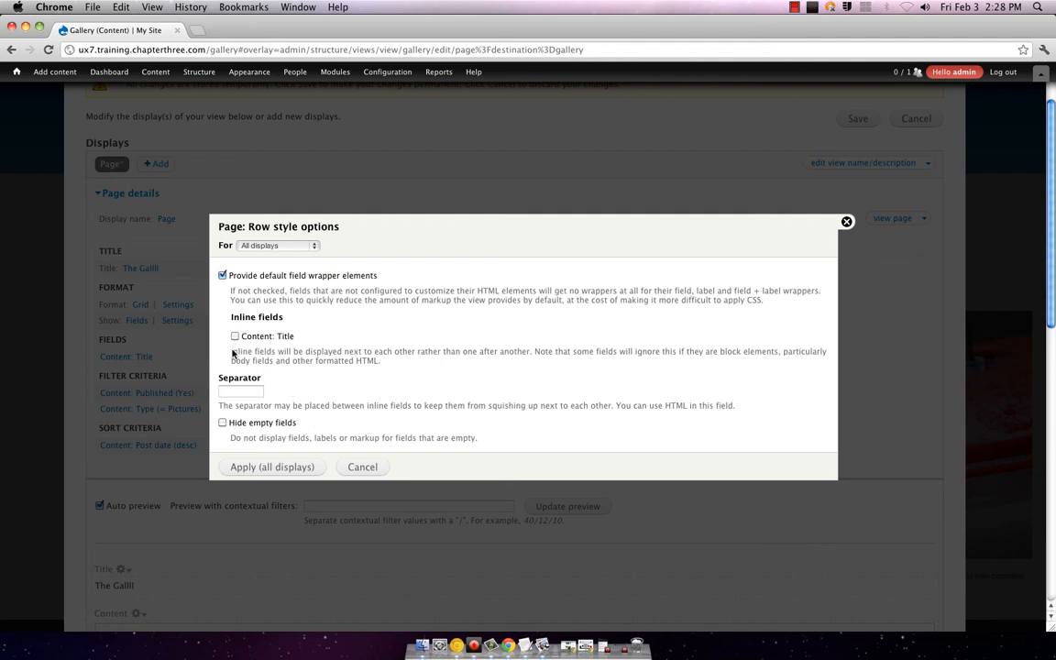
pyautogui.click(293, 246)
pyautogui.click(293, 246)
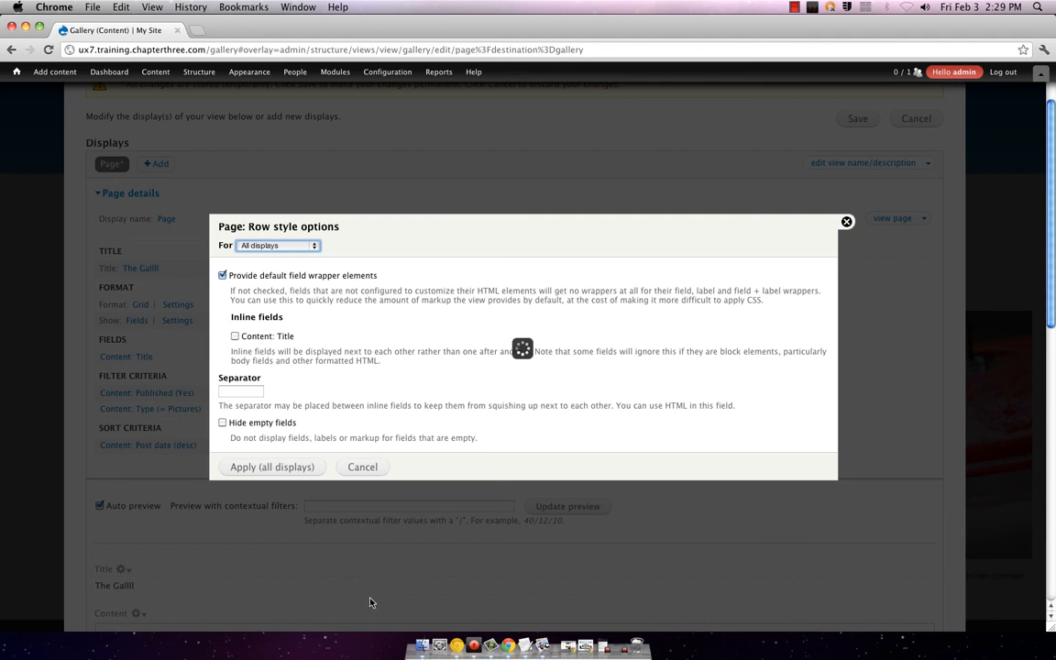
pyautogui.click(281, 467)
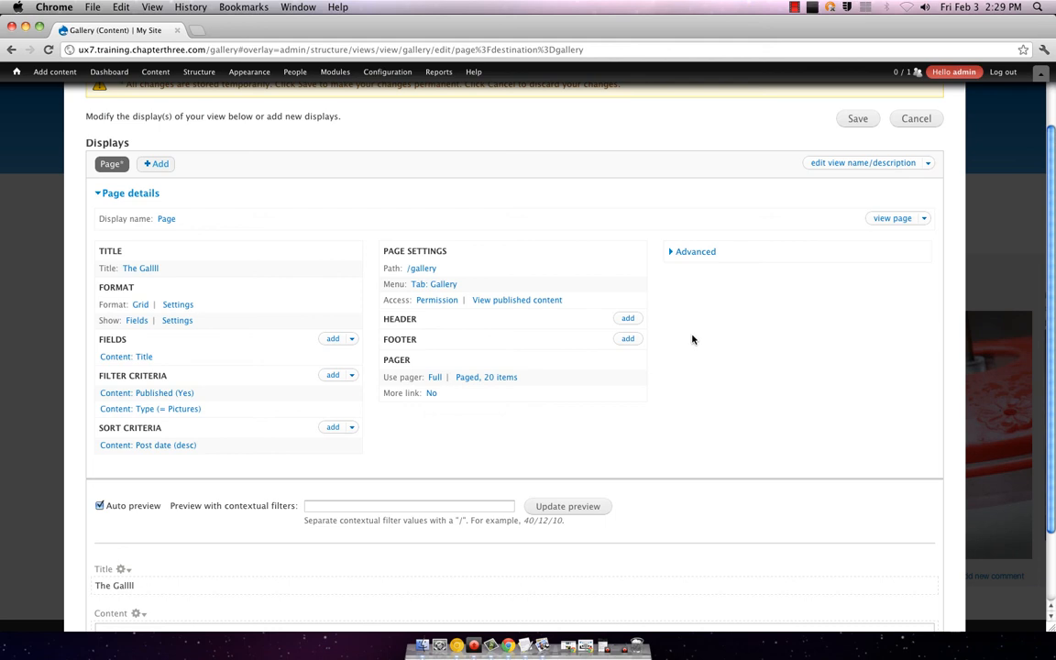
# Step: Reopen the row style choice, cancel once, then reopen it and select Content instead of Fields
pyautogui.scroll(-2, 688, 375)
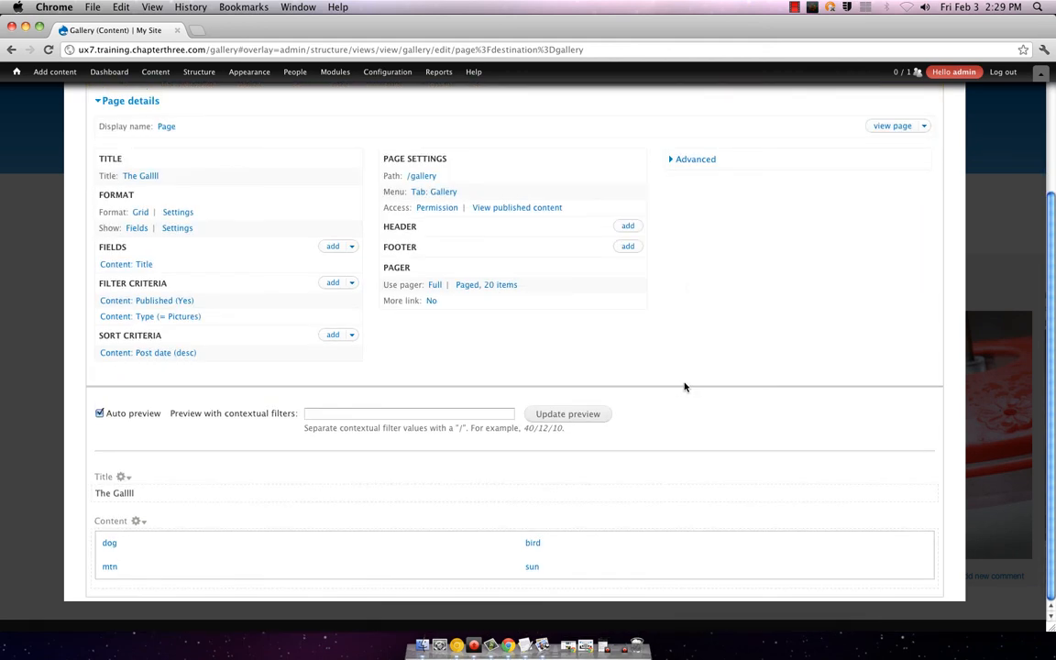
pyautogui.scroll(4, 371, 428)
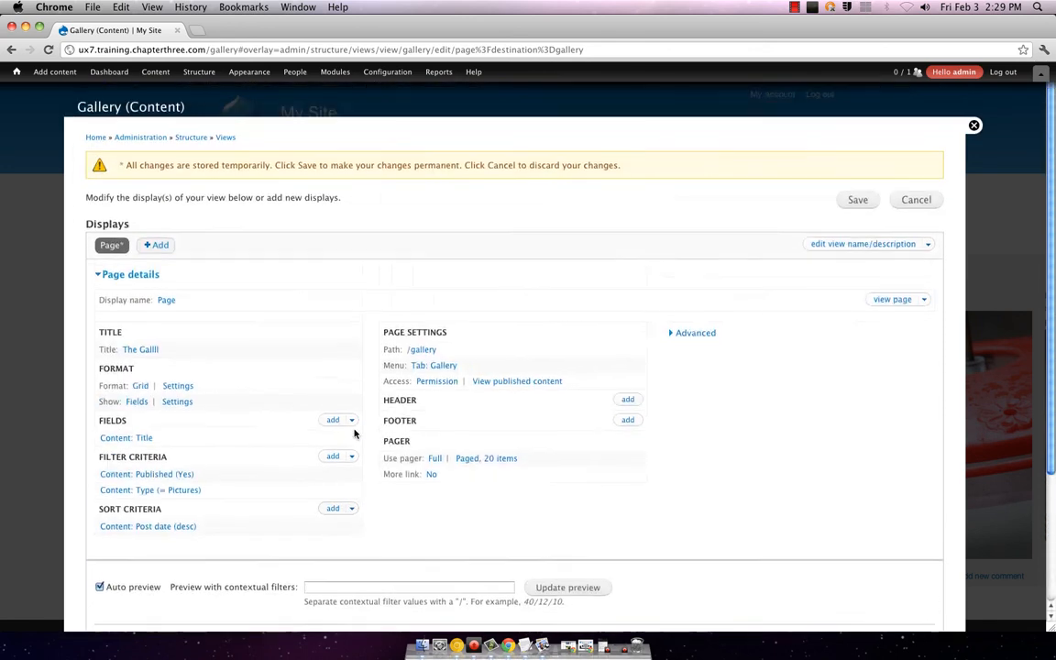
pyautogui.click(134, 402)
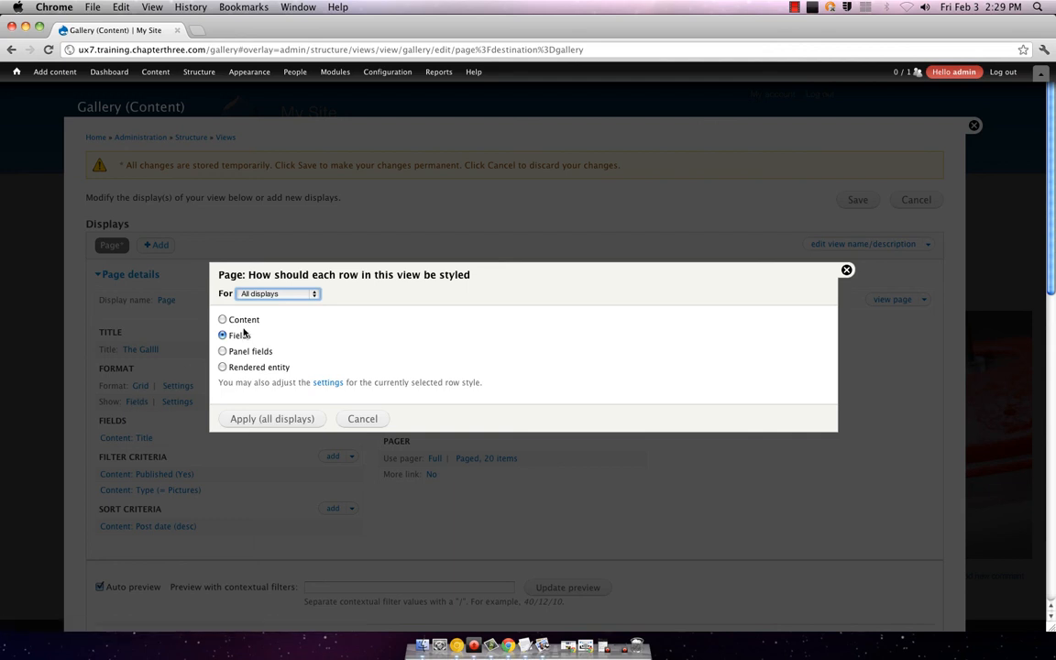
pyautogui.click(291, 294)
pyautogui.click(291, 294)
pyautogui.click(379, 418)
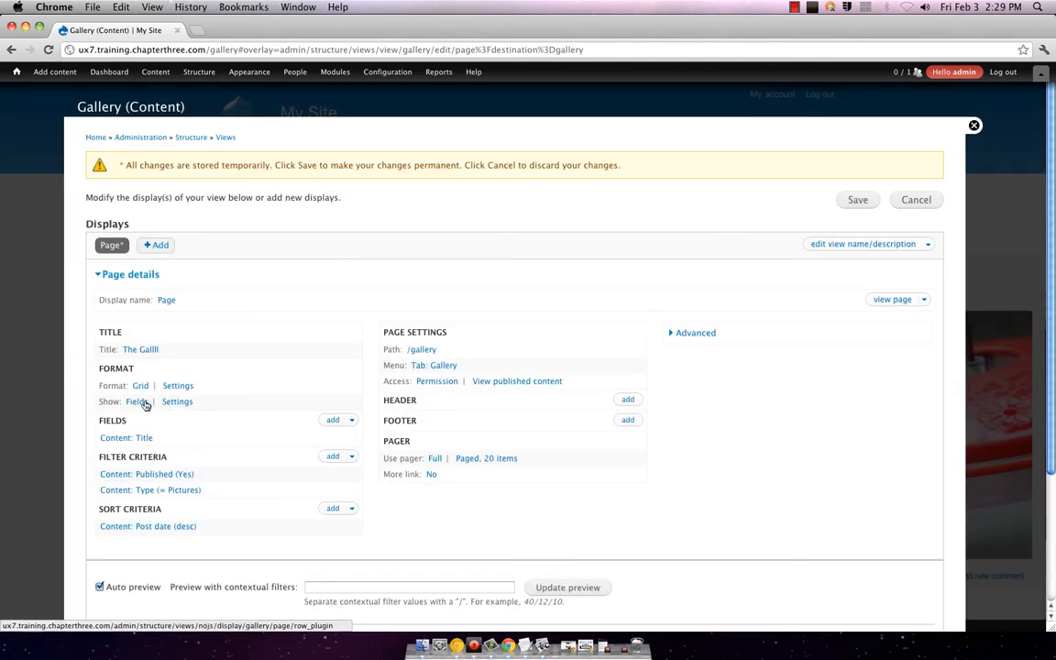
pyautogui.click(142, 403)
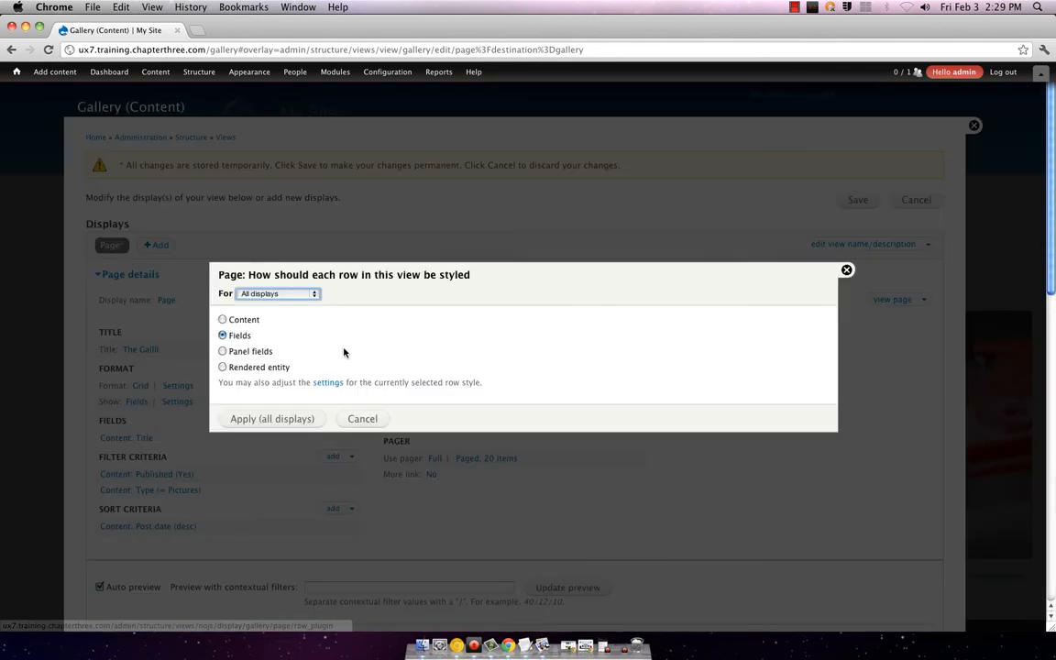
pyautogui.click(222, 319)
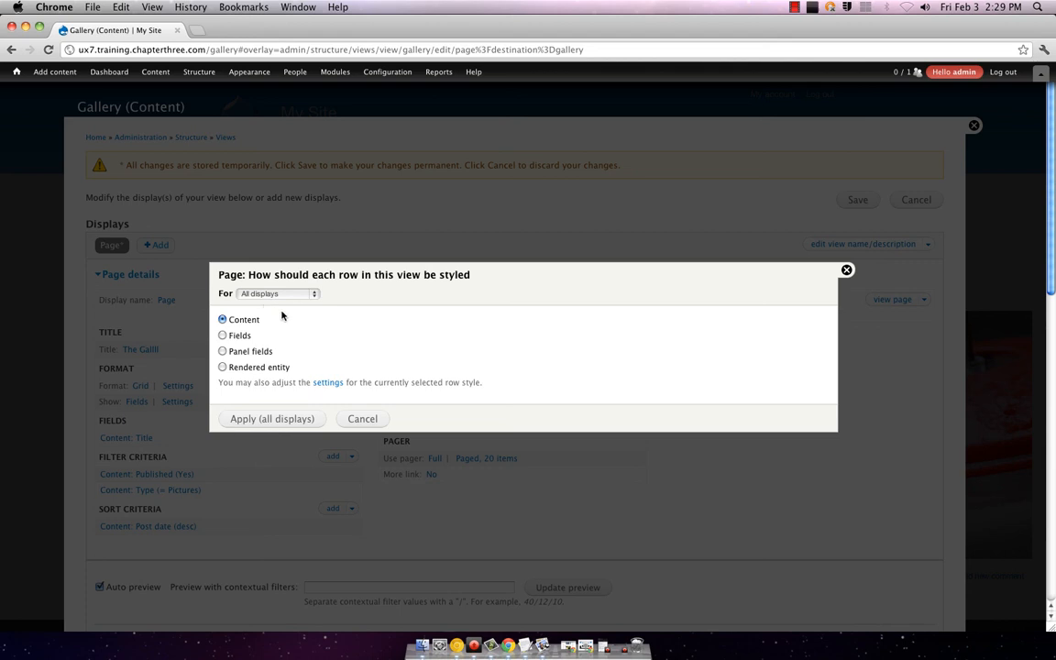
# Step: Apply the Content row style despite a 503 error, keeping Teaser view mode for all displays
pyautogui.click(301, 420)
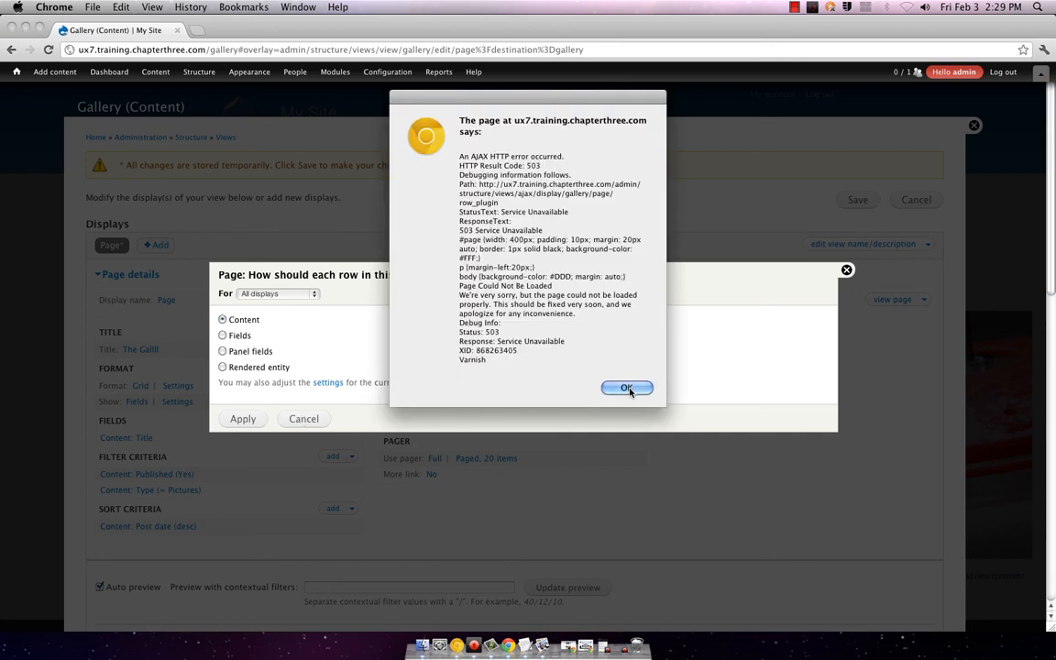
pyautogui.click(626, 388)
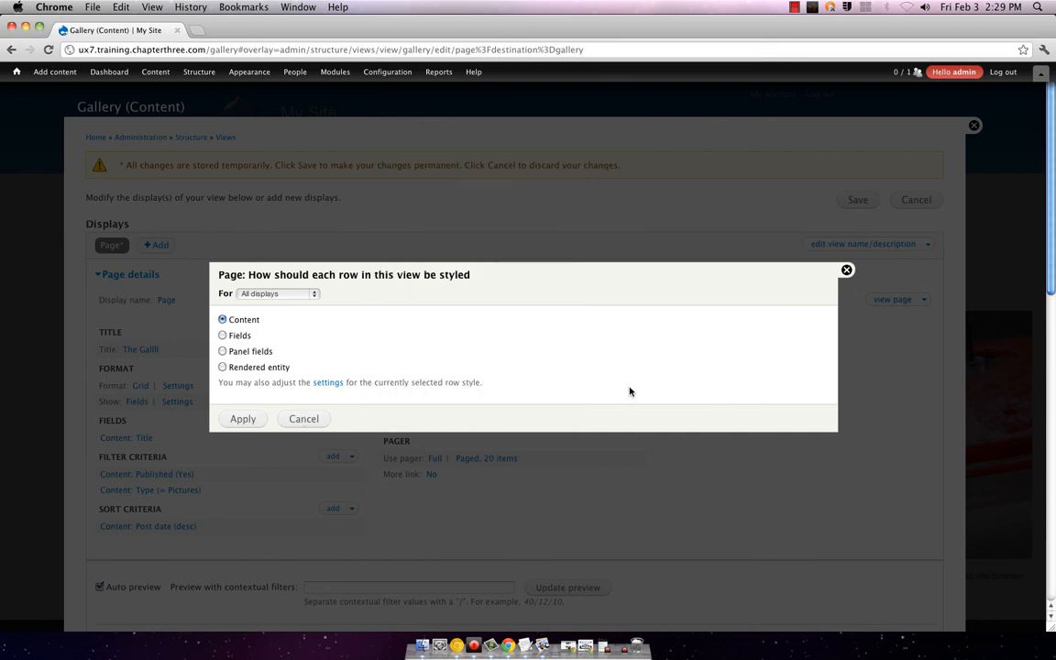
pyautogui.click(244, 419)
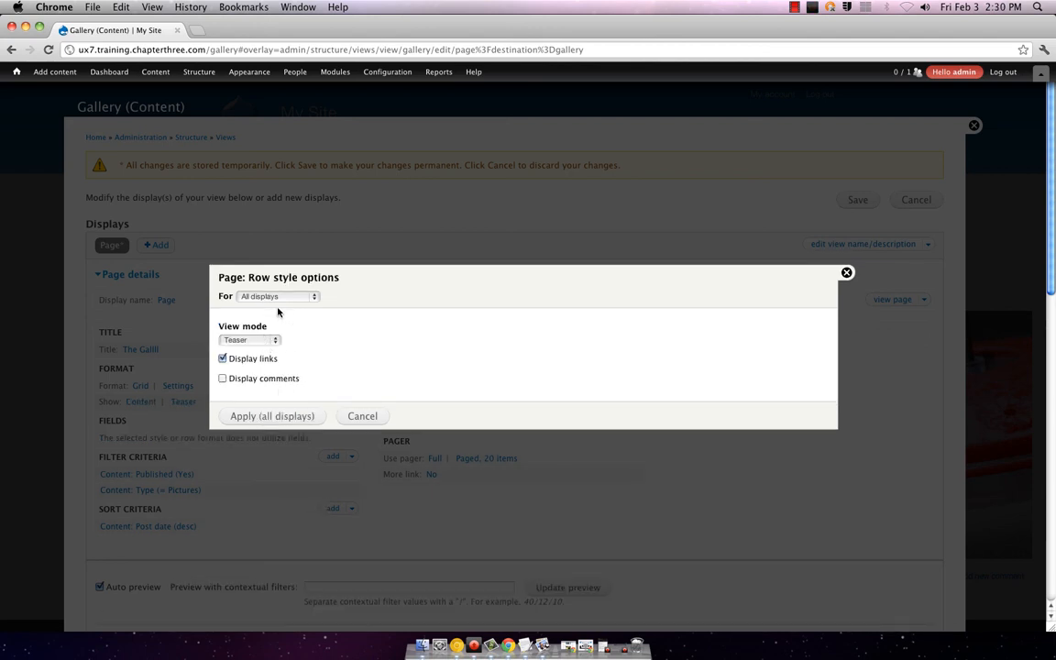
pyautogui.click(288, 421)
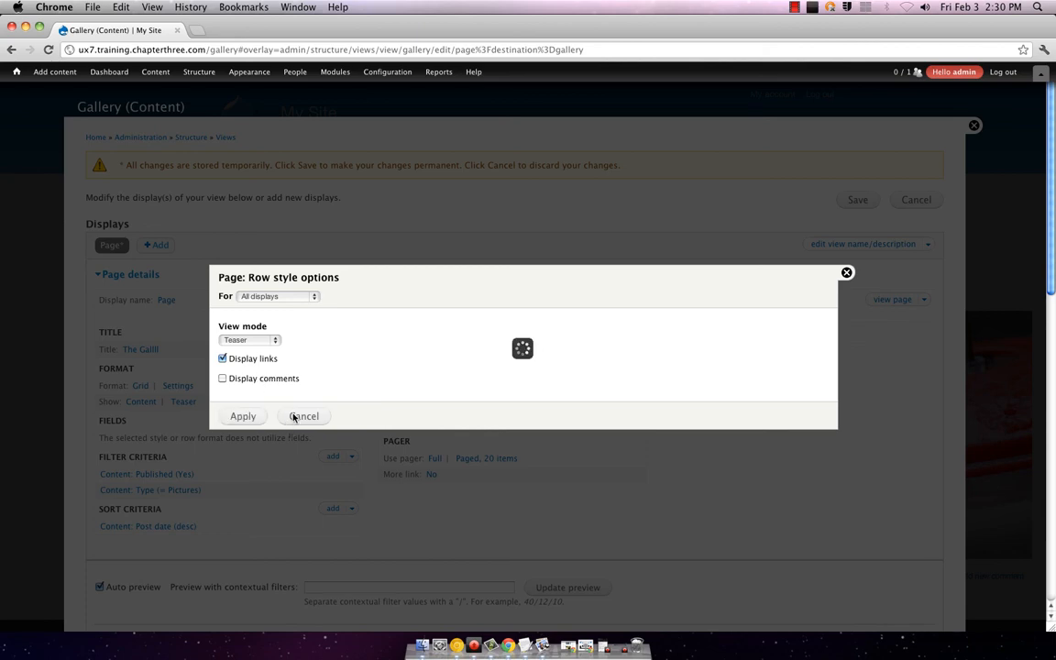
pyautogui.scroll(-5, 417, 353)
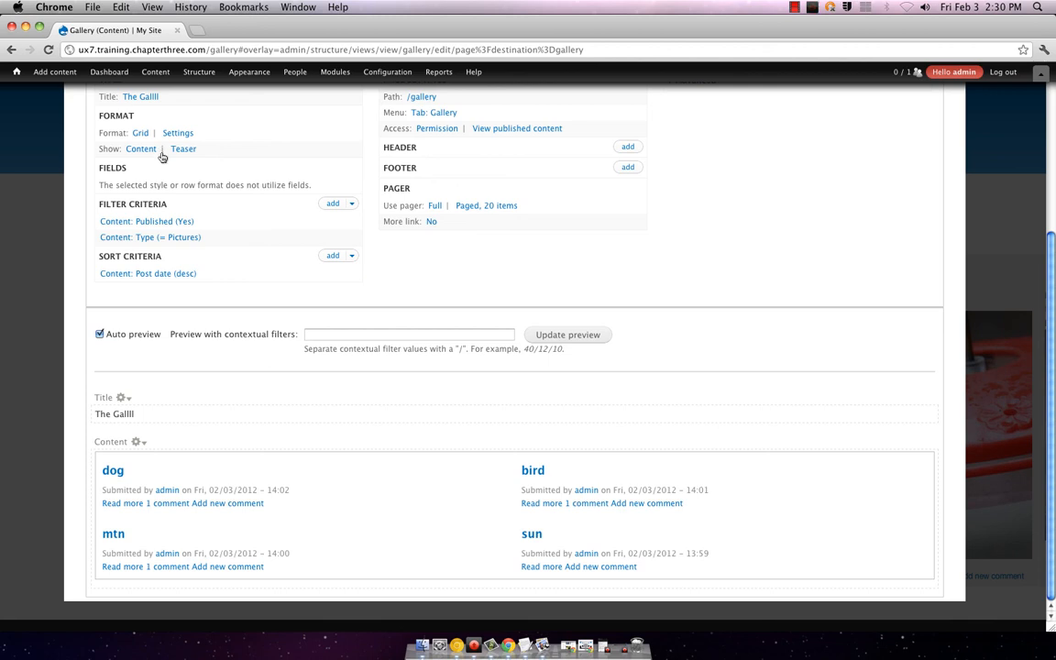
# Step: Stop the Procaster desktop broadcast, end the Hangouts broadcast, and return to Camtasia 2
pyautogui.click(628, 651)
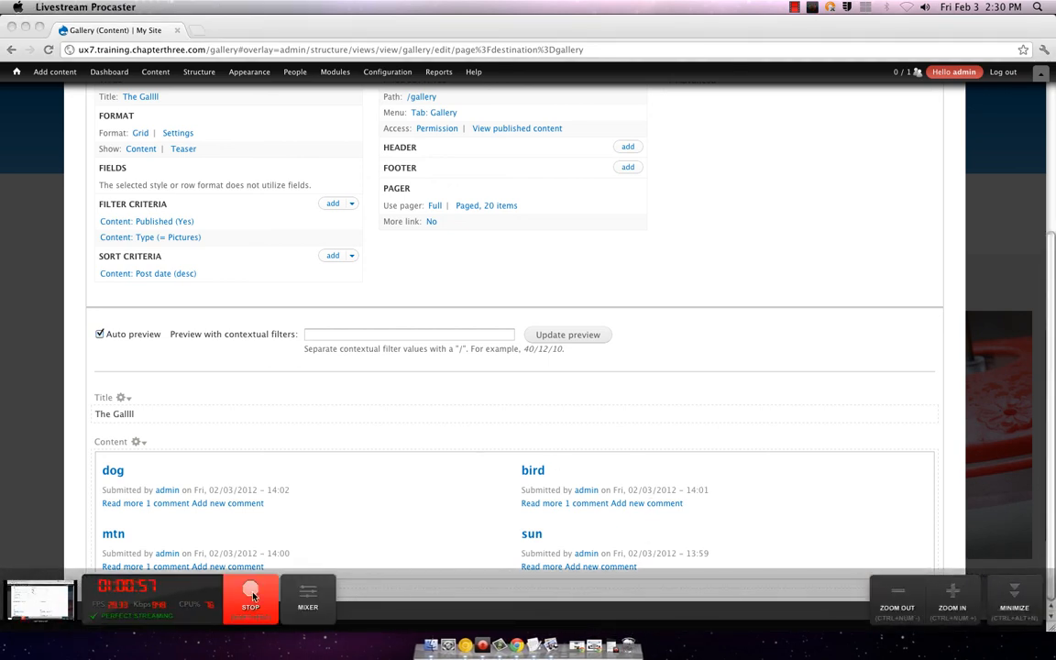
pyautogui.click(253, 597)
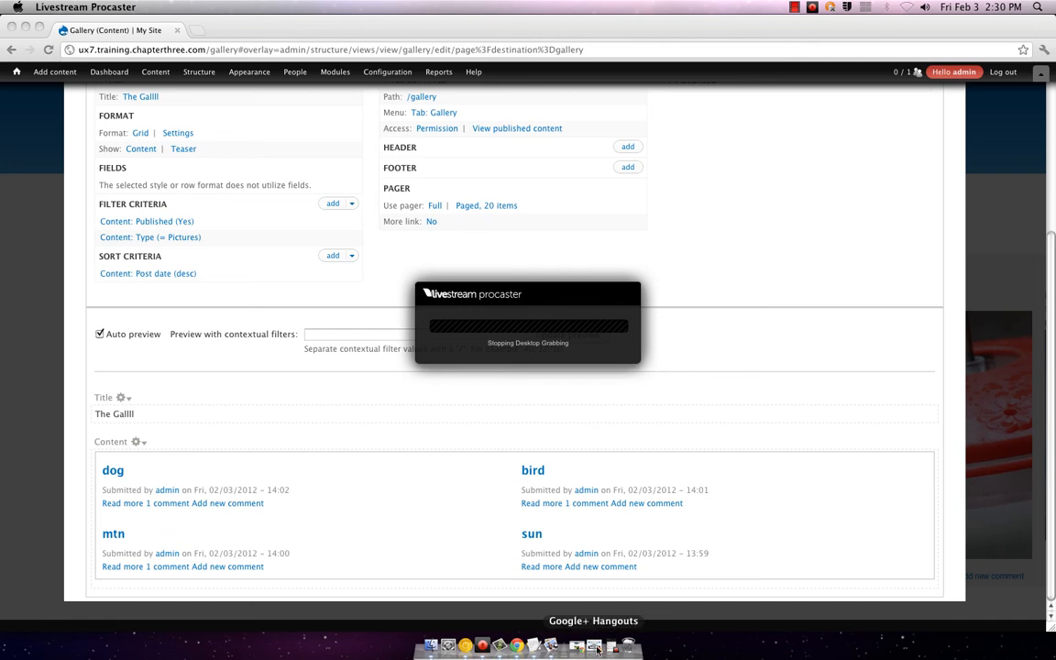
pyautogui.click(601, 646)
pyautogui.click(886, 87)
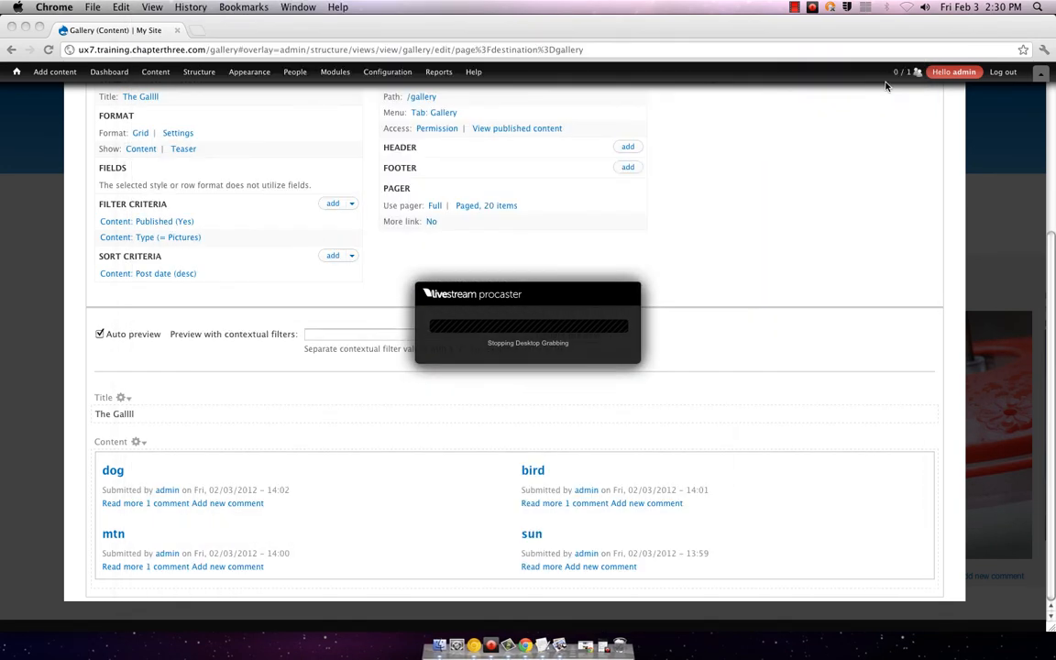
pyautogui.click(453, 646)
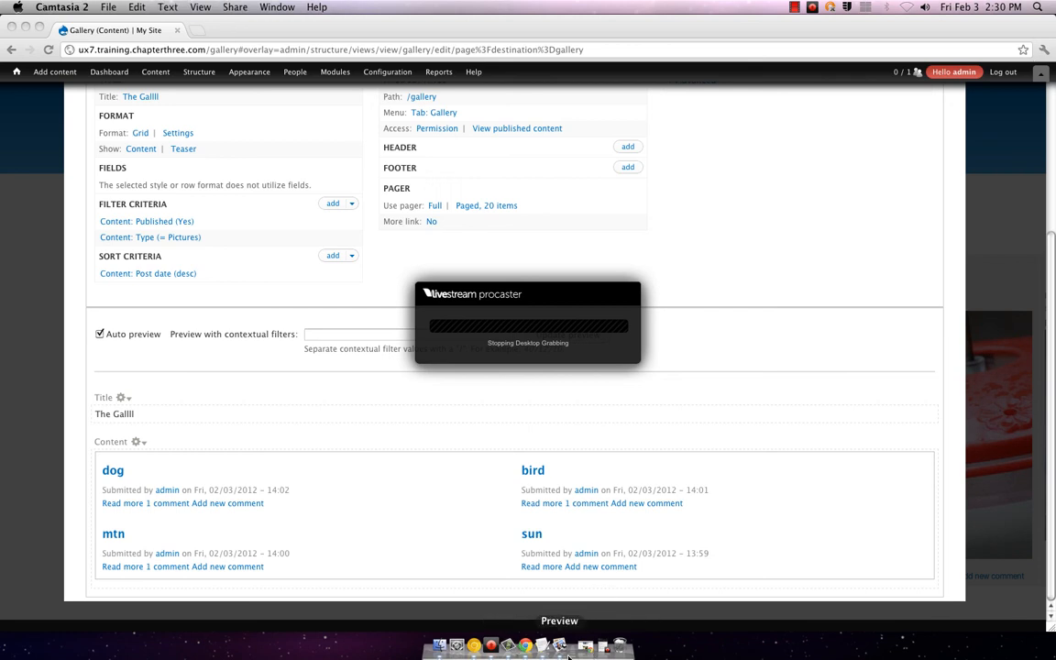